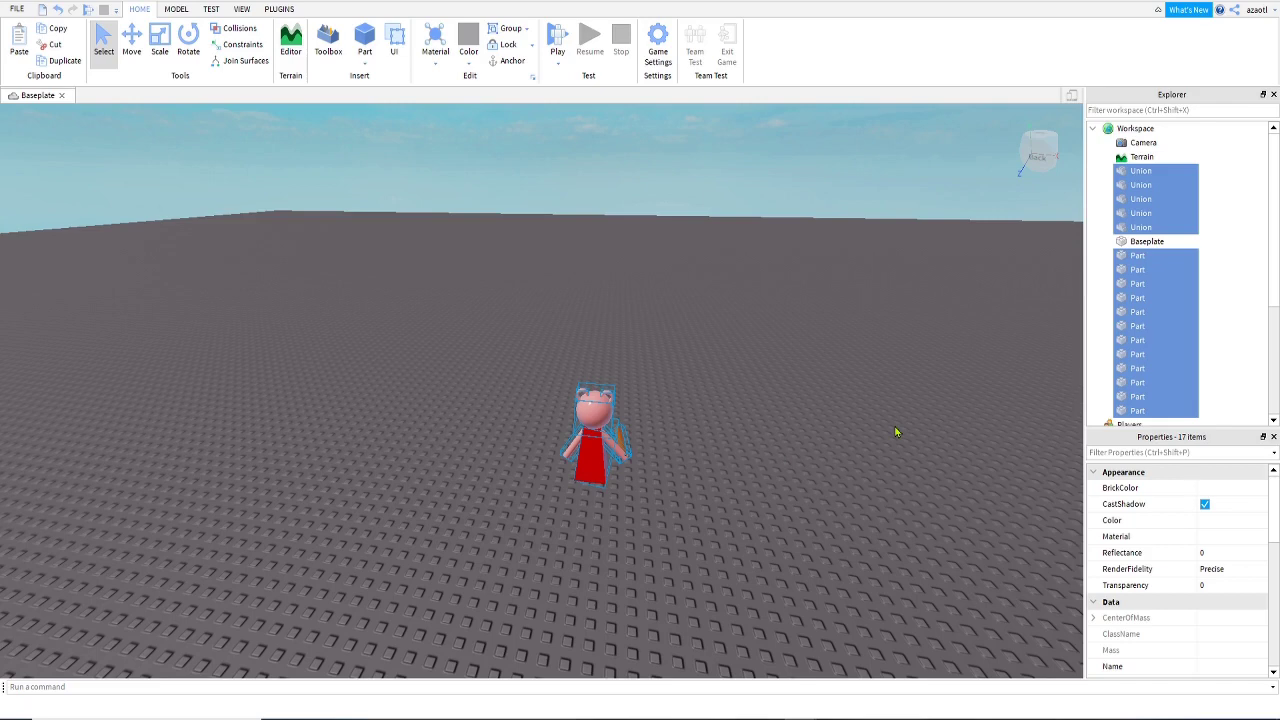
# - Deselect the parts and examine the pig character from the front
pyautogui.press('w')
pyautogui.moveTo(698, 533); pyautogui.dragTo(759, 517, button='right')
pyautogui.press('d')
pyautogui.press('q')
pyautogui.press('q')
pyautogui.click(763, 517)
pyautogui.press('s')
pyautogui.press('d')
pyautogui.press('a')
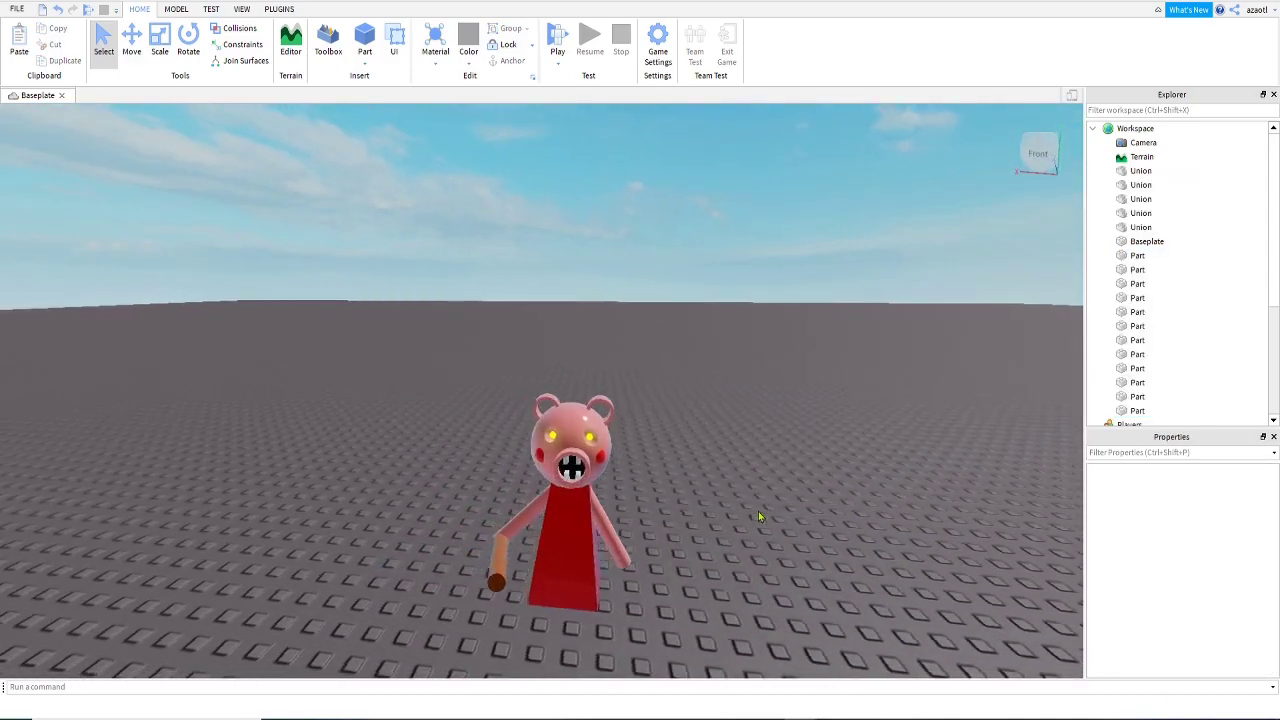
pyautogui.press('w')
pyautogui.press('s')
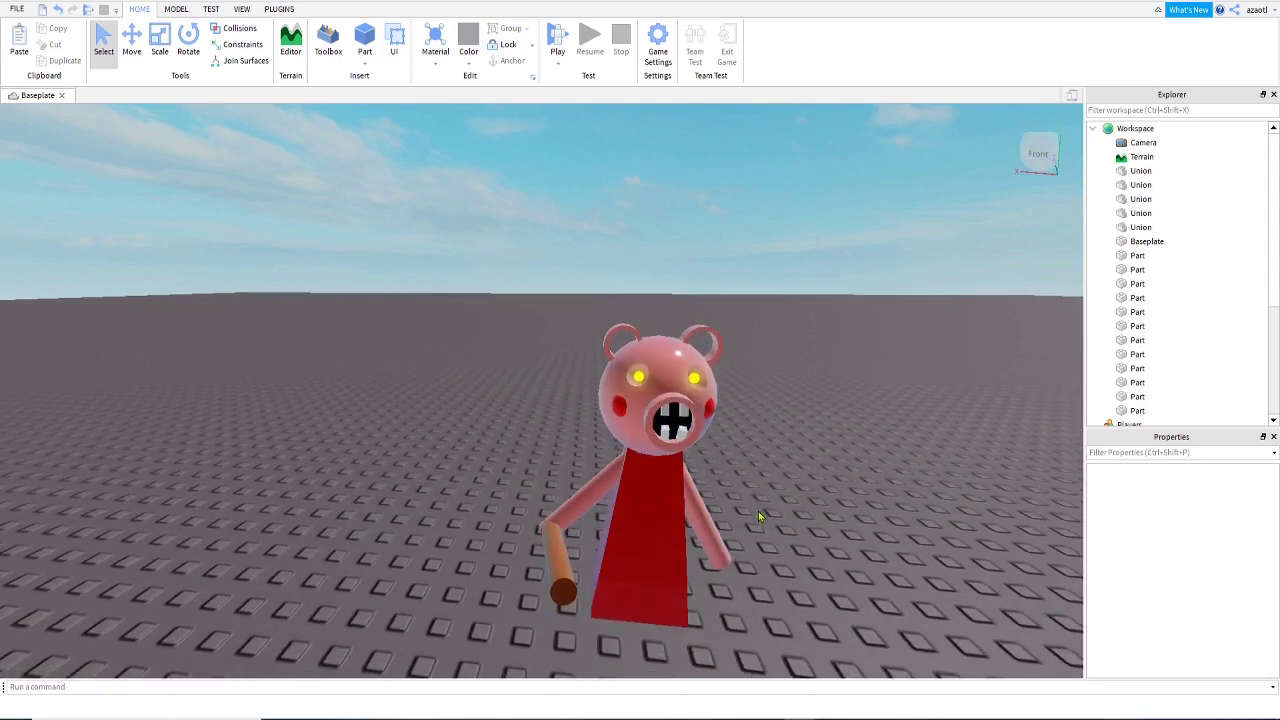
pyautogui.press('d')
pyautogui.press('s')
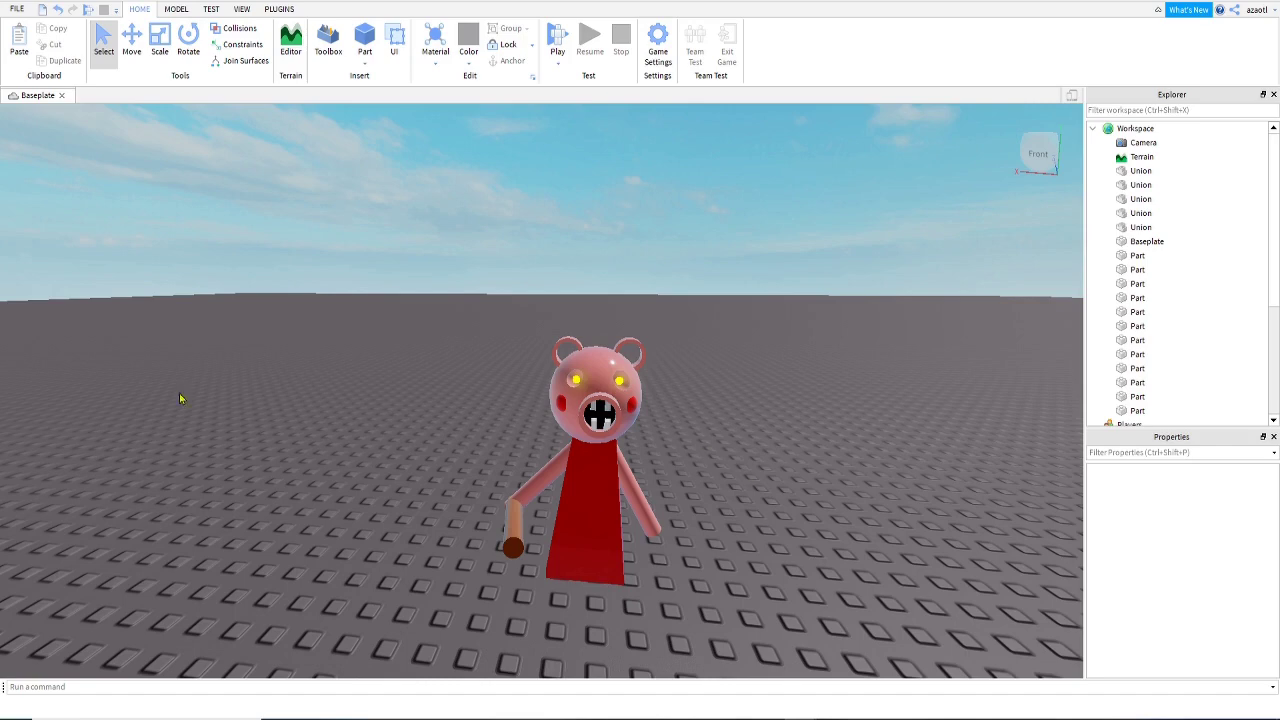
# - Insert an R15 Mesh Rig dummy with the Rig Builder
pyautogui.click(279, 9)
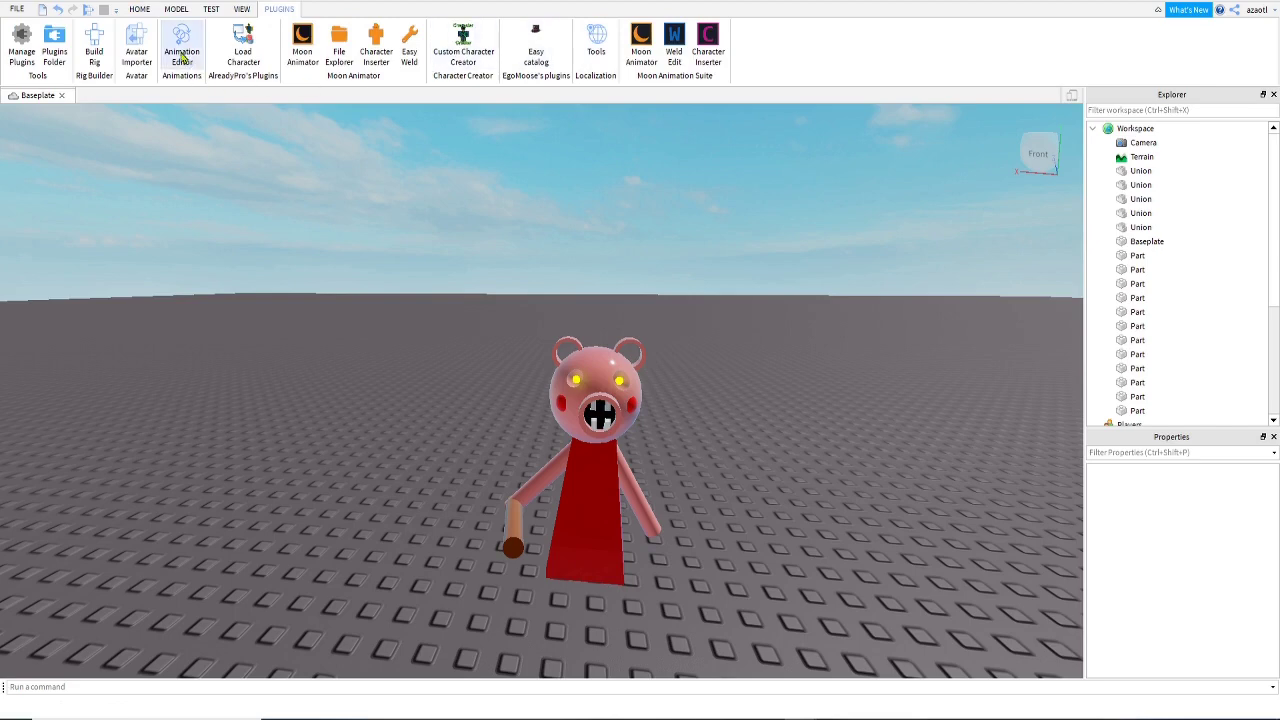
pyautogui.click(95, 55)
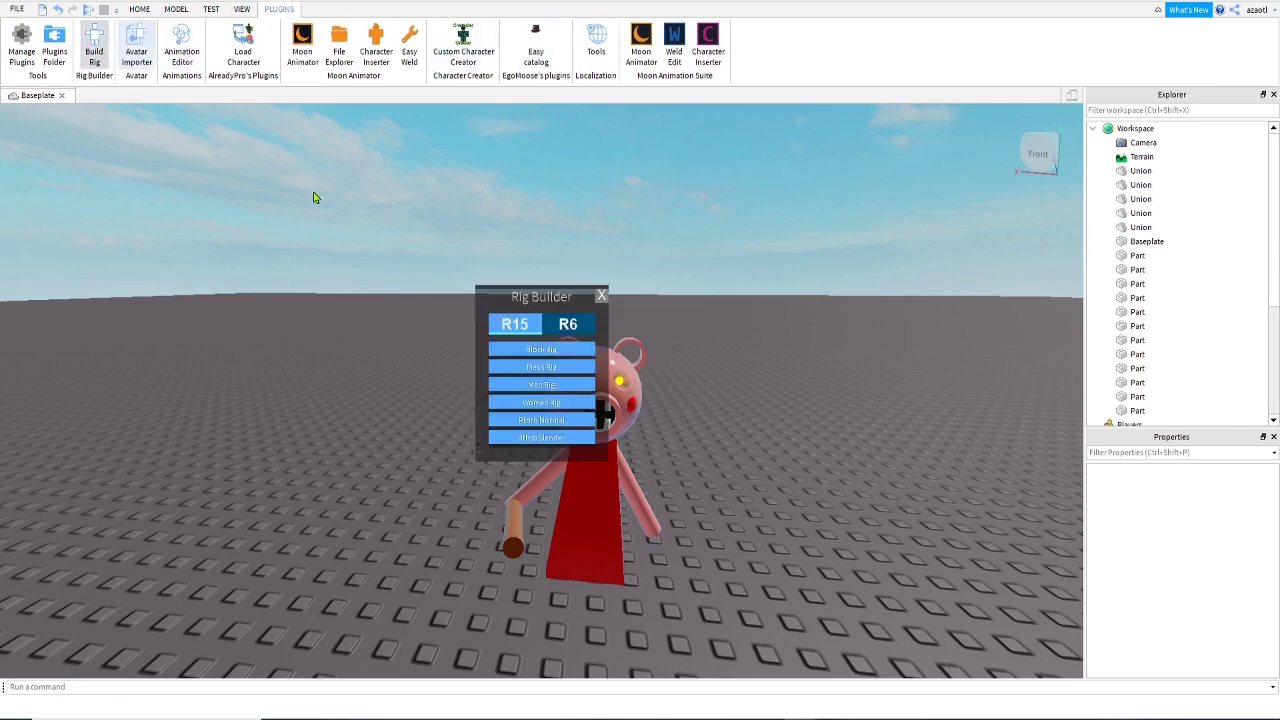
pyautogui.click(567, 371)
pyautogui.moveTo(719, 463); pyautogui.dragTo(720, 468, button='right')
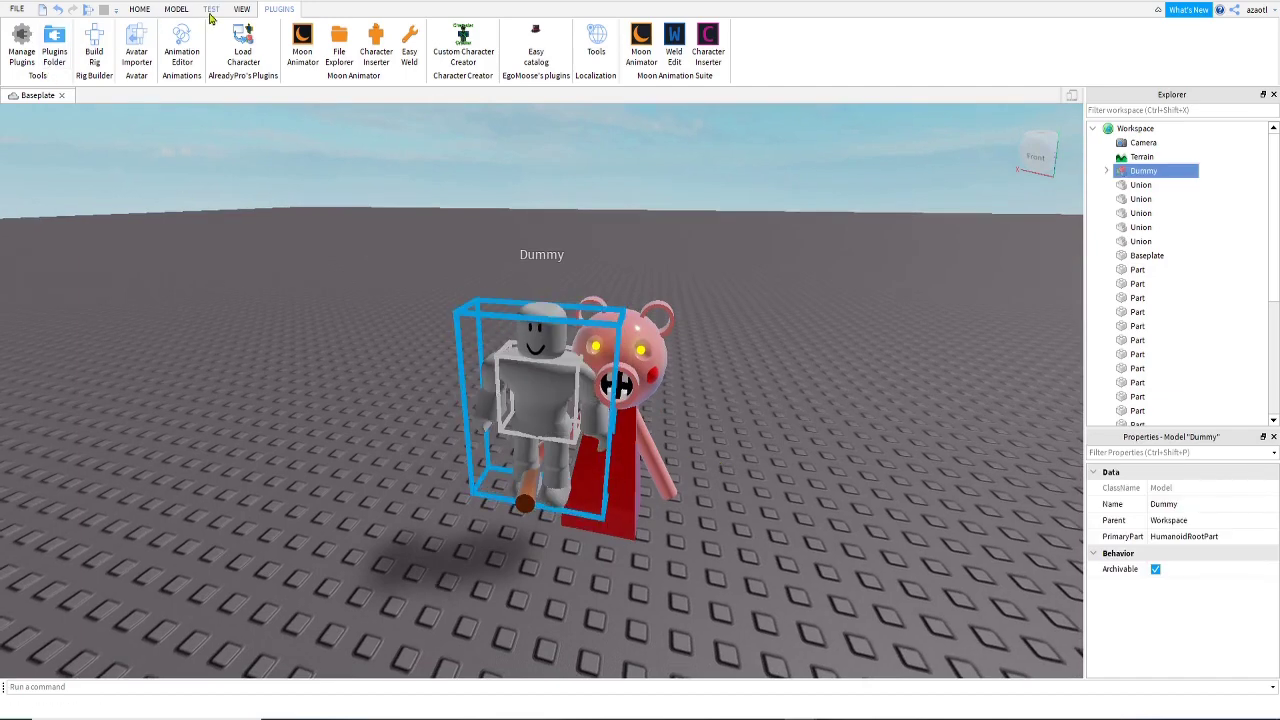
# - Move the dummy rig sideways, clear of the pig character
pyautogui.click(139, 9)
pyautogui.click(131, 45)
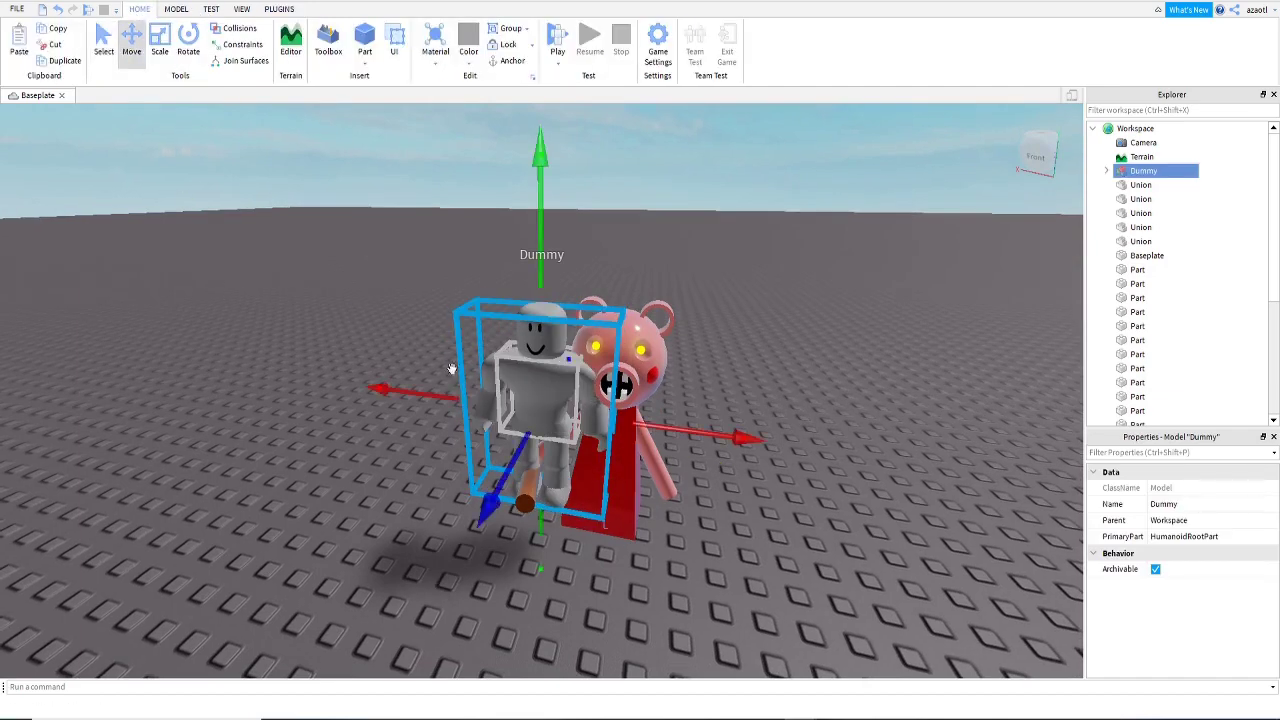
pyautogui.moveTo(425, 393); pyautogui.dragTo(302, 434)
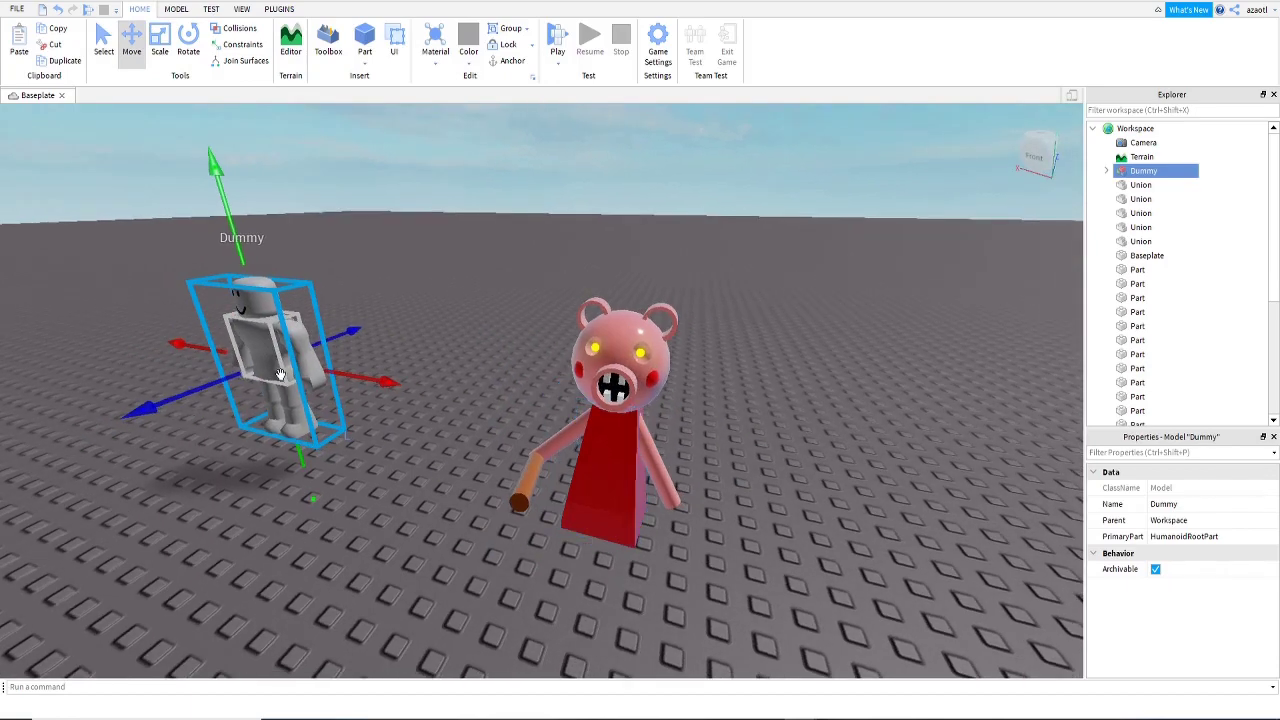
pyautogui.moveTo(338, 451); pyautogui.dragTo(338, 451, button='right')
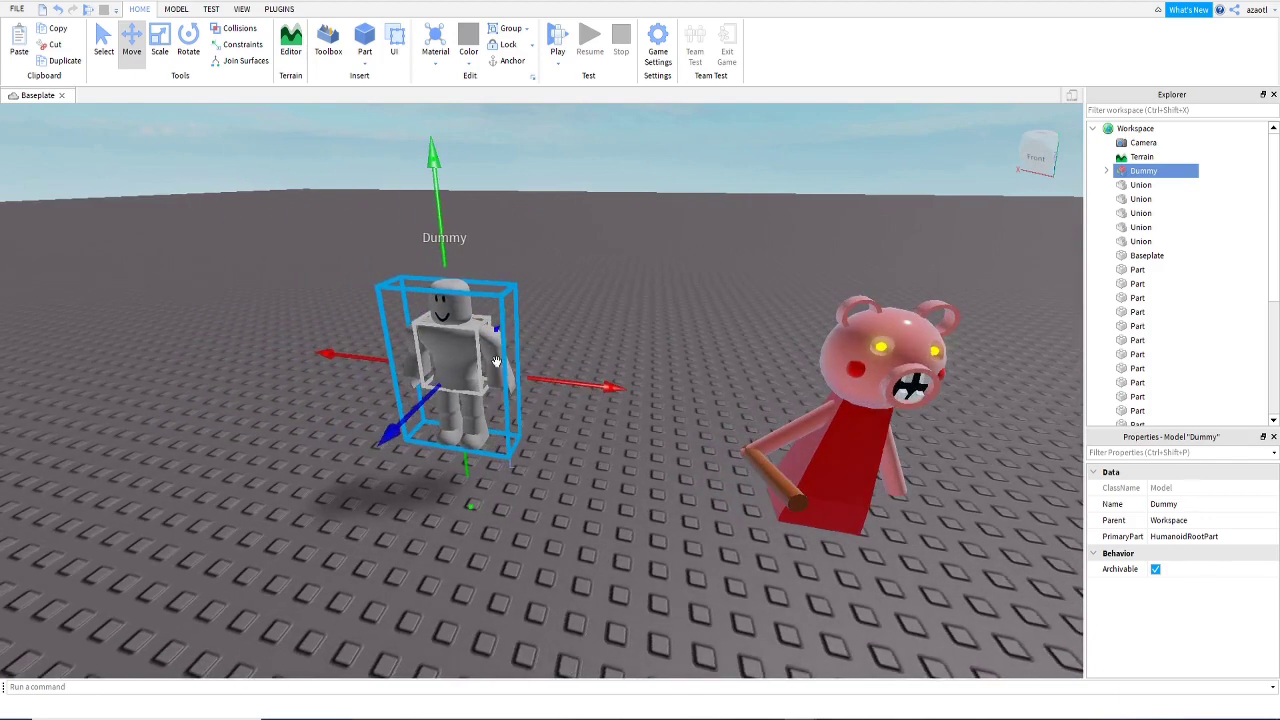
# - Delete the dummy rig from the workspace
pyautogui.click(568, 466)
pyautogui.click(466, 358)
pyautogui.press('Delete')
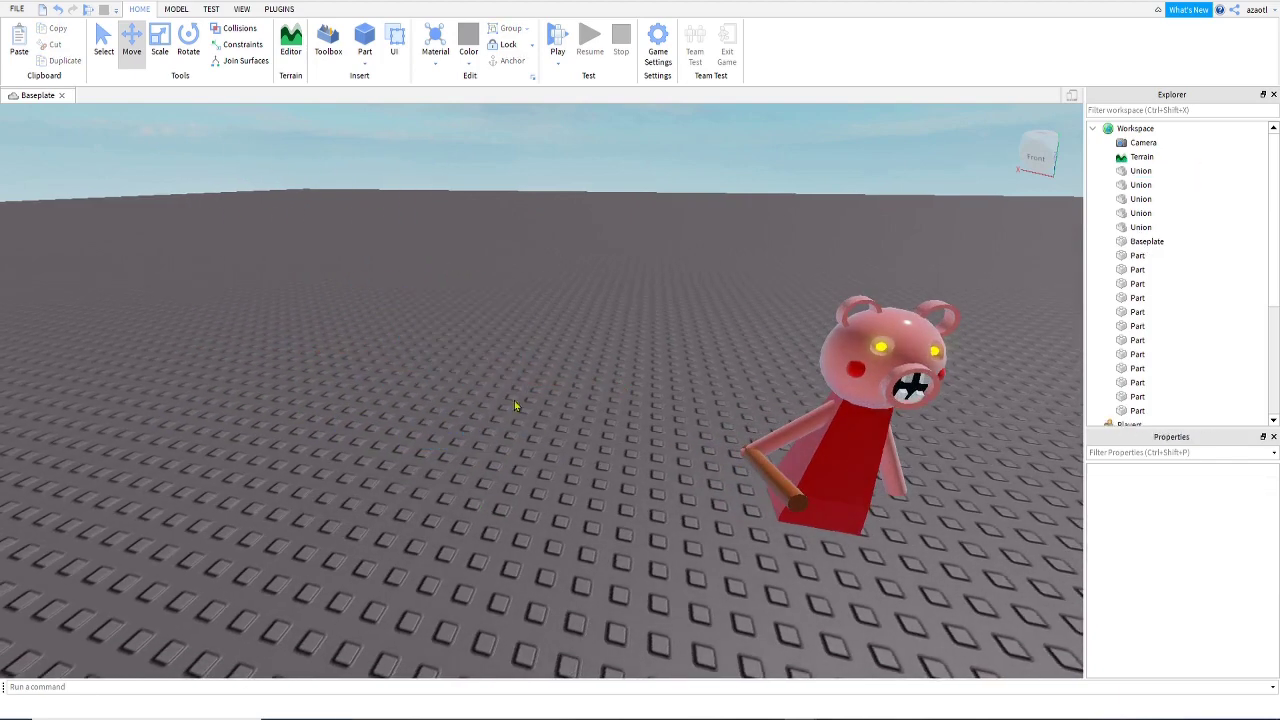
# - Examine the ungrouped pig character's head, arms, bat and body up close
pyautogui.moveTo(515, 405); pyautogui.dragTo(515, 405, button='right')
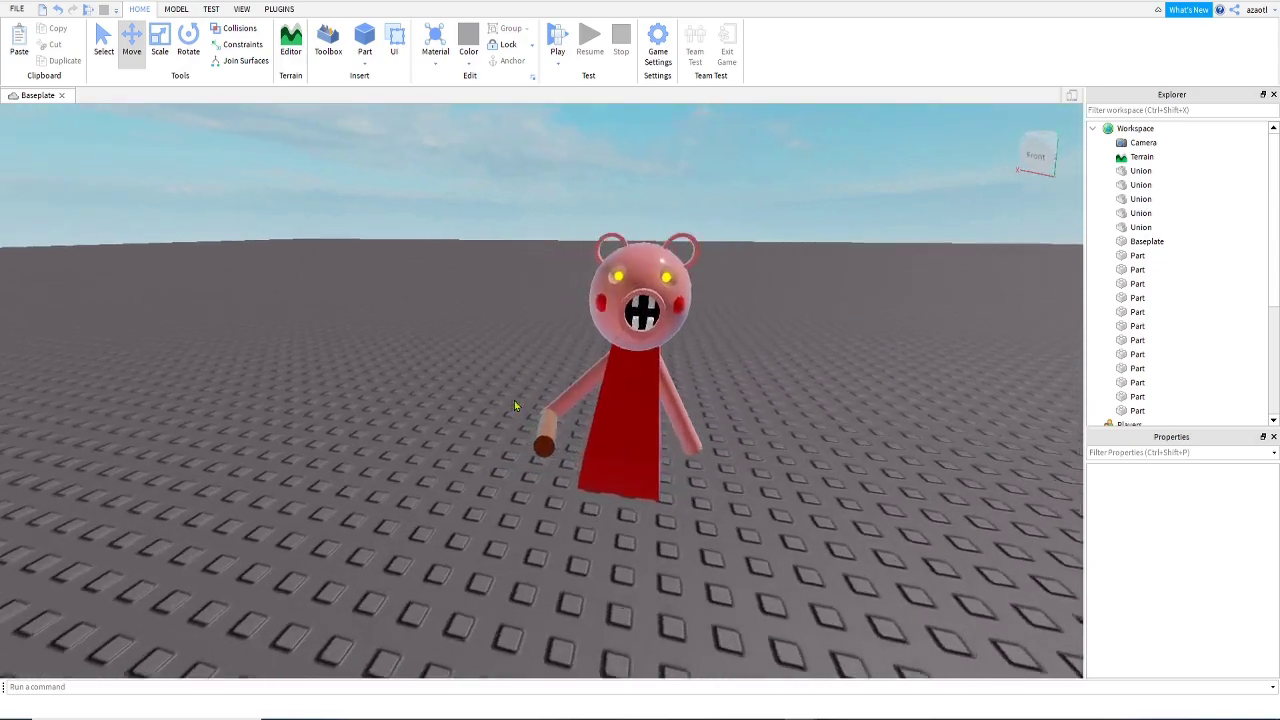
pyautogui.press('w')
pyautogui.press('e')
pyautogui.press('s')
pyautogui.press('d')
pyautogui.press('w')
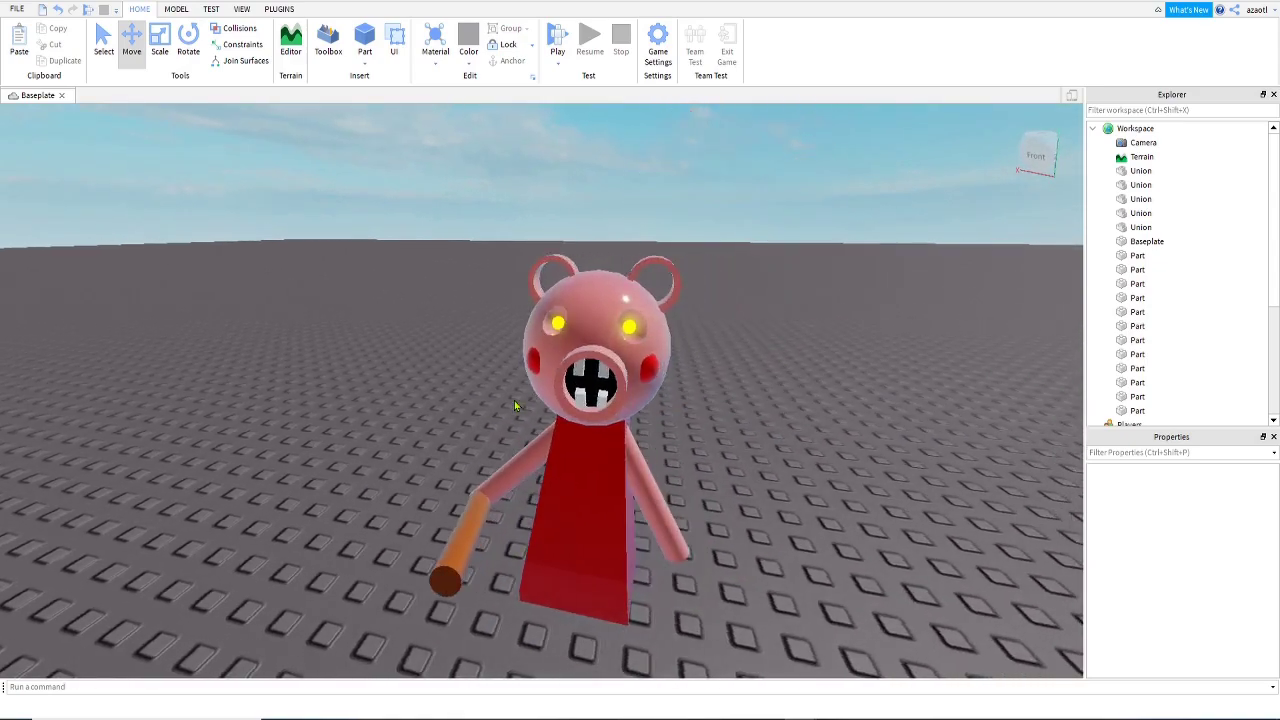
pyautogui.press('s')
pyautogui.moveTo(458, 240)
pyautogui.mouseDown()
pyautogui.moveTo(643, 430)
pyautogui.moveTo(705, 560)
pyautogui.moveTo(712, 512)
pyautogui.moveTo(441, 238)
pyautogui.mouseUp()
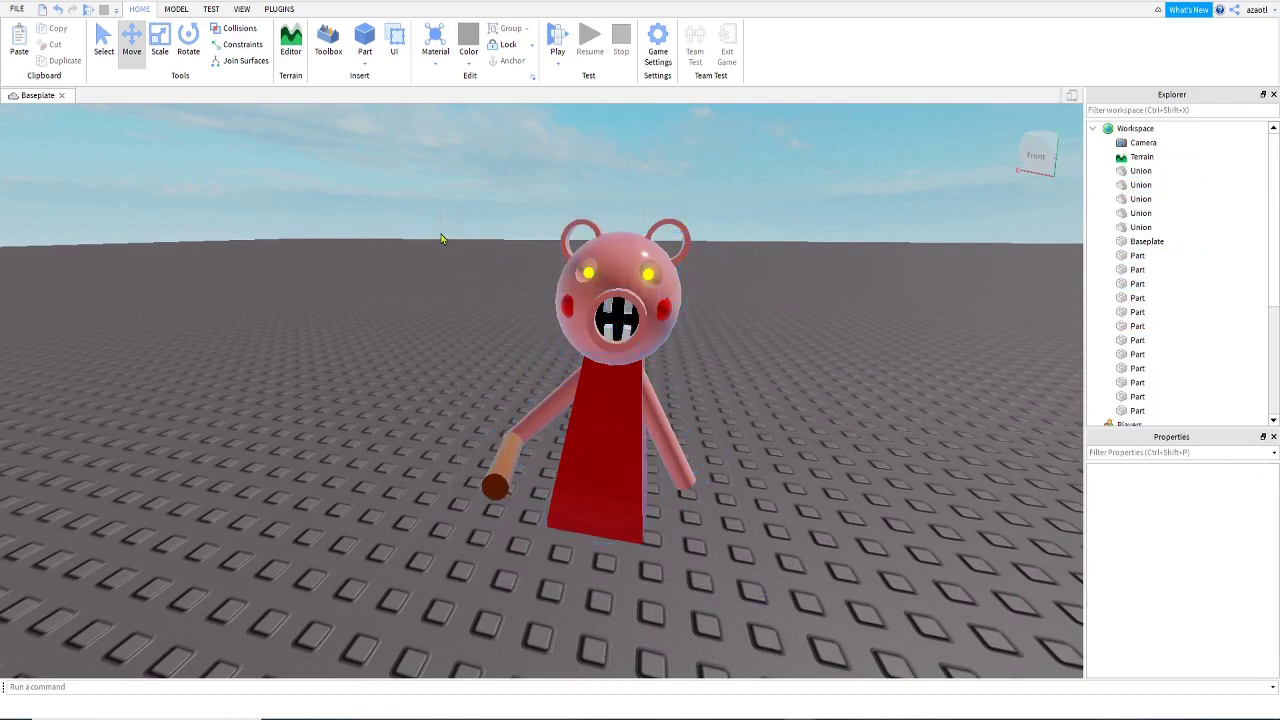
pyautogui.moveTo(763, 500); pyautogui.dragTo(765, 501, button='right')
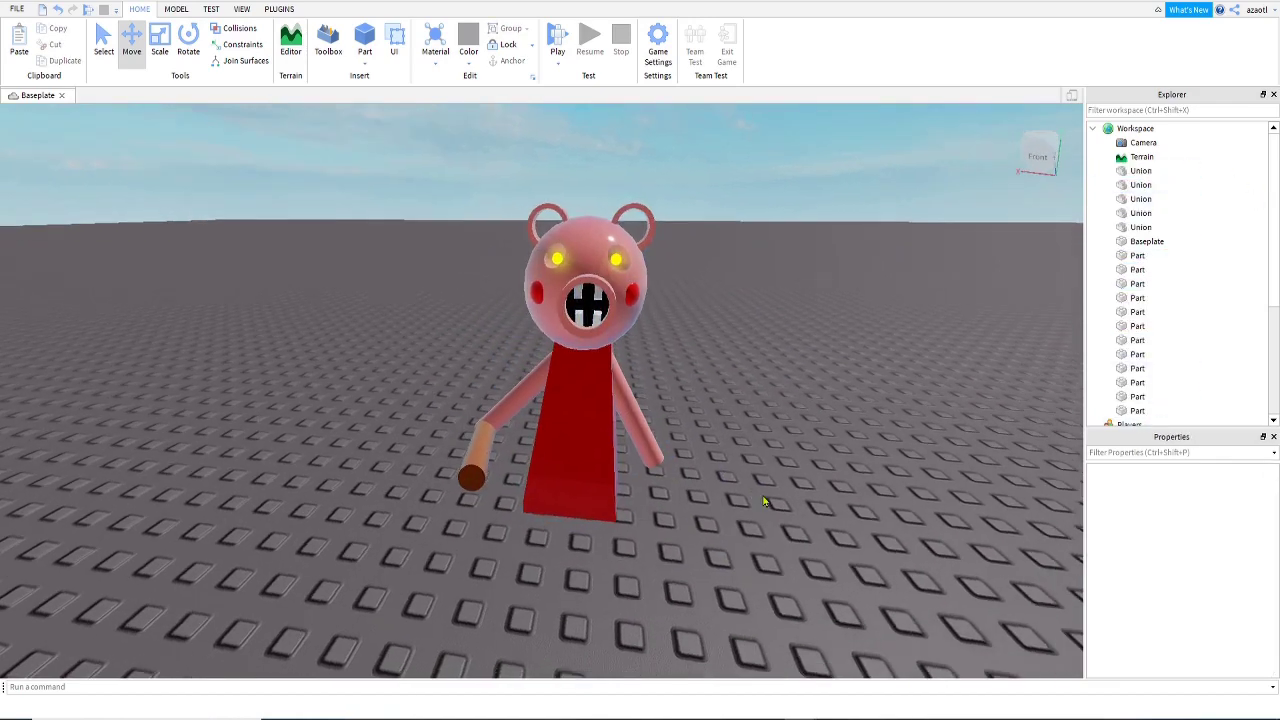
pyautogui.scroll(2, 763, 500)
pyautogui.scroll(-3, 763, 500)
pyautogui.press('e')
pyautogui.press('w')
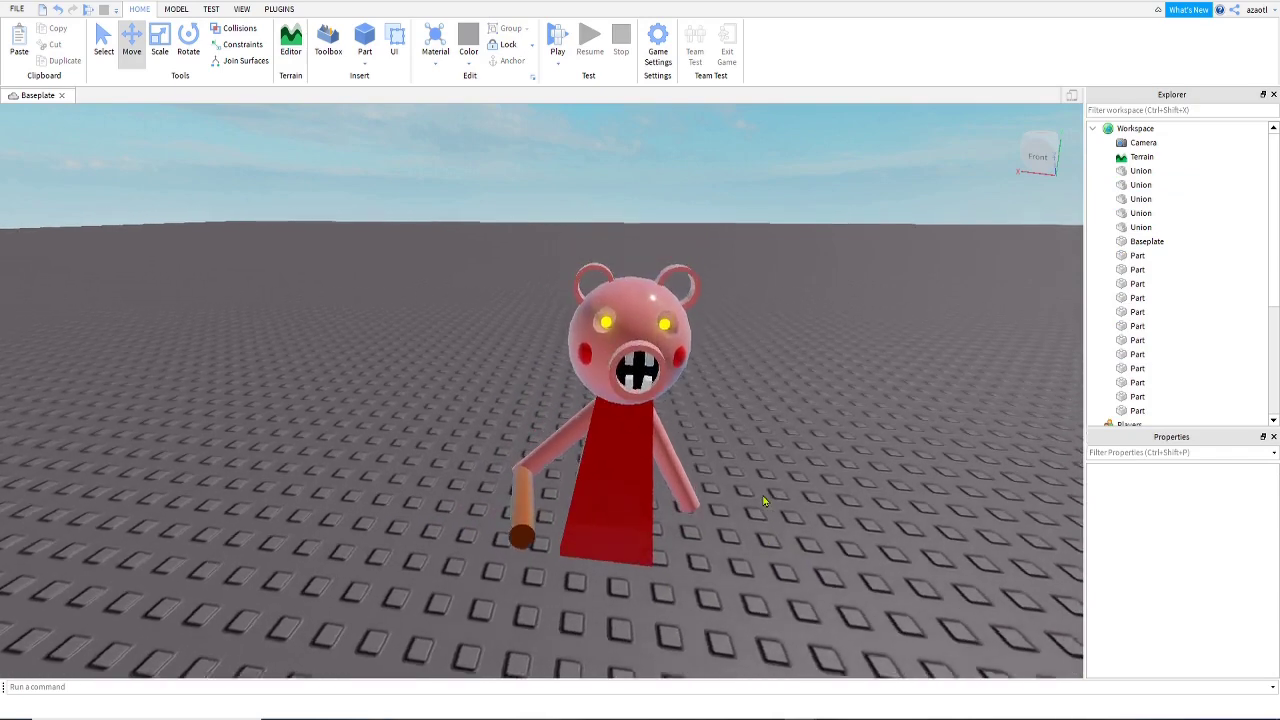
pyautogui.press('s')
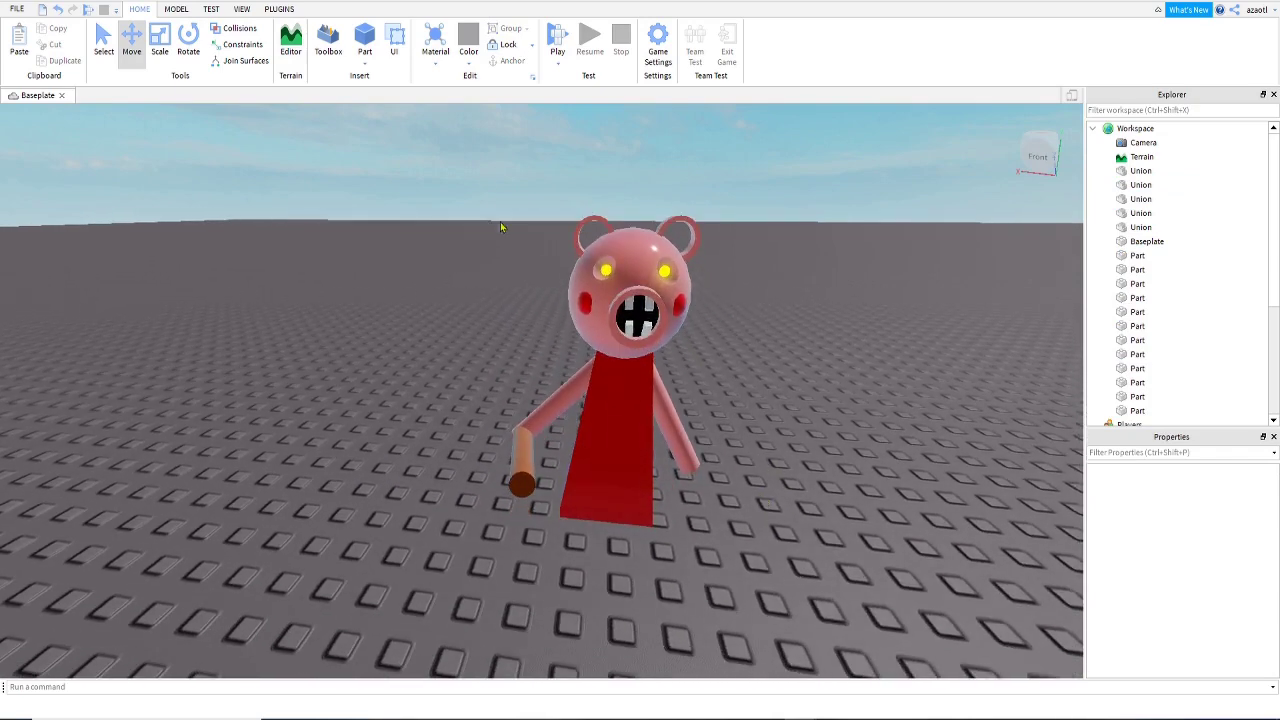
# - Select all the unions and parts of the pig character and group them into one model
pyautogui.moveTo(468, 220); pyautogui.dragTo(803, 571)
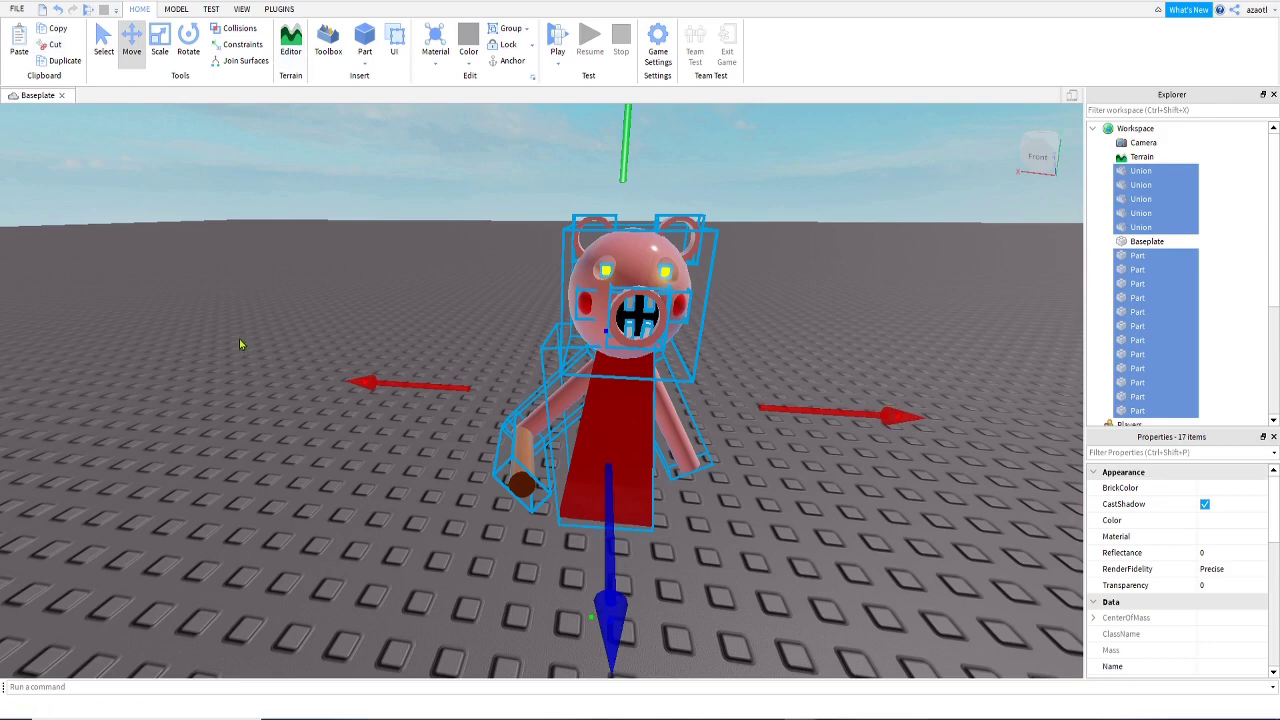
pyautogui.hotkey('ctrl', 'g')
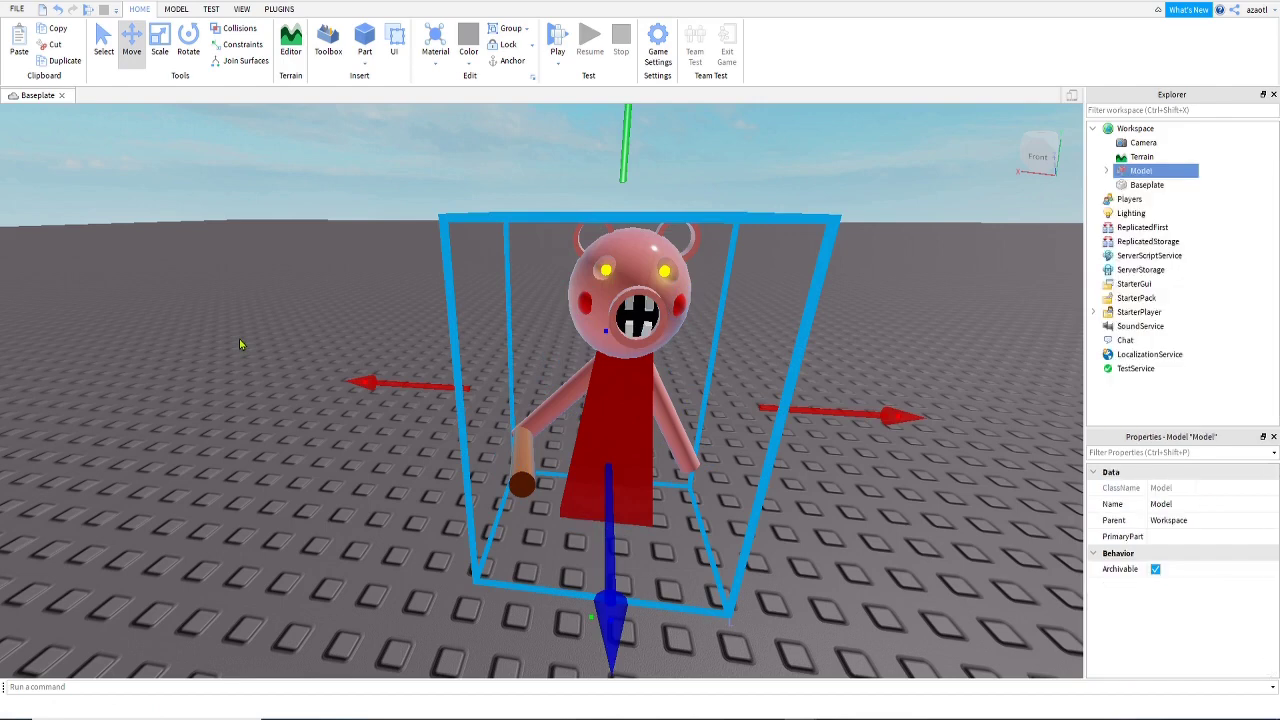
pyautogui.click(262, 279)
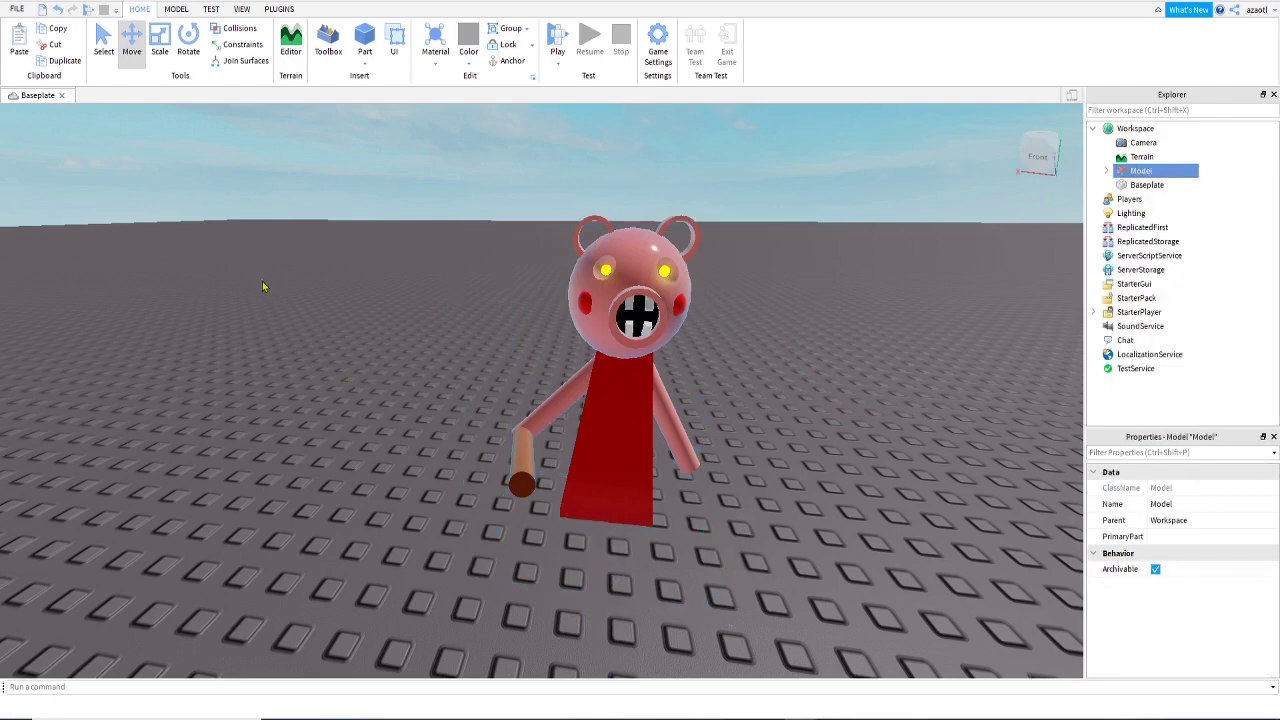
# - Publish the place to Roblox as a new game named "ANimation test"
pyautogui.click(16, 12)
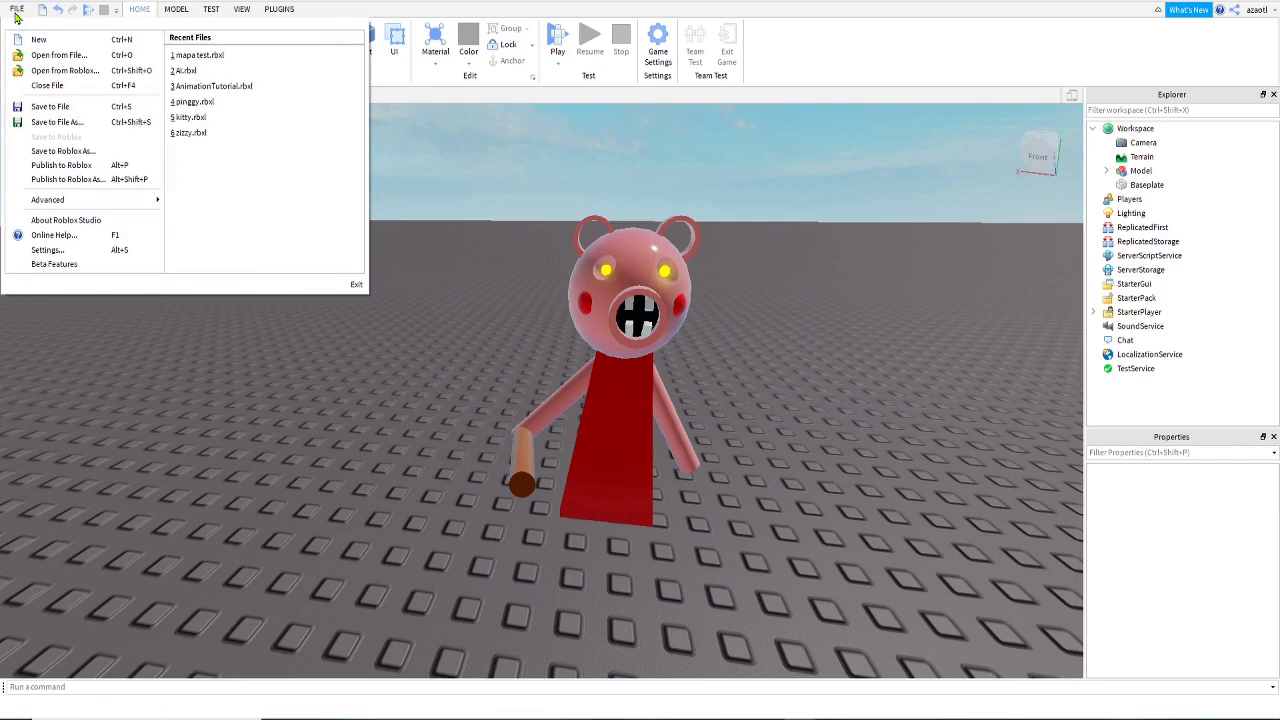
pyautogui.click(62, 165)
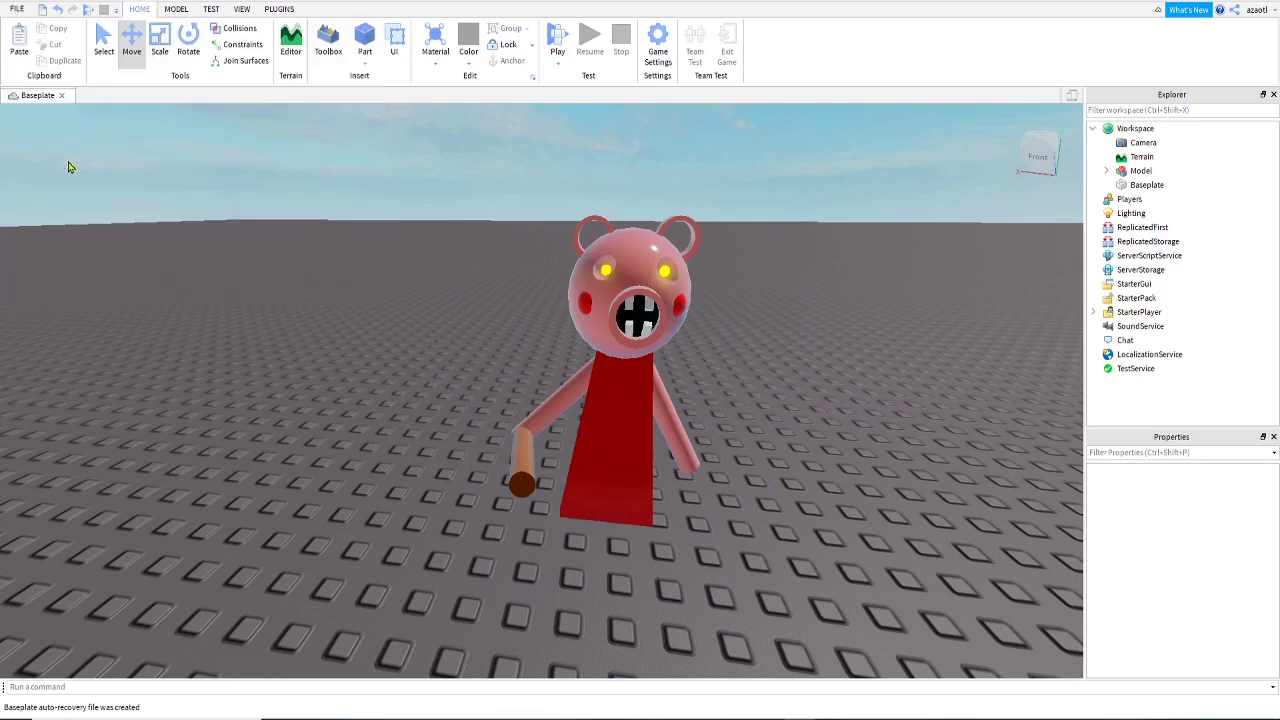
pyautogui.tripleClick(664, 190)
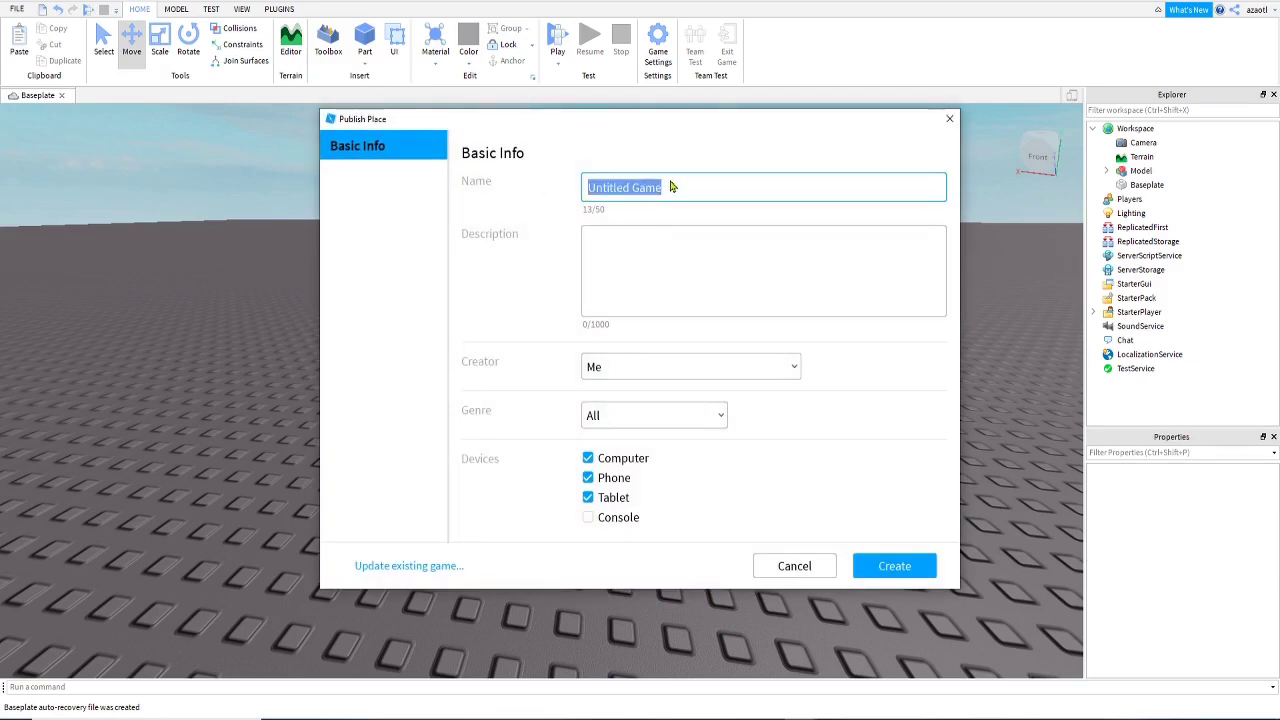
pyautogui.write('ANimation test')
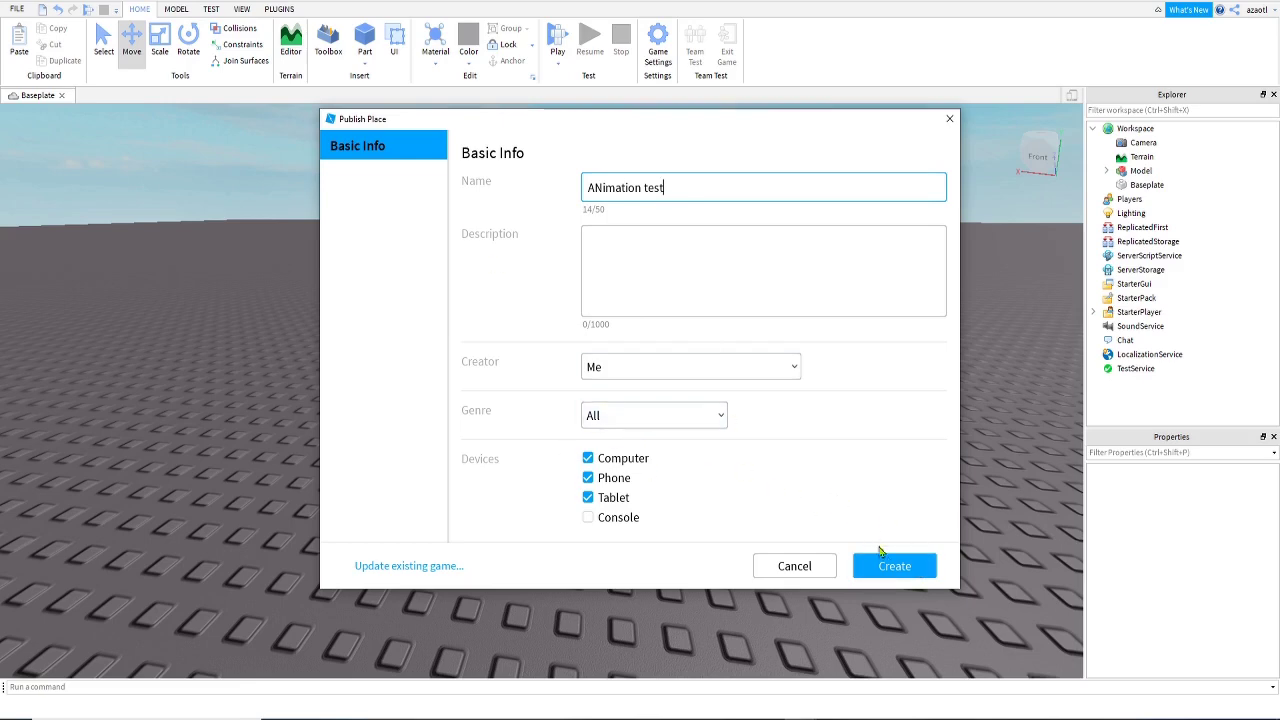
pyautogui.click(890, 566)
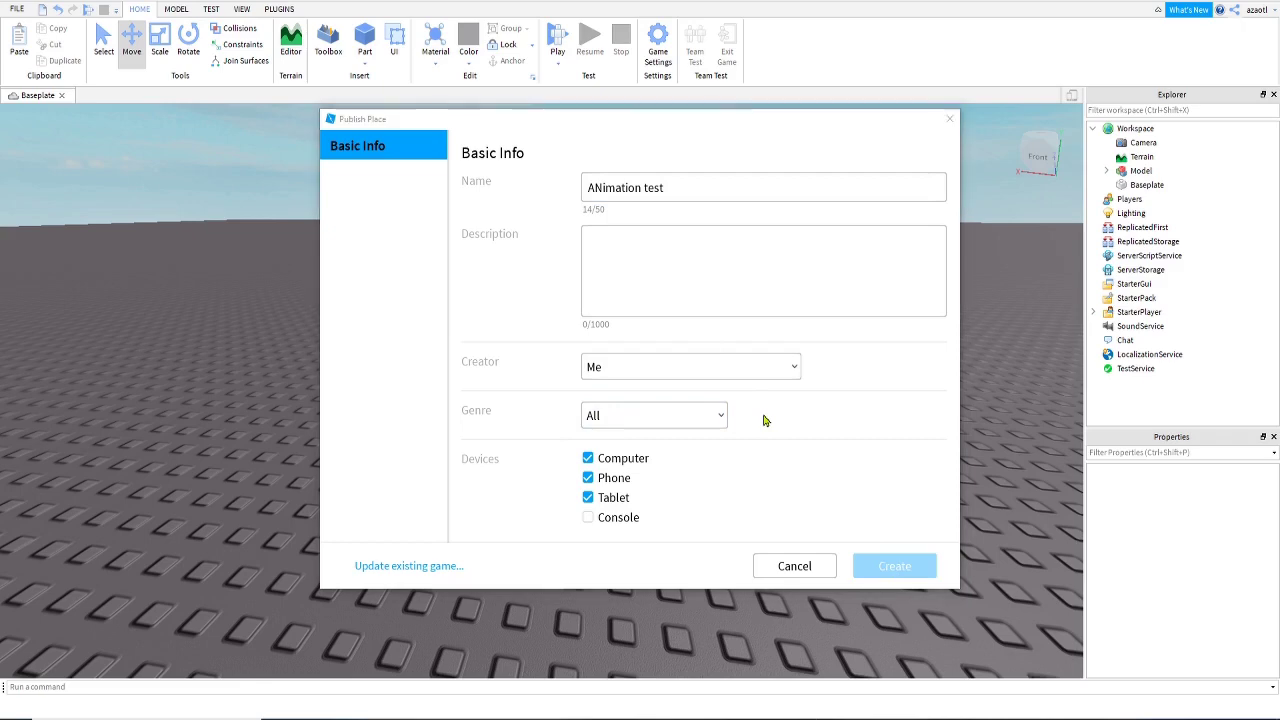
pyautogui.click(659, 545)
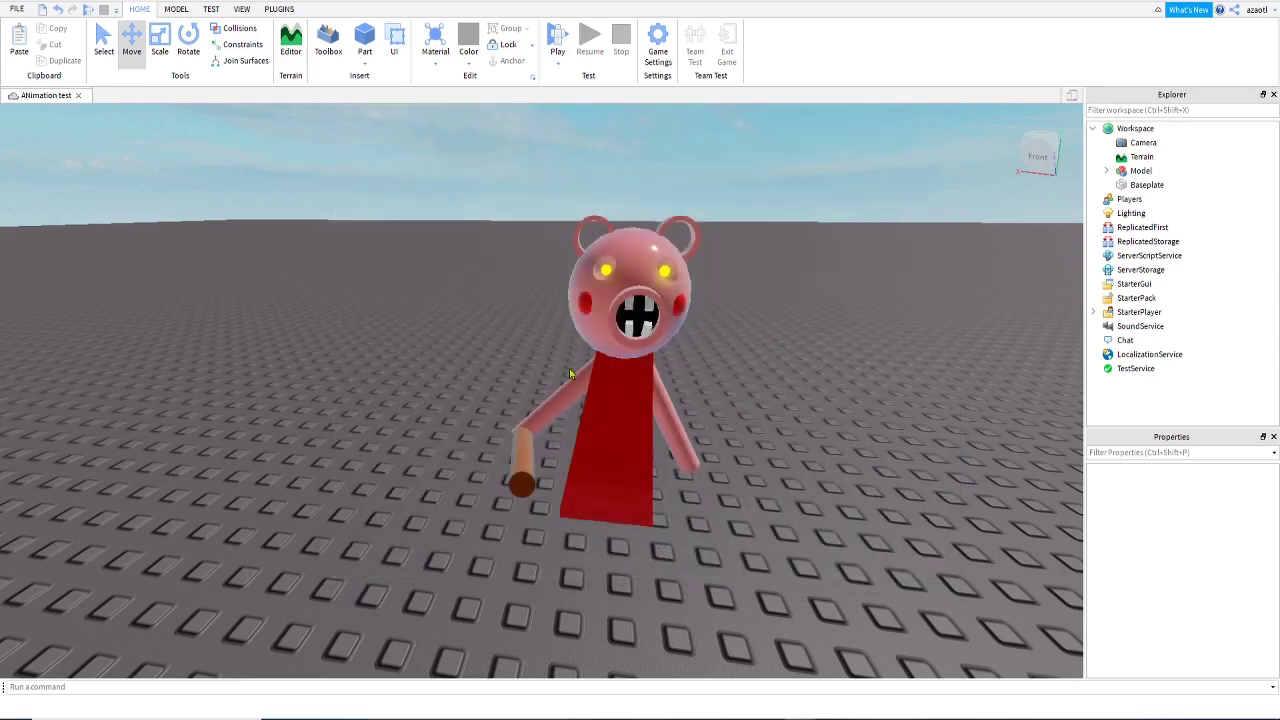
# - Review who can play the game in the permissions of its game settings, leaving without saving
pyautogui.click(657, 50)
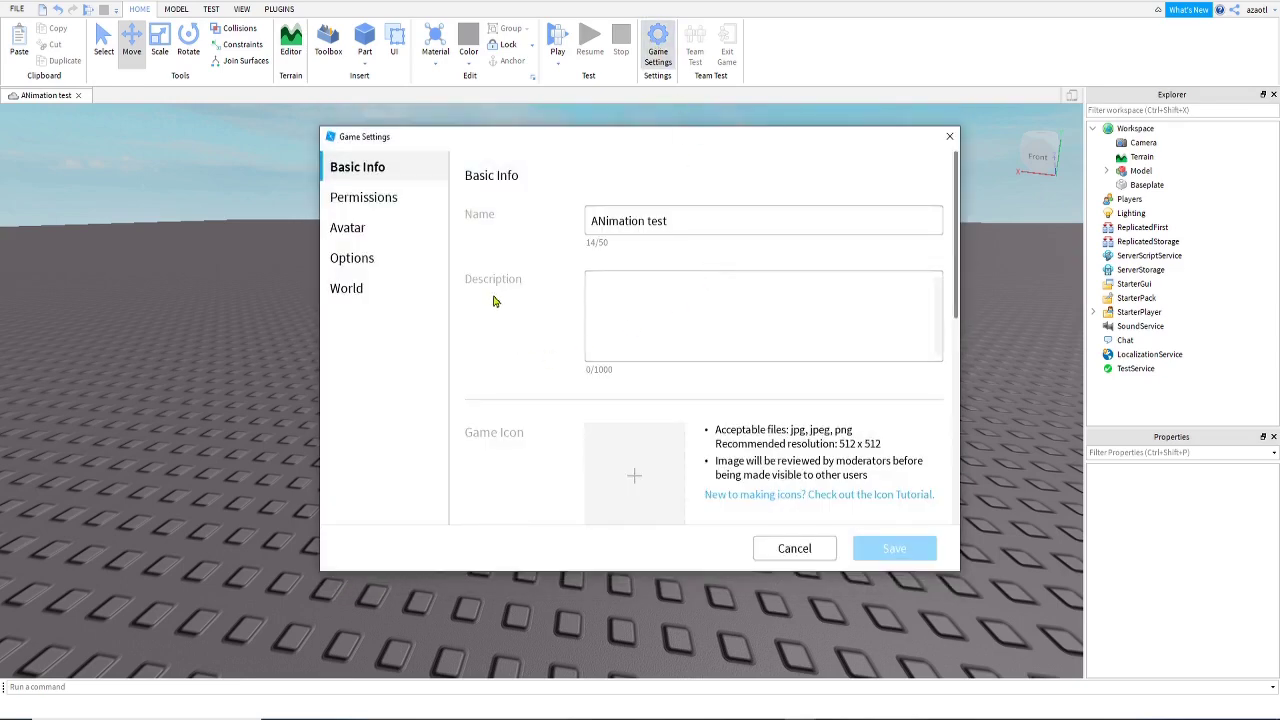
pyautogui.click(391, 197)
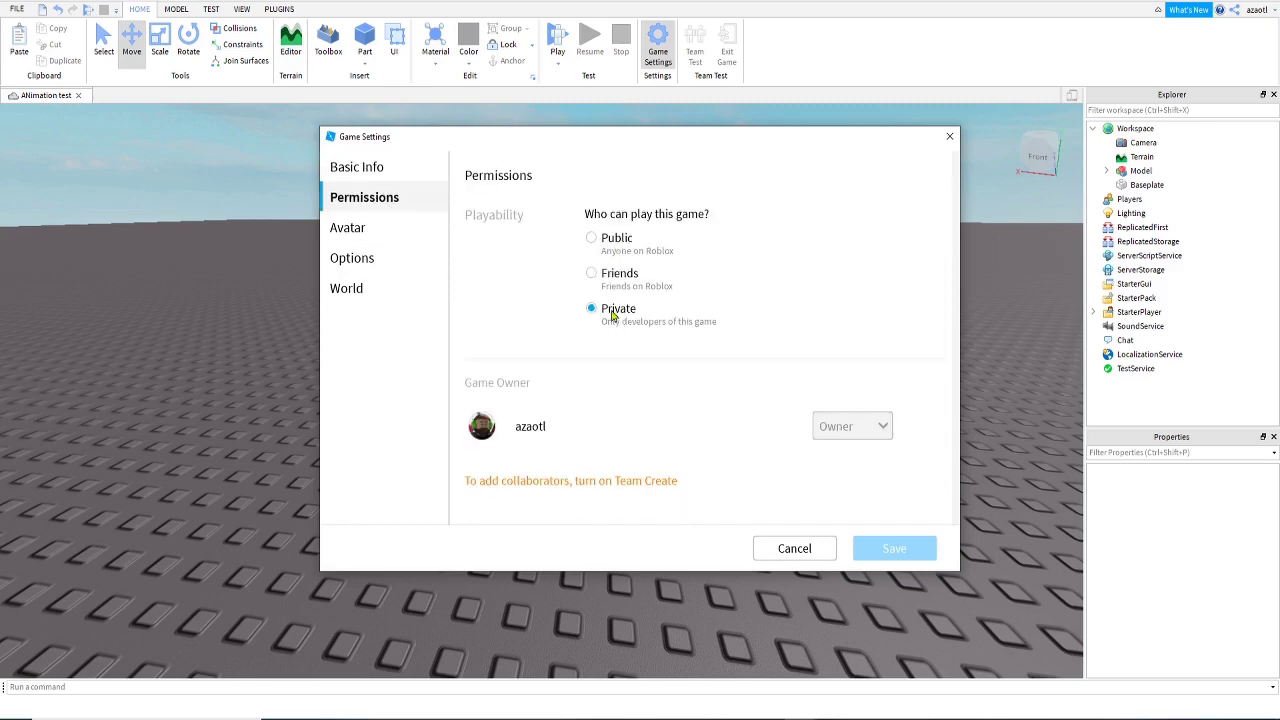
pyautogui.click(822, 549)
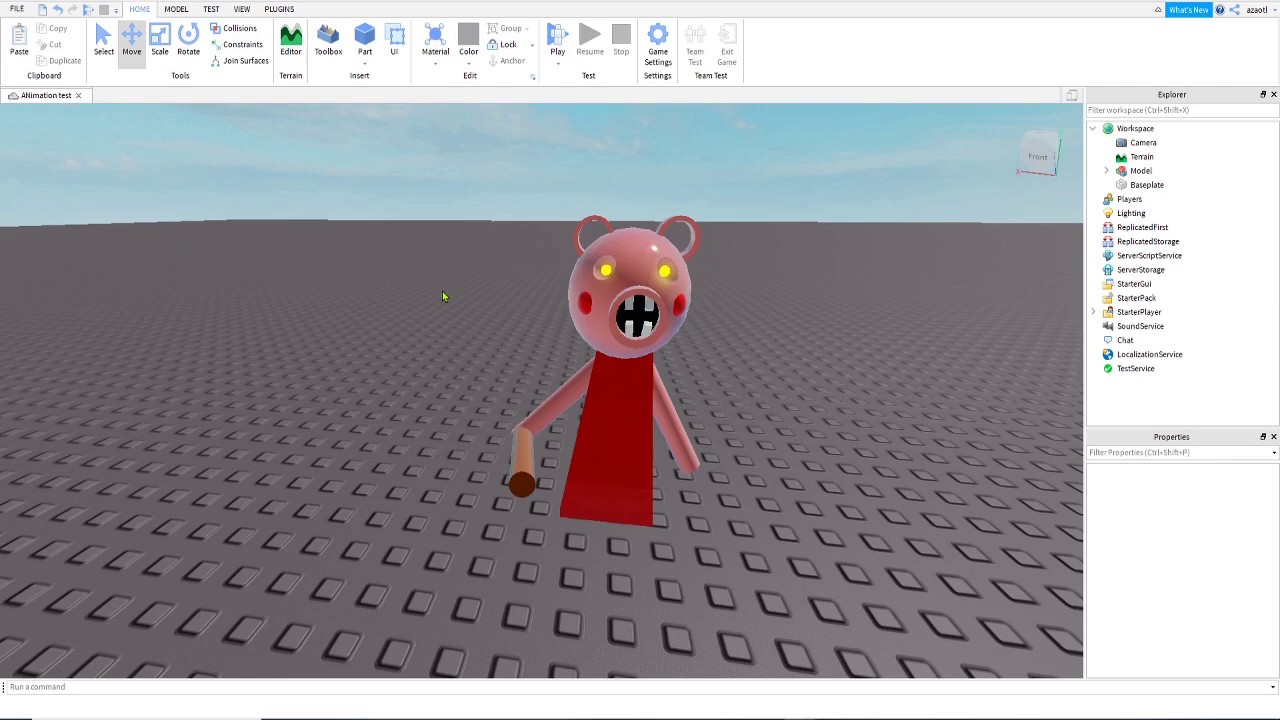
# - Rename the grouped pig model to "PiggyFreak"
pyautogui.click(591, 408)
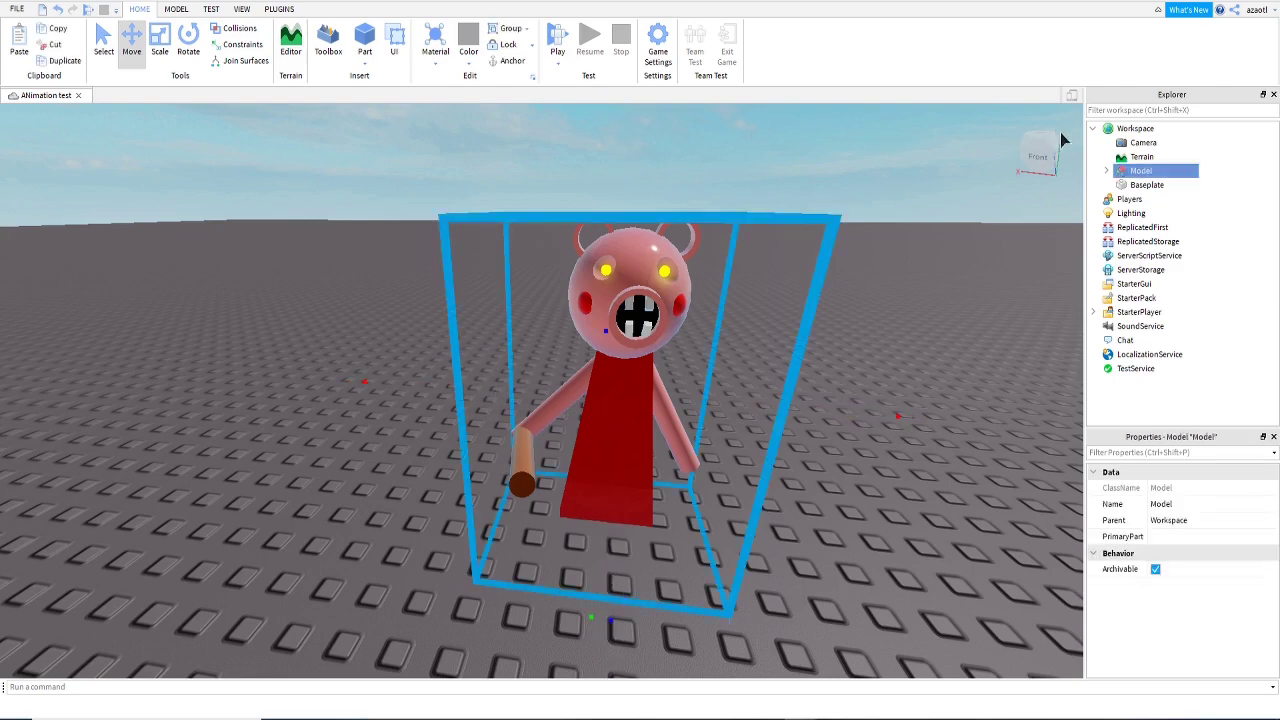
pyautogui.doubleClick(1140, 170)
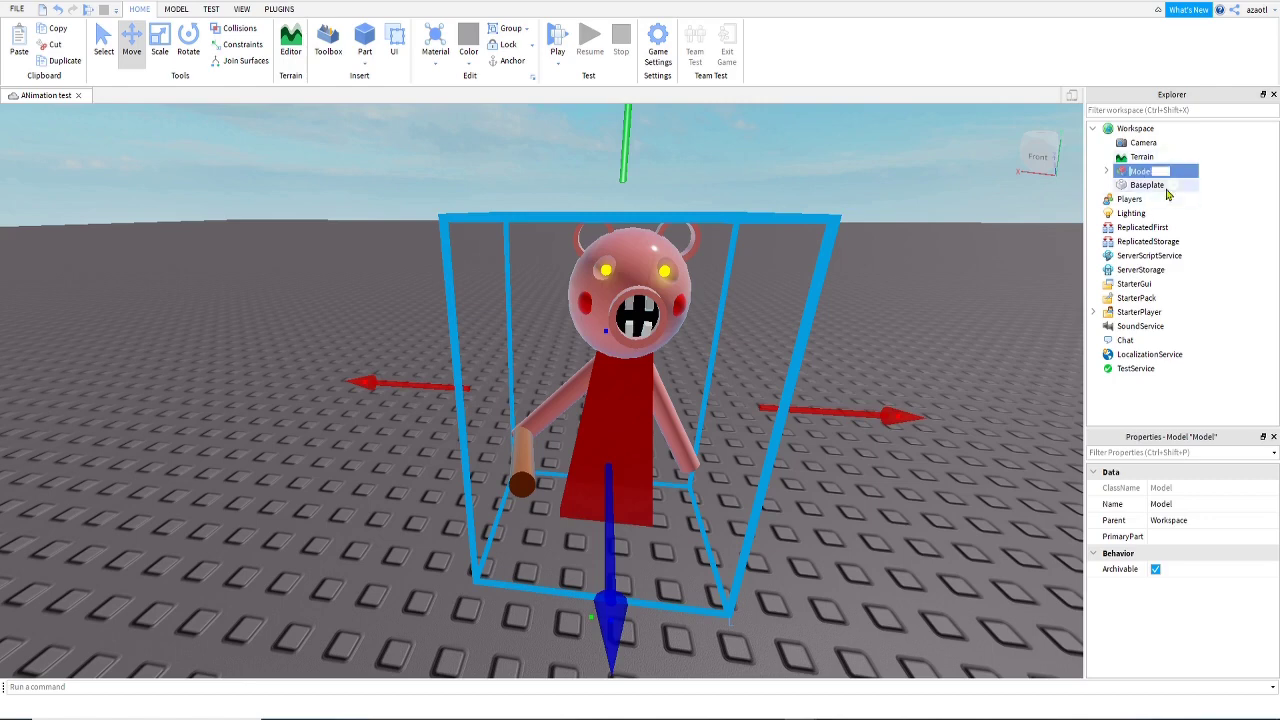
pyautogui.write('PiggyFreak')
pyautogui.press('Return')
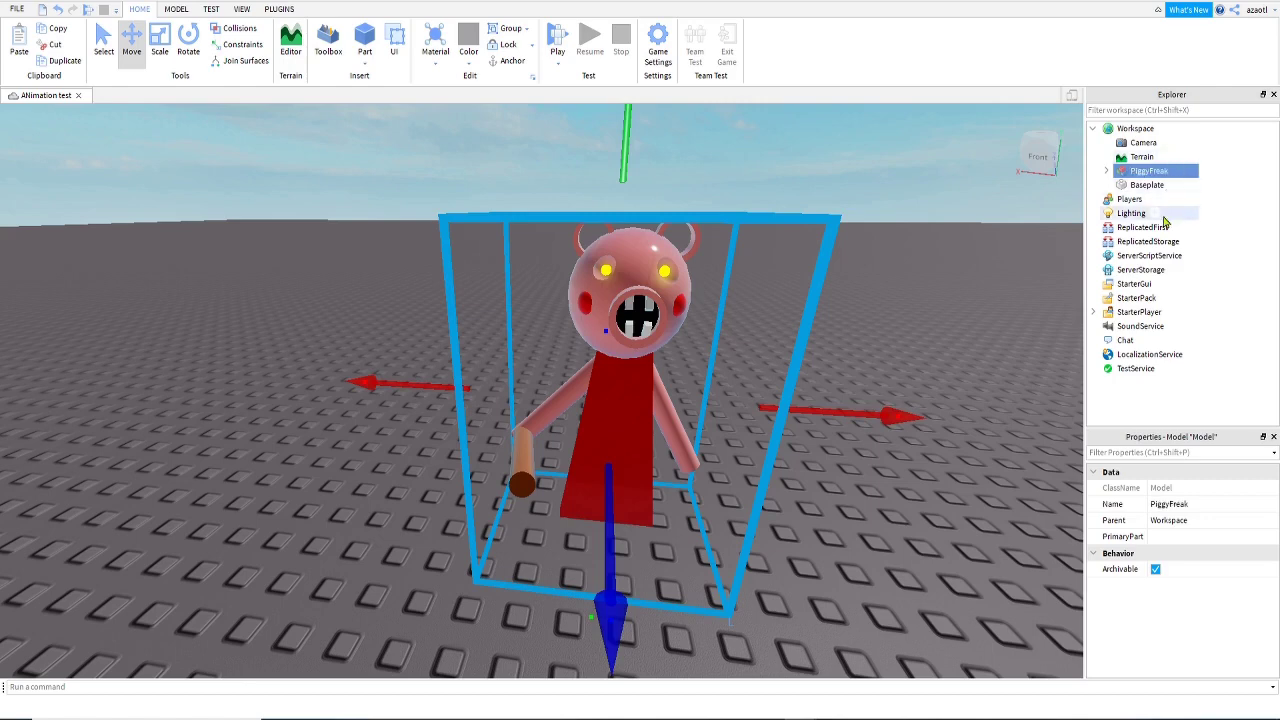
# - Rename the union that forms the pig's head inside the PiggyFreak model to "Head"
pyautogui.moveTo(616, 455); pyautogui.dragTo(617, 438, button='right')
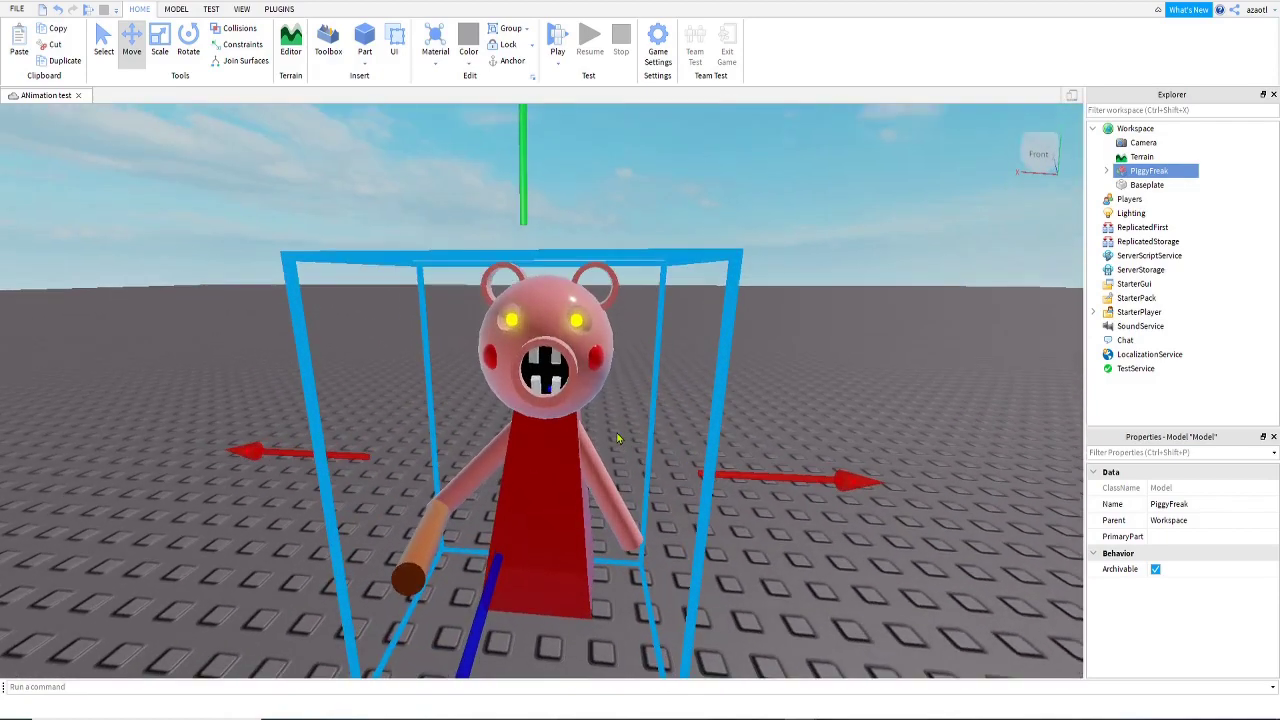
pyautogui.click(1106, 171)
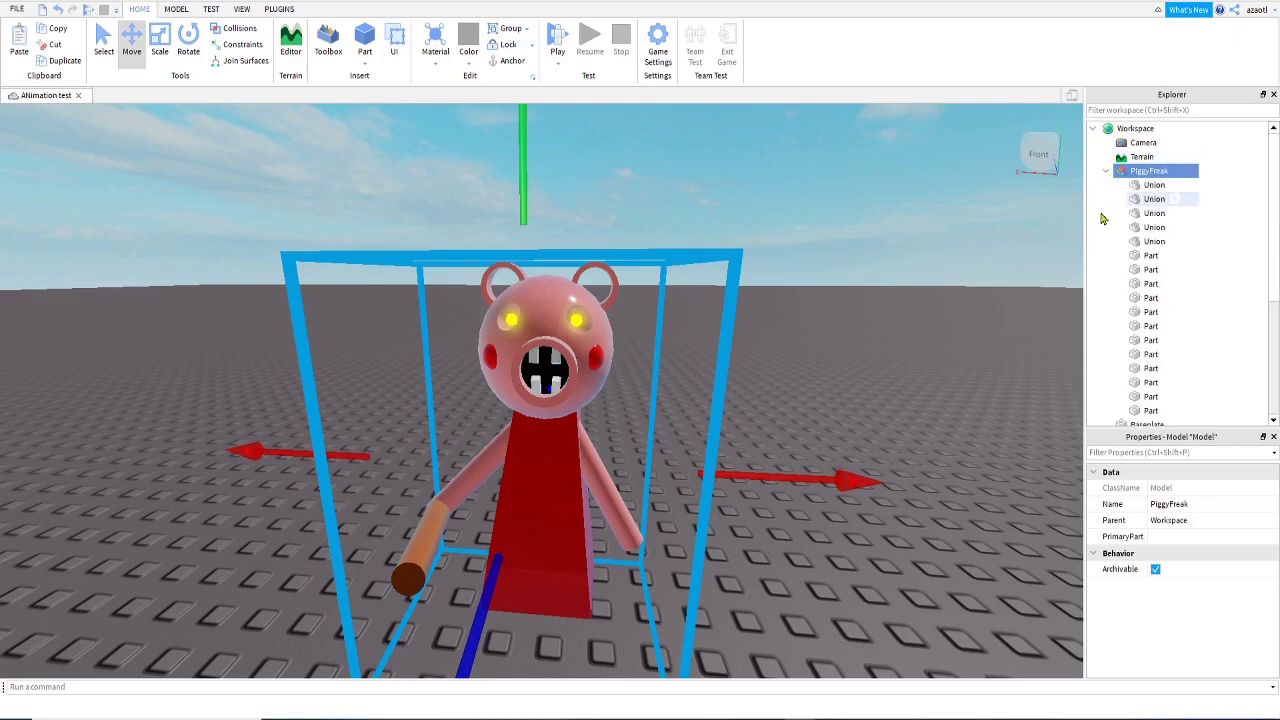
pyautogui.moveTo(820, 386); pyautogui.dragTo(826, 363, button='right')
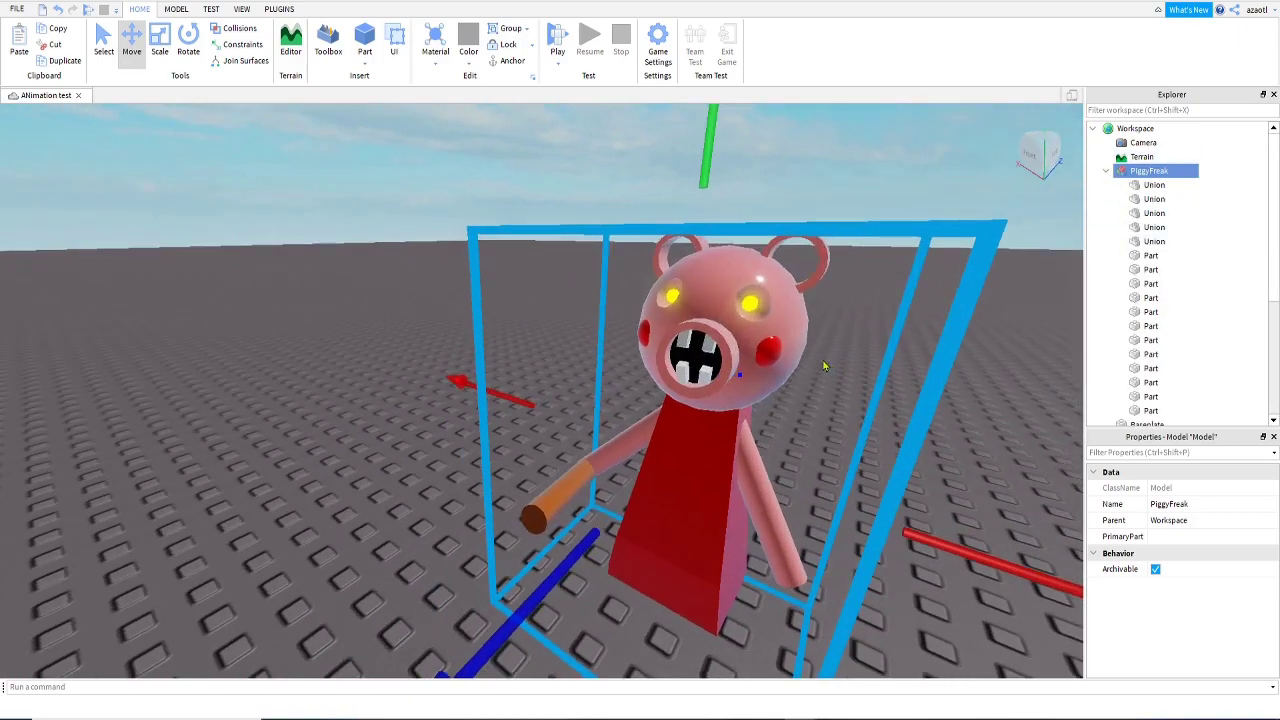
pyautogui.click(800, 347)
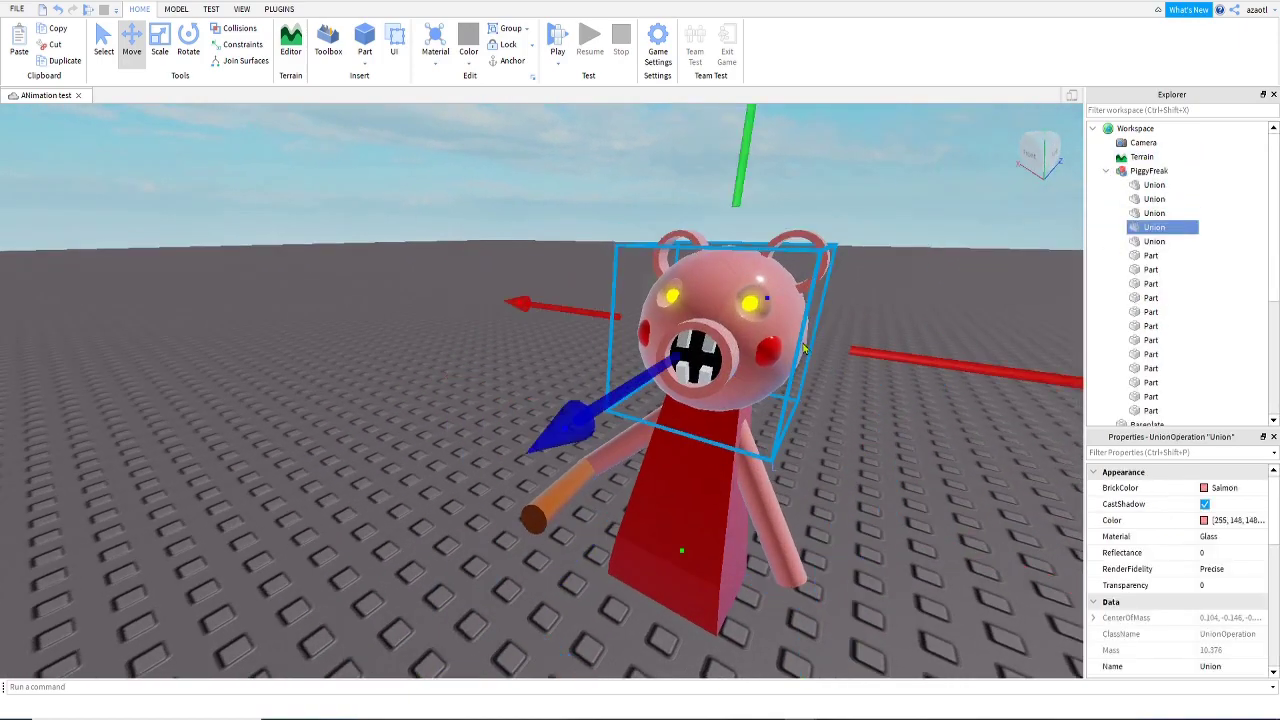
pyautogui.doubleClick(1153, 232)
pyautogui.write('Head')
pyautogui.press('Return')
# - Check which side of the head is its FrontSurface in the surface properties
pyautogui.moveTo(901, 455); pyautogui.dragTo(901, 455, button='right')
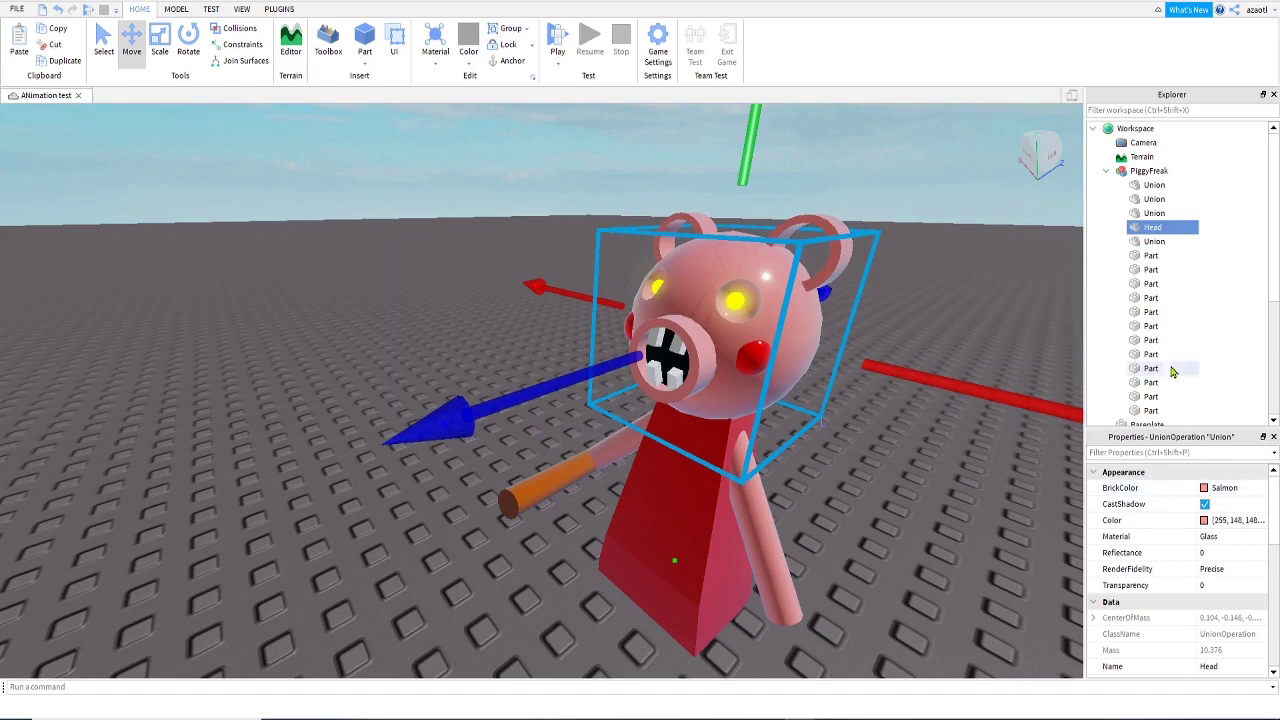
pyautogui.scroll(-5, 1222, 569)
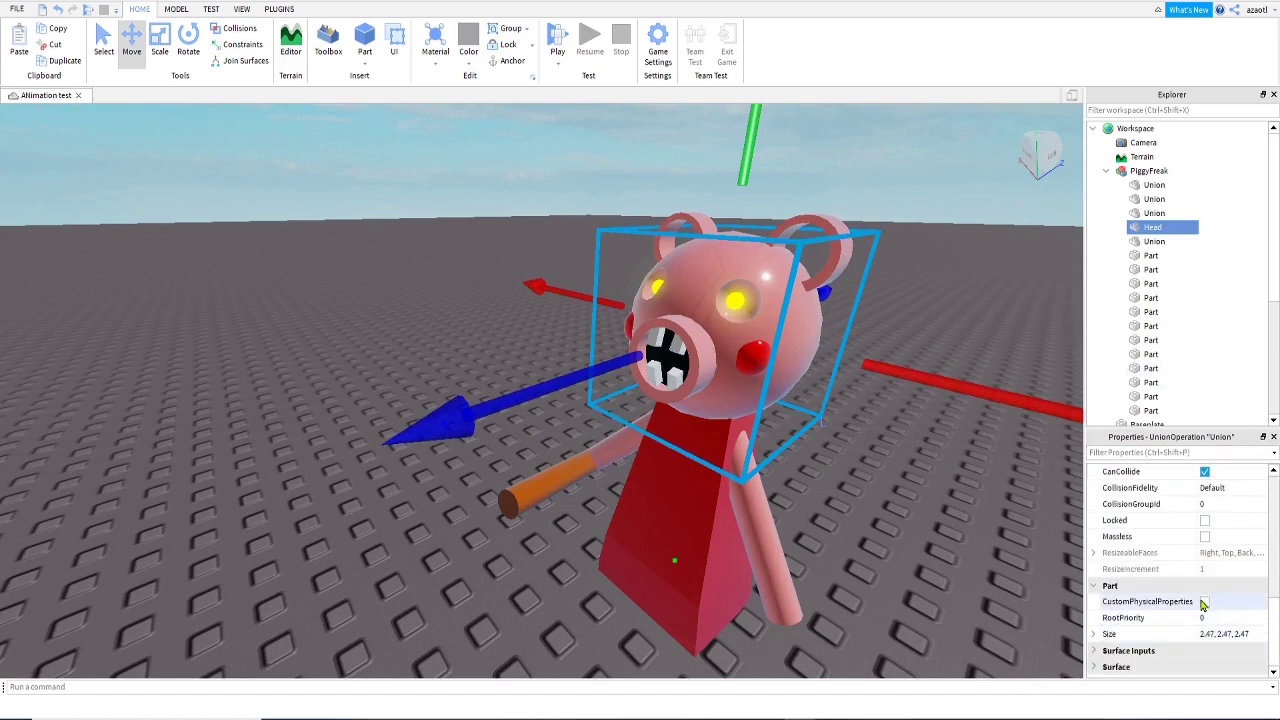
pyautogui.scroll(-3, 1204, 621)
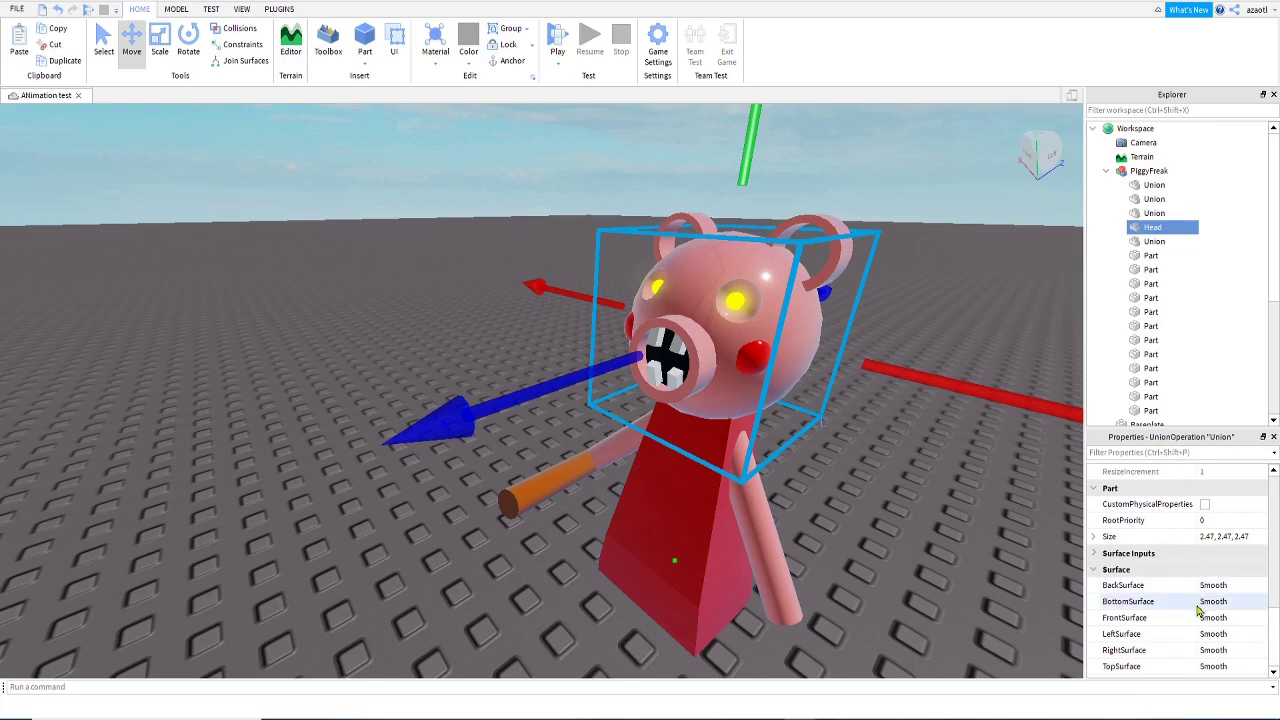
pyautogui.click(1148, 618)
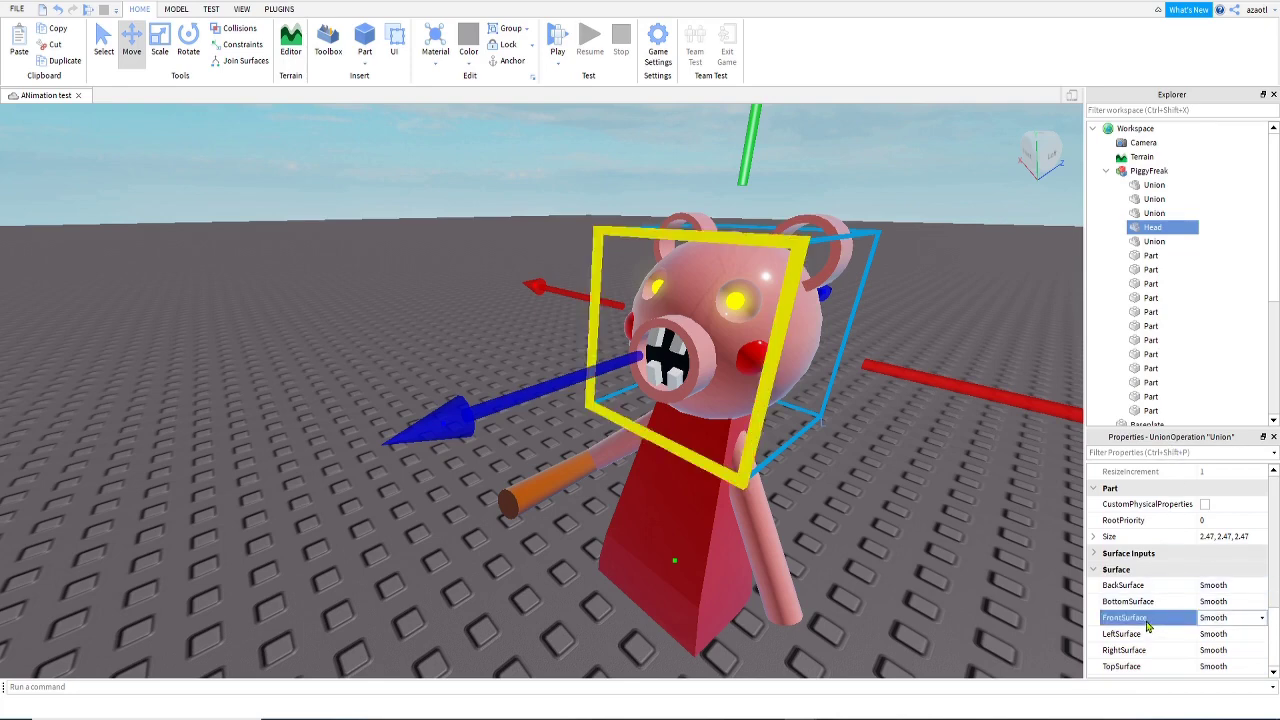
# - Examine the pig character's body, arms and bat from the front and the side
pyautogui.press('a')
pyautogui.moveTo(873, 538); pyautogui.dragTo(828, 493, button='right')
pyautogui.click(872, 496)
pyautogui.press('s')
pyautogui.press('a')
pyautogui.press('w')
pyautogui.press('s')
pyautogui.press('d')
pyautogui.press('w')
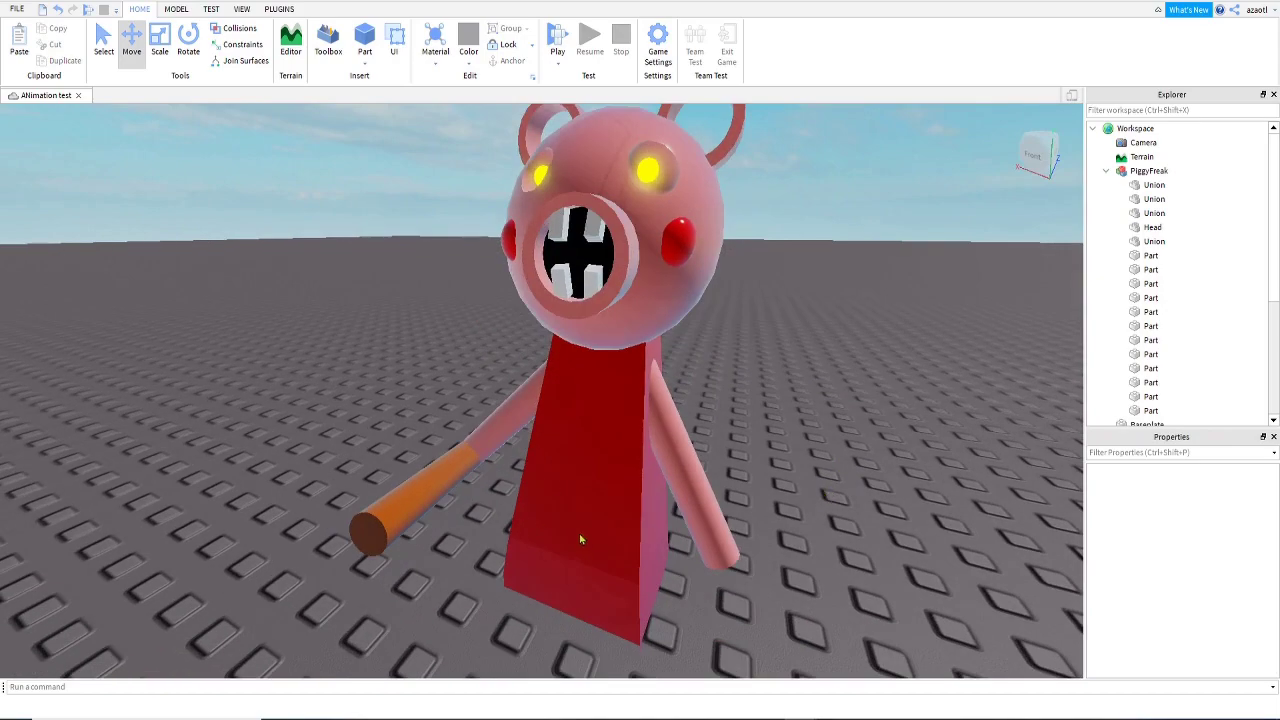
pyautogui.moveTo(555, 512); pyautogui.dragTo(555, 512, button='right')
pyautogui.press('s')
pyautogui.press('a')
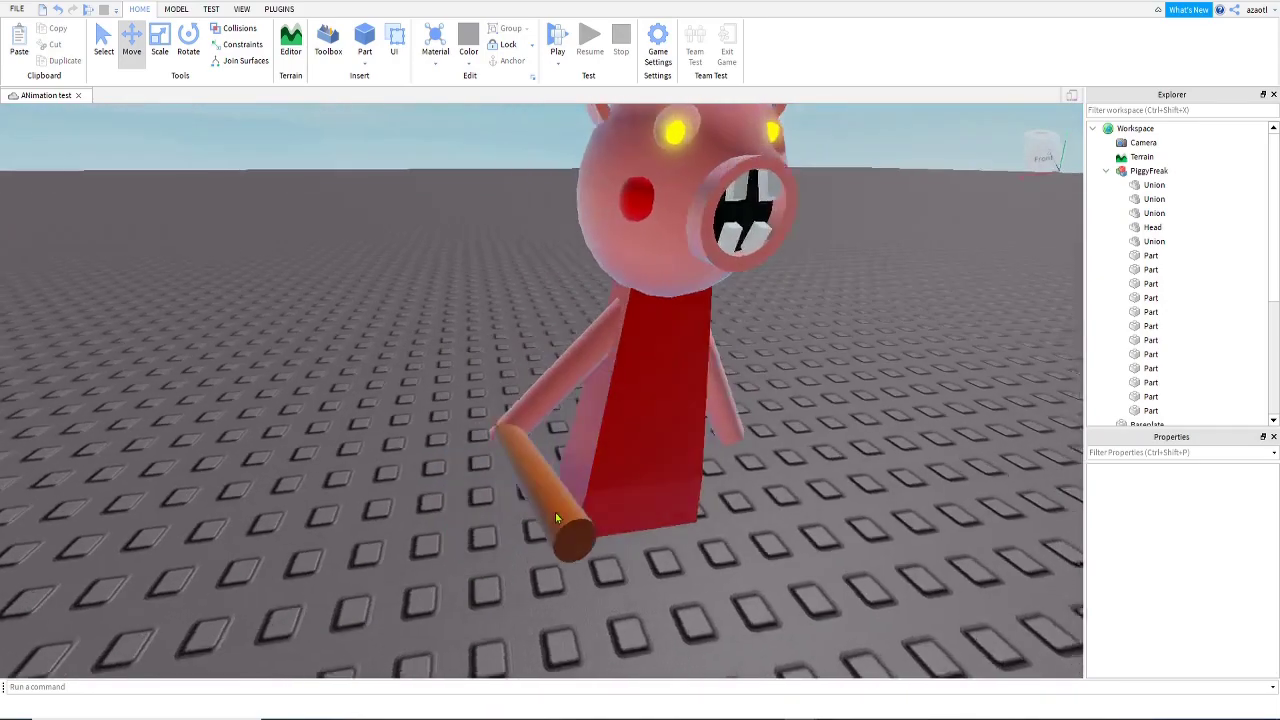
pyautogui.click(684, 486)
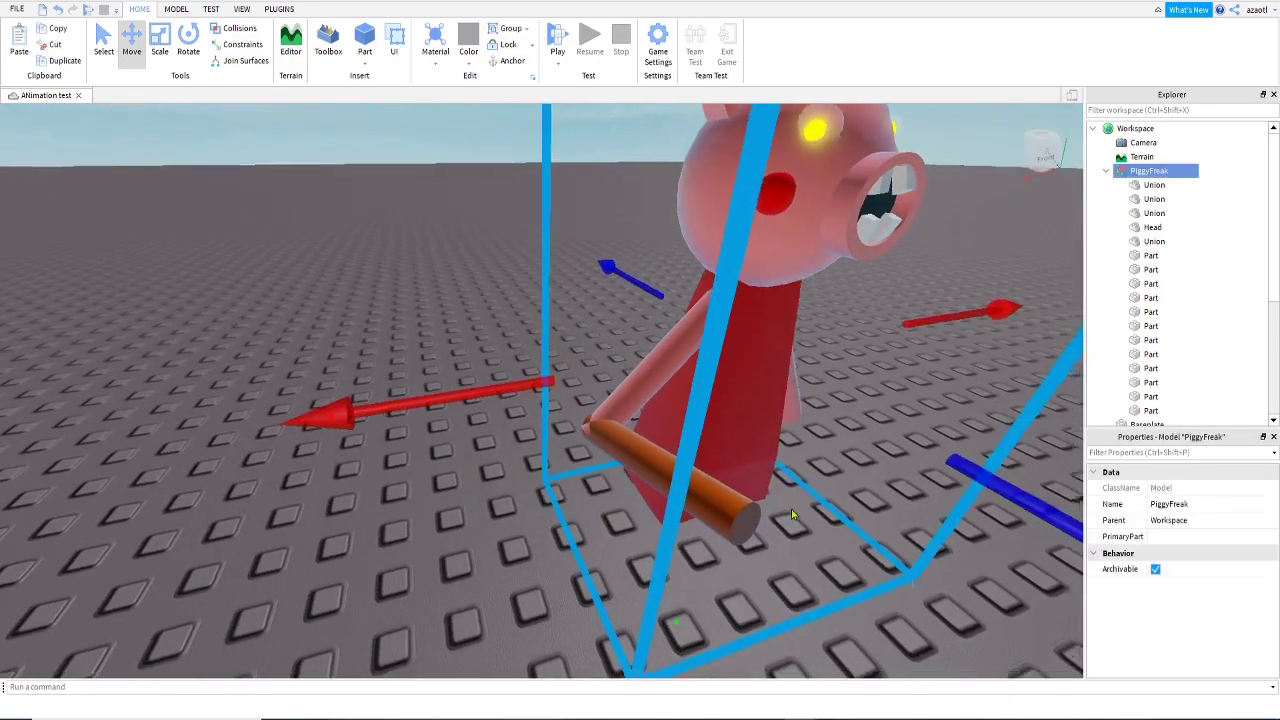
pyautogui.moveTo(793, 515); pyautogui.dragTo(793, 515, button='right')
pyautogui.press('s')
pyautogui.press('e')
pyautogui.press('w')
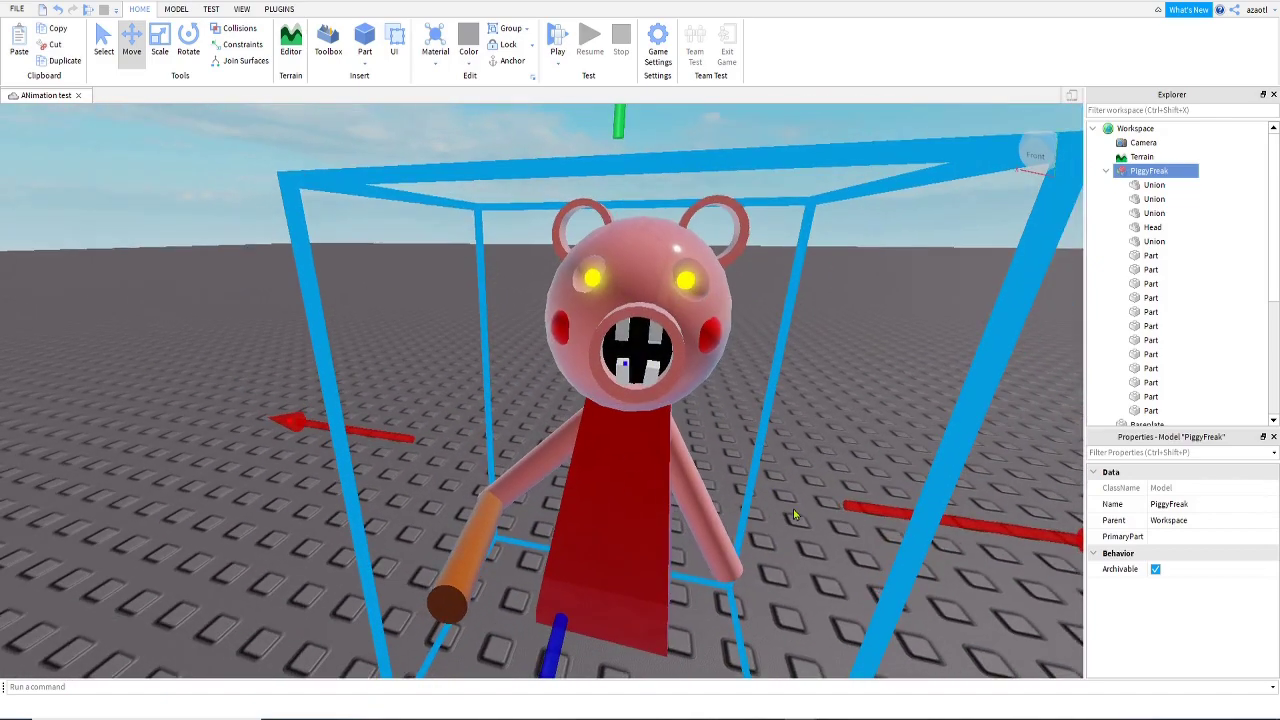
# - Rename the pig's empty-handed arm part to "LeftArm"
pyautogui.click(700, 506)
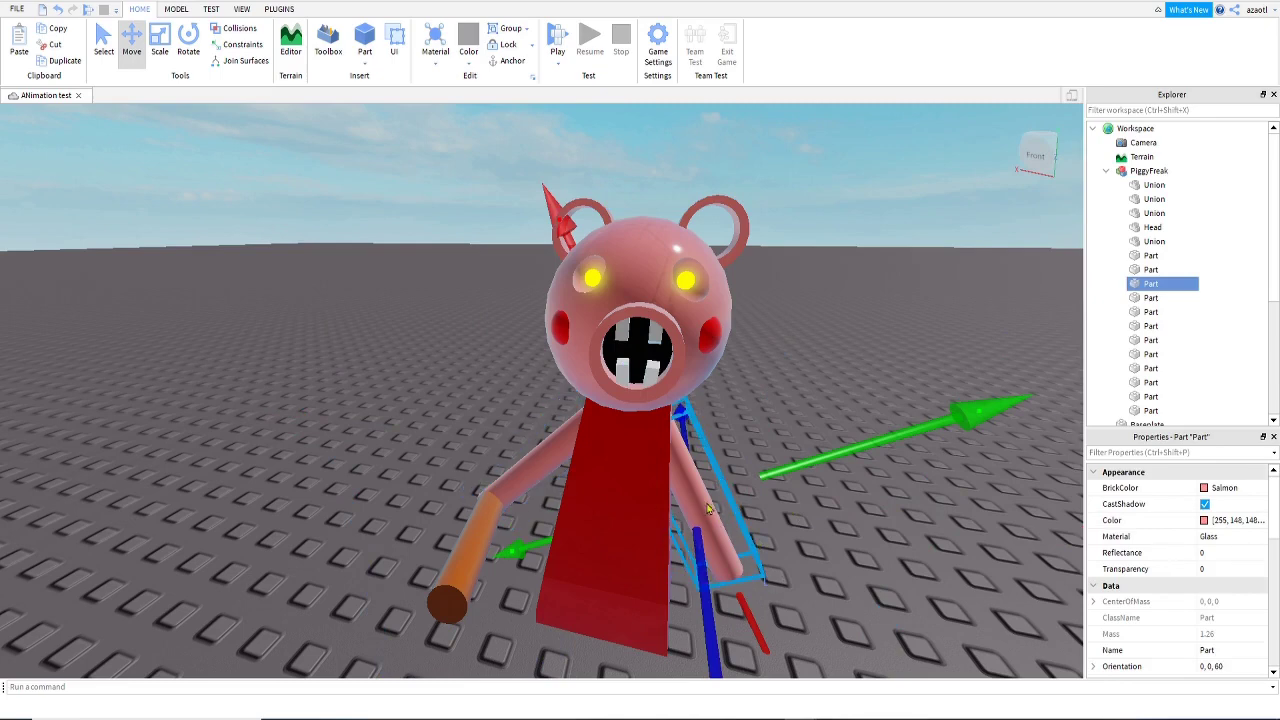
pyautogui.doubleClick(1151, 286)
pyautogui.write('LeftArm')
pyautogui.press('Return')
# - Rename the arm part holding the bat to "RightArm"
pyautogui.click(525, 443)
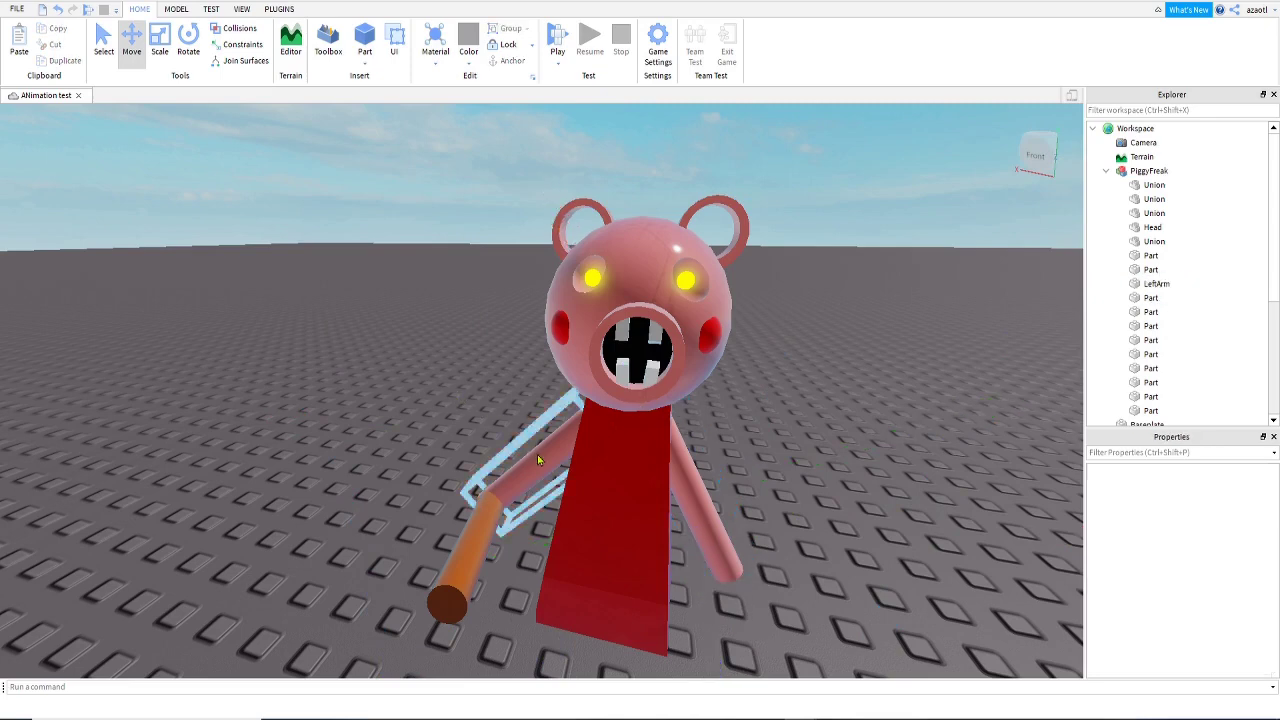
pyautogui.click(536, 455)
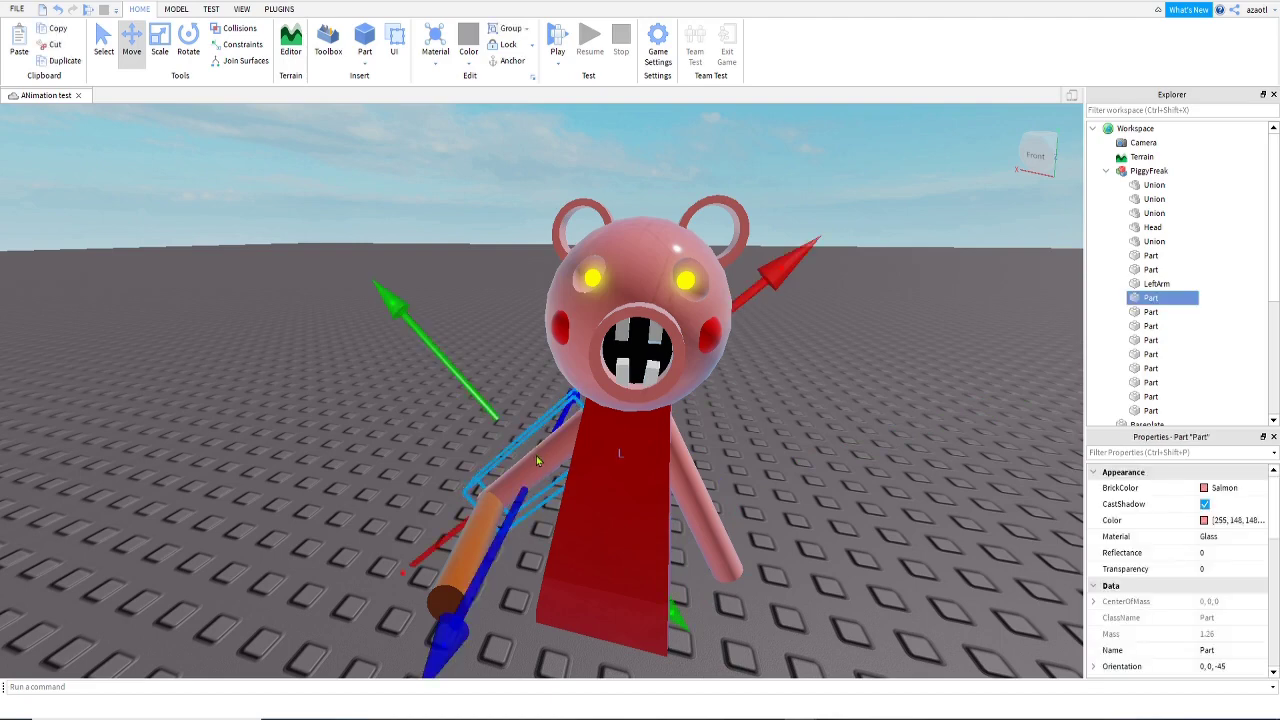
pyautogui.doubleClick(1150, 299)
pyautogui.write('RightArm')
pyautogui.press('Return')
# - Rename the brown cylinder part in the pig's hand to "Bat"
pyautogui.click(362, 507)
pyautogui.click(462, 572)
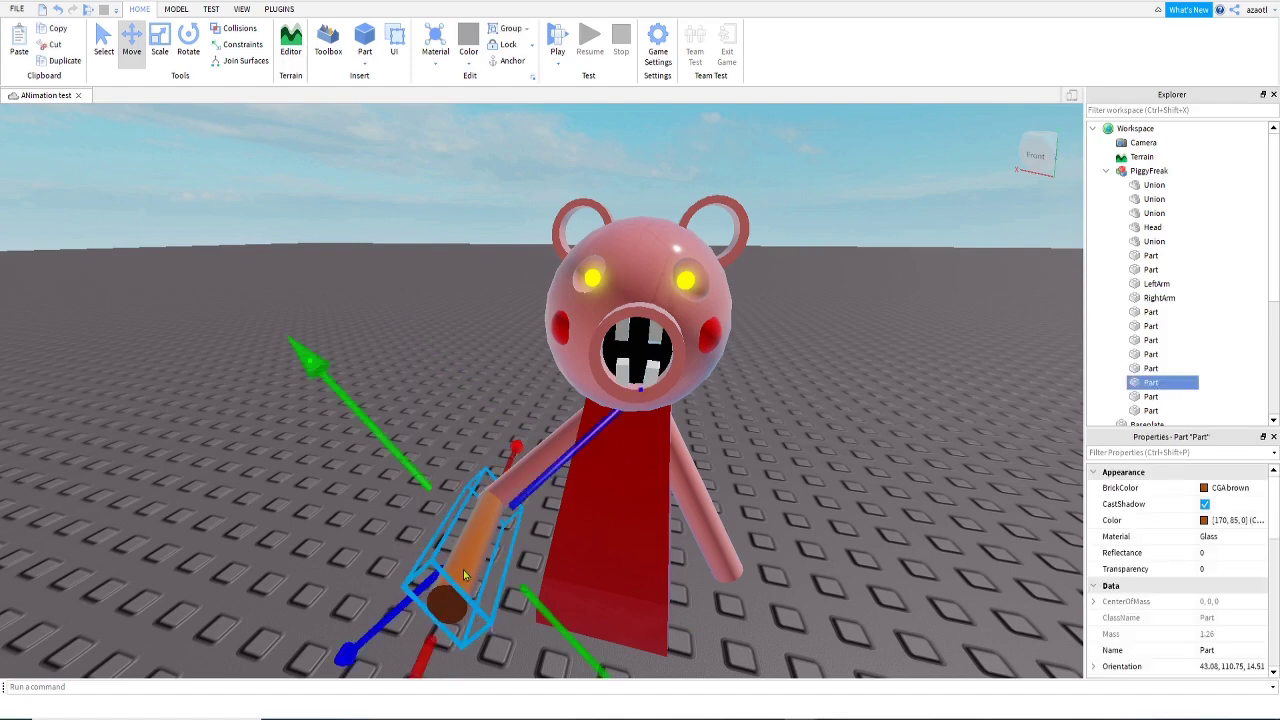
pyautogui.click(1149, 385)
pyautogui.write('Bat')
pyautogui.press('Return')
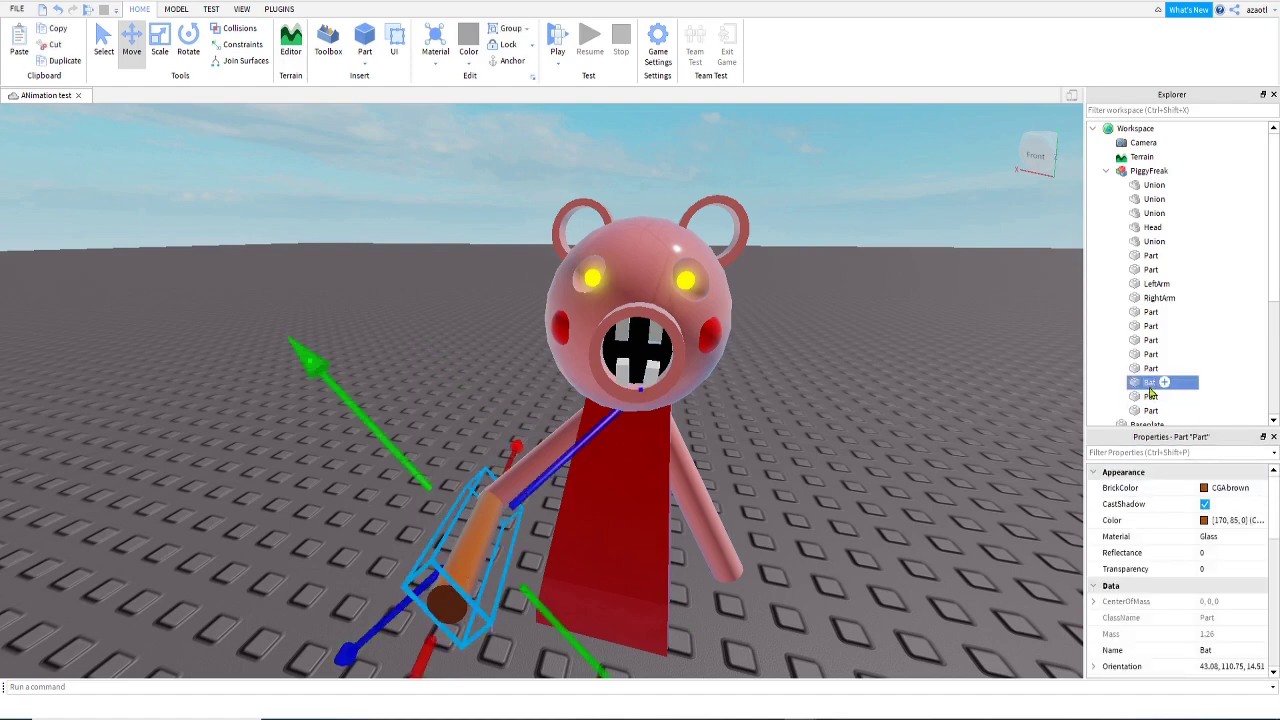
# - Select the two ear unions, the snout union and the Head union, and group them into a model within PiggyFreak
pyautogui.click(468, 325)
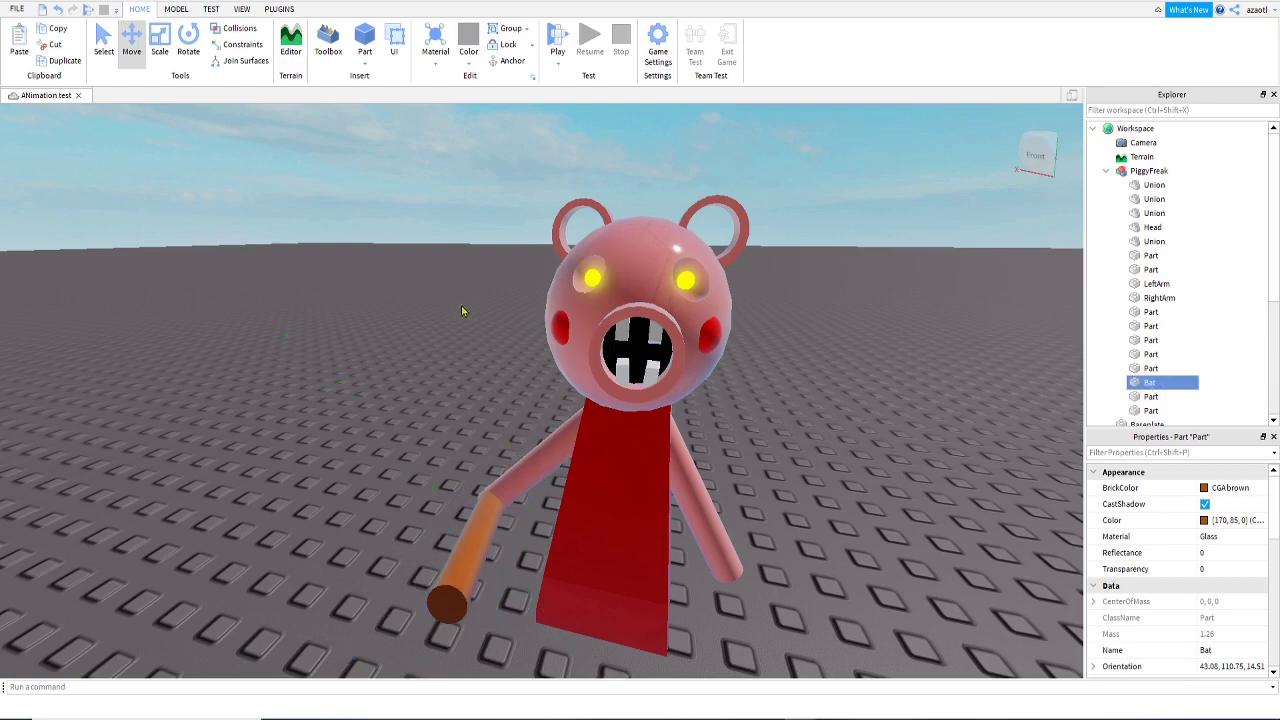
pyautogui.click(588, 300)
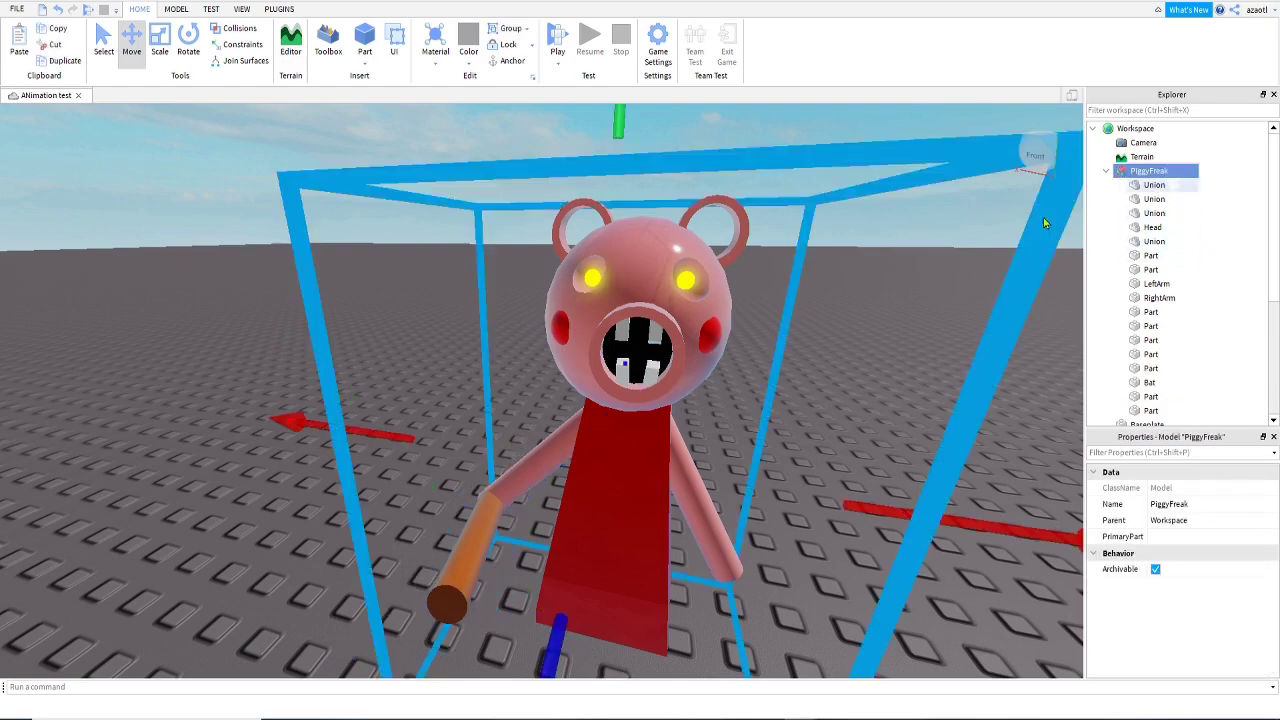
pyautogui.click(1150, 188)
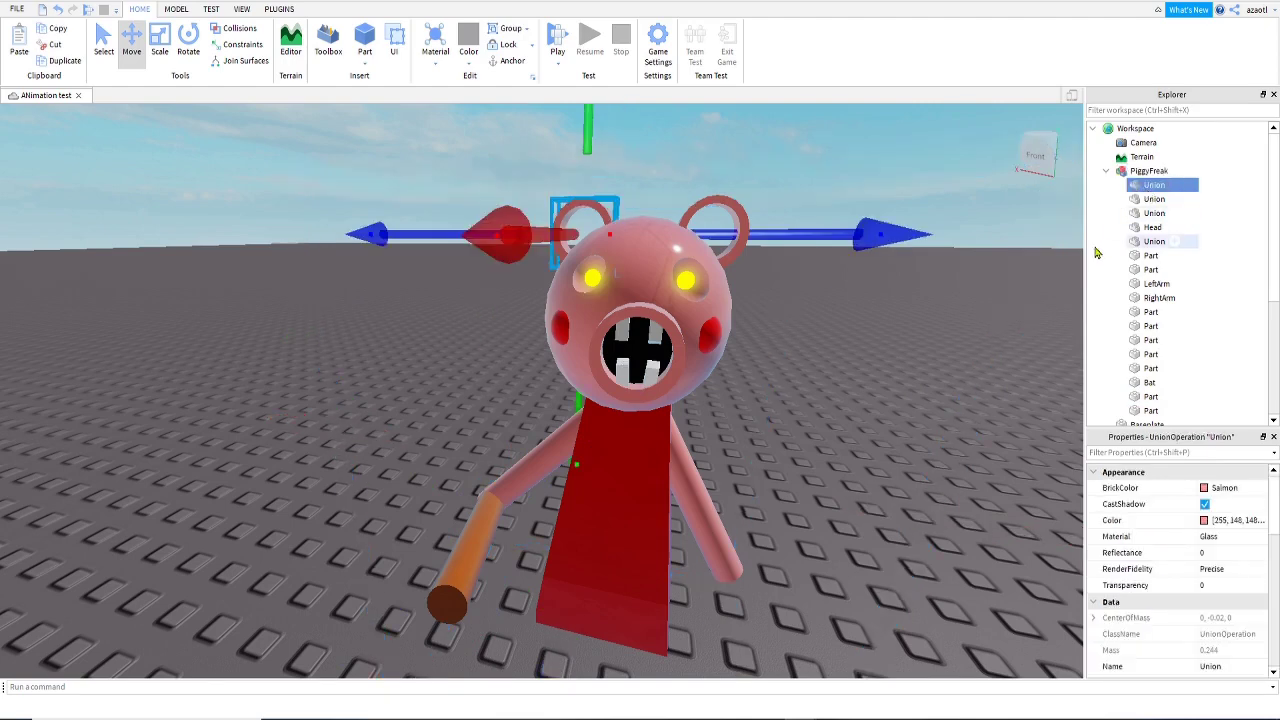
pyautogui.hotkey('shift', 'Down')
pyautogui.hotkey('shift', 'Down')
pyautogui.hotkey('shift', 'Down')
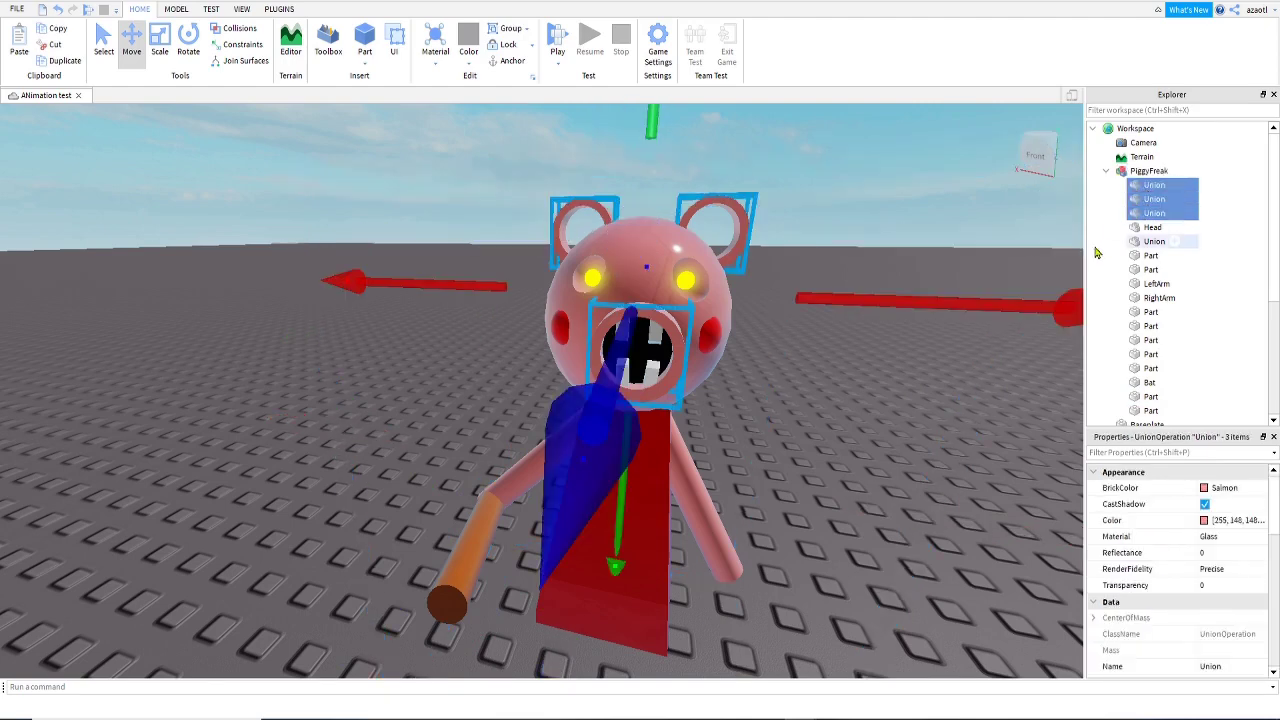
pyautogui.hotkey('shift', 'Down')
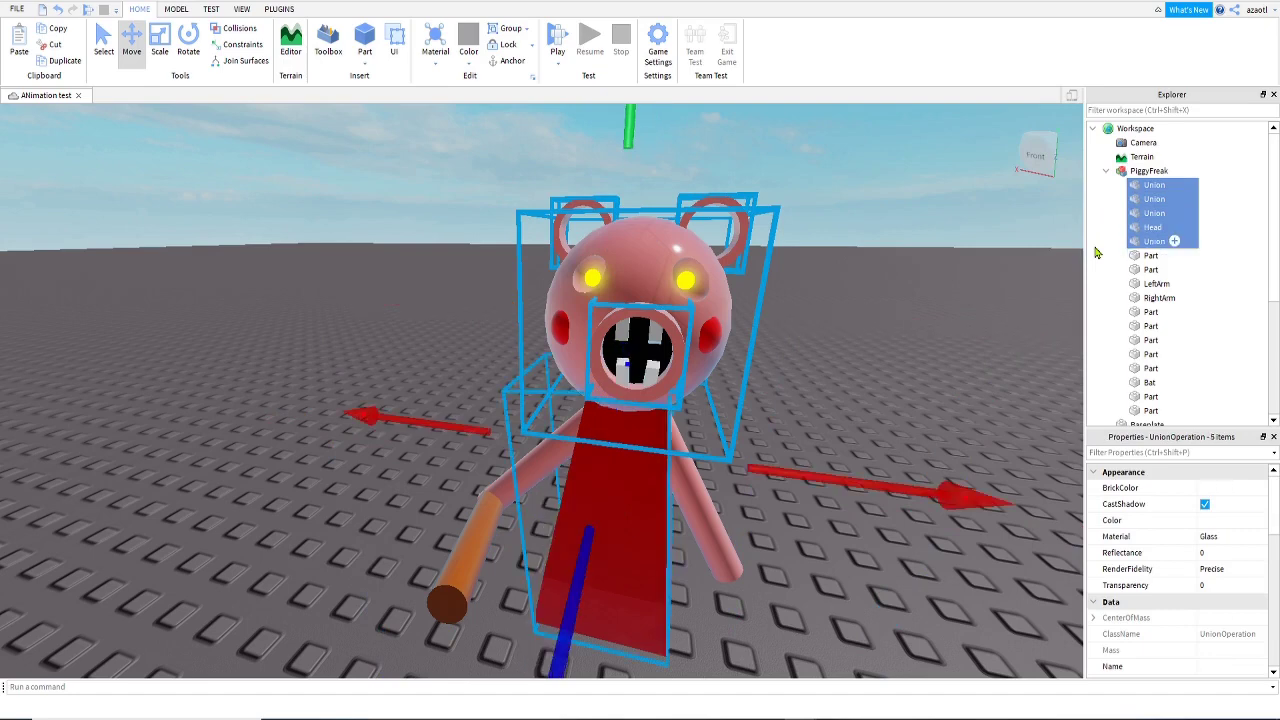
pyautogui.hotkey('shift', 'Up')
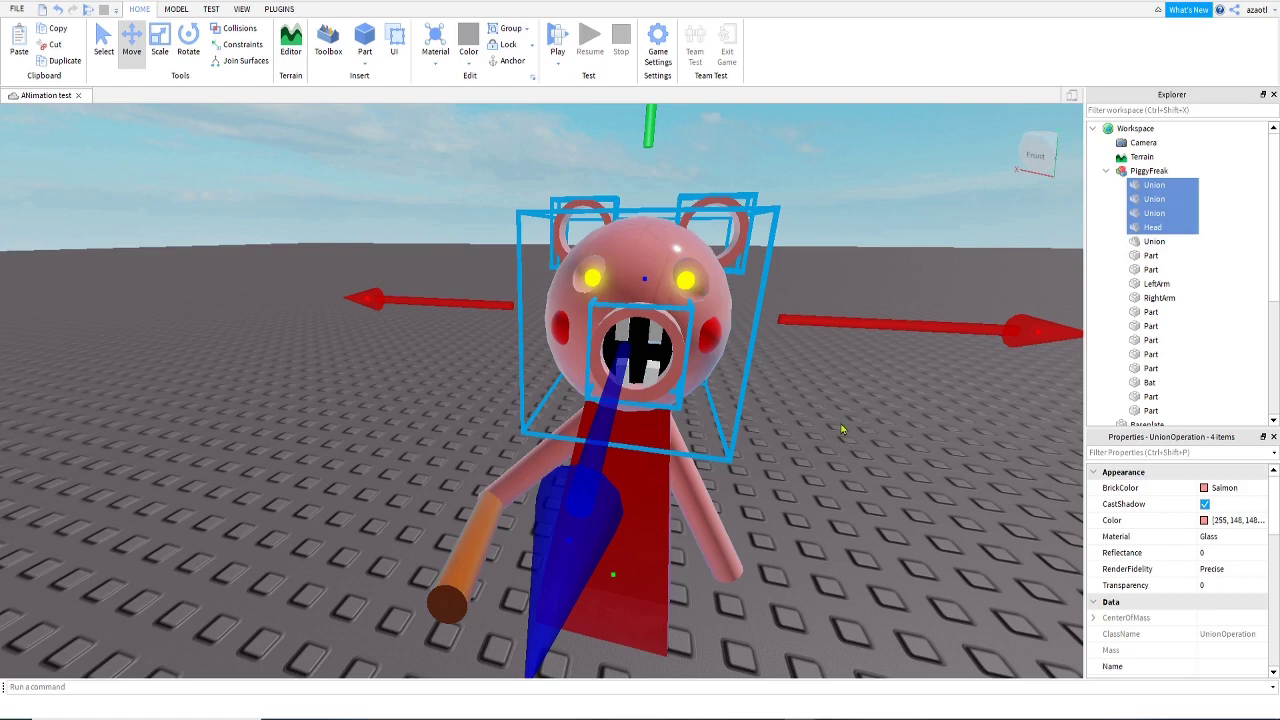
pyautogui.hotkey('ctrl', 'g')
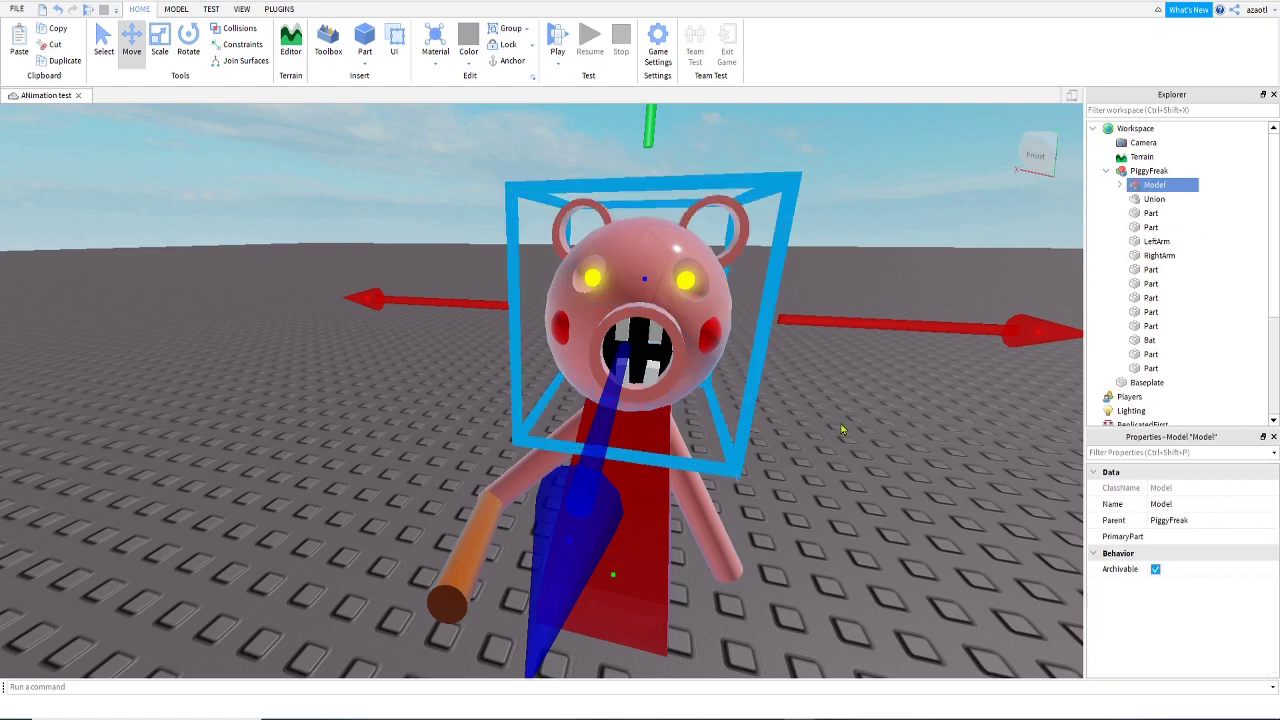
# - Rename the new group of head pieces to "Head"
pyautogui.doubleClick(1154, 187)
pyautogui.write('Head')
pyautogui.press('Return')
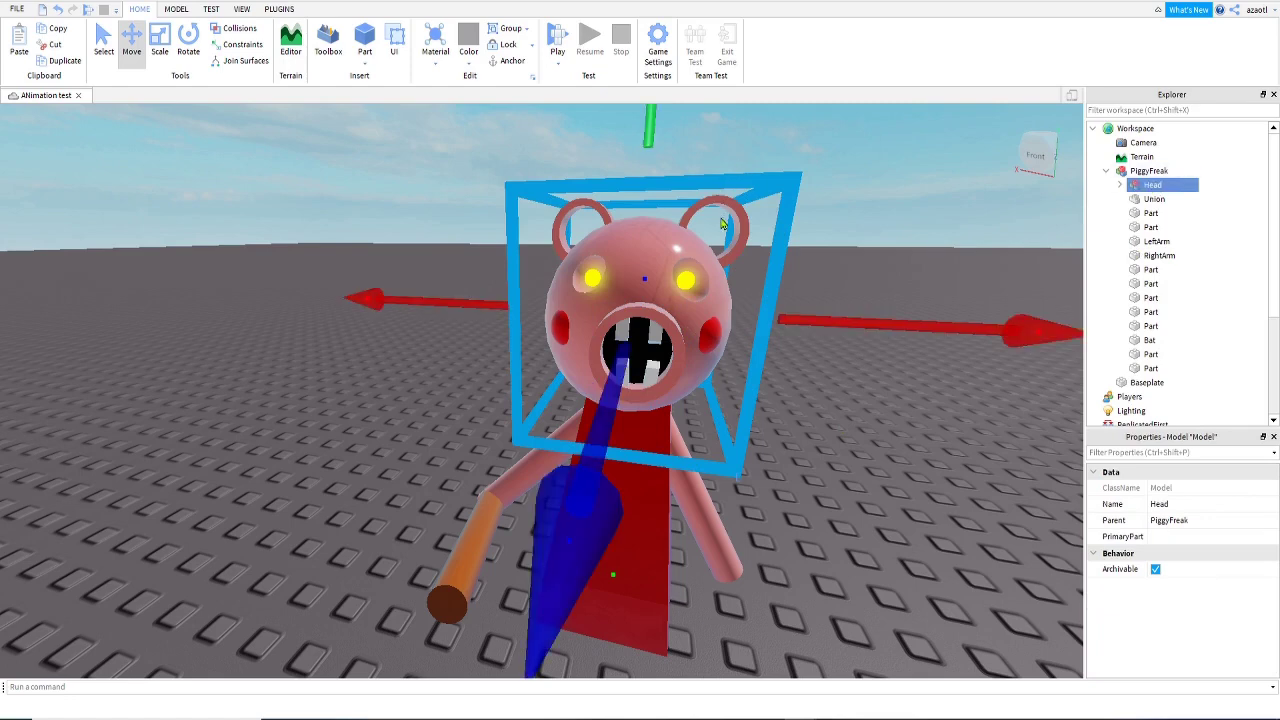
# - Move the red cheek part from PiggyFreak into the Head model
pyautogui.click(1150, 215)
pyautogui.moveTo(1150, 224); pyautogui.dragTo(1152, 186)
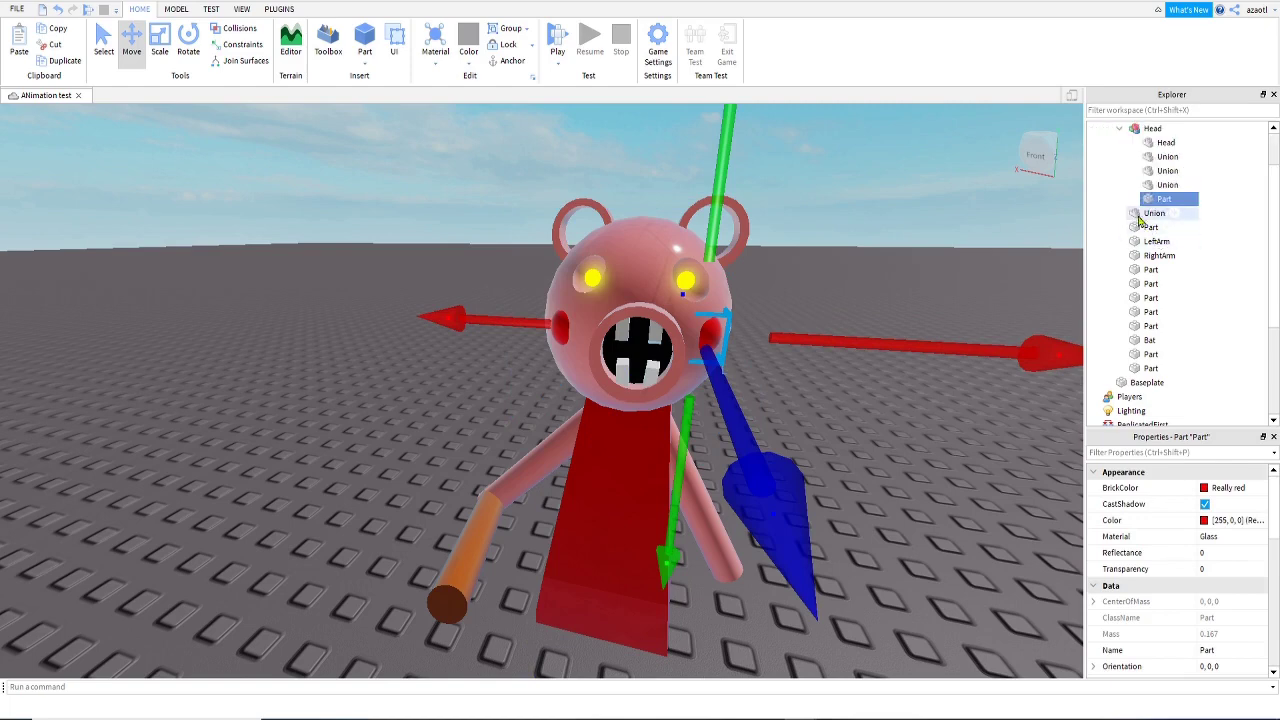
# - Try to move the white upper tooth part below the body union into the Head model
pyautogui.click(1152, 213)
pyautogui.click(1150, 230)
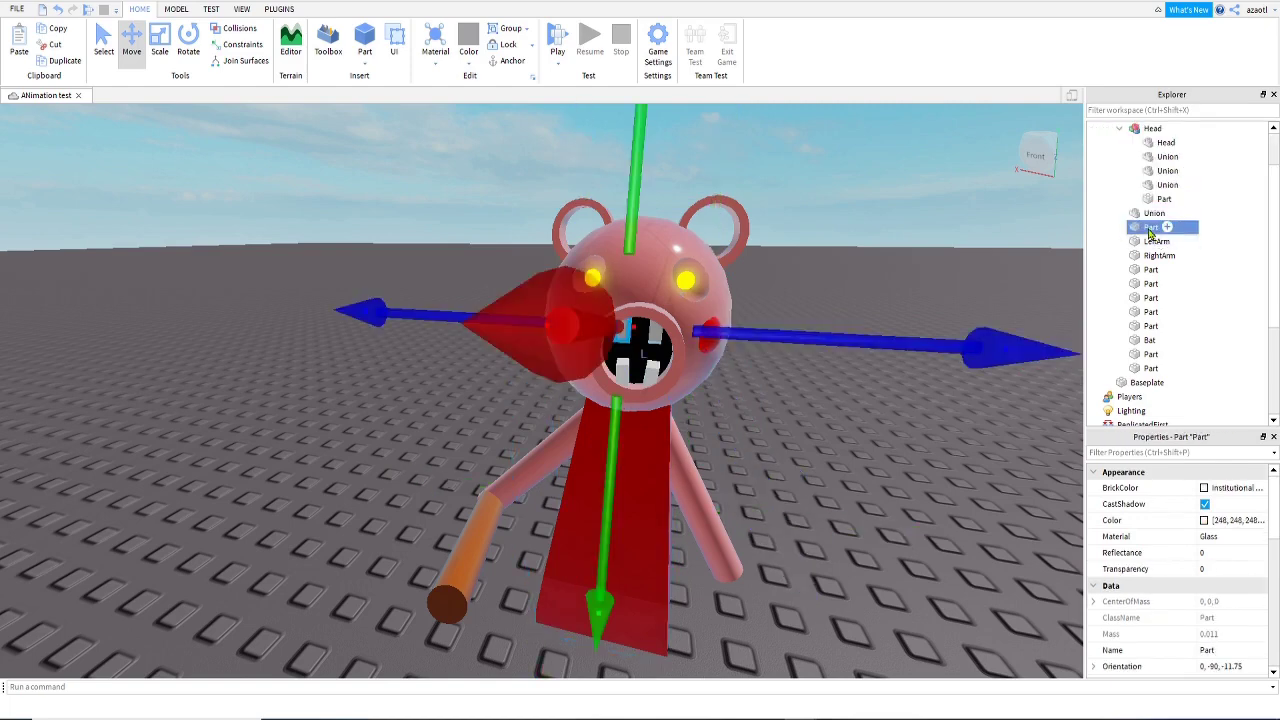
pyautogui.moveTo(909, 398)
pyautogui.mouseDown(button='right')
pyautogui.moveTo(896, 421)
pyautogui.moveTo(911, 414)
pyautogui.mouseUp(button='right')
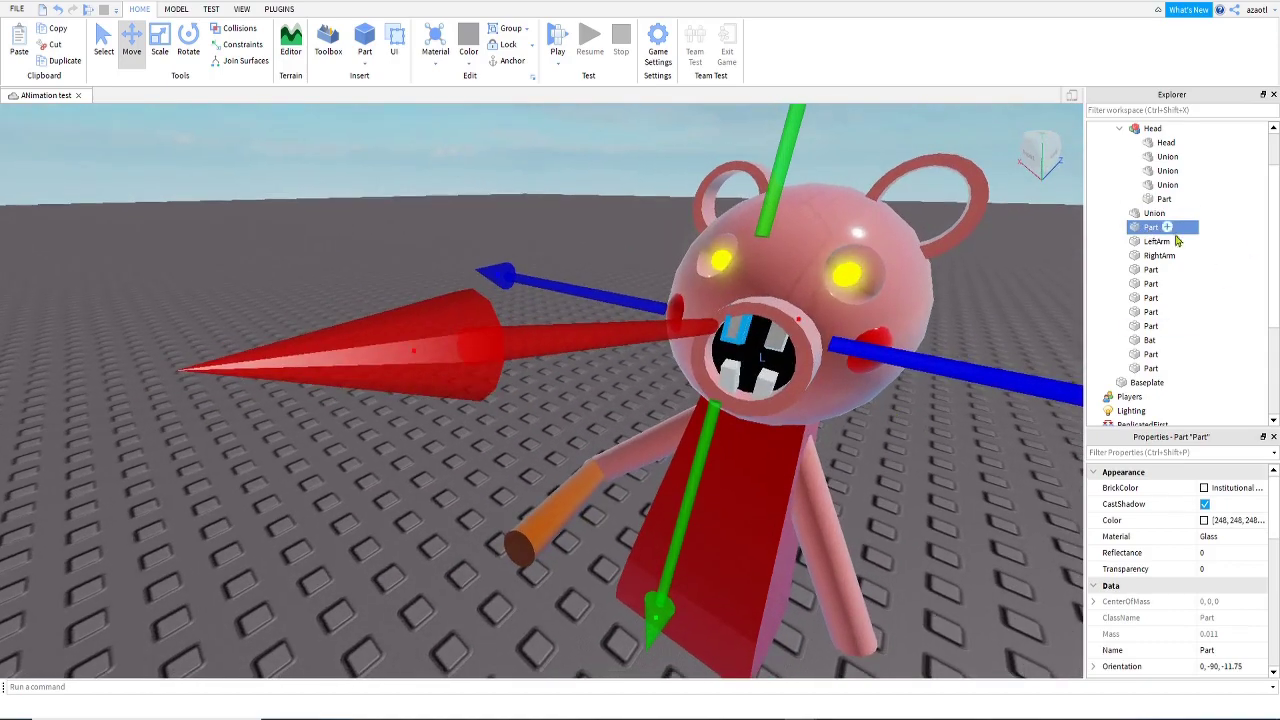
pyautogui.moveTo(1150, 230); pyautogui.dragTo(1164, 143)
pyautogui.click(1165, 143)
pyautogui.scroll(-1, 1166, 236)
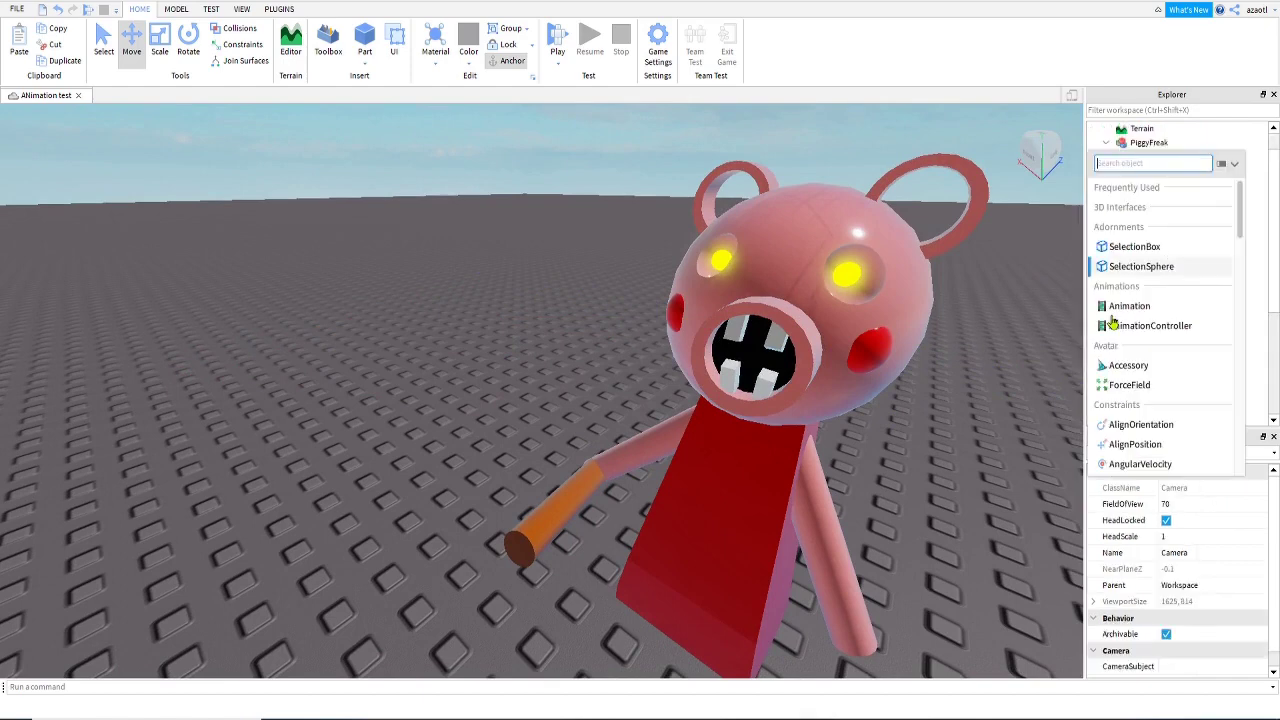
pyautogui.click(1040, 203)
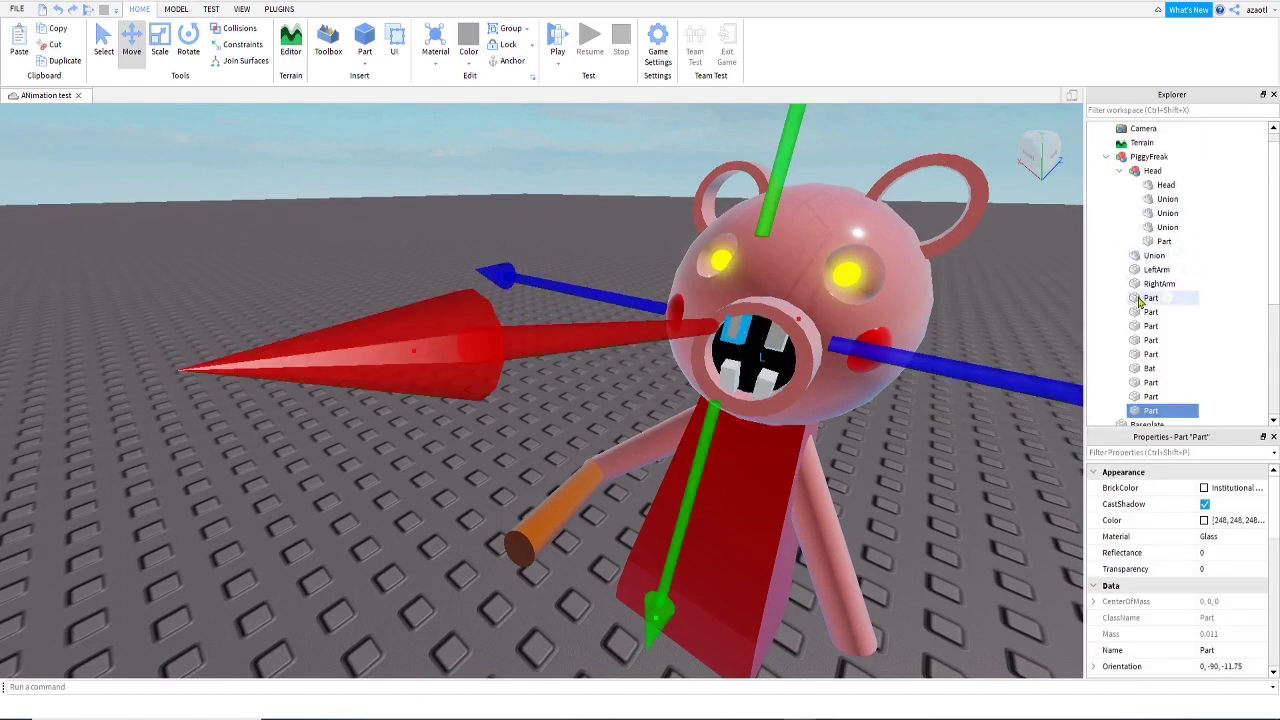
# - Move the five unnamed parts listed between RightArm and Bat in PiggyFreak into the Head model
pyautogui.click(1150, 298)
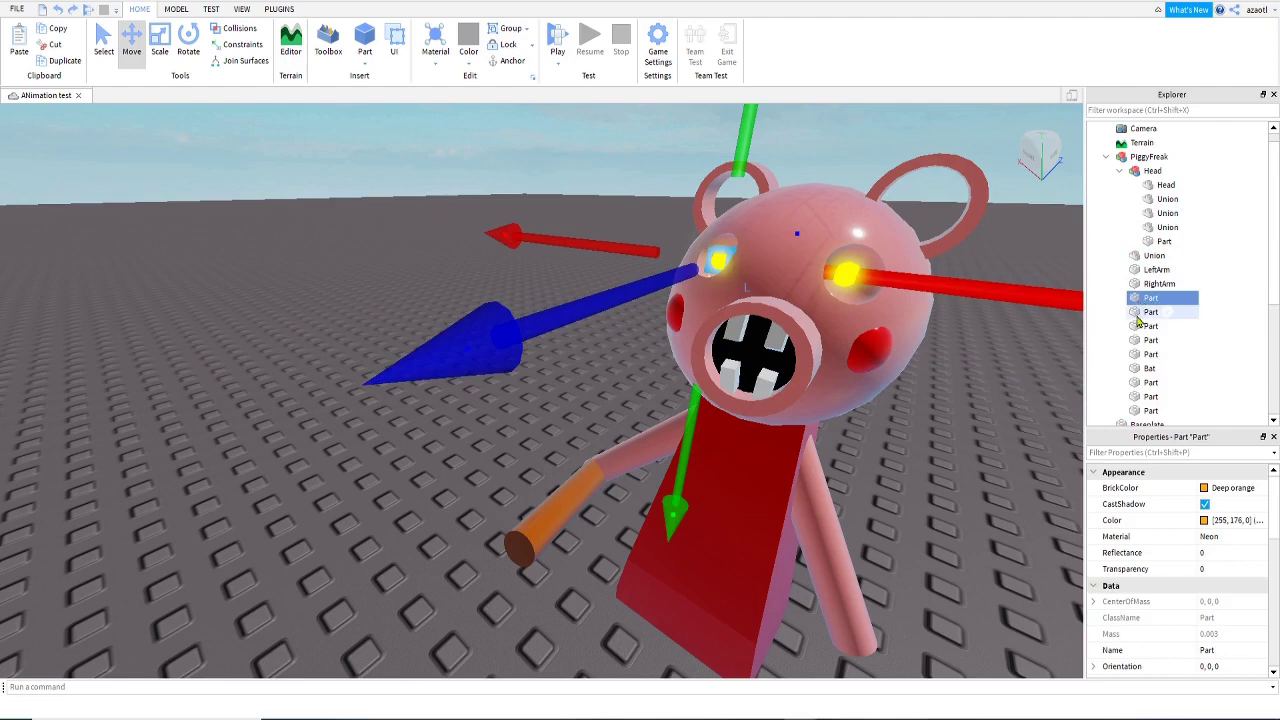
pyautogui.keyDown('ctrl'); pyautogui.click(1137, 314); pyautogui.keyUp('ctrl')
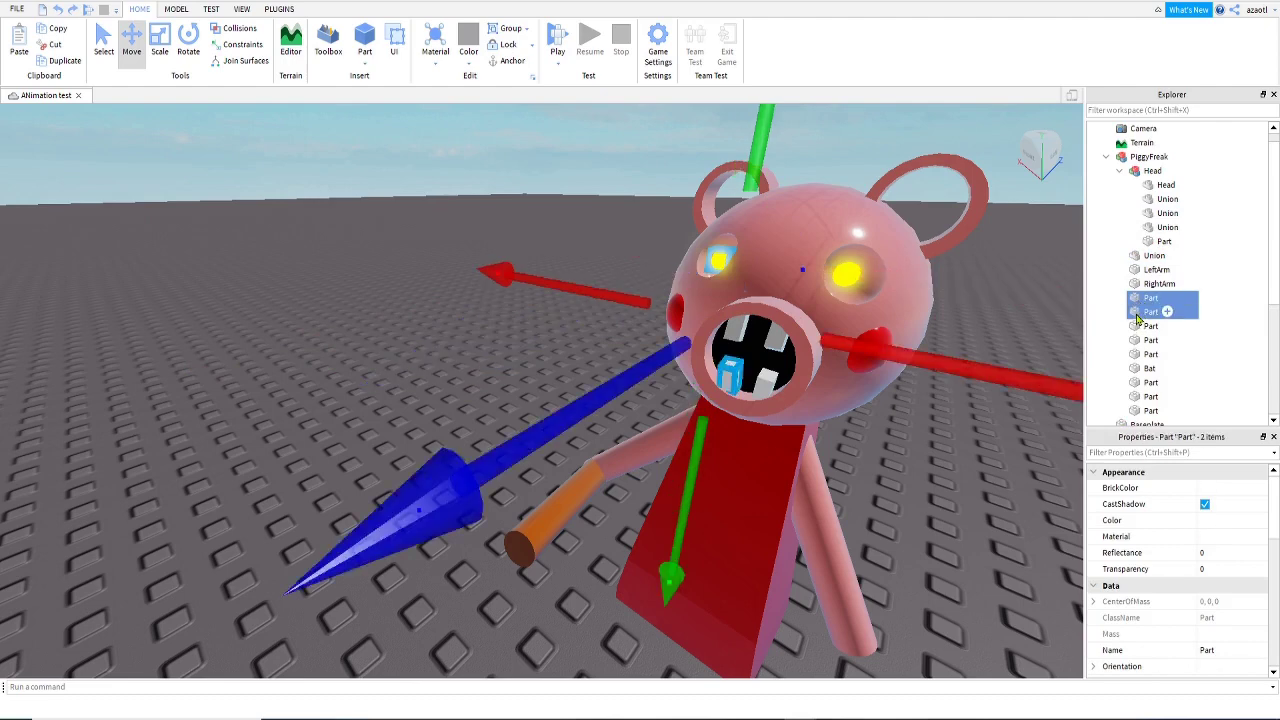
pyautogui.keyDown('ctrl'); pyautogui.click(1137, 328); pyautogui.keyUp('ctrl')
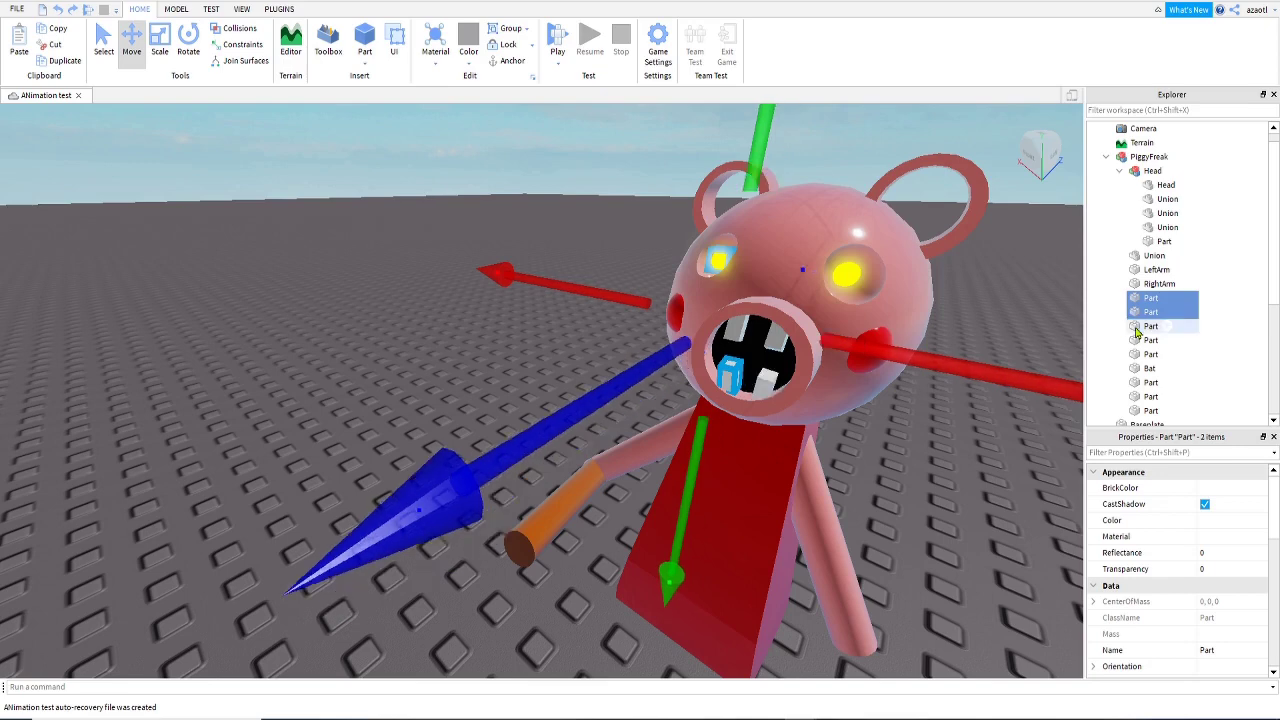
pyautogui.keyDown('ctrl'); pyautogui.click(1137, 342); pyautogui.keyUp('ctrl')
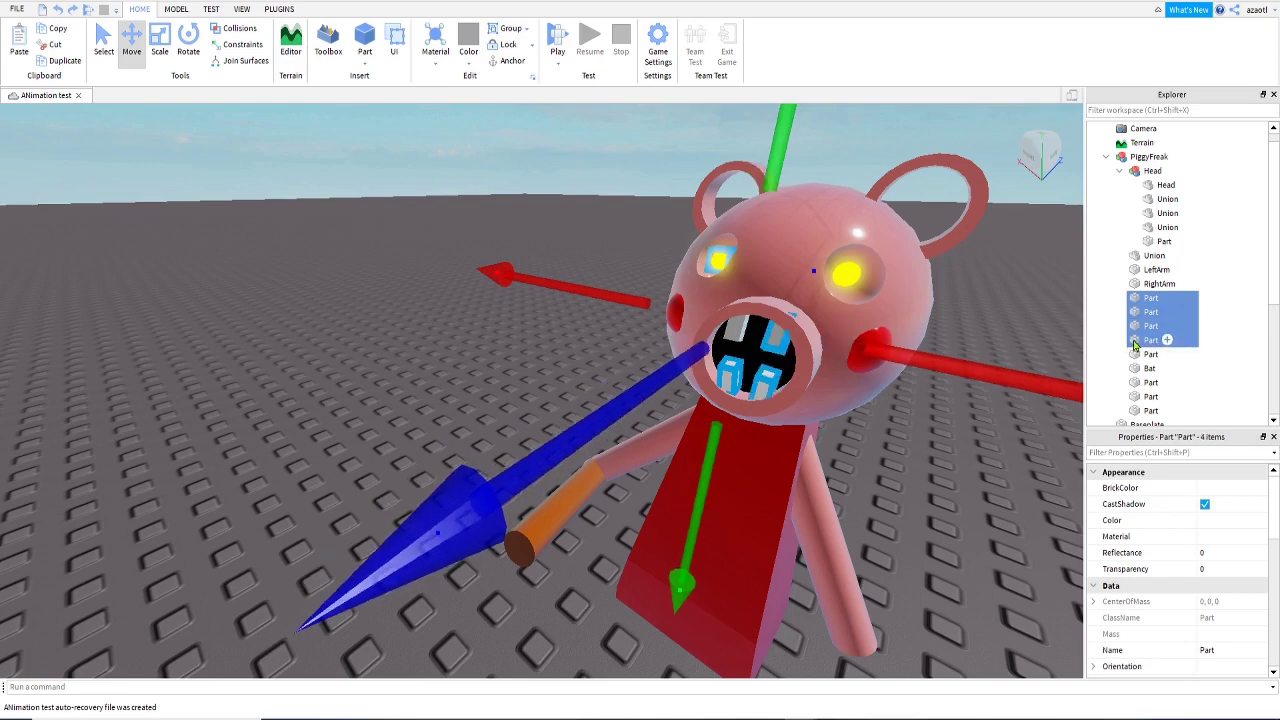
pyautogui.keyDown('ctrl'); pyautogui.click(1137, 356); pyautogui.keyUp('ctrl')
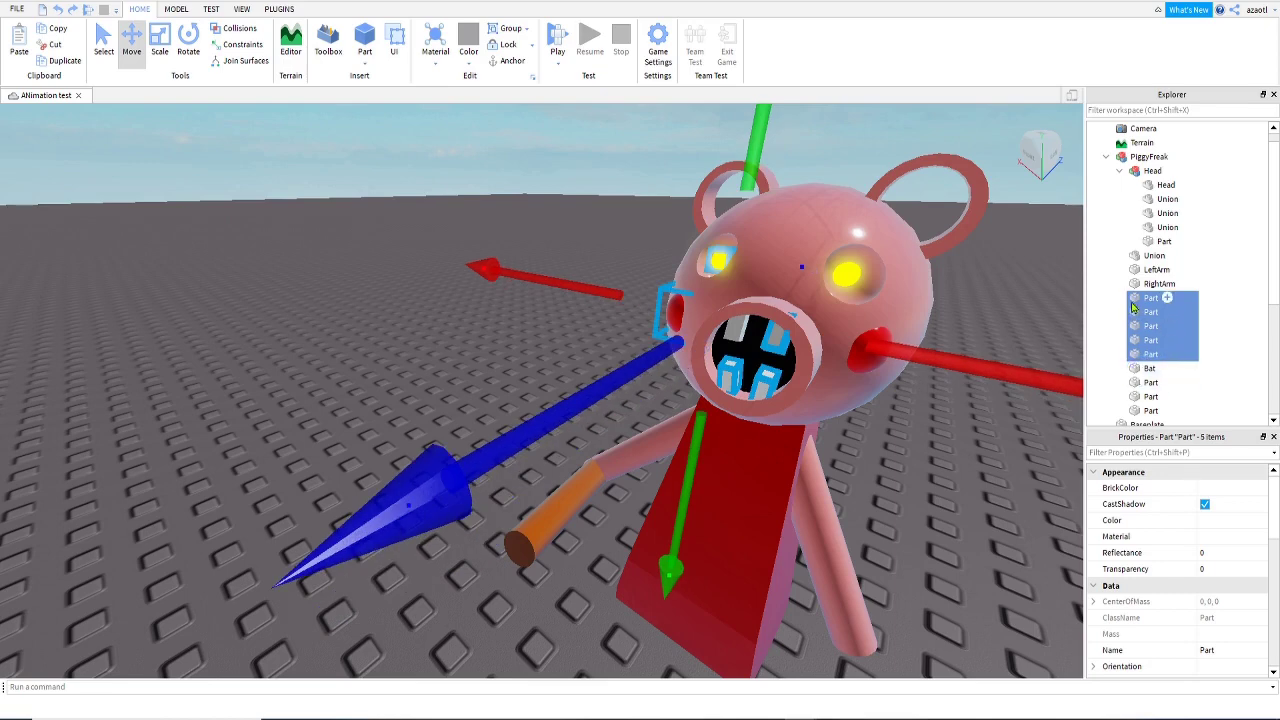
pyautogui.moveTo(1137, 312); pyautogui.dragTo(1143, 182)
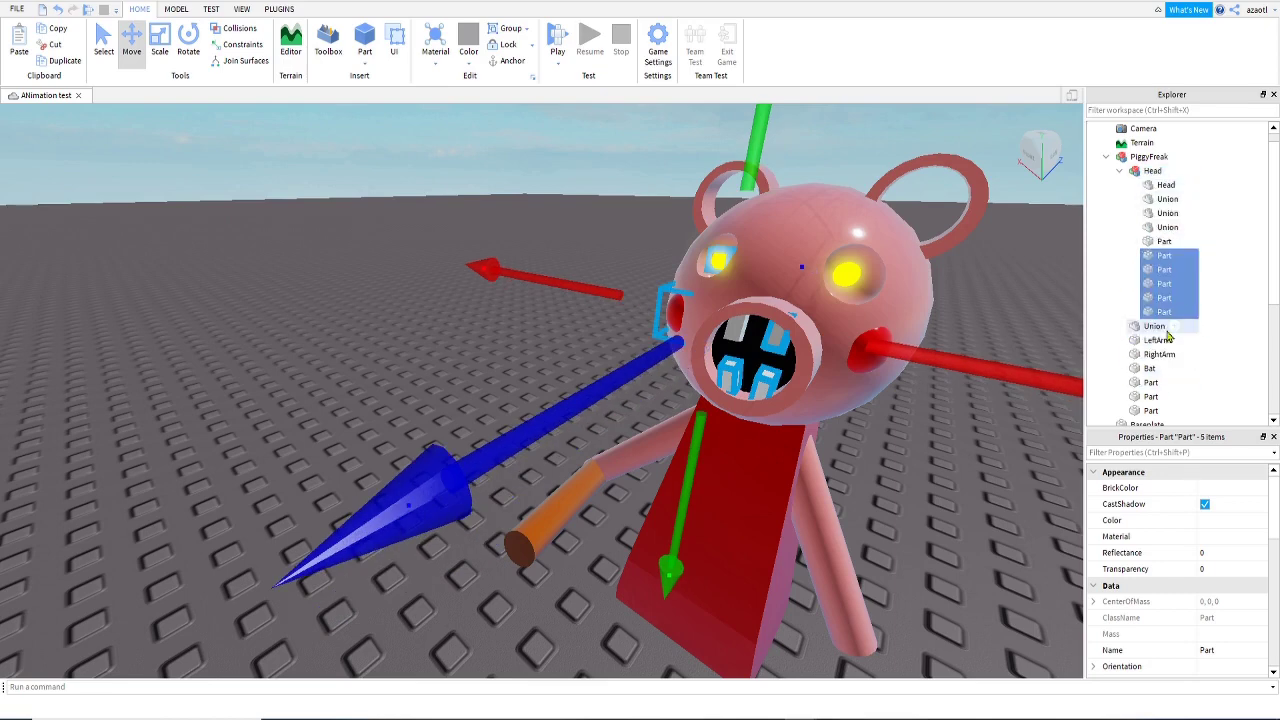
# - Rename the red body union in PiggyFreak to "Torso"
pyautogui.click(1136, 327)
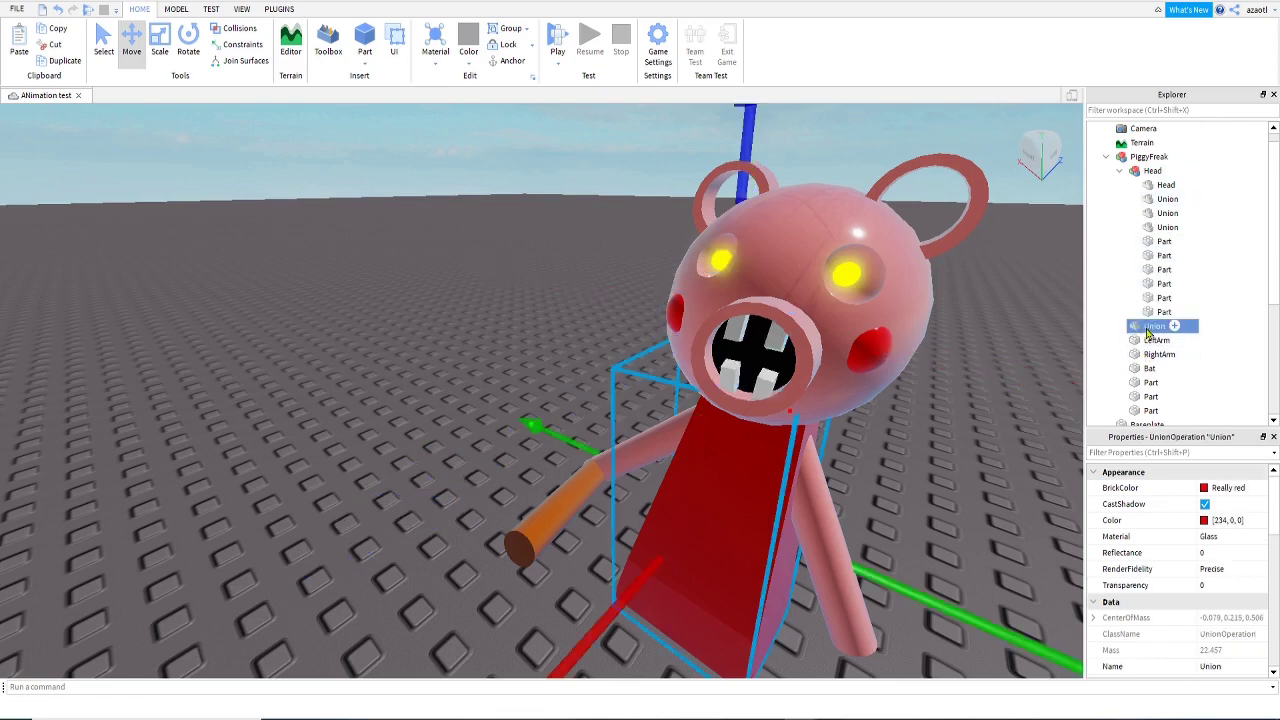
pyautogui.doubleClick(1148, 330)
pyautogui.write('Torso')
pyautogui.press('Return')
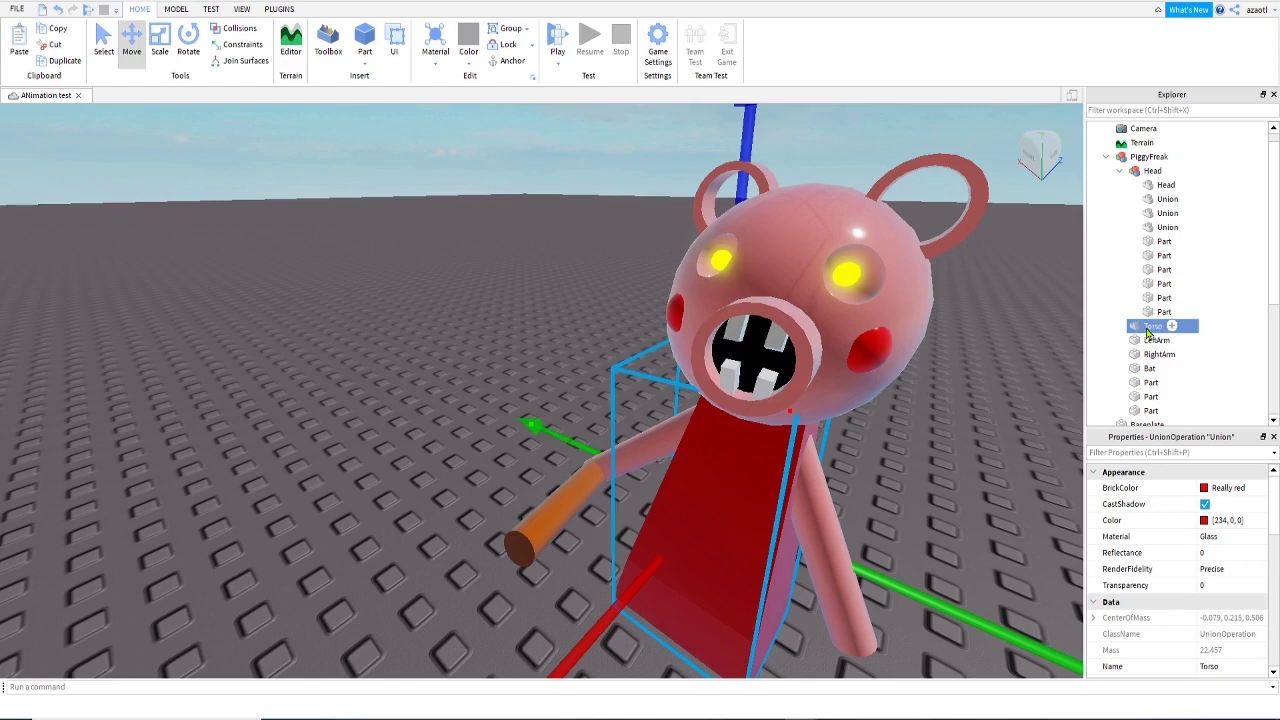
# - Move the three remaining unnamed parts below Bat, the eye, mouth and tooth pieces, into the Head model
pyautogui.click(1150, 384)
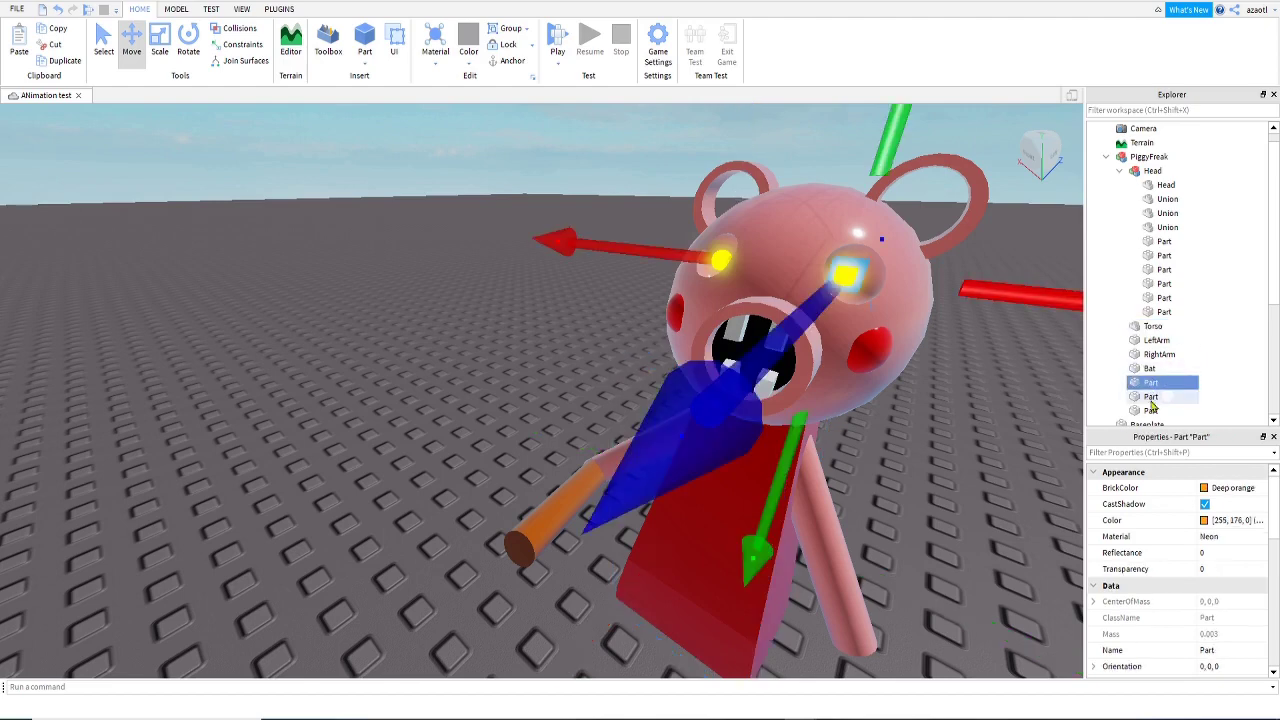
pyautogui.keyDown('ctrl'); pyautogui.click(1150, 398); pyautogui.keyUp('ctrl')
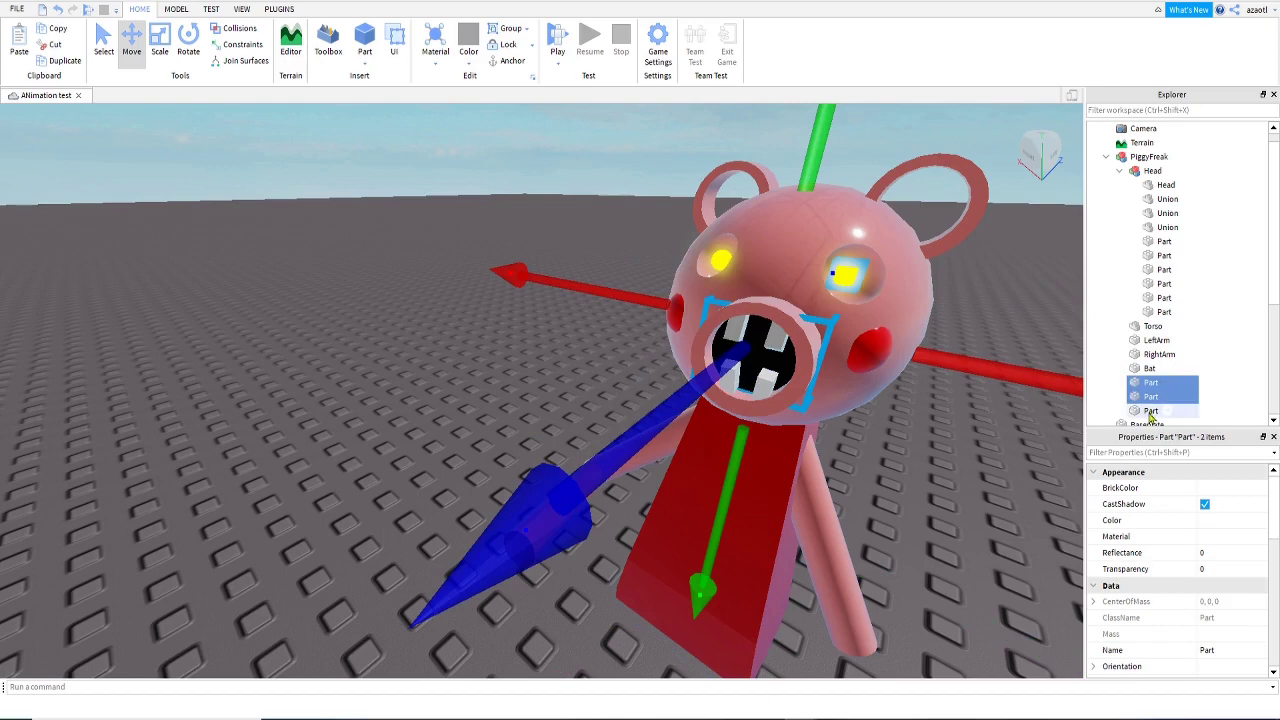
pyautogui.keyDown('ctrl'); pyautogui.click(1150, 411); pyautogui.keyUp('ctrl')
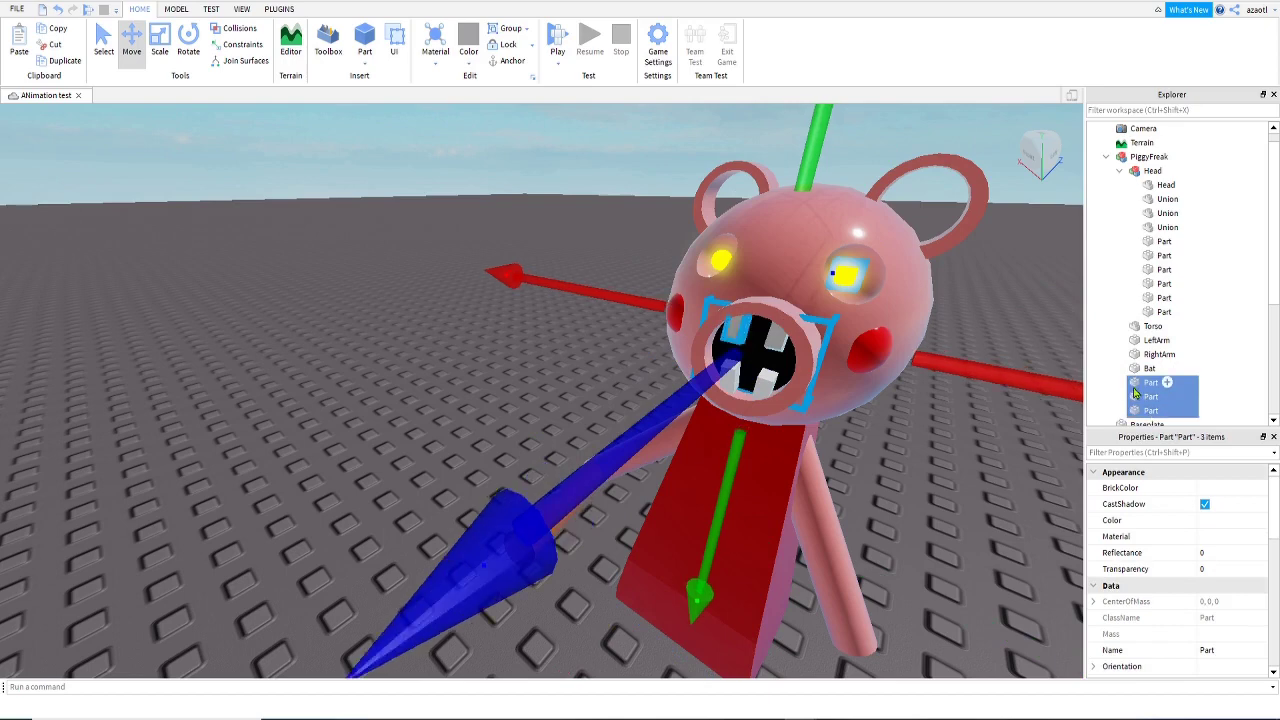
pyautogui.moveTo(1134, 390); pyautogui.dragTo(1166, 173)
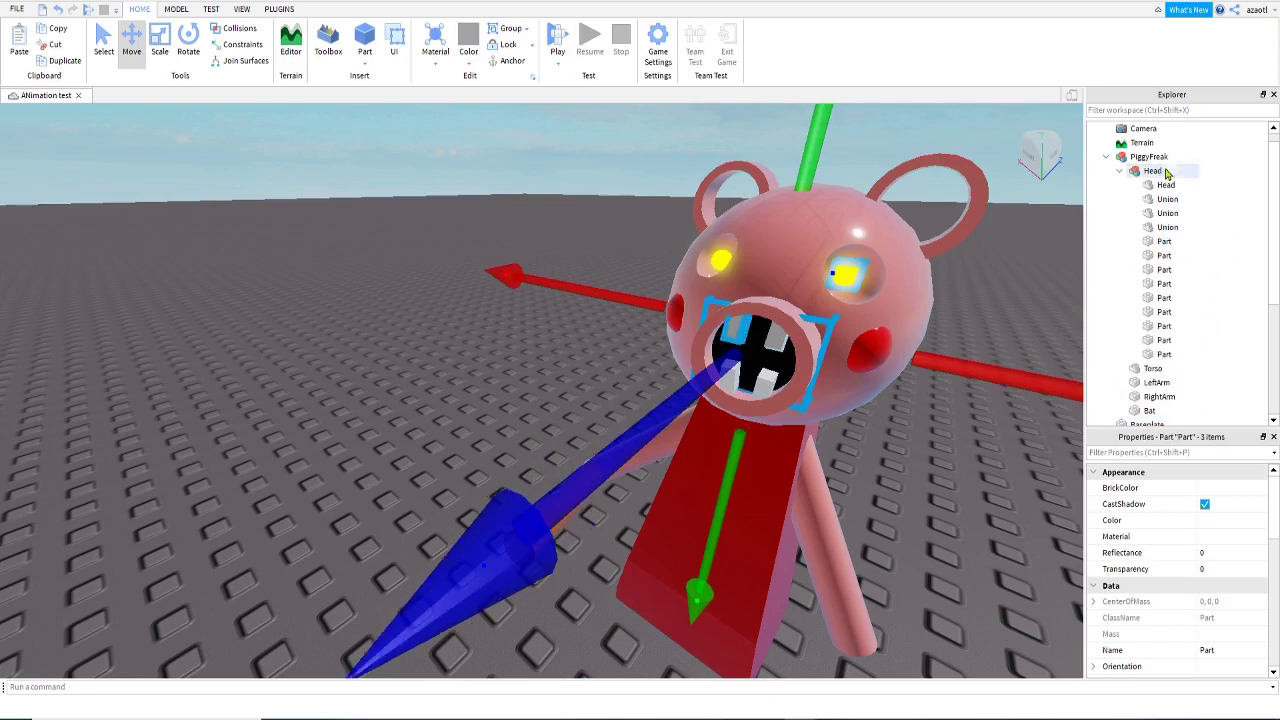
# - Rename the main head union inside the Head model to "MainHead"
pyautogui.click(975, 292)
pyautogui.click(925, 308)
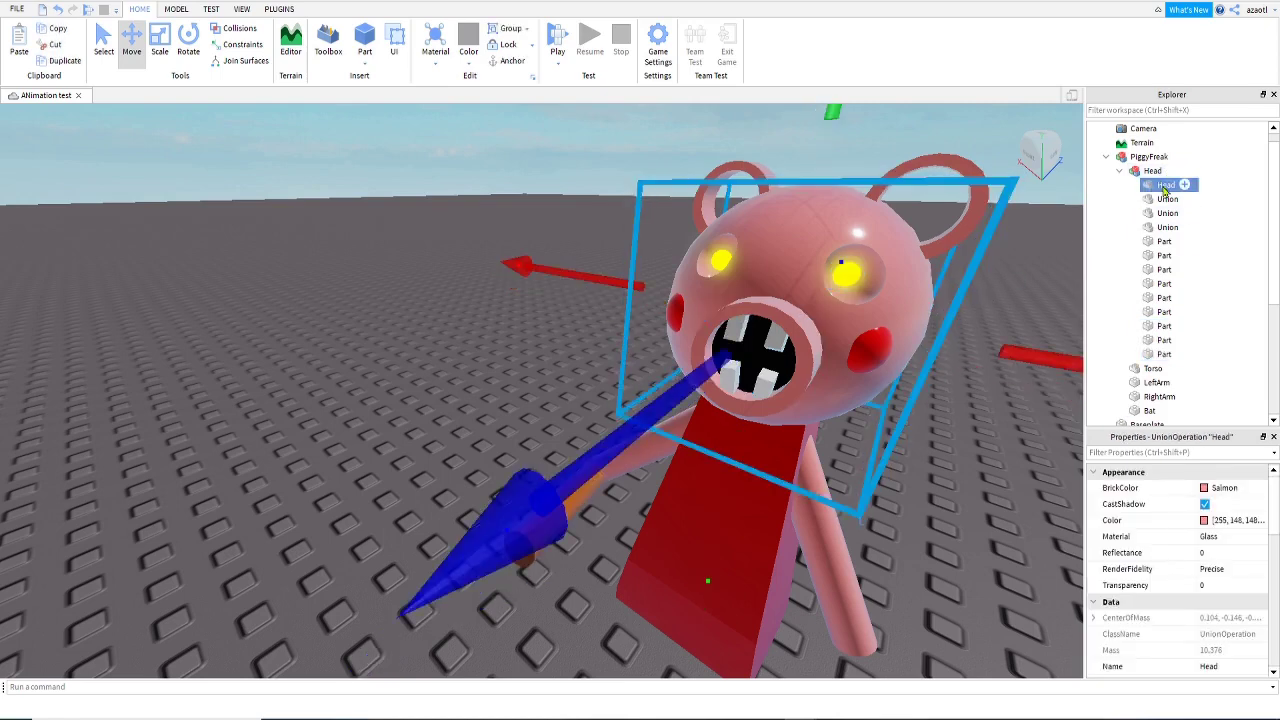
pyautogui.click(1165, 187)
pyautogui.write('MainHead')
pyautogui.press('Return')
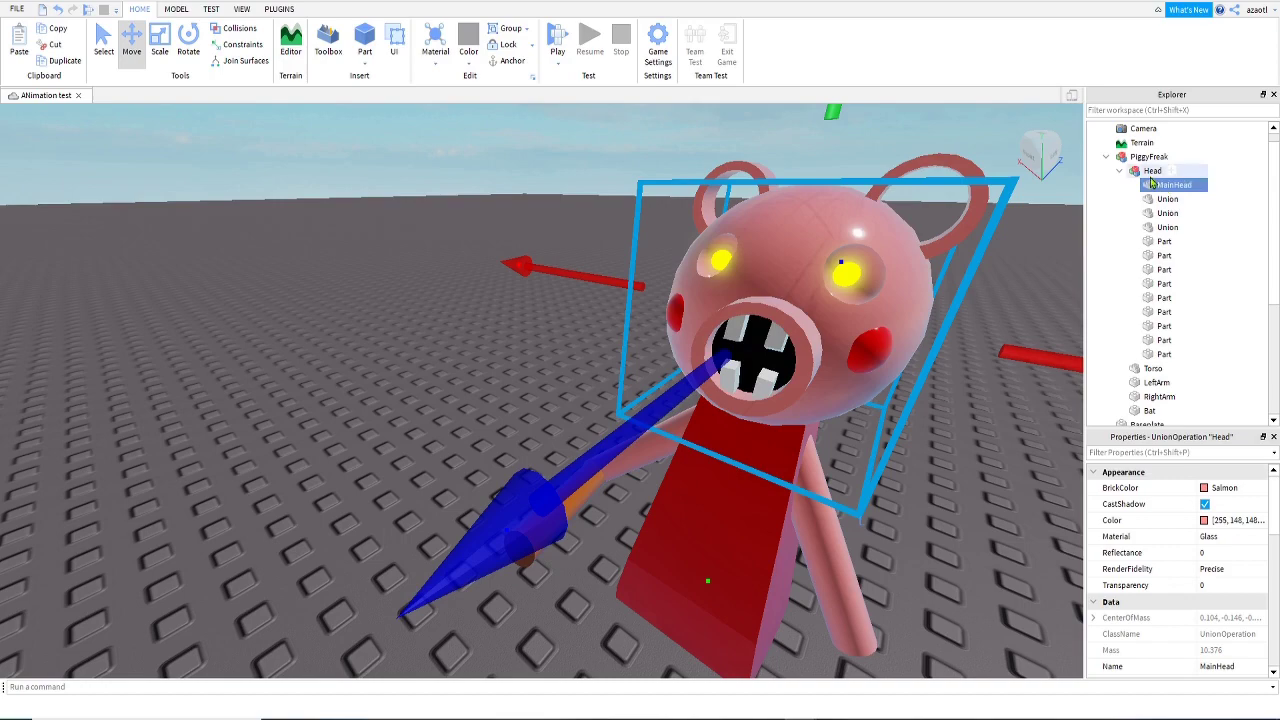
pyautogui.moveTo(975, 478); pyautogui.dragTo(965, 479, button='right')
pyautogui.scroll(-1, 964, 479)
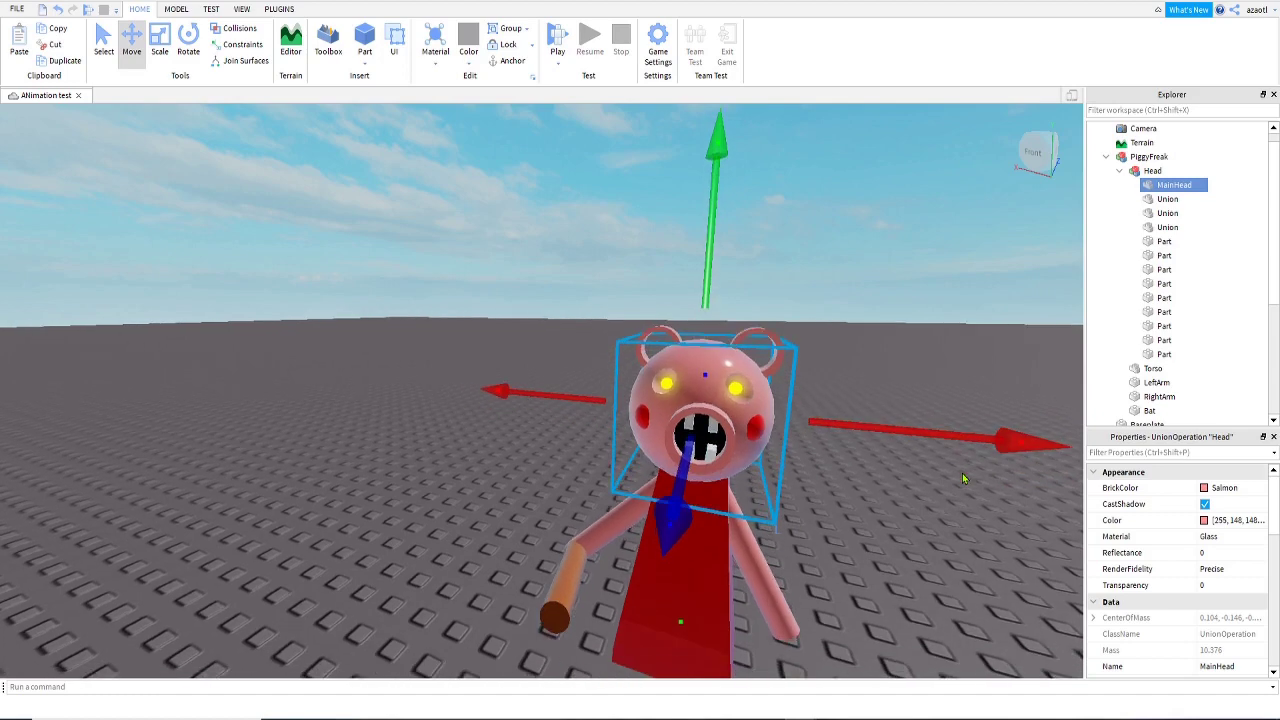
pyautogui.click(283, 10)
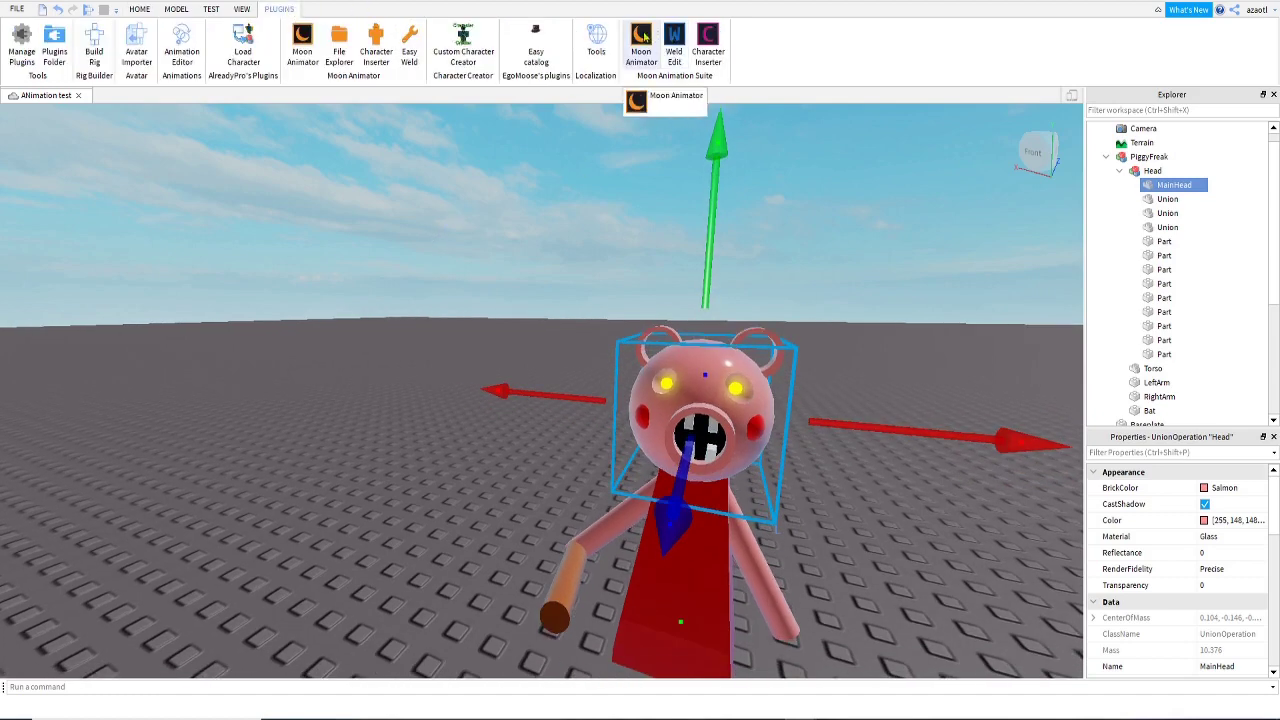
pyautogui.click(298, 40)
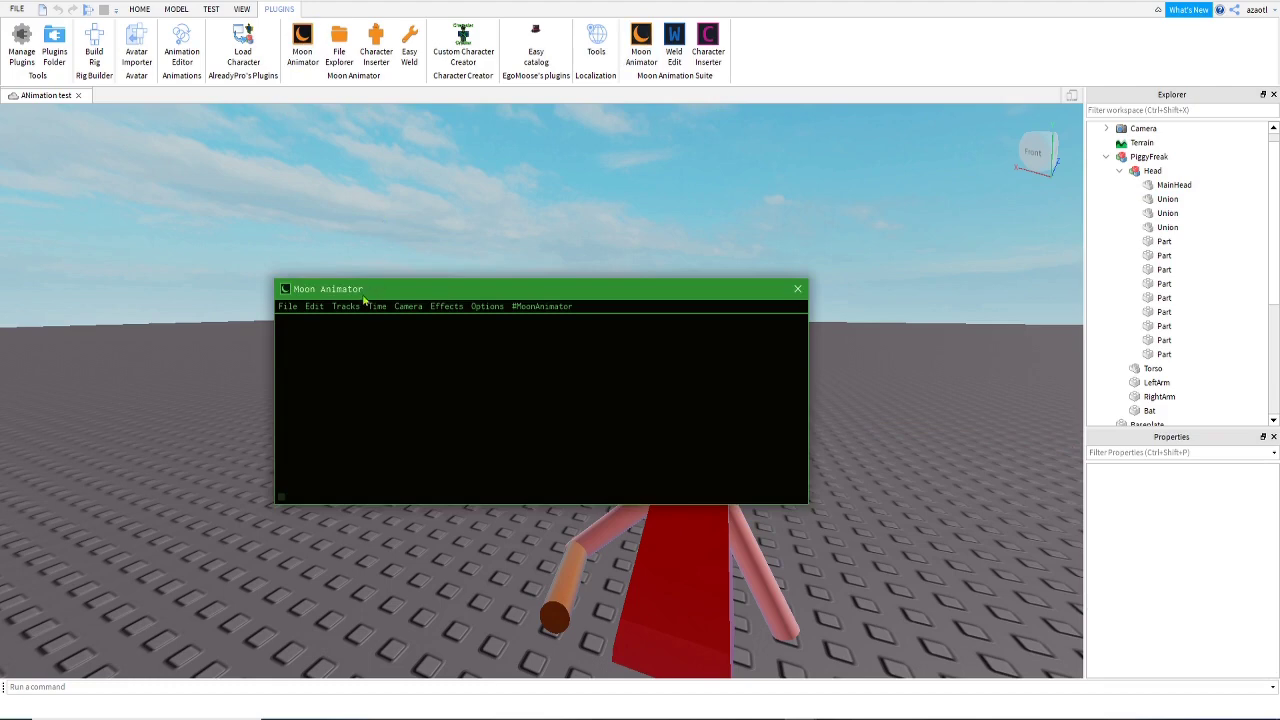
pyautogui.moveTo(366, 294); pyautogui.dragTo(222, 168)
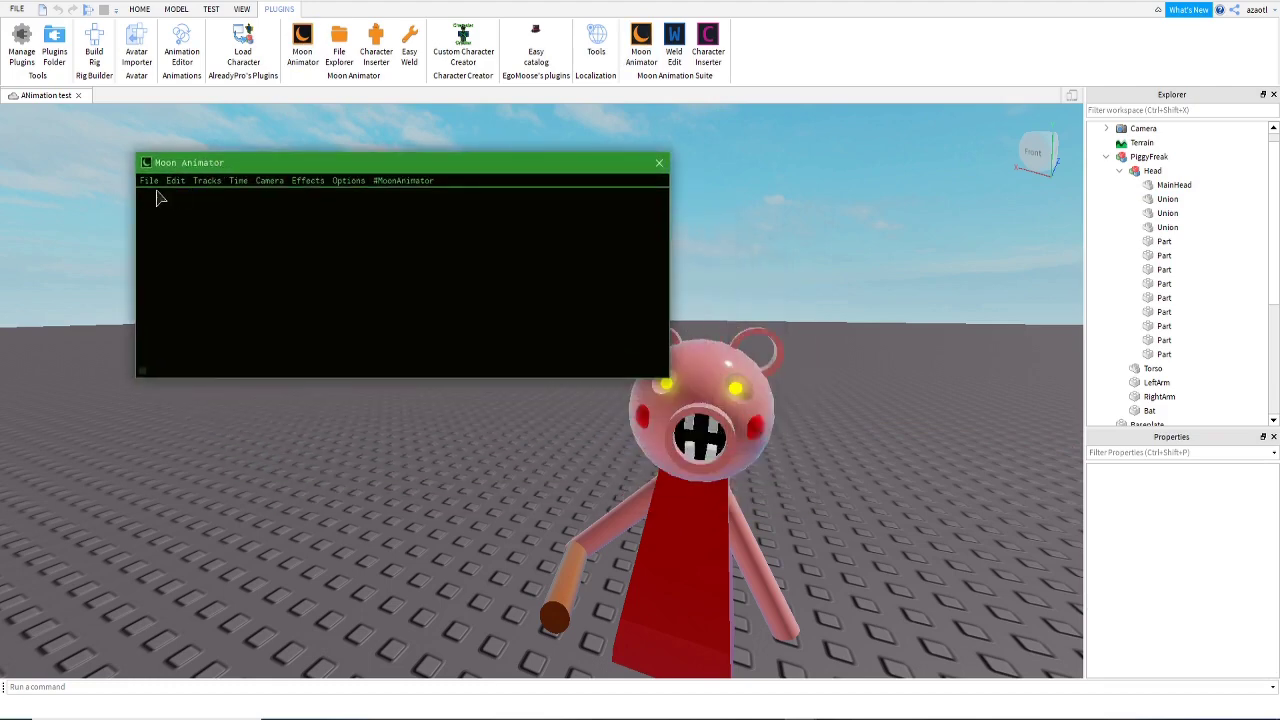
pyautogui.click(659, 162)
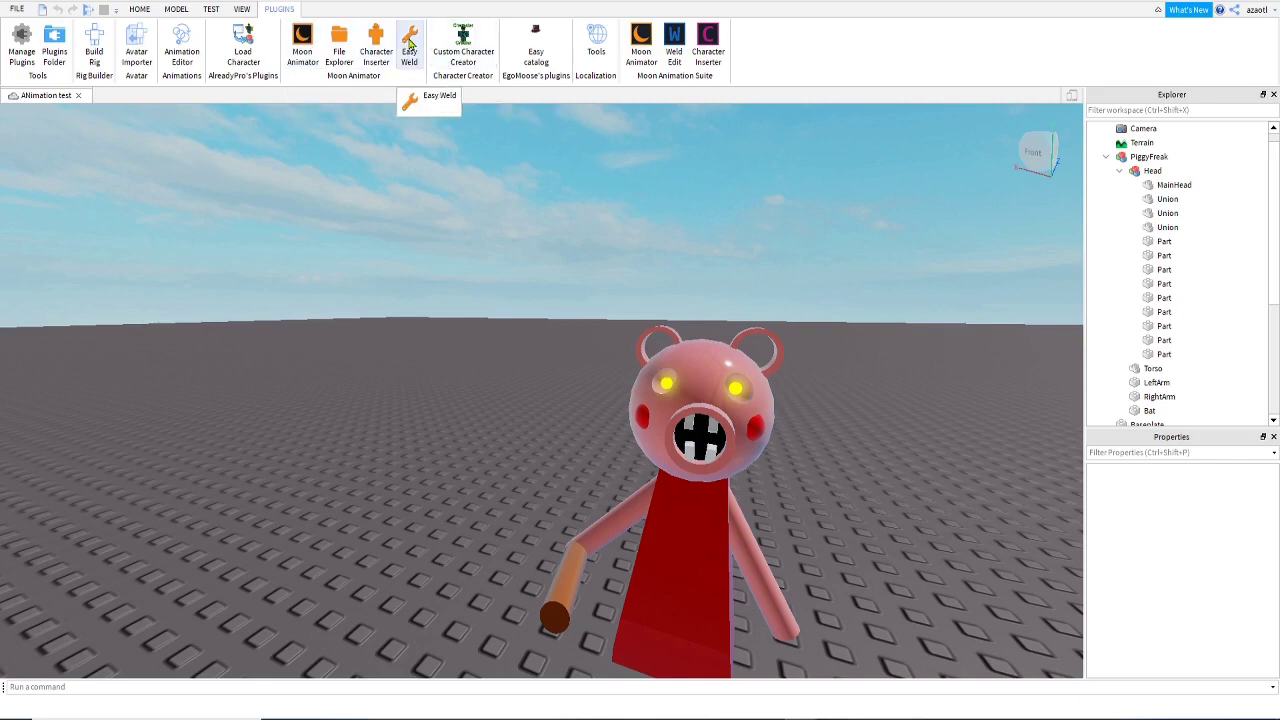
# - Open the Easy Weld plugin and switch it to welding a whole model
pyautogui.click(409, 40)
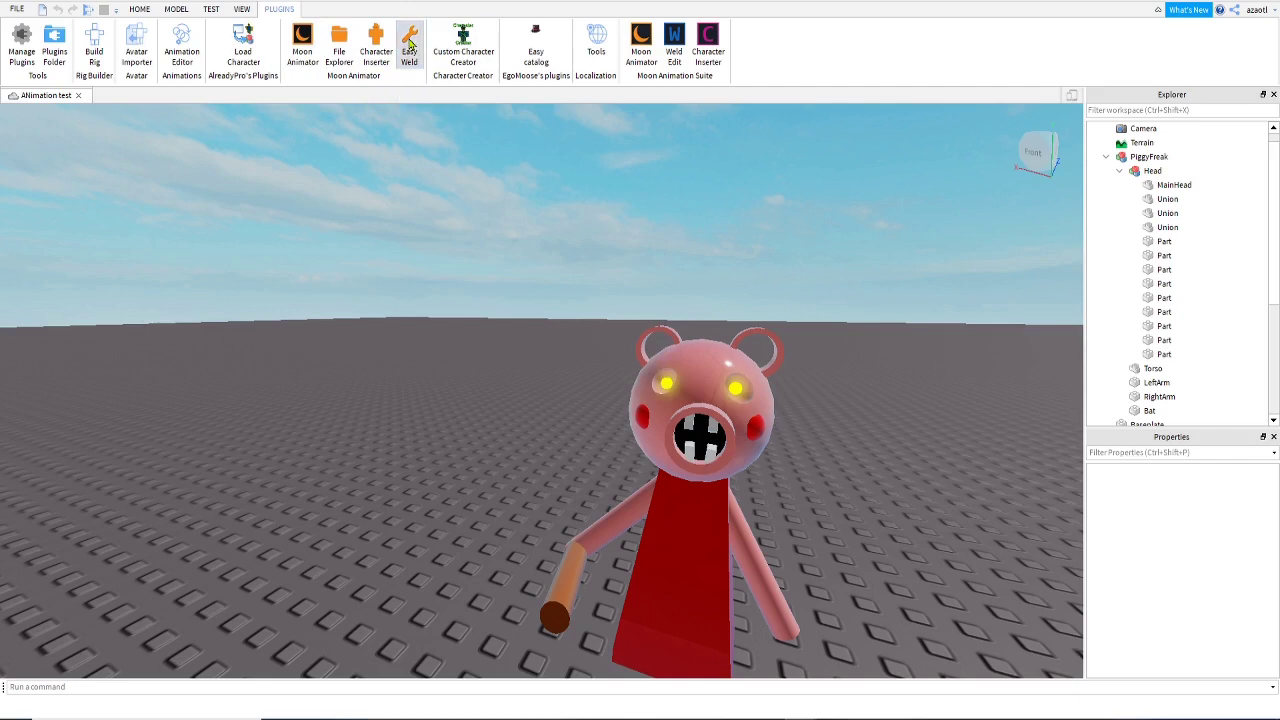
pyautogui.moveTo(521, 326); pyautogui.dragTo(397, 209)
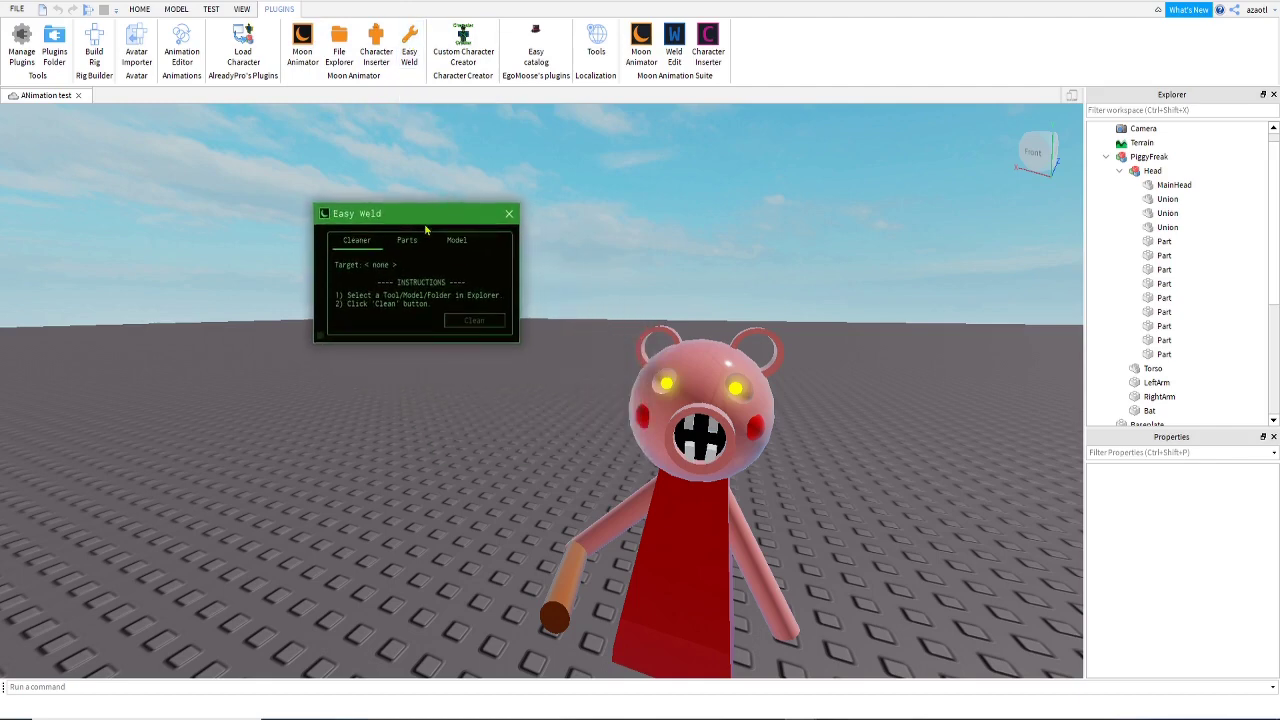
pyautogui.click(456, 243)
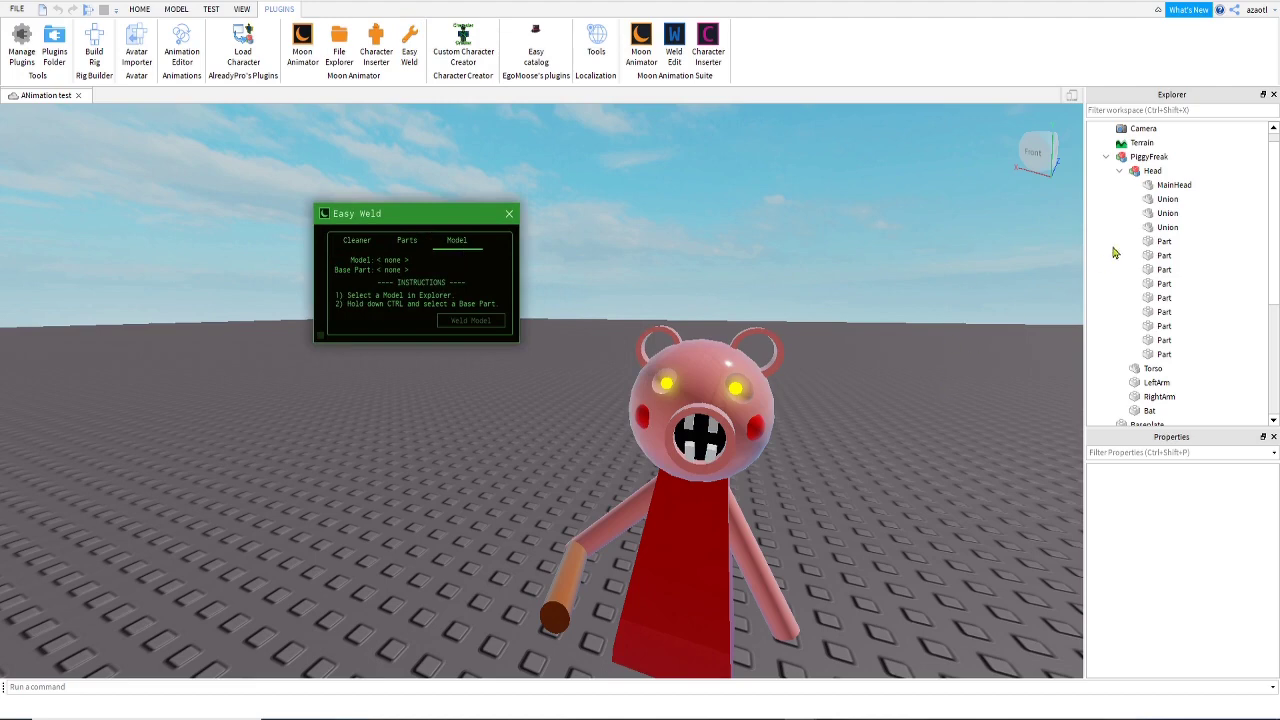
# - Weld all pieces of the Head model together with MainHead as the base part
pyautogui.click(1152, 171)
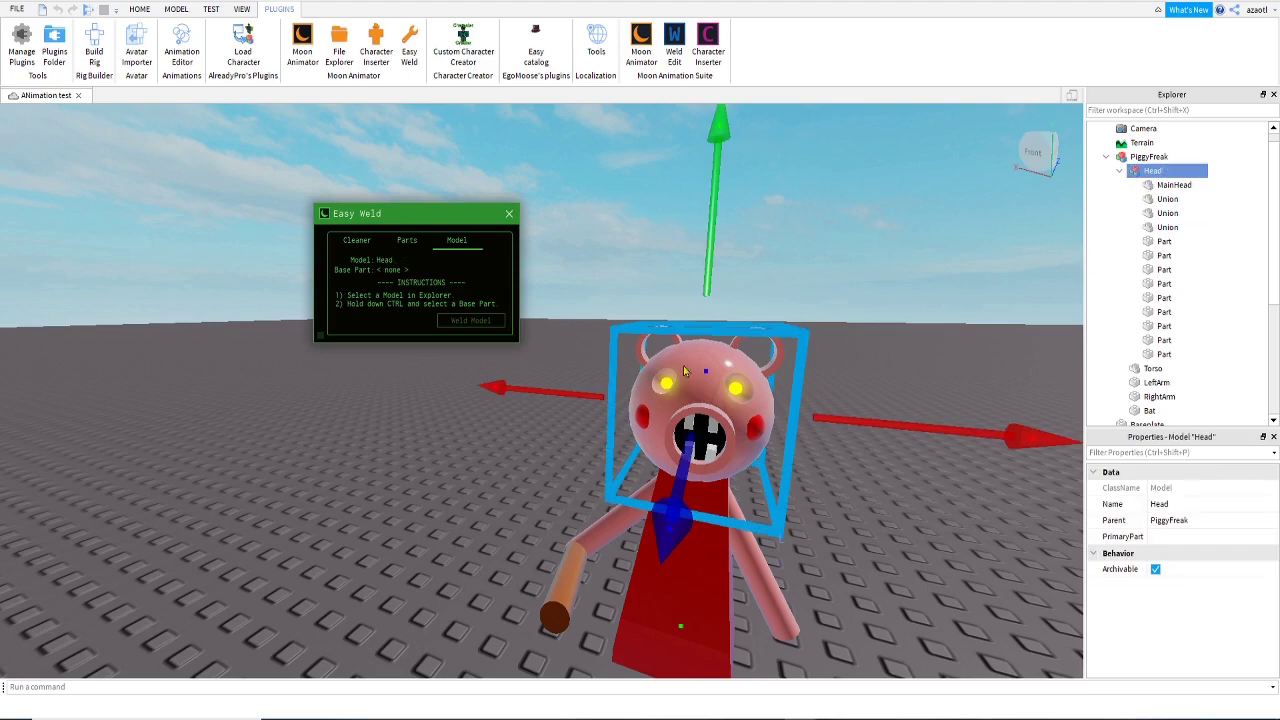
pyautogui.moveTo(963, 438); pyautogui.dragTo(584, 438)
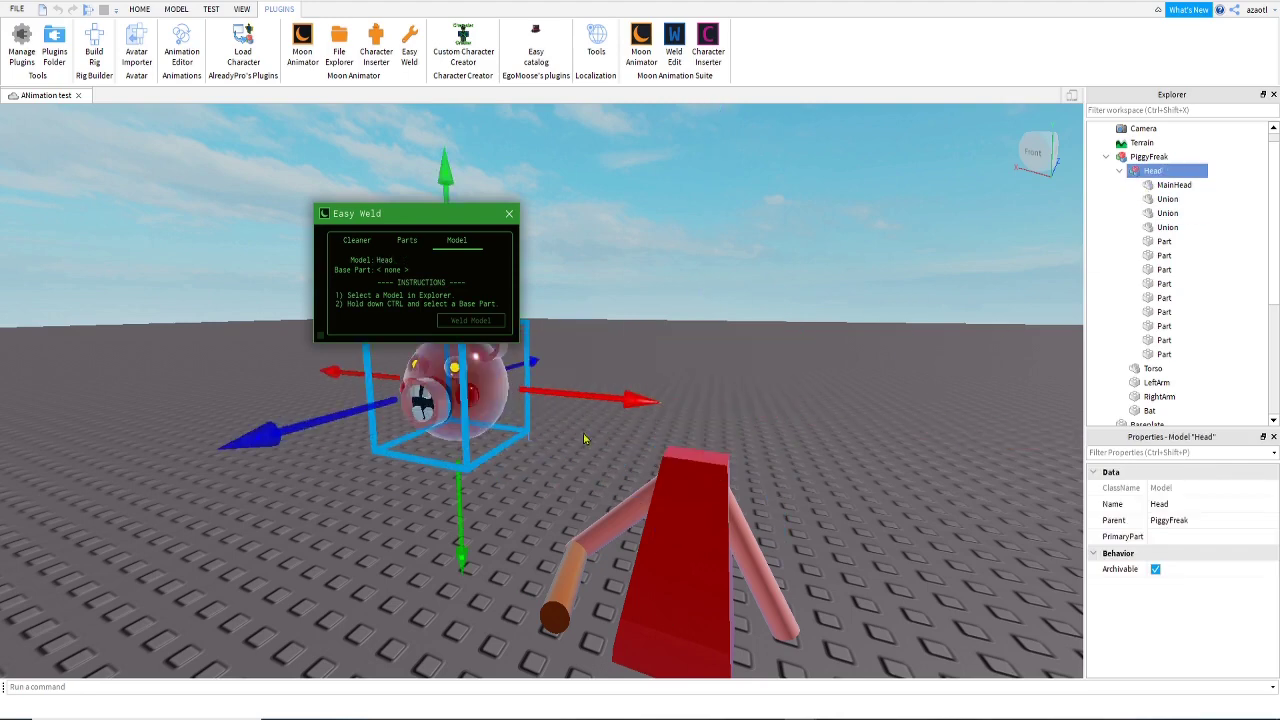
pyautogui.hotkey('ctrl', 'z')
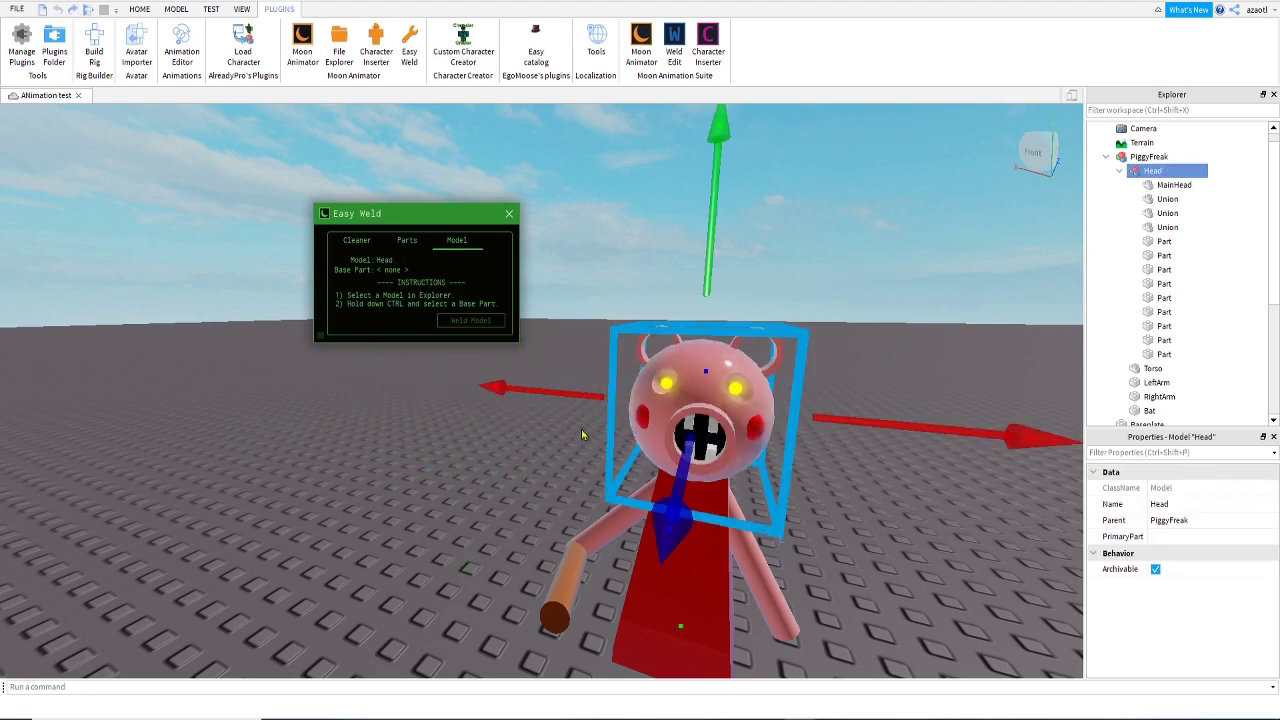
pyautogui.keyDown('ctrl'); pyautogui.click(1170, 186); pyautogui.keyUp('ctrl')
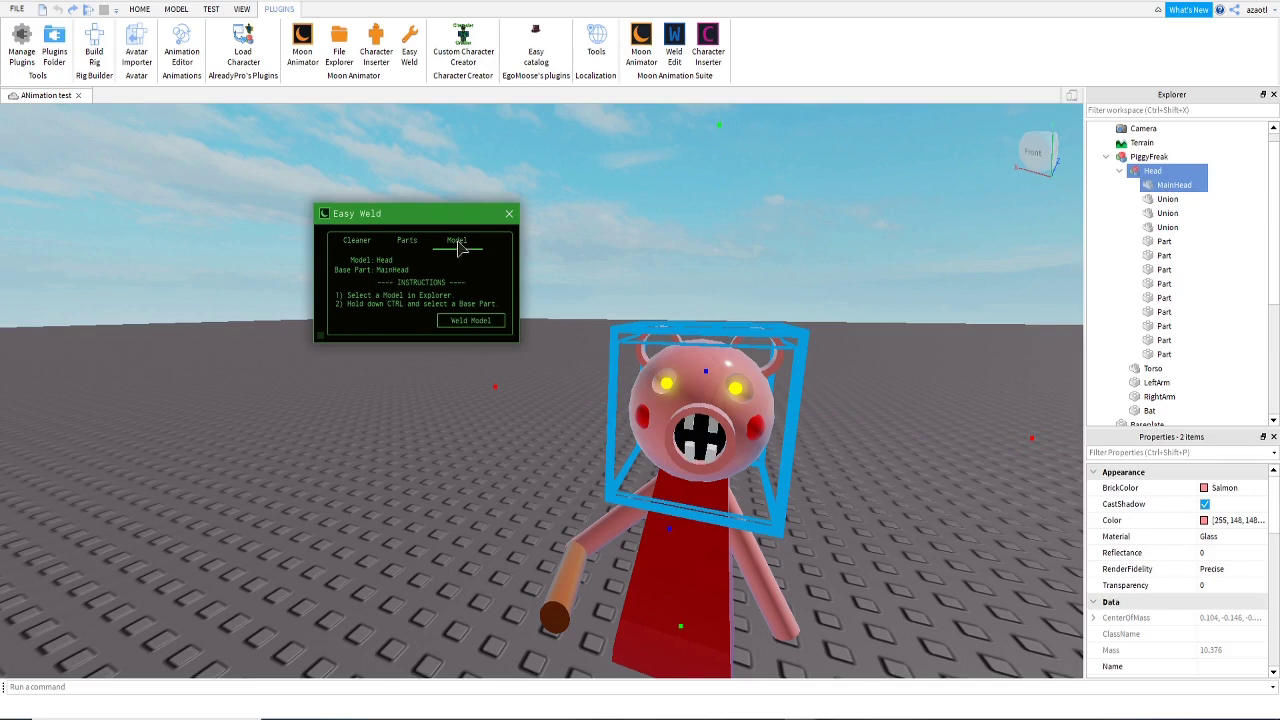
pyautogui.click(471, 320)
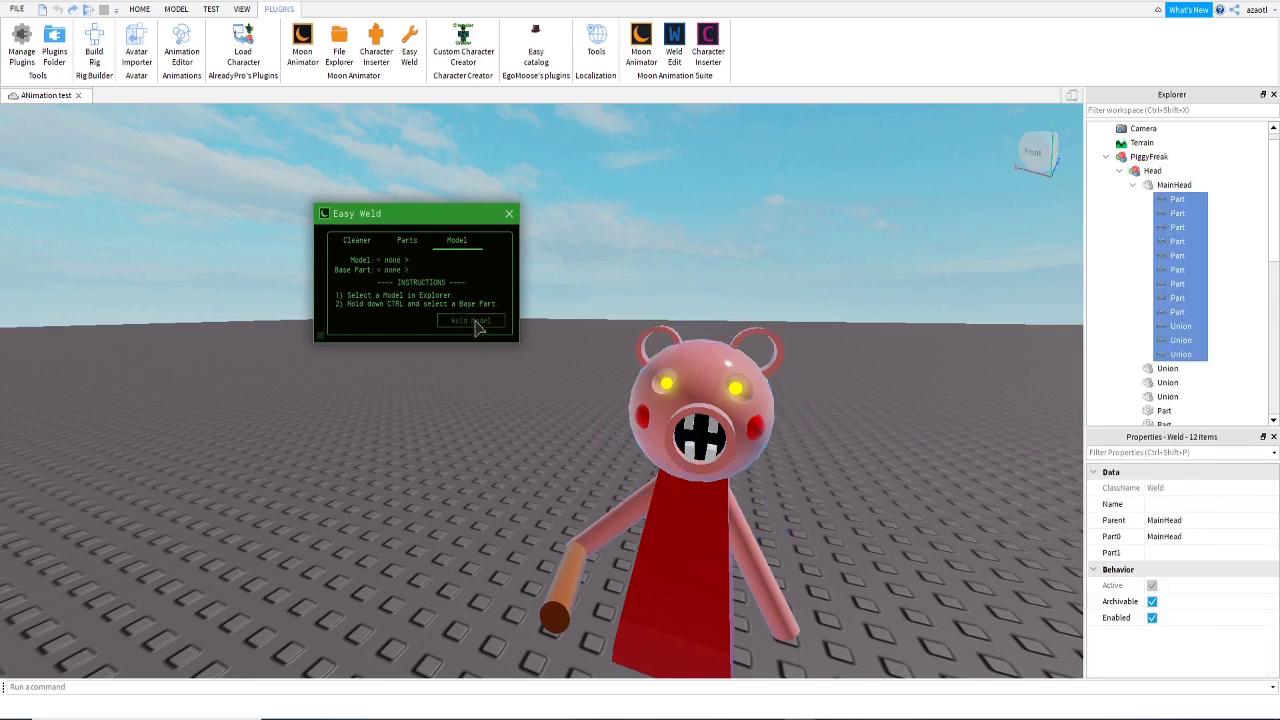
pyautogui.click(1135, 186)
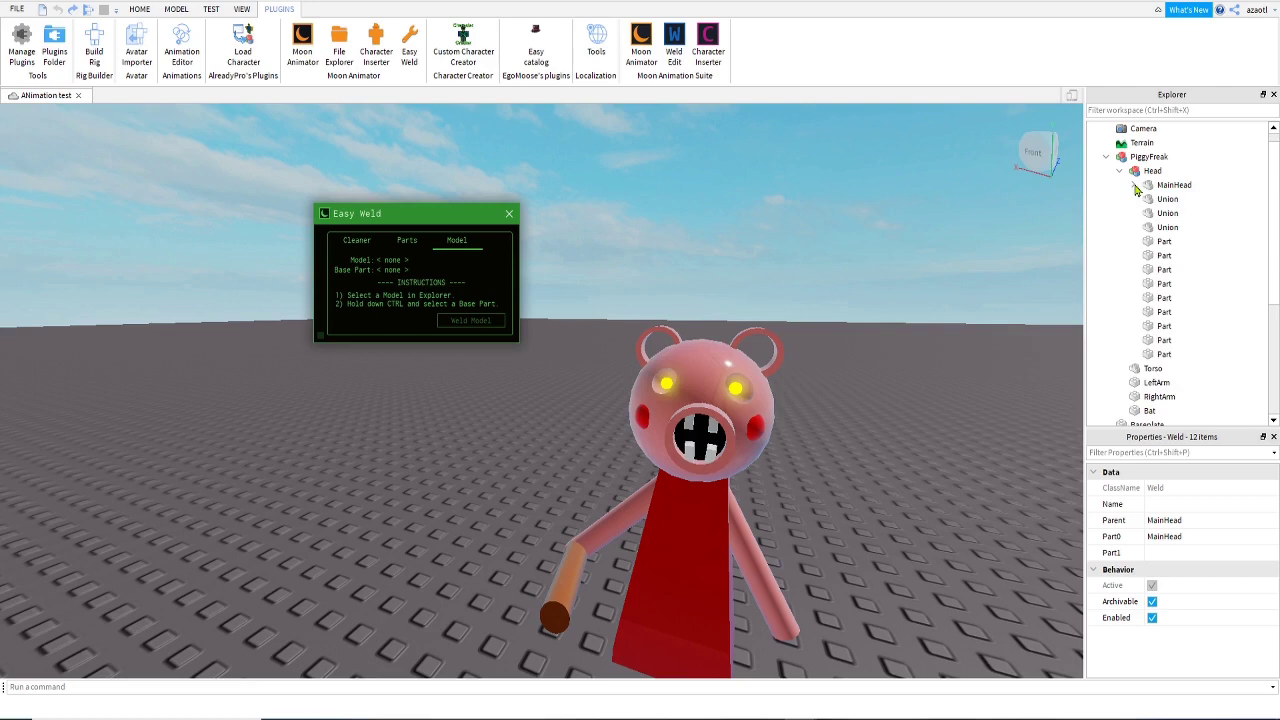
# - Join MainHead in place to the Torso with an animatable joint, using Torso as the base part
pyautogui.click(1168, 187)
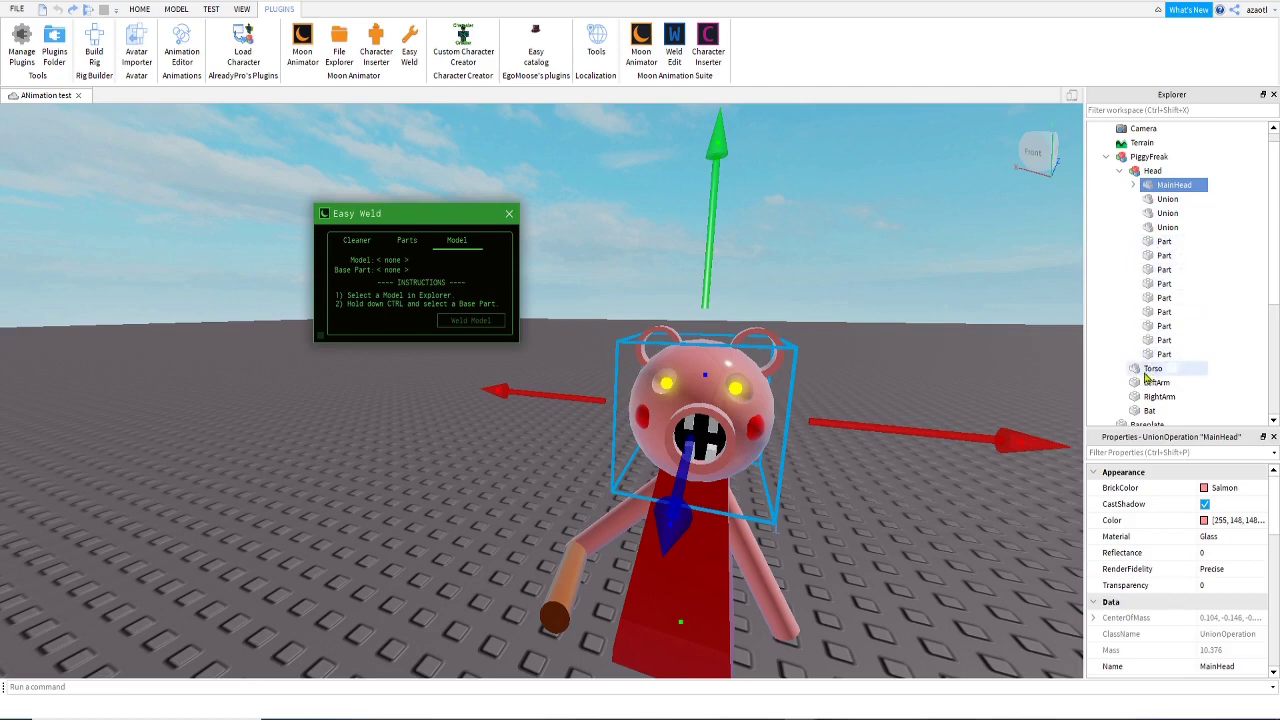
pyautogui.click(407, 242)
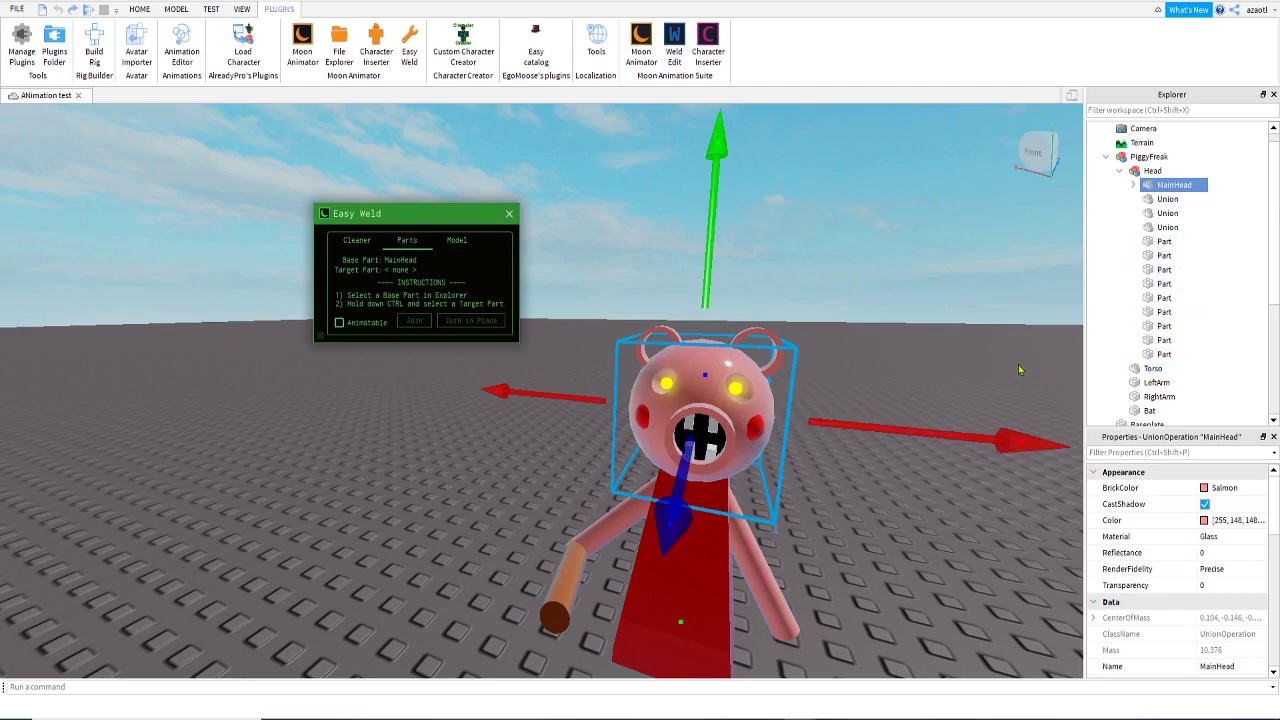
pyautogui.click(1145, 369)
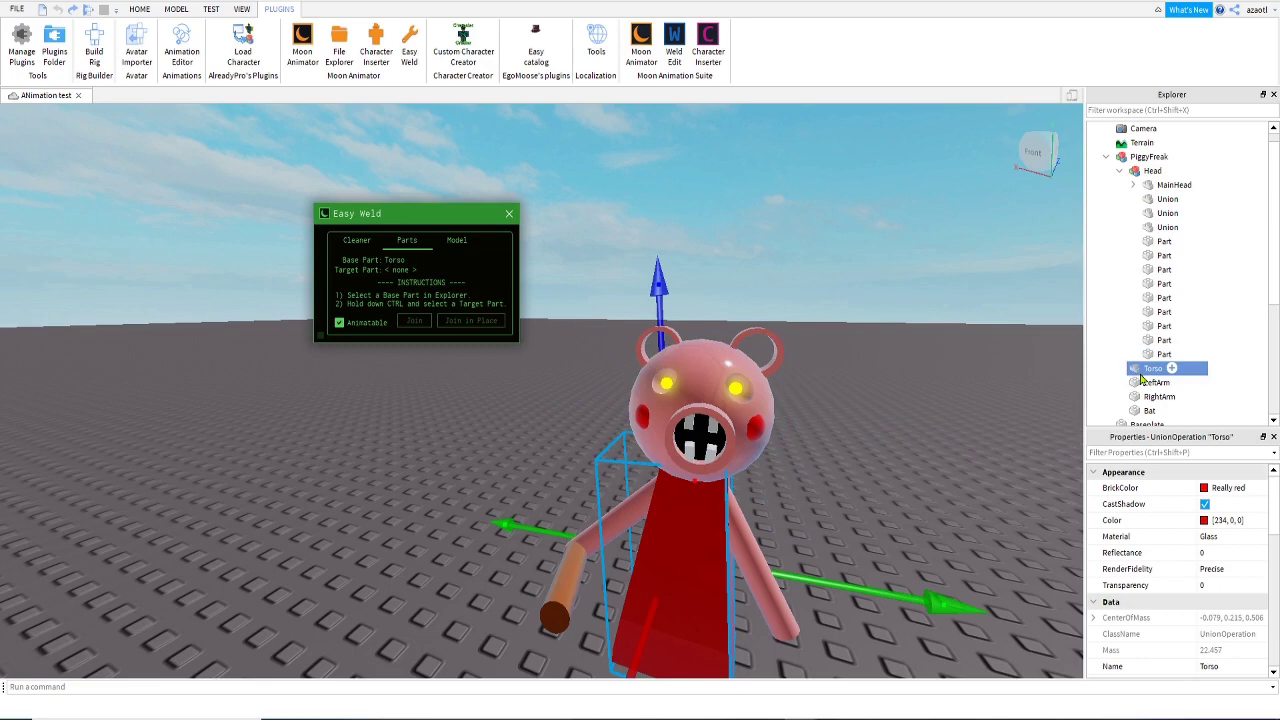
pyautogui.keyDown('ctrl'); pyautogui.click(1168, 188); pyautogui.keyUp('ctrl')
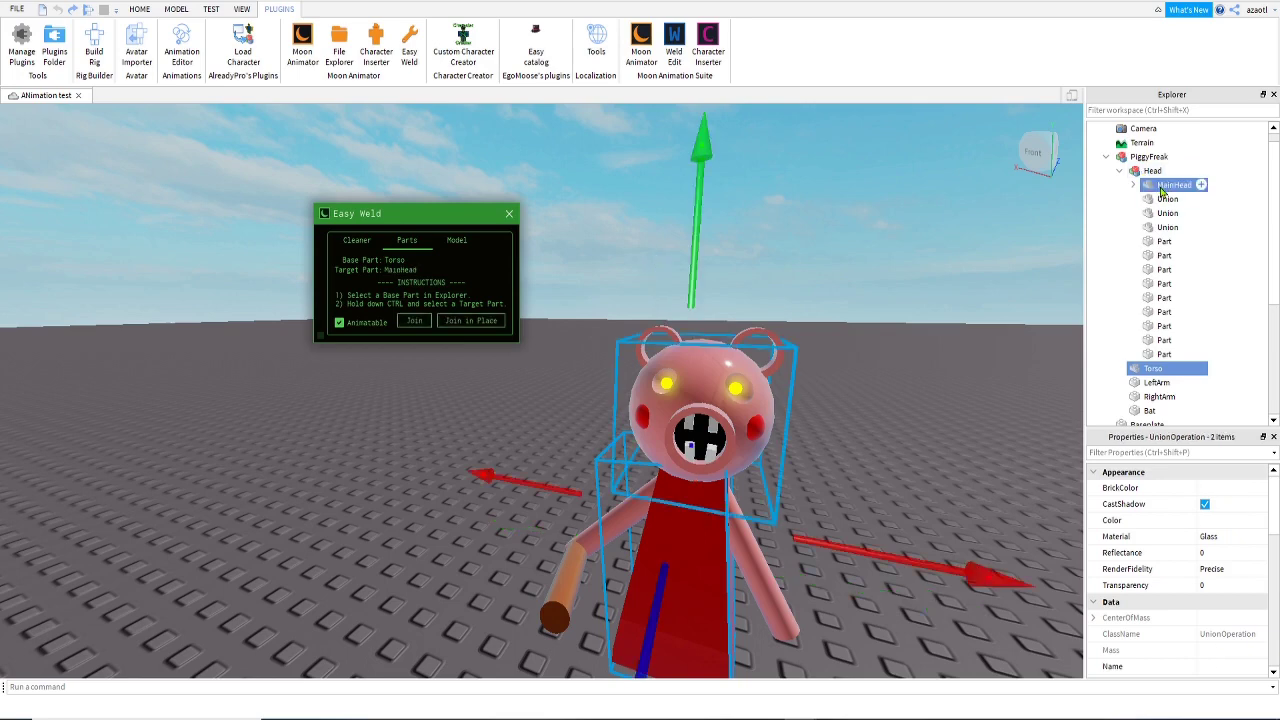
pyautogui.click(470, 324)
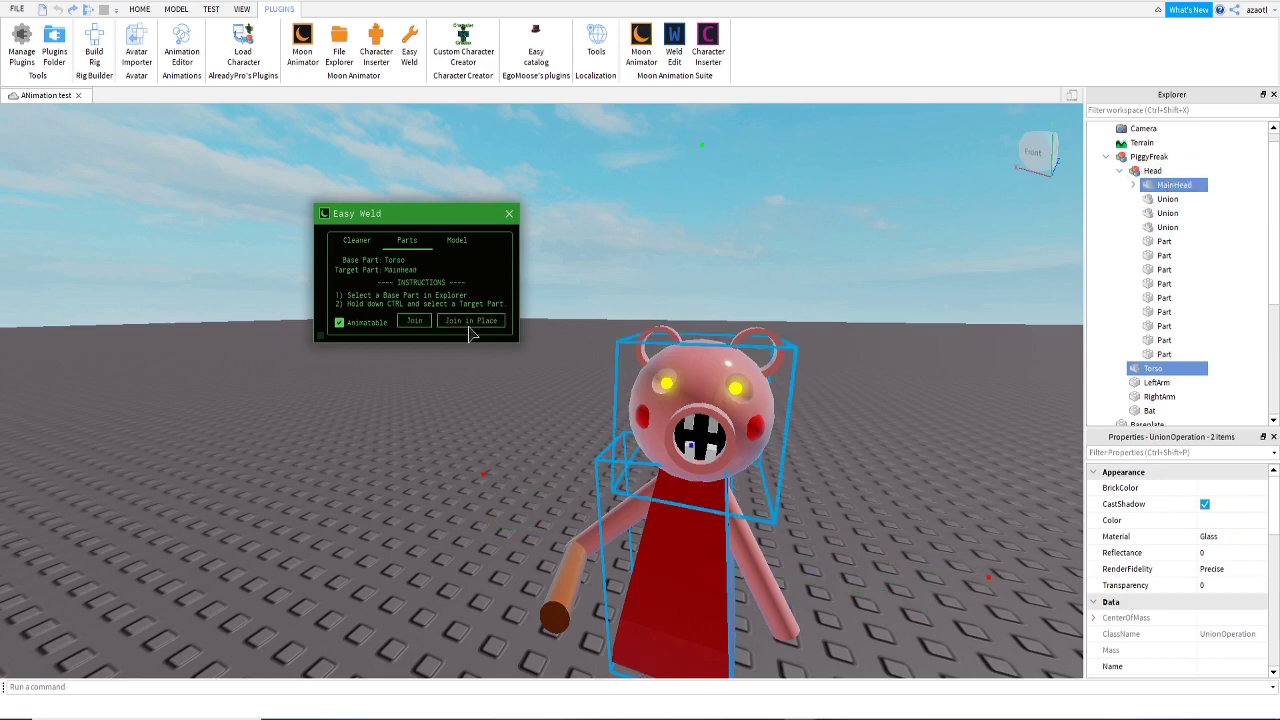
pyautogui.click(471, 322)
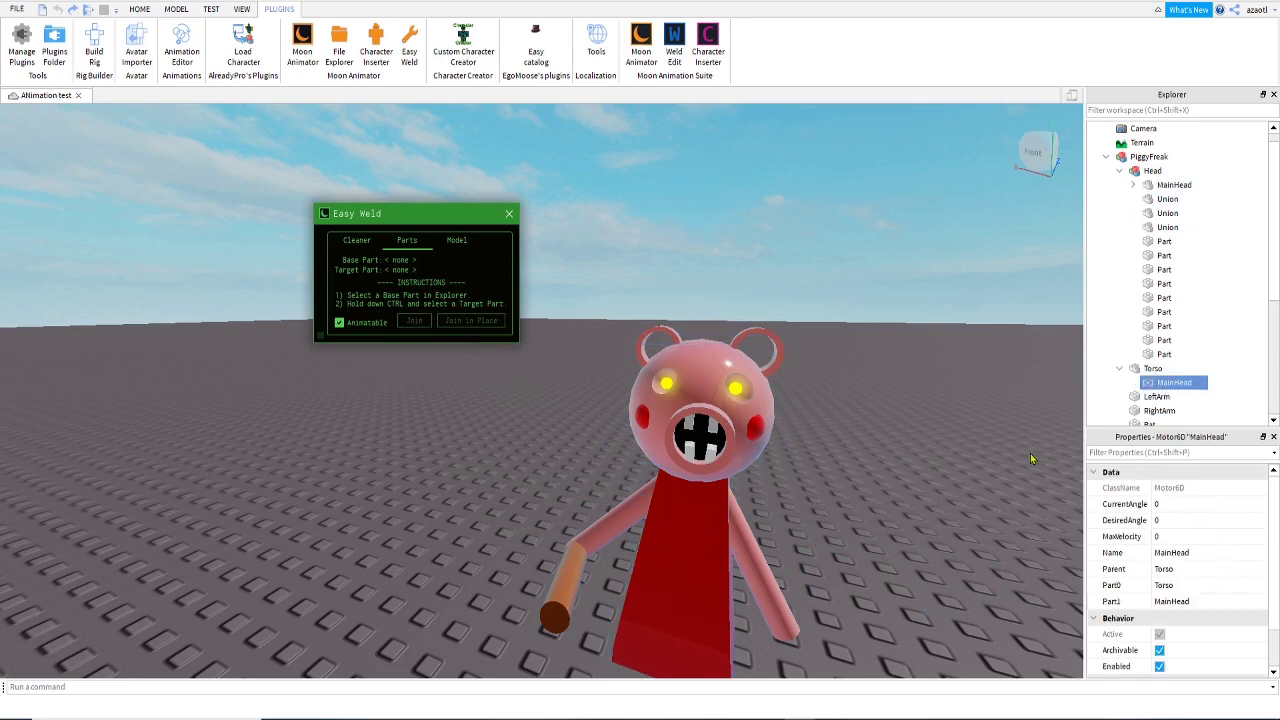
# - Join LeftArm in place to the Torso with an animatable joint, using Torso as the base part
pyautogui.scroll(-5, 940, 495)
pyautogui.scroll(5, 930, 490)
pyautogui.click(1140, 370)
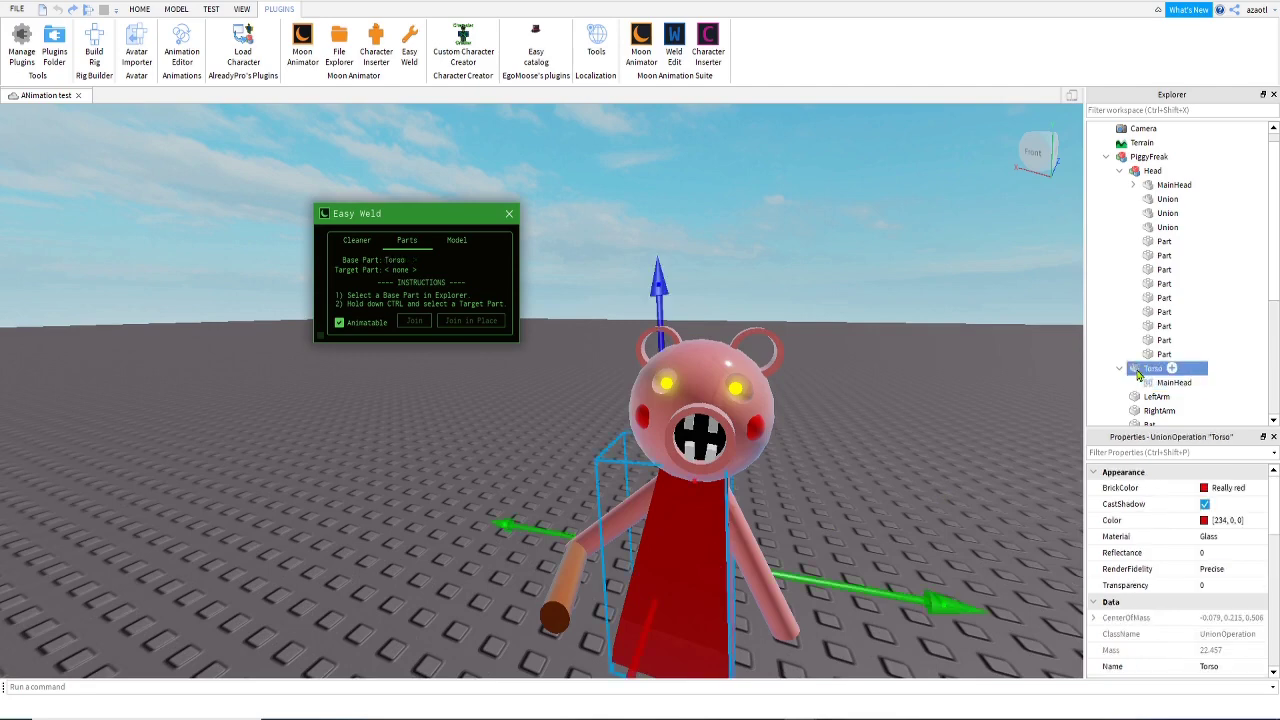
pyautogui.scroll(-3, 1140, 370)
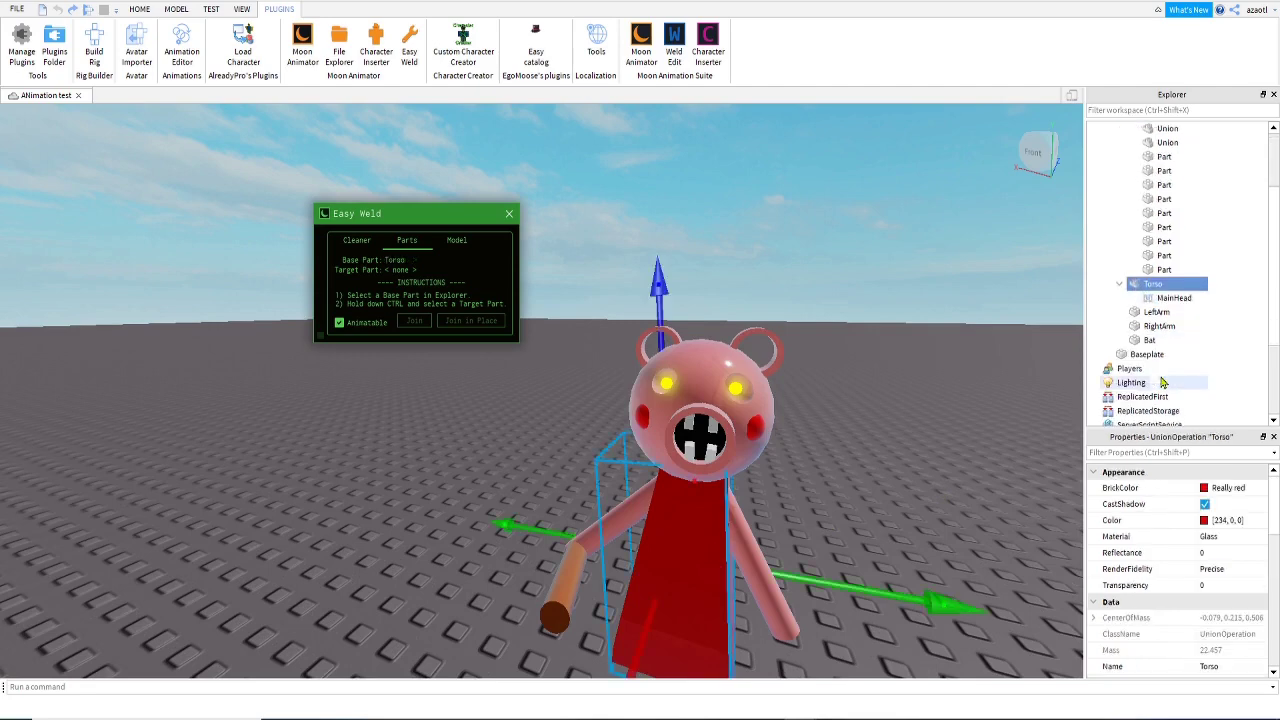
pyautogui.keyDown('ctrl'); pyautogui.click(1134, 316); pyautogui.keyUp('ctrl')
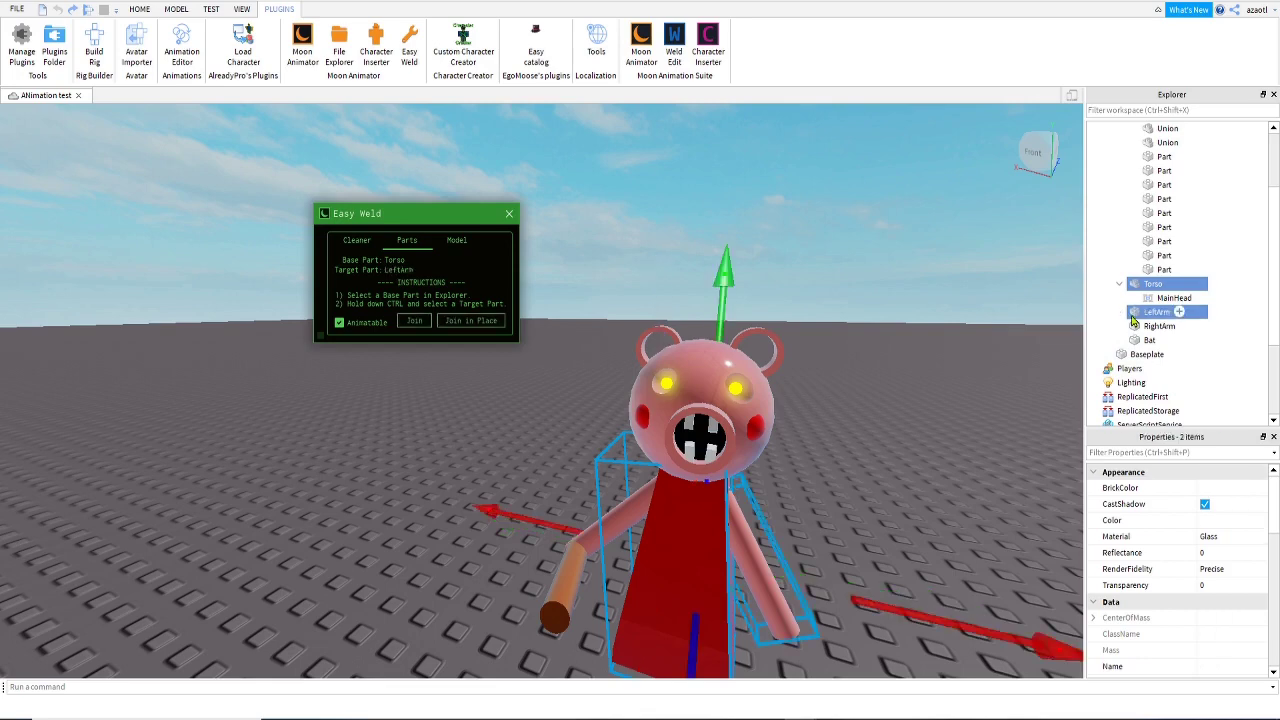
pyautogui.click(482, 323)
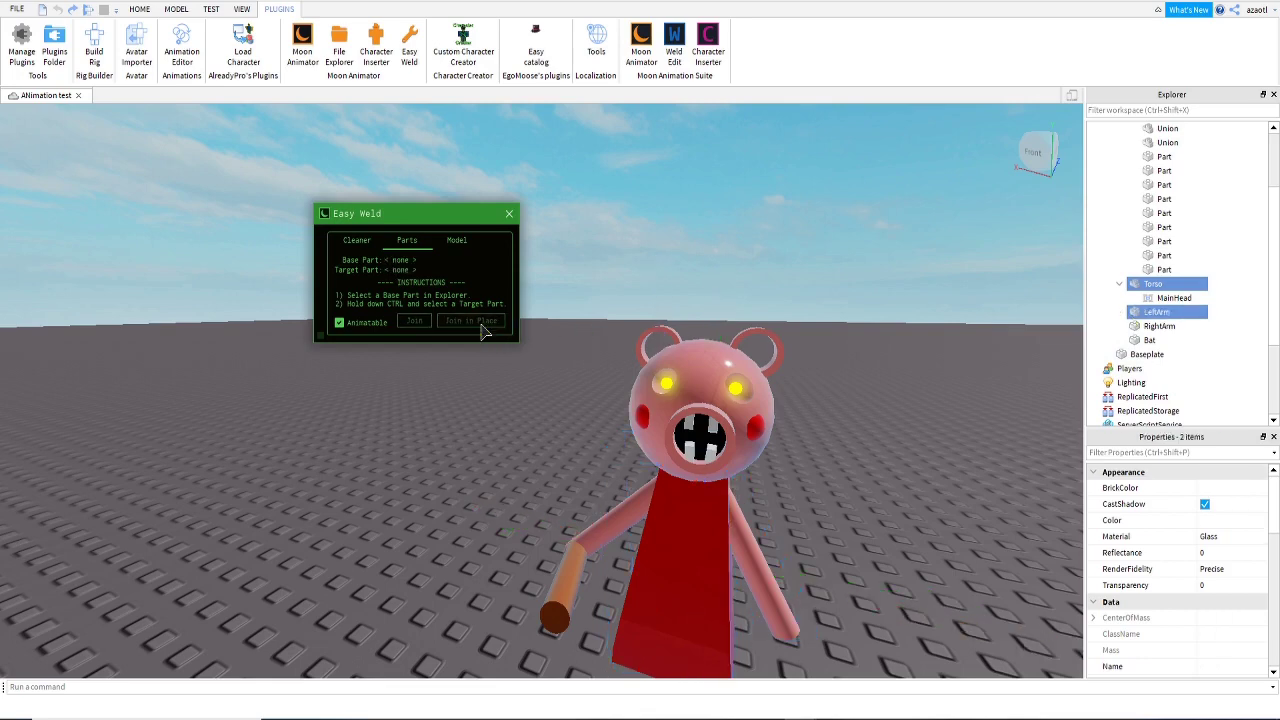
# - Join RightArm in place to the Torso with an animatable joint, using Torso as the base part
pyautogui.click(1141, 287)
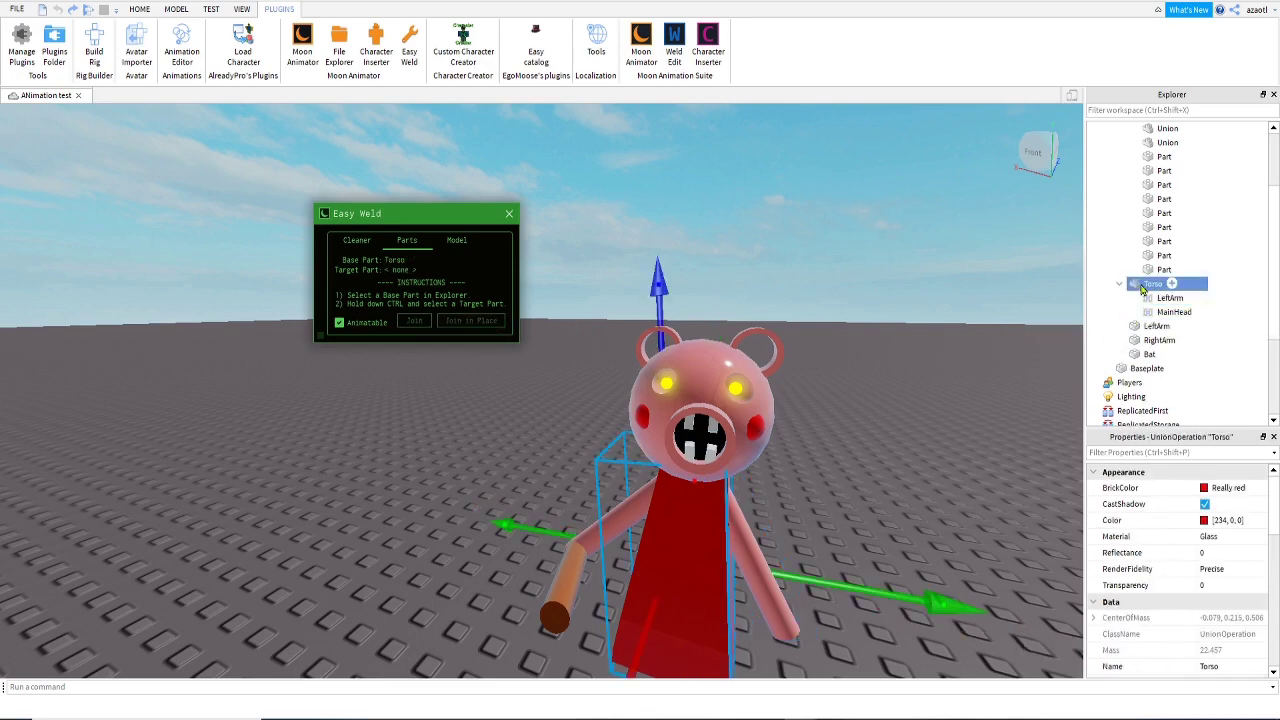
pyautogui.keyDown('ctrl'); pyautogui.click(1153, 341); pyautogui.keyUp('ctrl')
pyautogui.click(482, 321)
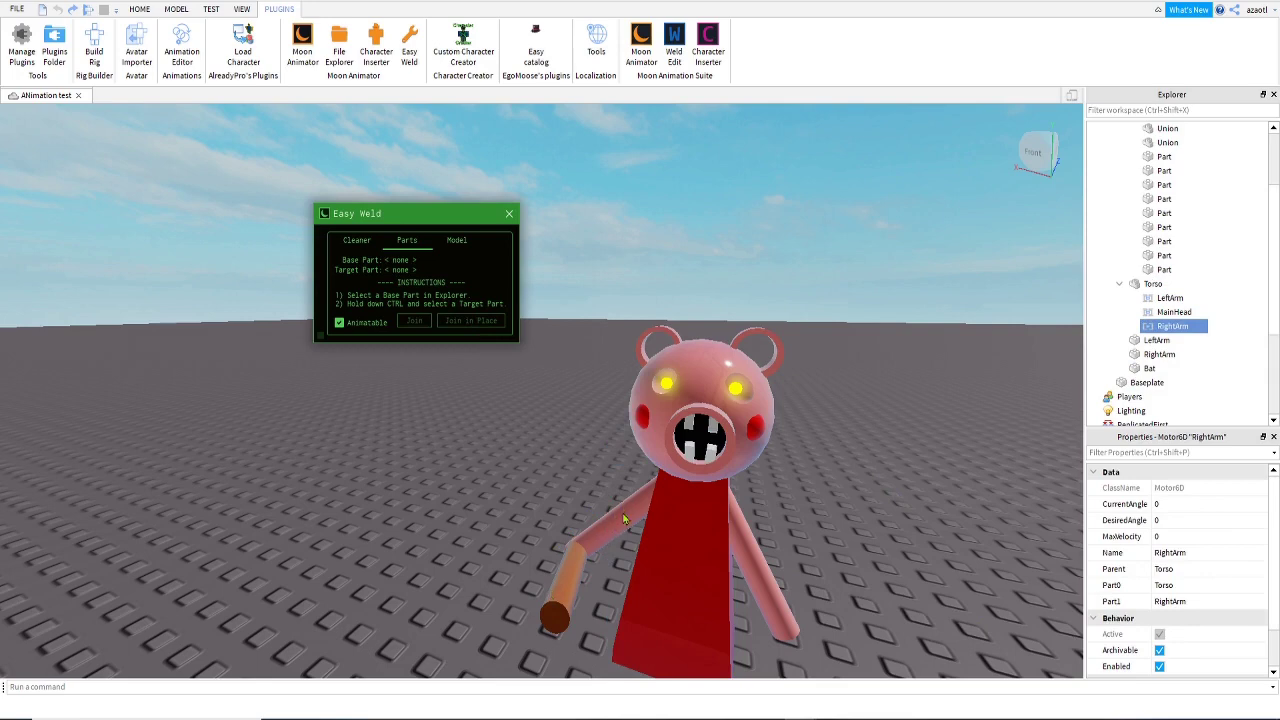
# - Join Bat in place to RightArm with an animatable joint, using RightArm as the base part, and close Easy Weld
pyautogui.click(1158, 355)
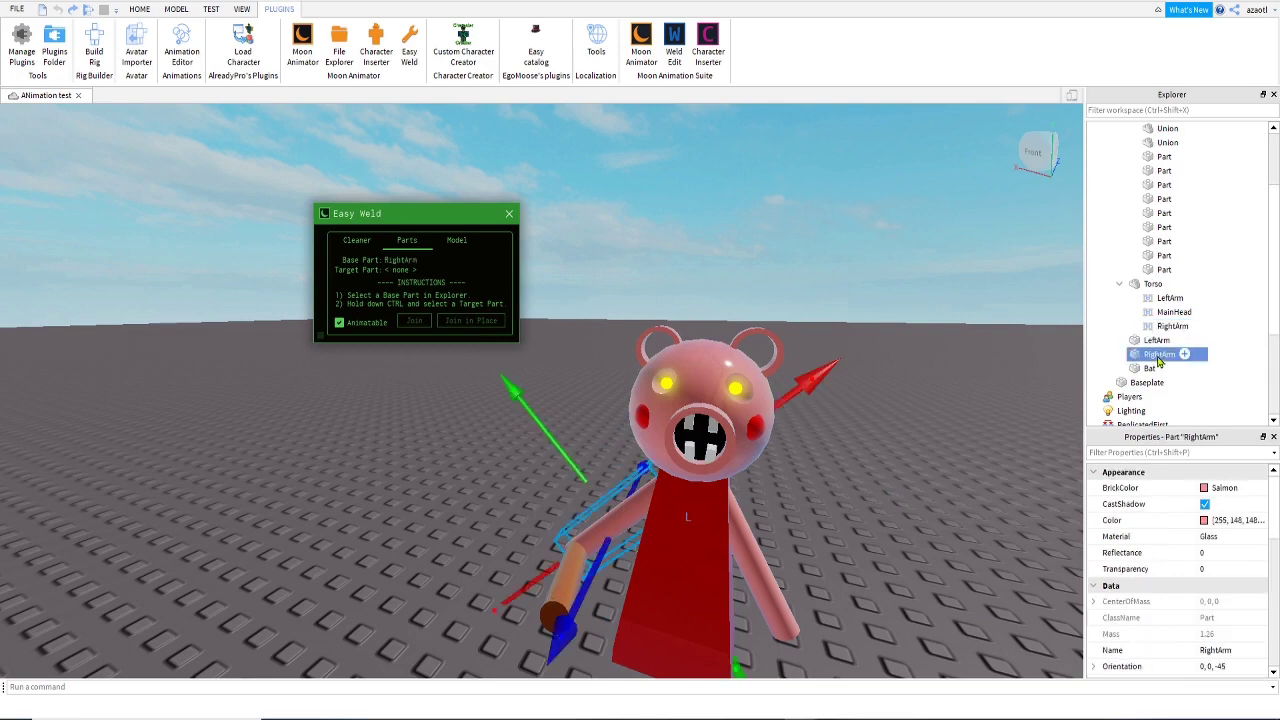
pyautogui.keyDown('ctrl'); pyautogui.click(1152, 370); pyautogui.keyUp('ctrl')
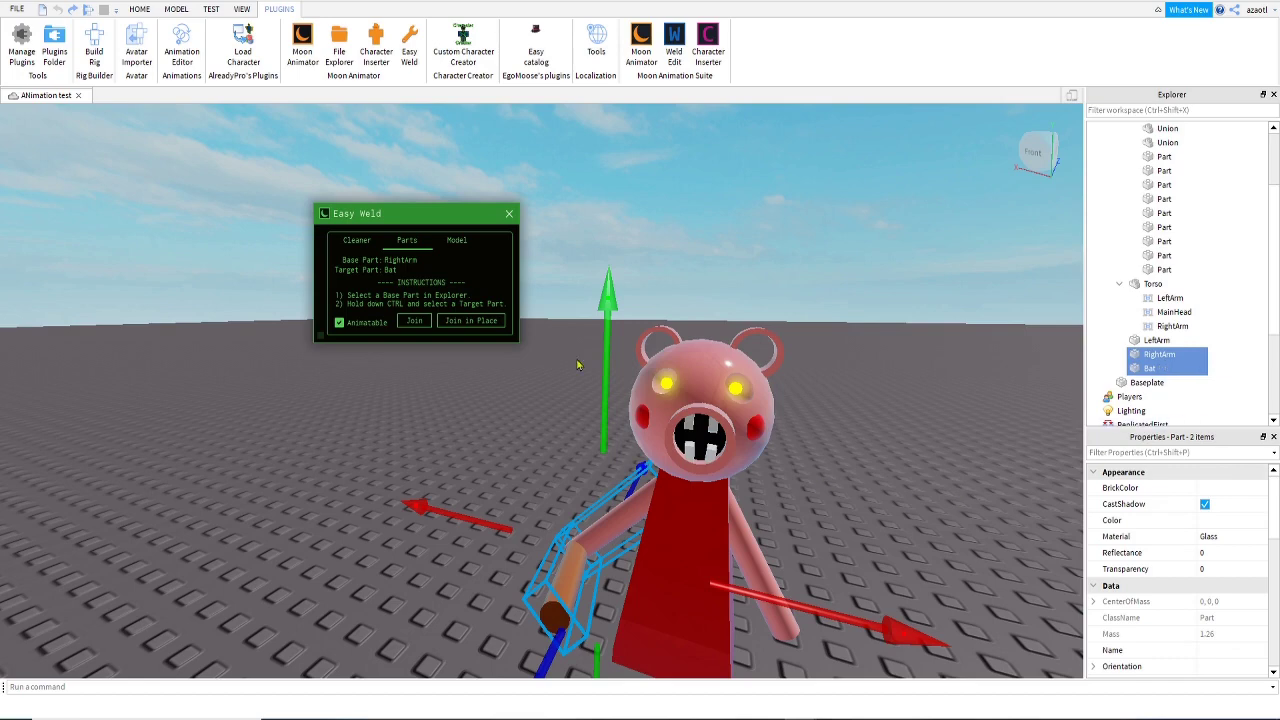
pyautogui.click(470, 321)
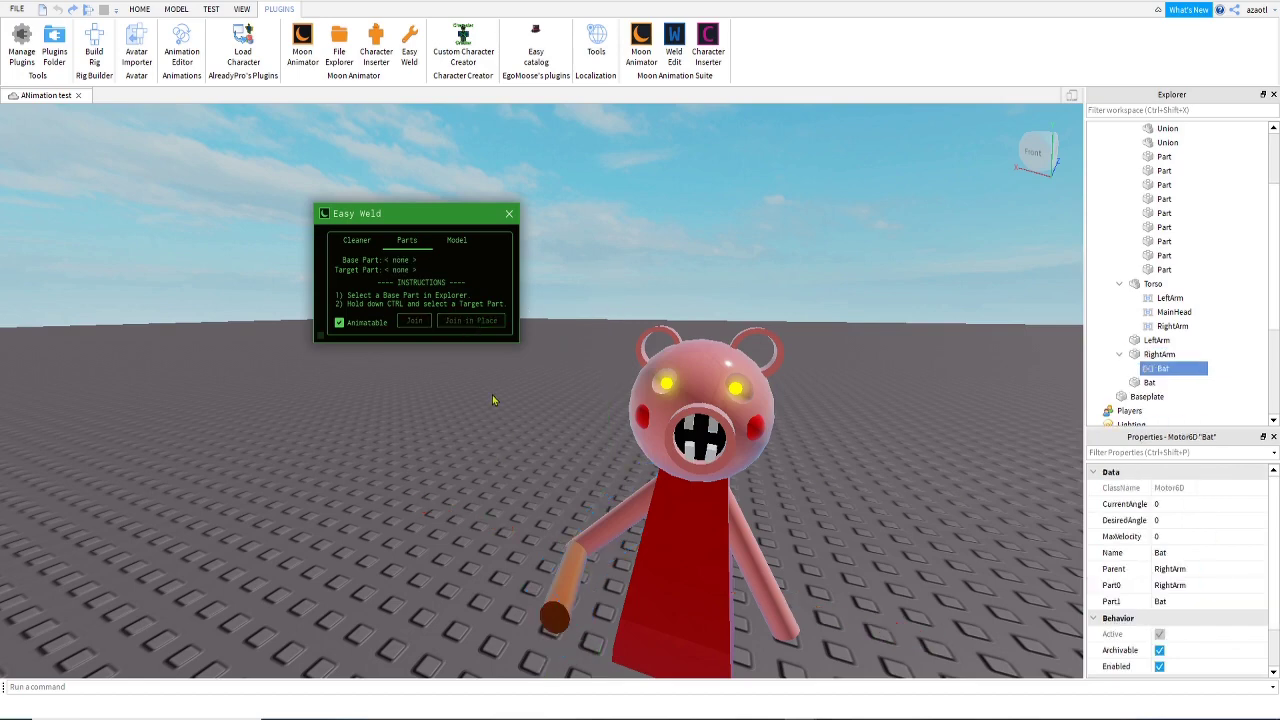
pyautogui.click(509, 213)
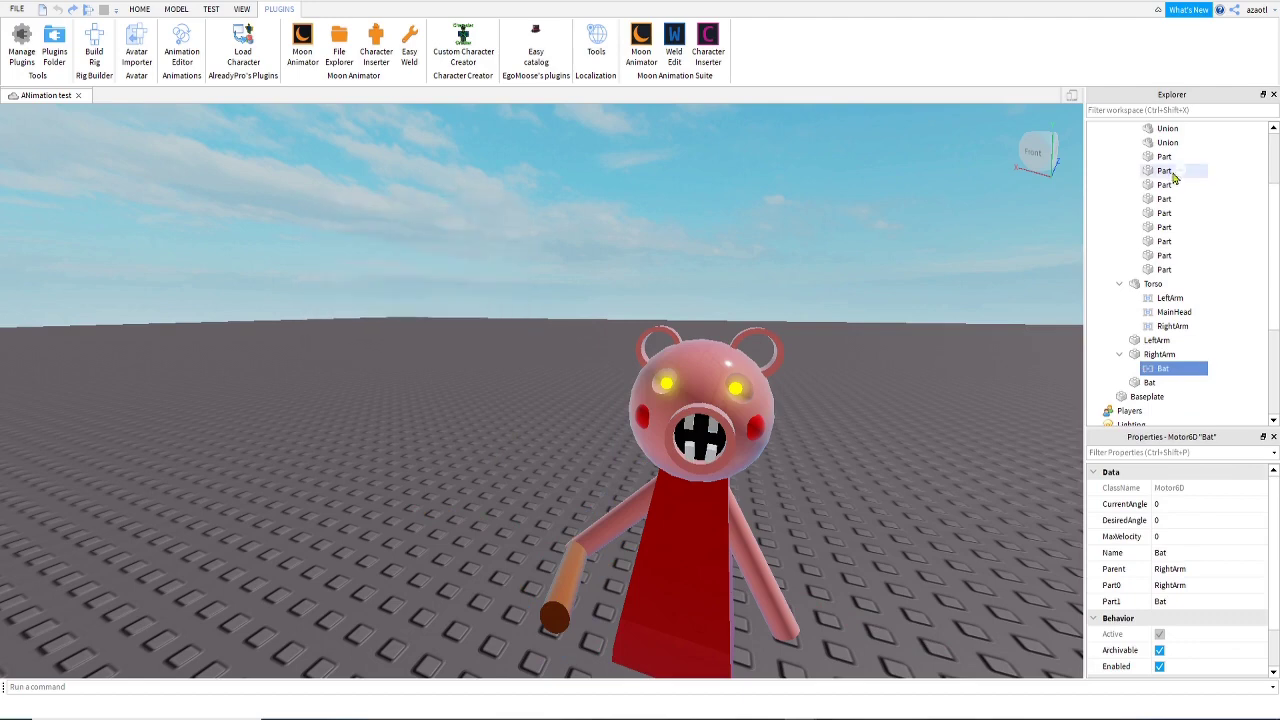
# - Insert a block part and move it onto the lower part of the character's torso
pyautogui.scroll(3, 1182, 314)
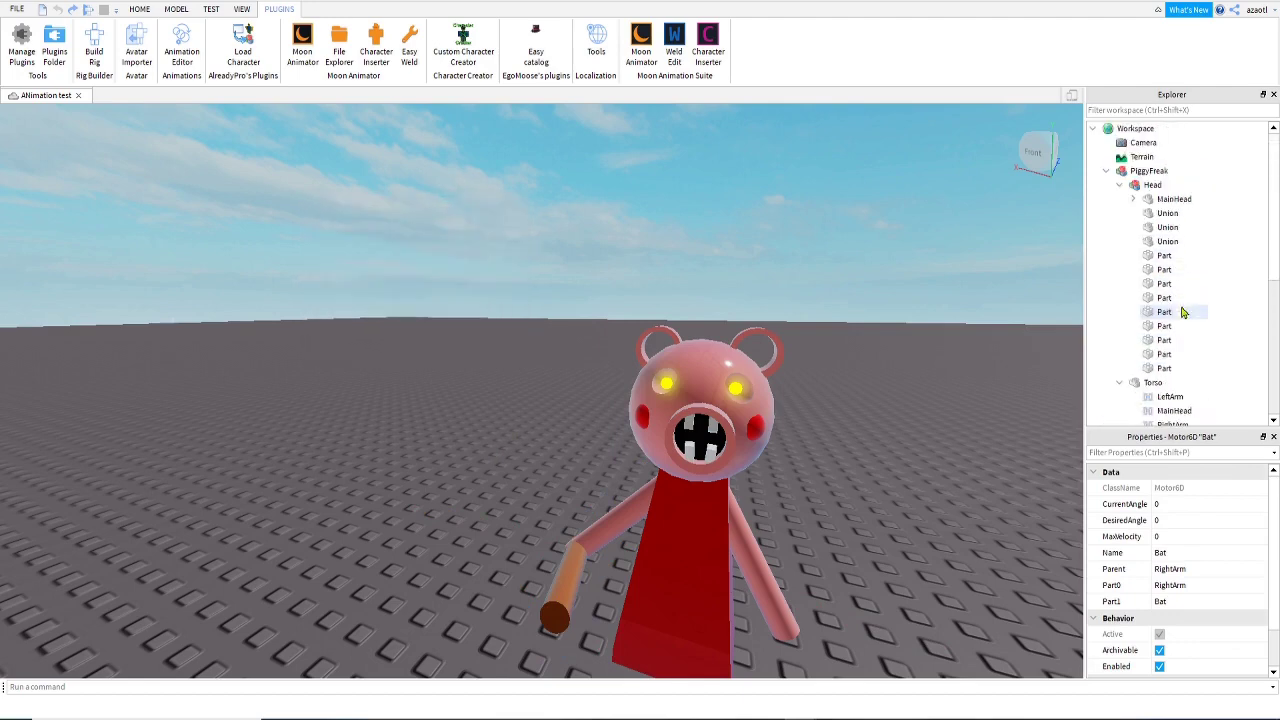
pyautogui.click(1148, 171)
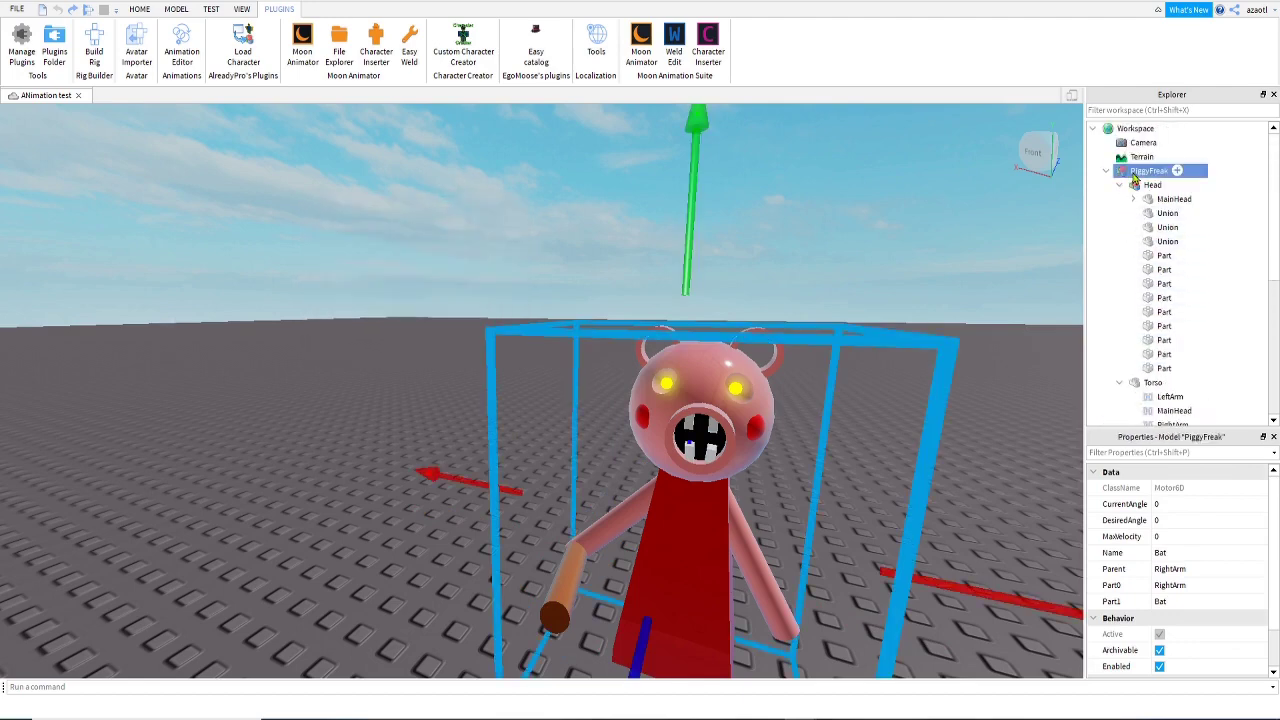
pyautogui.press('f')
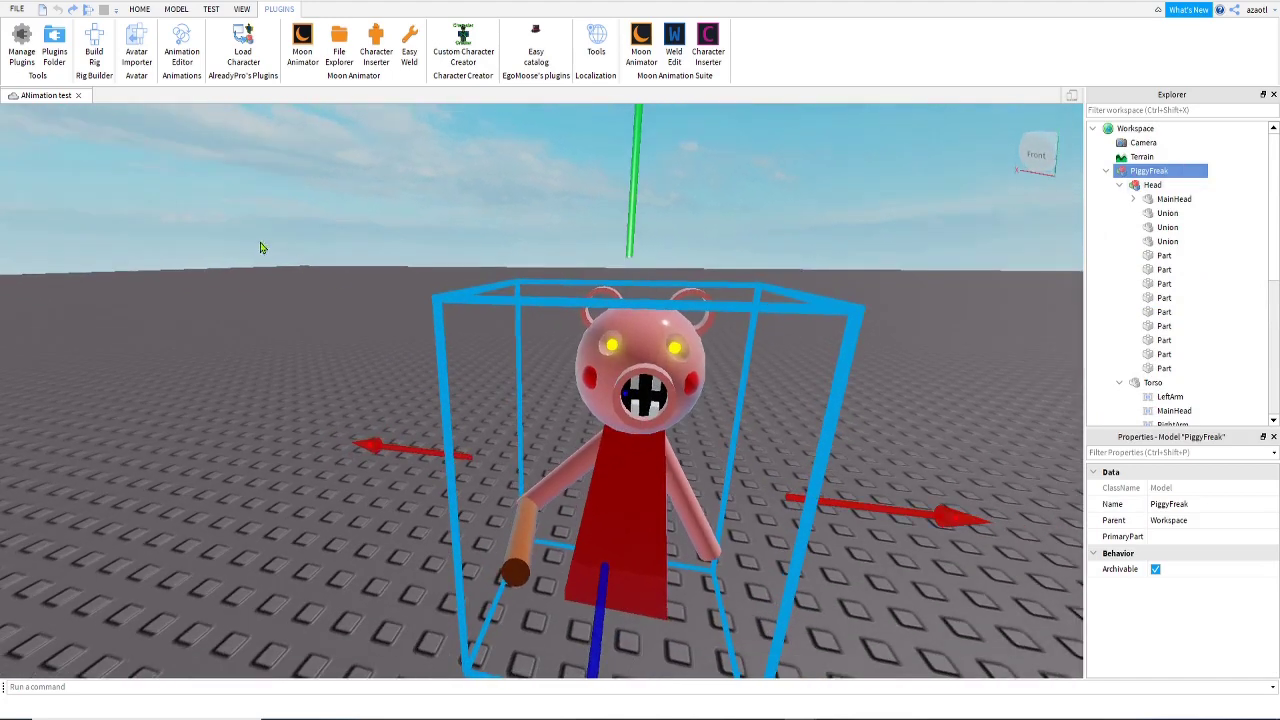
pyautogui.click(140, 11)
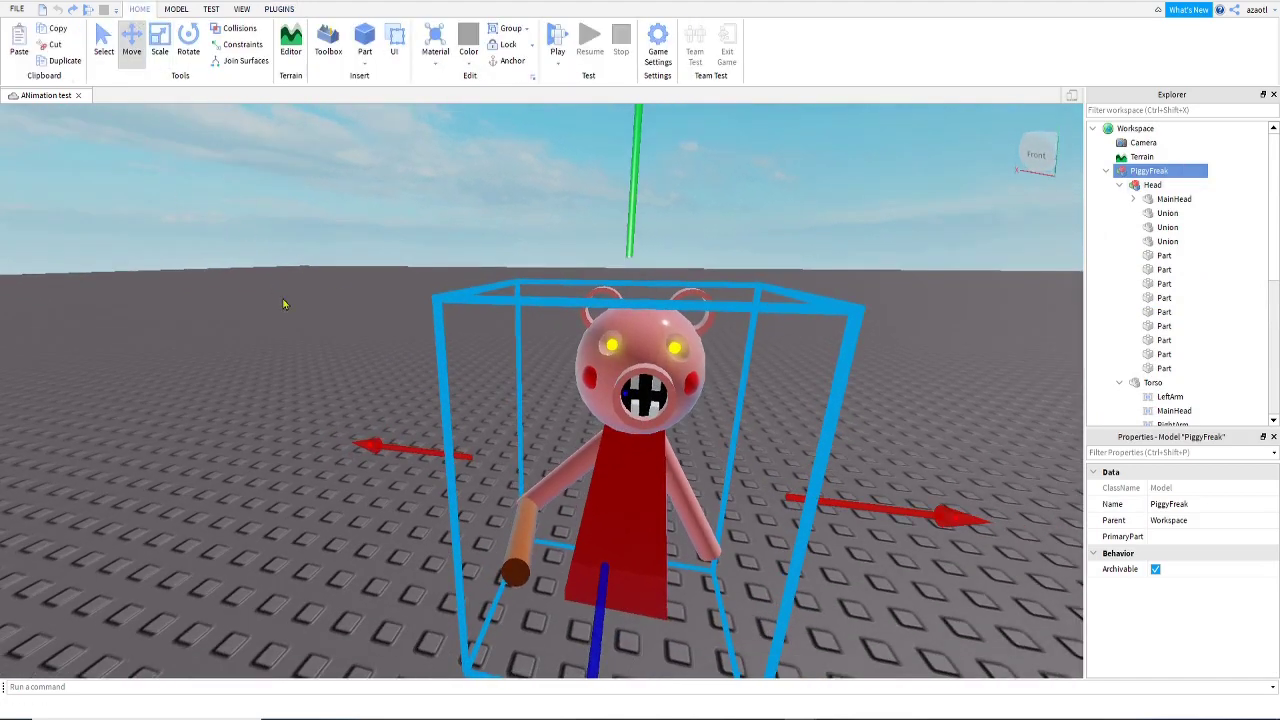
pyautogui.moveTo(284, 304); pyautogui.dragTo(285, 305, button='right')
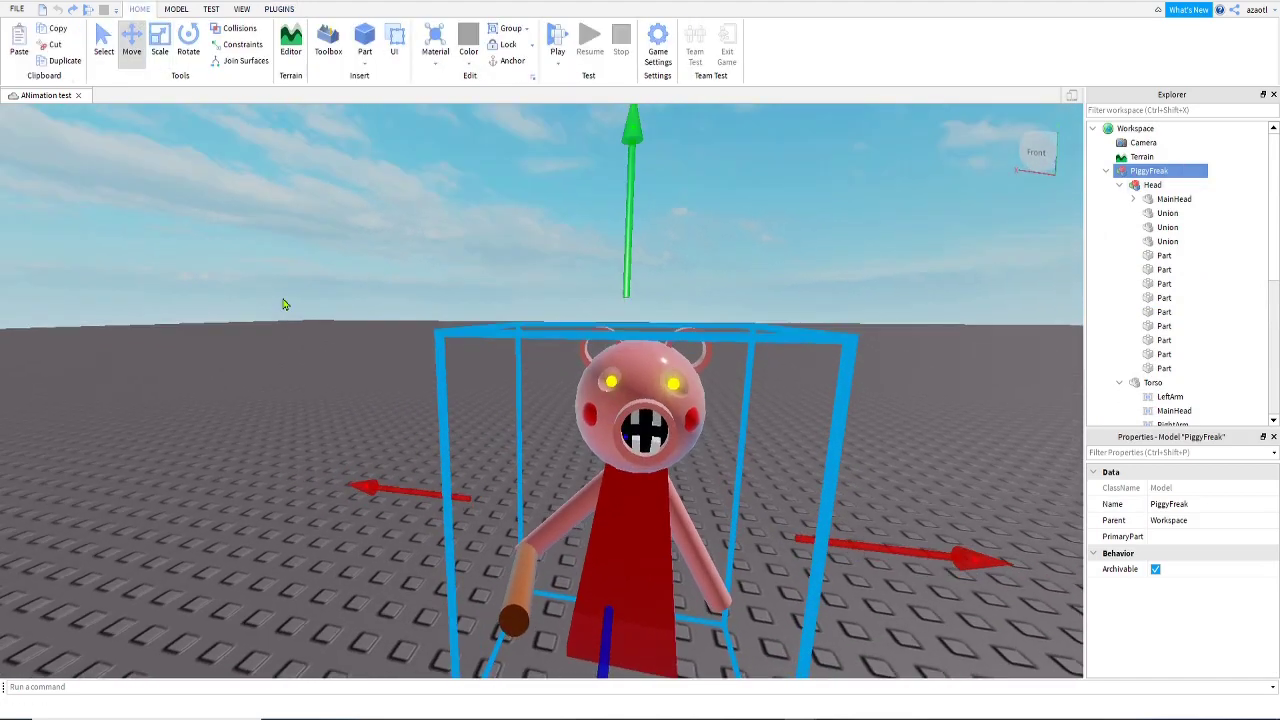
pyautogui.click(365, 64)
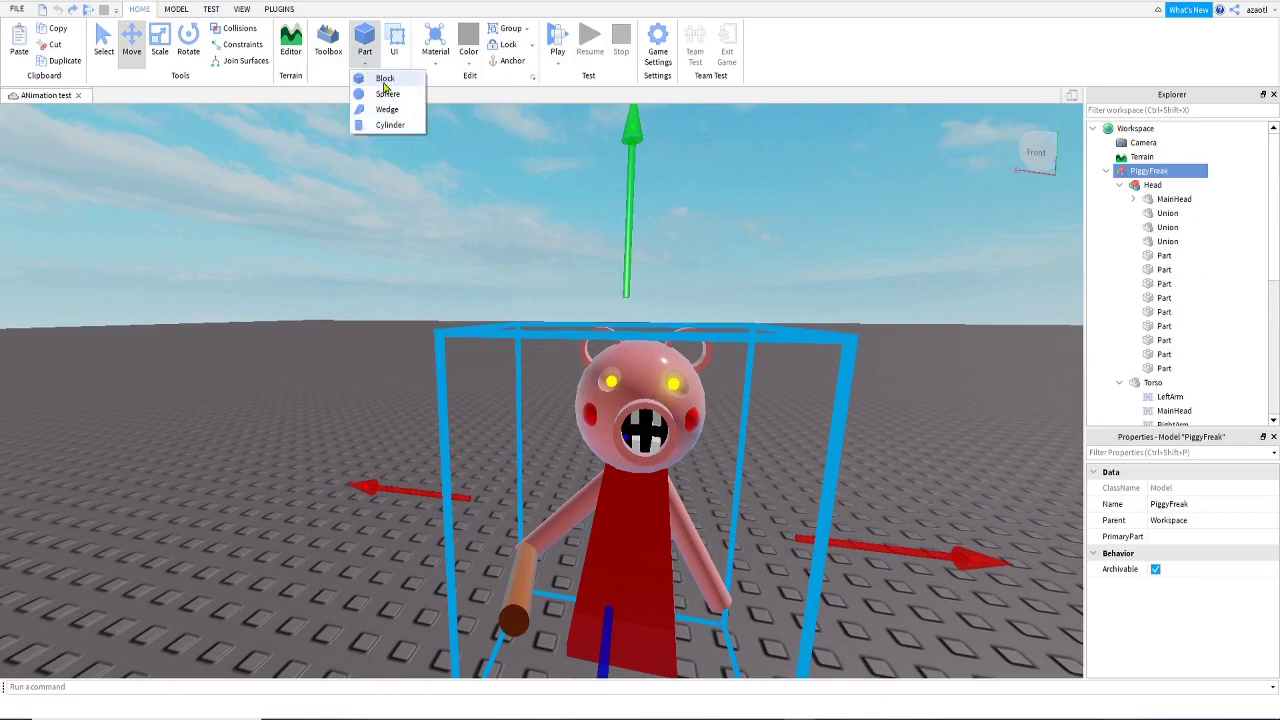
pyautogui.click(384, 79)
pyautogui.scroll(-2, 550, 370)
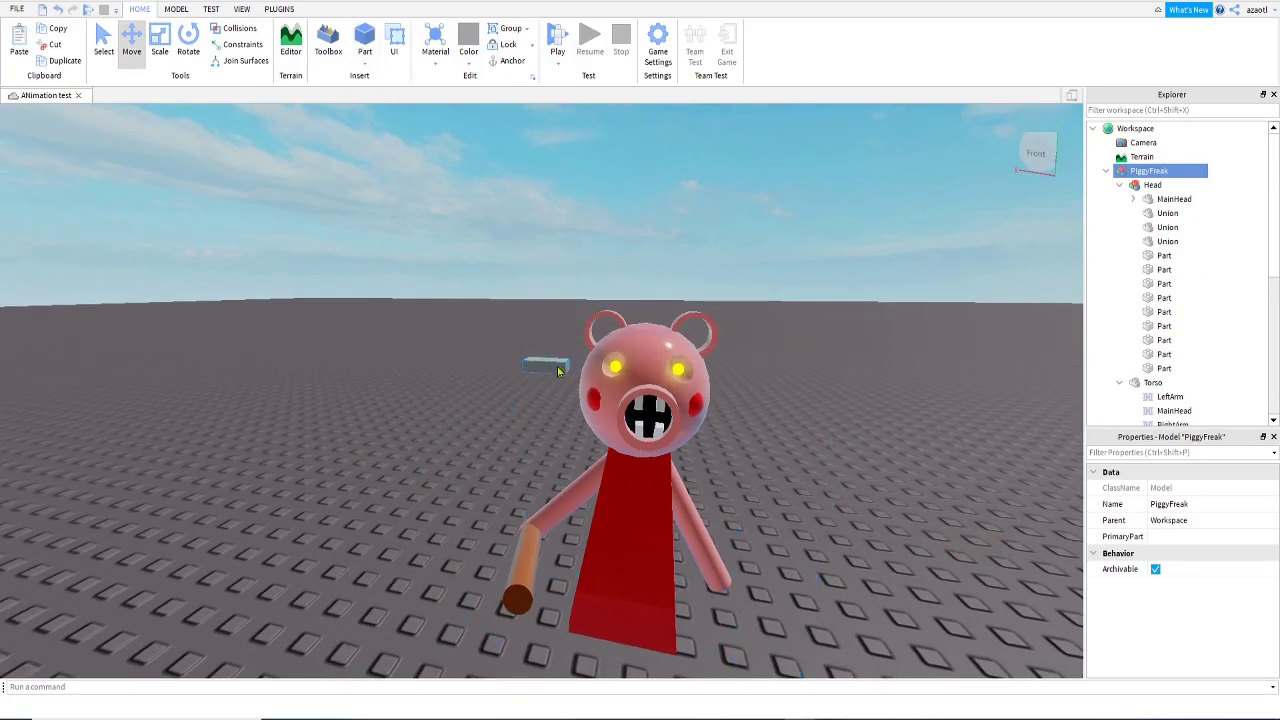
pyautogui.moveTo(558, 371); pyautogui.dragTo(410, 565)
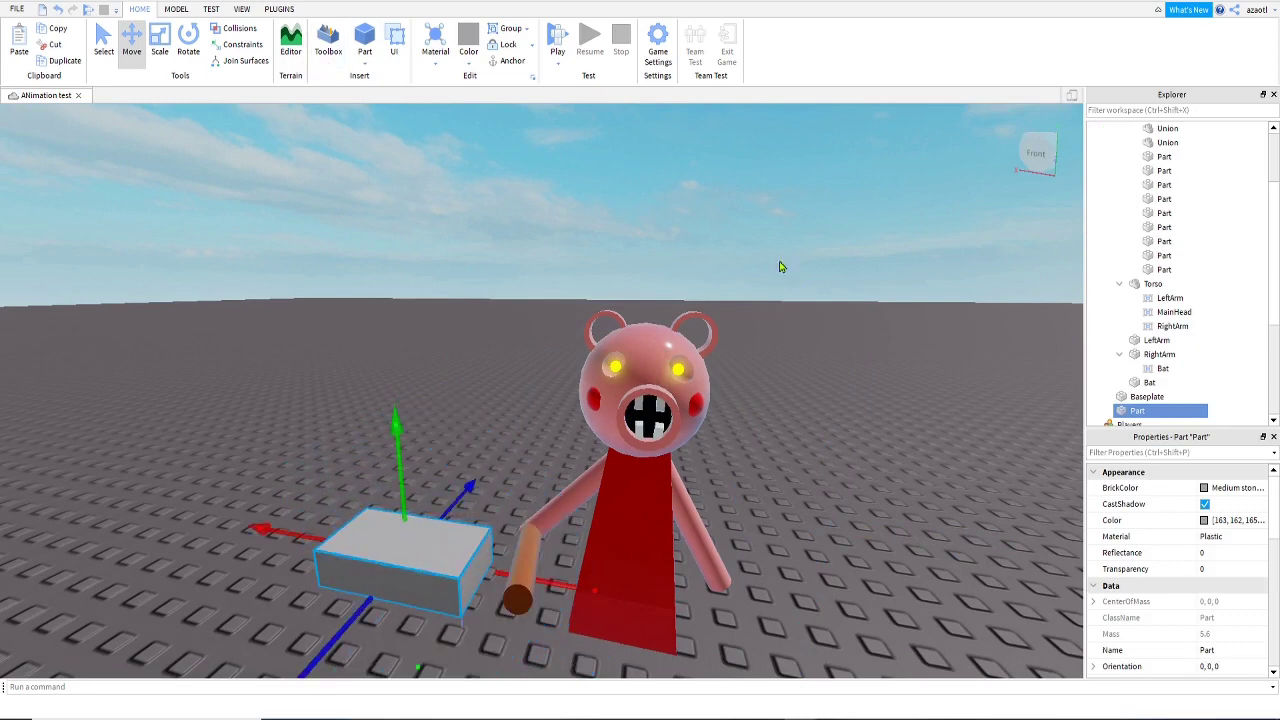
pyautogui.moveTo(293, 536); pyautogui.dragTo(505, 597)
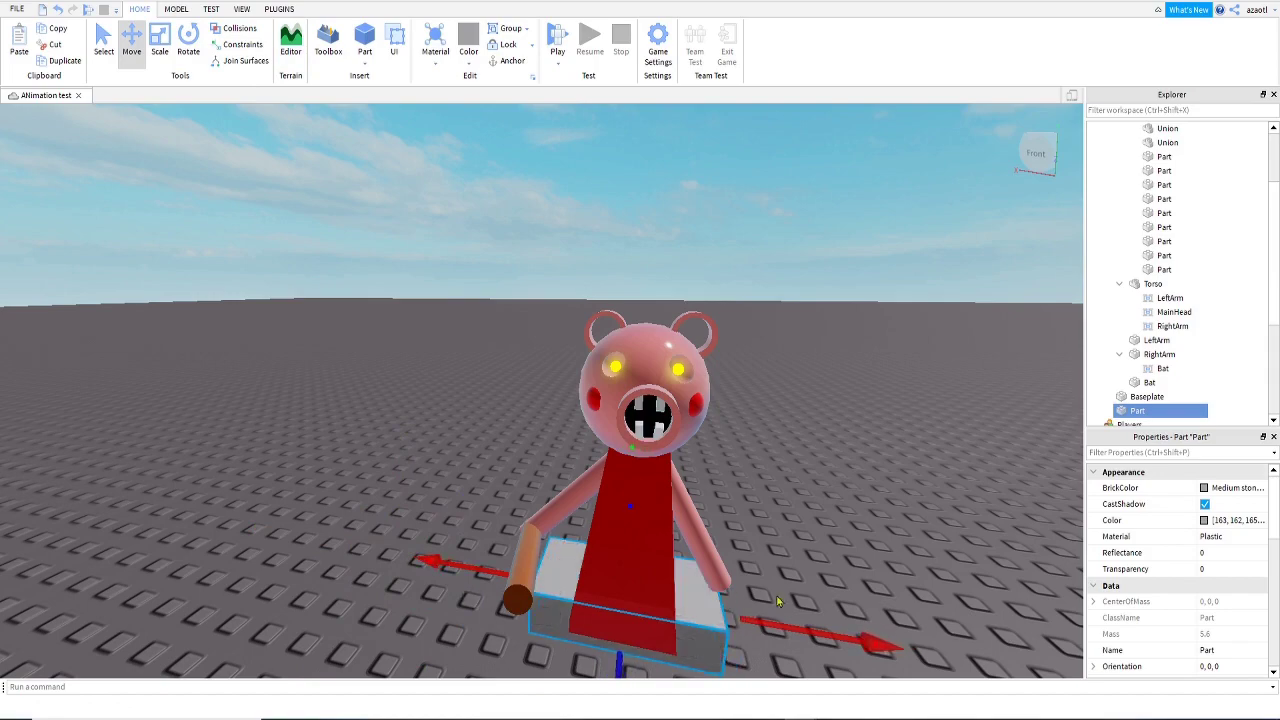
# - Scale the new block down in depth and slightly in width so it fits closer around the torso
pyautogui.moveTo(778, 600); pyautogui.dragTo(777, 600, button='right')
pyautogui.click(160, 45)
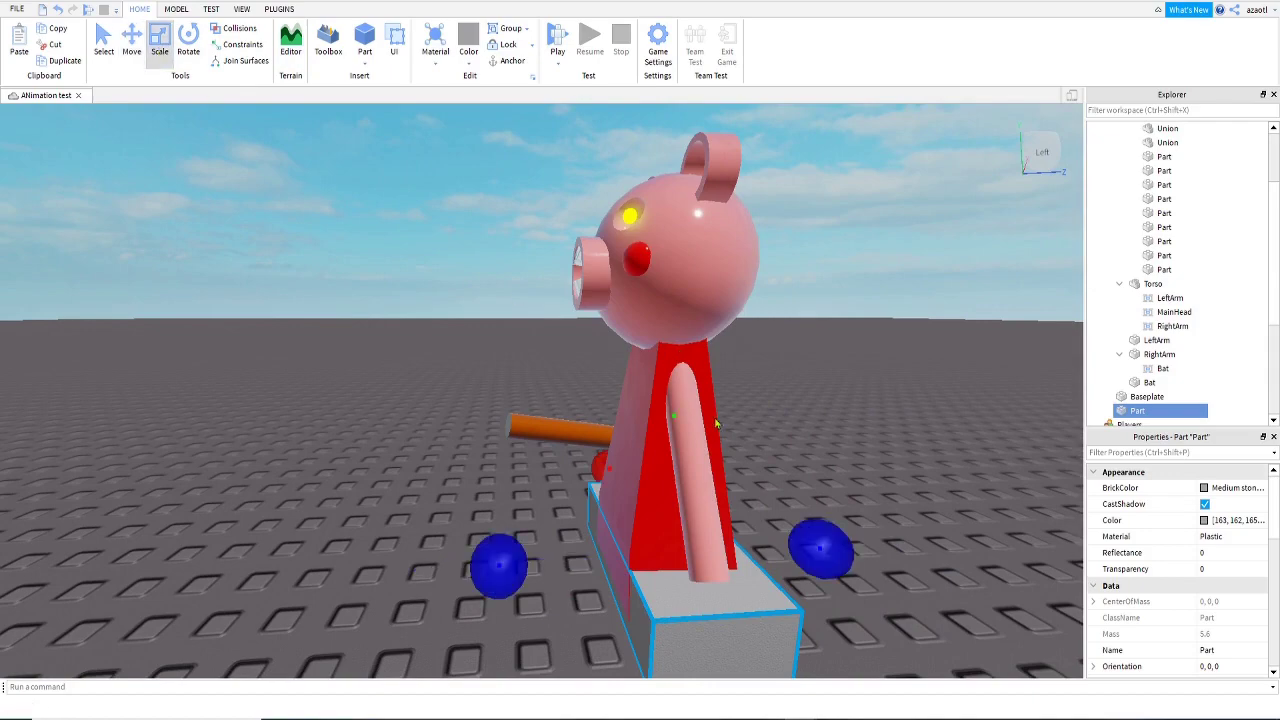
pyautogui.moveTo(827, 556); pyautogui.dragTo(734, 558)
pyautogui.moveTo(575, 602); pyautogui.dragTo(574, 597, button='right')
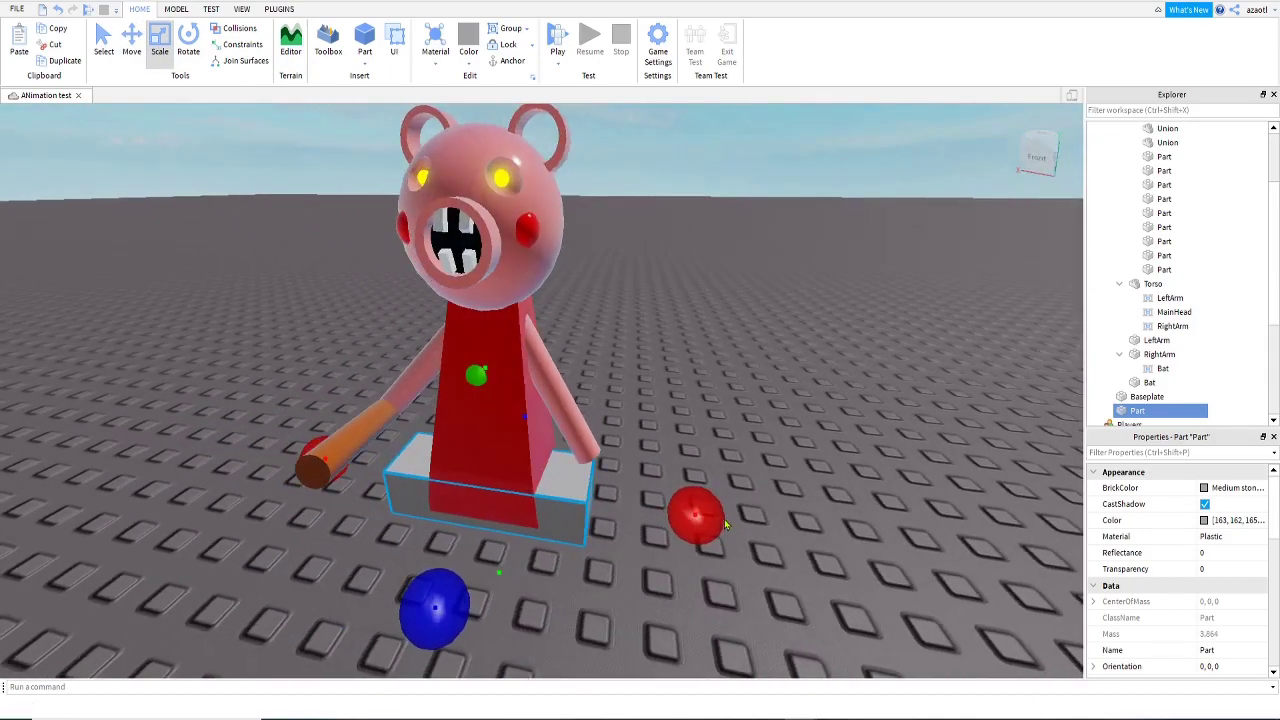
pyautogui.moveTo(726, 524); pyautogui.dragTo(702, 522)
pyautogui.moveTo(340, 476); pyautogui.dragTo(352, 482)
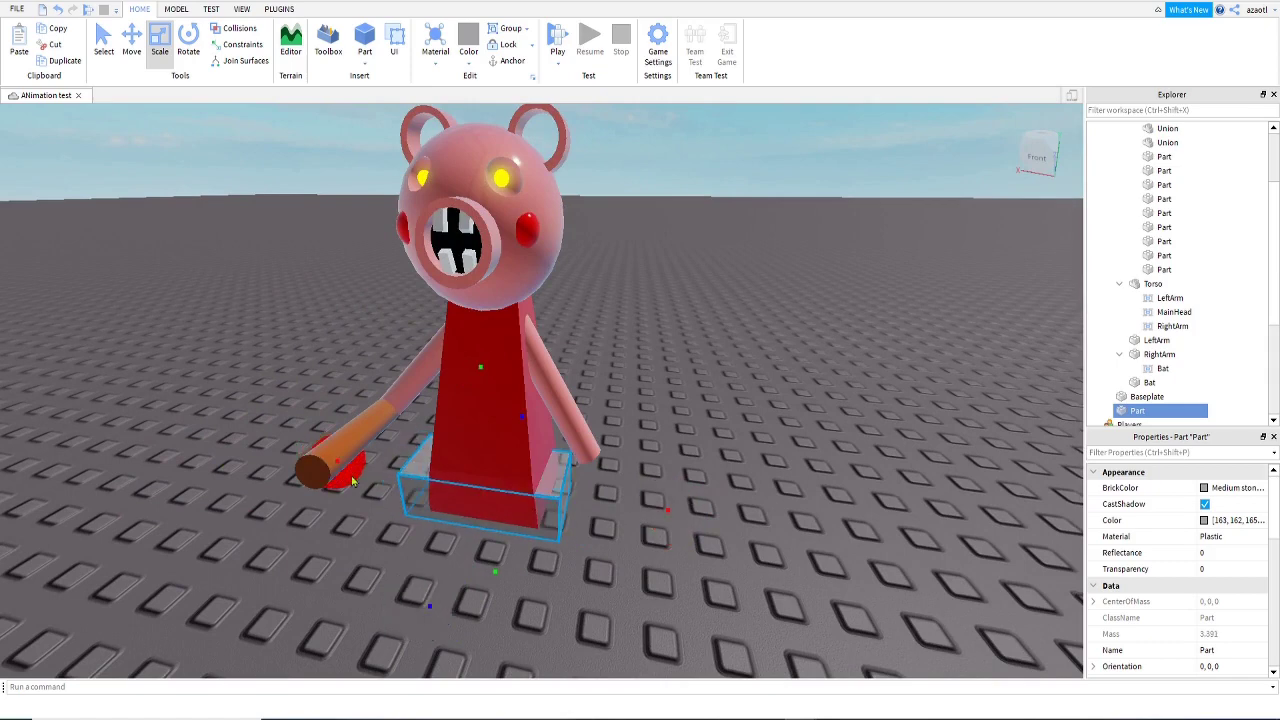
# - Stretch the block up to the base of the head and raise its bottom face above the torso's lower section
pyautogui.moveTo(481, 368); pyautogui.dragTo(469, 144)
pyautogui.moveTo(506, 563); pyautogui.dragTo(522, 570, button='right')
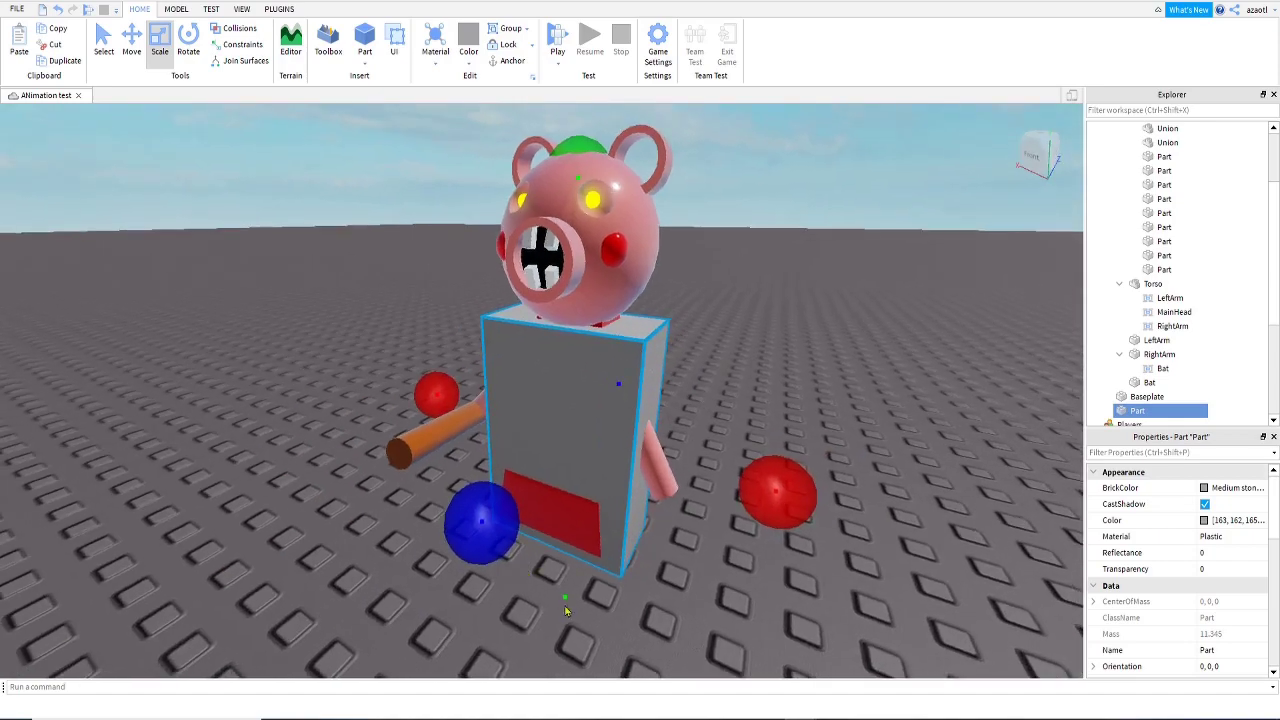
pyautogui.moveTo(565, 607); pyautogui.dragTo(570, 528)
# - Narrow the block from both sides to fit between the arms and extend its bottom face slightly downward
pyautogui.moveTo(572, 545); pyautogui.dragTo(573, 571, button='right')
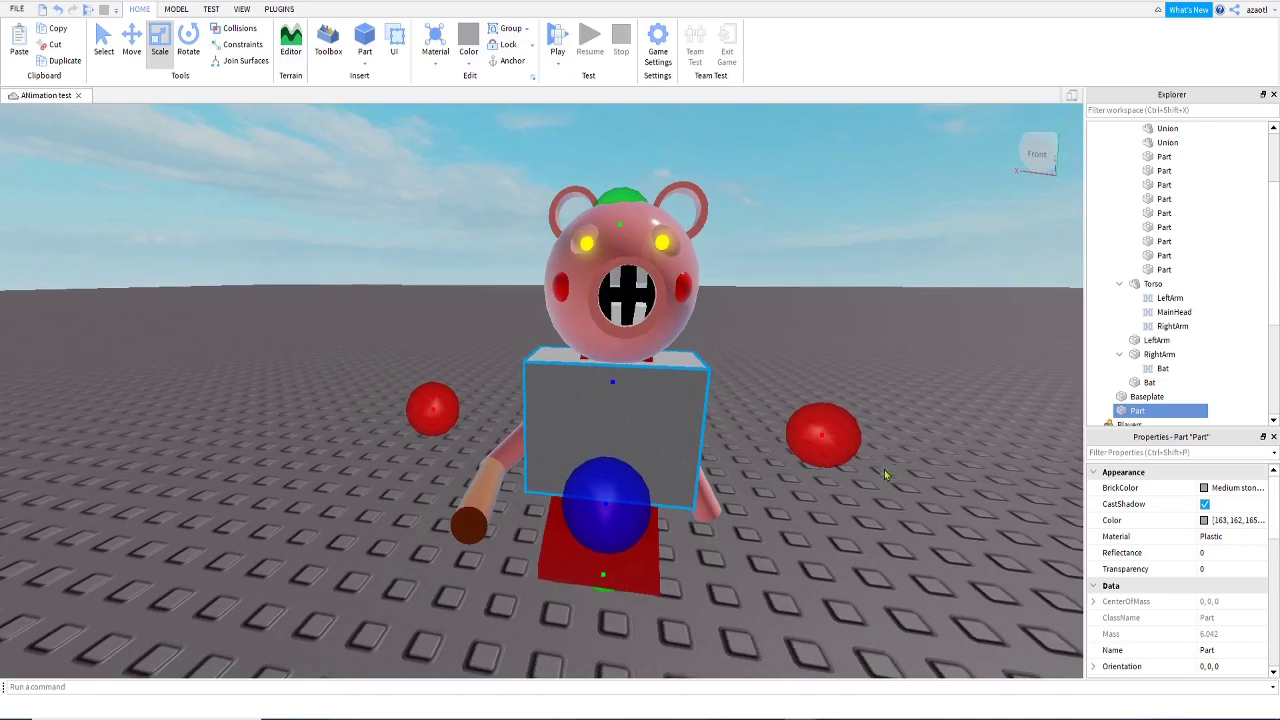
pyautogui.moveTo(849, 457); pyautogui.dragTo(803, 453)
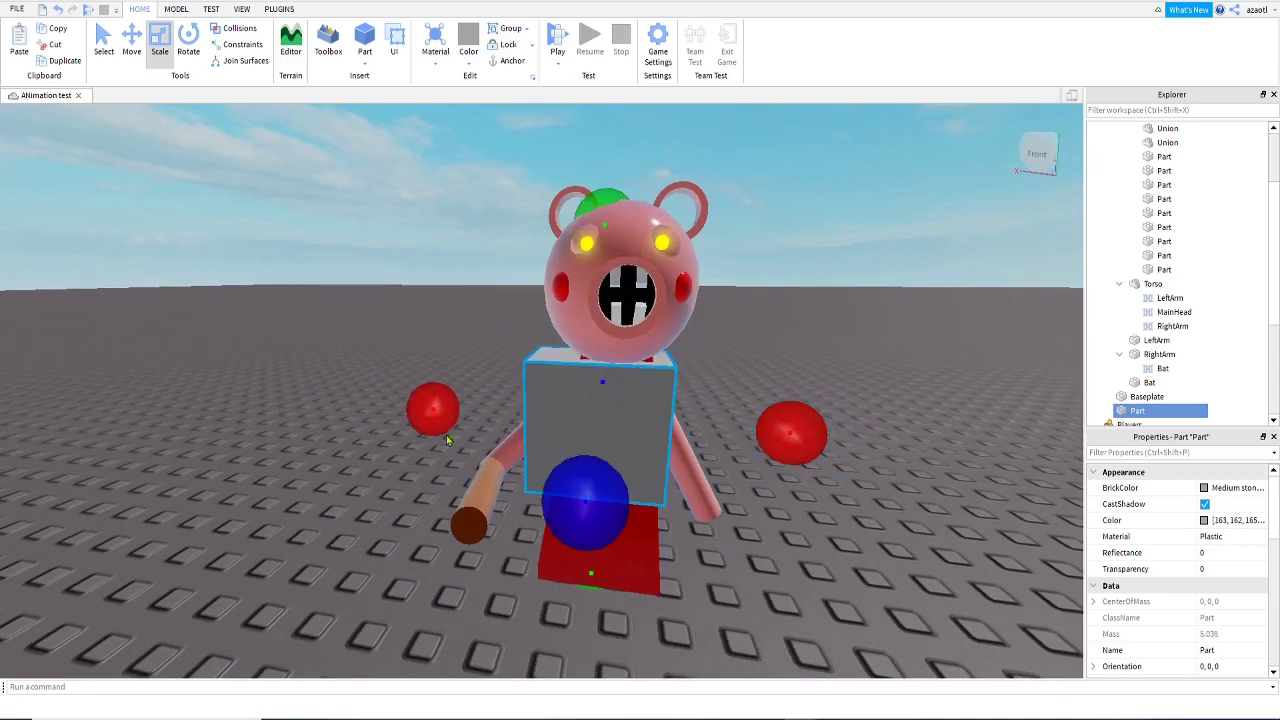
pyautogui.moveTo(434, 410); pyautogui.dragTo(464, 421)
pyautogui.moveTo(706, 520)
pyautogui.mouseDown(button='right')
pyautogui.moveTo(704, 509)
pyautogui.moveTo(683, 526)
pyautogui.mouseUp(button='right')
pyautogui.scroll(3, 705, 512)
pyautogui.scroll(2, 705, 510)
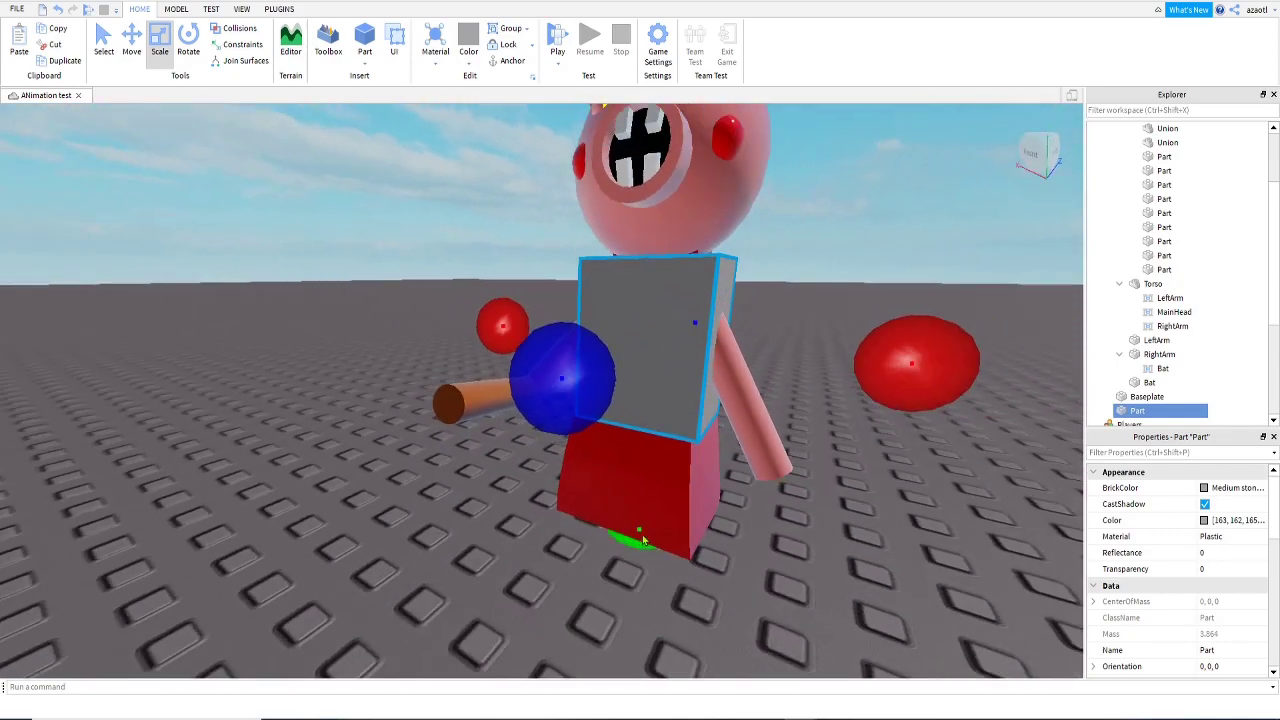
pyautogui.moveTo(640, 535); pyautogui.dragTo(640, 538)
pyautogui.moveTo(650, 531); pyautogui.dragTo(652, 528, button='right')
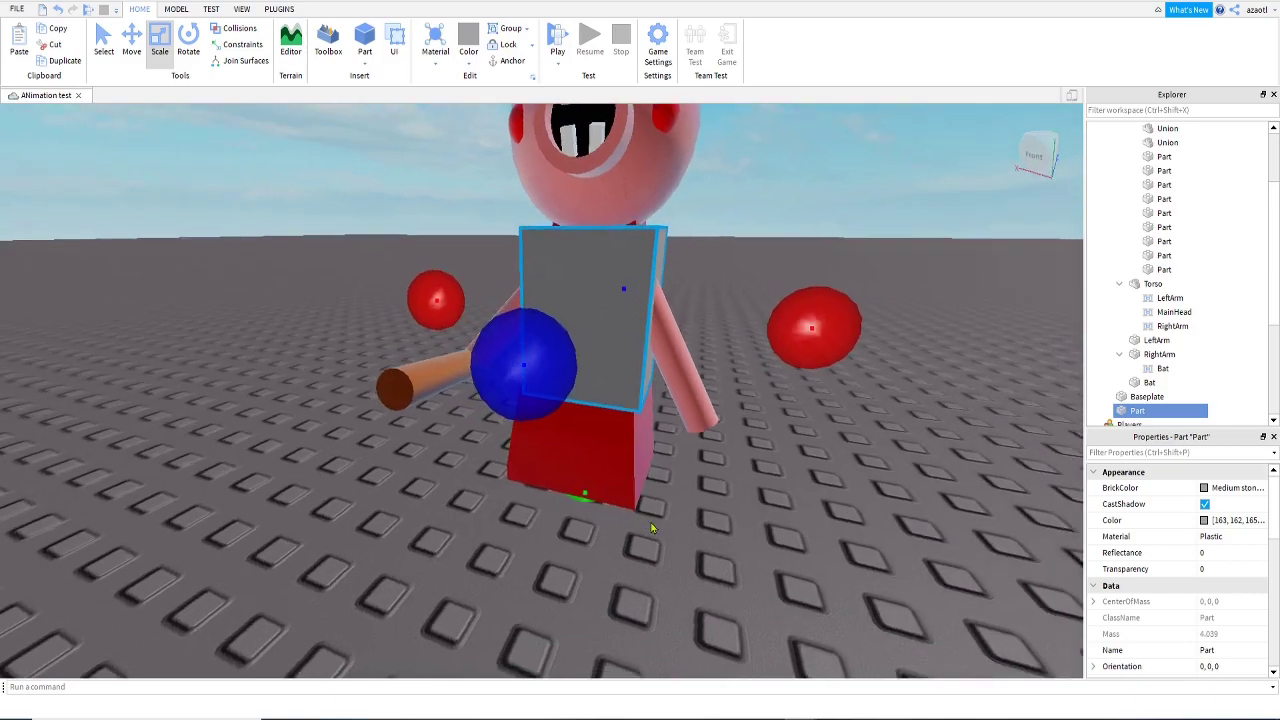
pyautogui.press('e')
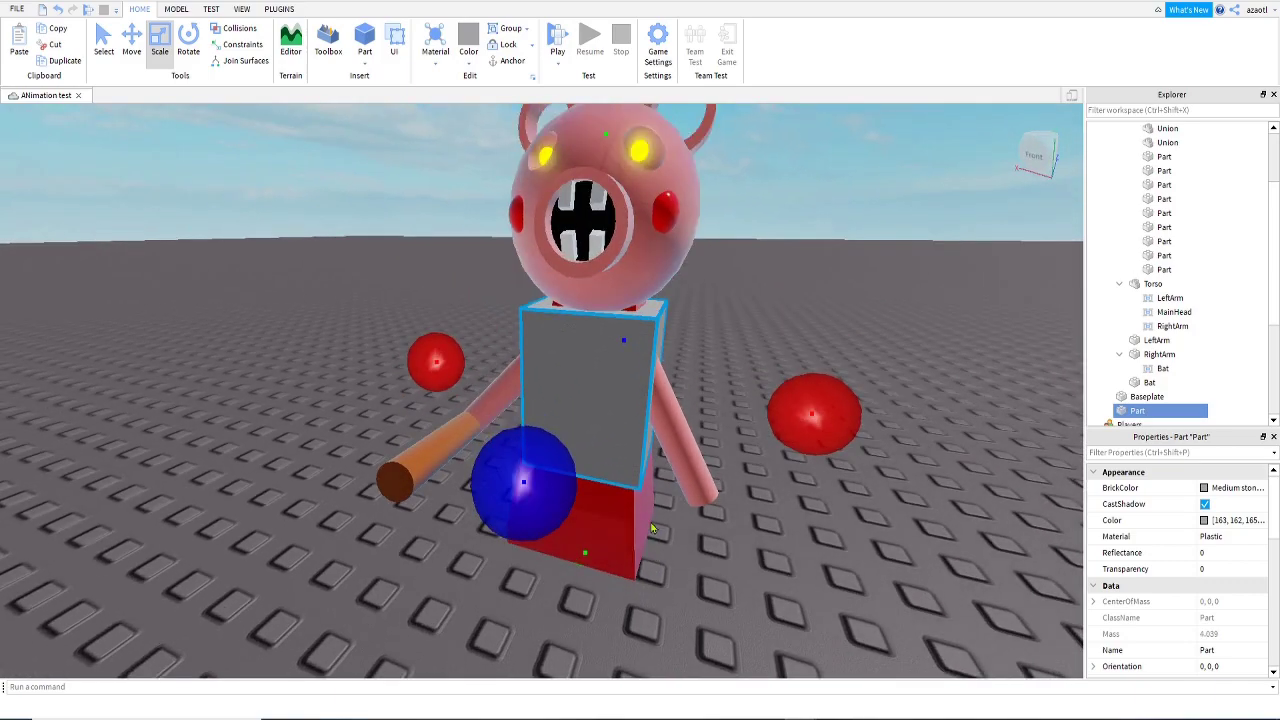
# - Rename the new block part to "HumanoidRootPart"
pyautogui.doubleClick(1137, 411)
pyautogui.write('HumanoidRootPart')
pyautogui.press('Return')
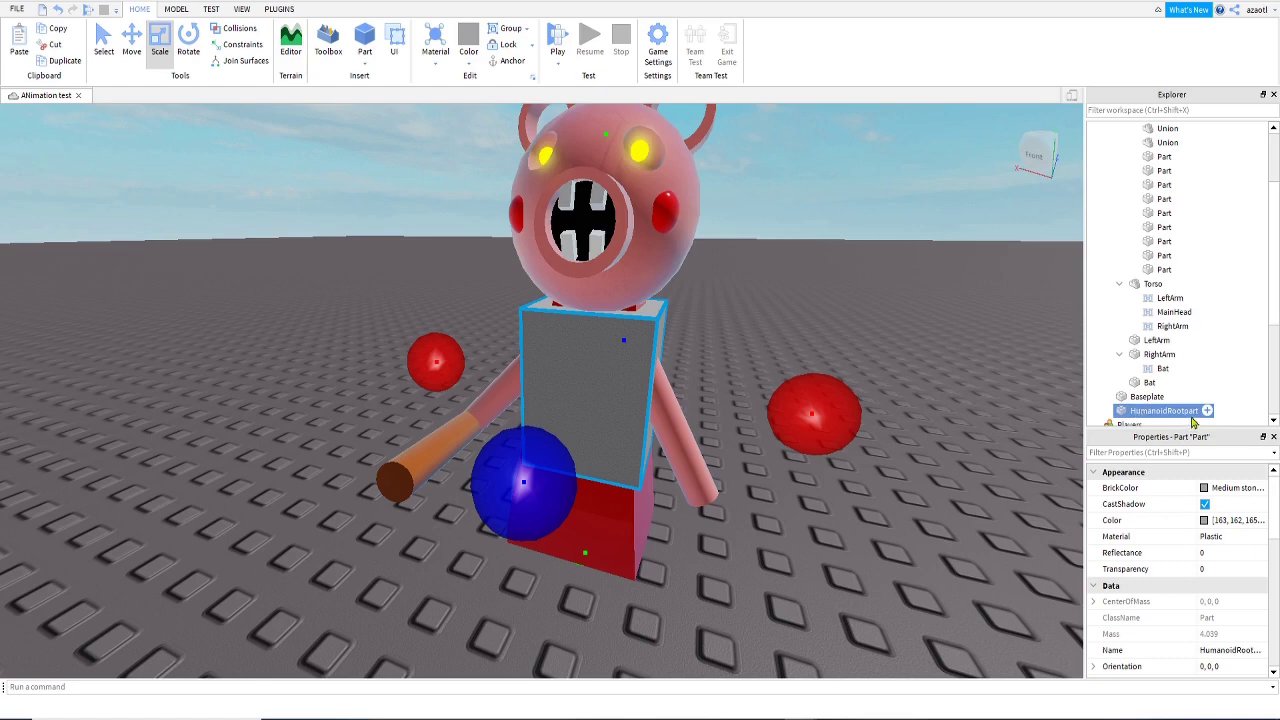
pyautogui.doubleClick(1190, 413)
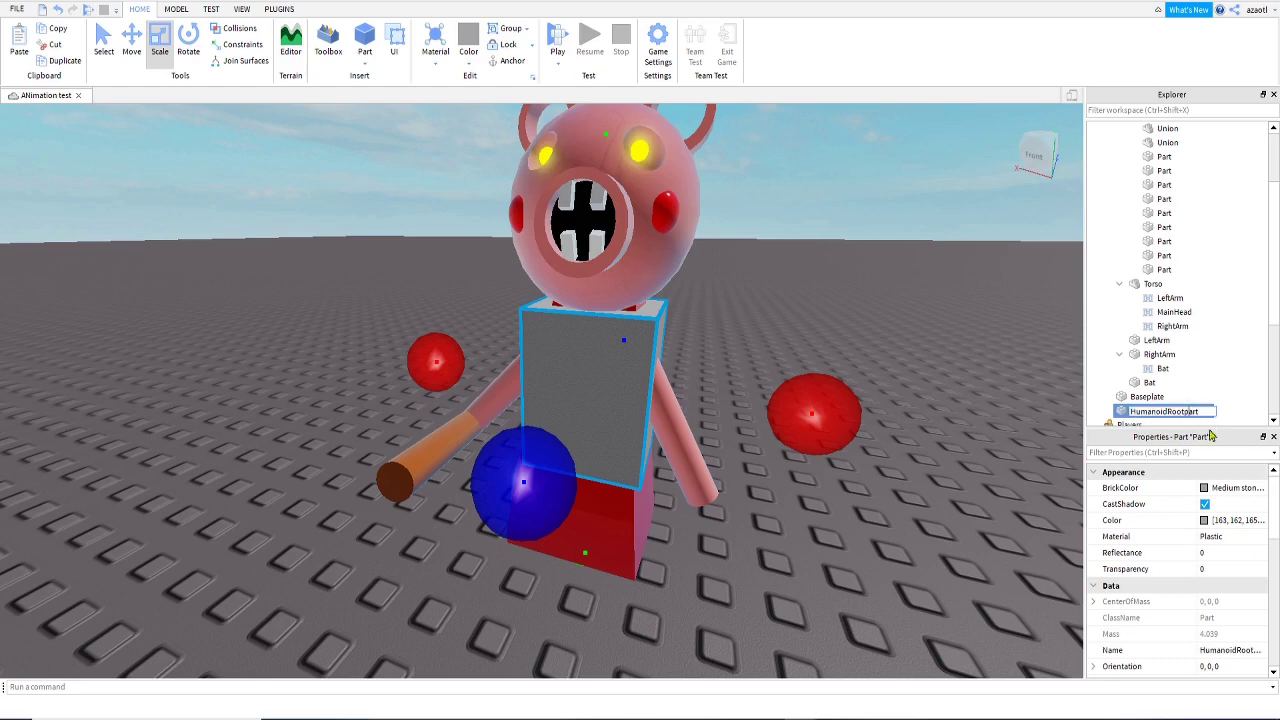
pyautogui.press('Return')
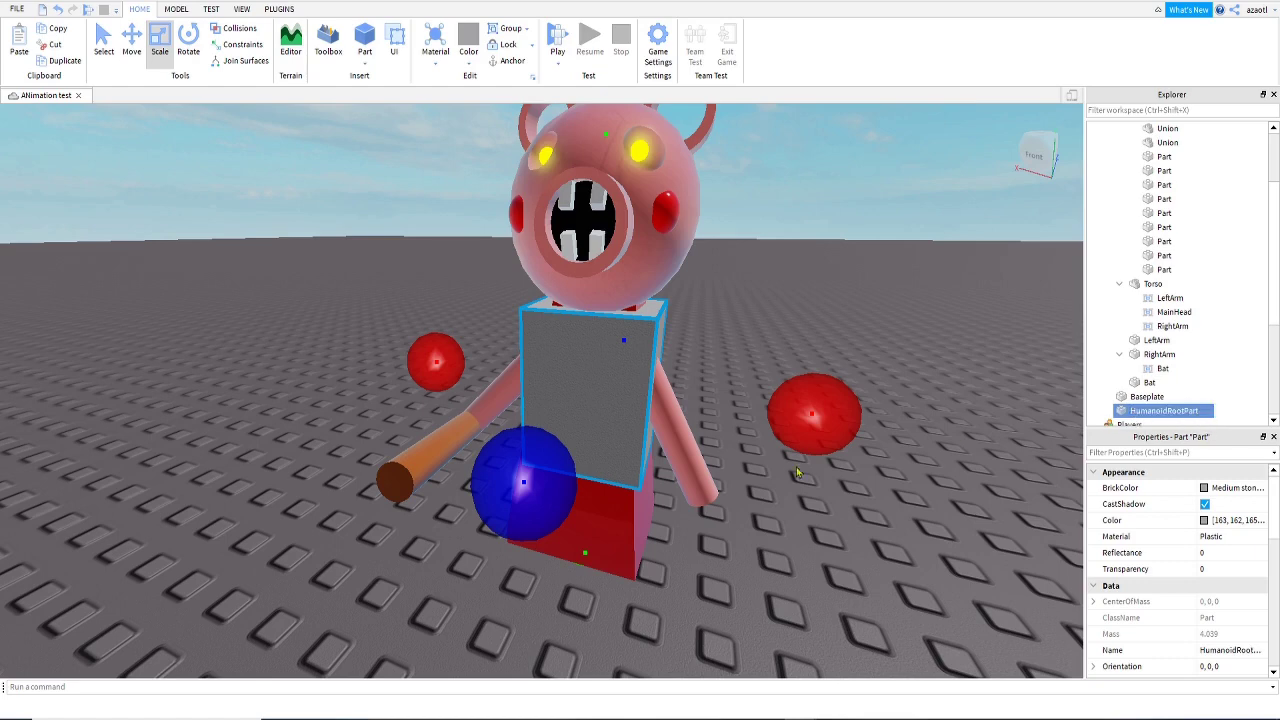
# - Move HumanoidRootPart into the PiggyFreak model and set it to Anchored
pyautogui.press('d')
pyautogui.moveTo(866, 471); pyautogui.dragTo(866, 471, button='right')
pyautogui.press('a')
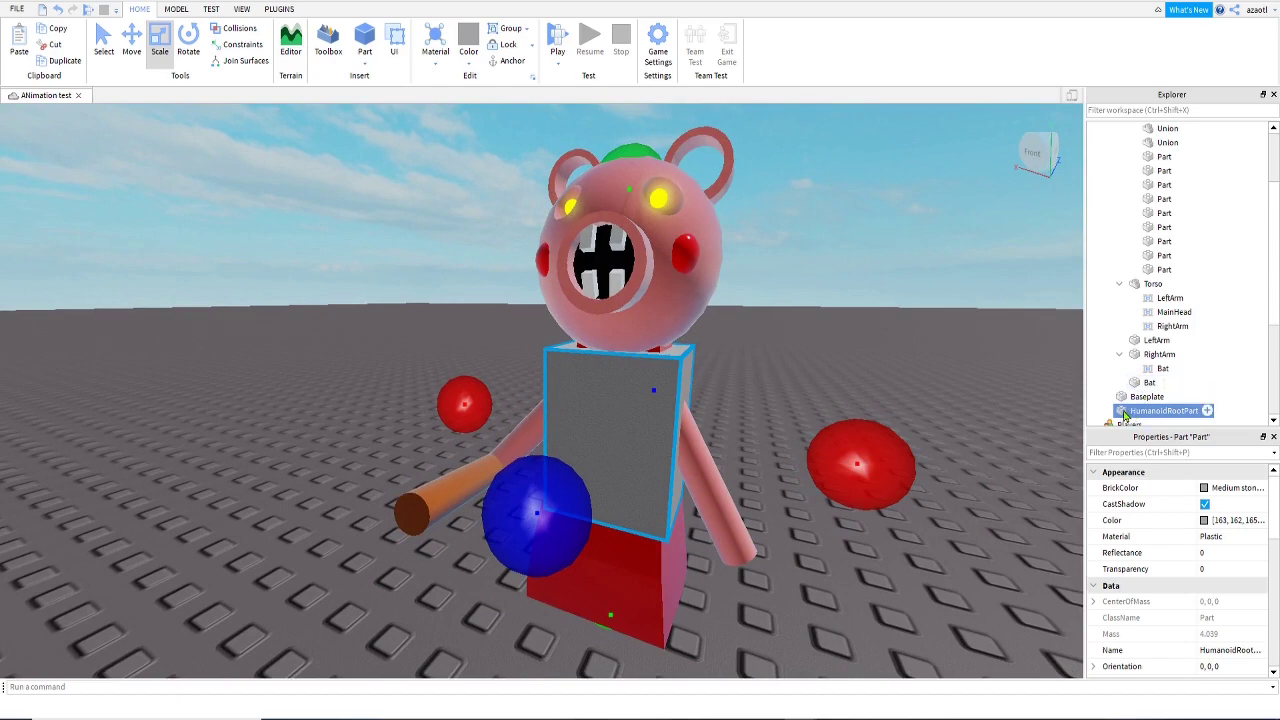
pyautogui.moveTo(1123, 415); pyautogui.dragTo(1165, 172)
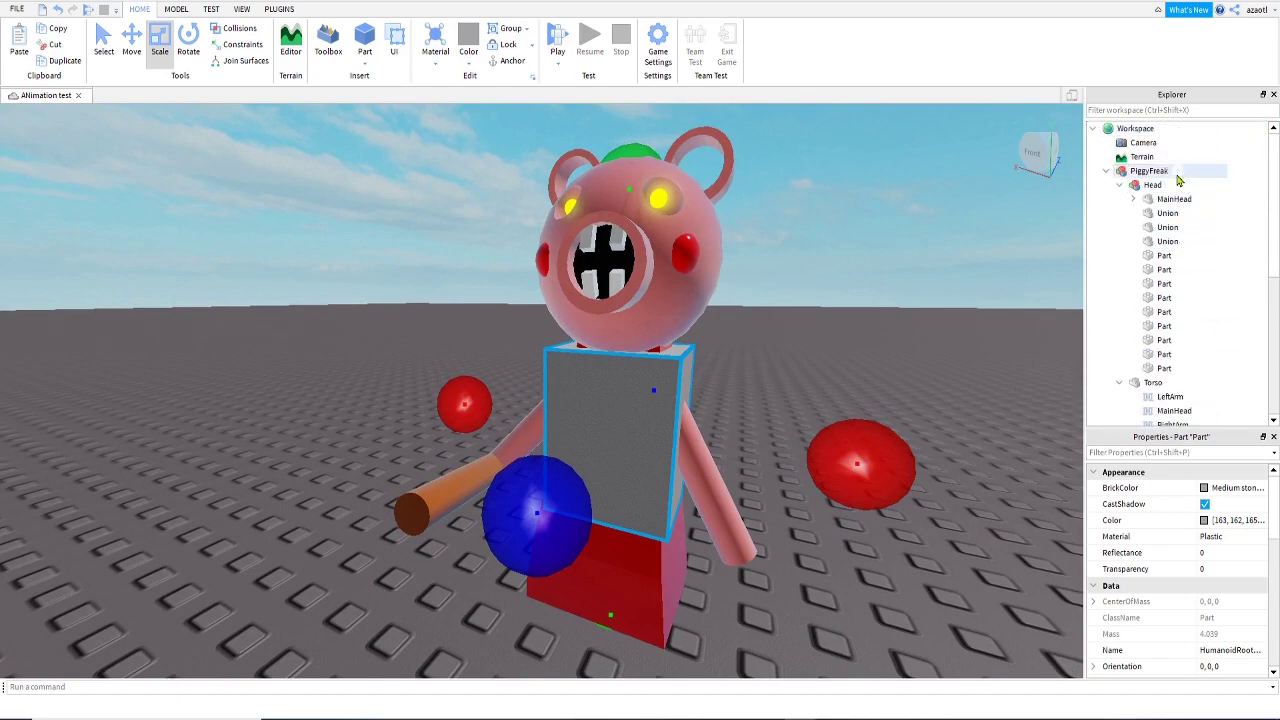
pyautogui.scroll(-4, 1228, 592)
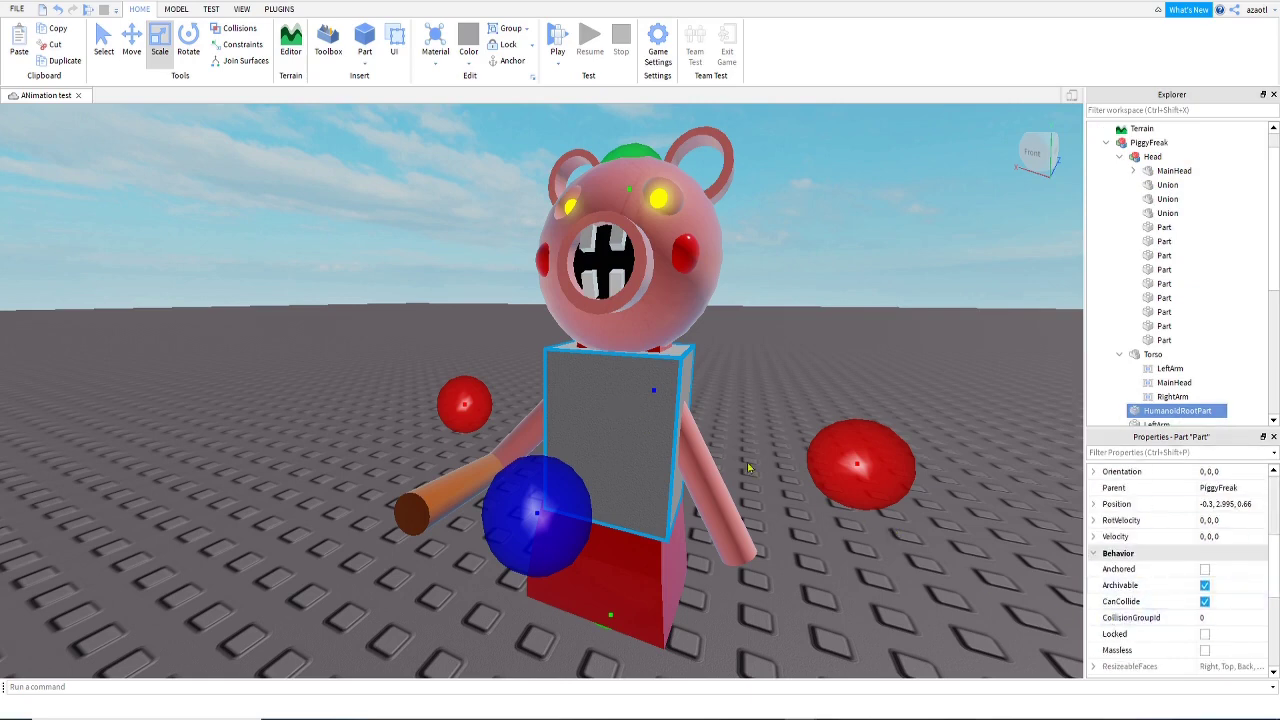
pyautogui.click(1205, 570)
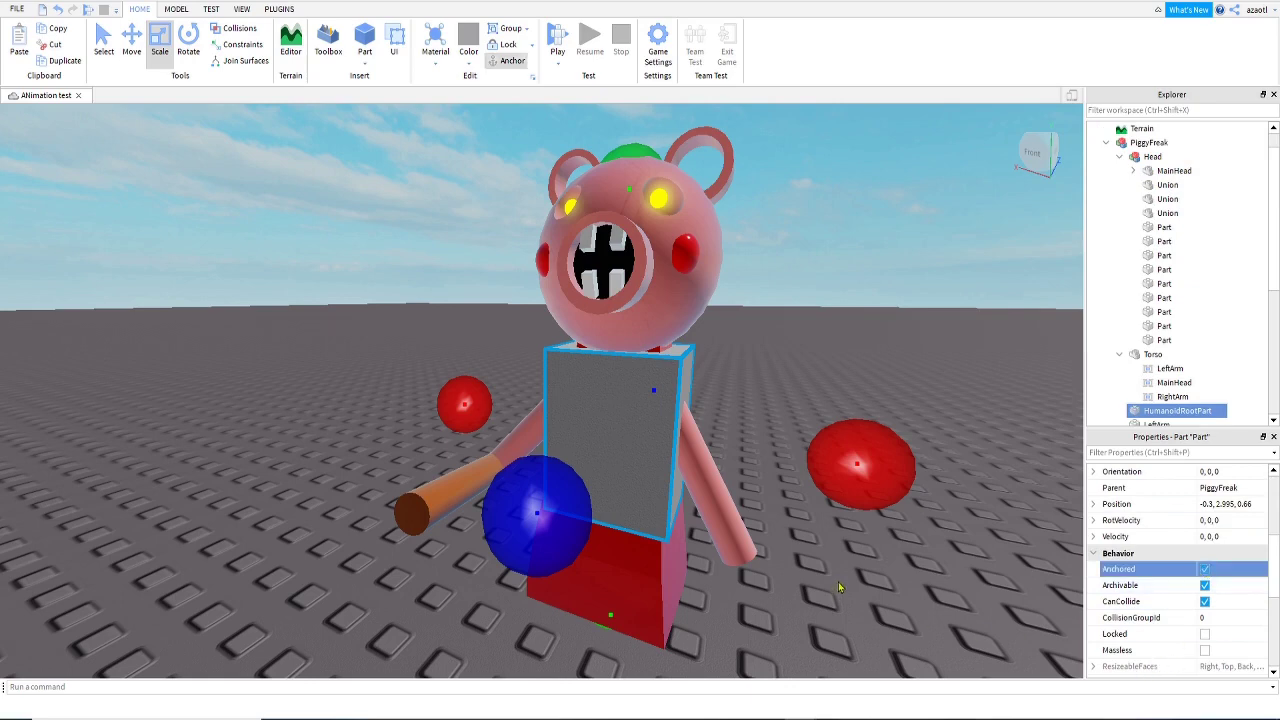
# - Make HumanoidRootPart invisible by setting its Transparency to 1
pyautogui.moveTo(838, 582); pyautogui.dragTo(838, 582, button='right')
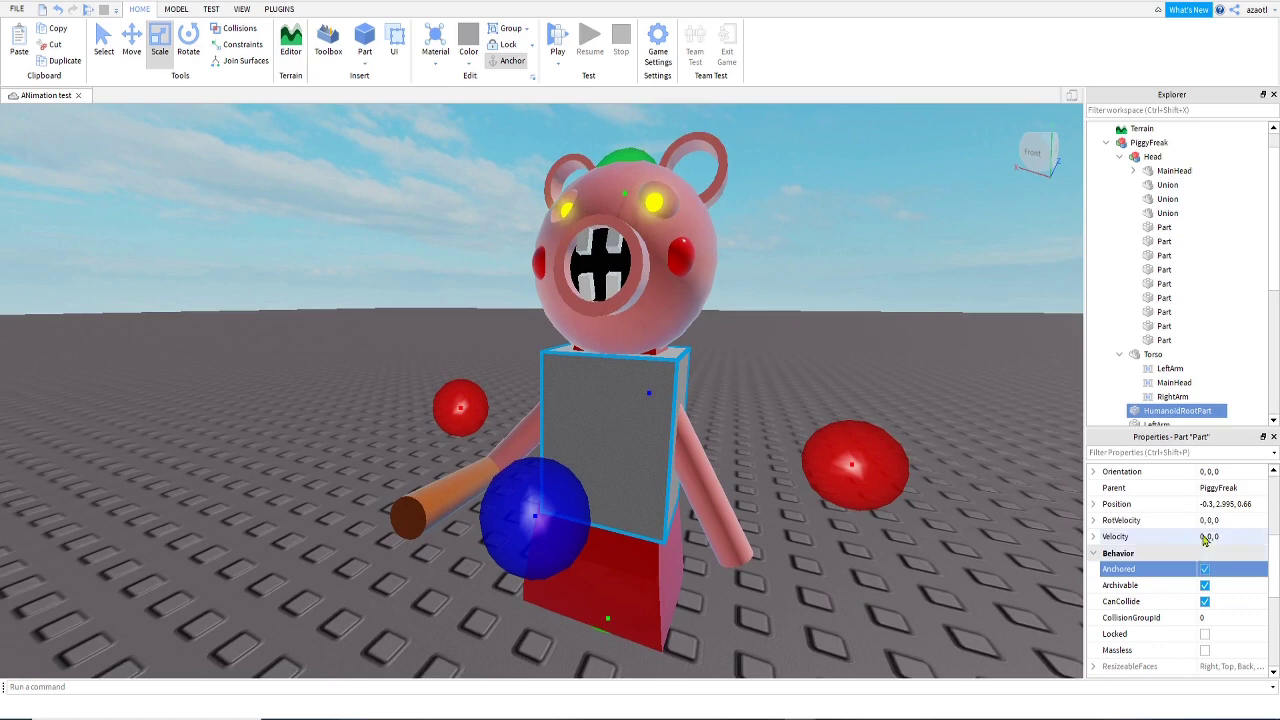
pyautogui.scroll(4, 1200, 560)
pyautogui.click(1230, 571)
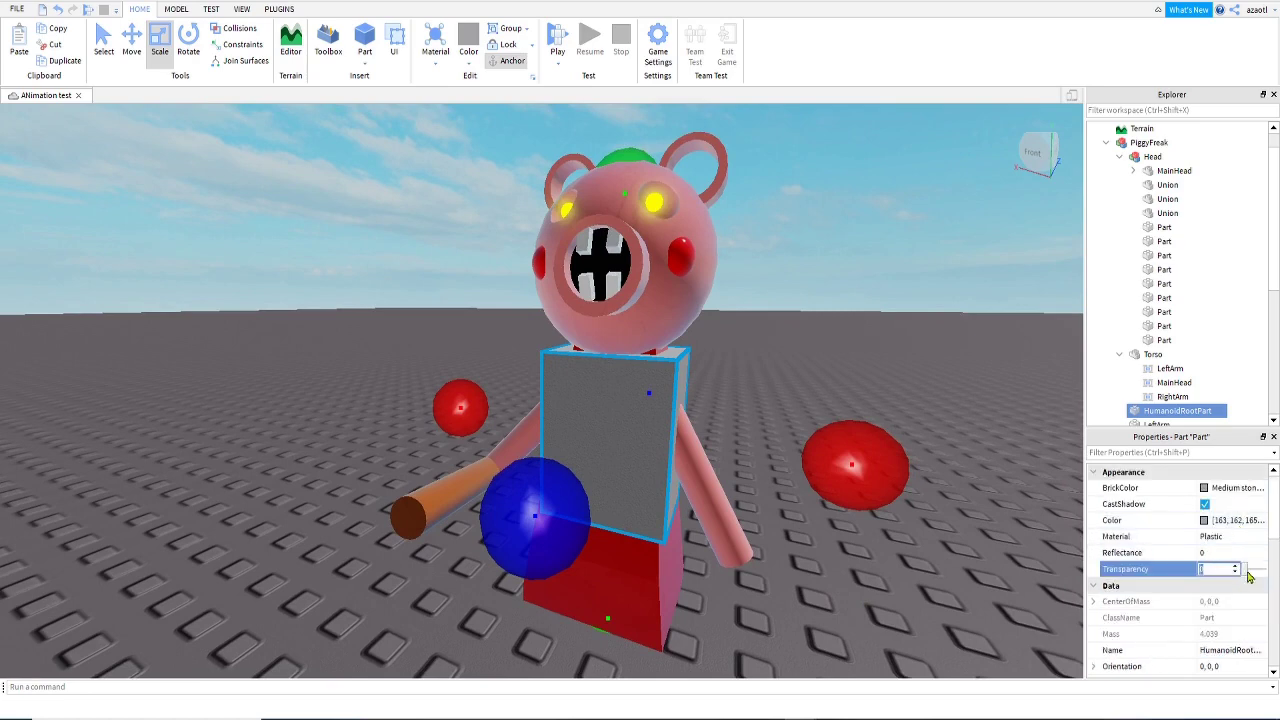
pyautogui.moveTo(1247, 570); pyautogui.dragTo(1279, 572)
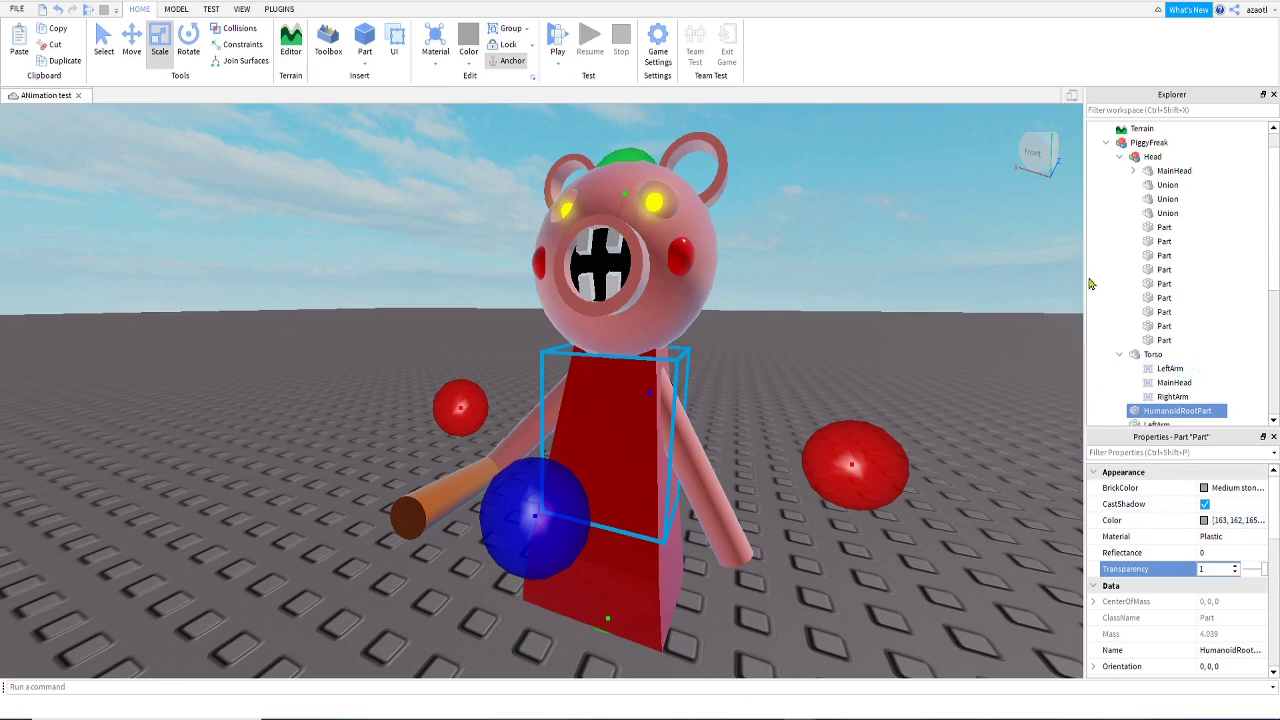
# - Set the PrimaryPart of the PiggyFreak model to HumanoidRootPart
pyautogui.click(1148, 143)
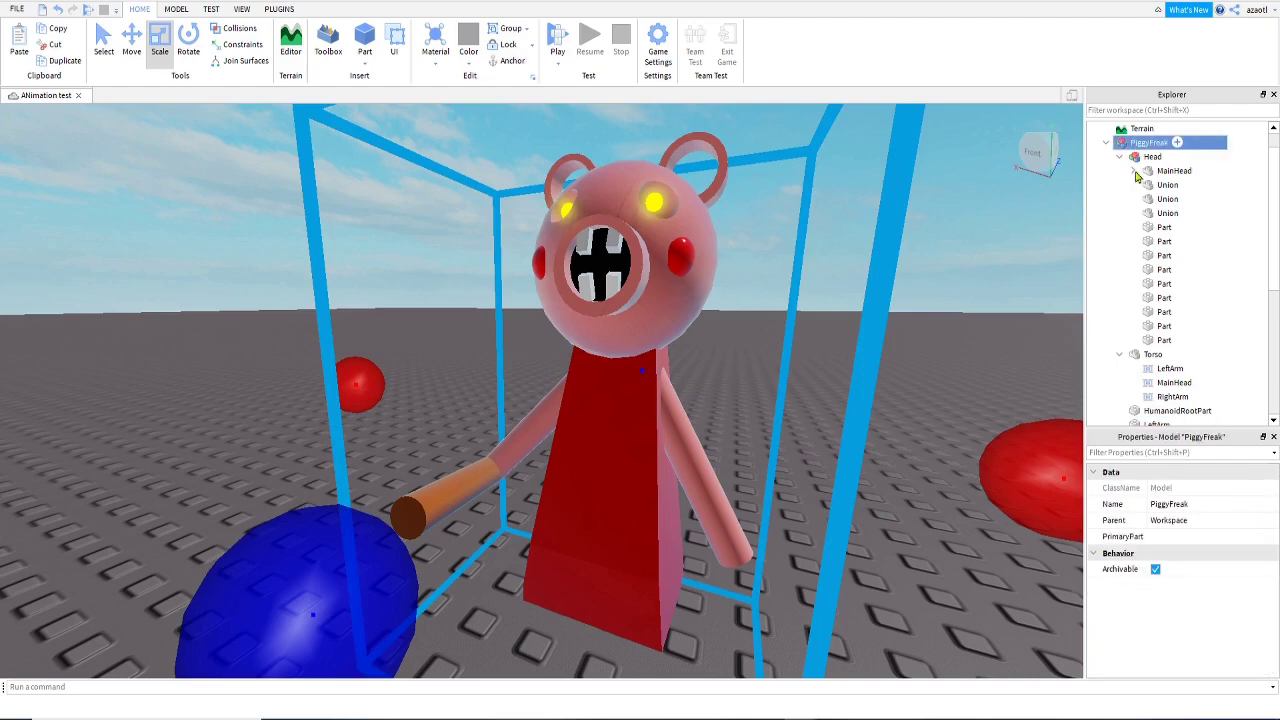
pyautogui.click(1165, 537)
pyautogui.click(1165, 413)
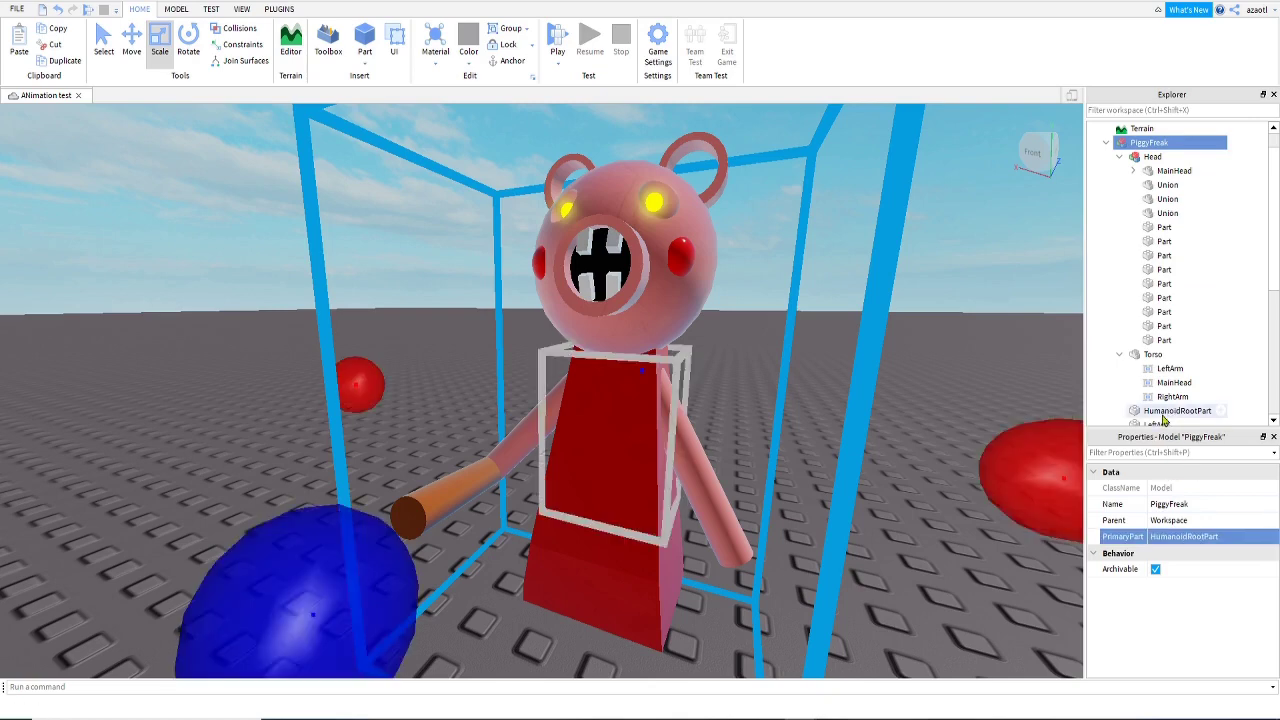
pyautogui.click(943, 612)
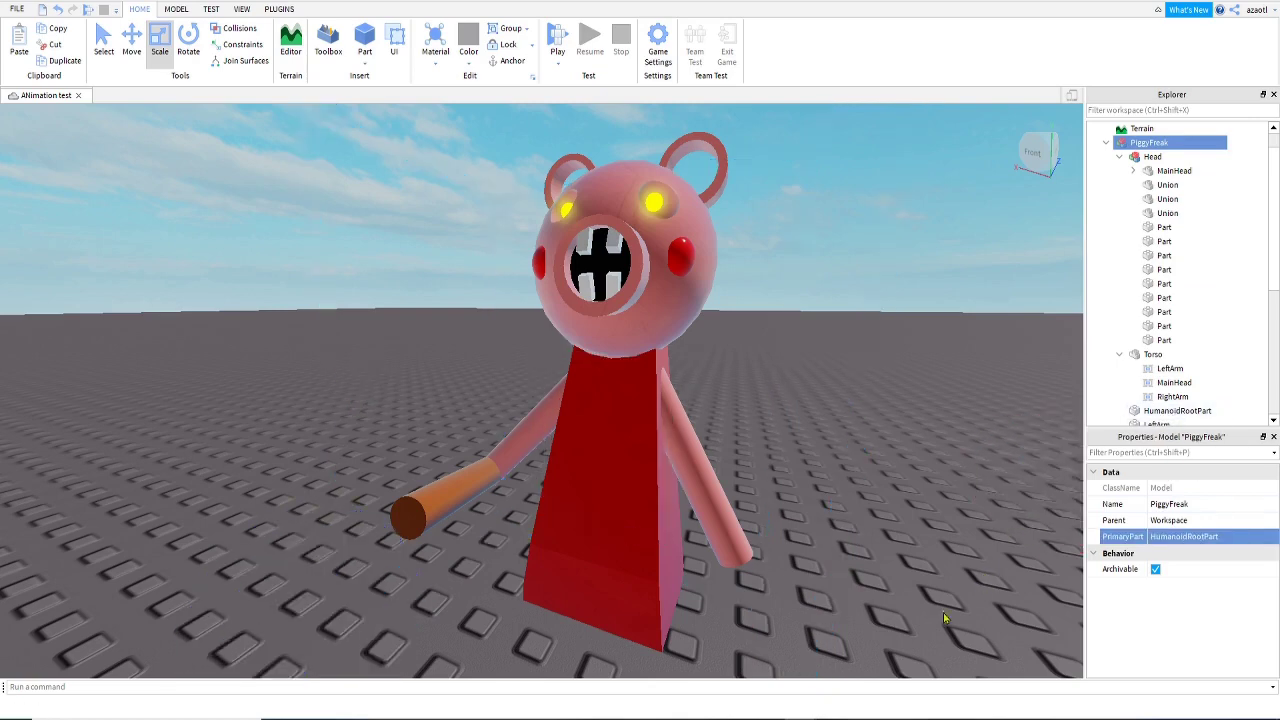
# - Join the Torso in place to HumanoidRootPart as an animatable joint with Easy Weld, and close the plugin
pyautogui.click(1165, 411)
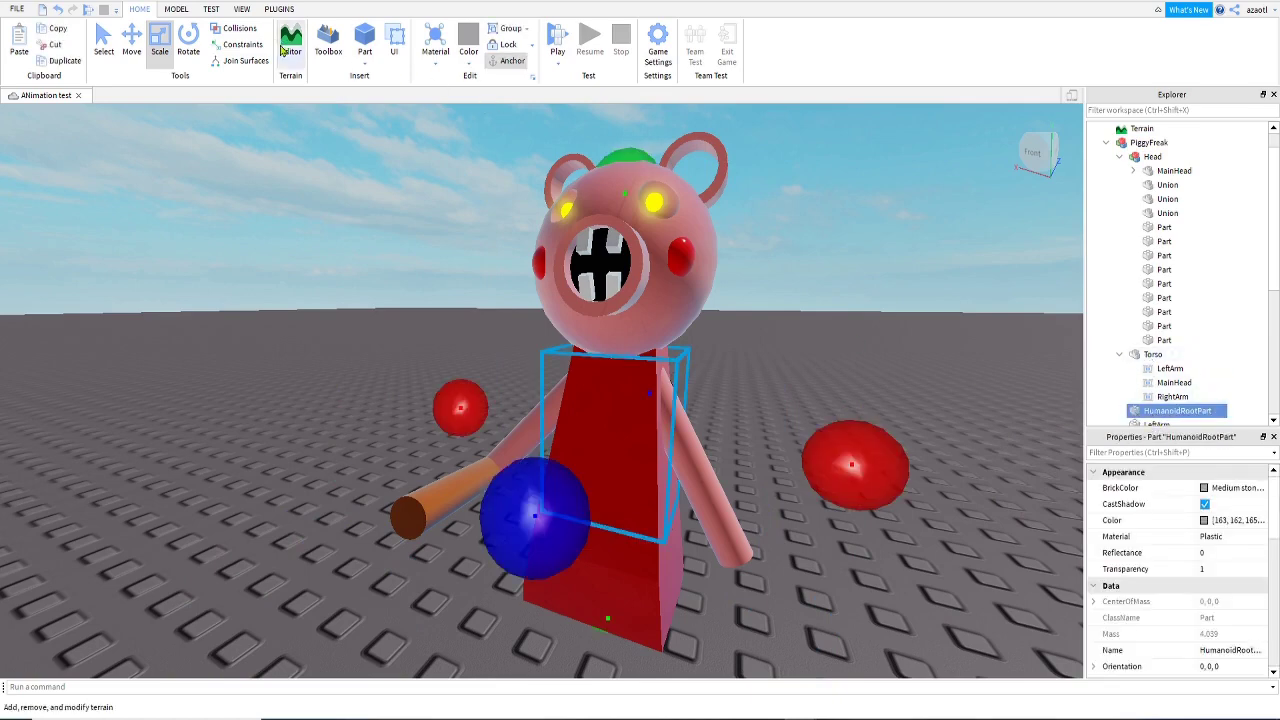
pyautogui.click(278, 10)
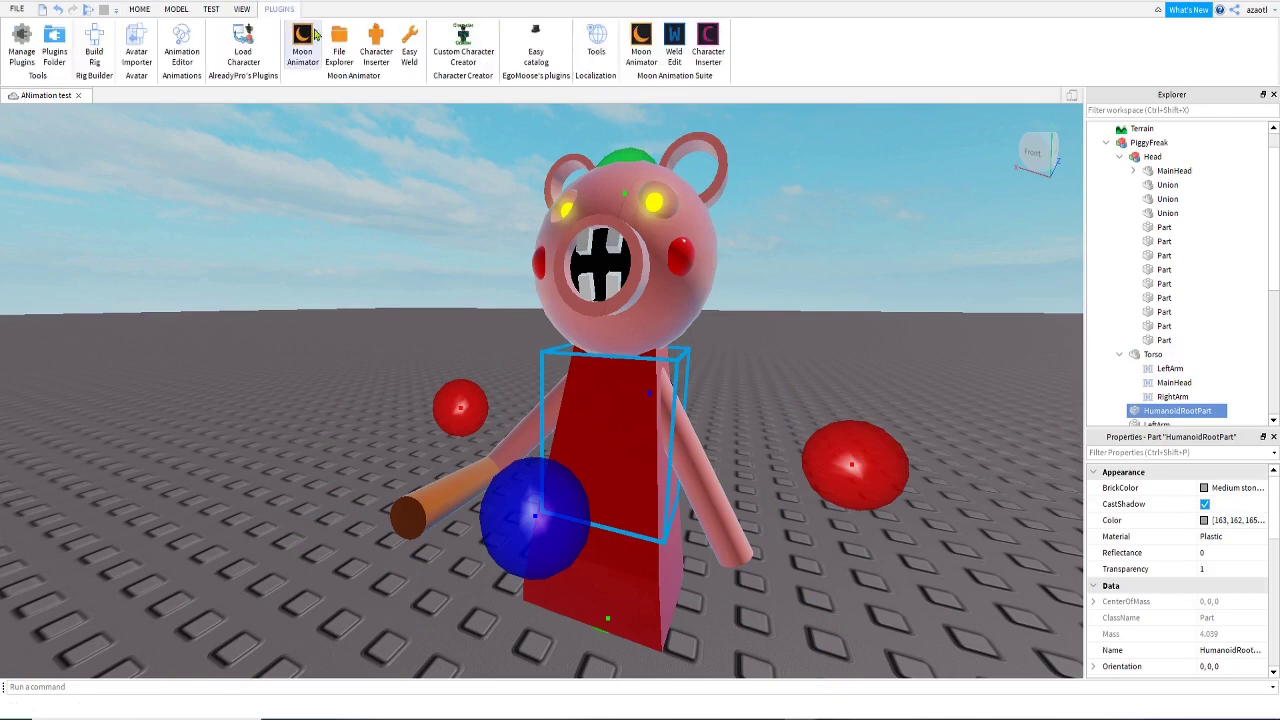
pyautogui.click(409, 45)
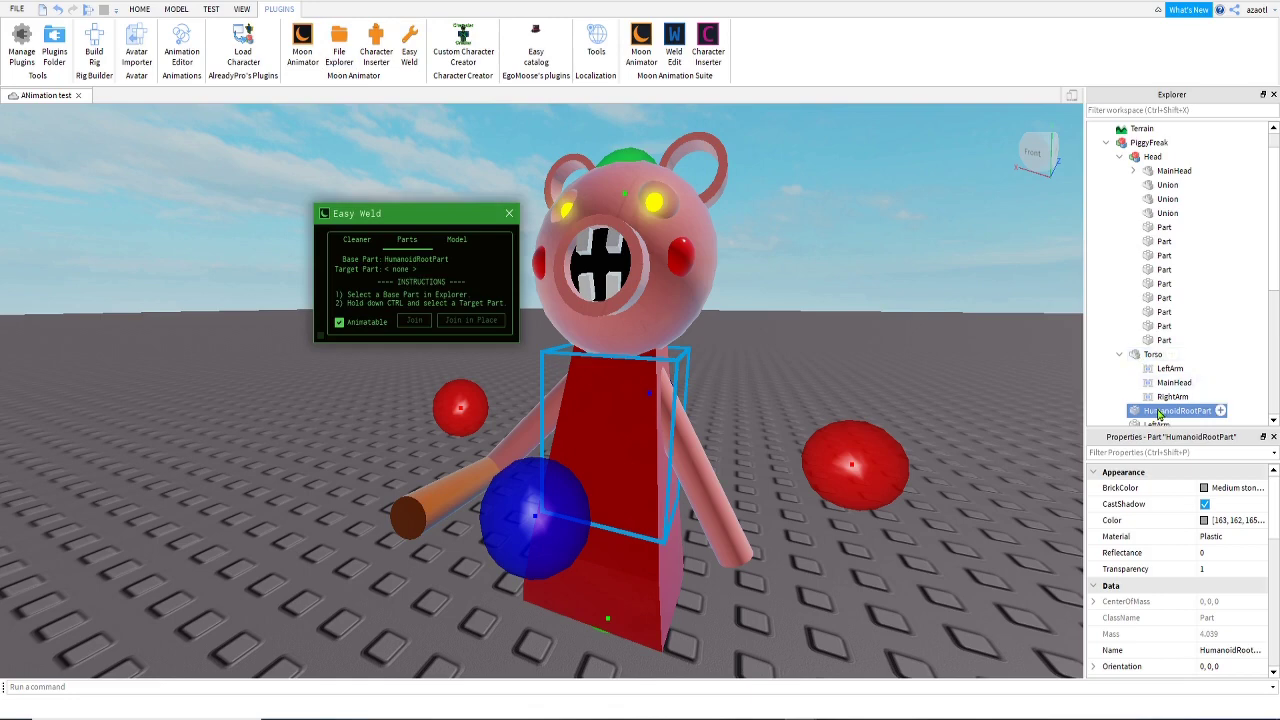
pyautogui.keyDown('ctrl'); pyautogui.click(1153, 354); pyautogui.keyUp('ctrl')
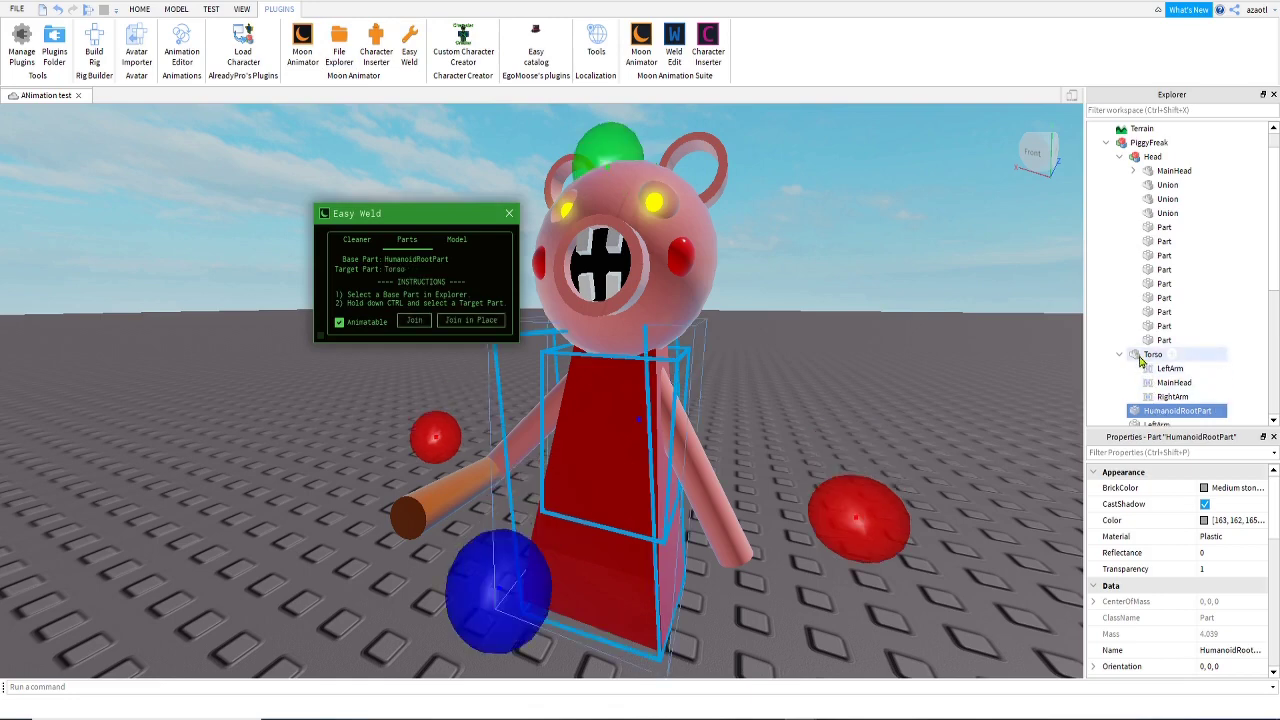
pyautogui.click(471, 321)
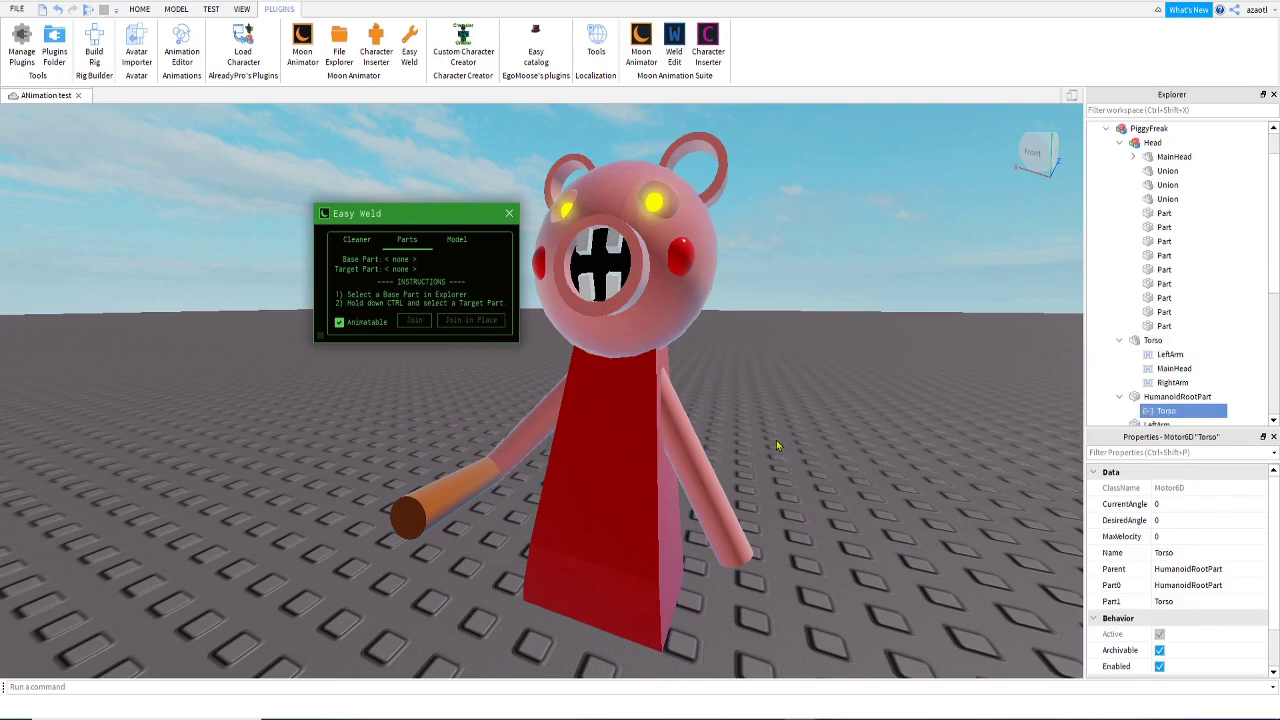
pyautogui.click(510, 216)
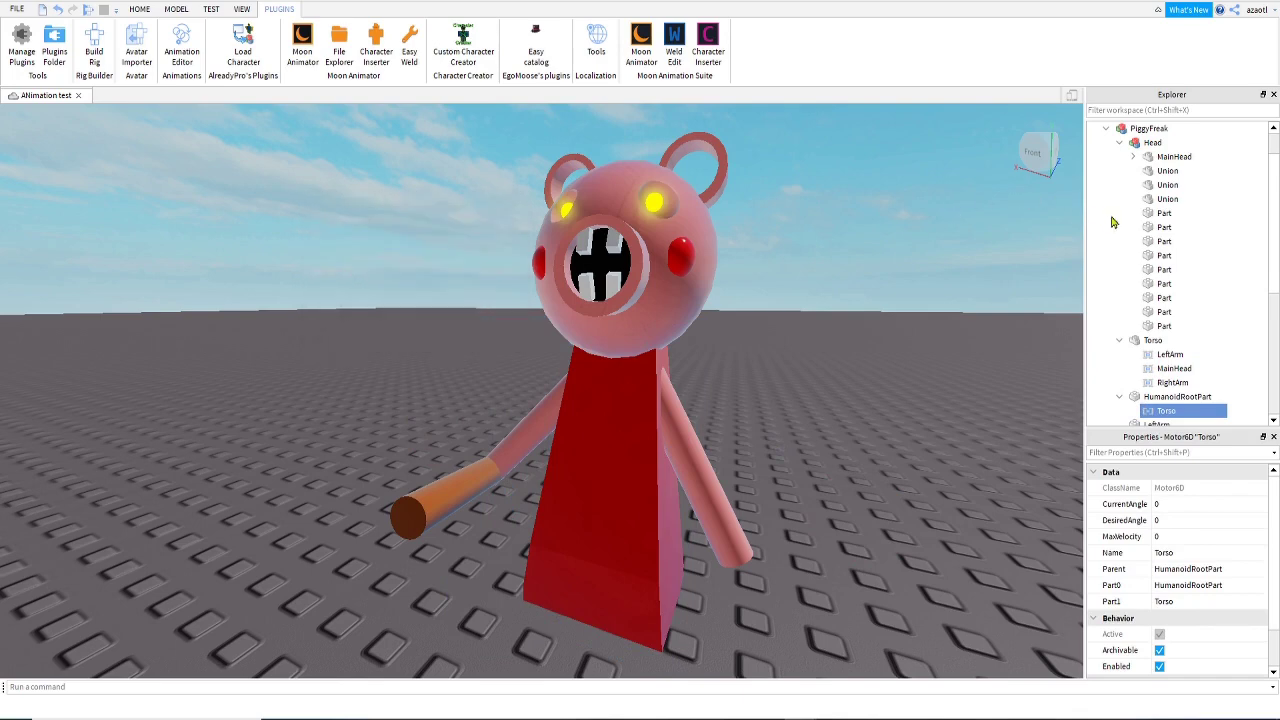
# - Insert a Humanoid object into the PiggyFreak model
pyautogui.click(1142, 130)
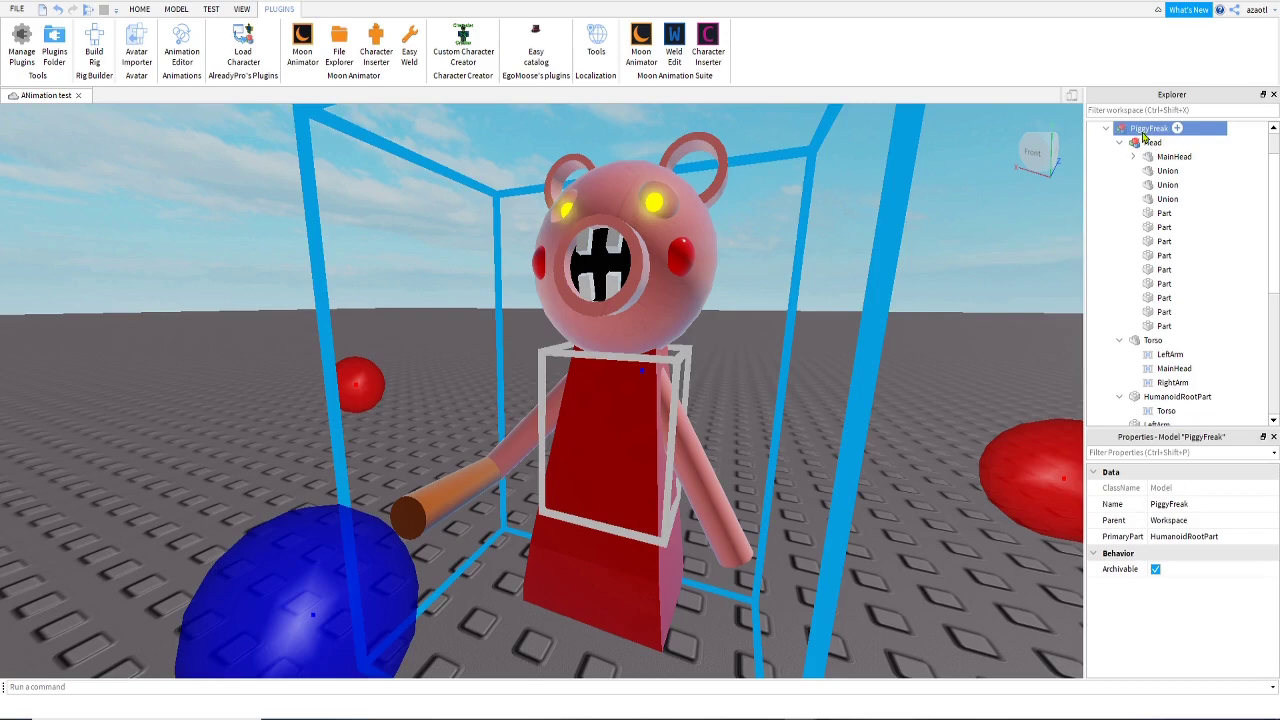
pyautogui.click(1178, 130)
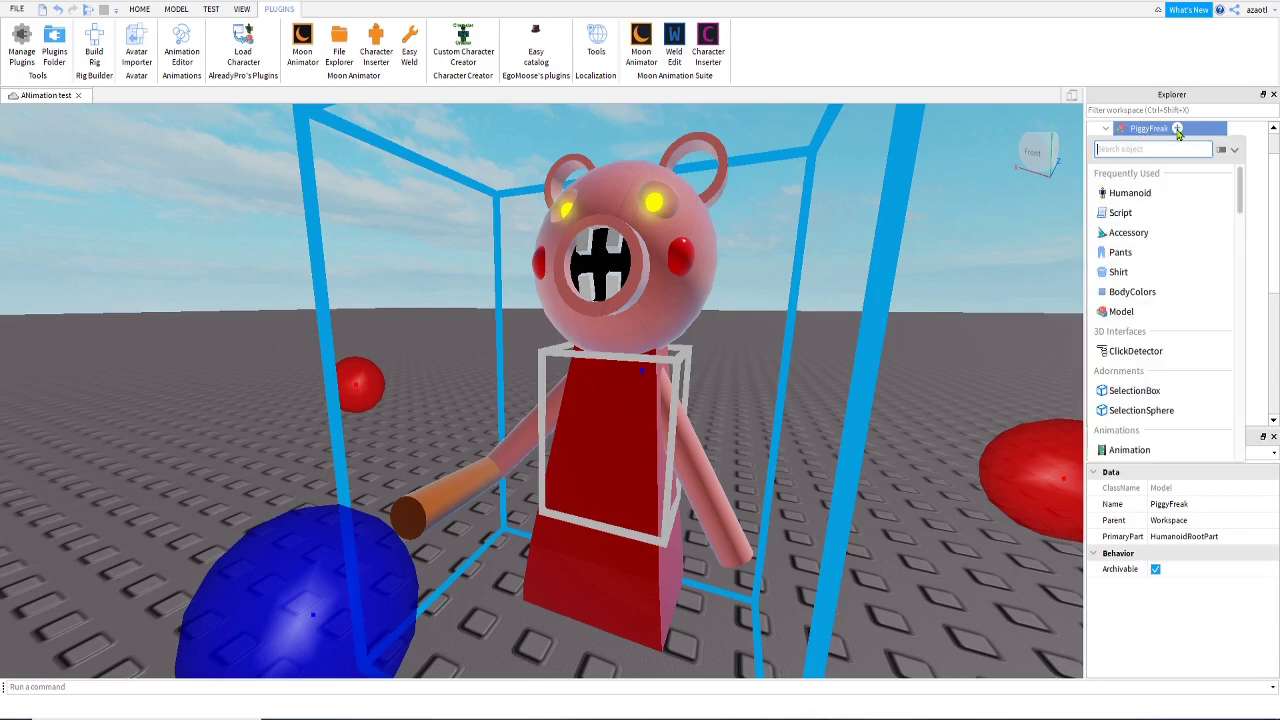
pyautogui.click(1132, 194)
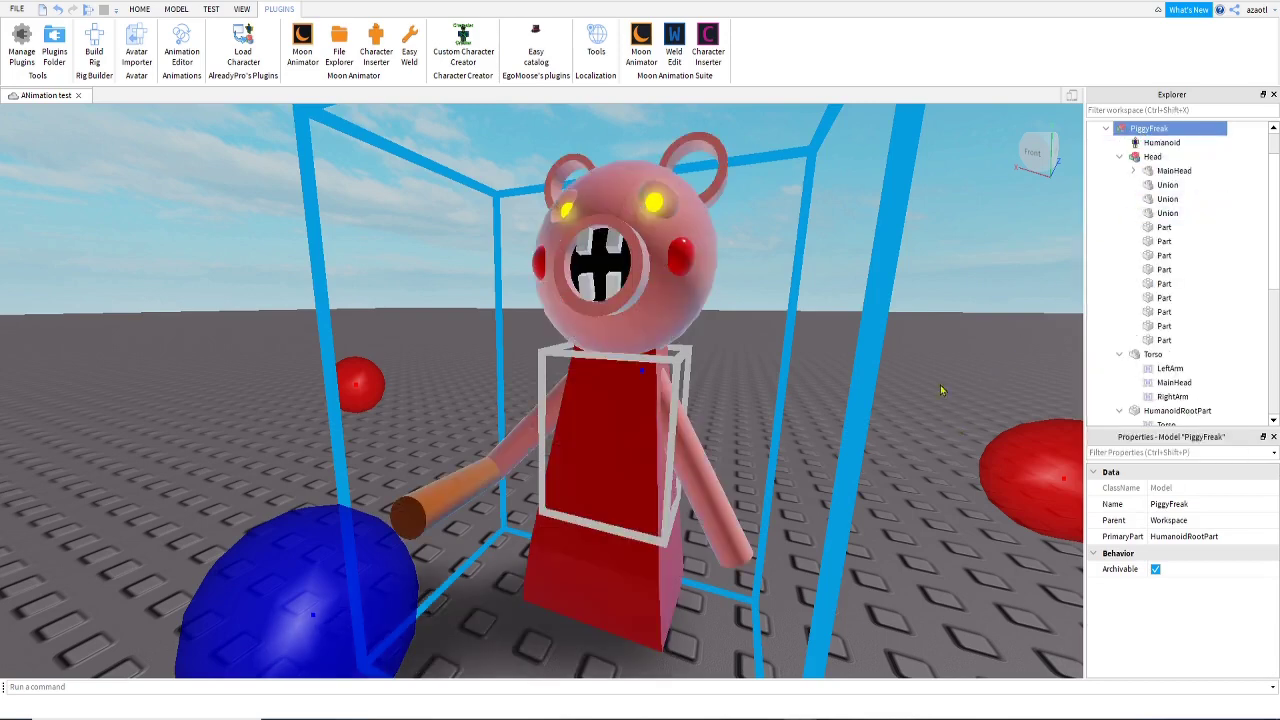
# - Load the PiggyFreak rig in the Animation Editor and create an animation with the name Untitled Animation Clip
pyautogui.moveTo(963, 316); pyautogui.dragTo(961, 316, button='right')
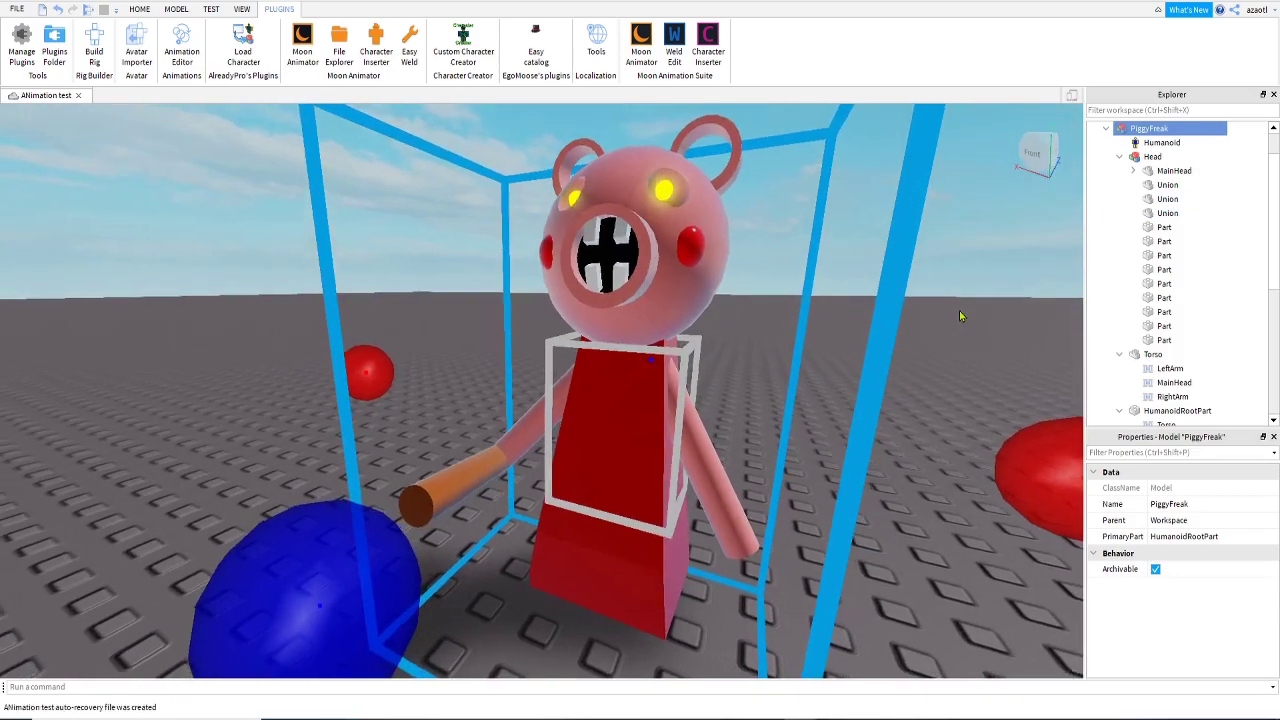
pyautogui.scroll(-1, 961, 316)
pyautogui.scroll(-1, 959, 316)
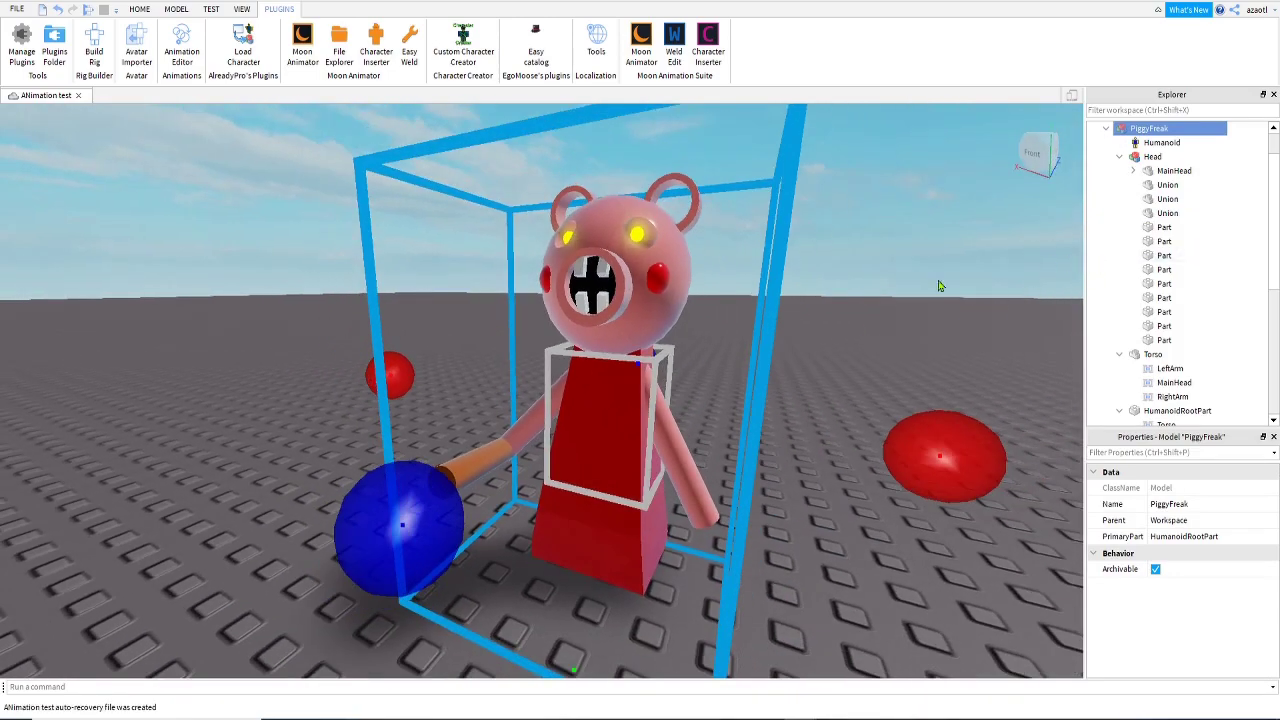
pyautogui.moveTo(874, 322); pyautogui.dragTo(884, 324, button='right')
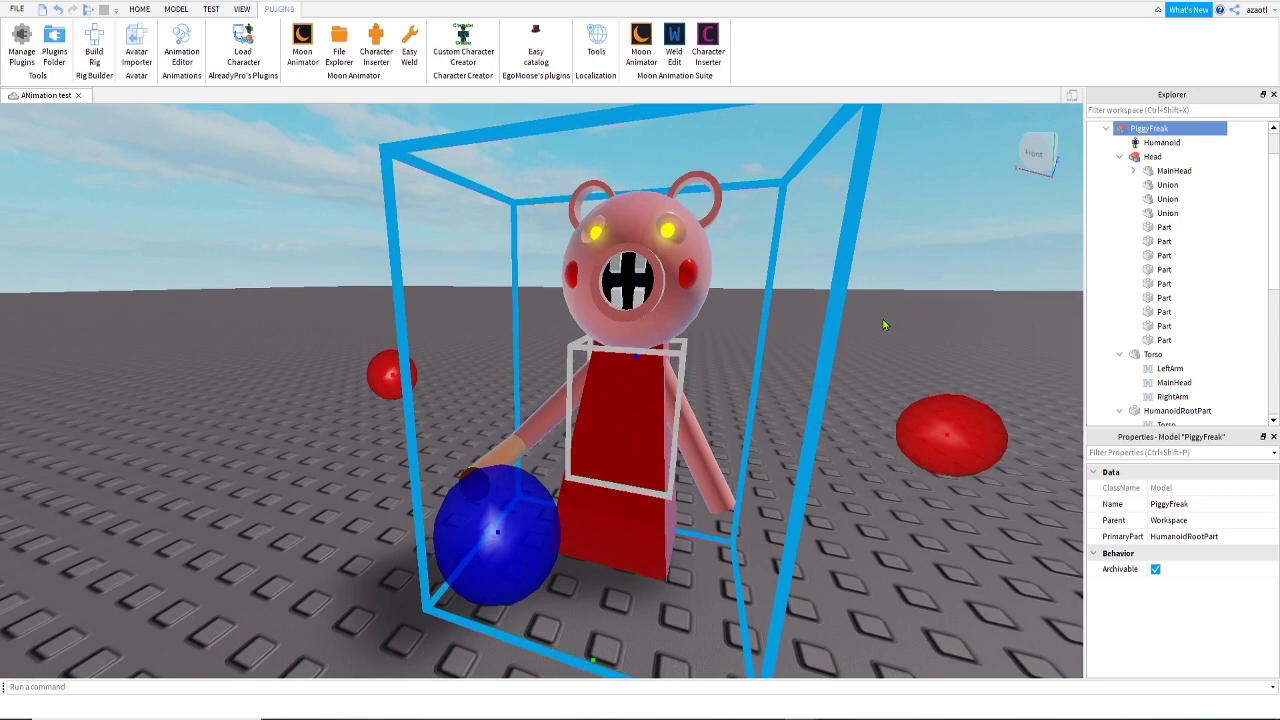
pyautogui.click(177, 45)
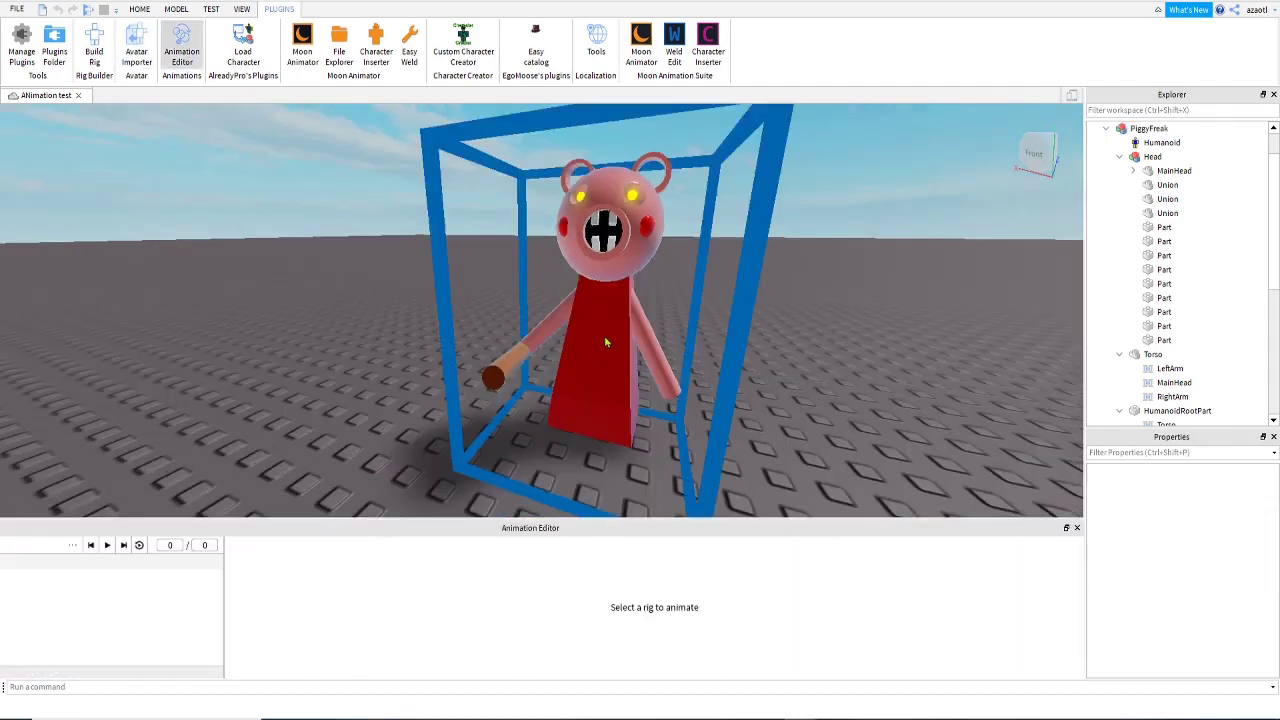
pyautogui.click(604, 337)
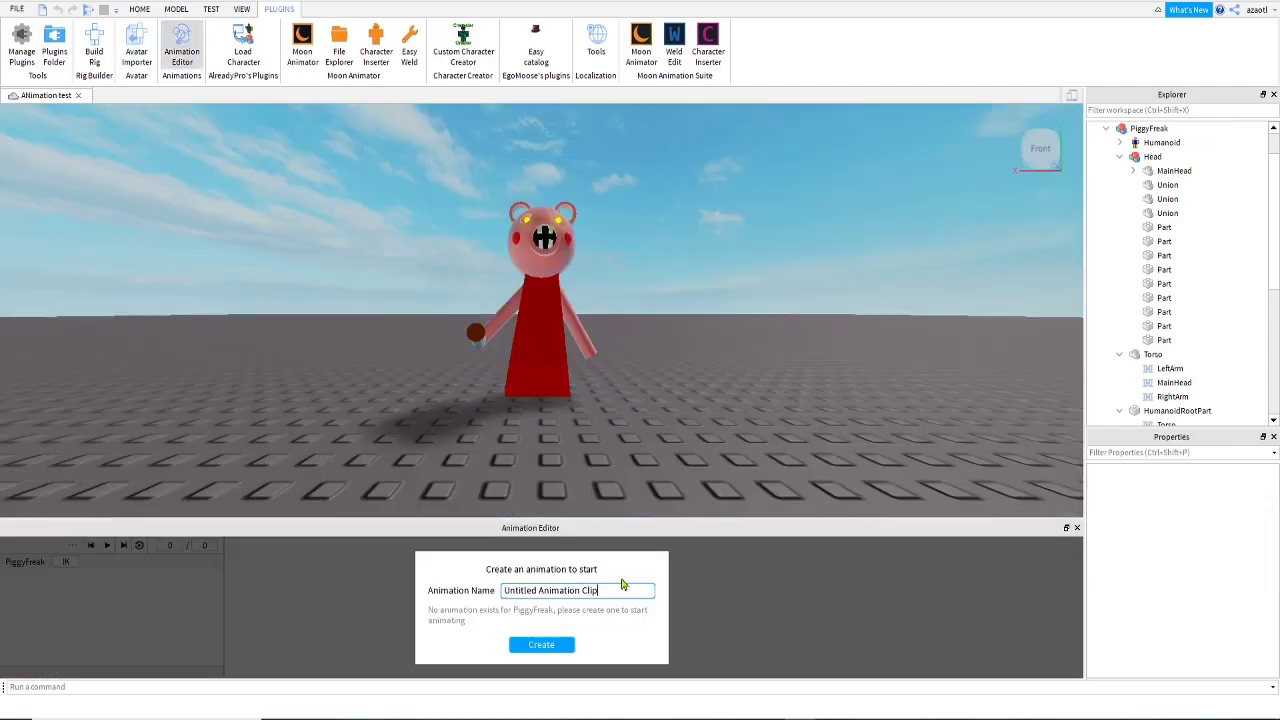
pyautogui.click(541, 644)
# - Test the joints by rotating the left arm, the head and the bat at frame 0
pyautogui.moveTo(737, 380); pyautogui.dragTo(632, 343, button='right')
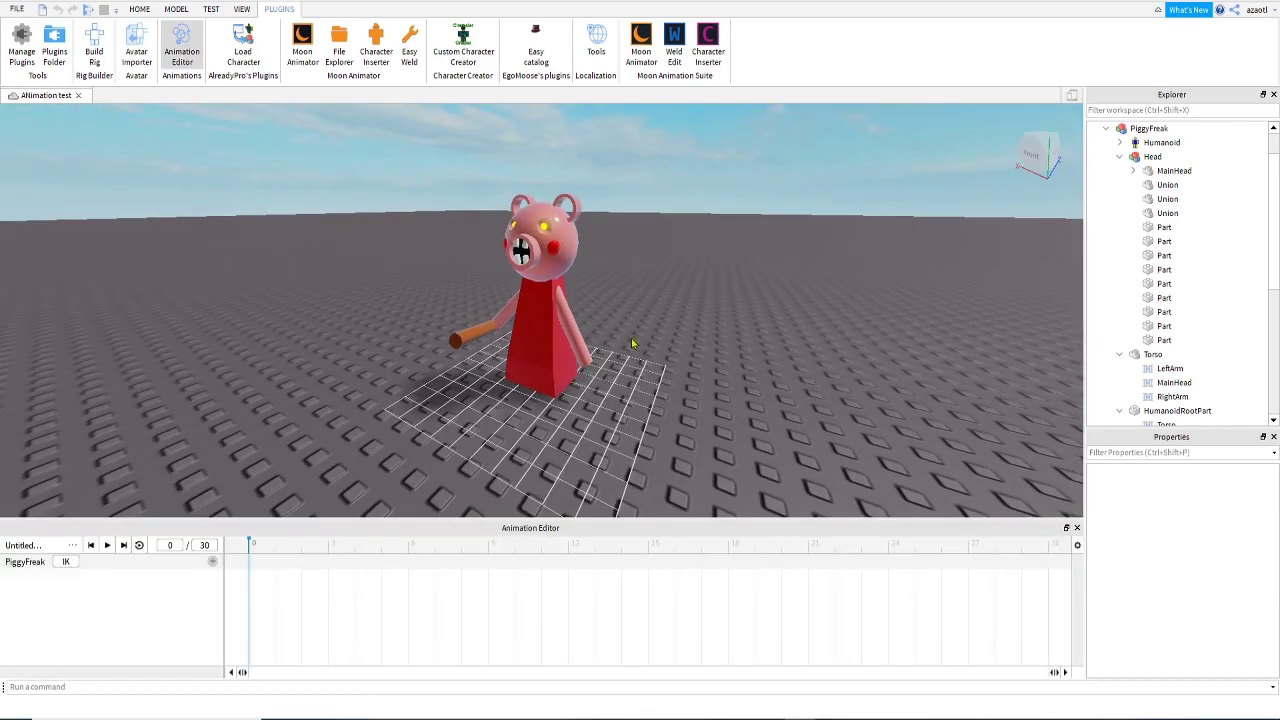
pyautogui.click(567, 318)
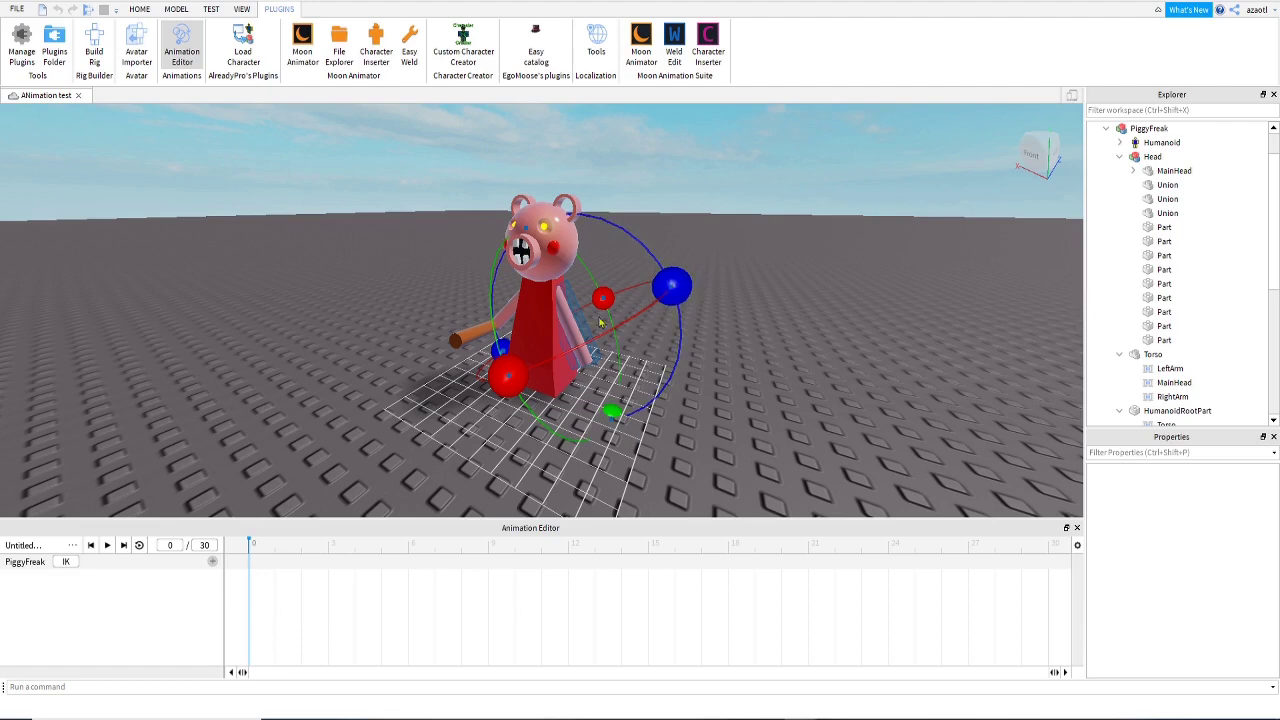
pyautogui.moveTo(612, 410); pyautogui.dragTo(470, 270)
pyautogui.moveTo(519, 396)
pyautogui.mouseDown()
pyautogui.moveTo(490, 300)
pyautogui.moveTo(508, 378)
pyautogui.mouseUp()
pyautogui.click(561, 262)
pyautogui.moveTo(445, 266); pyautogui.dragTo(514, 308)
pyautogui.click(474, 341)
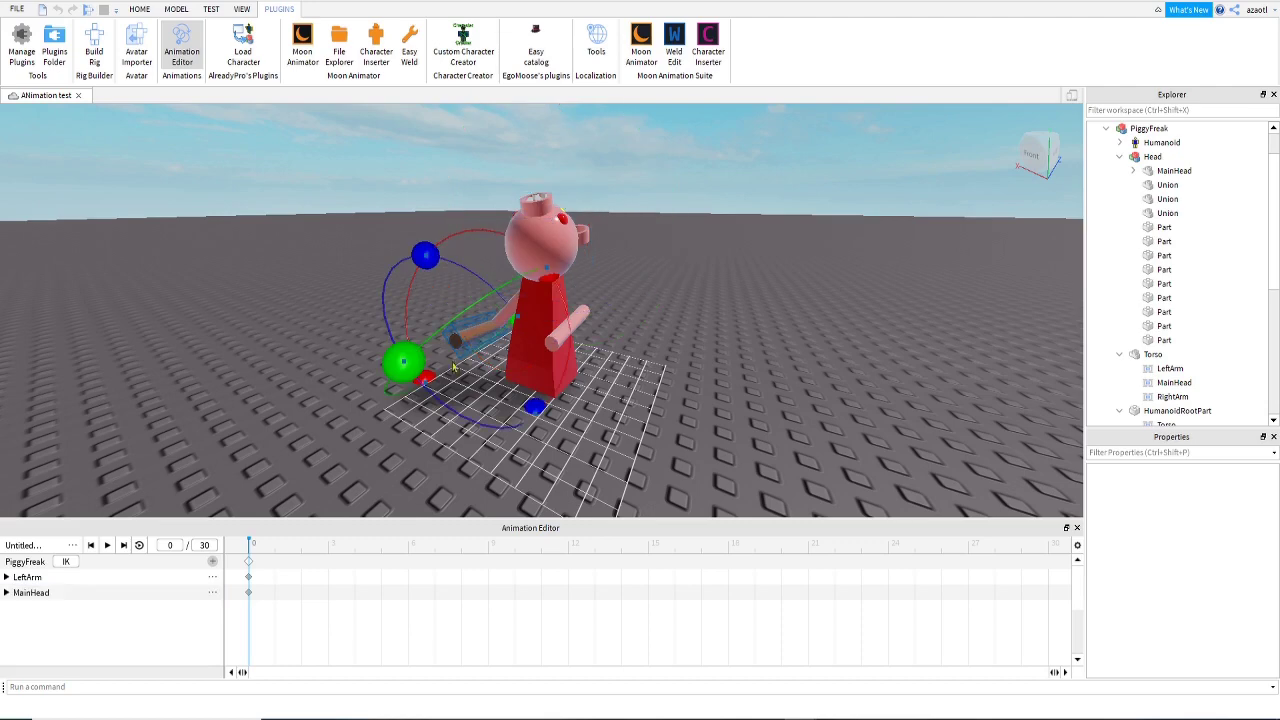
pyautogui.moveTo(425, 255); pyautogui.dragTo(507, 341)
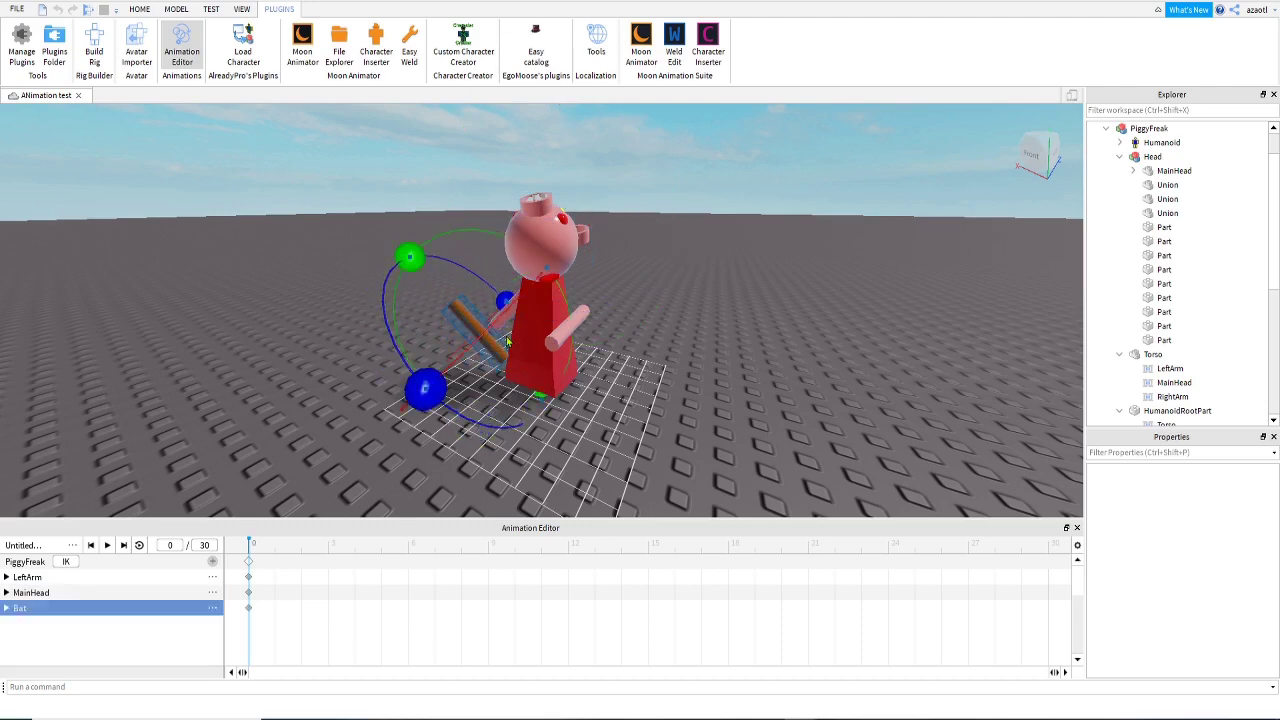
# - Undo the test rotations of the bat, head and left arm
pyautogui.hotkey('ctrl', 'z')
pyautogui.hotkey('ctrl', 'z')
pyautogui.hotkey('ctrl', 'z')
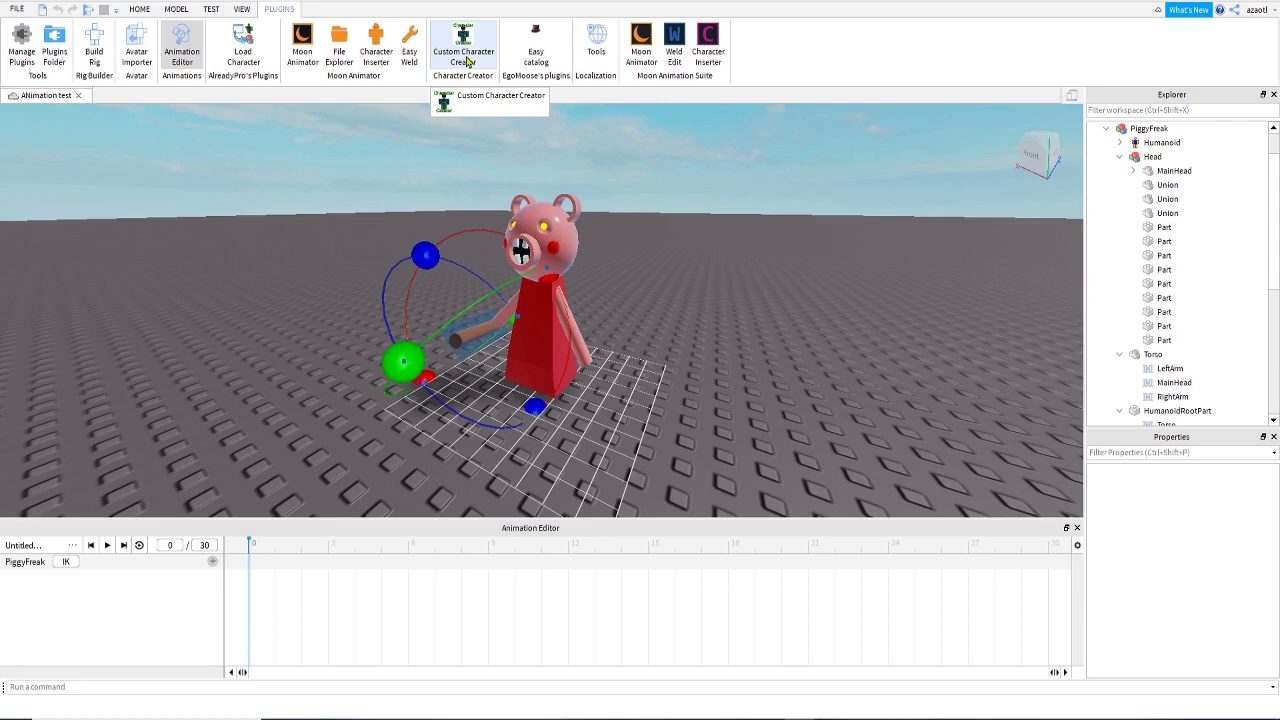
# - Close the Animation Editor and load the PiggyFreak model for editing in the Custom Character Creator
pyautogui.click(181, 52)
pyautogui.click(463, 50)
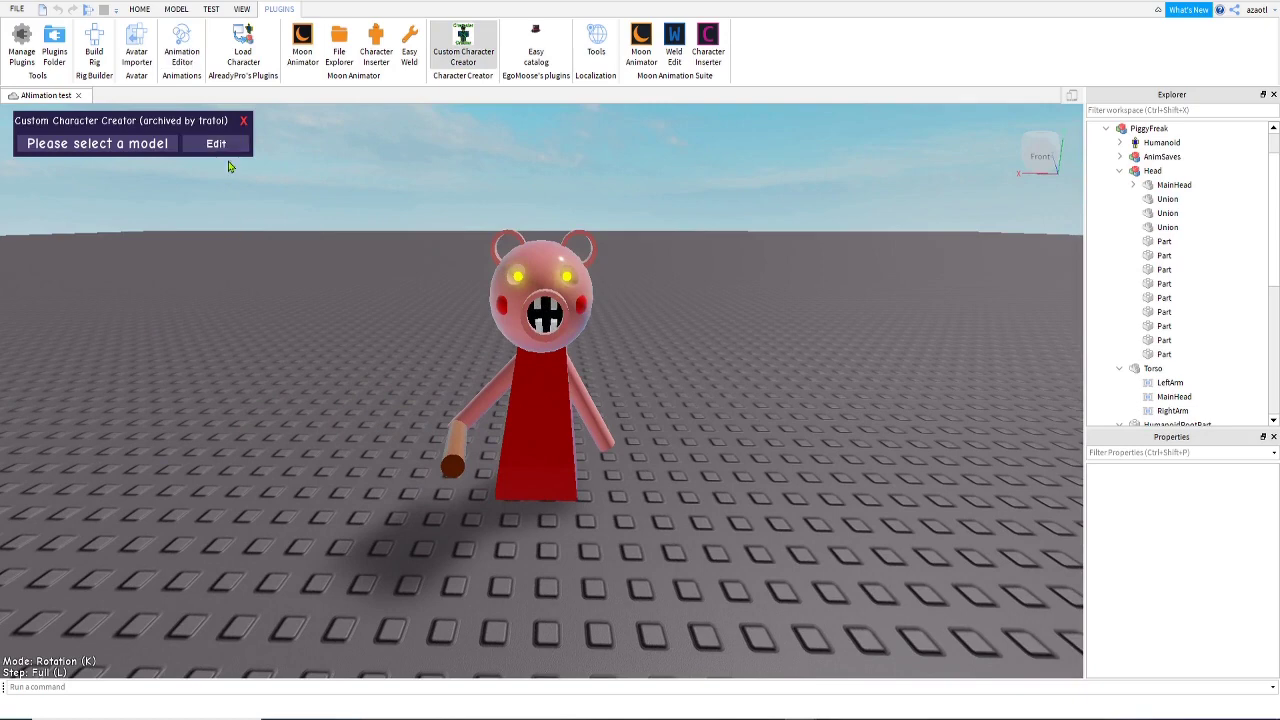
pyautogui.click(1148, 128)
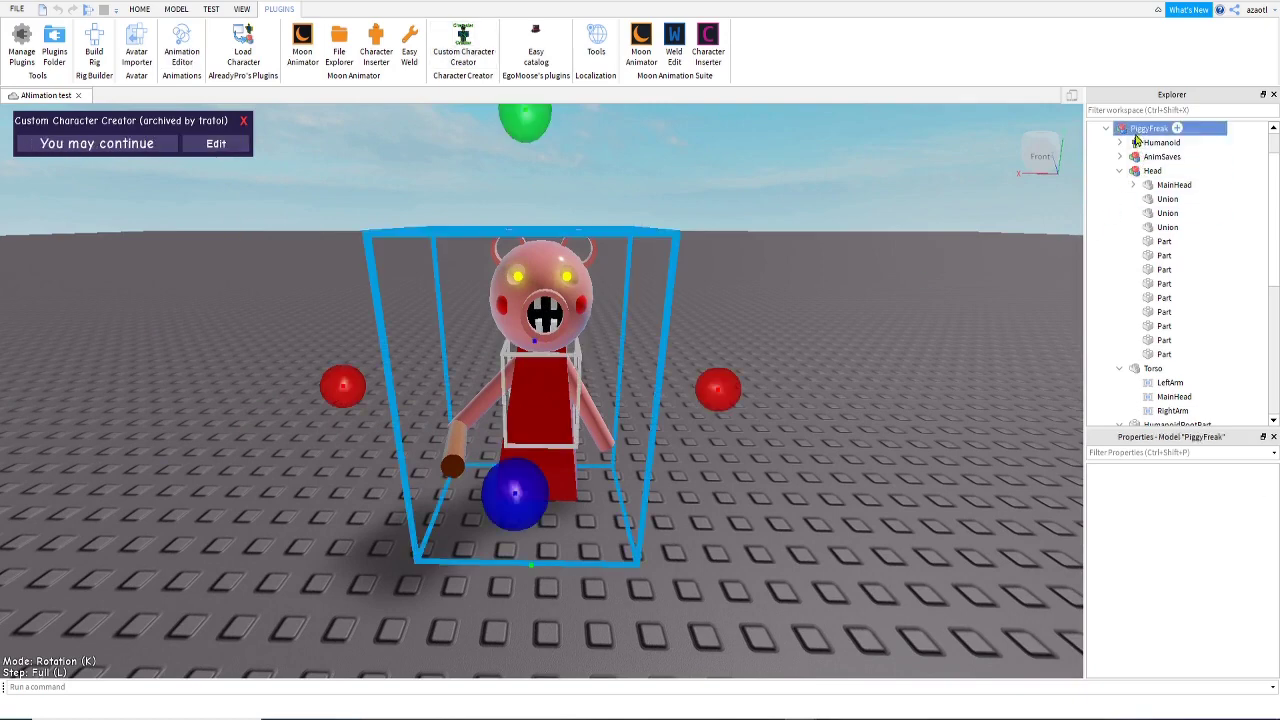
pyautogui.click(216, 143)
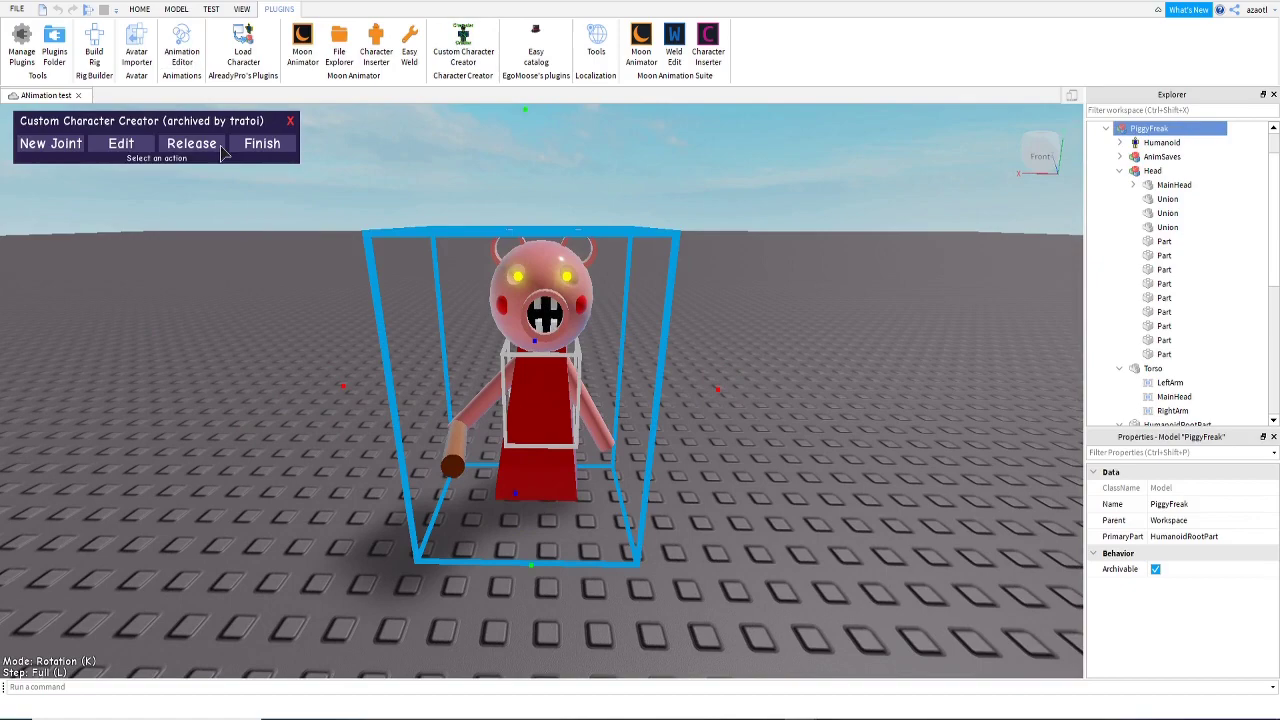
# - Start editing the existing joints and select the MainHead joint in the centre of the head
pyautogui.click(121, 143)
pyautogui.moveTo(531, 489); pyautogui.dragTo(531, 490, button='right')
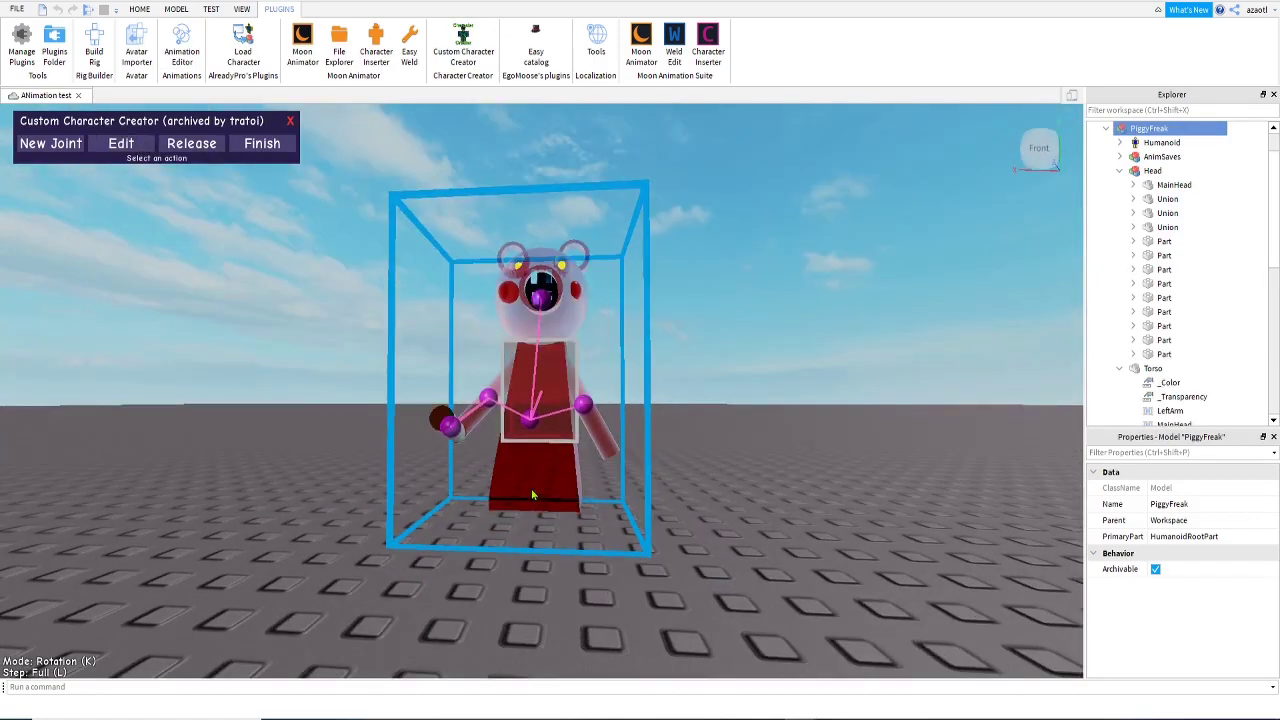
pyautogui.scroll(10, 532, 495)
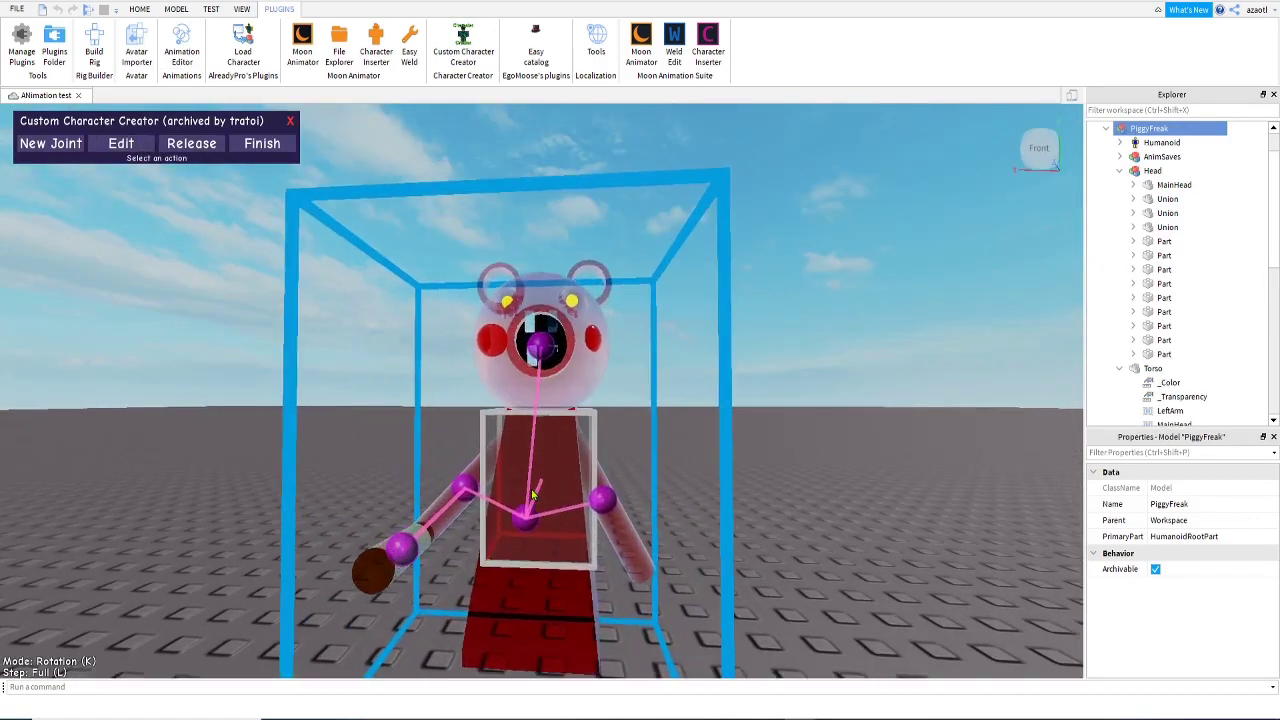
pyautogui.scroll(3, 532, 495)
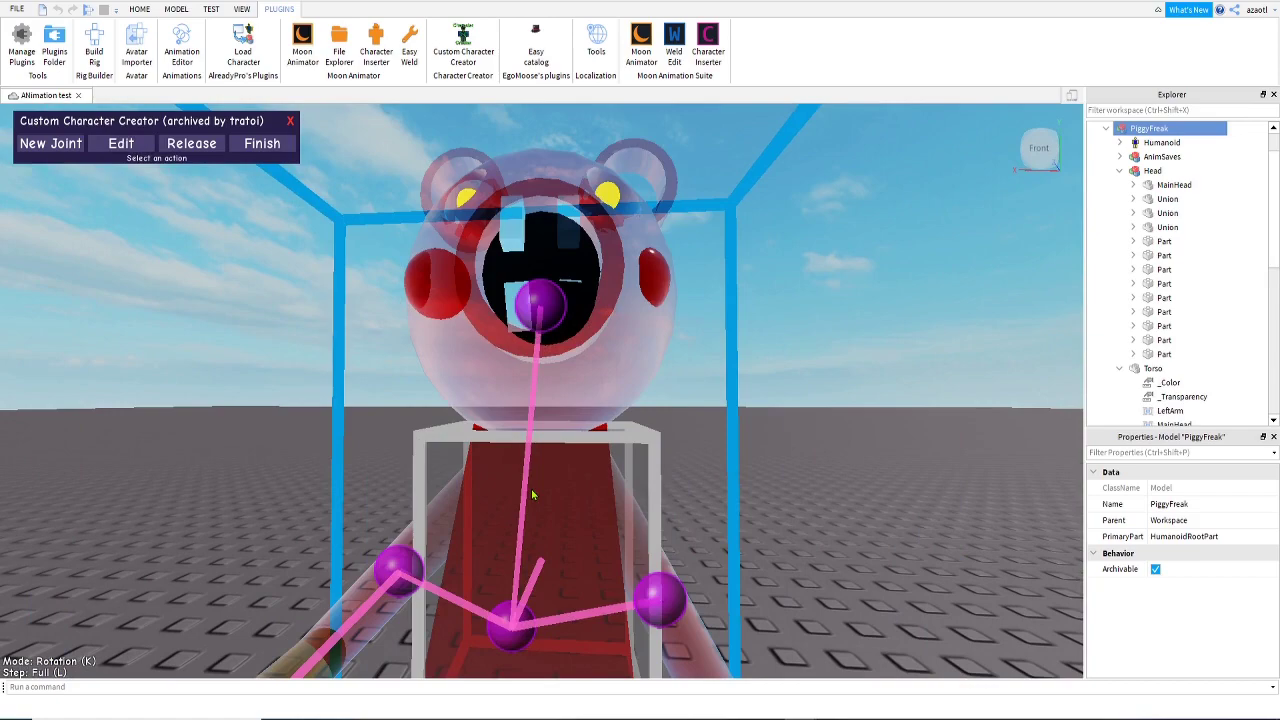
pyautogui.scroll(-4, 532, 495)
pyautogui.click(550, 301)
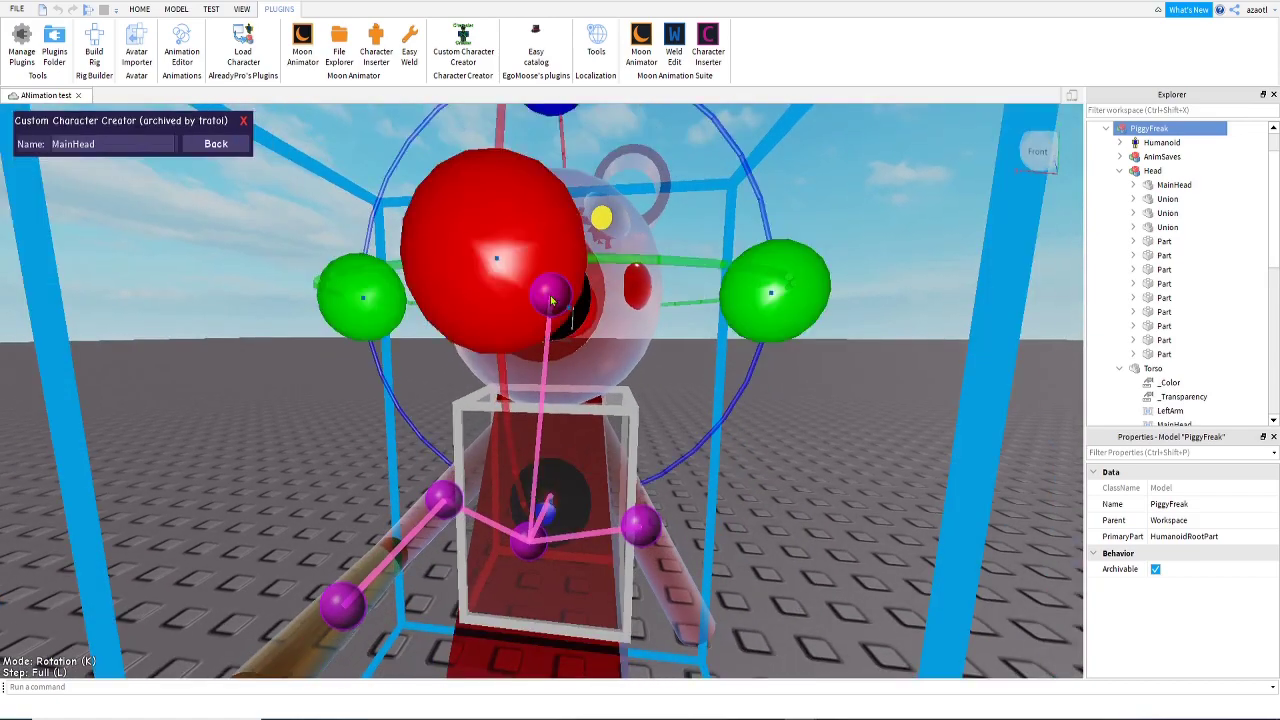
# - Switch the joint handles to Movement mode and set the step size to 1/10
pyautogui.moveTo(609, 424); pyautogui.dragTo(558, 414, button='right')
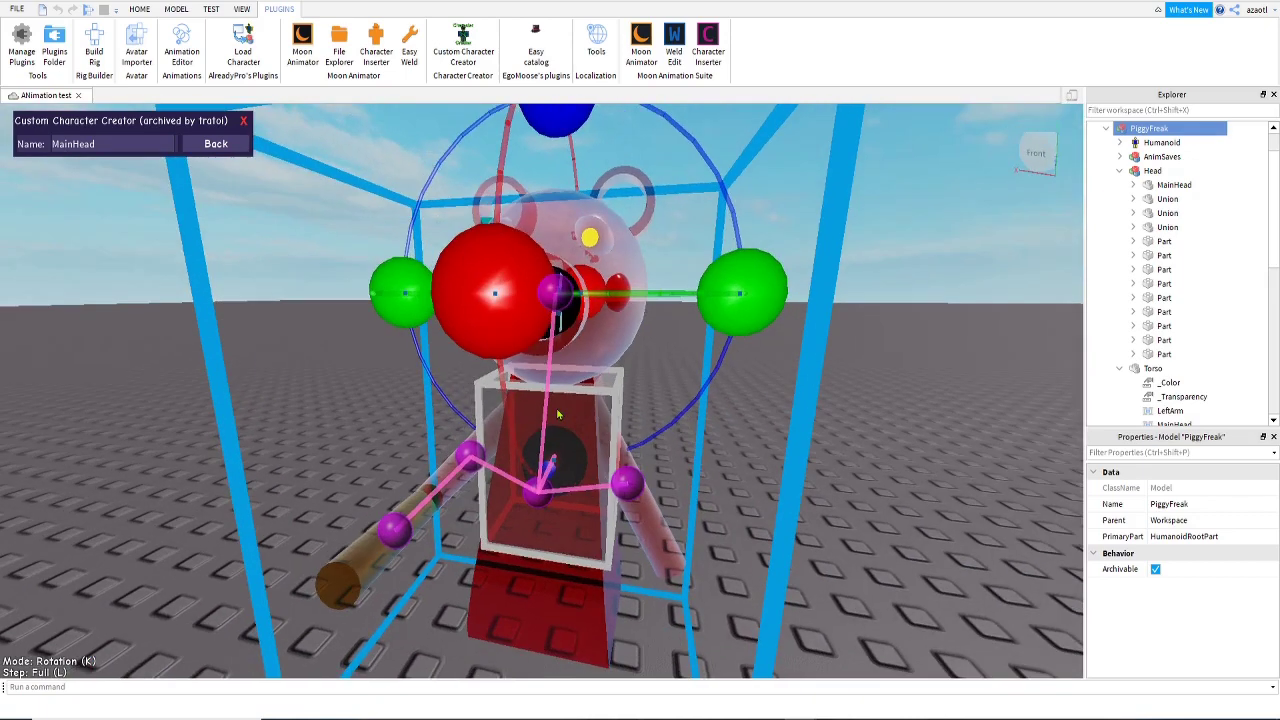
pyautogui.press('k')
pyautogui.moveTo(558, 414); pyautogui.dragTo(577, 421, button='right')
pyautogui.press('l')
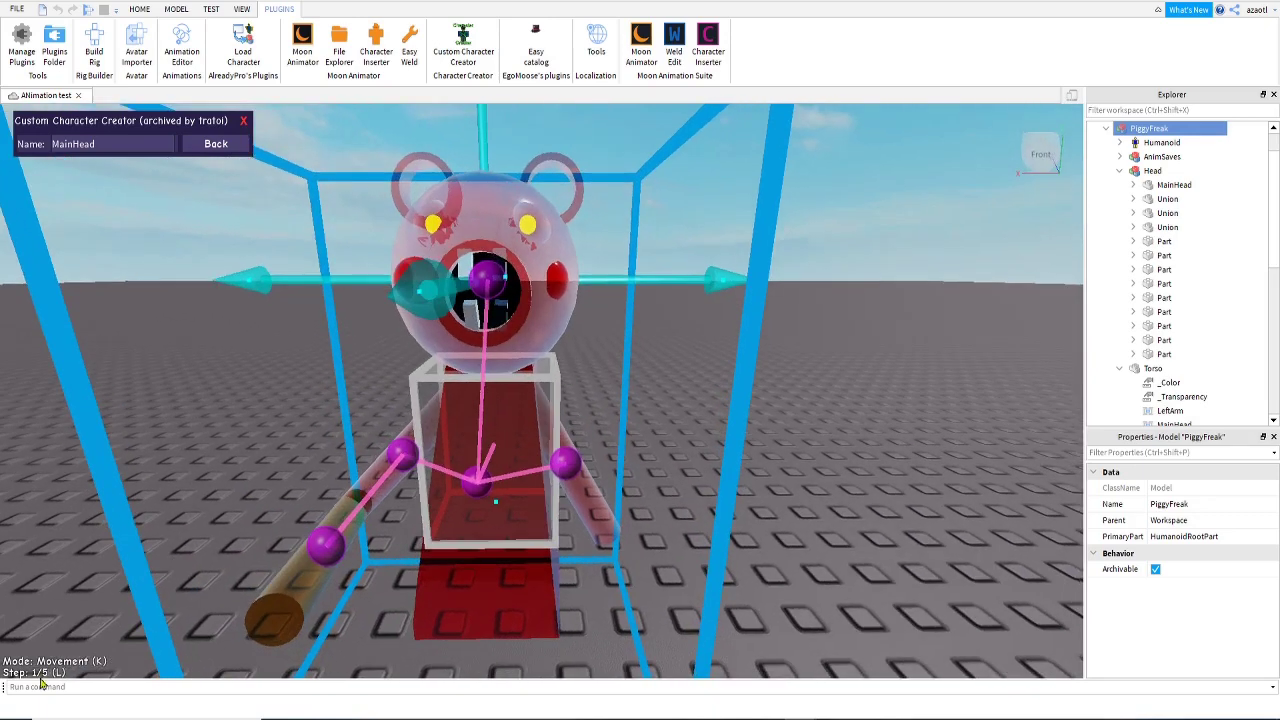
pyautogui.press('l')
pyautogui.moveTo(560, 280); pyautogui.dragTo(515, 284, button='right')
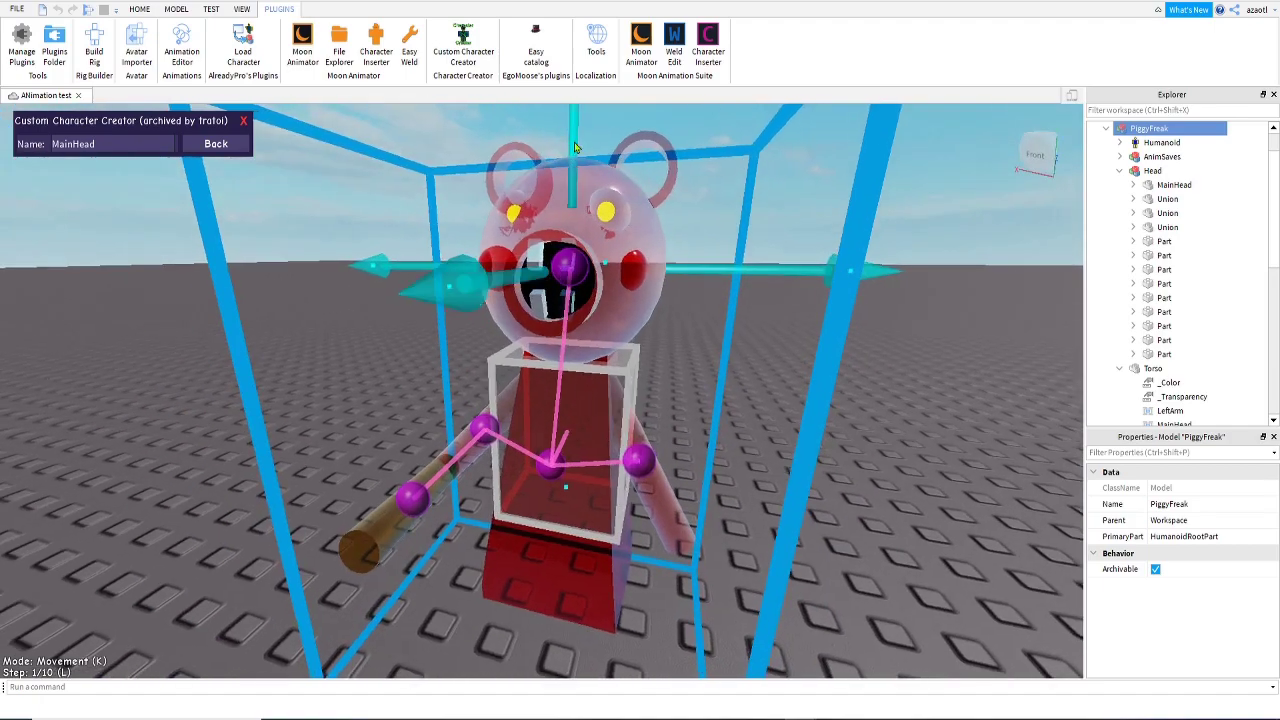
# - Move the MainHead joint straight down from the middle of the head to the neck, at the upper edge of the torso
pyautogui.moveTo(575, 148); pyautogui.dragTo(574, 246)
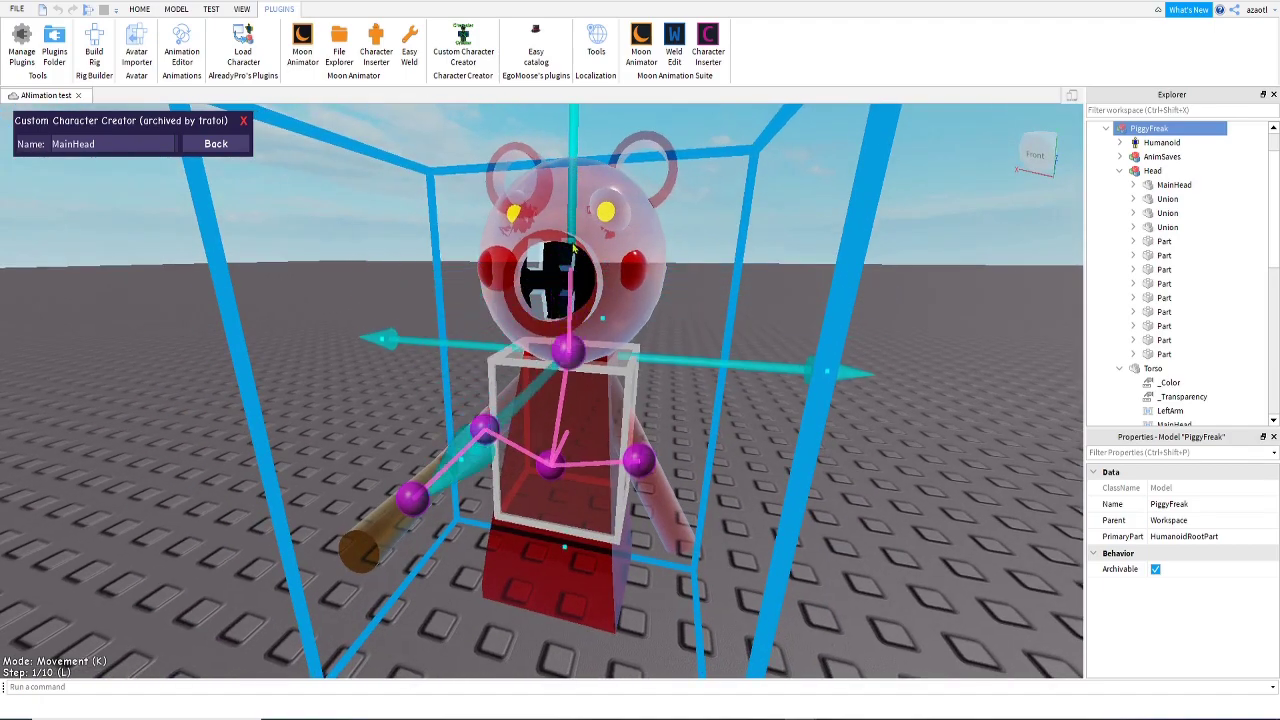
pyautogui.moveTo(592, 437); pyautogui.dragTo(592, 437, button='right')
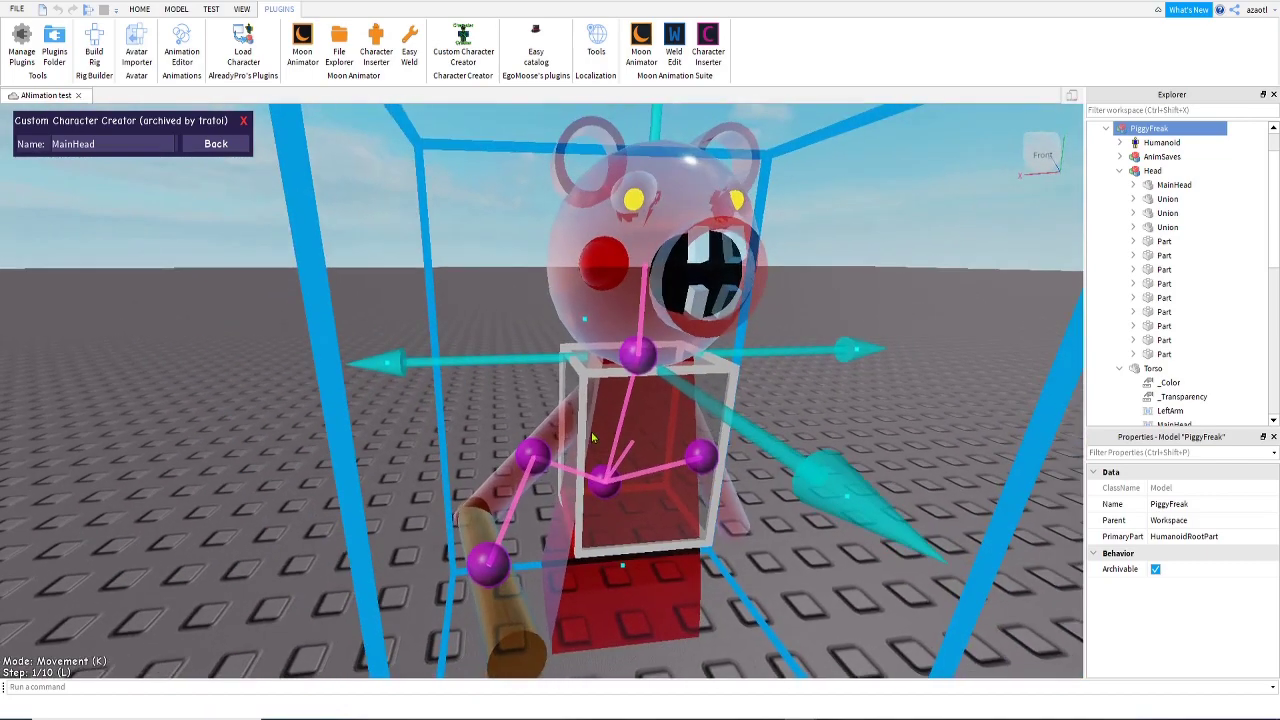
# - Move the RightArm joint up along the bat-holding arm to its shoulder and fine-tune it sideways into place
pyautogui.click(534, 466)
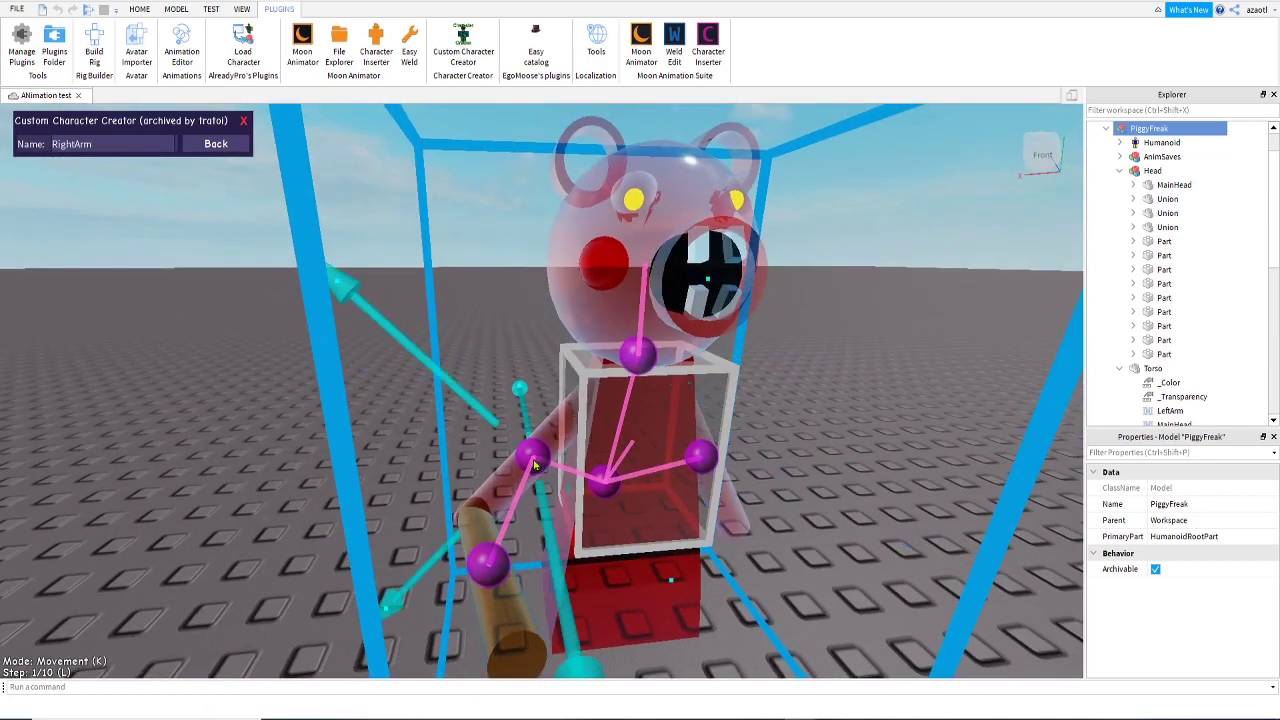
pyautogui.moveTo(459, 473); pyautogui.dragTo(461, 480, button='right')
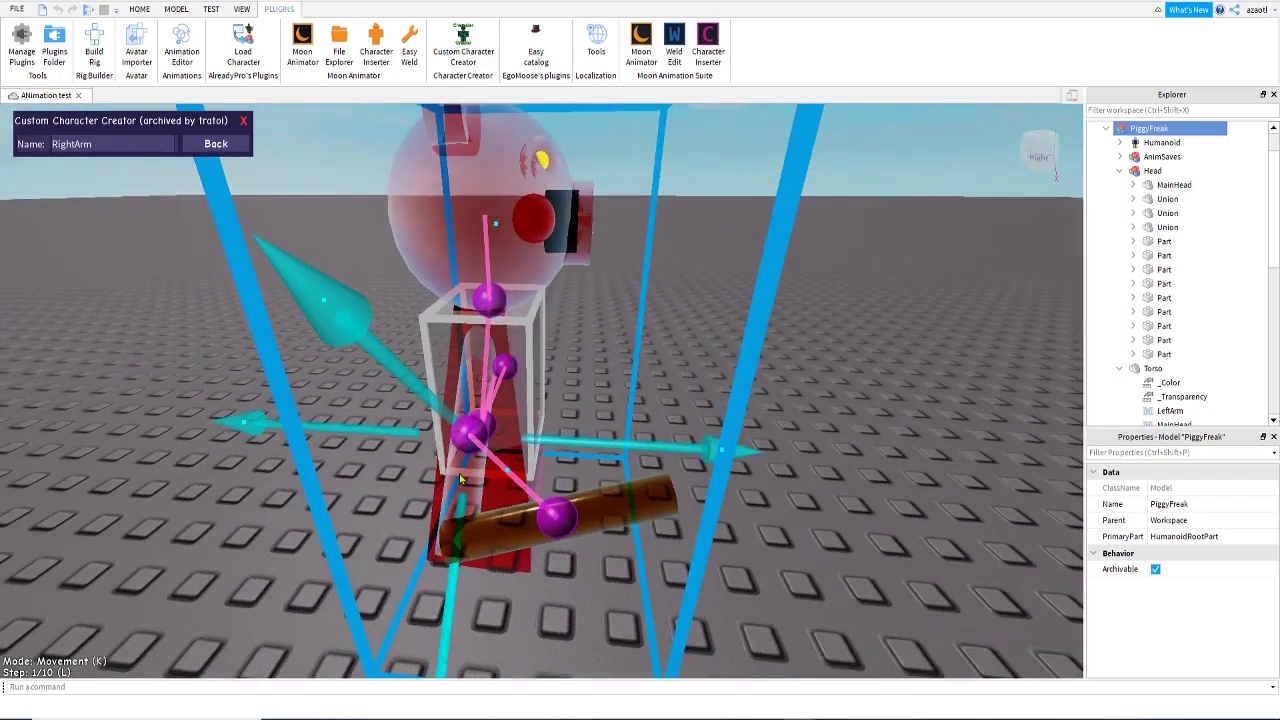
pyautogui.moveTo(437, 552); pyautogui.dragTo(495, 488, button='right')
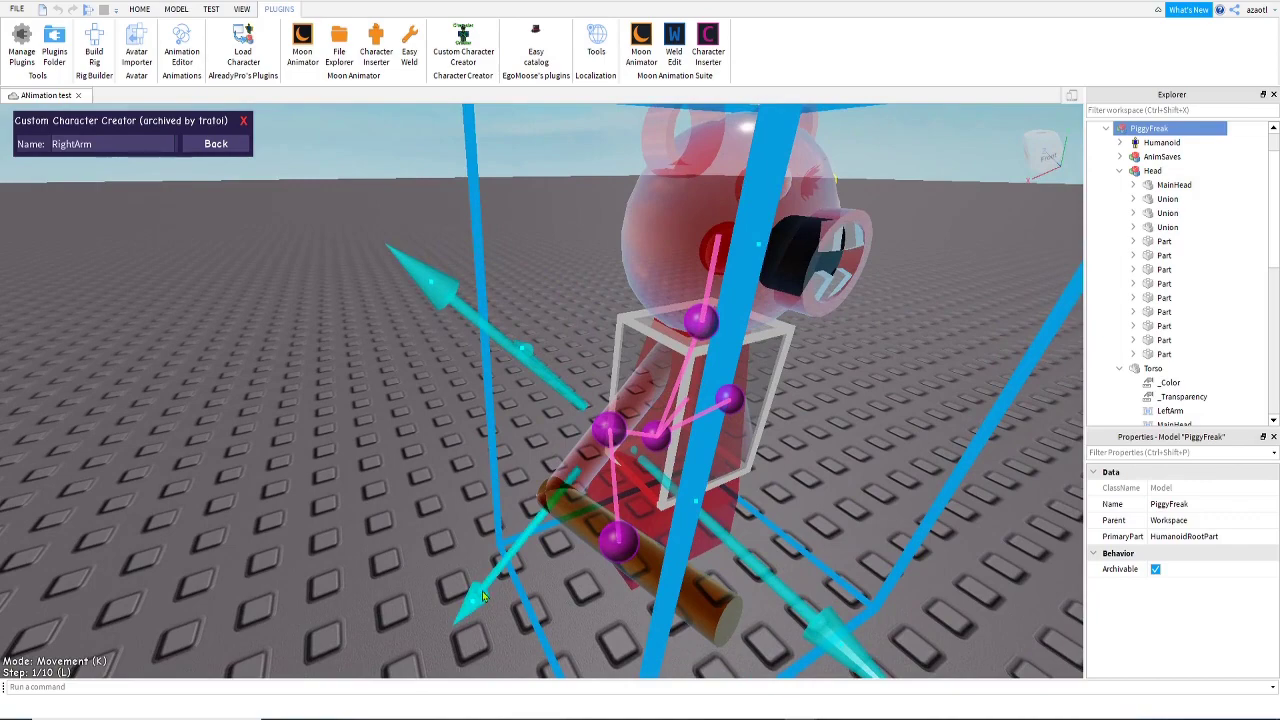
pyautogui.moveTo(487, 596); pyautogui.dragTo(541, 527)
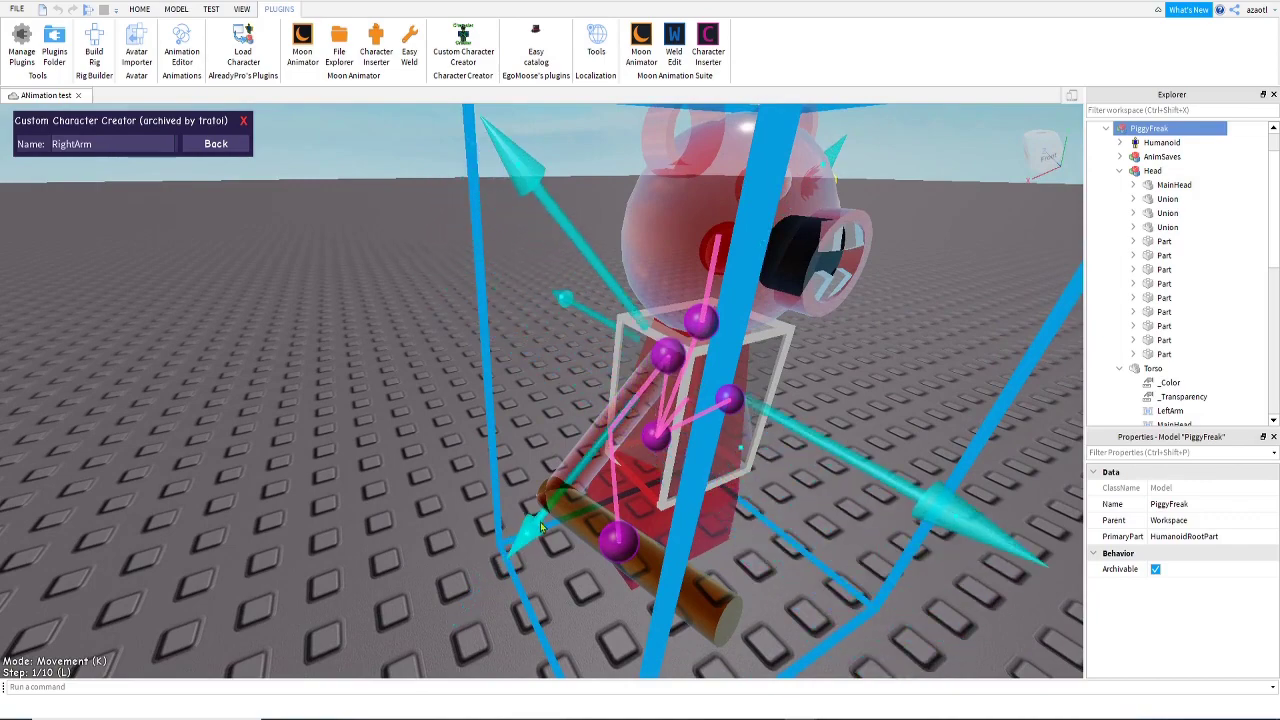
pyautogui.moveTo(623, 520); pyautogui.dragTo(623, 520, button='right')
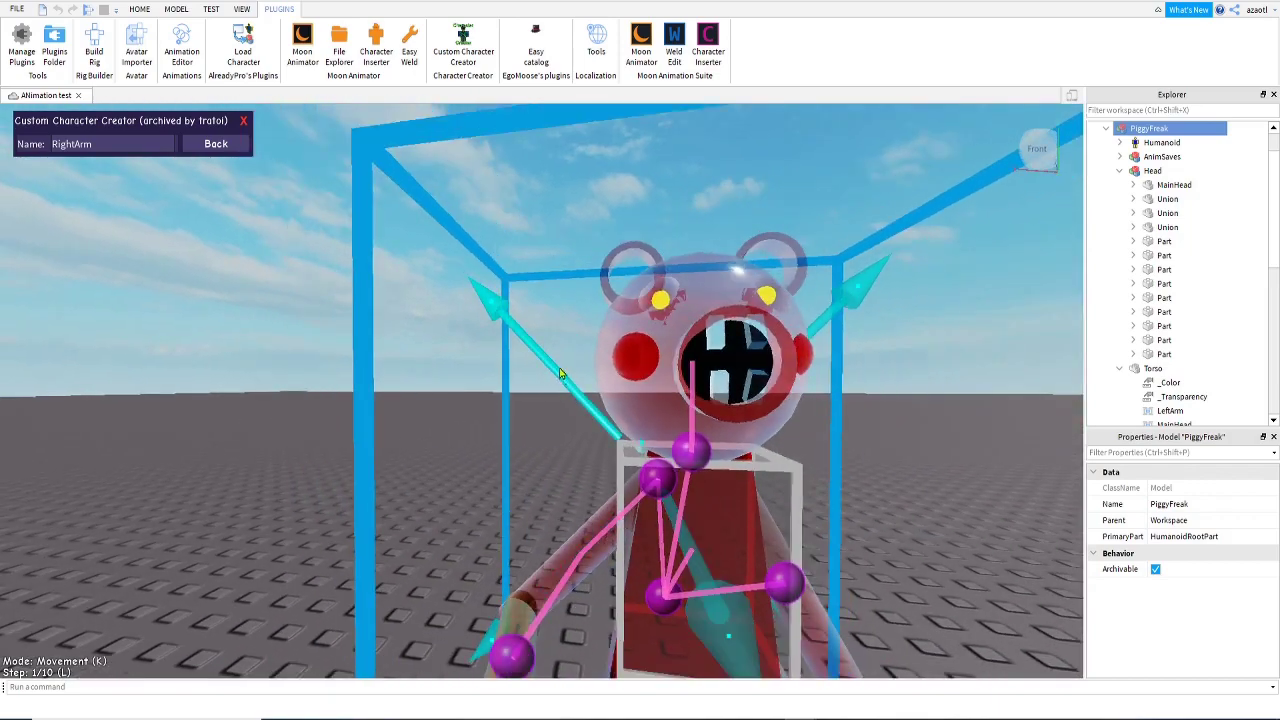
pyautogui.moveTo(567, 389); pyautogui.dragTo(568, 389)
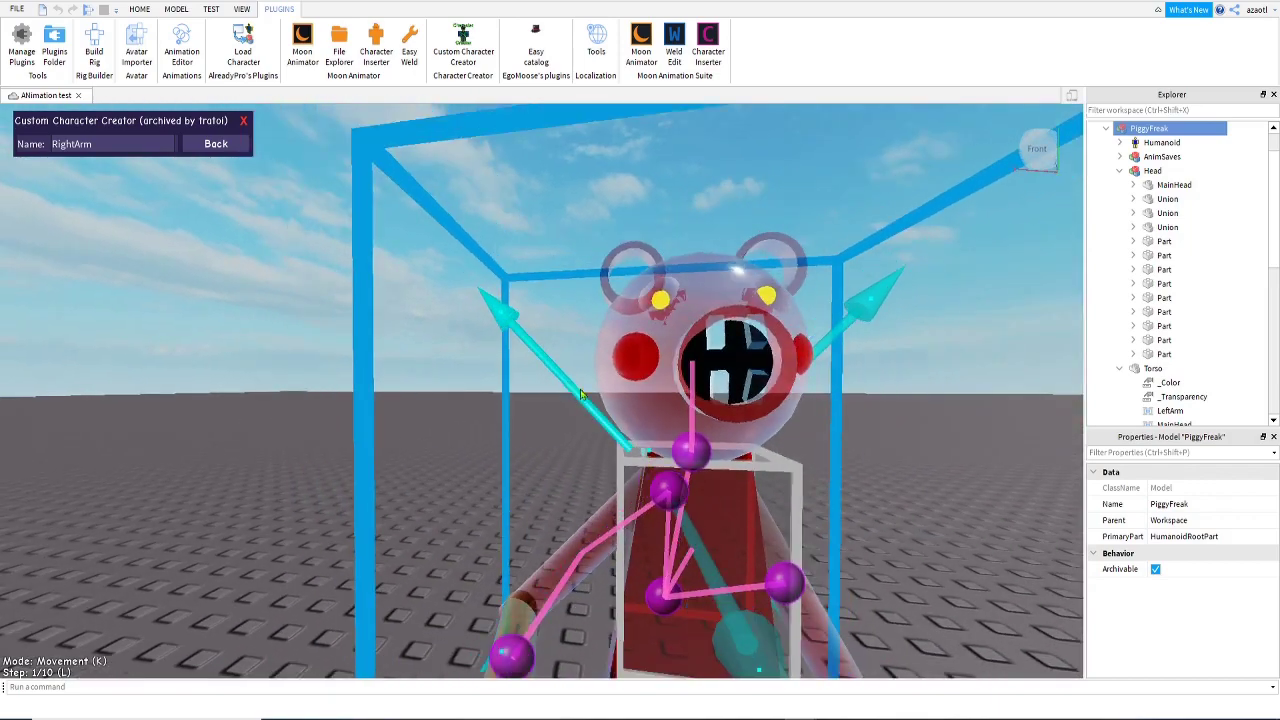
pyautogui.moveTo(872, 314); pyautogui.dragTo(860, 325)
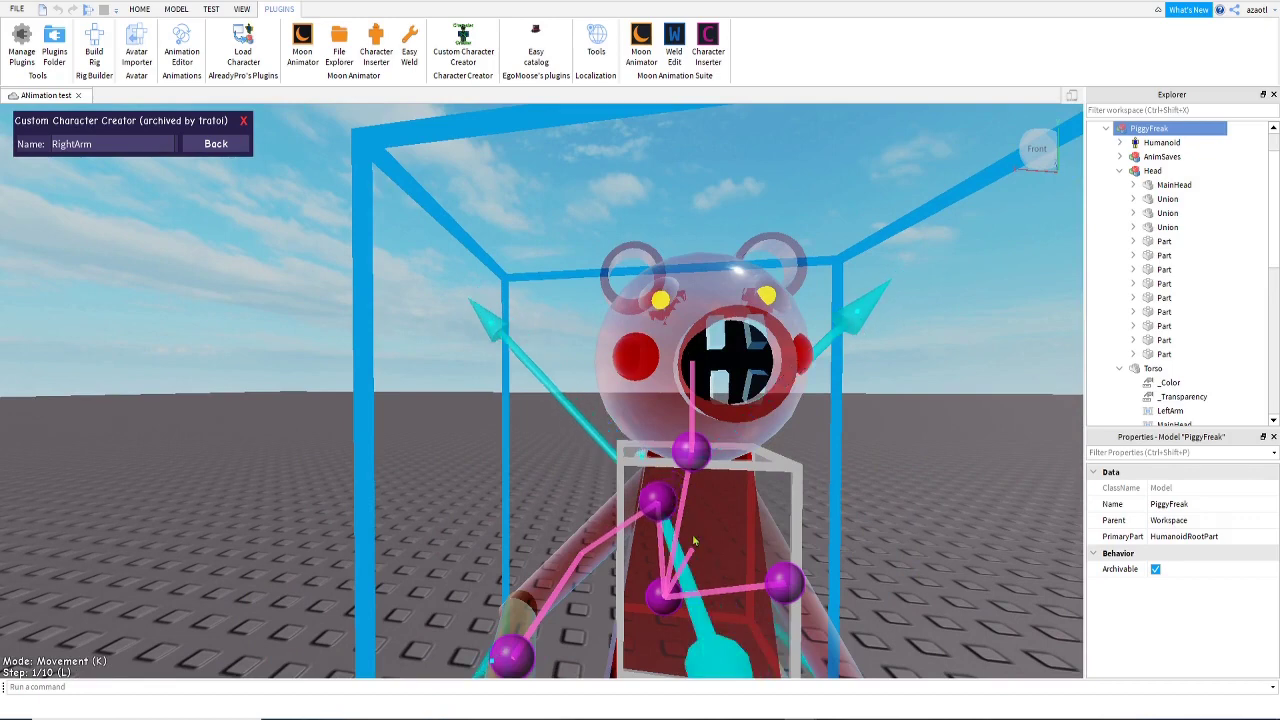
# - Move the LeftArm joint up along the arm to its shoulder, level with the RightArm joint, and fine-tune its position
pyautogui.scroll(-1, 695, 541)
pyautogui.scroll(-1, 695, 541)
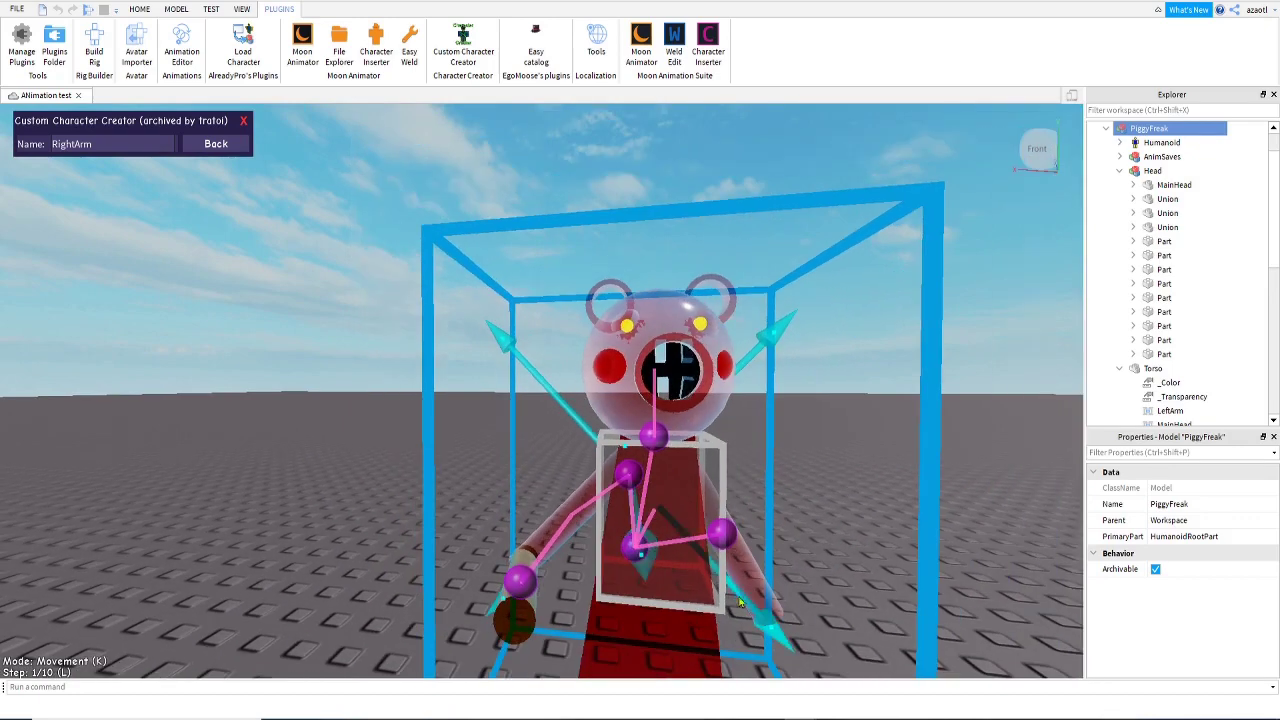
pyautogui.click(728, 537)
pyautogui.moveTo(840, 597); pyautogui.dragTo(839, 598, button='right')
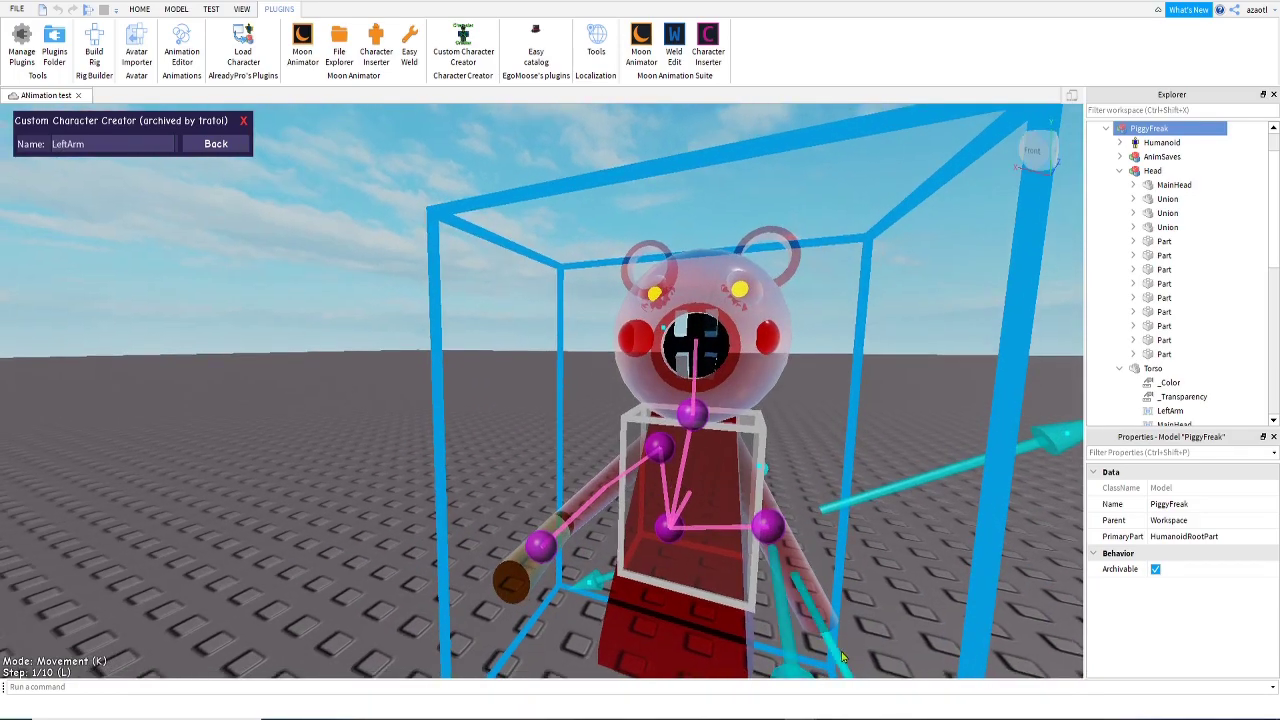
pyautogui.moveTo(843, 657); pyautogui.dragTo(800, 580)
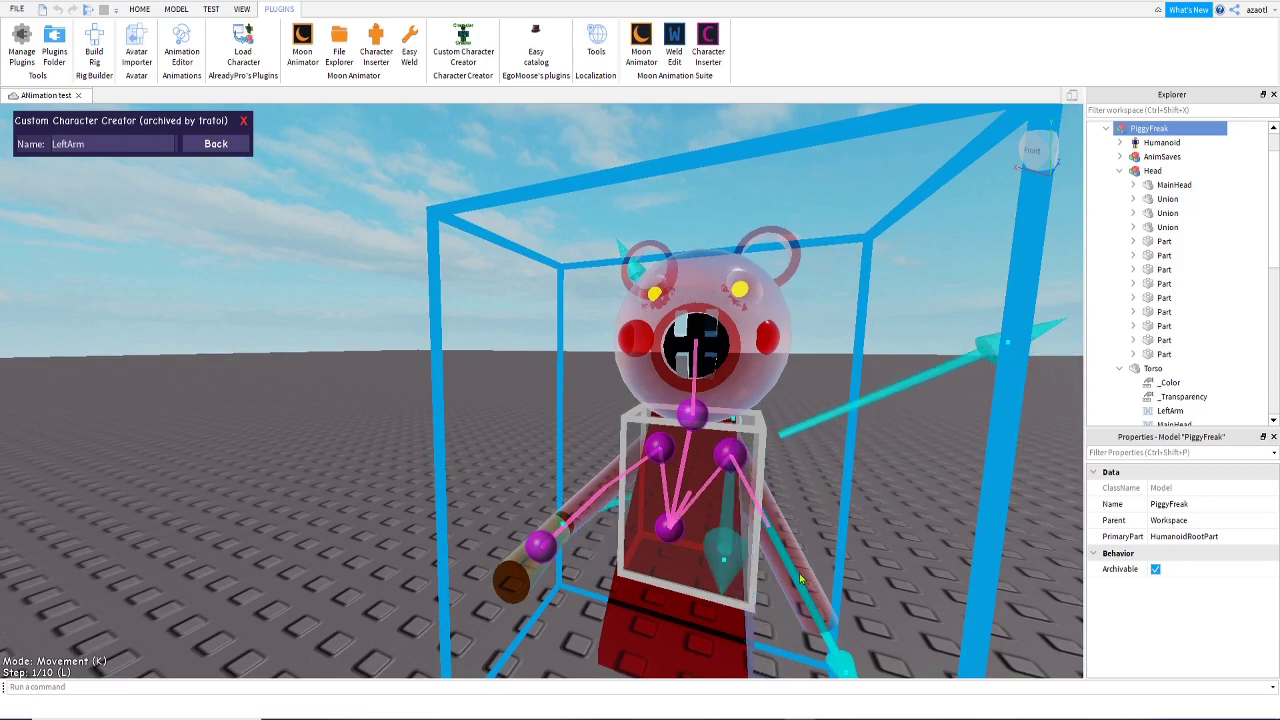
pyautogui.moveTo(879, 395); pyautogui.dragTo(873, 400)
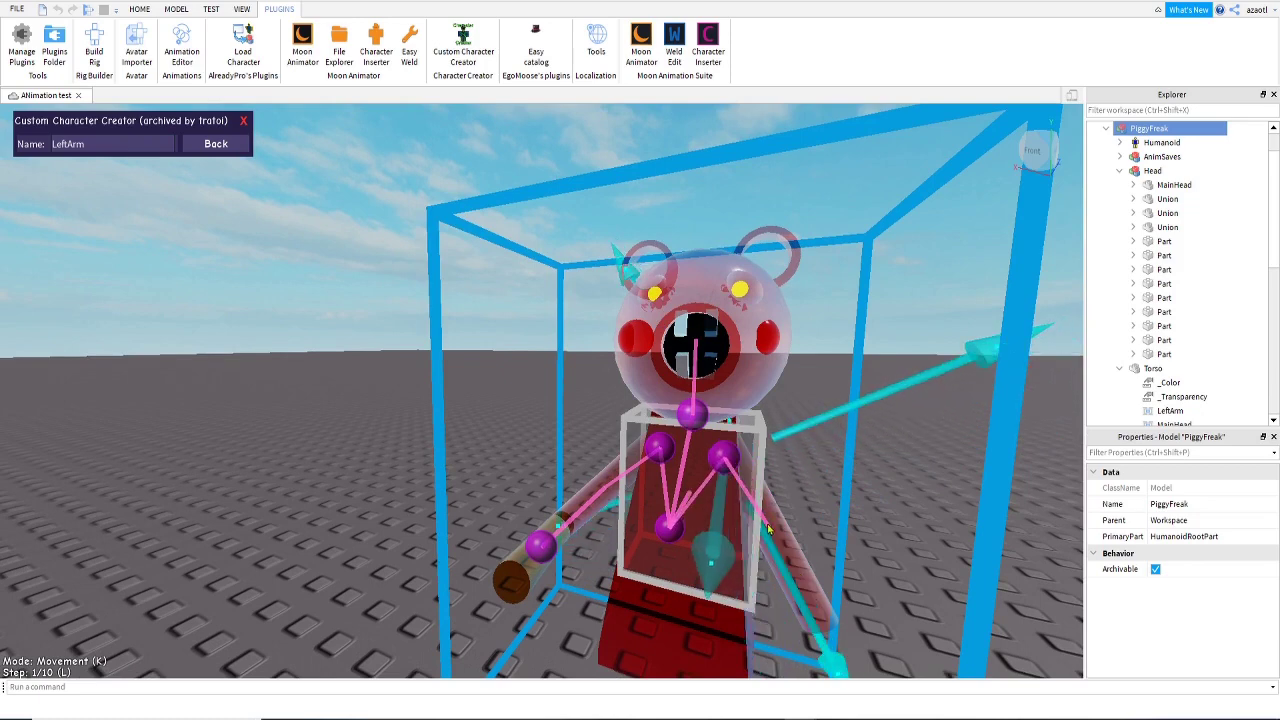
pyautogui.moveTo(808, 617); pyautogui.dragTo(814, 623)
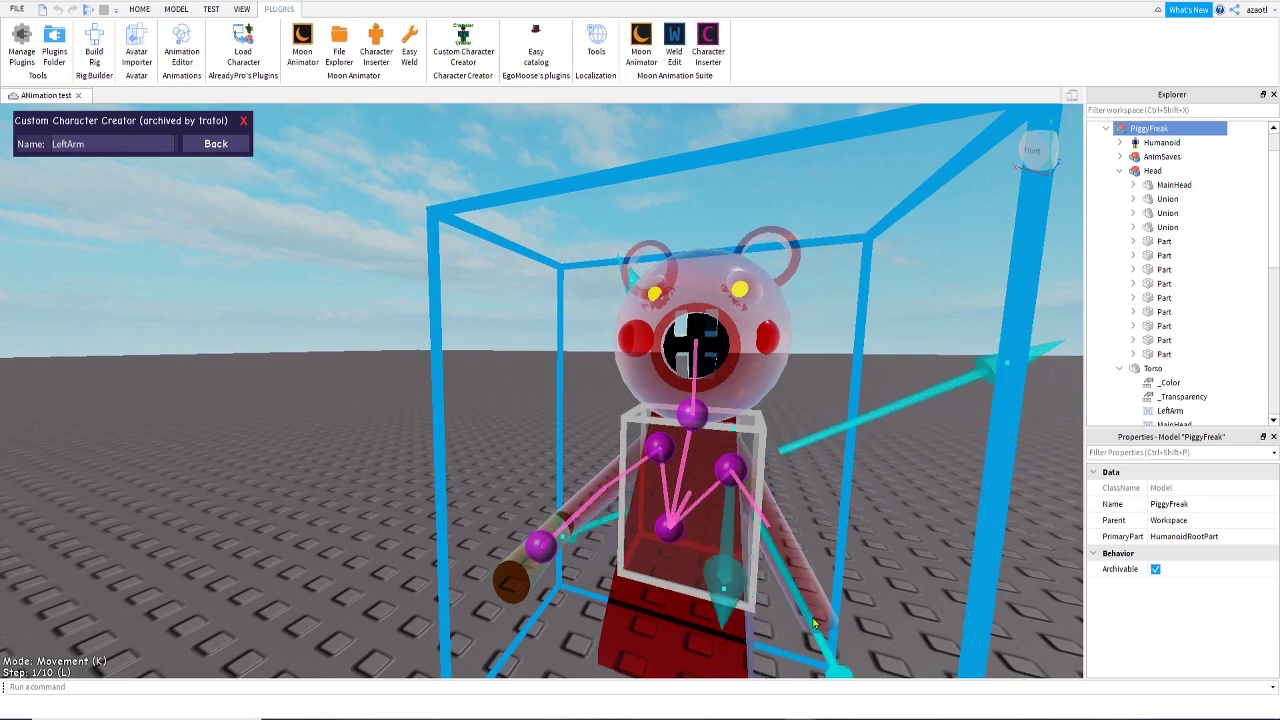
# - Examine the placement of the neck and shoulder joints from several viewpoints around the character
pyautogui.moveTo(810, 548); pyautogui.dragTo(810, 548, button='right')
pyautogui.press('s')
pyautogui.press('w')
pyautogui.press('e')
pyautogui.press('q')
pyautogui.press('d')
pyautogui.press('s')
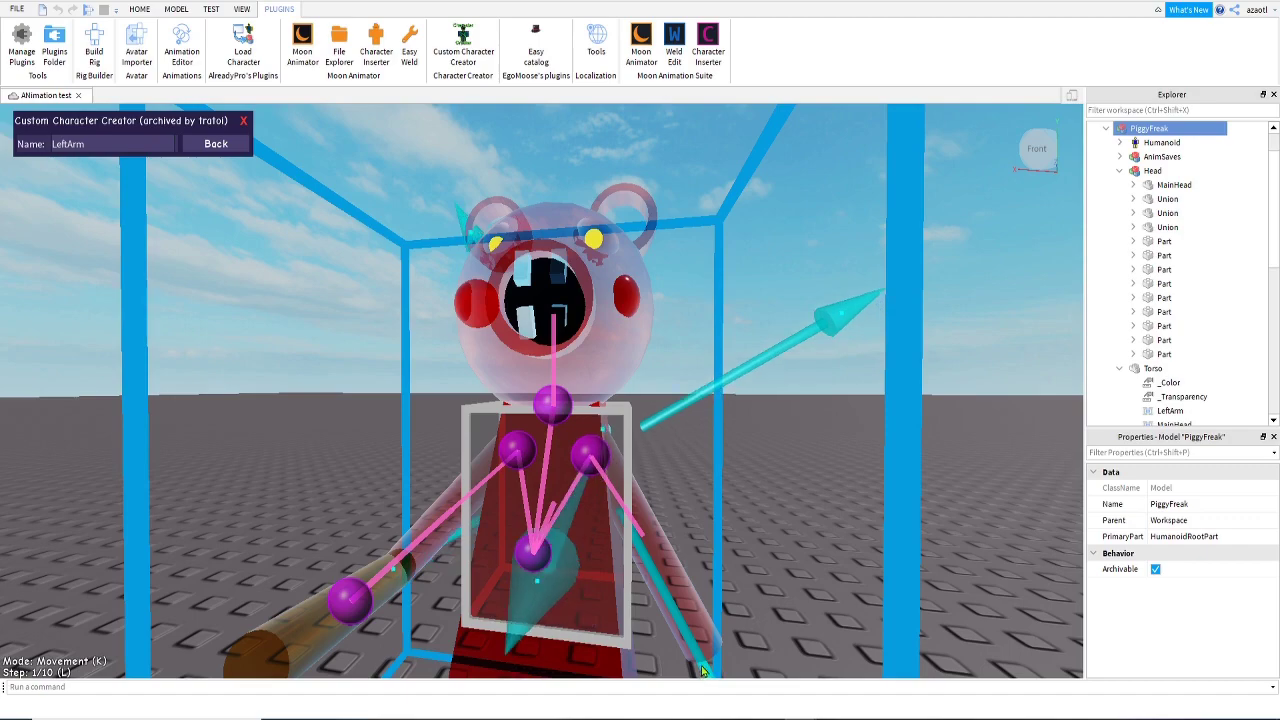
pyautogui.scroll(-6, 703, 670)
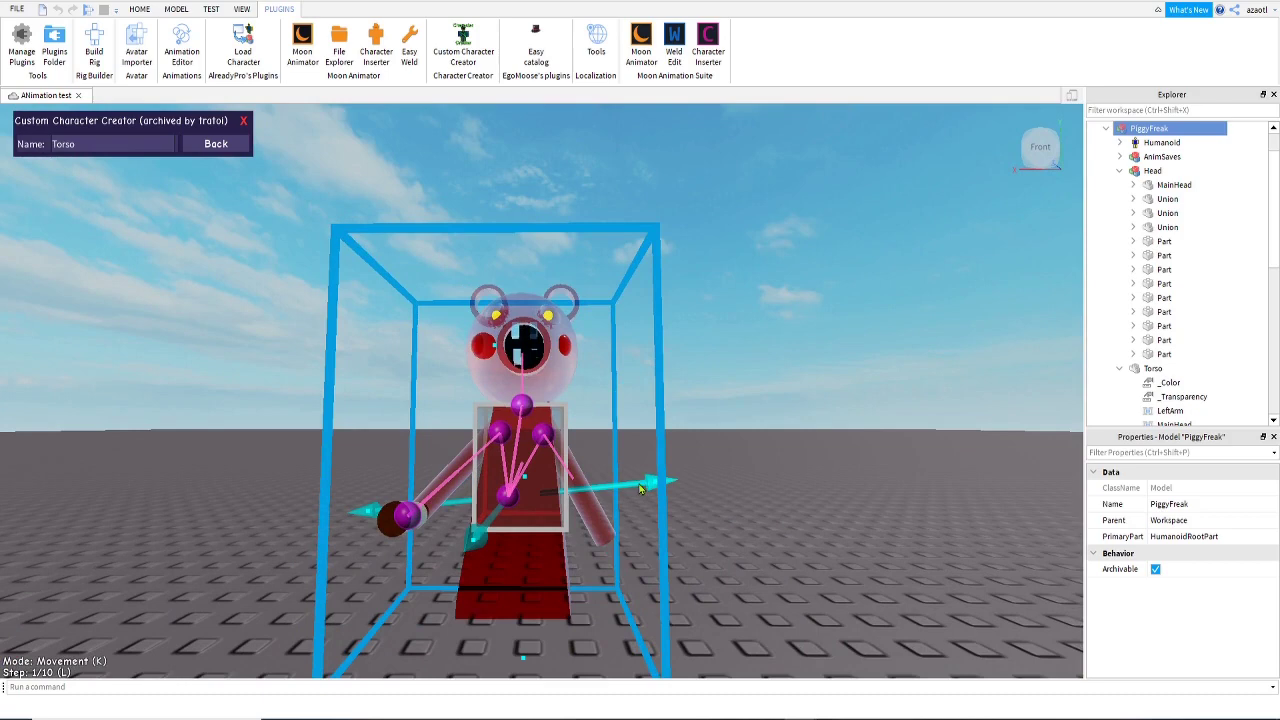
pyautogui.press('k')
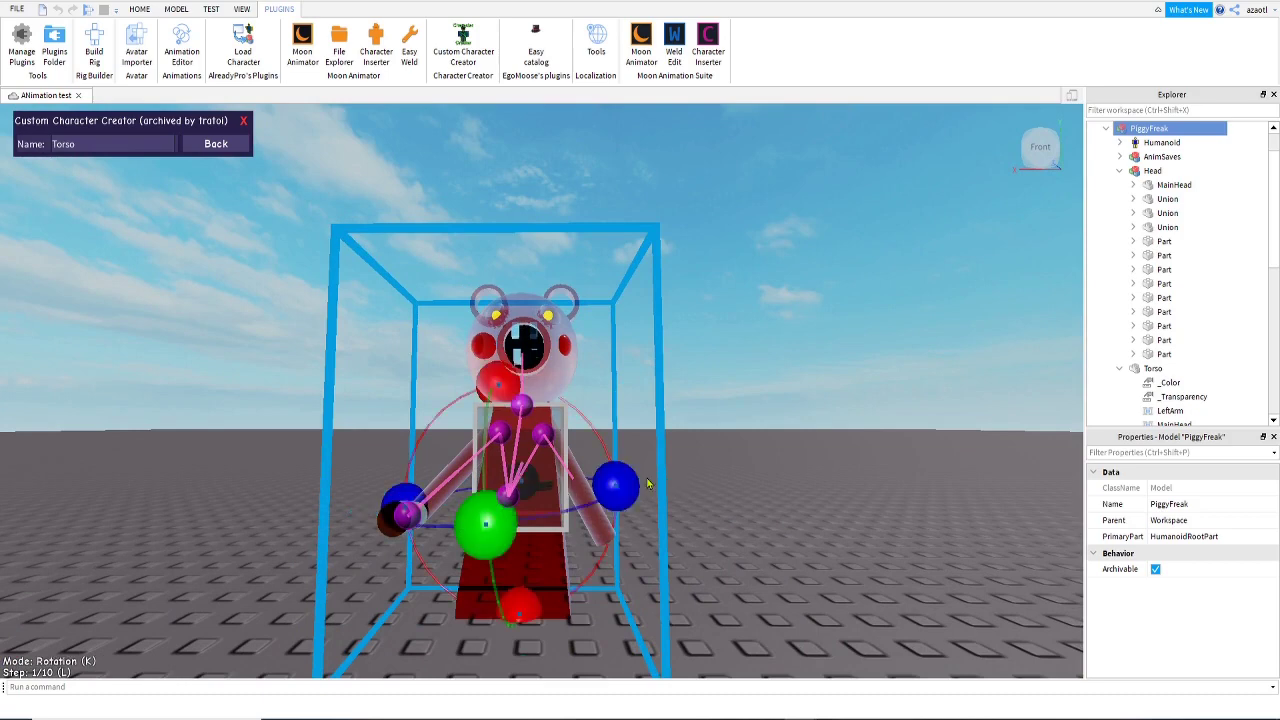
pyautogui.click(520, 403)
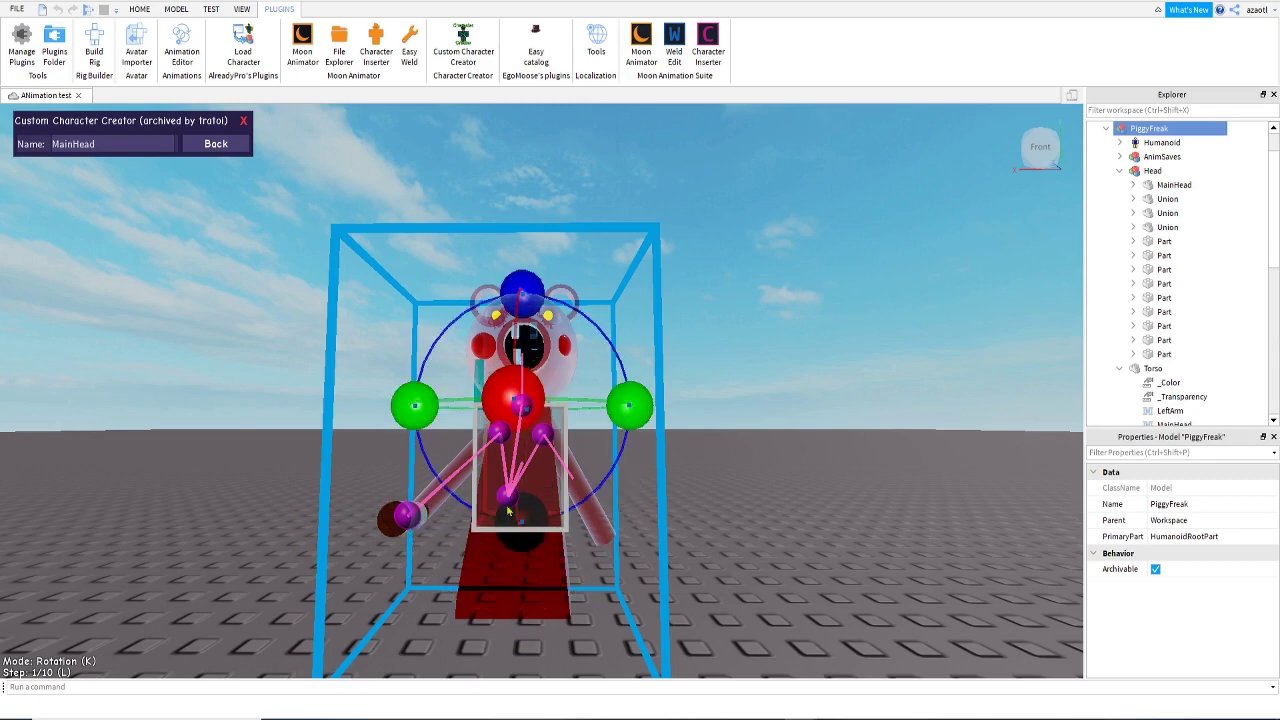
pyautogui.click(509, 500)
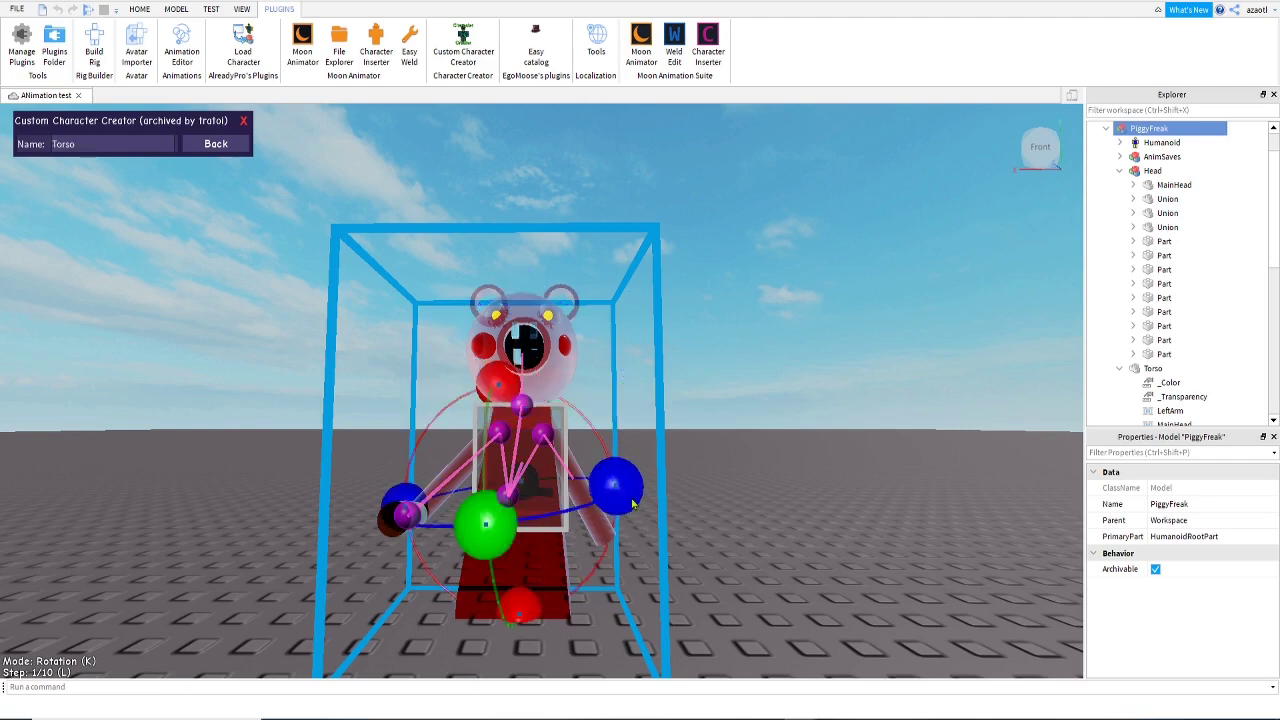
pyautogui.press('k')
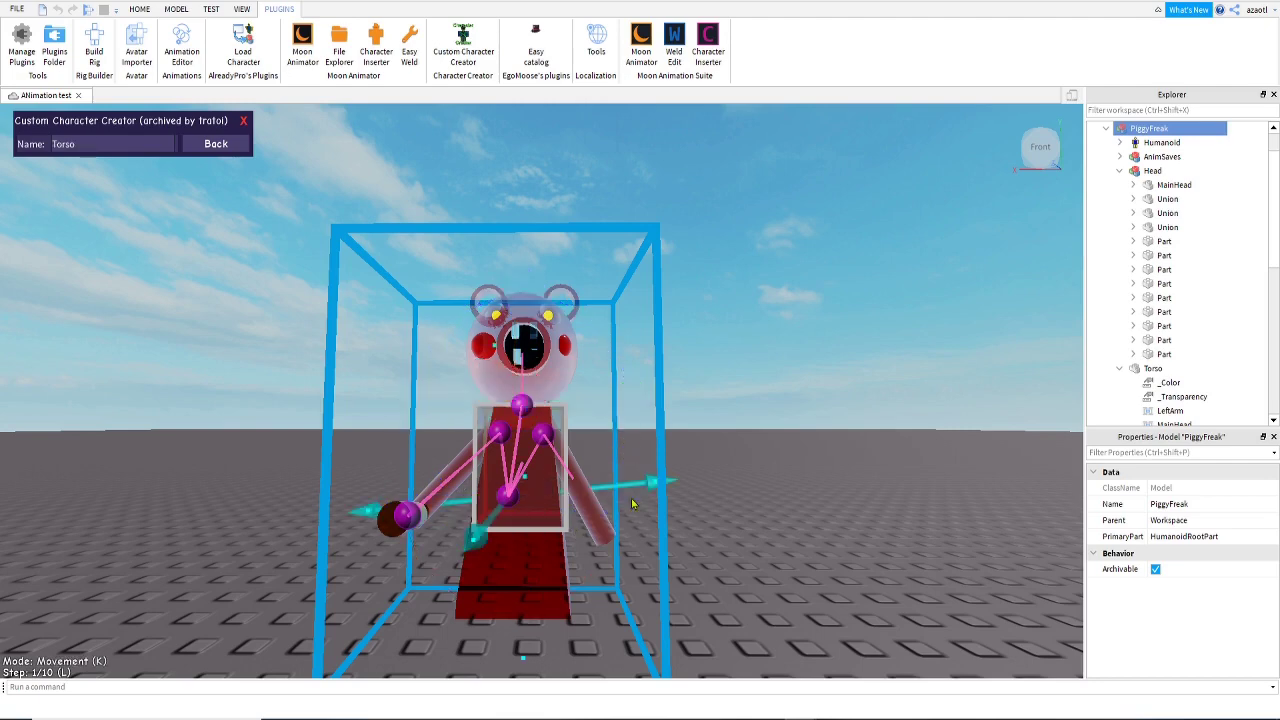
# - Centre the Torso joint horizontally on the body and lower it slightly towards the waist
pyautogui.moveTo(649, 483); pyautogui.dragTo(663, 483)
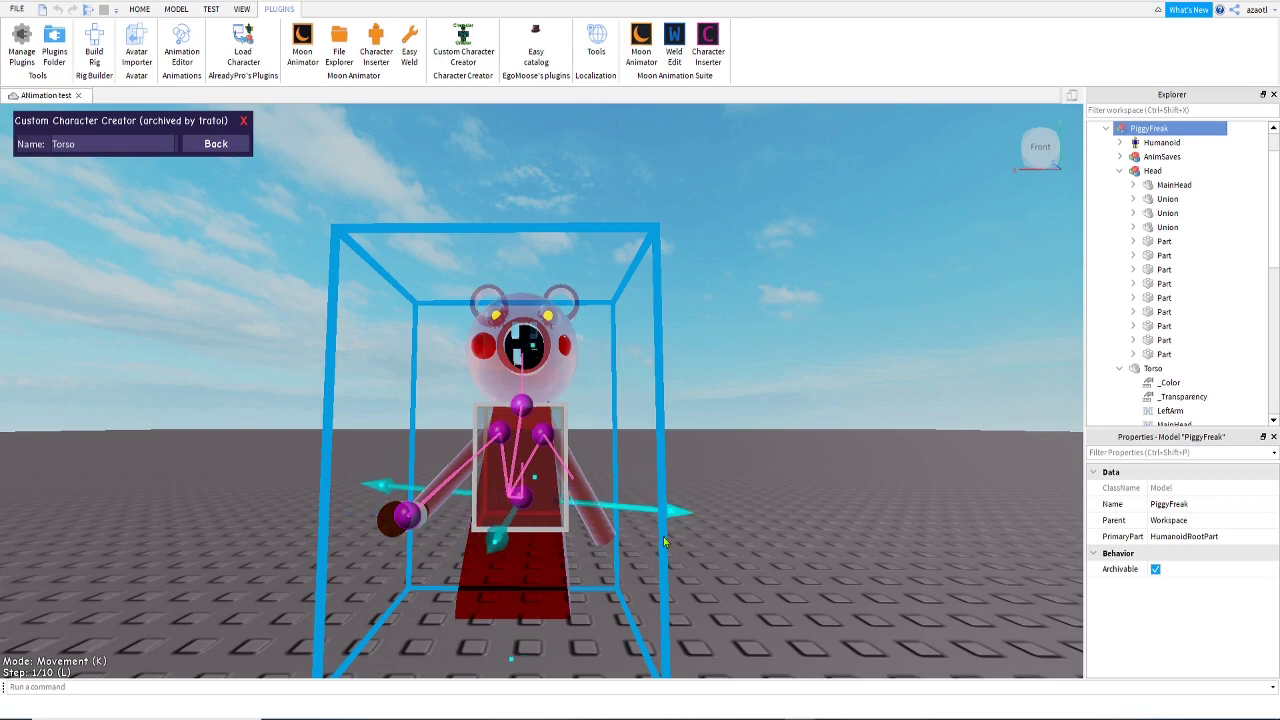
pyautogui.moveTo(551, 559); pyautogui.dragTo(563, 585, button='right')
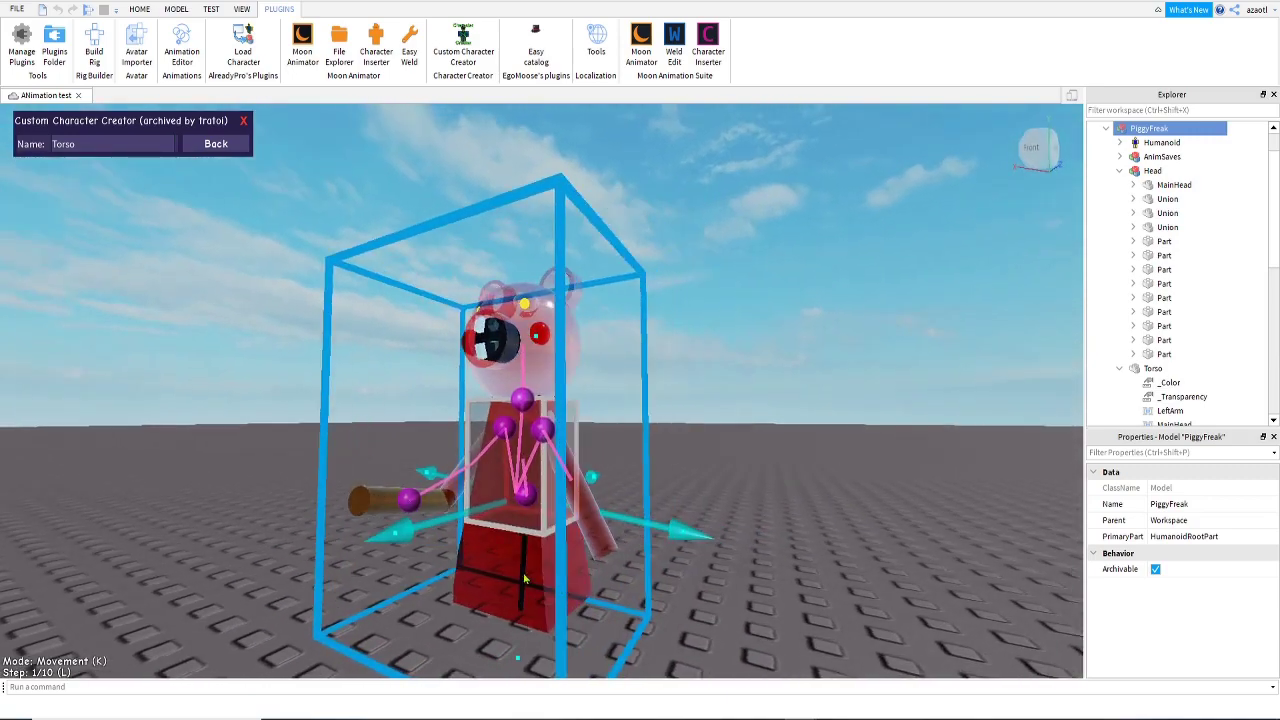
pyautogui.moveTo(525, 582); pyautogui.dragTo(527, 600)
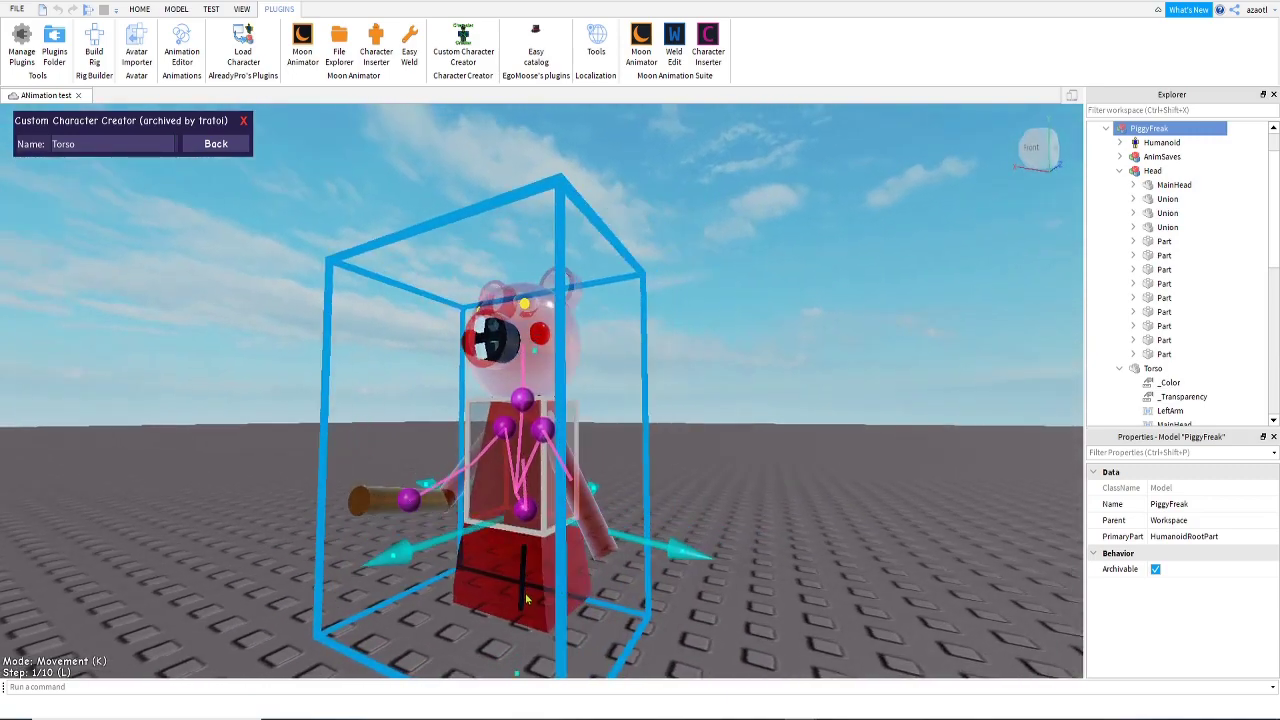
# - Move the Bat joint along the bat to the handle end, where the right arm grips it
pyautogui.moveTo(527, 598); pyautogui.dragTo(527, 598, button='right')
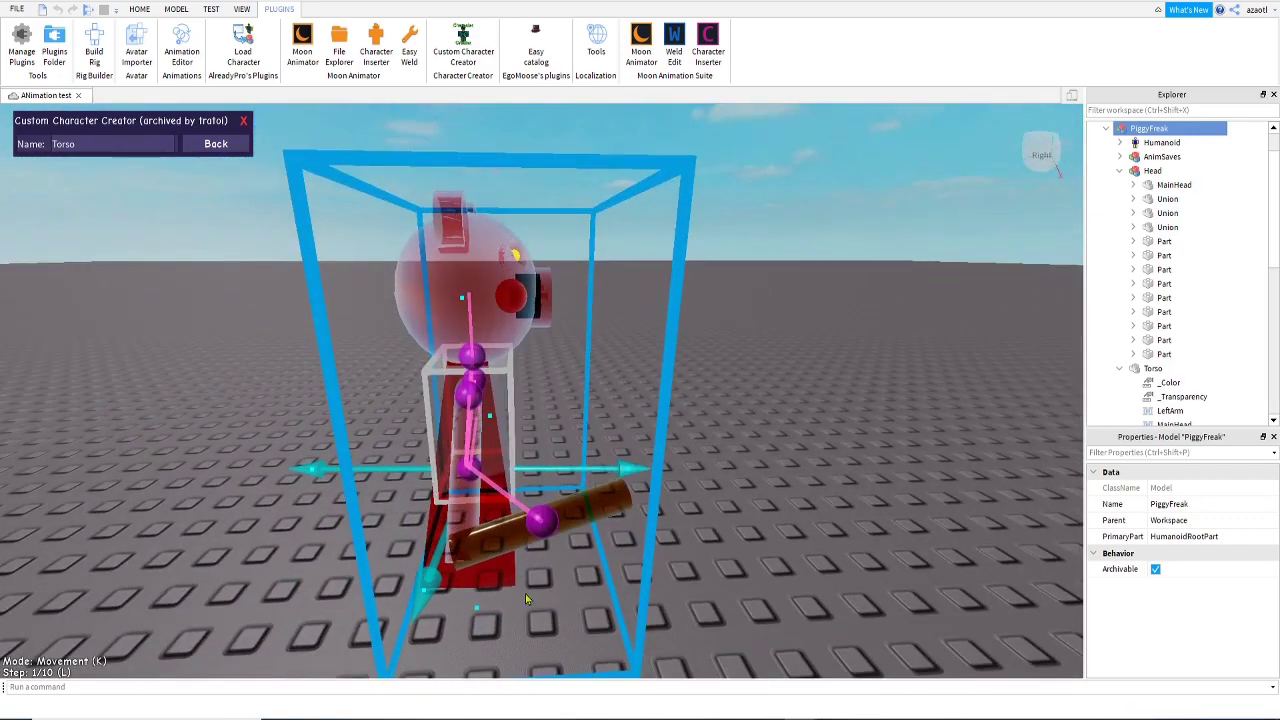
pyautogui.click(552, 524)
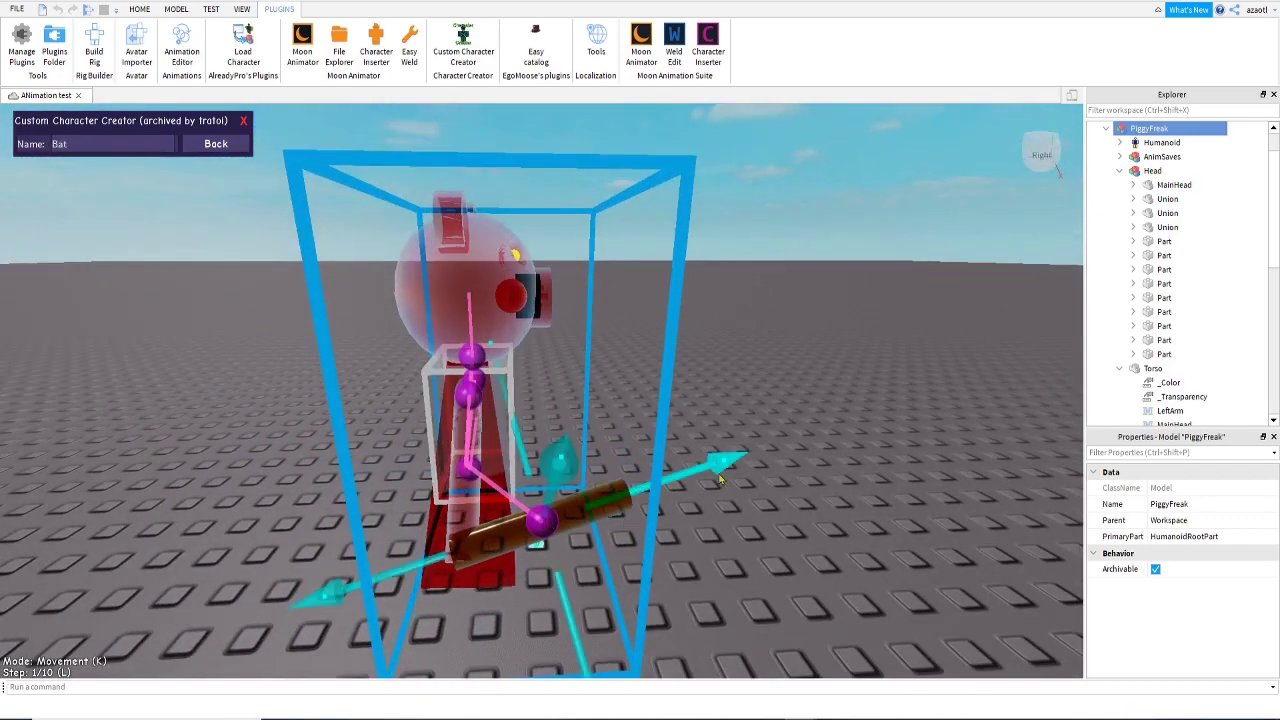
pyautogui.moveTo(727, 460); pyautogui.dragTo(686, 511)
# - Examine all the repositioned joints from the front of the character, near and far
pyautogui.moveTo(678, 584); pyautogui.dragTo(678, 584, button='right')
pyautogui.press('a')
pyautogui.press('e')
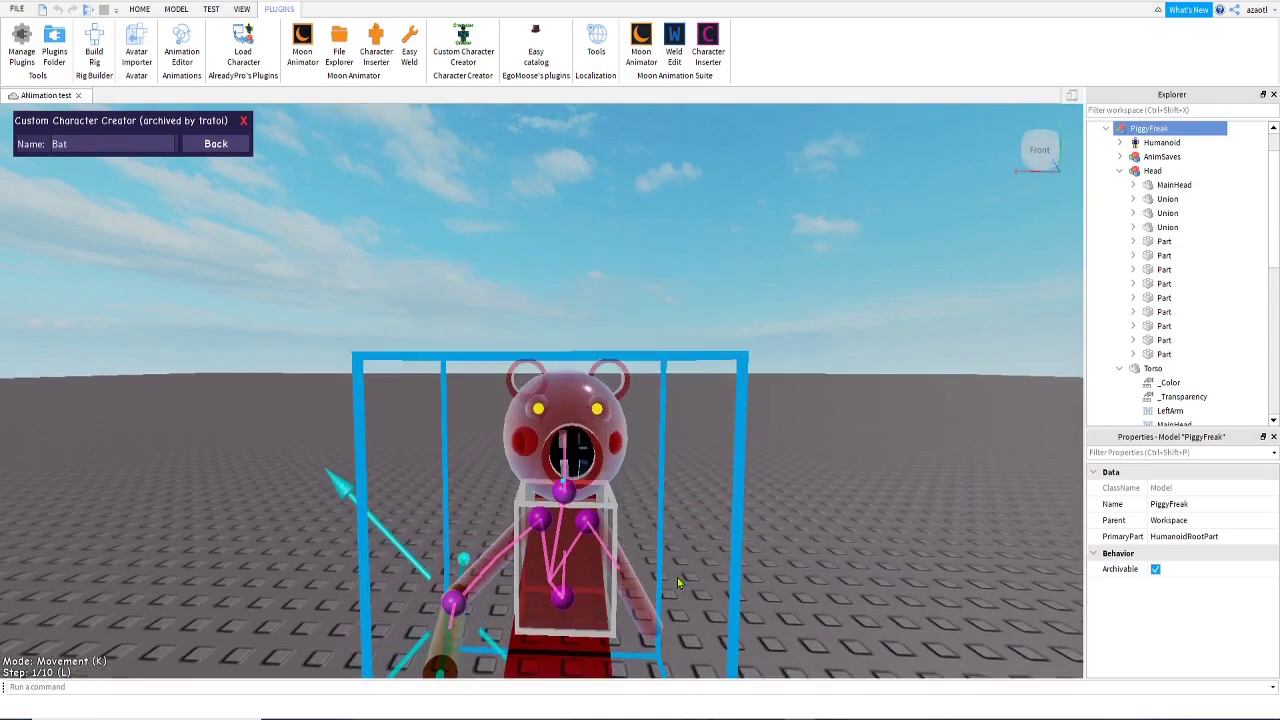
pyautogui.press('q')
pyautogui.press('w')
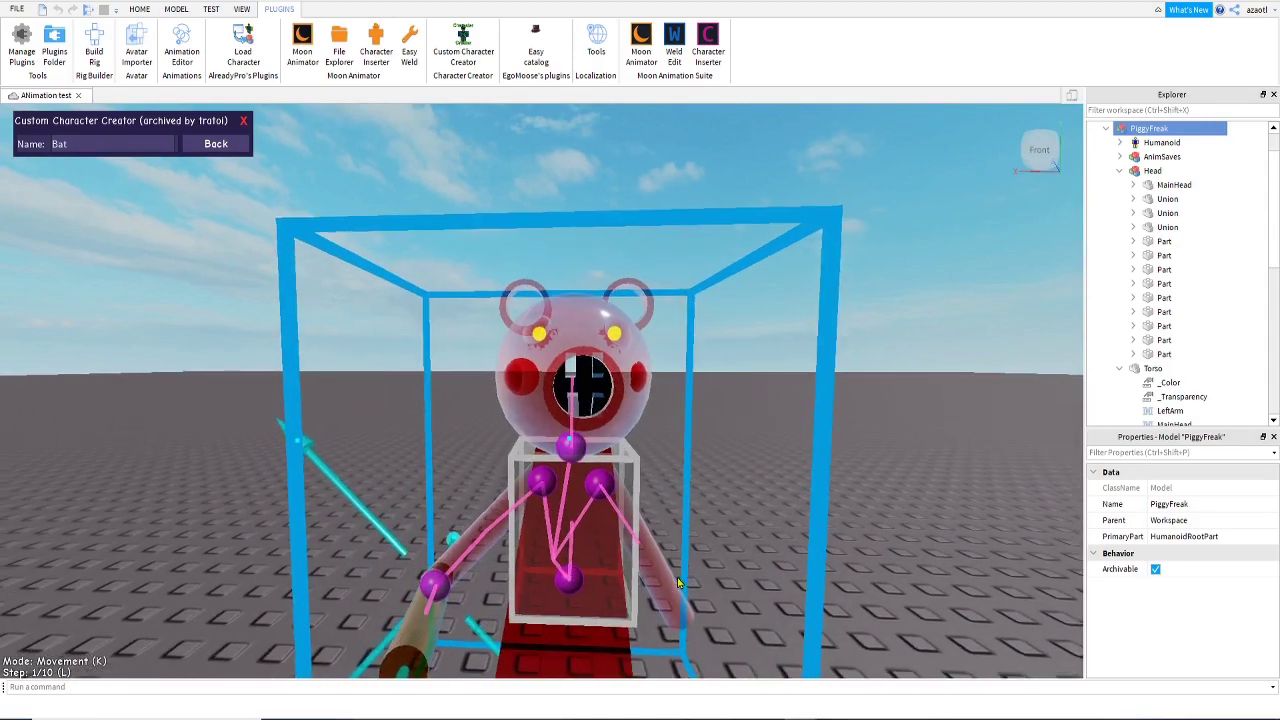
pyautogui.press('d')
pyautogui.press('a')
pyautogui.press('s')
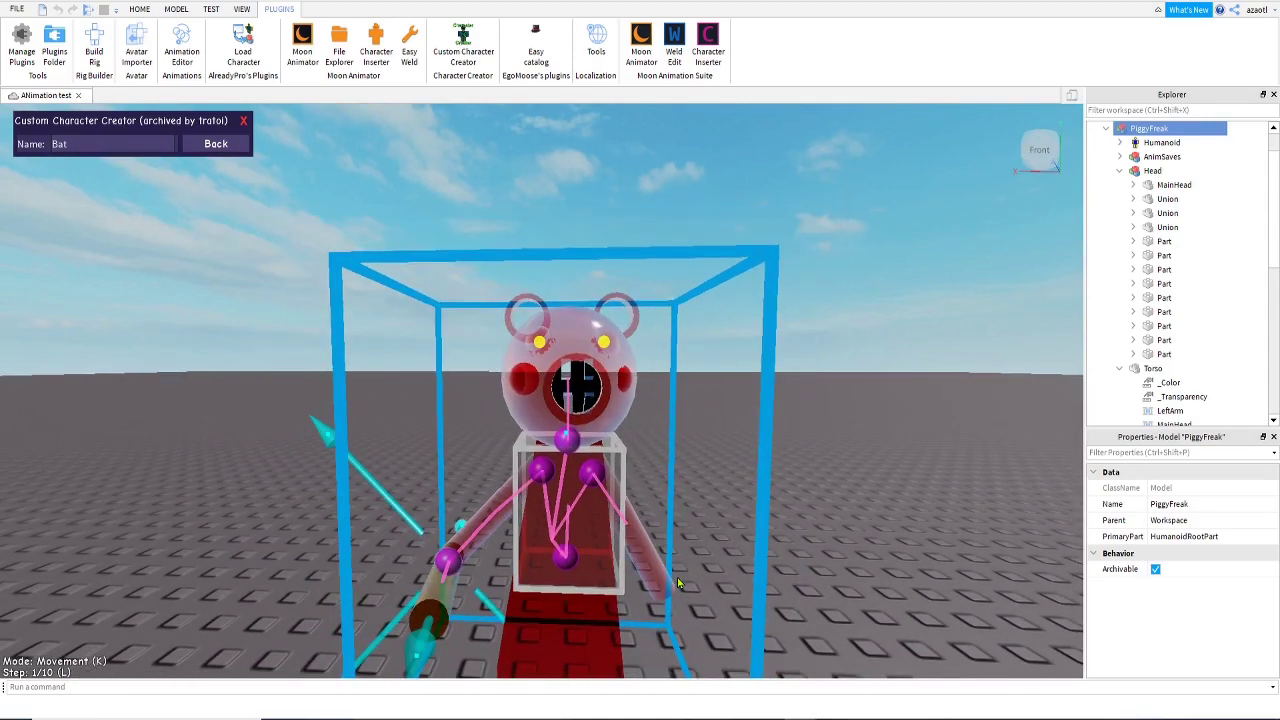
# - Leave joint editing, finish the rig and close the Custom Character Creator
pyautogui.click(229, 150)
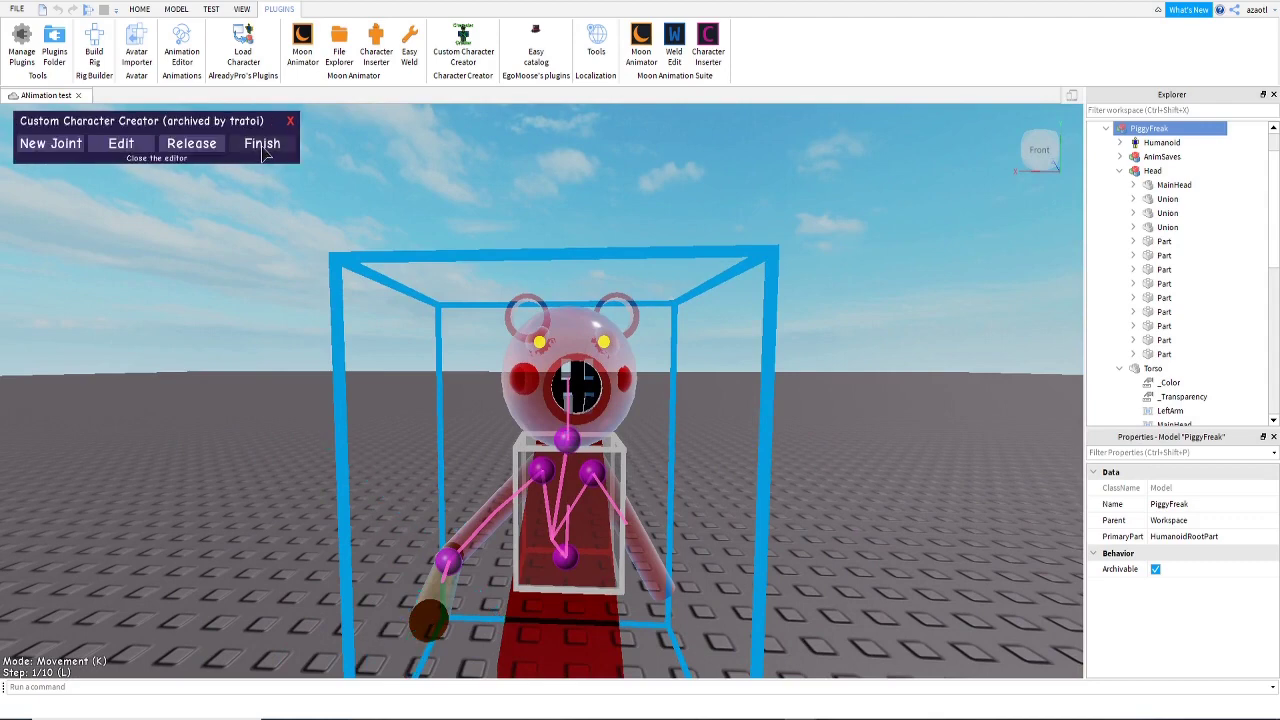
pyautogui.click(261, 146)
pyautogui.click(243, 121)
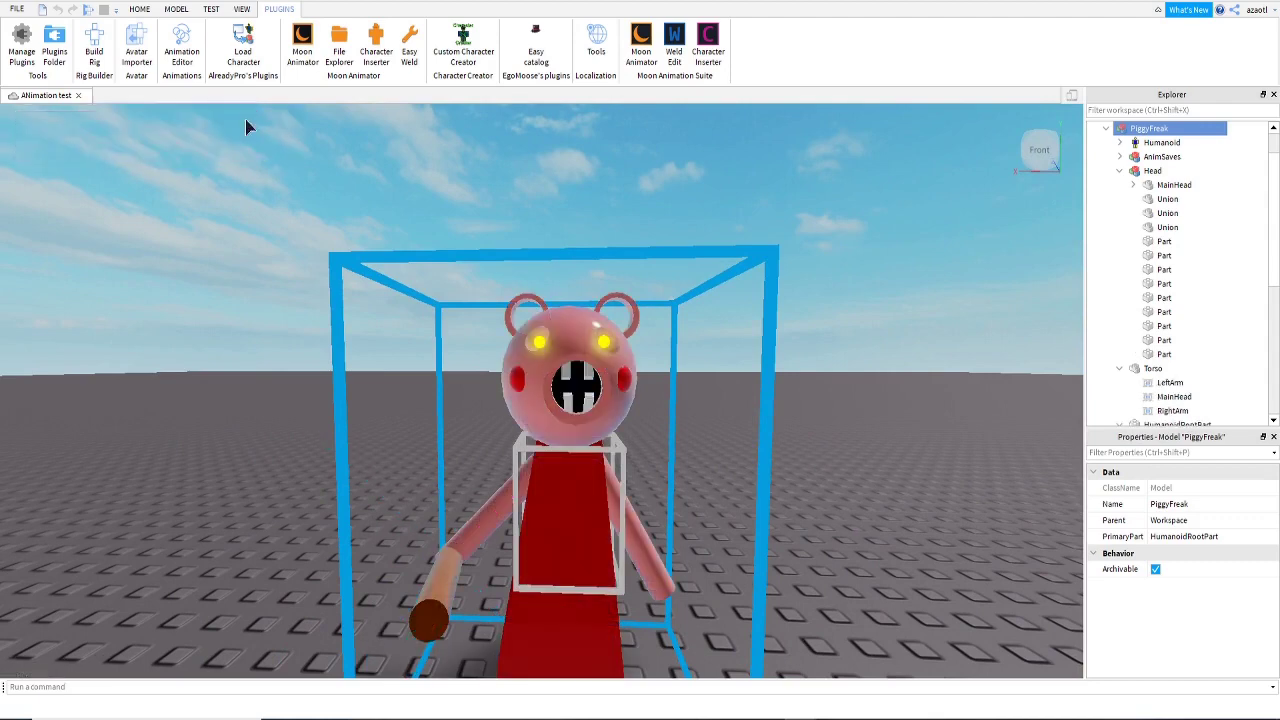
# - Open the PiggyFreak rig in the Animation Editor and select the torso to inspect its pivot from the side
pyautogui.click(182, 44)
pyautogui.scroll(-2, 257, 120)
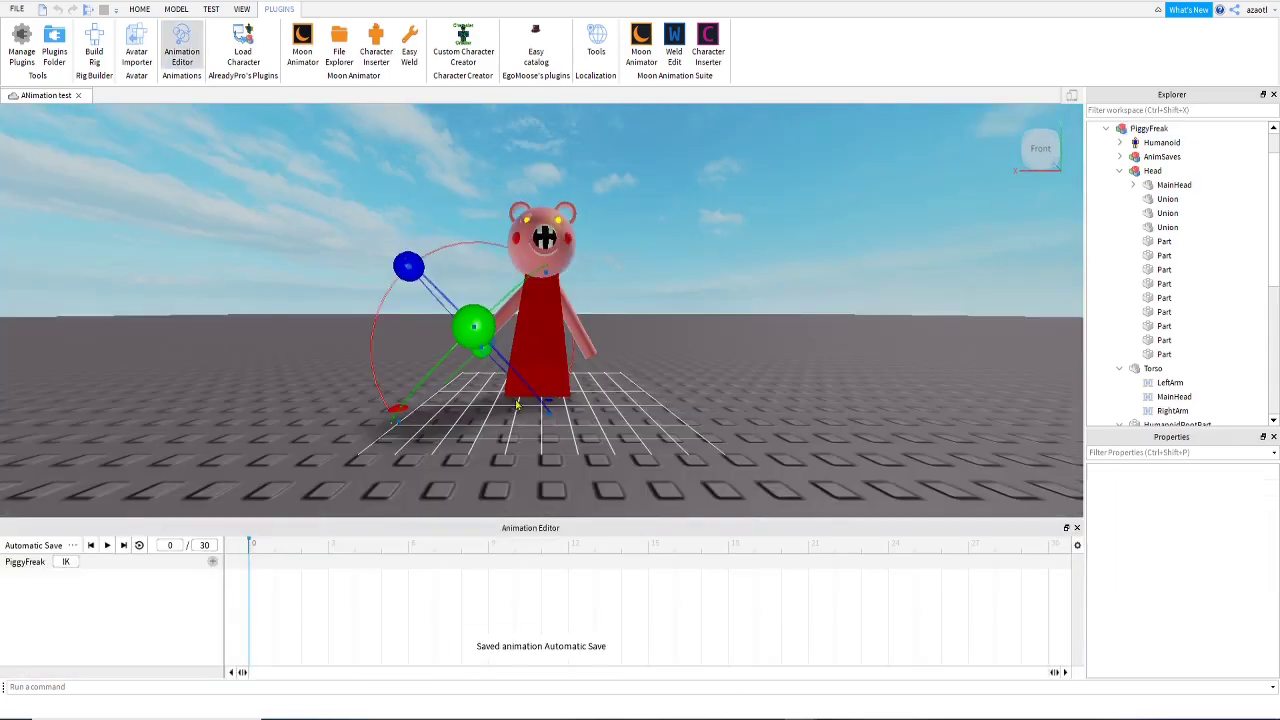
pyautogui.click(549, 337)
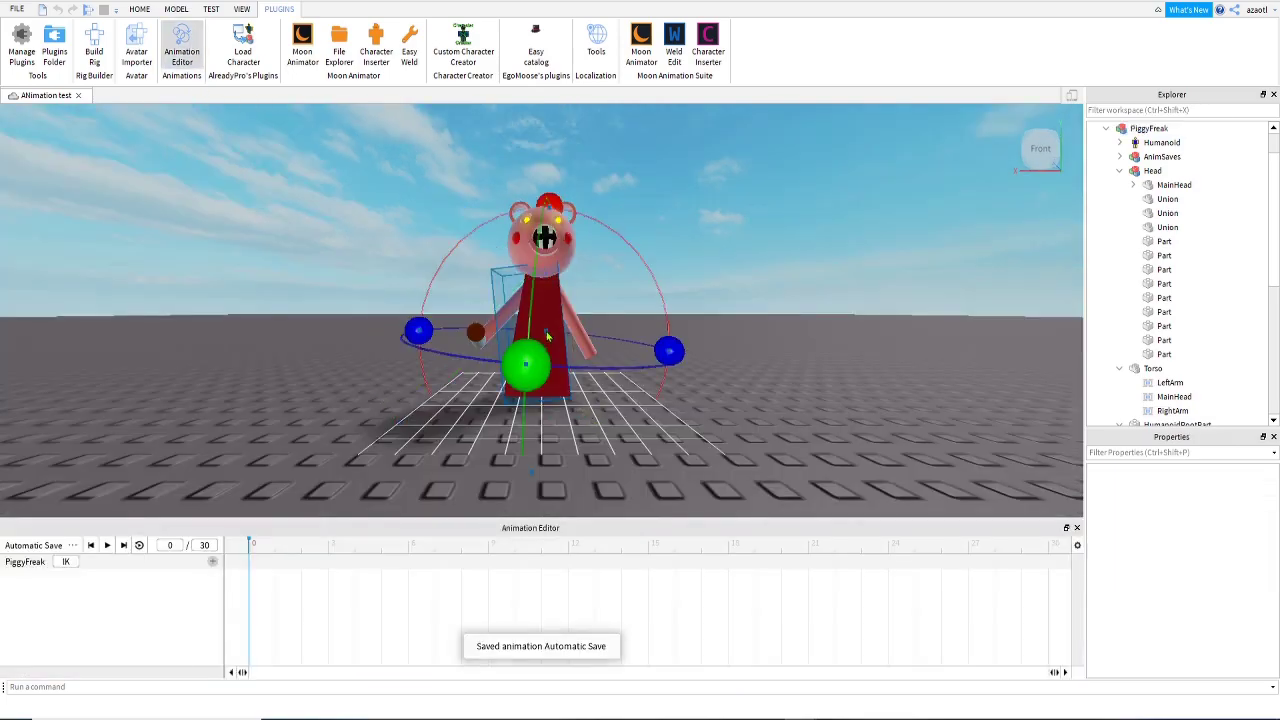
pyautogui.moveTo(549, 337); pyautogui.dragTo(631, 374, button='right')
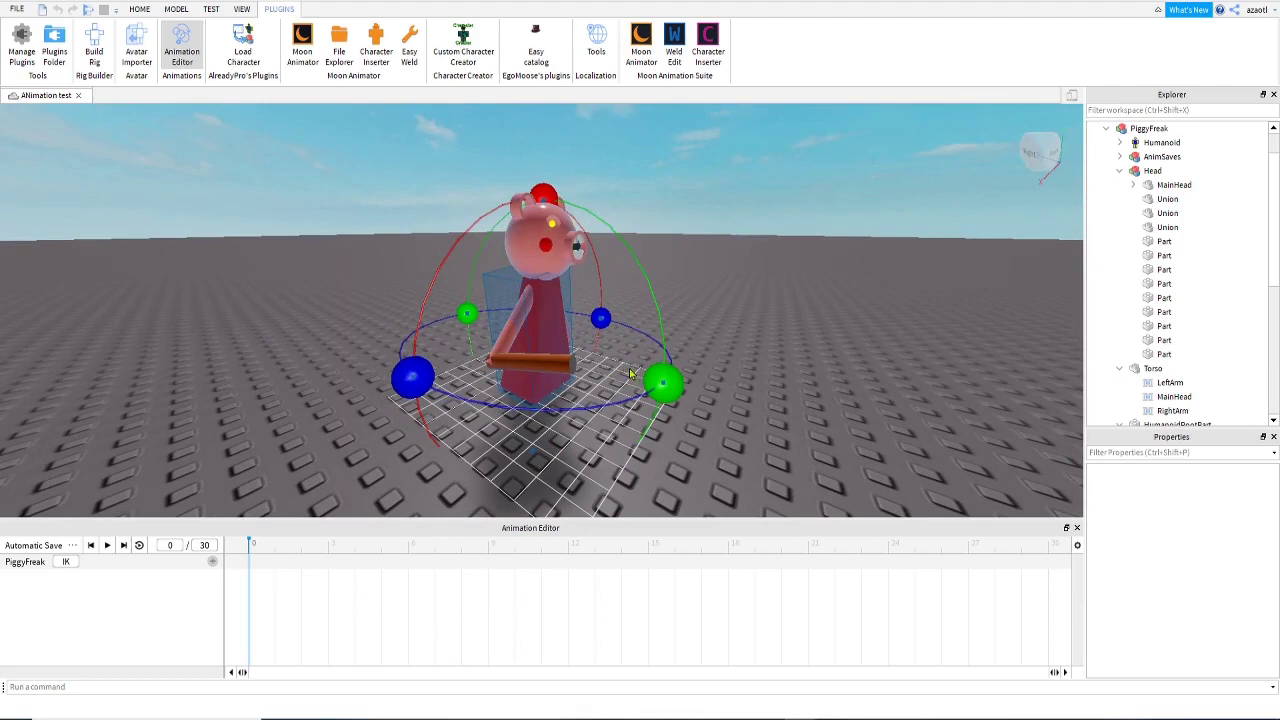
# - Rotate the bat and then the right arm at frame 0 to test their handle and shoulder pivots
pyautogui.click(510, 366)
pyautogui.moveTo(425, 357)
pyautogui.mouseDown()
pyautogui.moveTo(412, 434)
pyautogui.moveTo(413, 313)
pyautogui.moveTo(410, 350)
pyautogui.mouseUp()
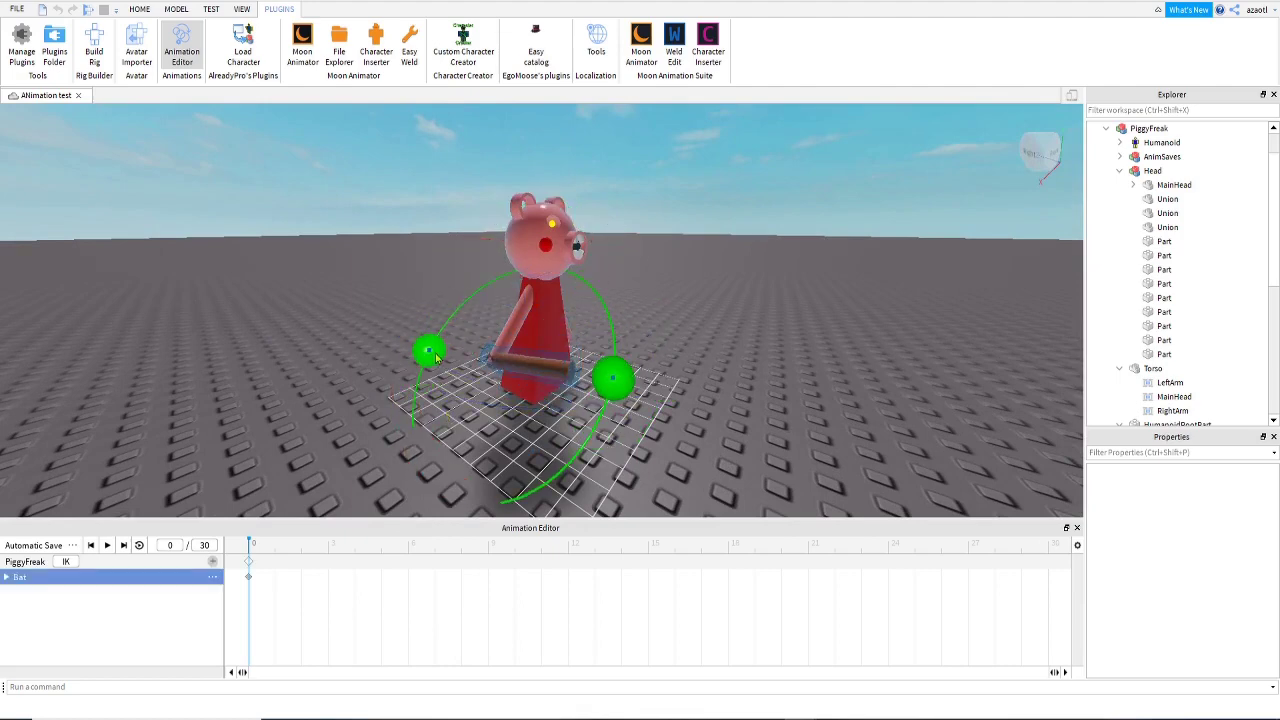
pyautogui.click(524, 312)
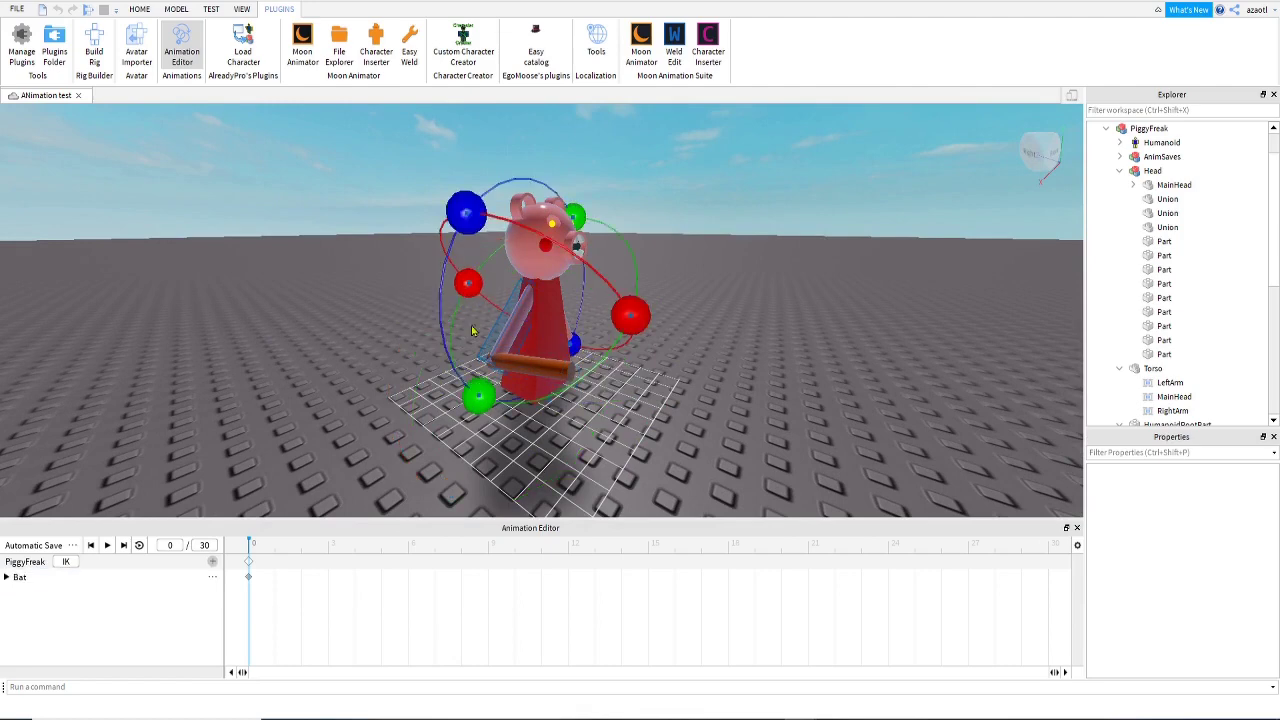
pyautogui.moveTo(478, 398)
pyautogui.mouseDown()
pyautogui.moveTo(508, 400)
pyautogui.moveTo(603, 347)
pyautogui.moveTo(490, 402)
pyautogui.moveTo(468, 395)
pyautogui.moveTo(487, 430)
pyautogui.moveTo(463, 388)
pyautogui.mouseUp()
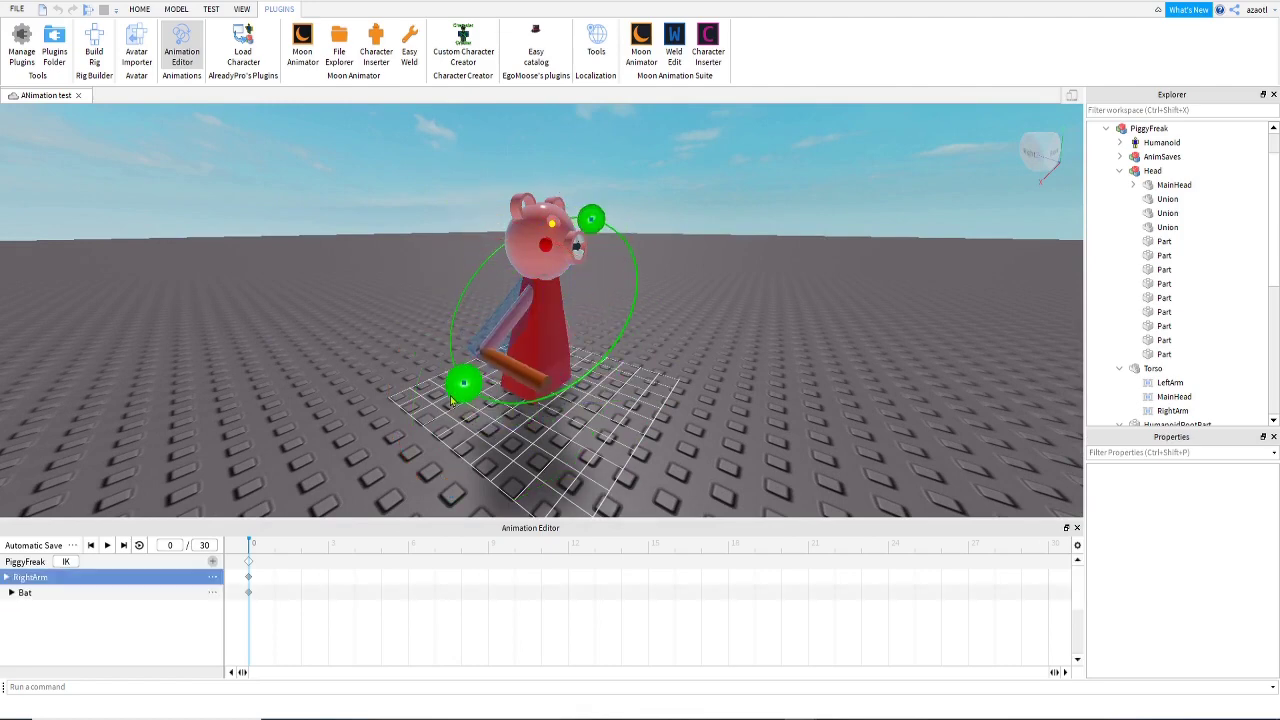
# - Tilt the head downward at frame 0 to test its neck pivot, and delete all the test keyframes
pyautogui.moveTo(655, 382); pyautogui.dragTo(636, 375, button='right')
pyautogui.click(613, 289)
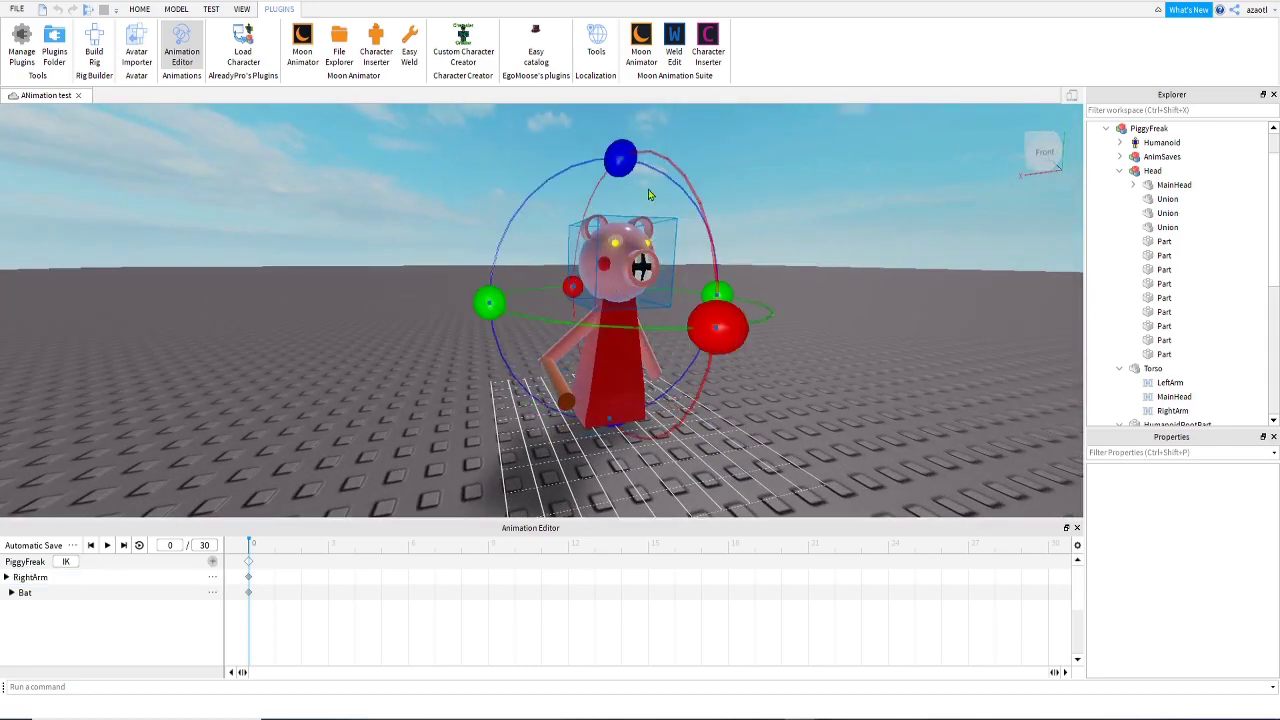
pyautogui.moveTo(718, 328); pyautogui.dragTo(717, 377)
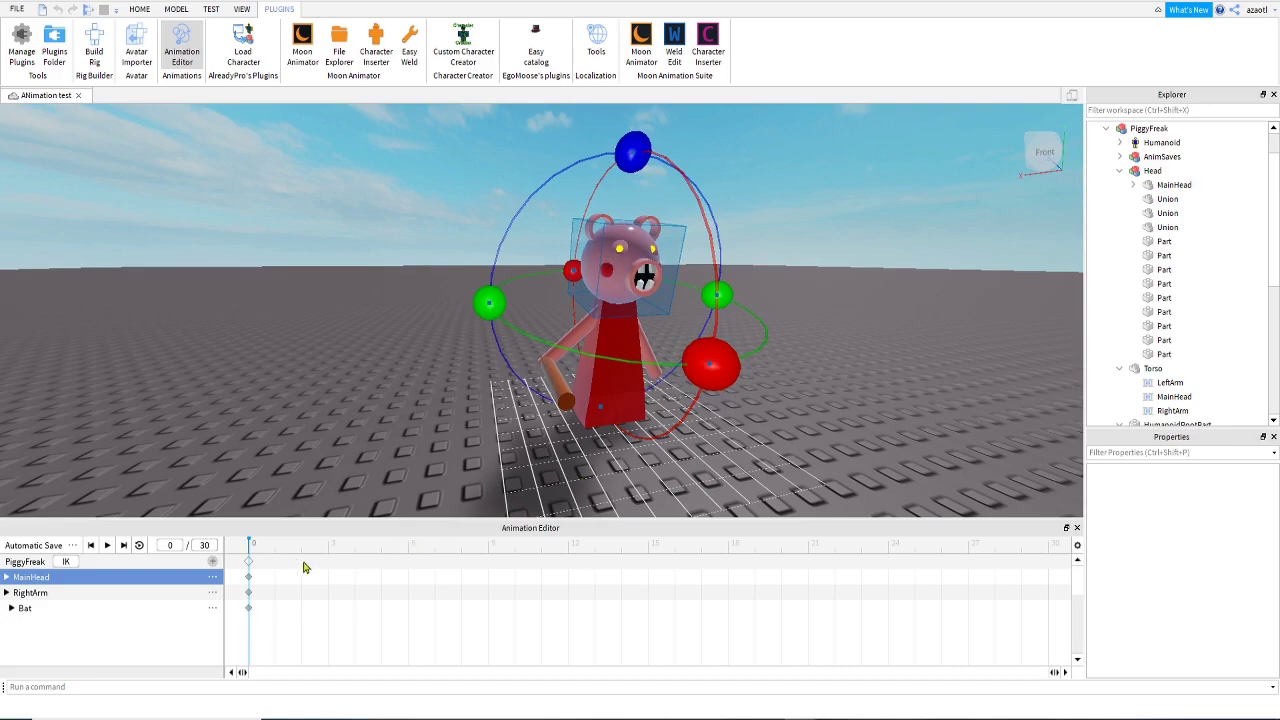
pyautogui.moveTo(276, 563); pyautogui.dragTo(236, 642)
pyautogui.press('Delete')
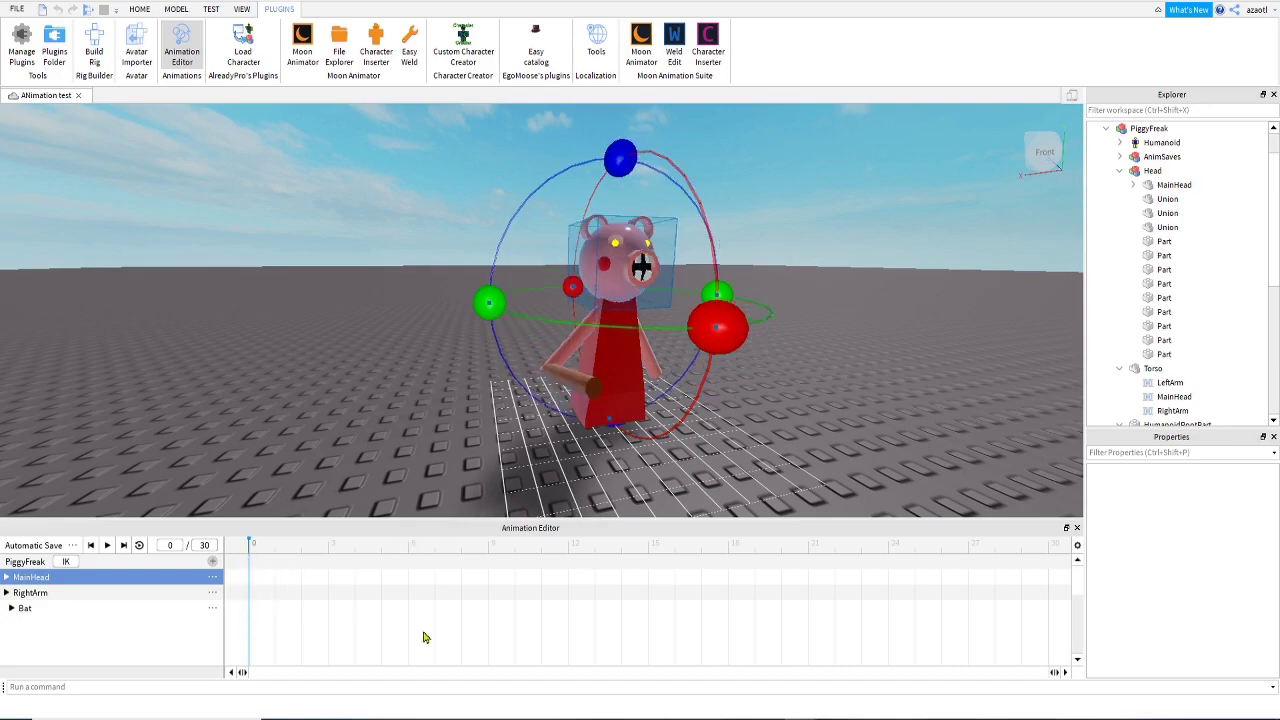
# - Examine the rig in its default pose from the front and right side, near and far, and scrub along the empty timeline
pyautogui.moveTo(773, 427); pyautogui.dragTo(773, 427, button='right')
pyautogui.press('d')
pyautogui.press('a')
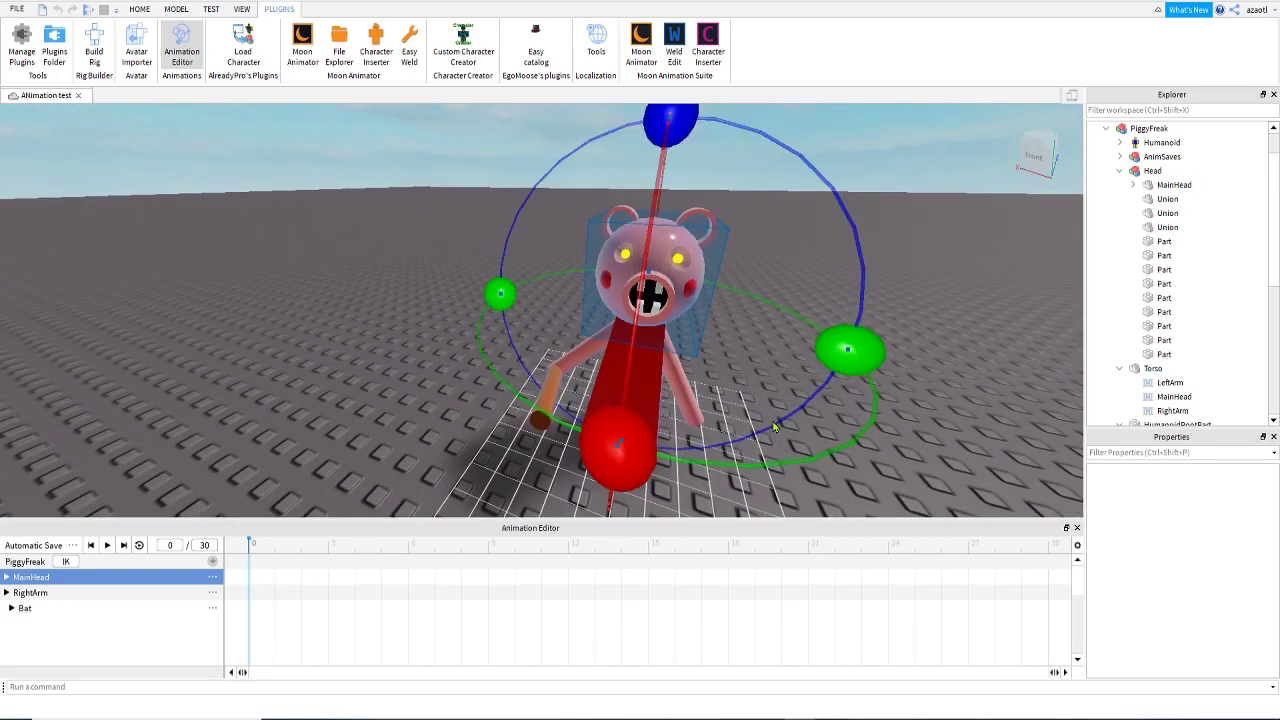
pyautogui.press('a')
pyautogui.press('s')
pyautogui.press('d')
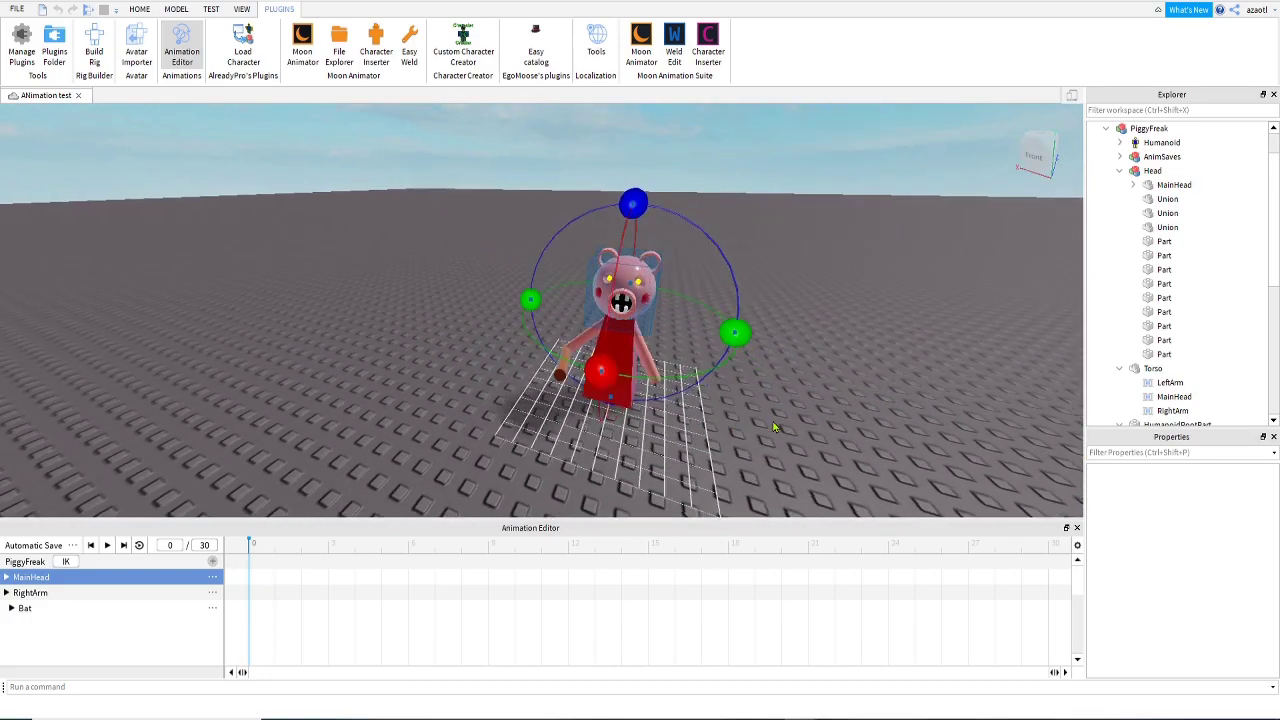
pyautogui.press('w')
pyautogui.moveTo(773, 427); pyautogui.dragTo(773, 427, button='right')
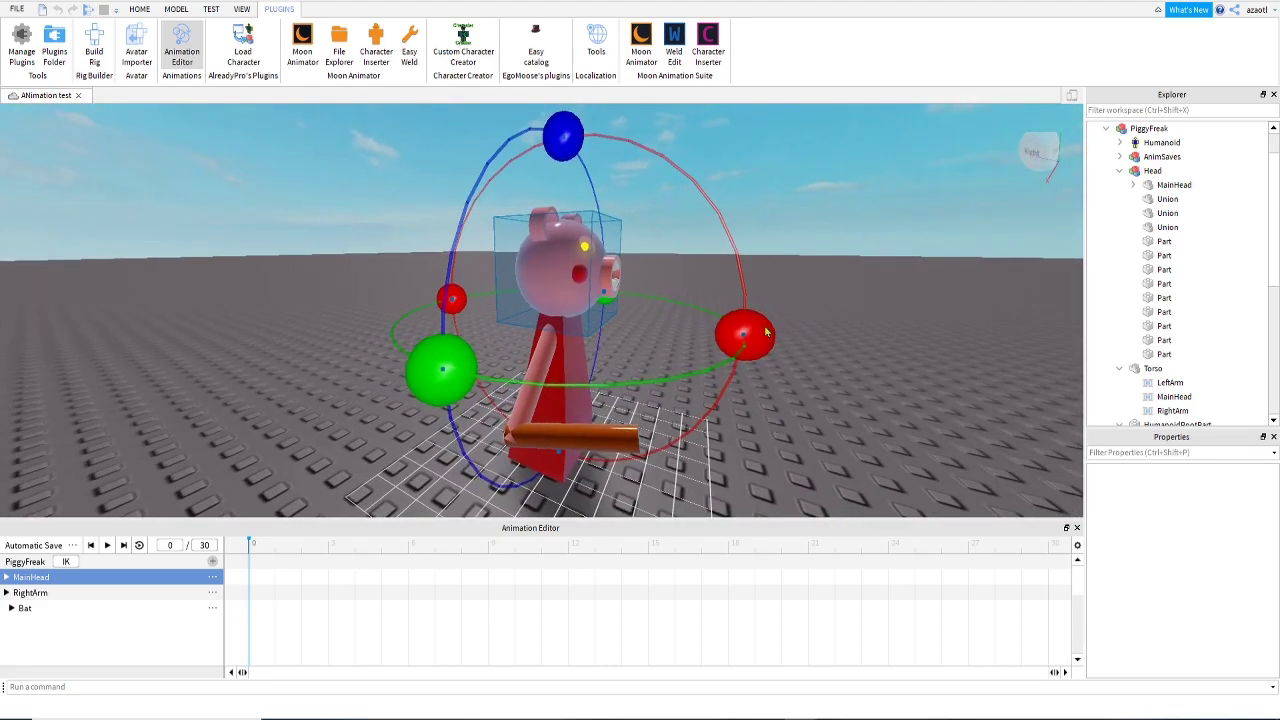
pyautogui.moveTo(728, 423); pyautogui.dragTo(720, 405, button='right')
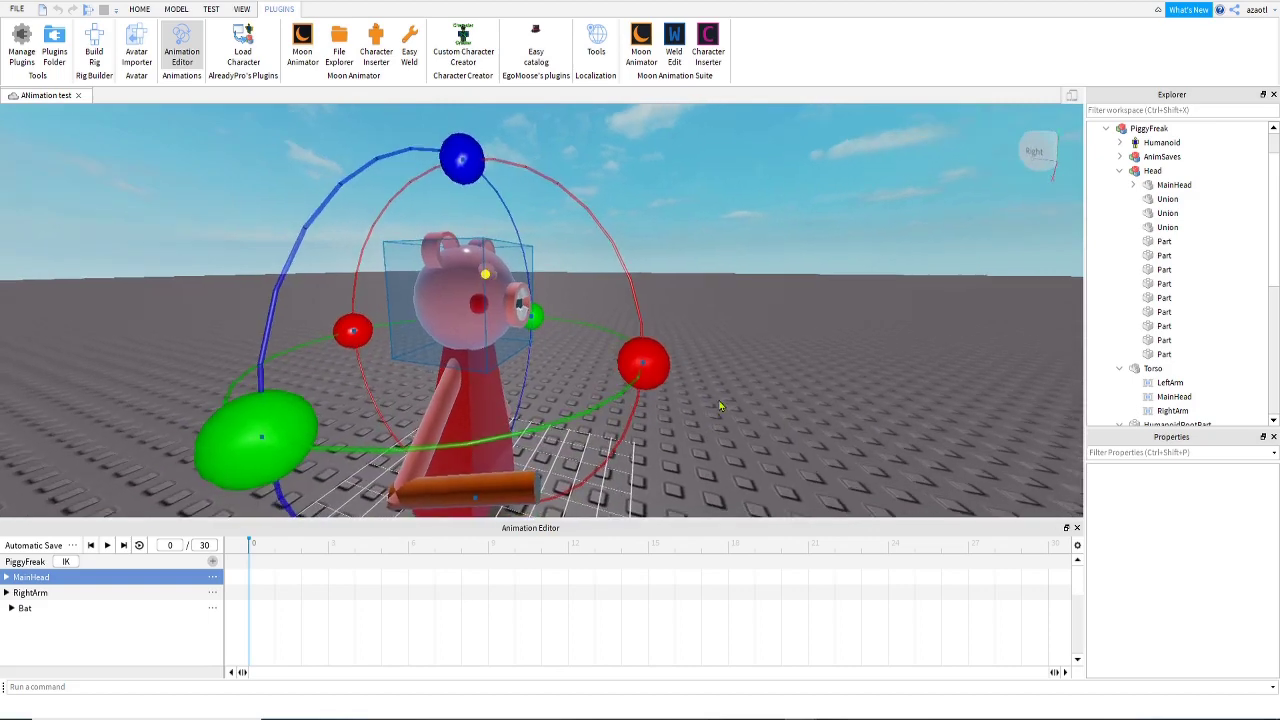
pyautogui.moveTo(251, 553); pyautogui.dragTo(990, 547)
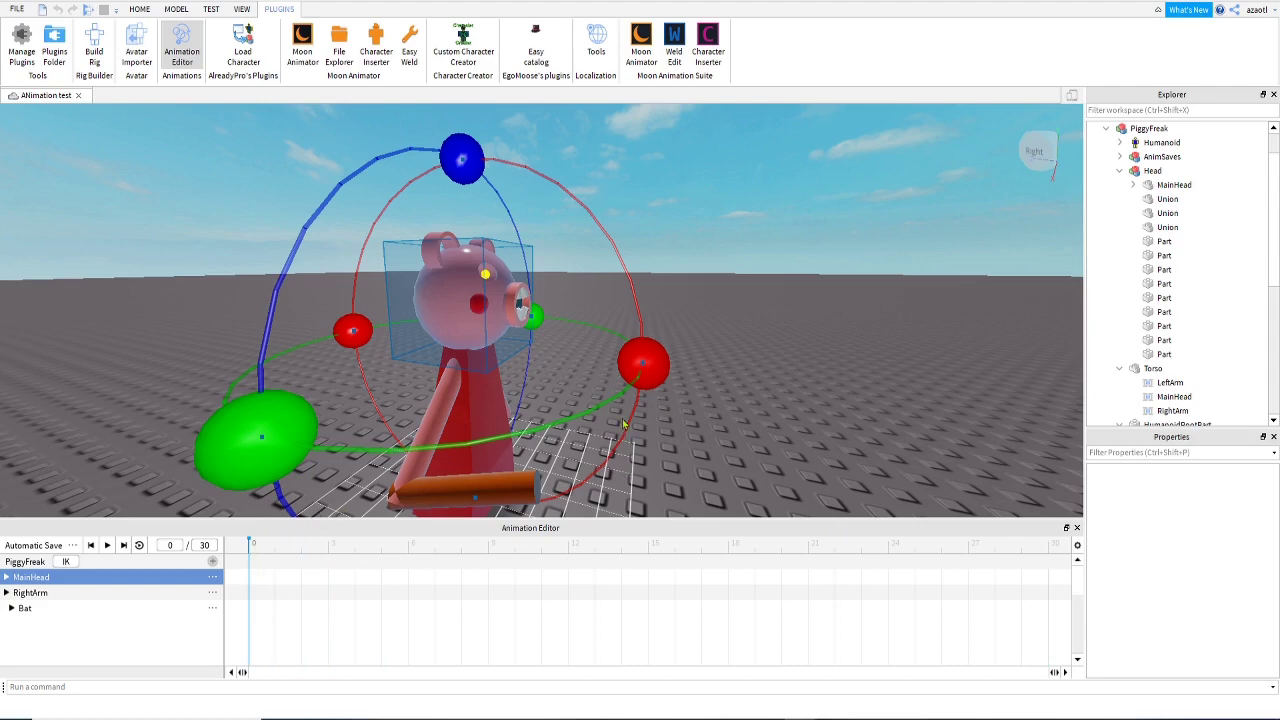
# - Keyframe a head nod: tilt MainHead down at frame 0 and up at frame 15, with the frame 0 pose copied to frame 30
pyautogui.moveTo(643, 373); pyautogui.dragTo(641, 385)
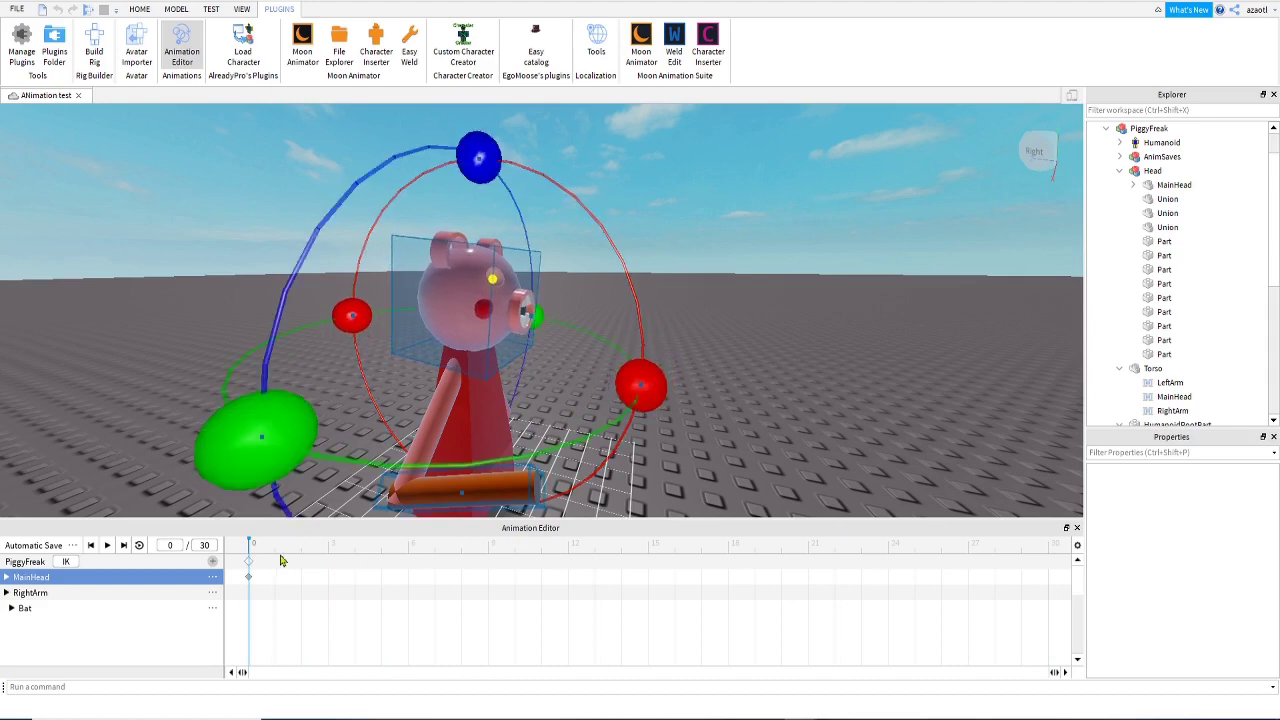
pyautogui.moveTo(585, 571); pyautogui.dragTo(650, 571)
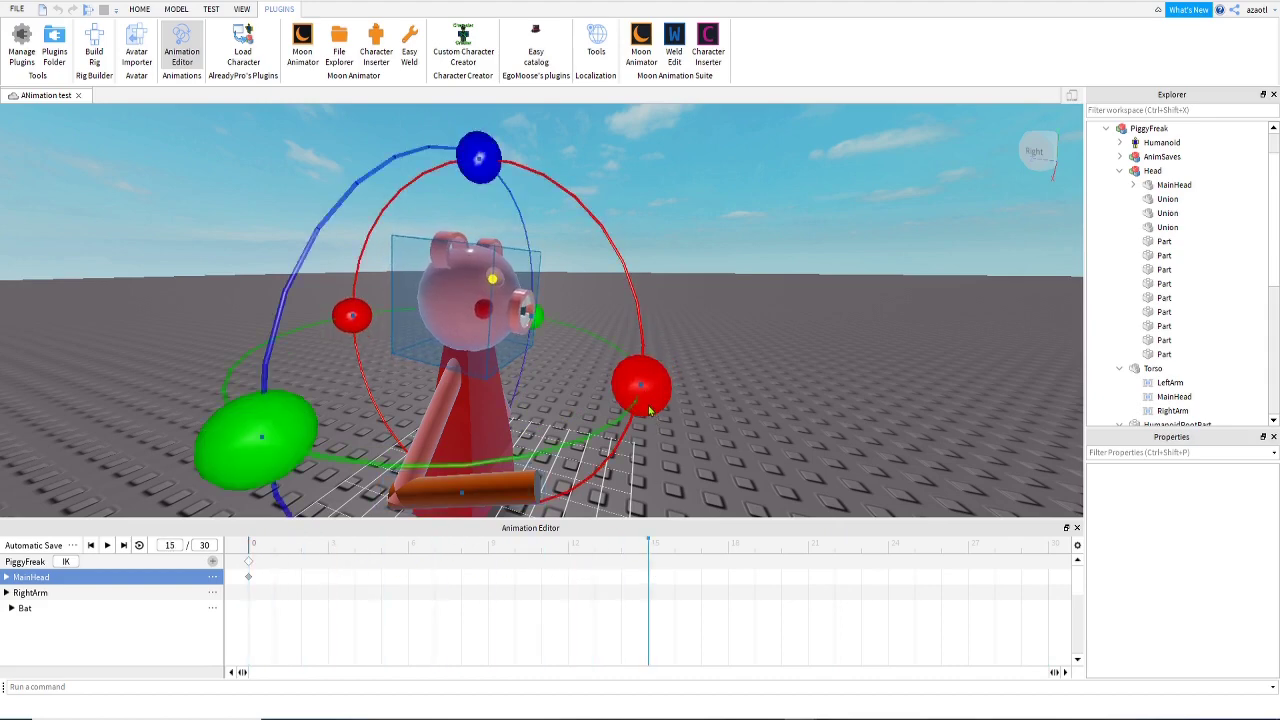
pyautogui.moveTo(648, 405); pyautogui.dragTo(647, 391)
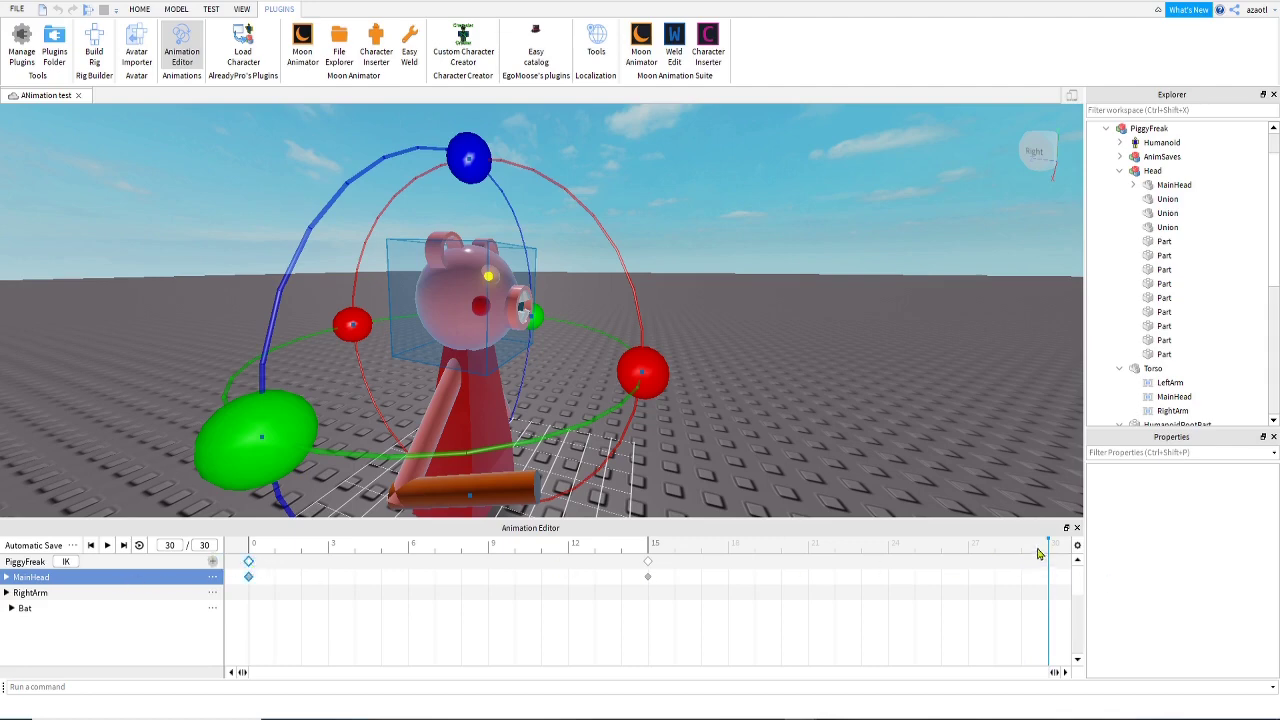
pyautogui.hotkey('ctrl', 'v')
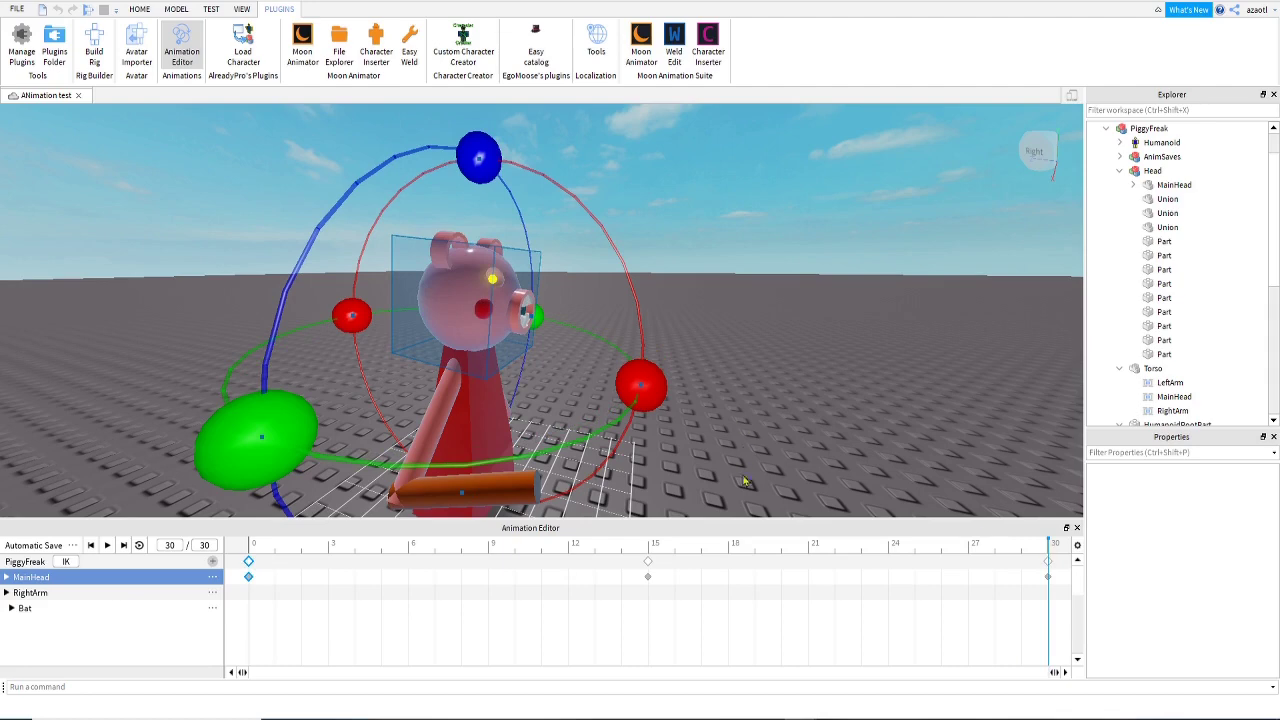
# - Turn on looping and play the head animation while viewing the character from the front
pyautogui.click(139, 546)
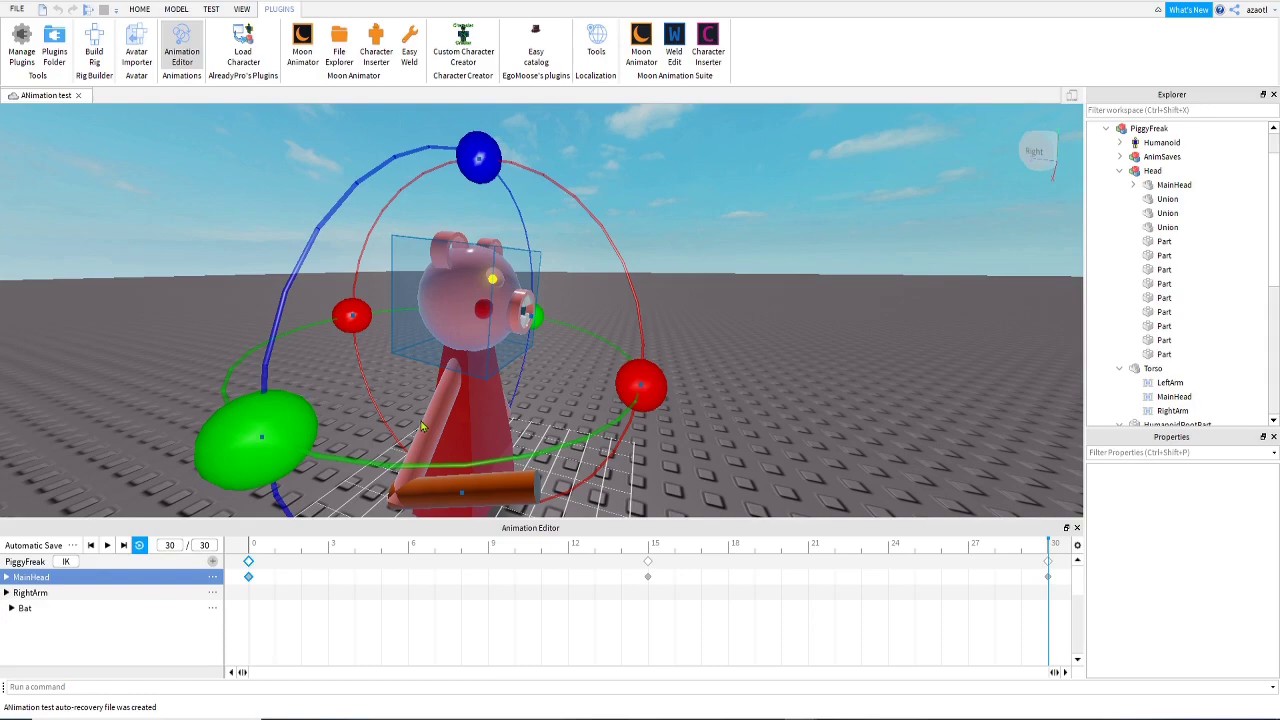
pyautogui.press('space')
pyautogui.moveTo(422, 426); pyautogui.dragTo(530, 500, button='right')
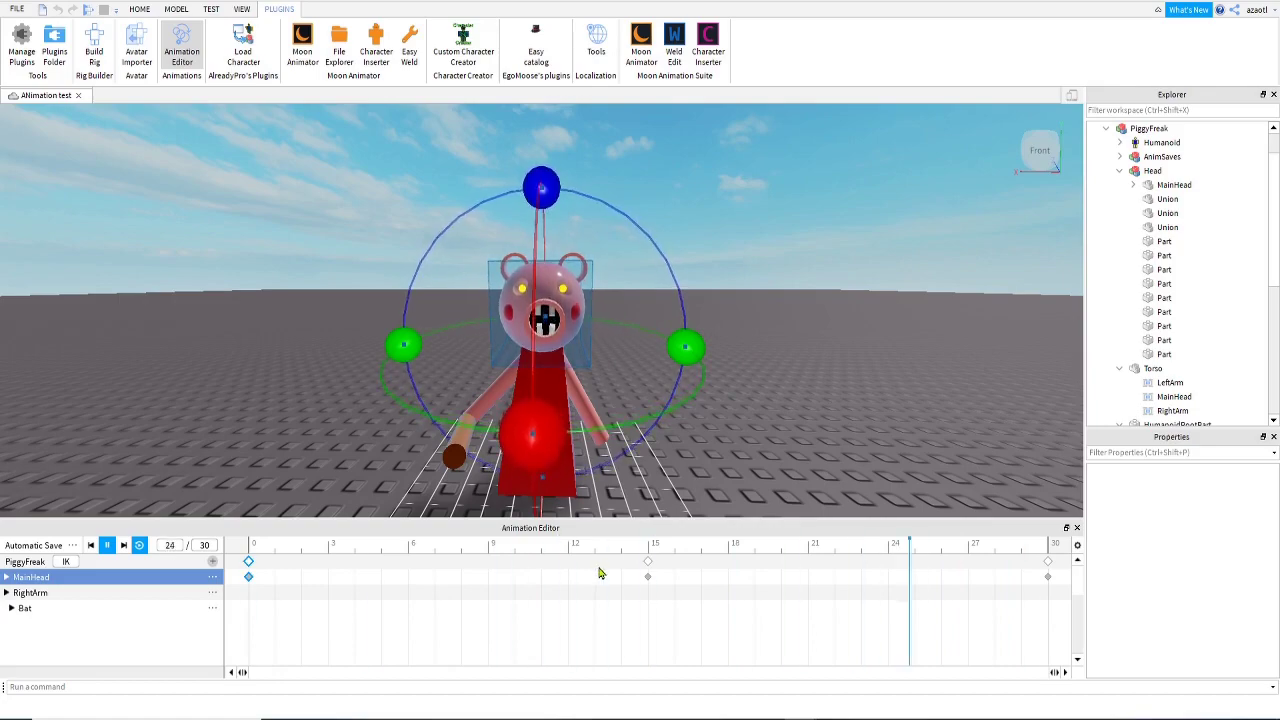
pyautogui.press('space')
# - Adjust MainHead's upward tilt at frame 15 to a subtler nod and preview the loop
pyautogui.click(651, 558)
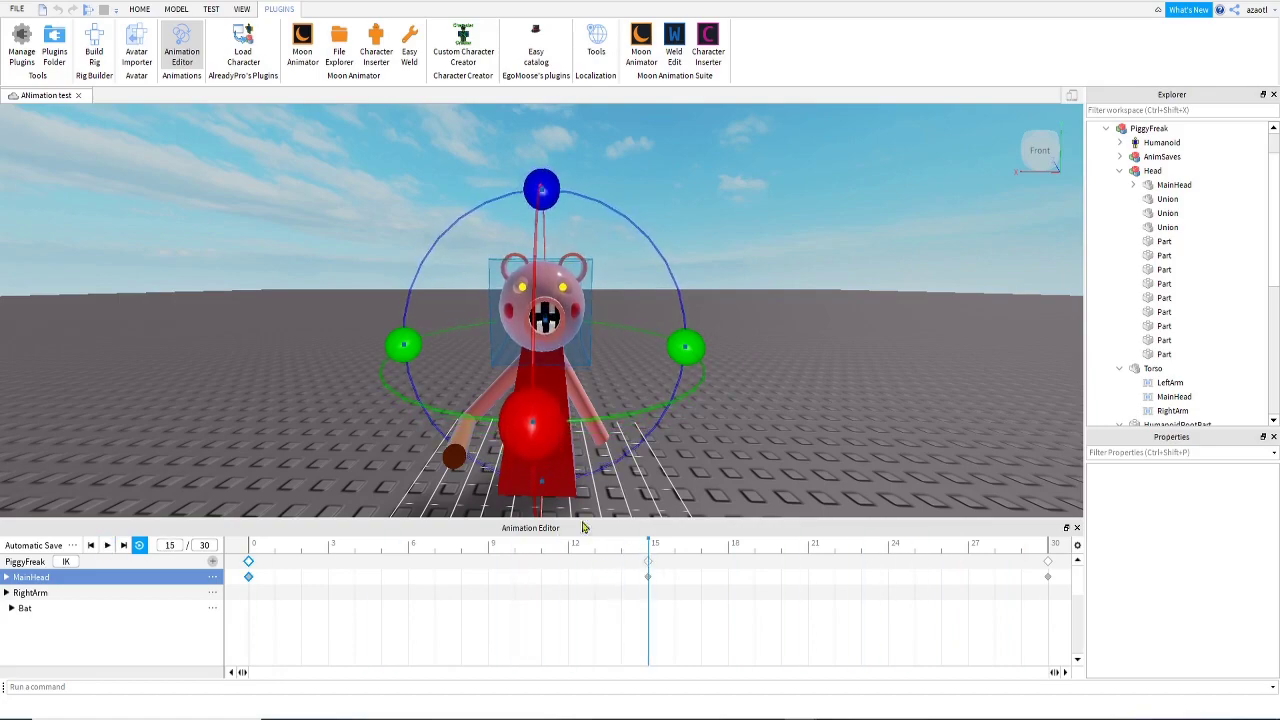
pyautogui.press('a')
pyautogui.moveTo(482, 472); pyautogui.dragTo(482, 472, button='right')
pyautogui.press('w')
pyautogui.press('s')
pyautogui.press('a')
pyautogui.press('s')
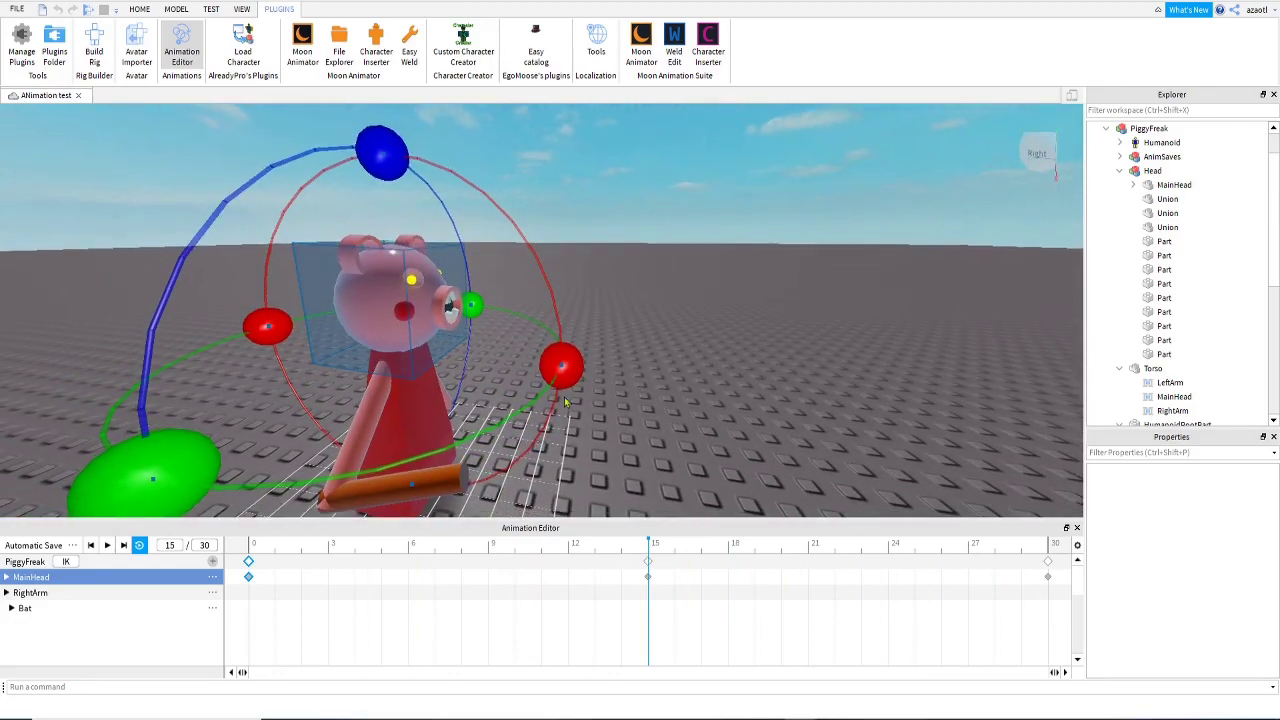
pyautogui.press('space')
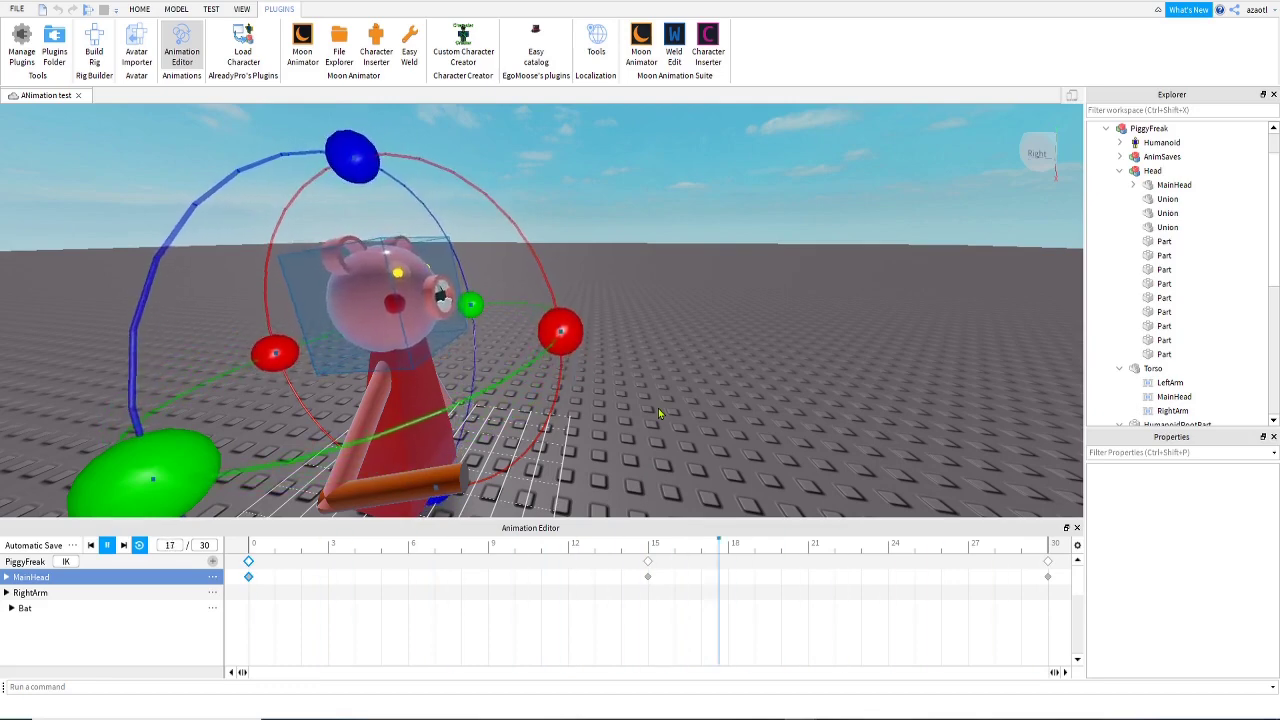
pyautogui.click(646, 558)
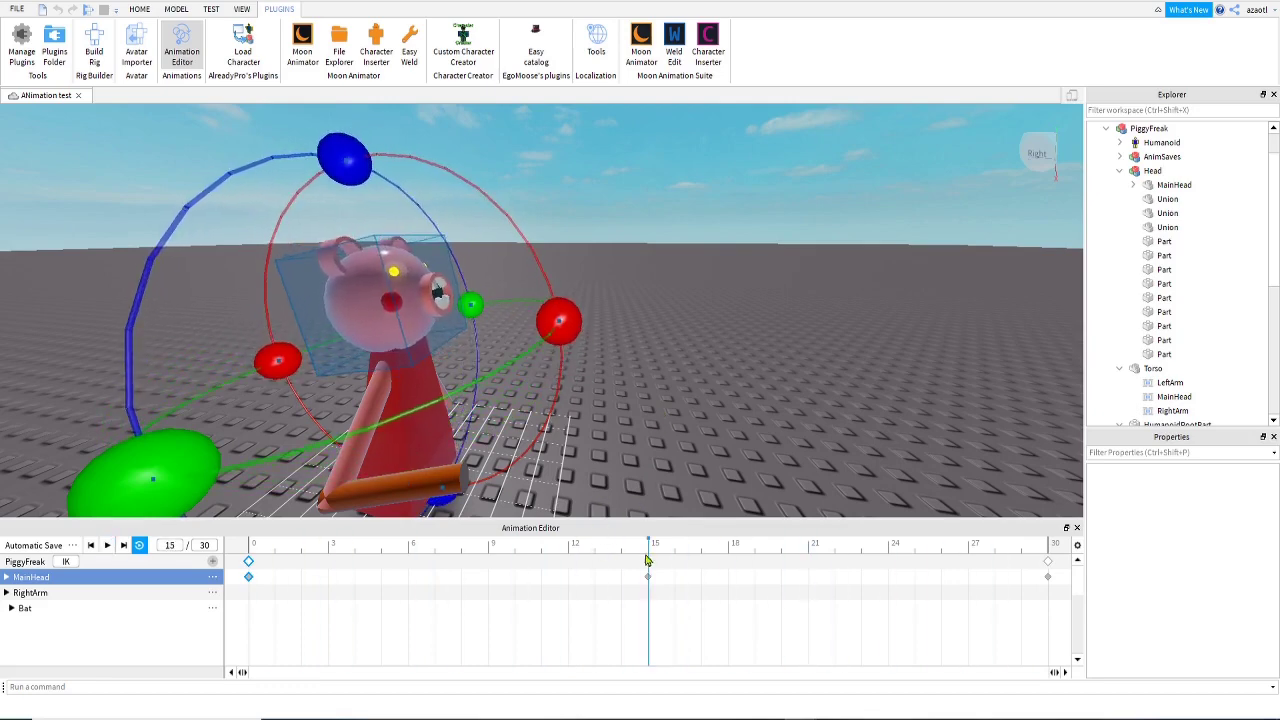
pyautogui.moveTo(560, 320); pyautogui.dragTo(578, 393)
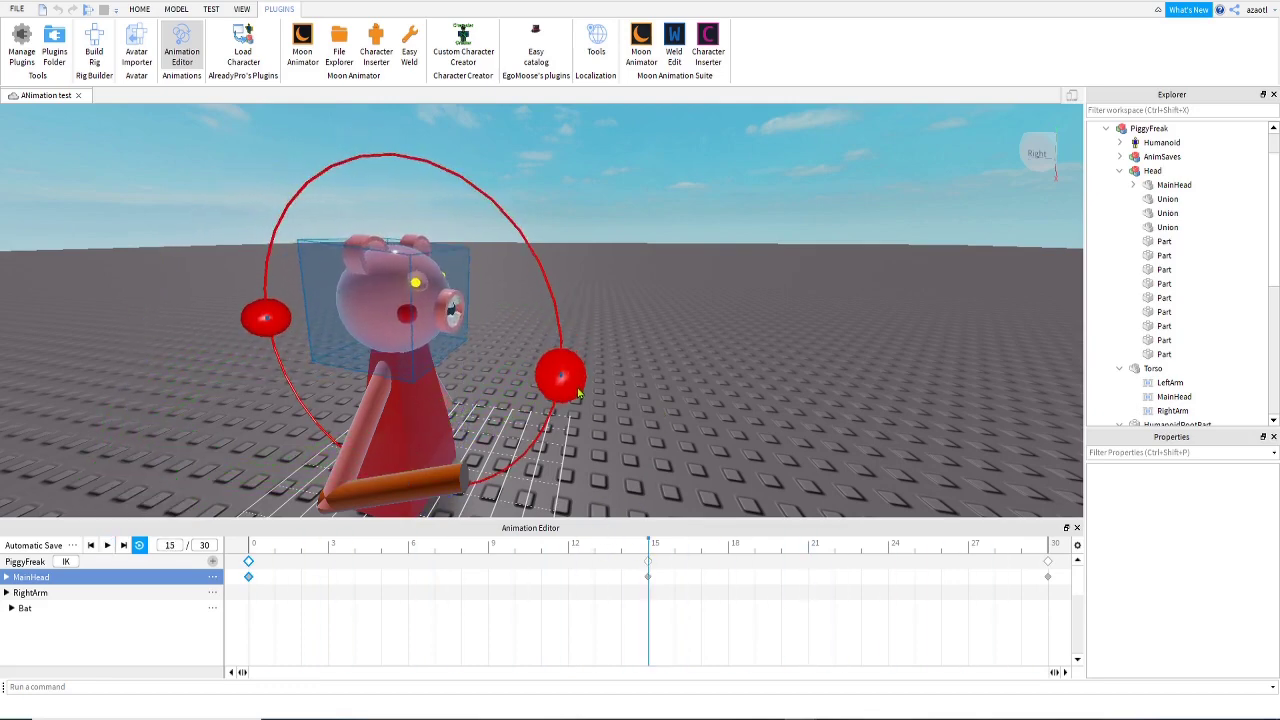
pyautogui.press('space')
pyautogui.press('space')
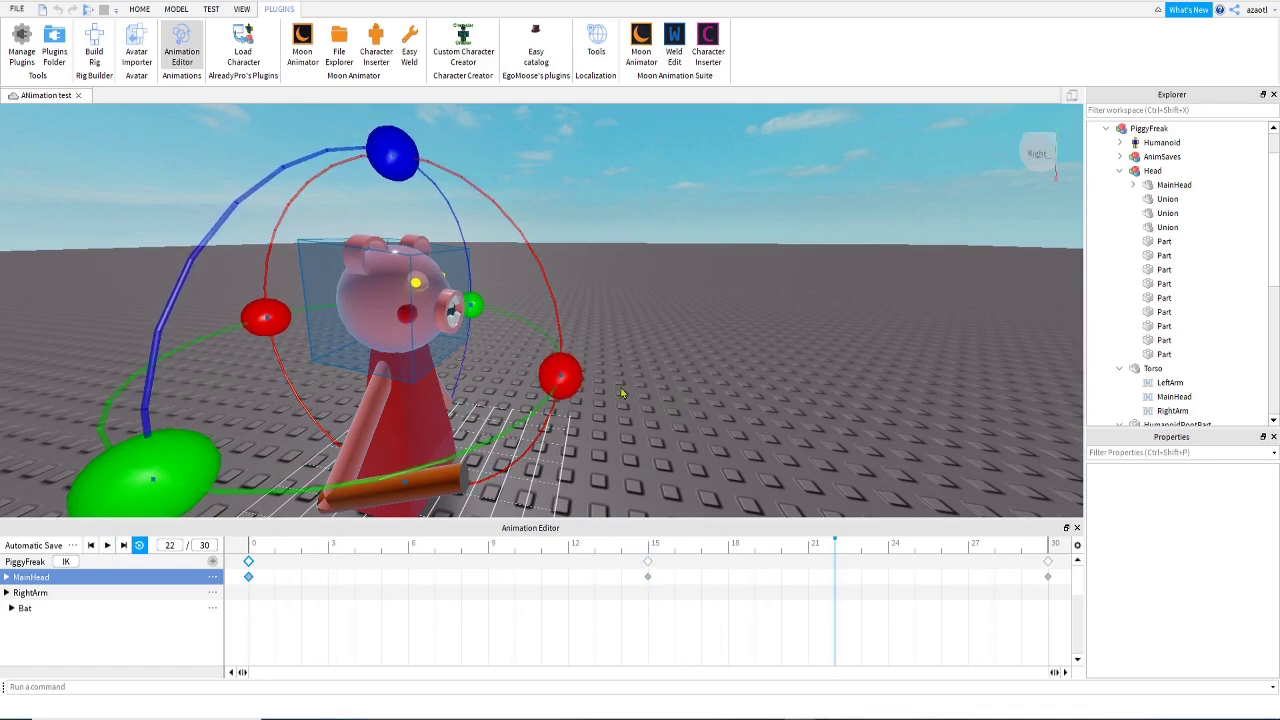
pyautogui.moveTo(562, 380); pyautogui.dragTo(561, 376)
pyautogui.press('space')
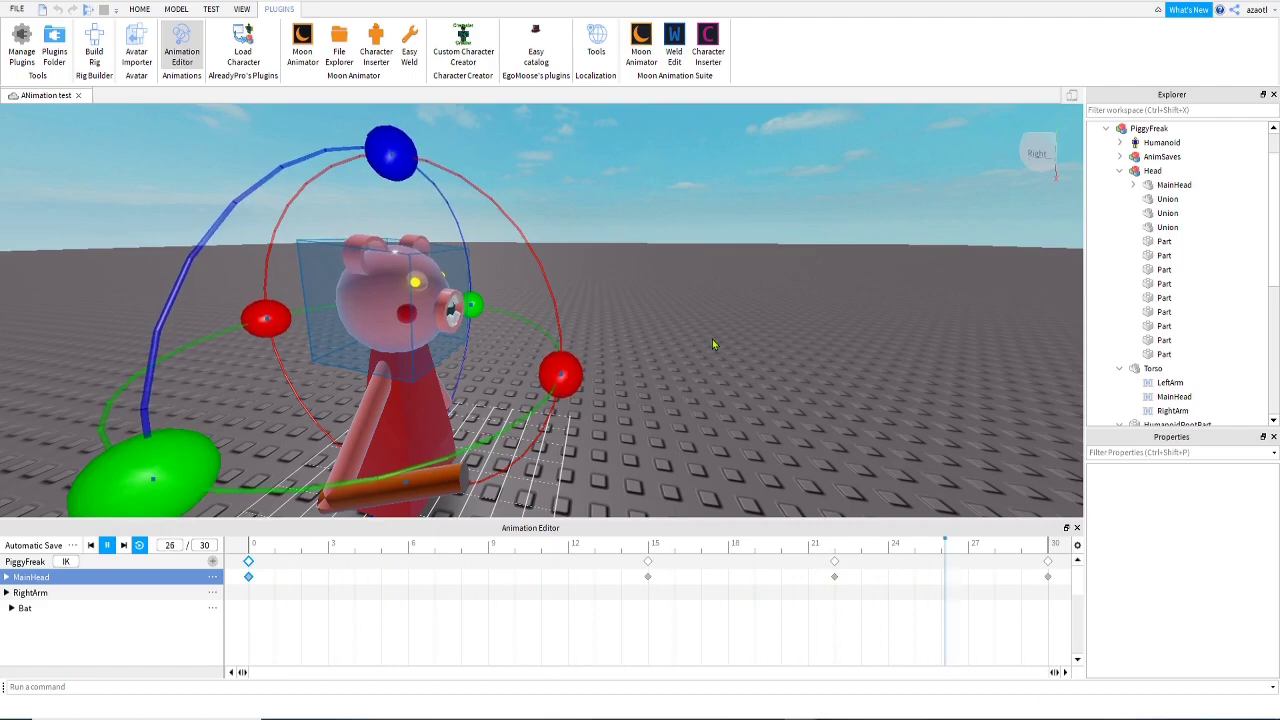
pyautogui.press('space')
pyautogui.moveTo(560, 382)
pyautogui.mouseDown()
pyautogui.moveTo(565, 405)
pyautogui.moveTo(563, 390)
pyautogui.mouseUp()
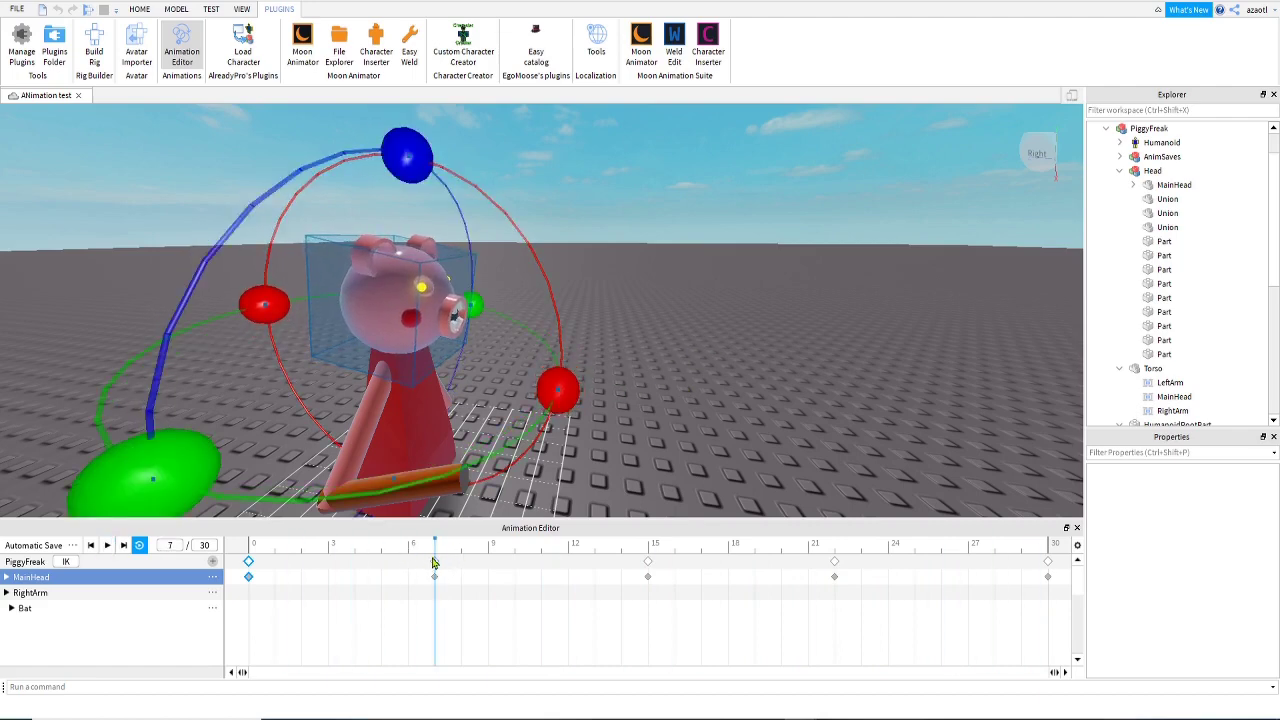
pyautogui.click(647, 564)
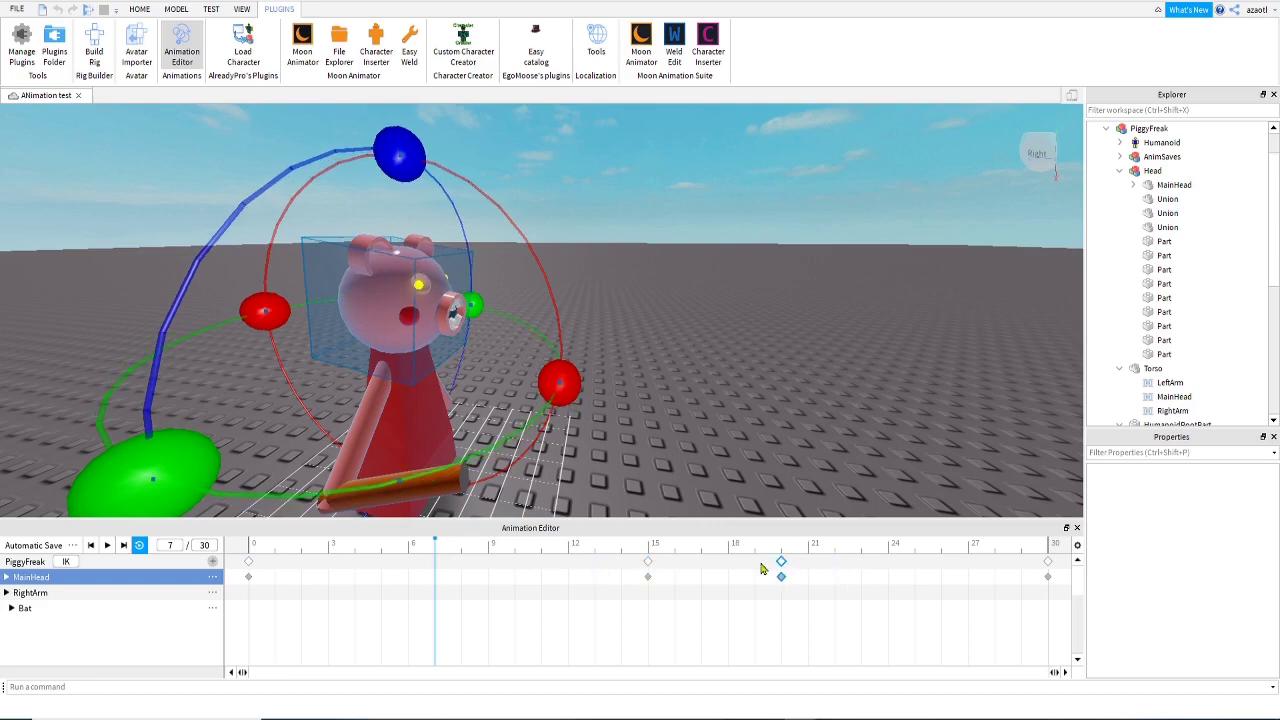
# - Play the looping head nod and examine it from the character's side
pyautogui.press('space')
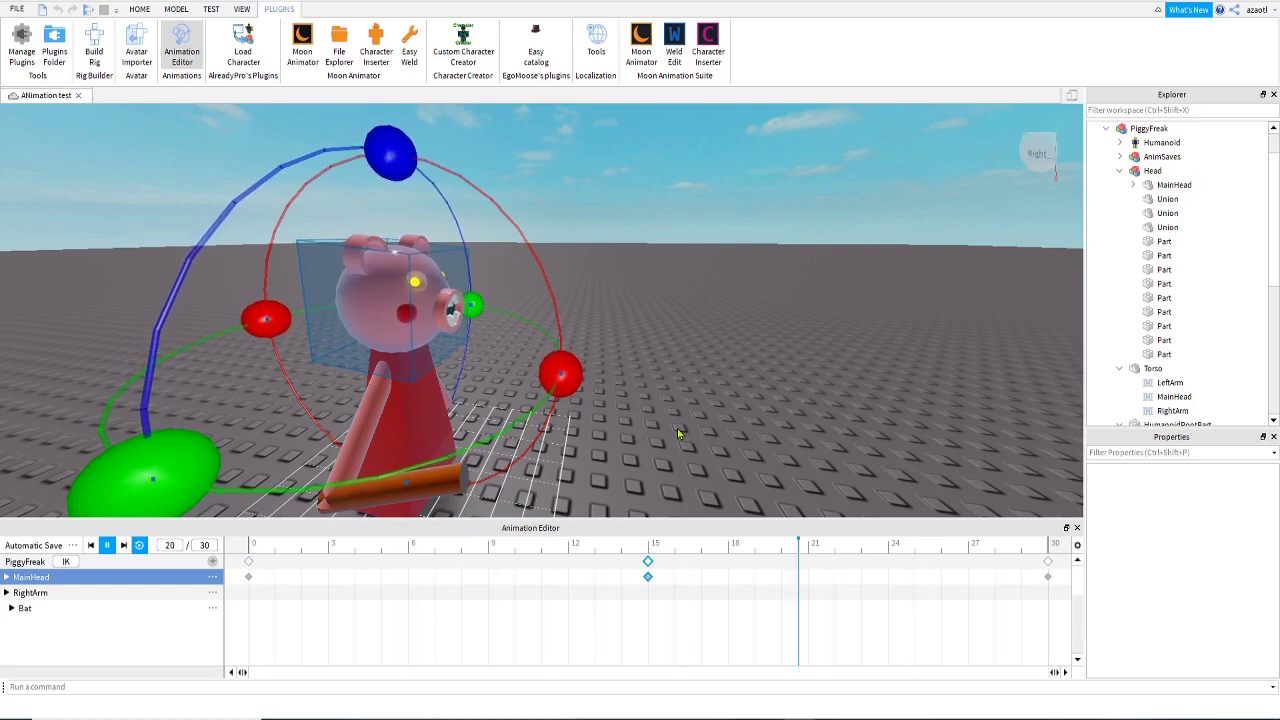
pyautogui.press('f')
pyautogui.press('d')
pyautogui.moveTo(678, 430); pyautogui.dragTo(678, 434, button='right')
pyautogui.press('a')
pyautogui.press('w')
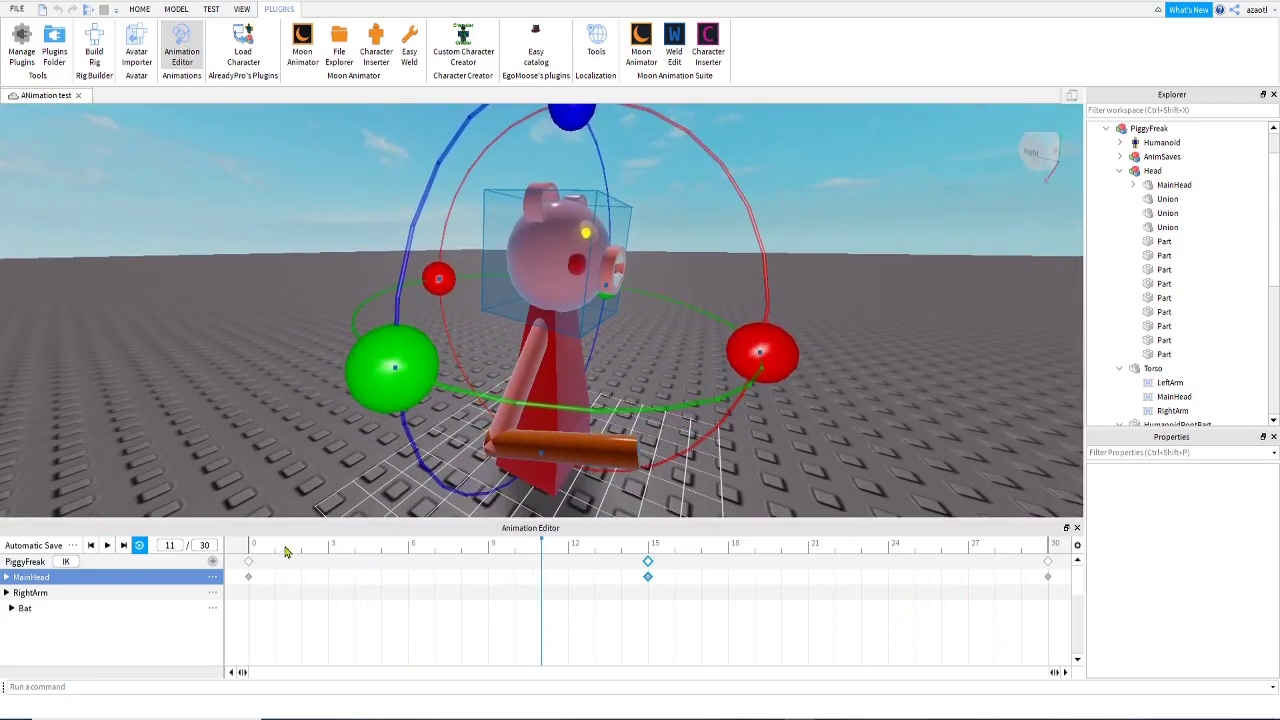
# - Swing RightArm slightly backward at frame 0 and copy that keyframe to frame 30
pyautogui.click(253, 545)
pyautogui.click(538, 368)
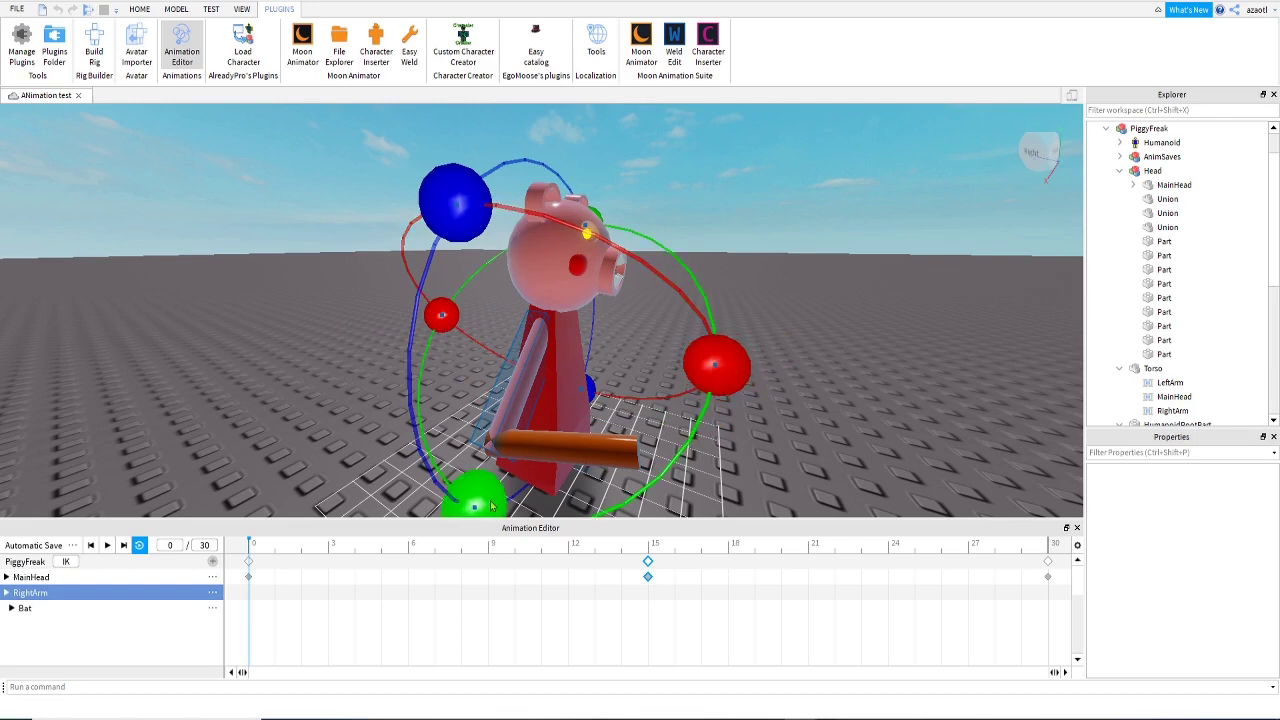
pyautogui.moveTo(490, 503)
pyautogui.mouseDown()
pyautogui.moveTo(465, 500)
pyautogui.moveTo(478, 500)
pyautogui.mouseUp()
pyautogui.moveTo(275, 548); pyautogui.dragTo(646, 575)
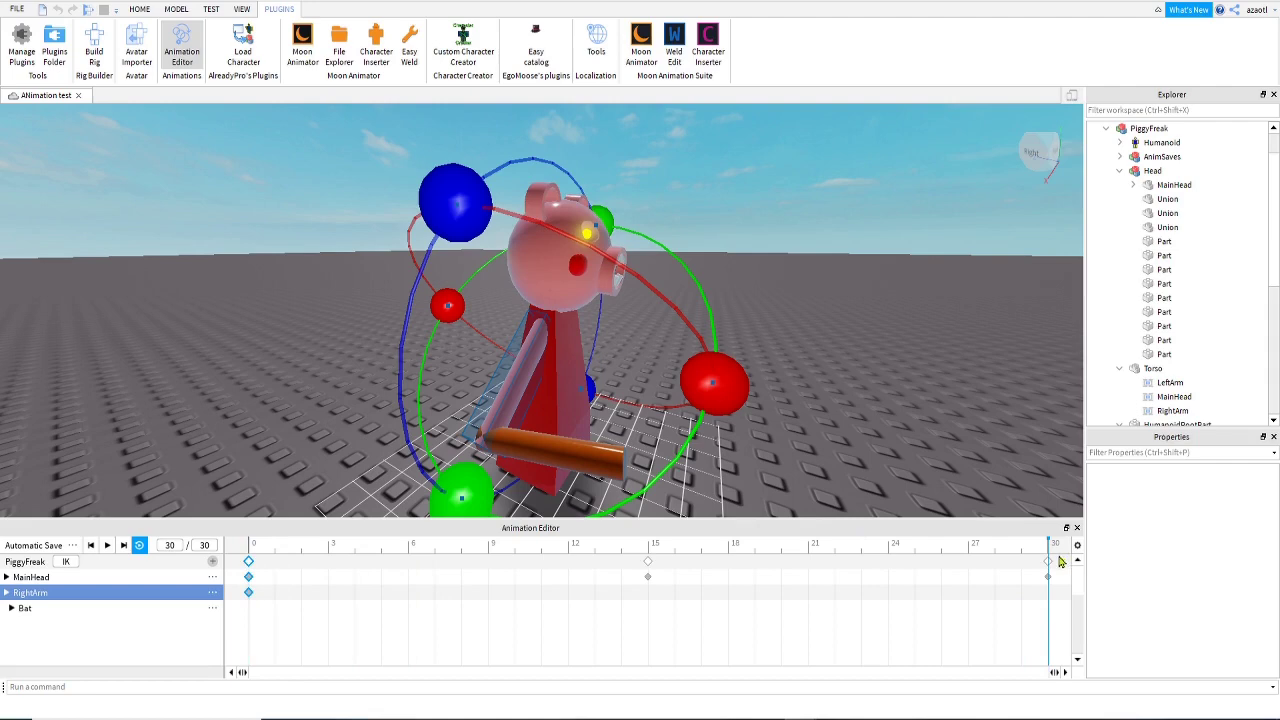
pyautogui.hotkey('ctrl', 'v')
# - Swing RightArm slightly forward at frame 15 and deselect the arm
pyautogui.moveTo(566, 556); pyautogui.dragTo(648, 558)
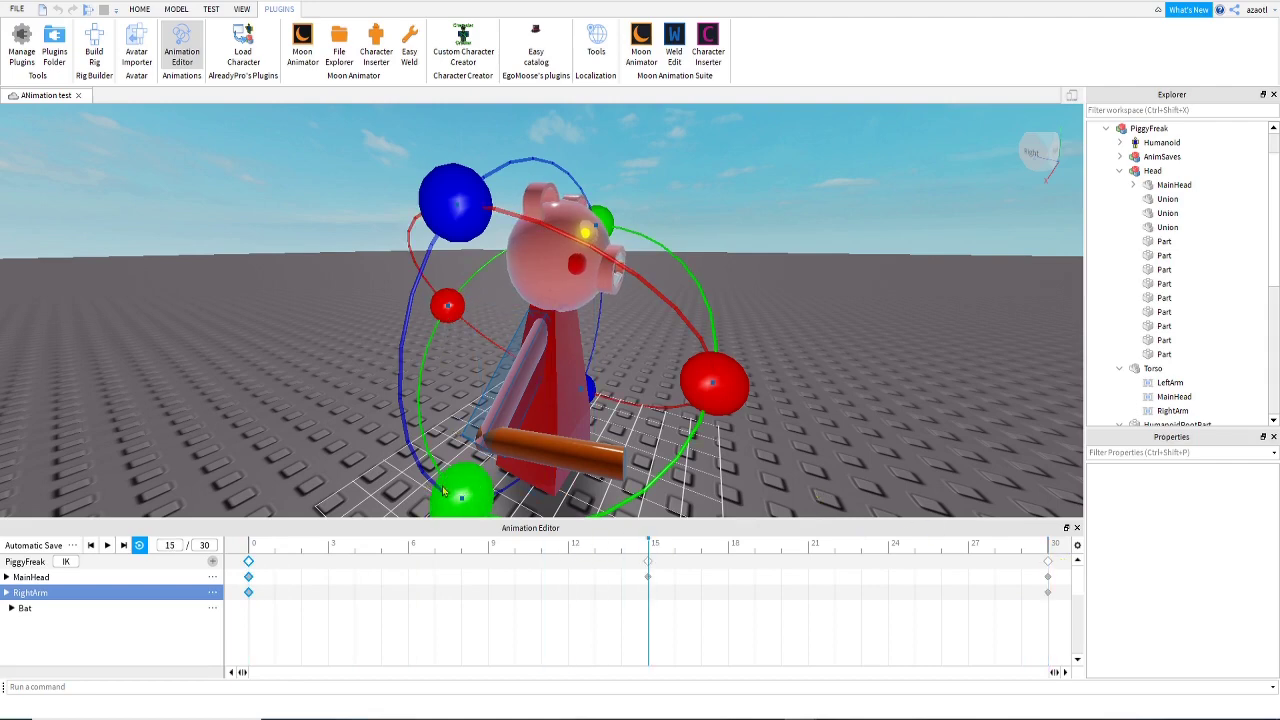
pyautogui.moveTo(458, 498); pyautogui.dragTo(458, 506)
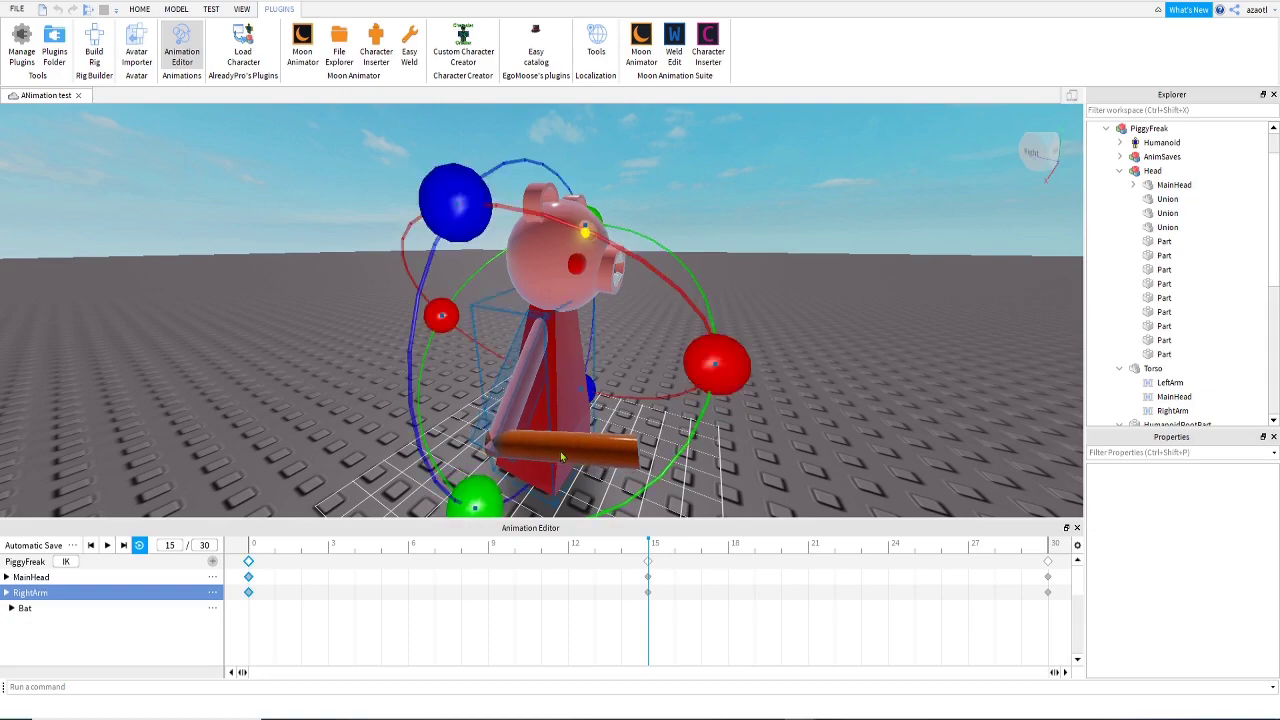
pyautogui.click(562, 455)
pyautogui.click(750, 352)
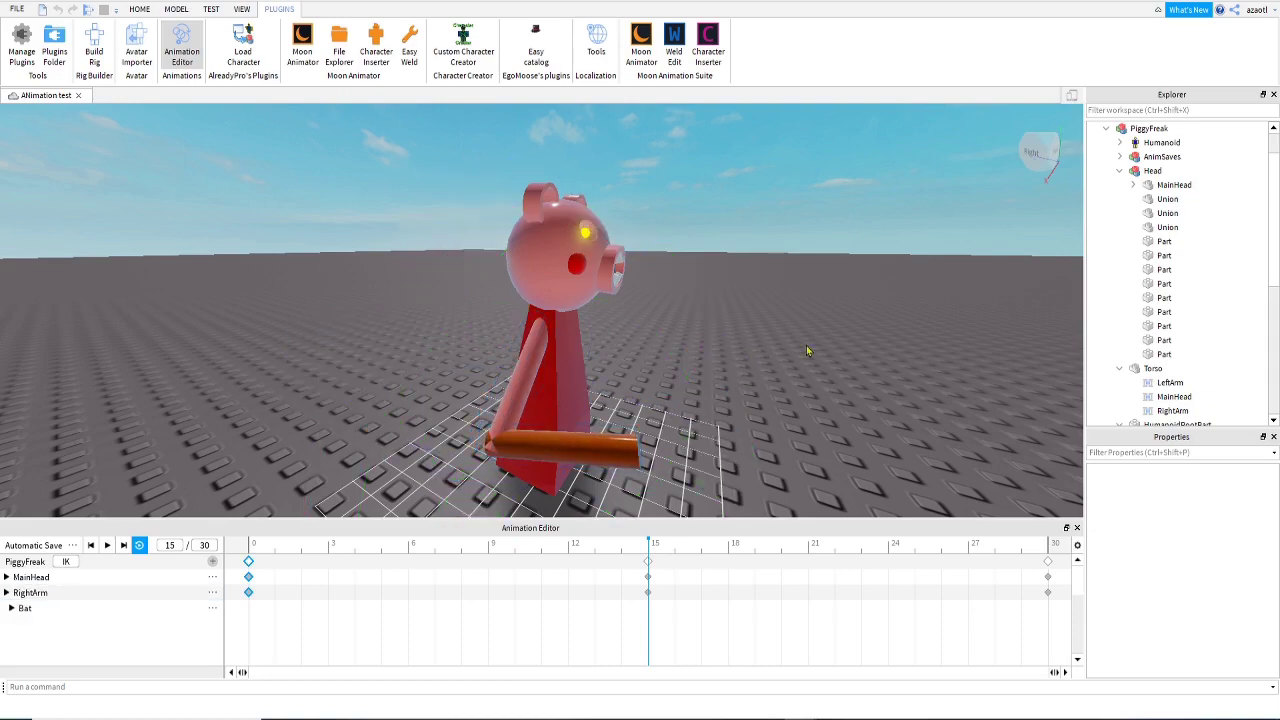
# - Play the combined head and right arm loop and examine it from the character's left front
pyautogui.press('space')
pyautogui.press('d')
pyautogui.moveTo(807, 347); pyautogui.dragTo(807, 351, button='right')
pyautogui.press('s')
pyautogui.press('w')
pyautogui.press('d')
pyautogui.press('w')
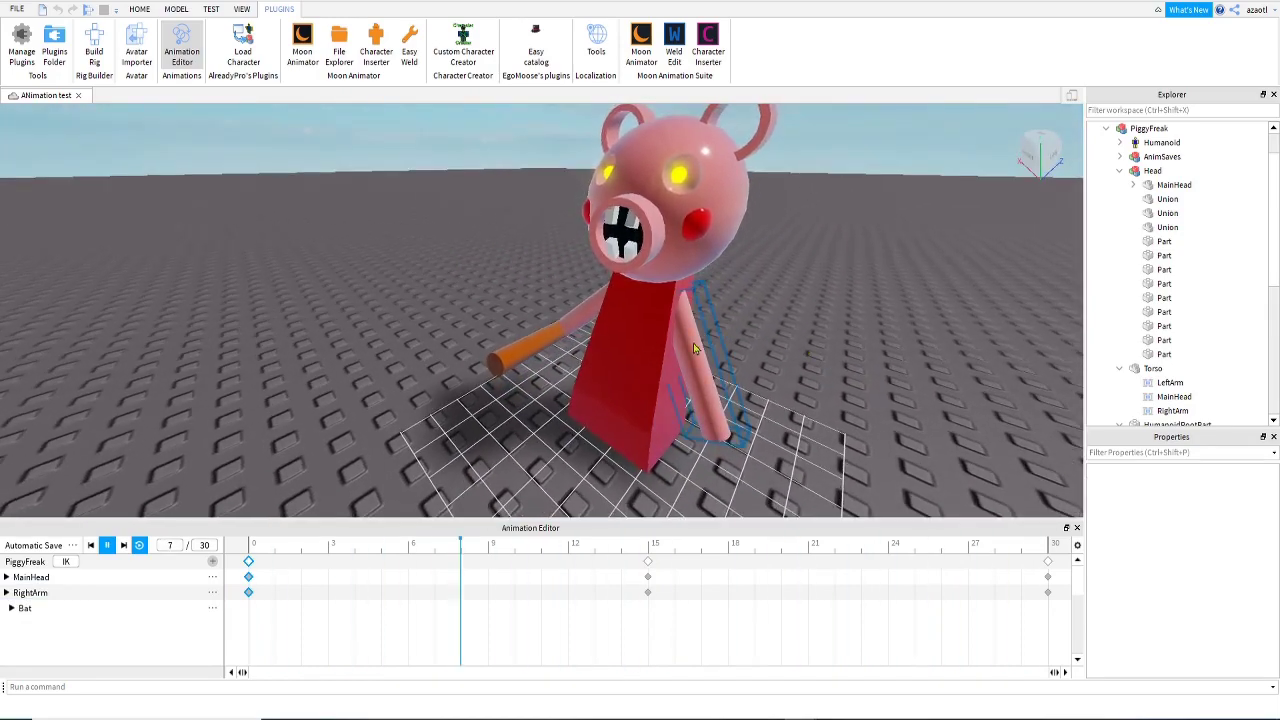
# - Select the left arm and swing it slightly along its green rotation ring at frame 15
pyautogui.click(704, 335)
pyautogui.press('space')
pyautogui.moveTo(505, 553); pyautogui.dragTo(629, 569)
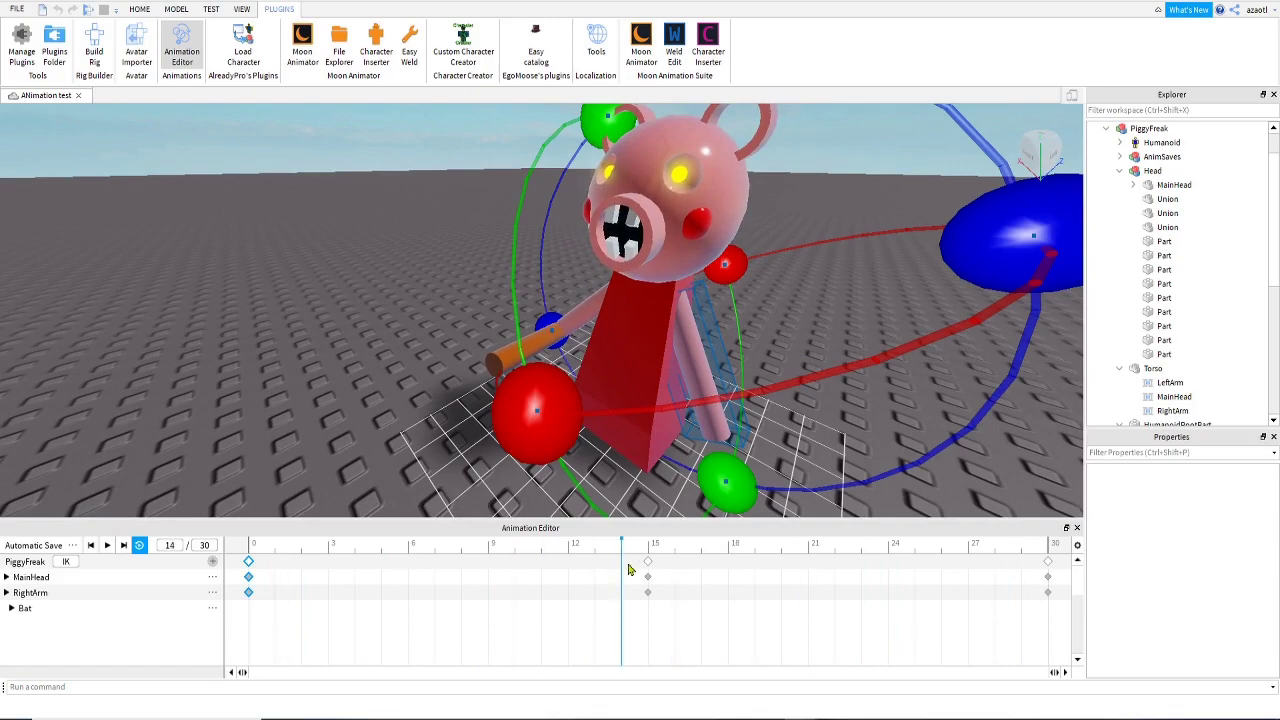
pyautogui.moveTo(628, 447); pyautogui.dragTo(628, 447, button='right')
pyautogui.press('d')
pyautogui.press('s')
pyautogui.press('a')
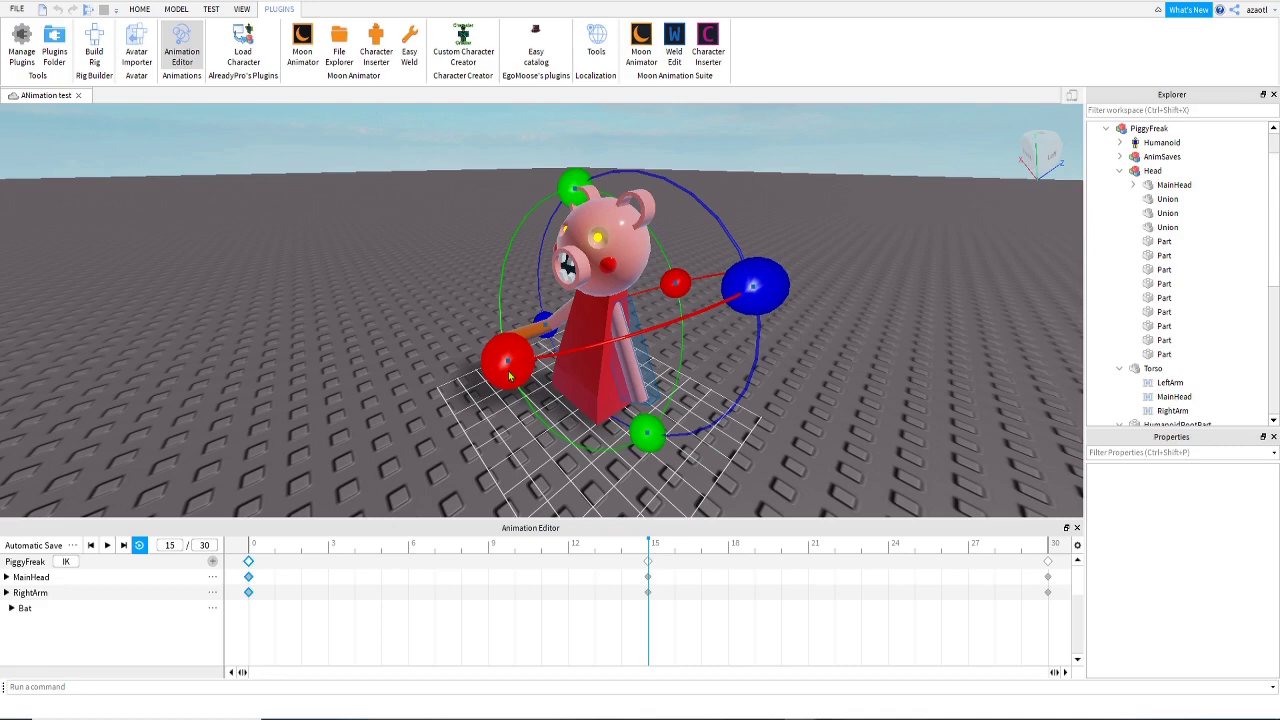
pyautogui.moveTo(515, 371); pyautogui.dragTo(520, 385)
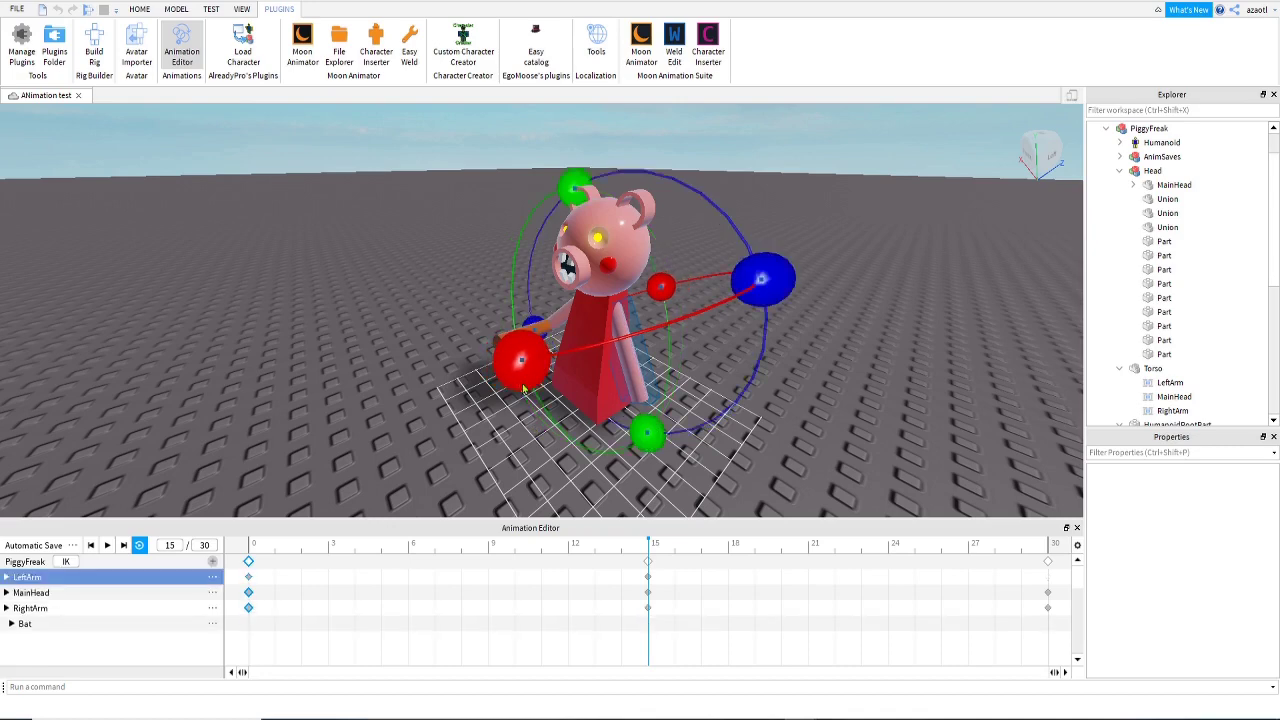
pyautogui.hotkey('ctrl', 'z')
pyautogui.moveTo(648, 429); pyautogui.dragTo(645, 443)
# - Copy the frame 0 LeftArm keyframe to frame 30 and play the loop from the character's right side
pyautogui.click(270, 545)
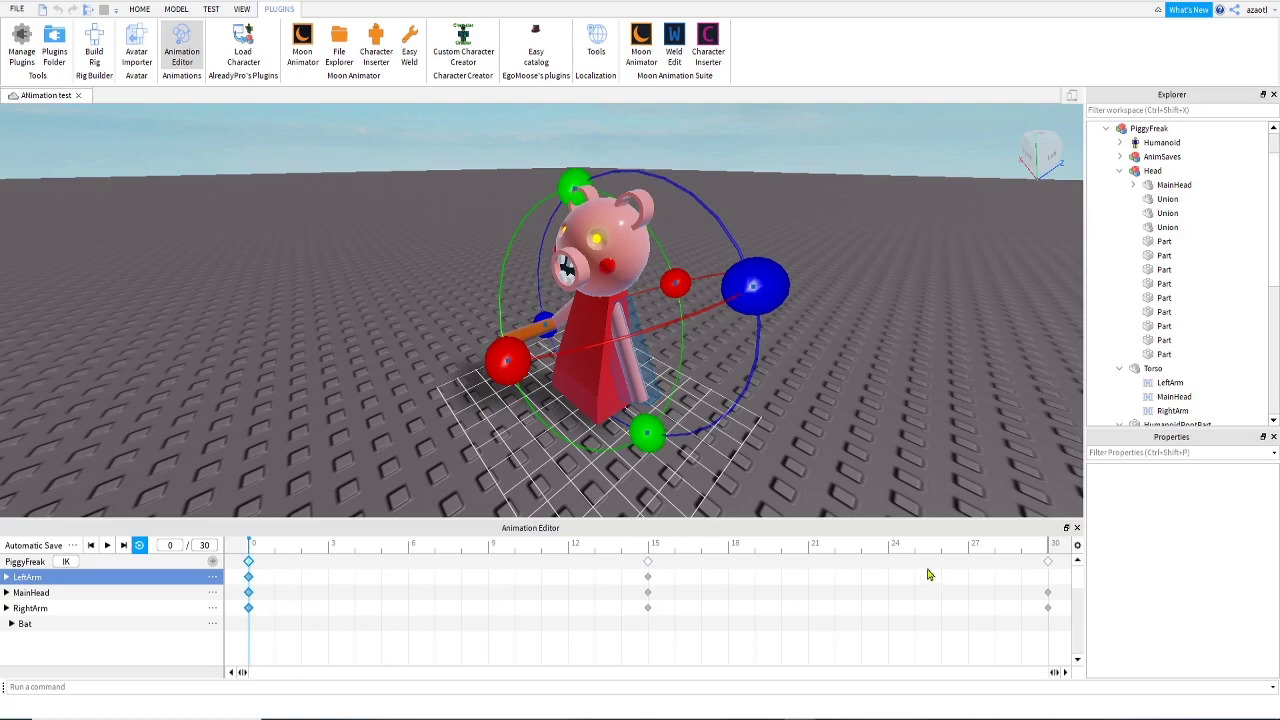
pyautogui.hotkey('ctrl', 'v')
pyautogui.press('space')
pyautogui.press('a')
pyautogui.moveTo(494, 434); pyautogui.dragTo(493, 435, button='right')
pyautogui.press('a')
pyautogui.press('a')
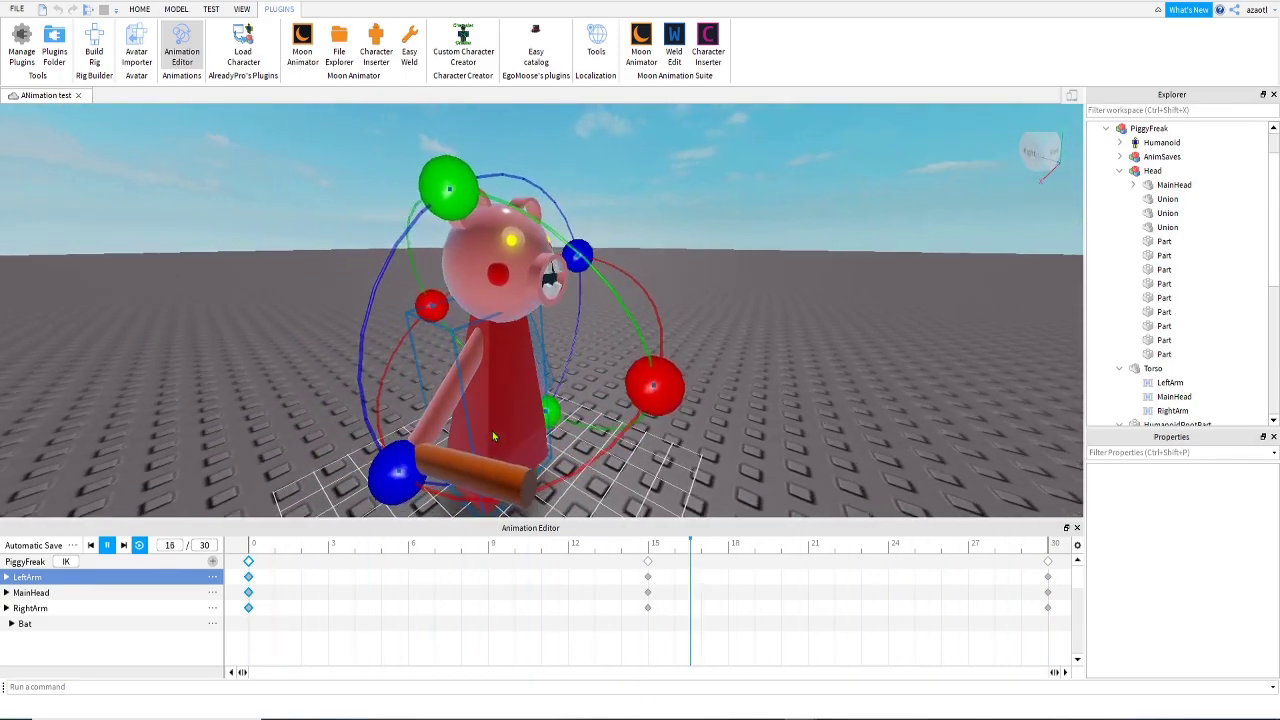
# - Swing LeftArm slightly backward at frame 0 along its green rotation ring
pyautogui.press('space')
pyautogui.moveTo(563, 548); pyautogui.dragTo(638, 577)
pyautogui.moveTo(642, 509); pyautogui.dragTo(600, 508, button='right')
pyautogui.moveTo(569, 556); pyautogui.dragTo(250, 560)
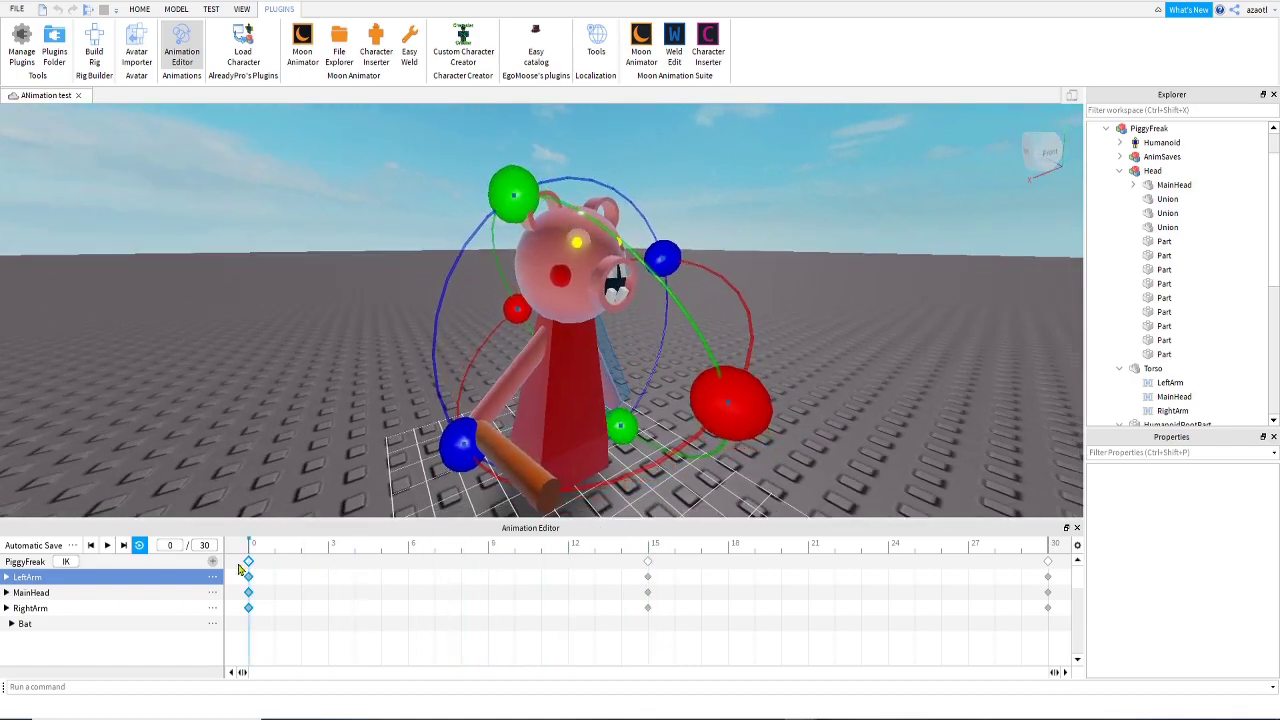
pyautogui.moveTo(530, 430); pyautogui.dragTo(532, 436, button='right')
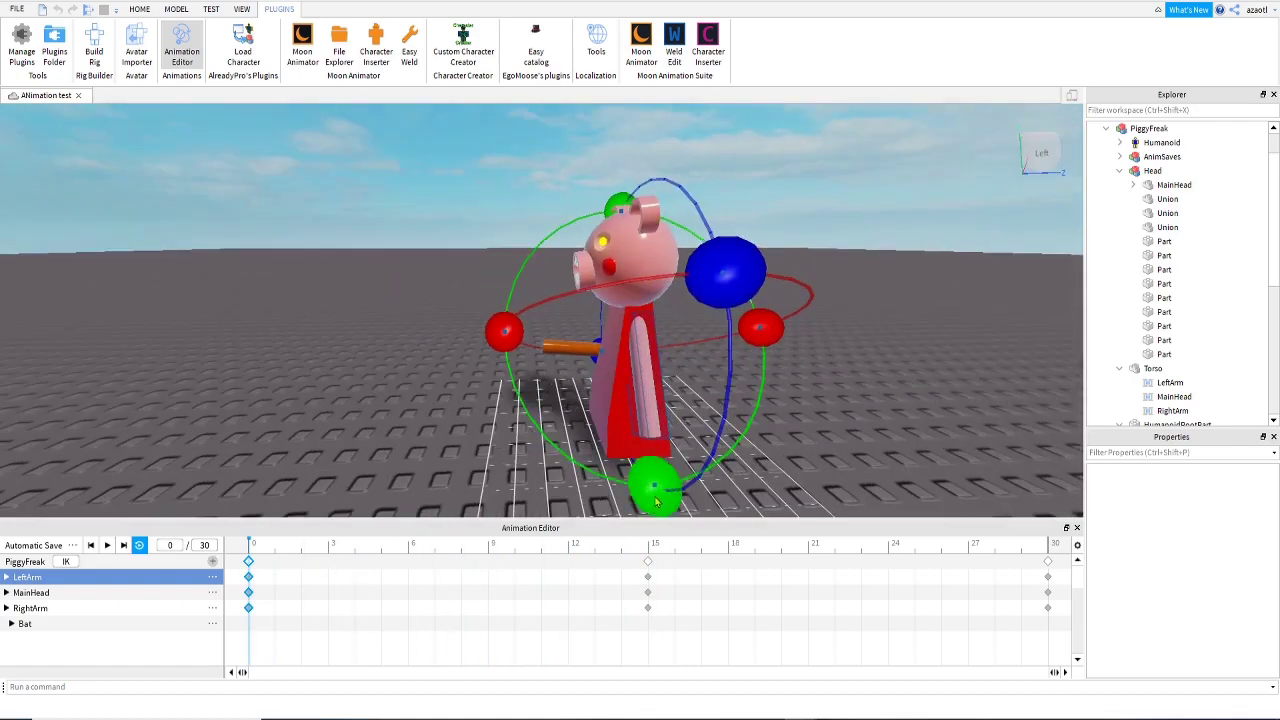
pyautogui.moveTo(657, 497); pyautogui.dragTo(670, 490)
pyautogui.moveTo(664, 489); pyautogui.dragTo(610, 488, button='right')
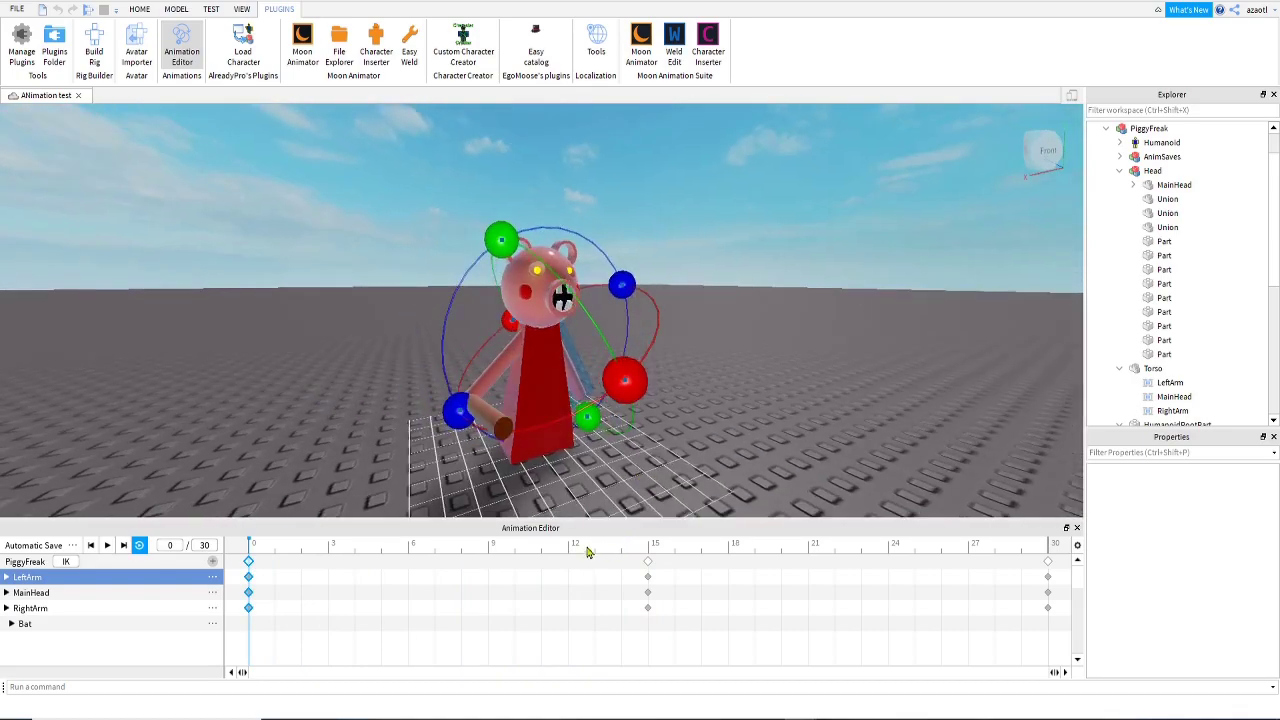
# - Play the full loop with both arms and the head, examine it from the front, and stop at frame 15
pyautogui.press('space')
pyautogui.press('space')
pyautogui.moveTo(817, 426); pyautogui.dragTo(818, 426, button='right')
pyautogui.scroll(4, 820, 425)
pyautogui.scroll(-5, 820, 425)
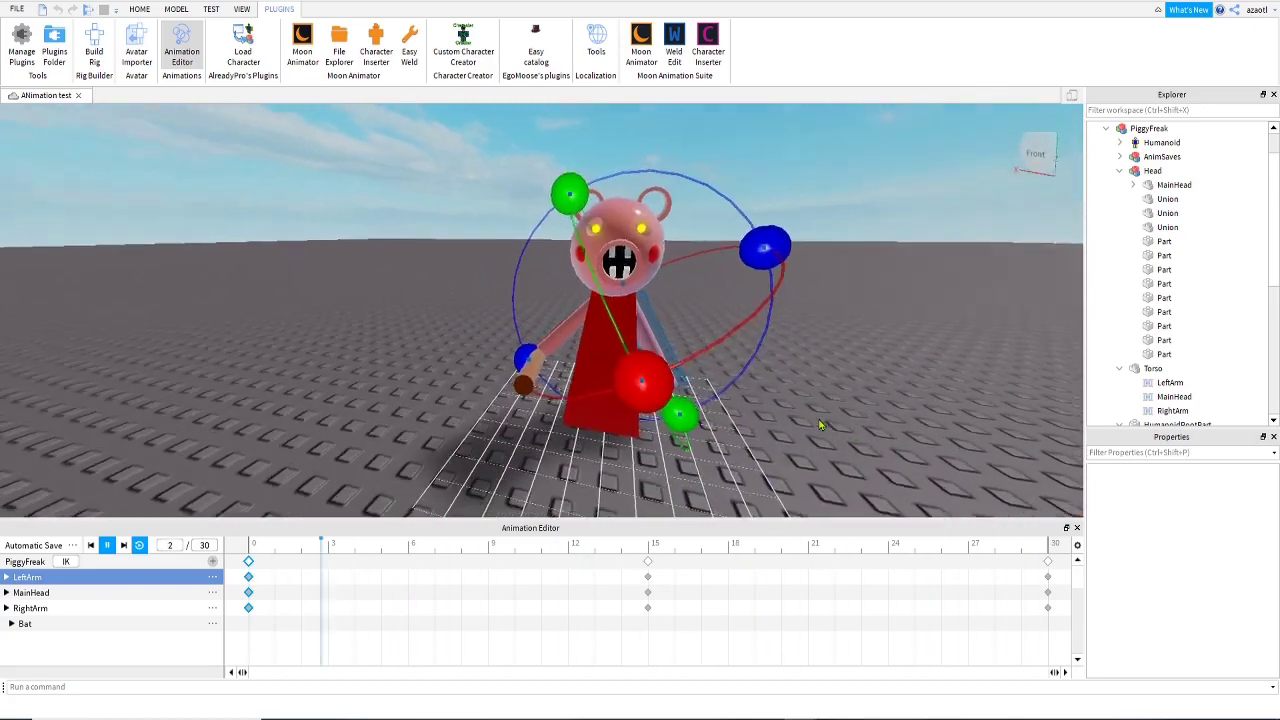
pyautogui.scroll(3, 820, 425)
pyautogui.scroll(-3, 820, 425)
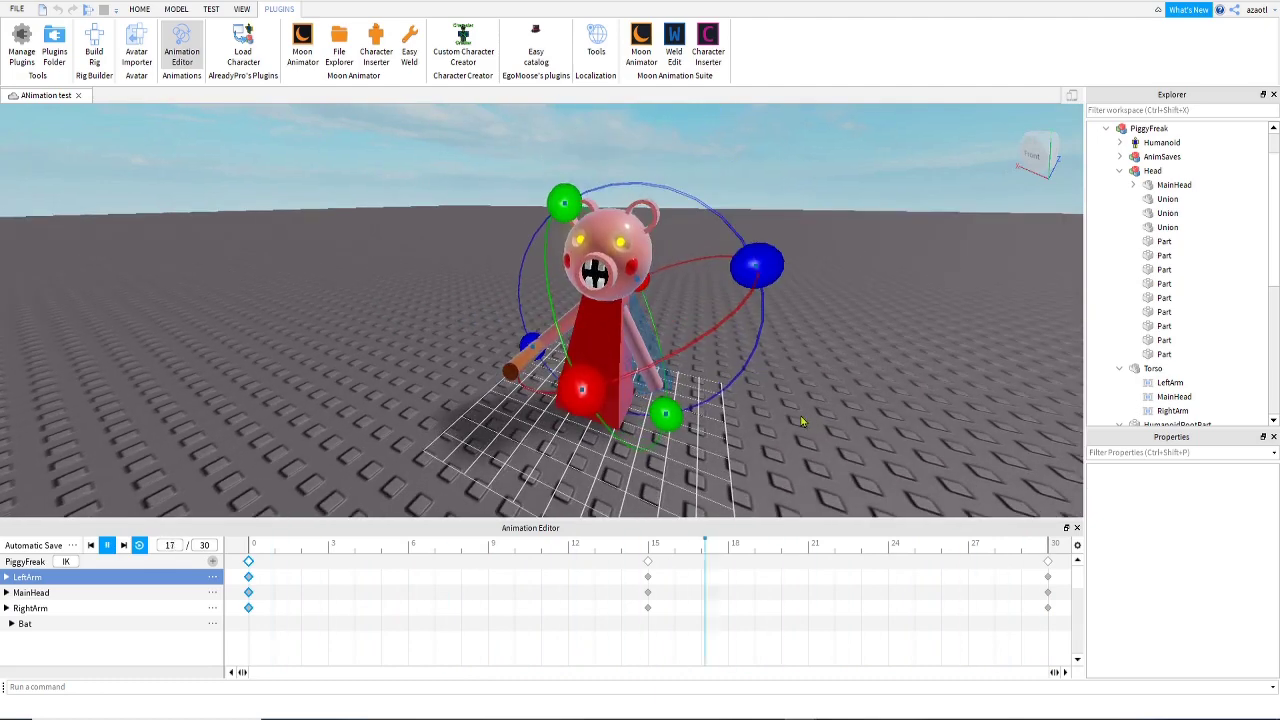
pyautogui.press('space')
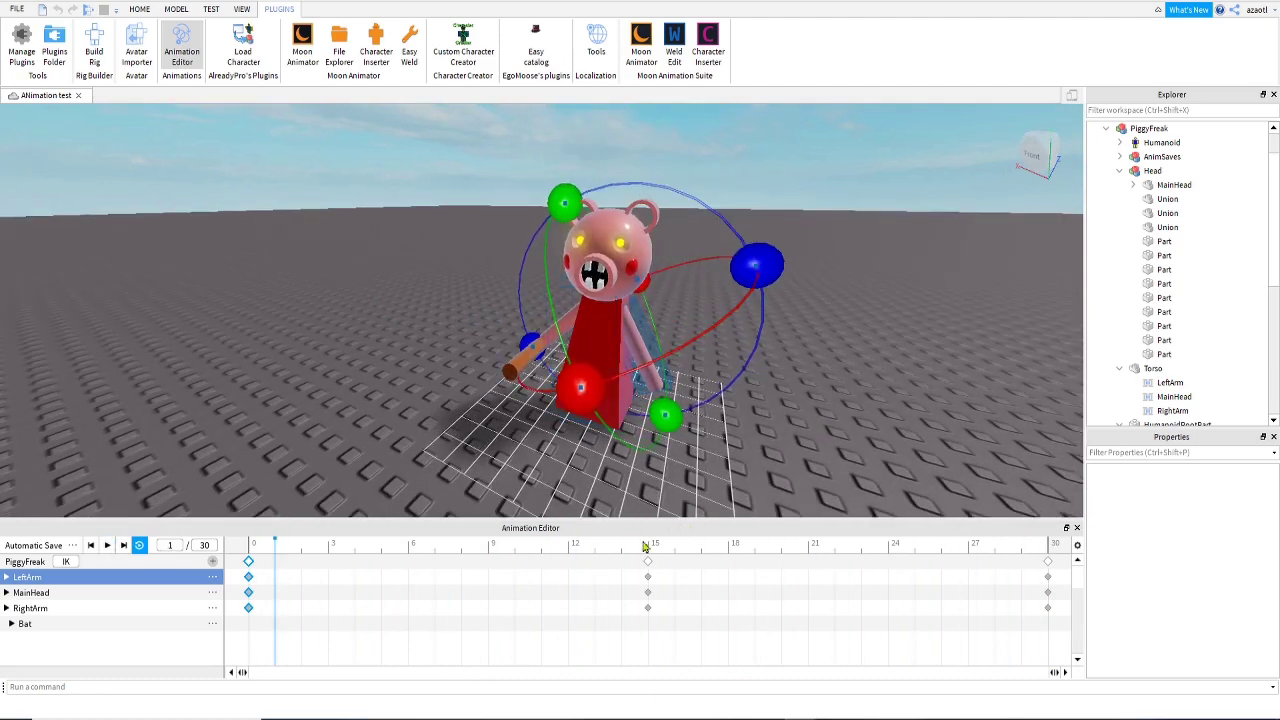
pyautogui.moveTo(602, 549); pyautogui.dragTo(651, 550)
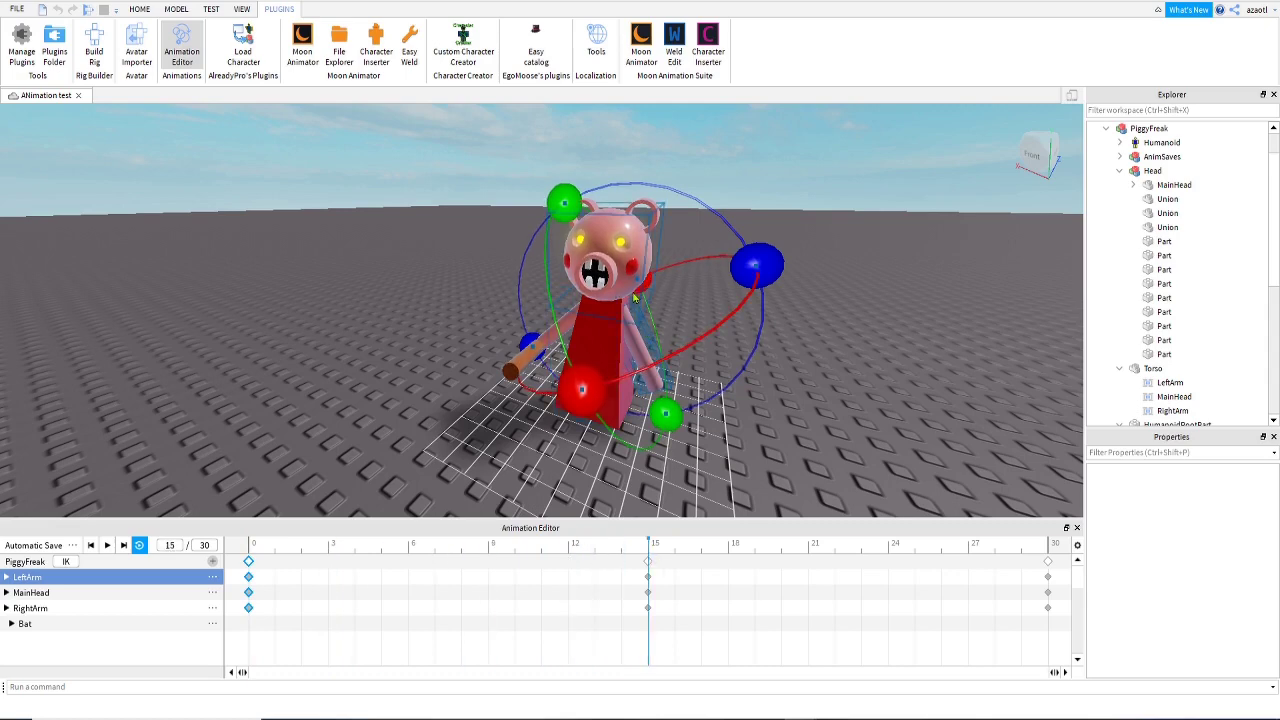
# - Move MainHead slightly down along its green axis at frame 15
pyautogui.click(646, 258)
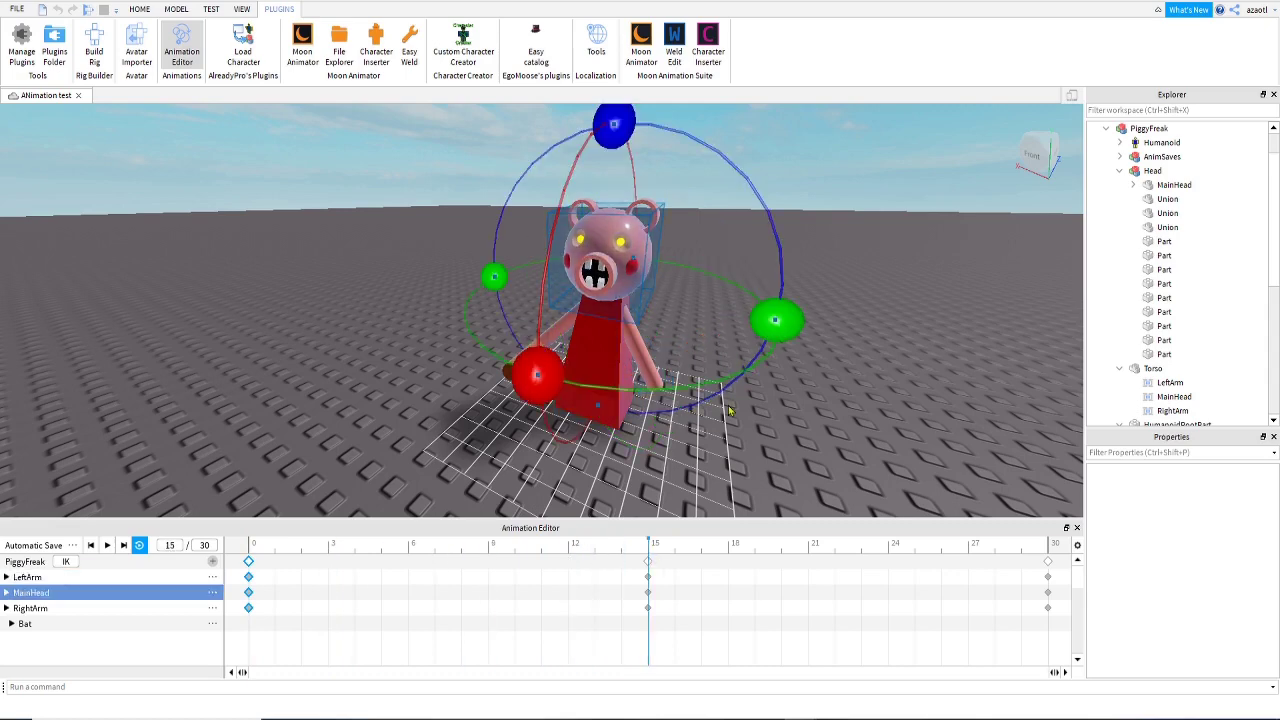
pyautogui.hotkey('ctrl', '2')
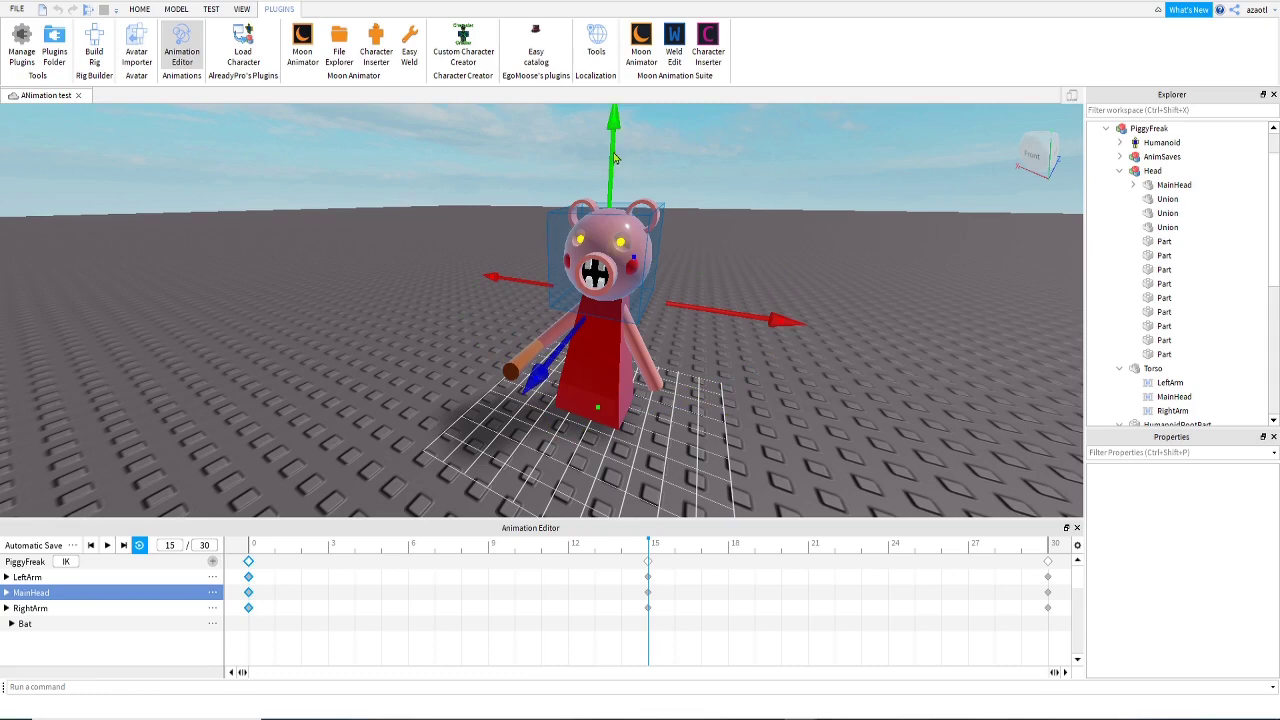
pyautogui.moveTo(614, 158); pyautogui.dragTo(614, 162)
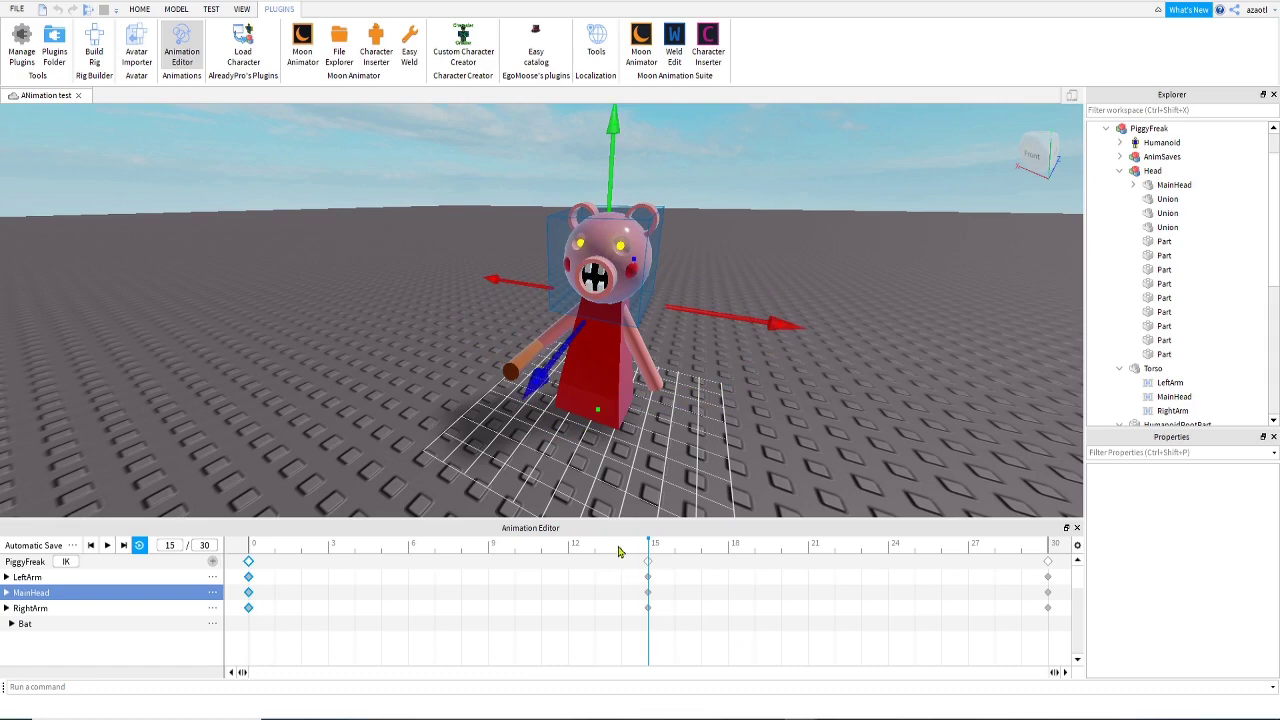
# - Play the loop from frame 0, examine the head and arm movement from the front, and stop playback
pyautogui.moveTo(618, 551); pyautogui.dragTo(250, 568)
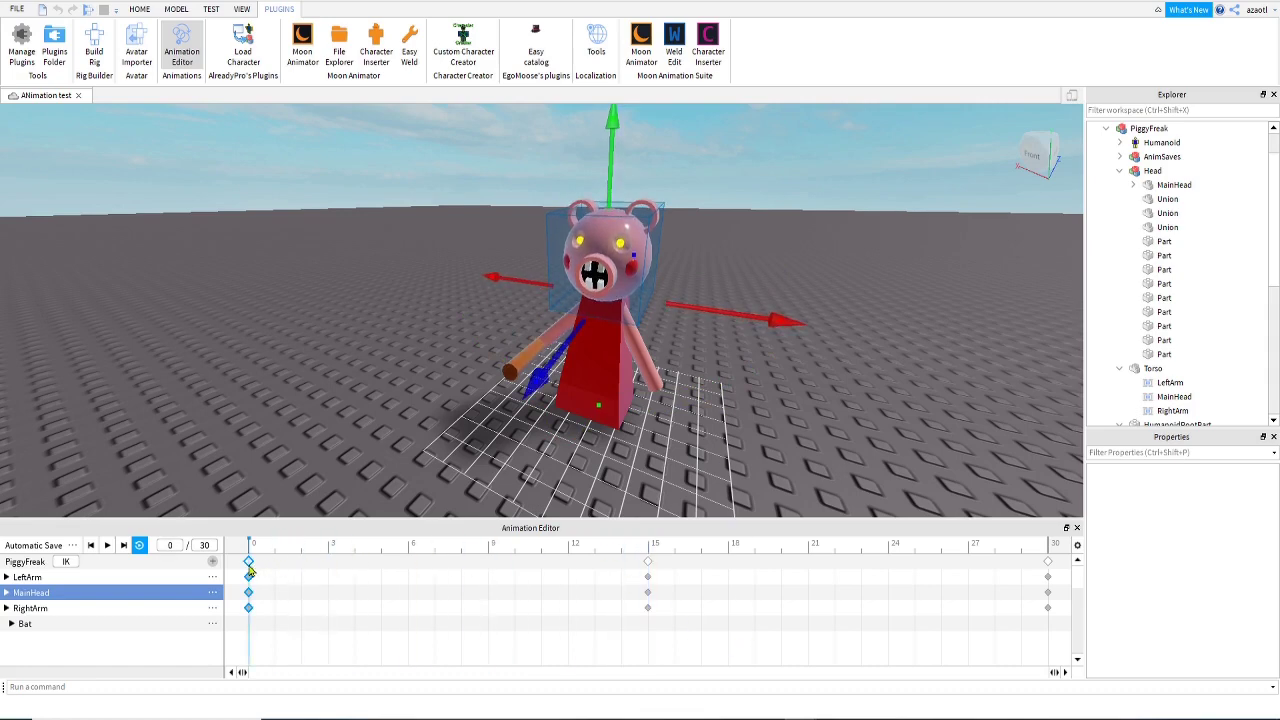
pyautogui.click(248, 568)
pyautogui.press('space')
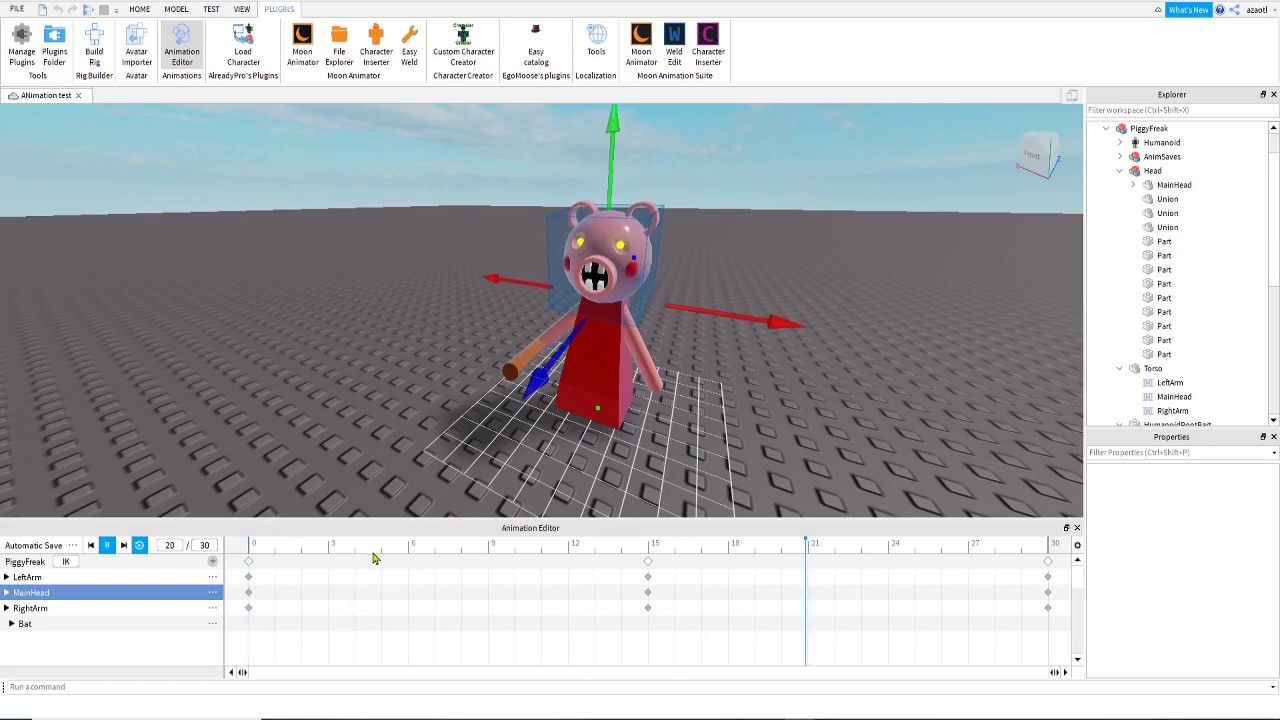
pyautogui.moveTo(474, 503); pyautogui.dragTo(481, 497, button='right')
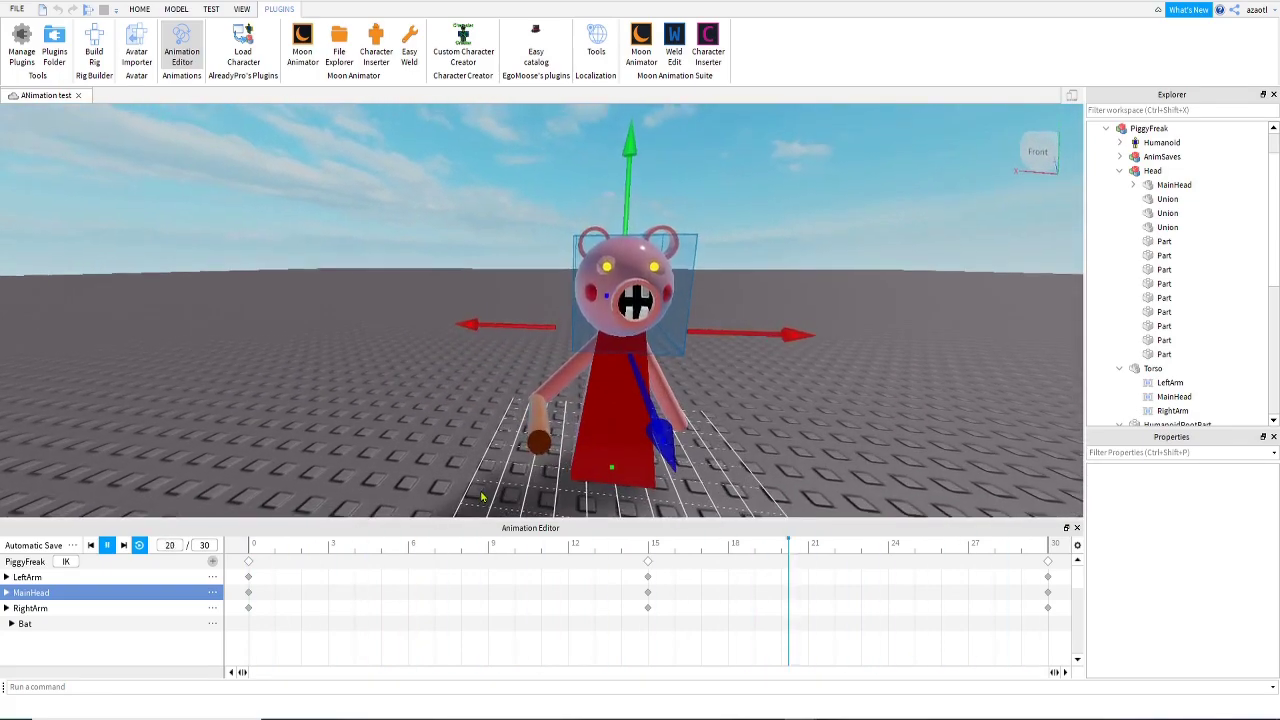
pyautogui.press('d')
pyautogui.click(704, 447)
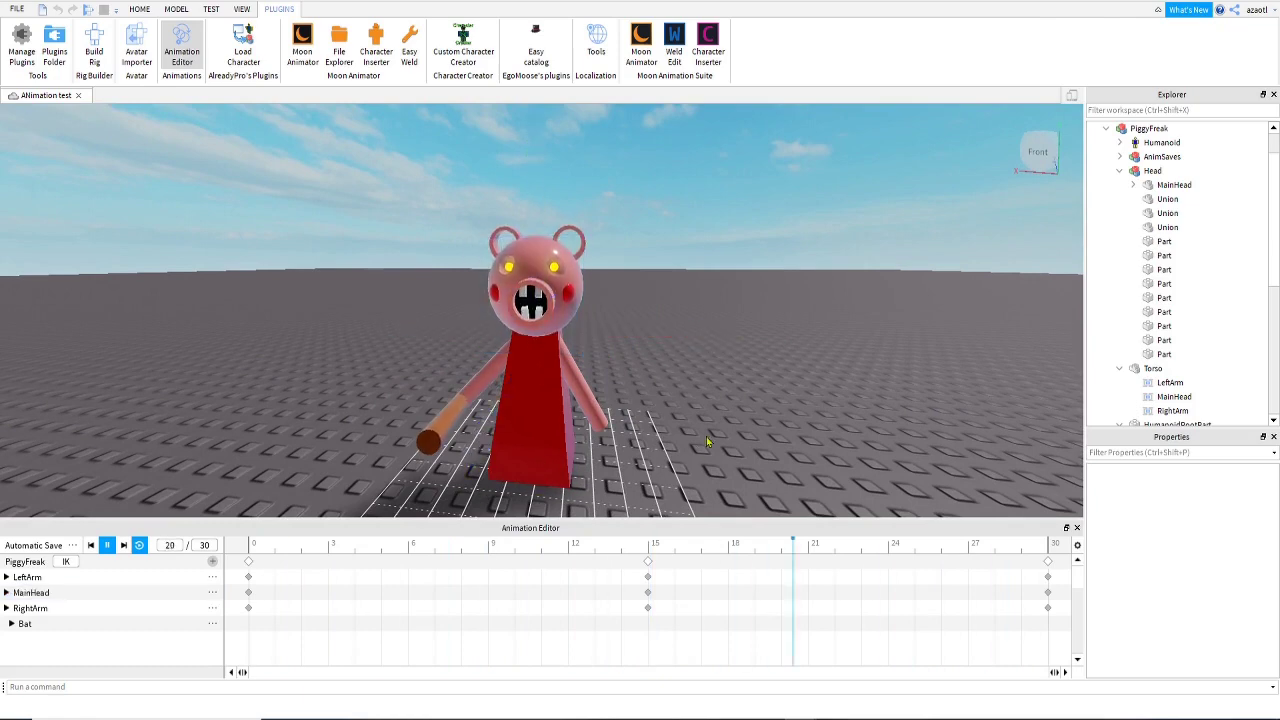
pyautogui.press('space')
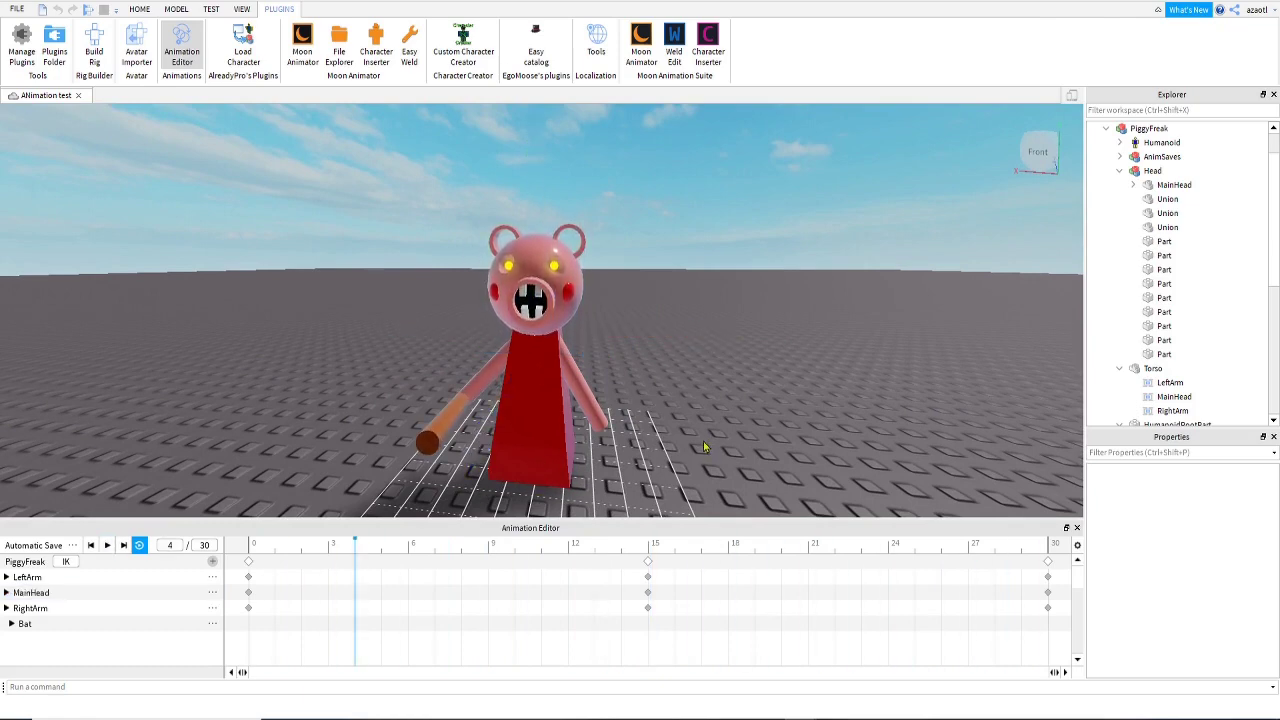
# - Set the animation priority to Idle
pyautogui.click(74, 547)
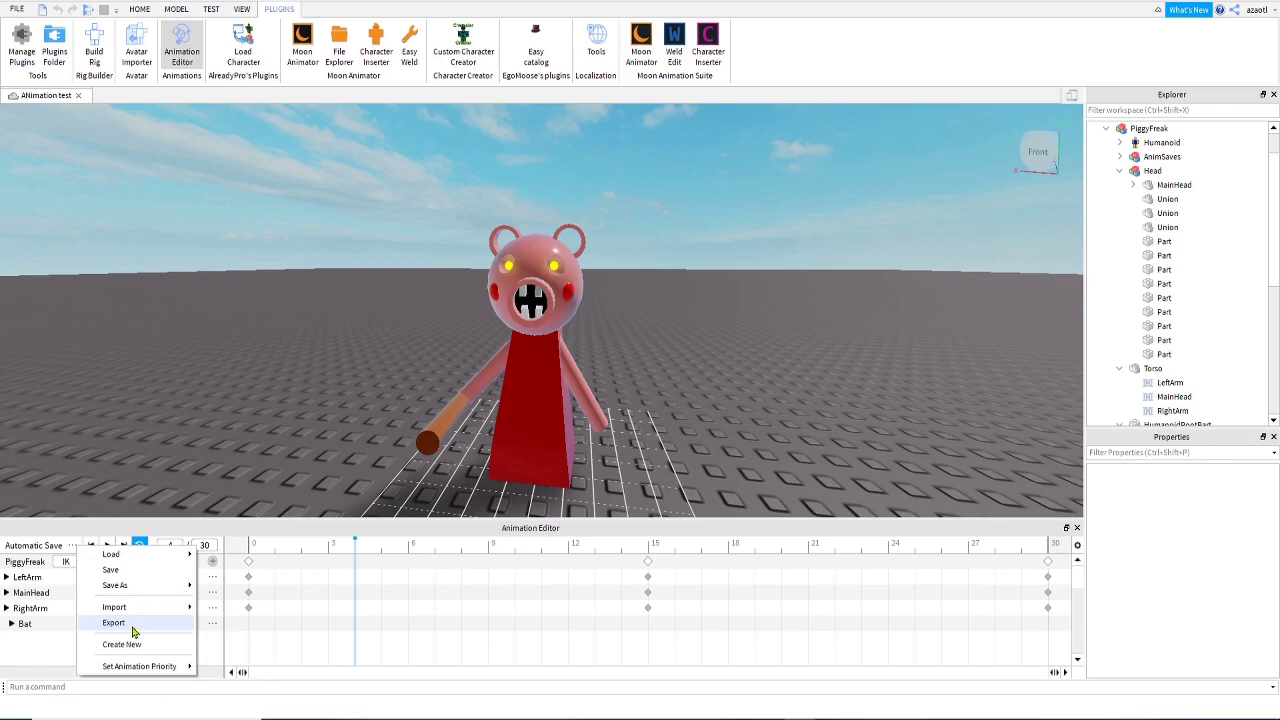
pyautogui.moveTo(145, 675)
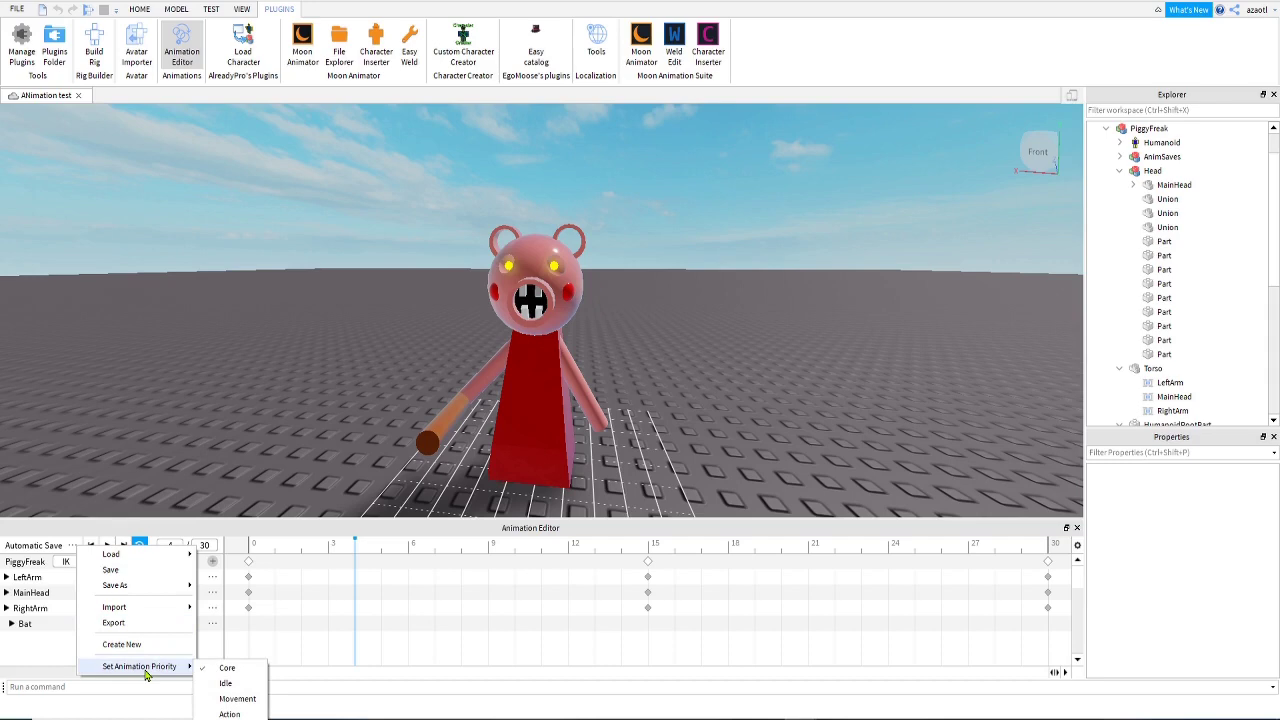
pyautogui.click(234, 698)
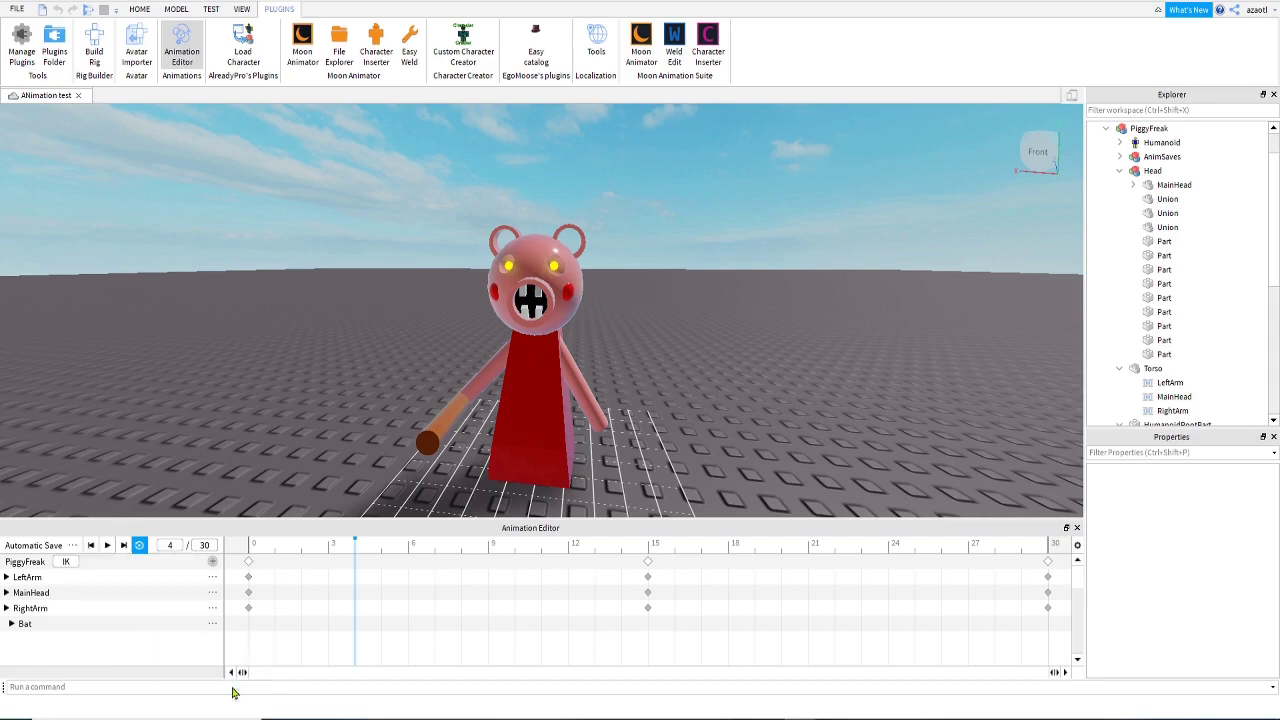
# - Try to export the idle animation as a new animation named PiggyFreakIDLE, and cancel the upload
pyautogui.click(73, 545)
pyautogui.click(143, 620)
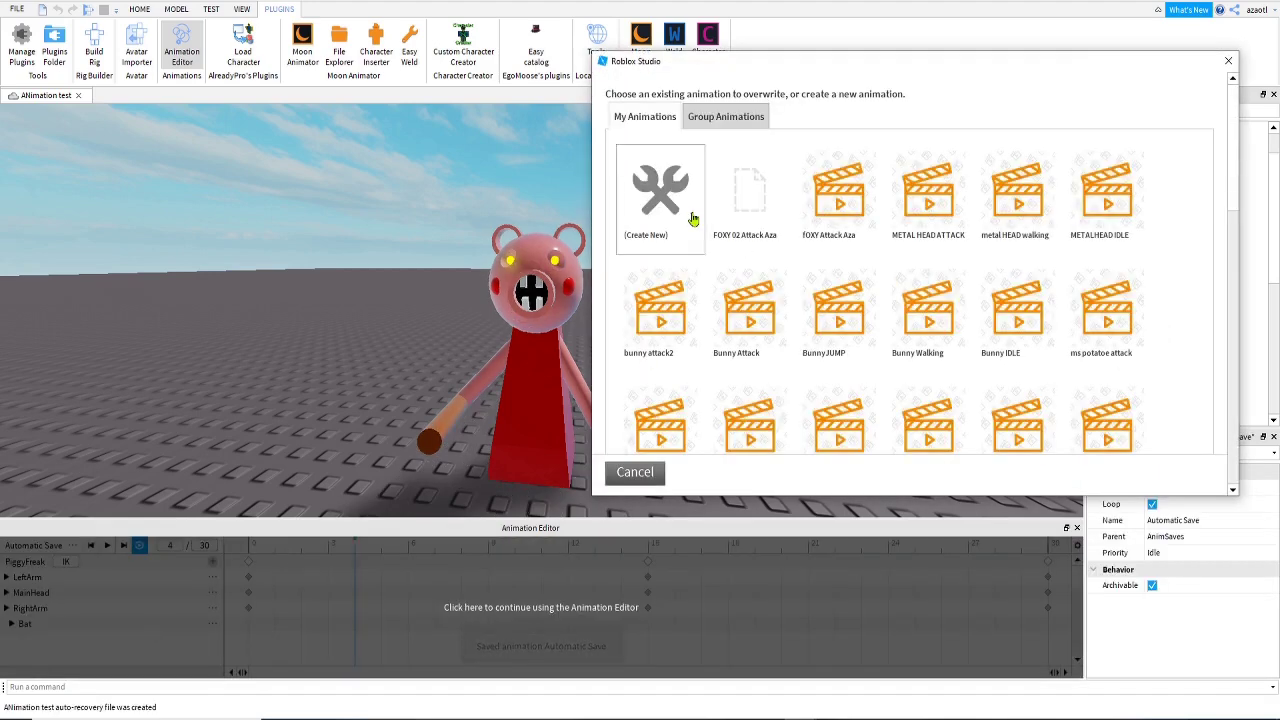
pyautogui.click(673, 208)
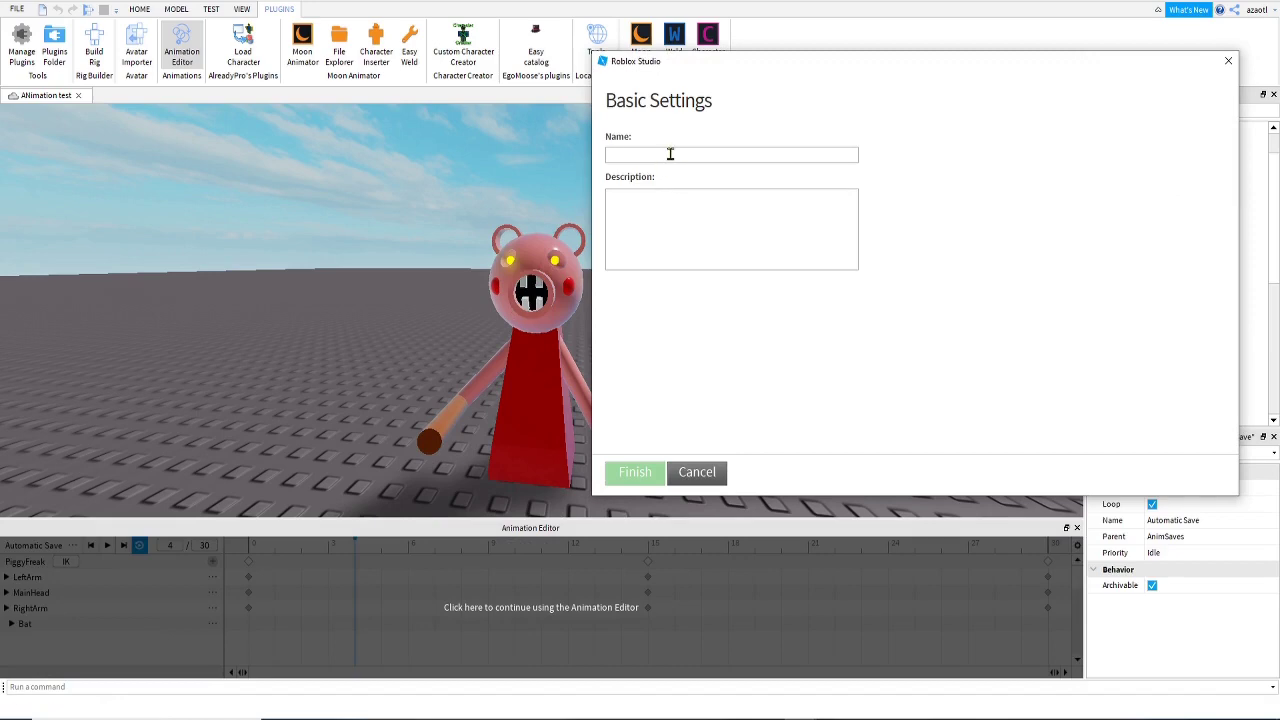
pyautogui.write('PiggyFreakIDLE')
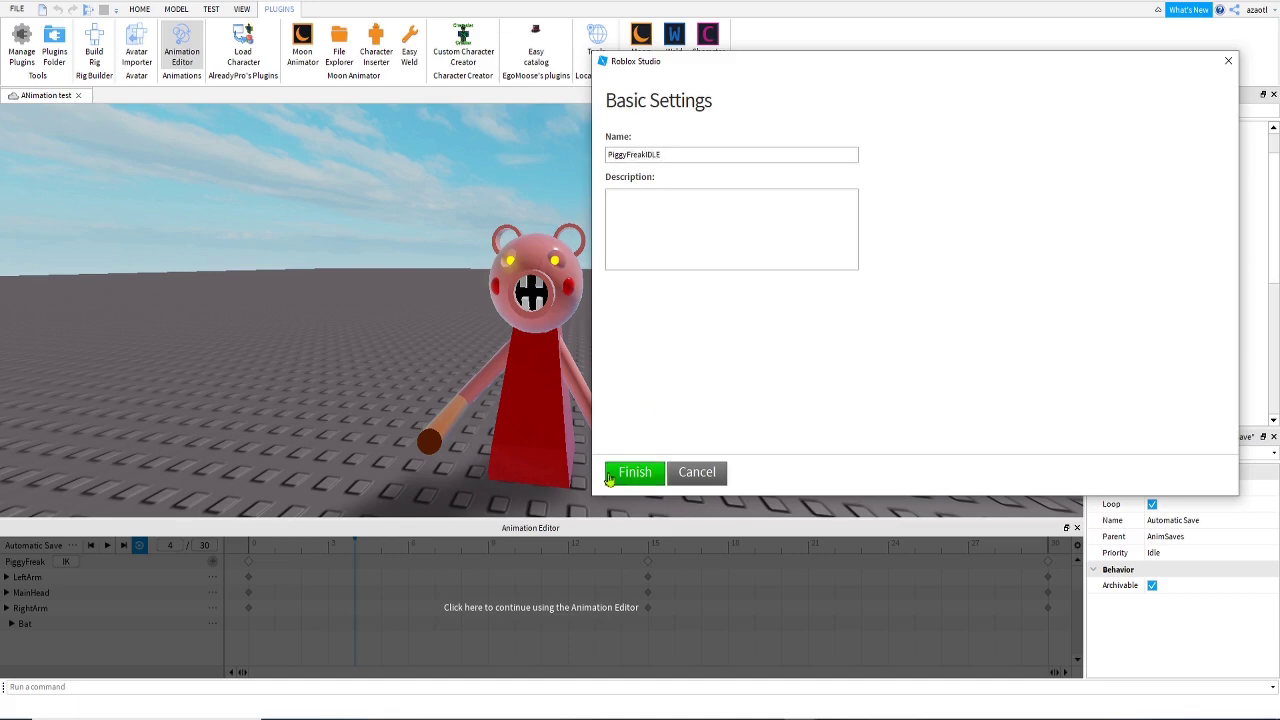
pyautogui.click(615, 474)
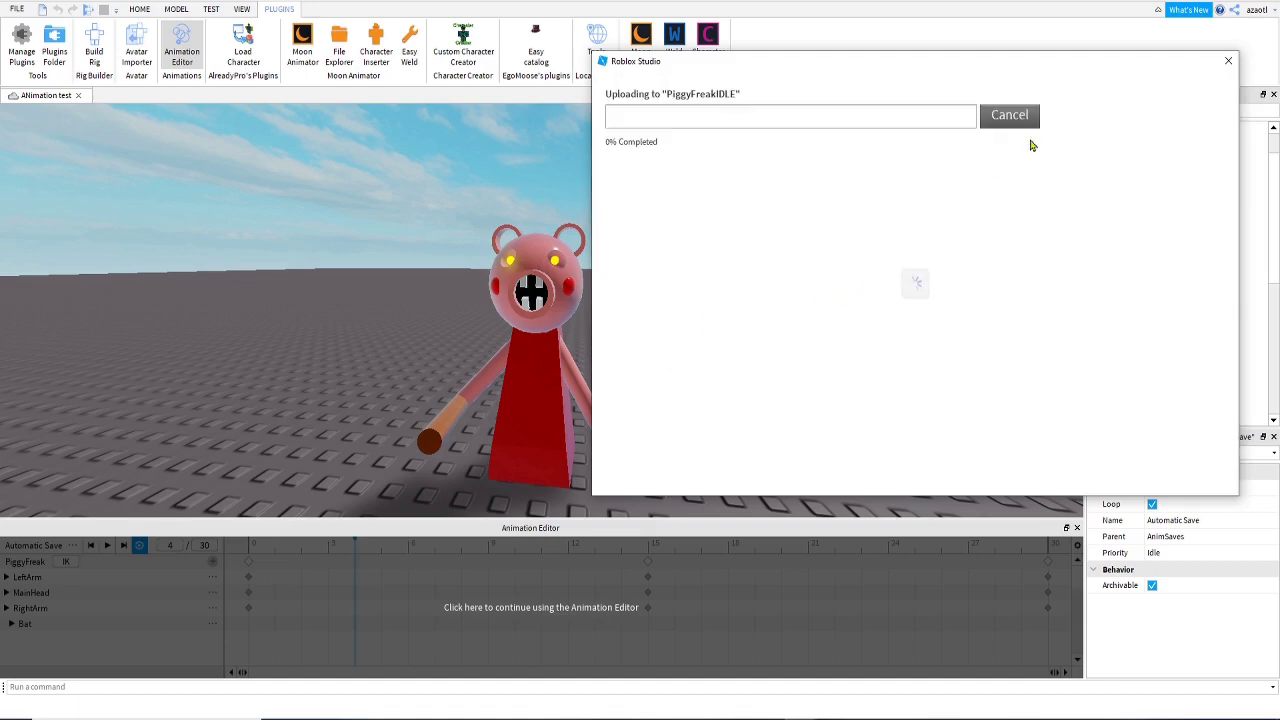
pyautogui.click(1022, 121)
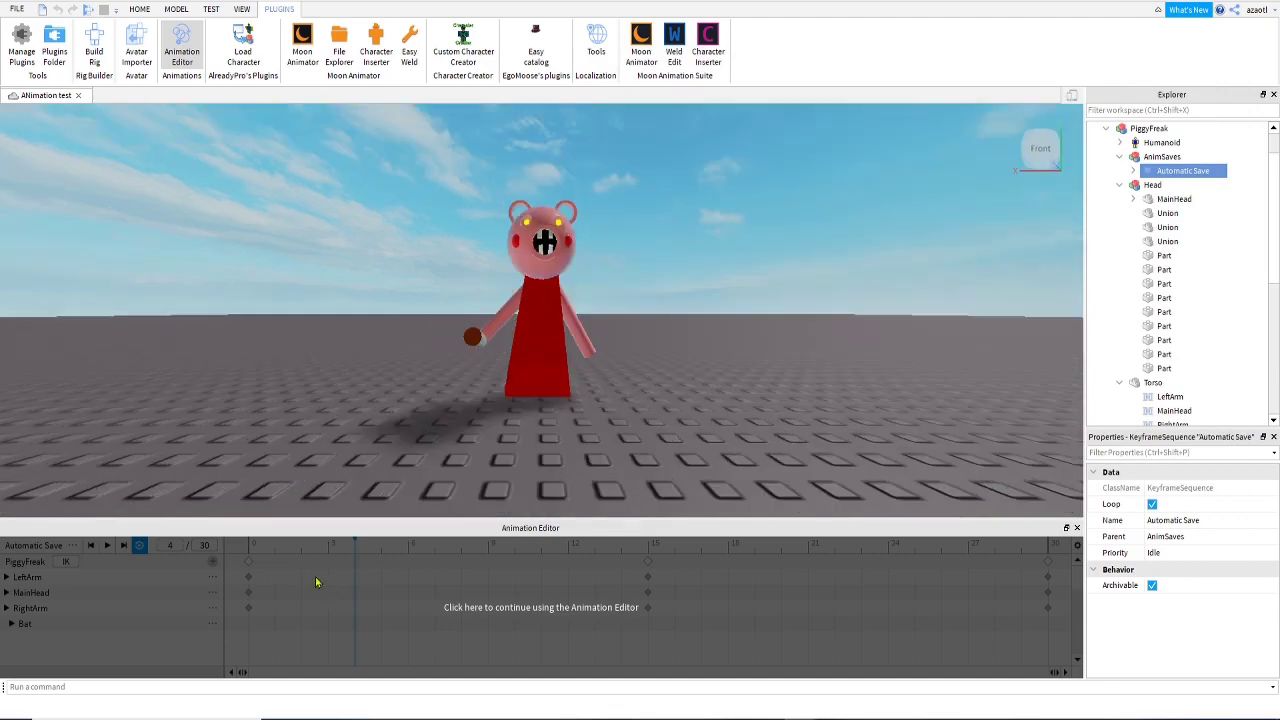
# - Return to the animation timeline at frame 0 and delete all keyframes at frames 15 and 30
pyautogui.click(295, 561)
pyautogui.moveTo(280, 556); pyautogui.dragTo(250, 548)
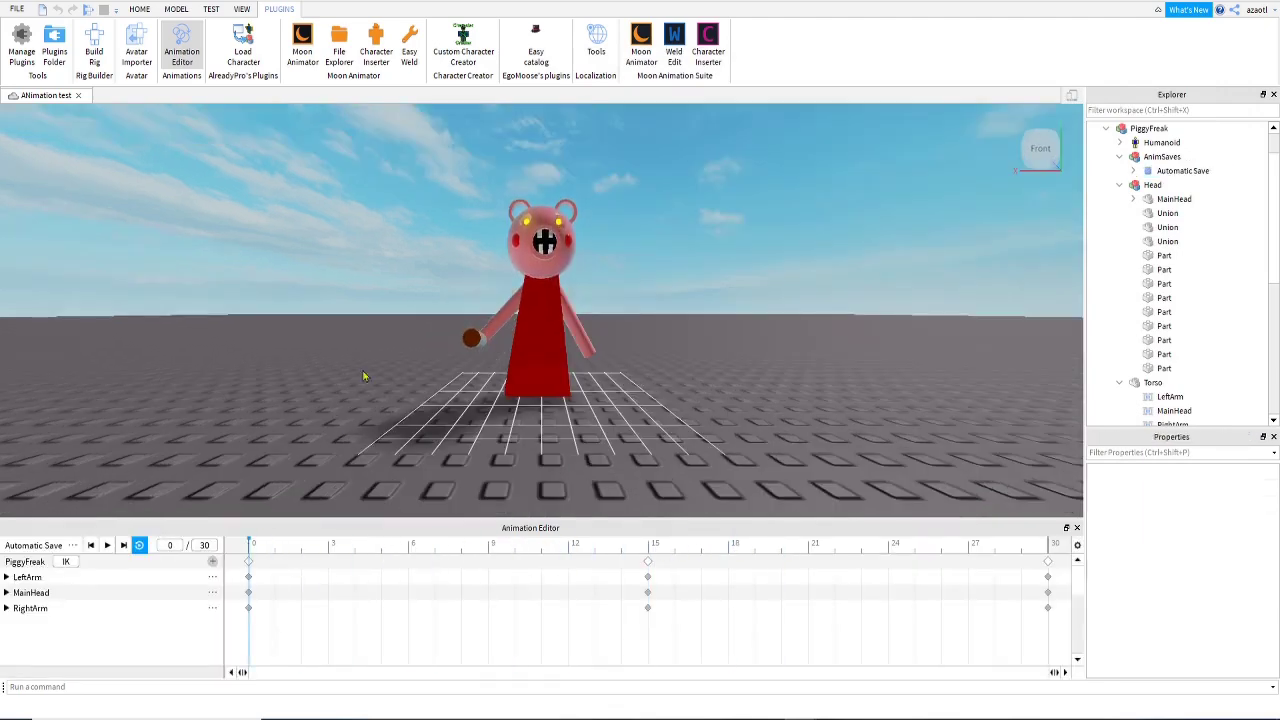
pyautogui.moveTo(366, 350); pyautogui.dragTo(366, 350, button='right')
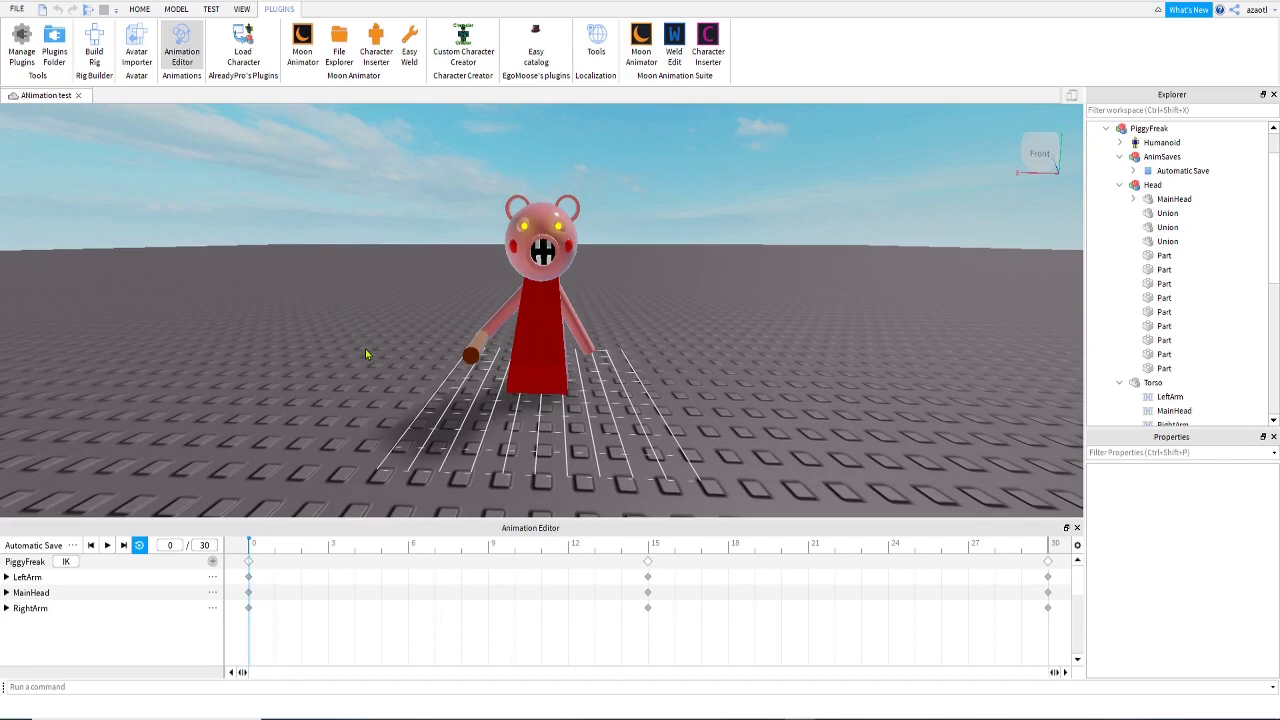
pyautogui.scroll(3, 365, 349)
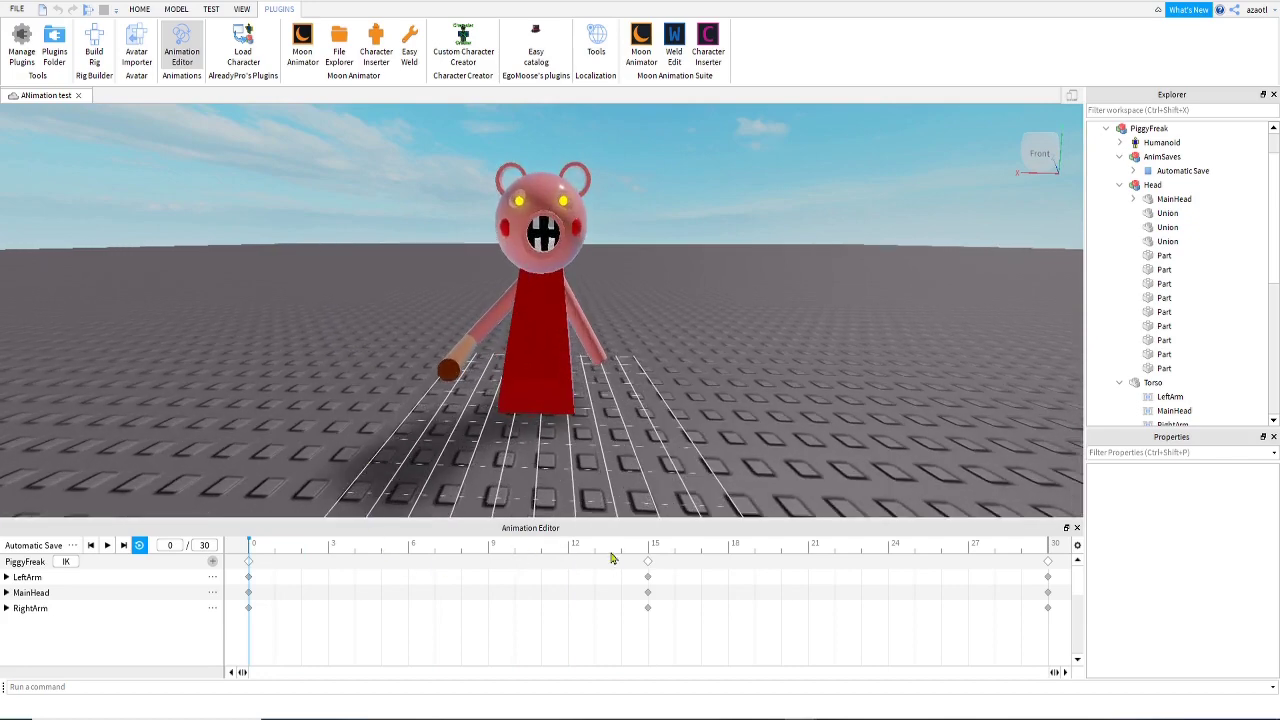
pyautogui.moveTo(610, 555); pyautogui.dragTo(1091, 591)
pyautogui.press('Delete')
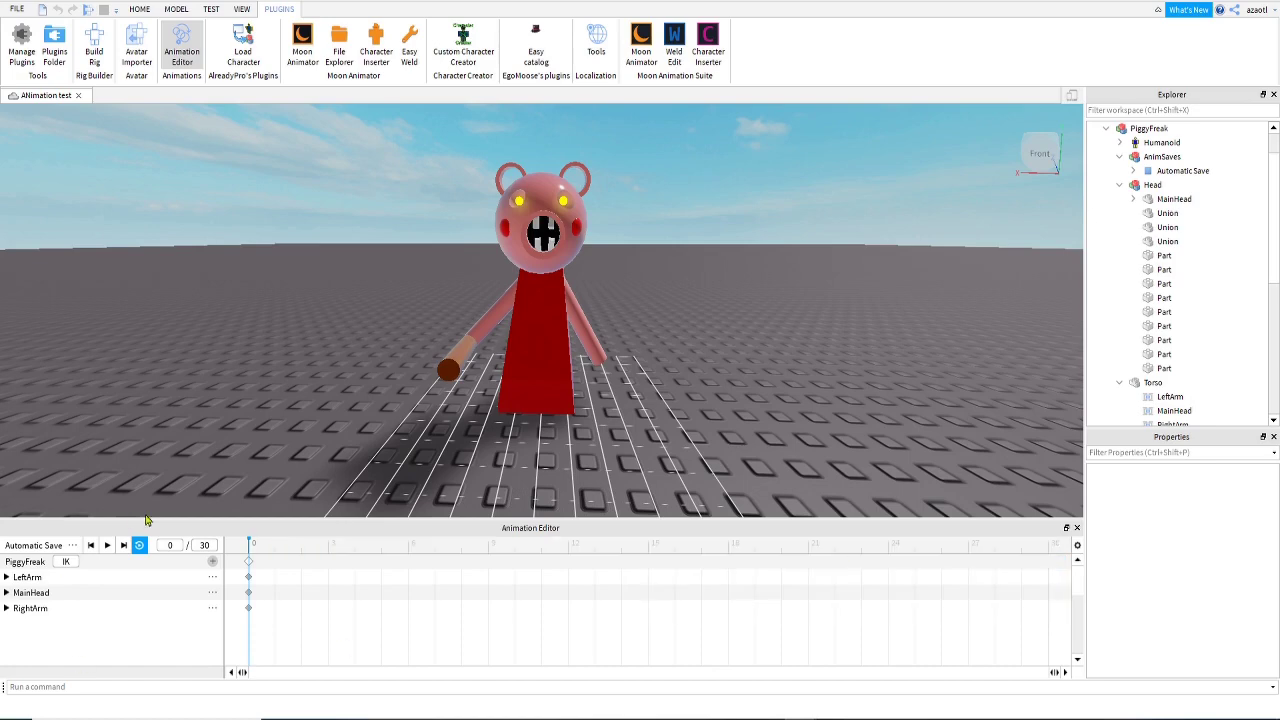
# - Save the current clip as attack and create a new animation that is also named attack
pyautogui.click(72, 546)
pyautogui.click(72, 546)
pyautogui.click(74, 545)
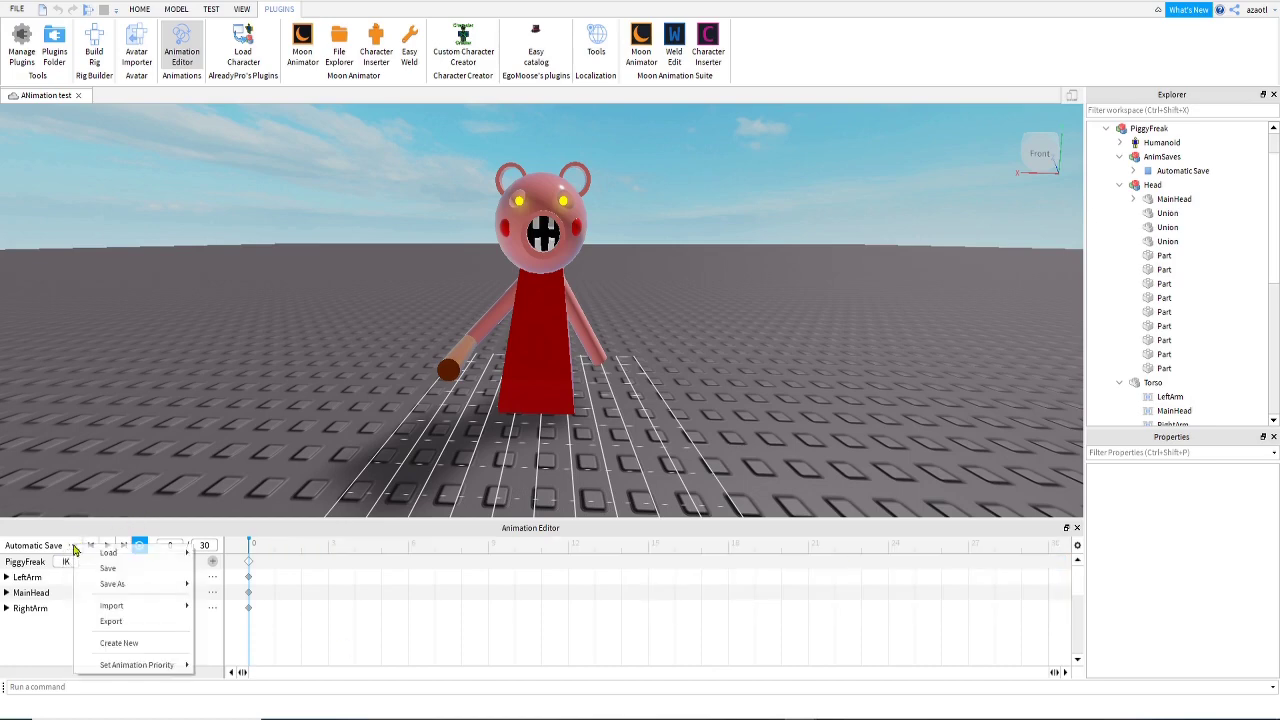
pyautogui.click(74, 545)
pyautogui.click(74, 545)
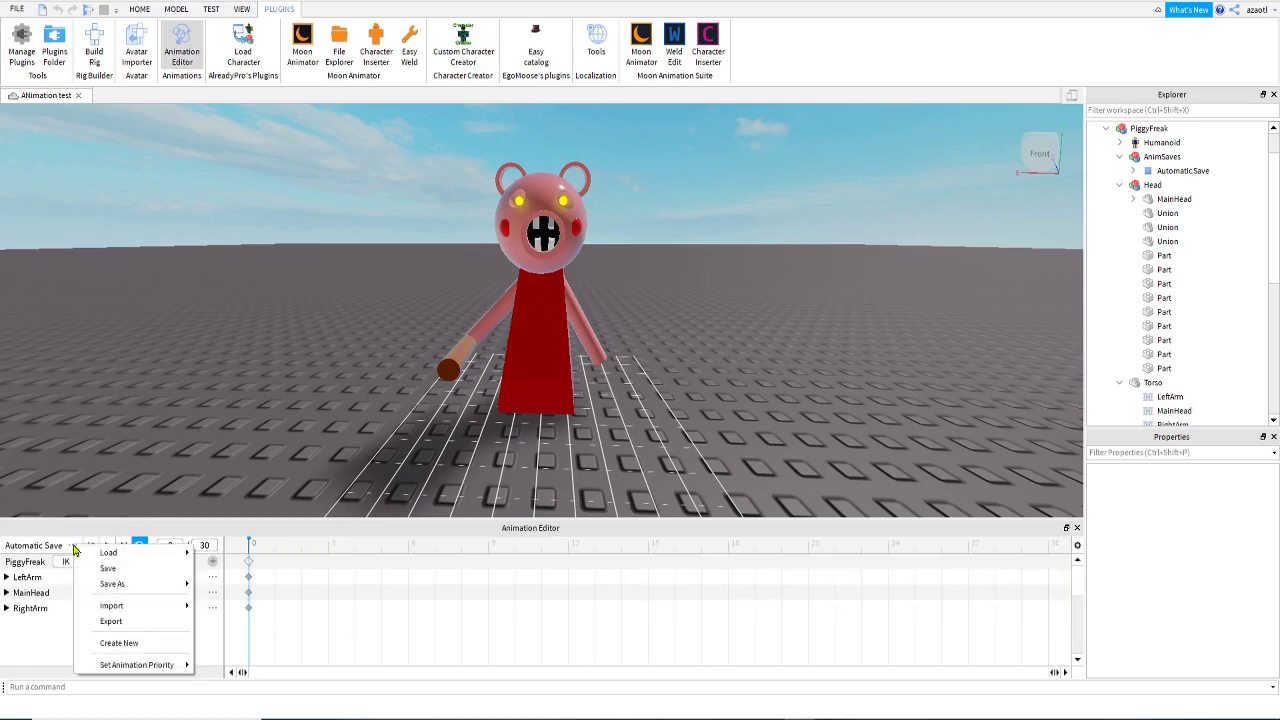
pyautogui.click(122, 643)
pyautogui.moveTo(576, 595); pyautogui.dragTo(434, 588)
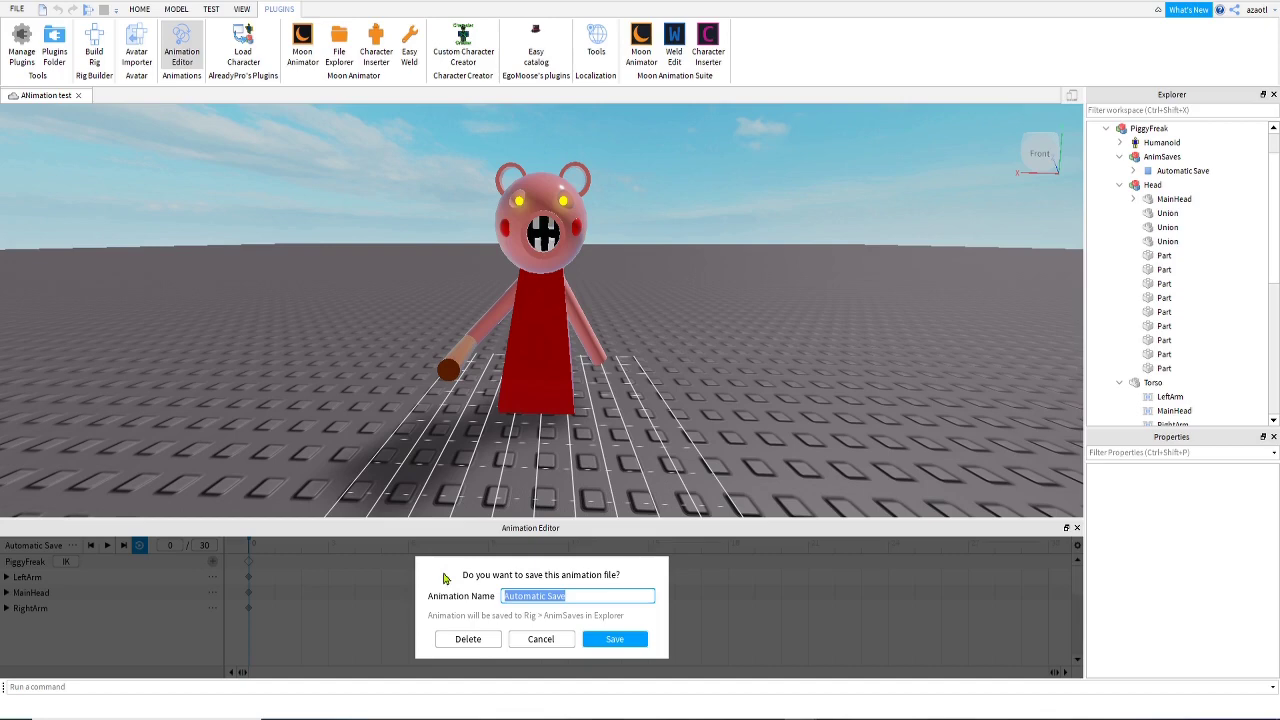
pyautogui.write('attack')
pyautogui.press('Return')
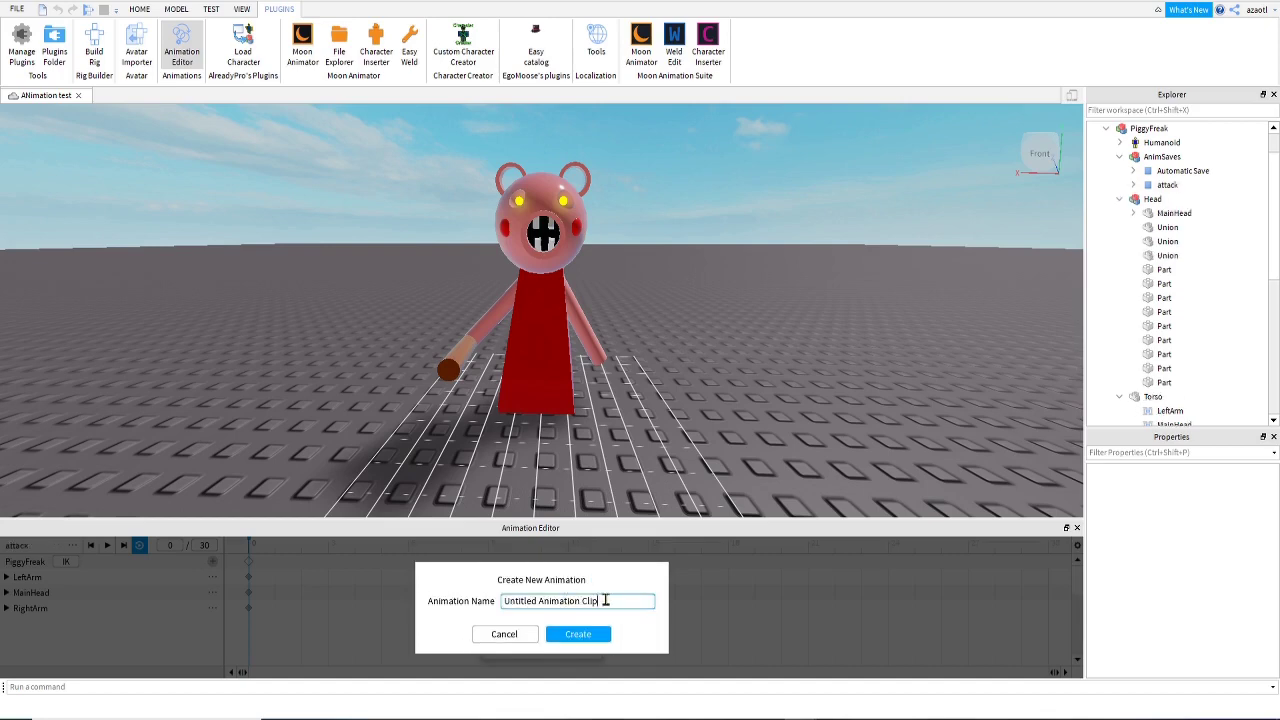
pyautogui.write('attack')
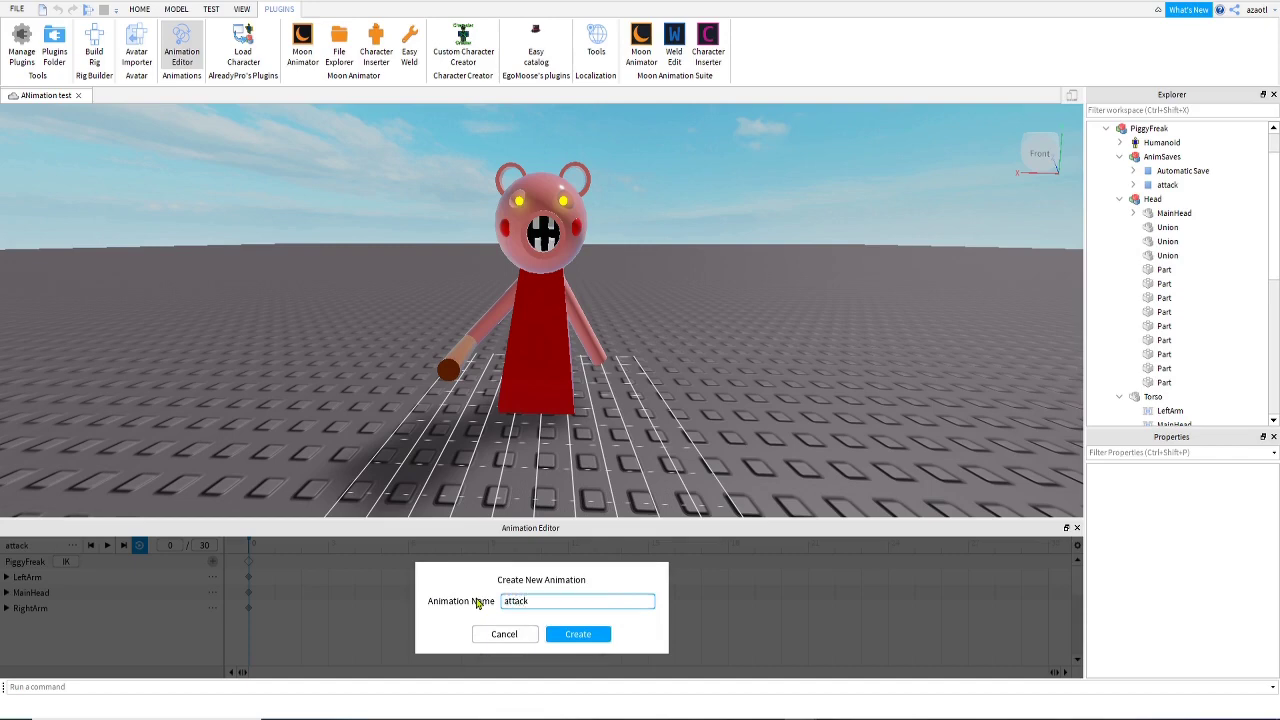
pyautogui.click(574, 634)
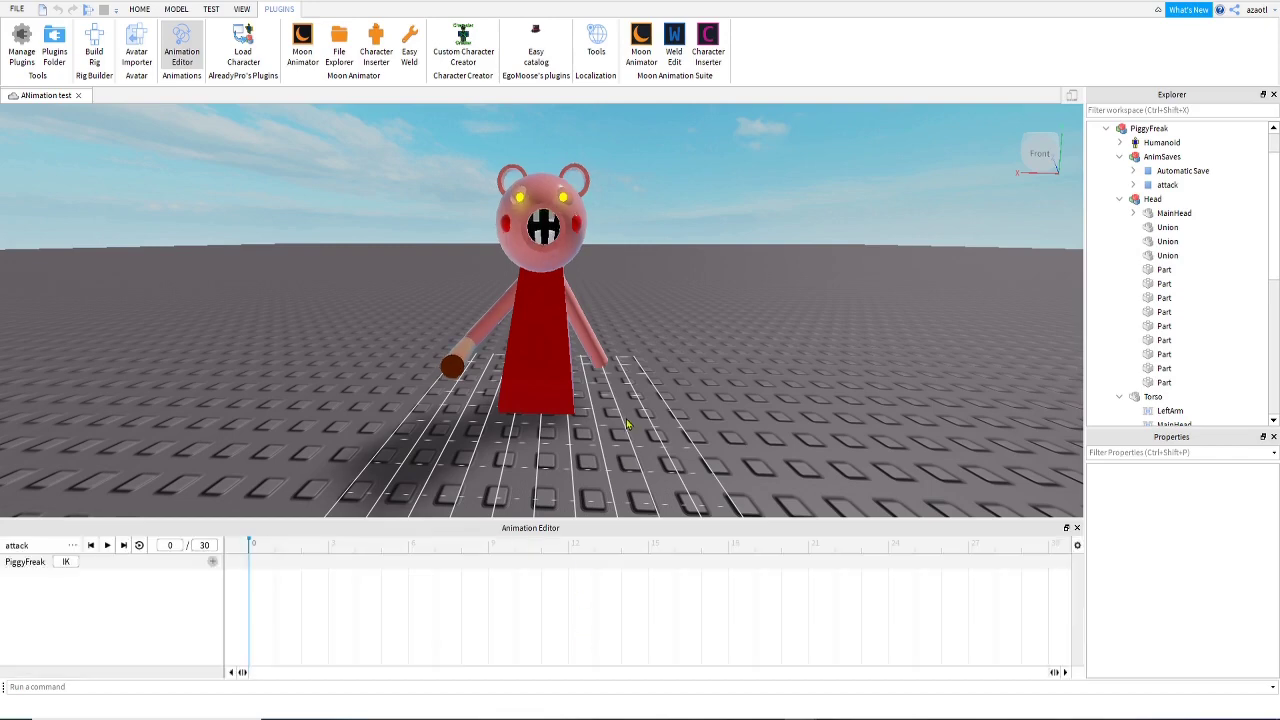
# - Rotate RightArm at frame 6 so the arm and bat swing forward and up in front of the body
pyautogui.click(515, 545)
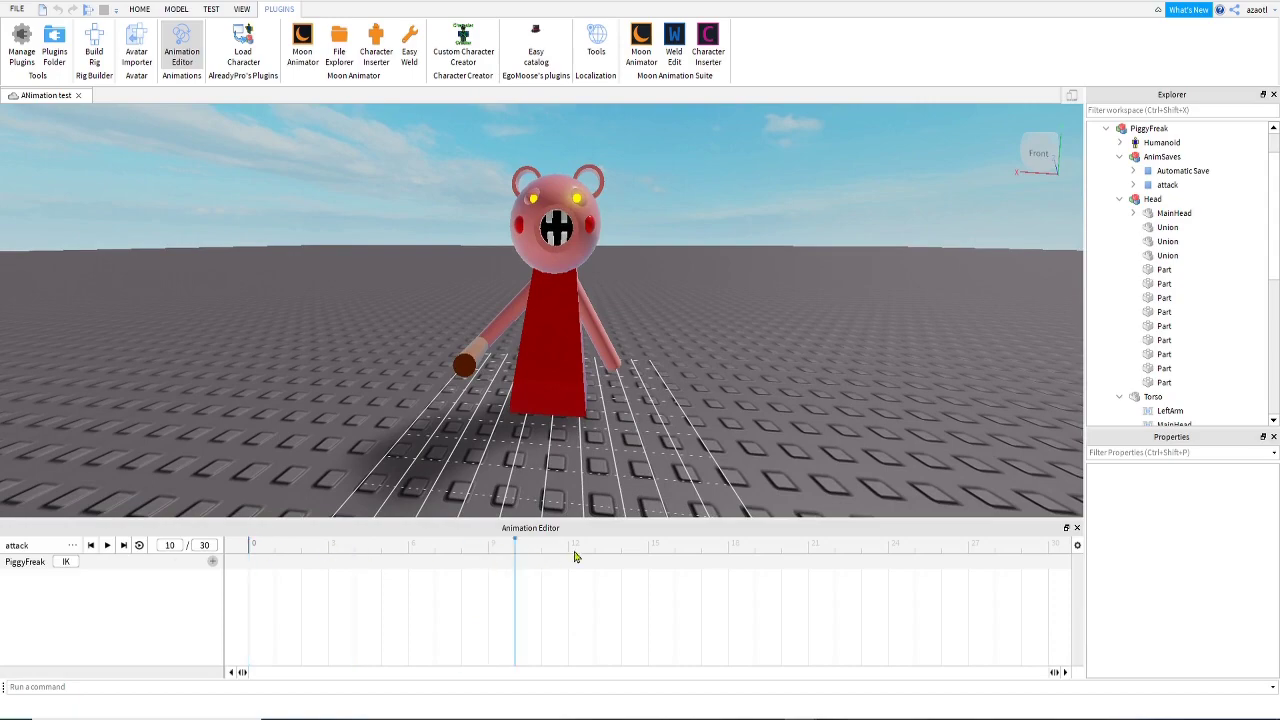
pyautogui.moveTo(575, 552); pyautogui.dragTo(213, 550)
pyautogui.moveTo(287, 430); pyautogui.dragTo(296, 440, button='right')
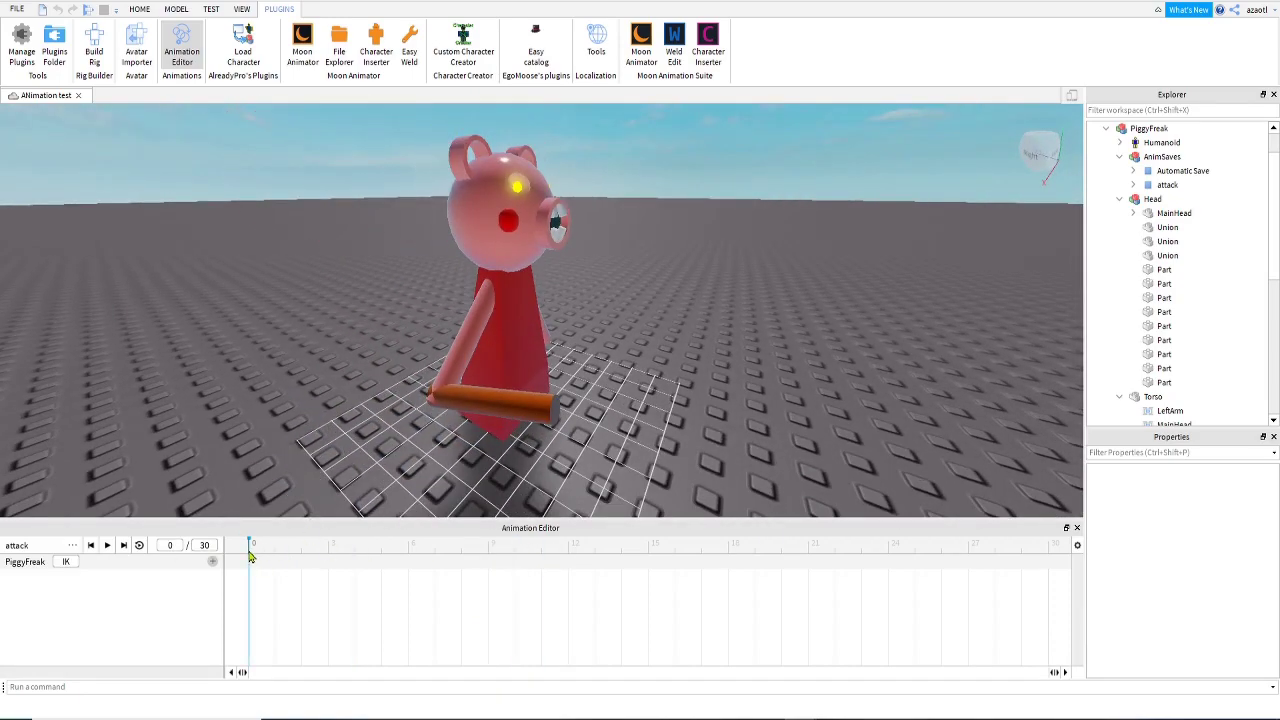
pyautogui.moveTo(250, 557); pyautogui.dragTo(408, 551)
pyautogui.click(465, 341)
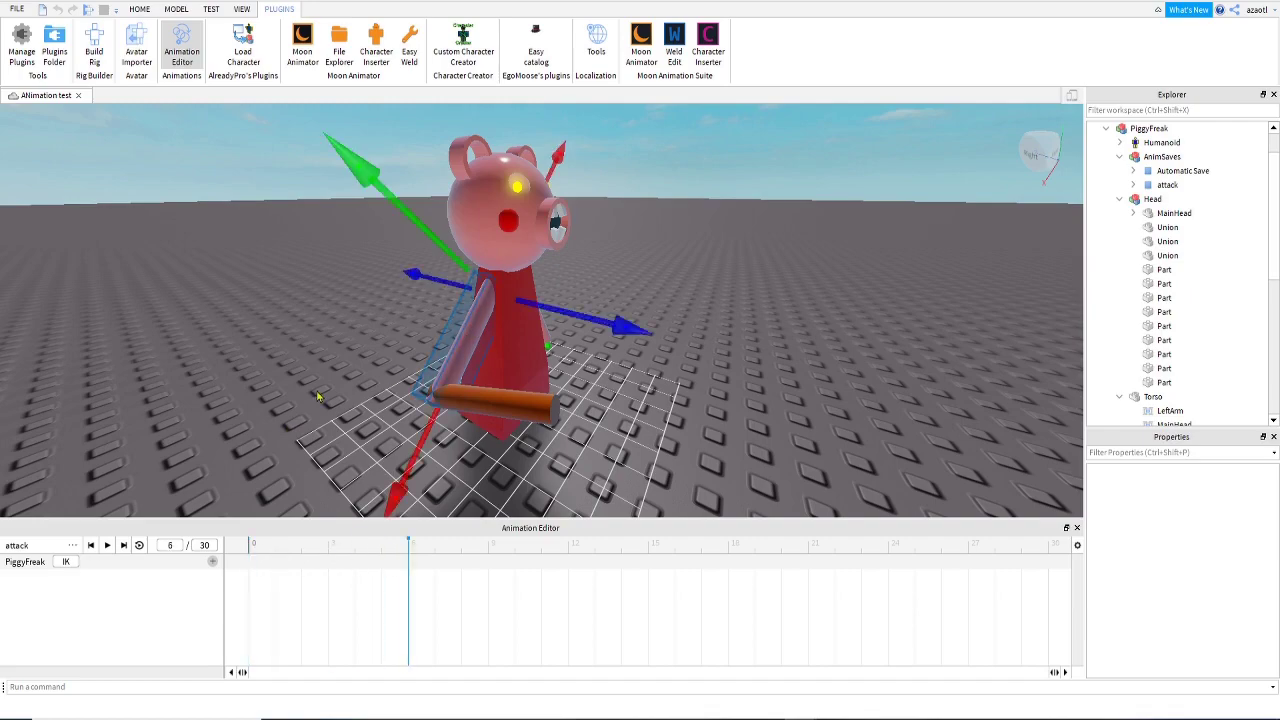
pyautogui.press('r')
pyautogui.moveTo(318, 396); pyautogui.dragTo(325, 395, button='right')
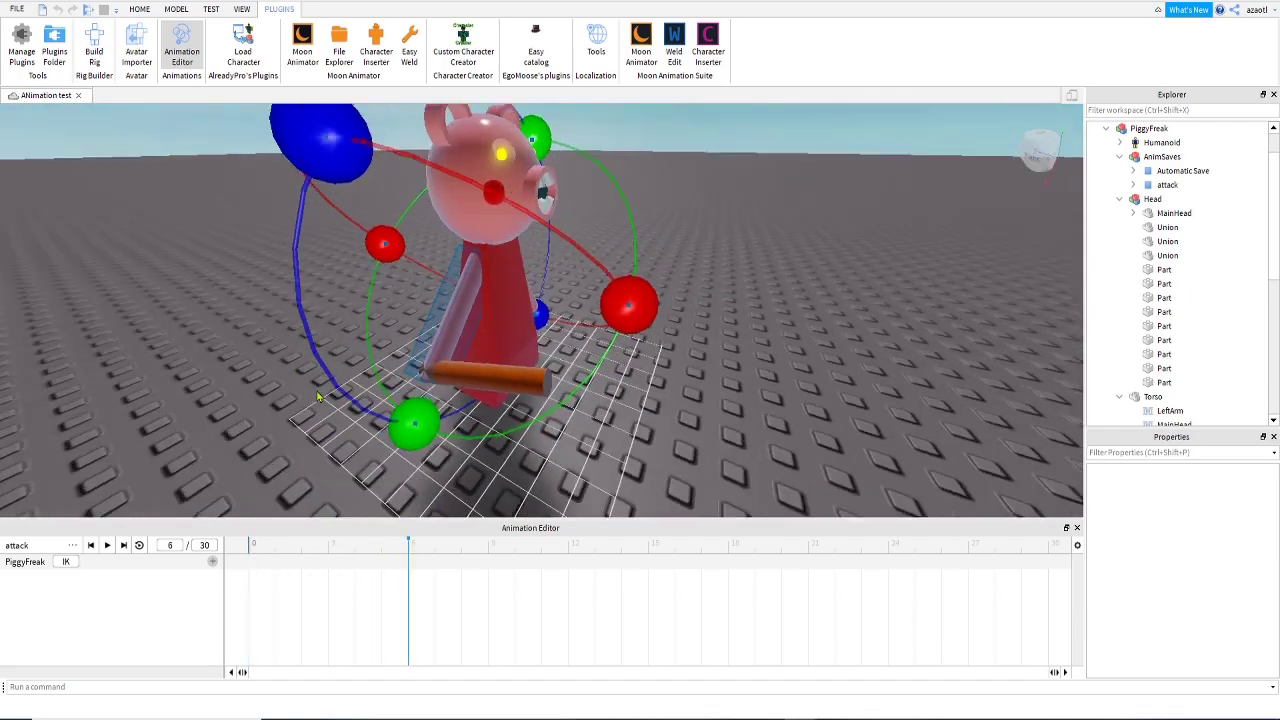
pyautogui.scroll(-2, 325, 395)
pyautogui.moveTo(405, 403); pyautogui.dragTo(614, 242)
# - Twist RightArm slightly and swing it outward at frame 6 to raise the bat beside the head, and scrub frames 0 to 6 to check the motion
pyautogui.press('d')
pyautogui.moveTo(658, 298); pyautogui.dragTo(658, 300, button='right')
pyautogui.press('a')
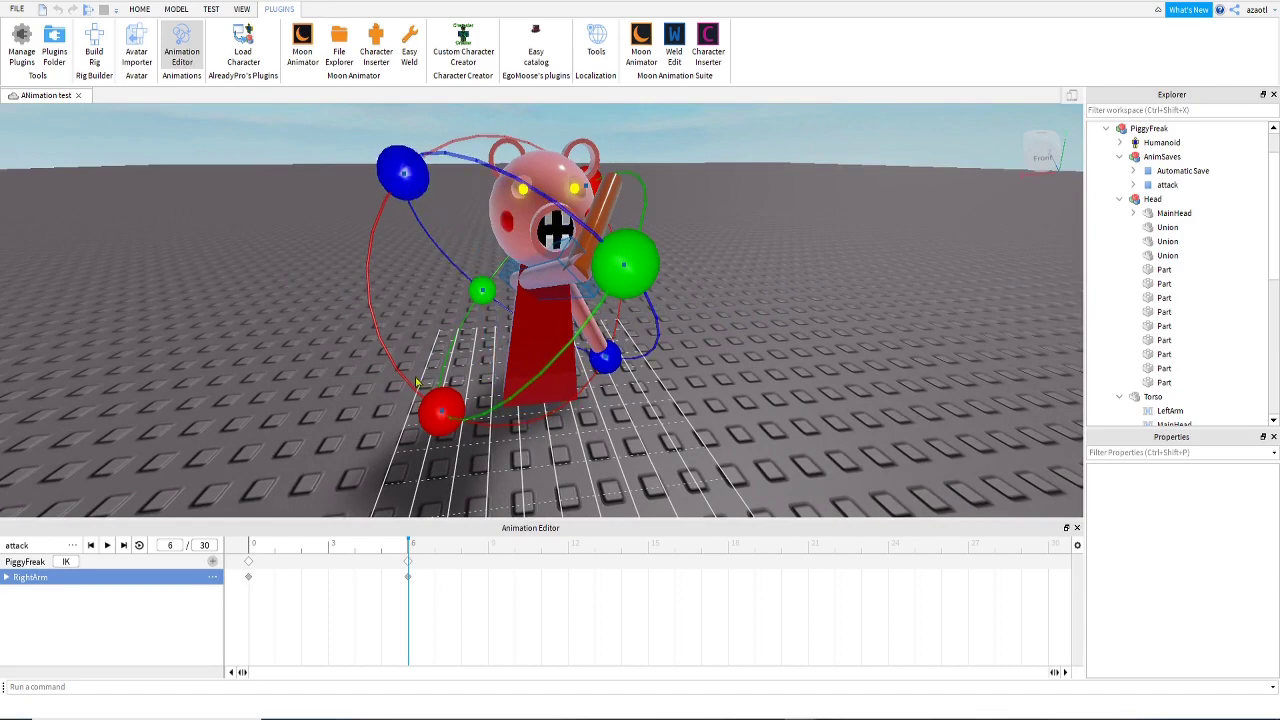
pyautogui.moveTo(440, 410); pyautogui.dragTo(476, 381)
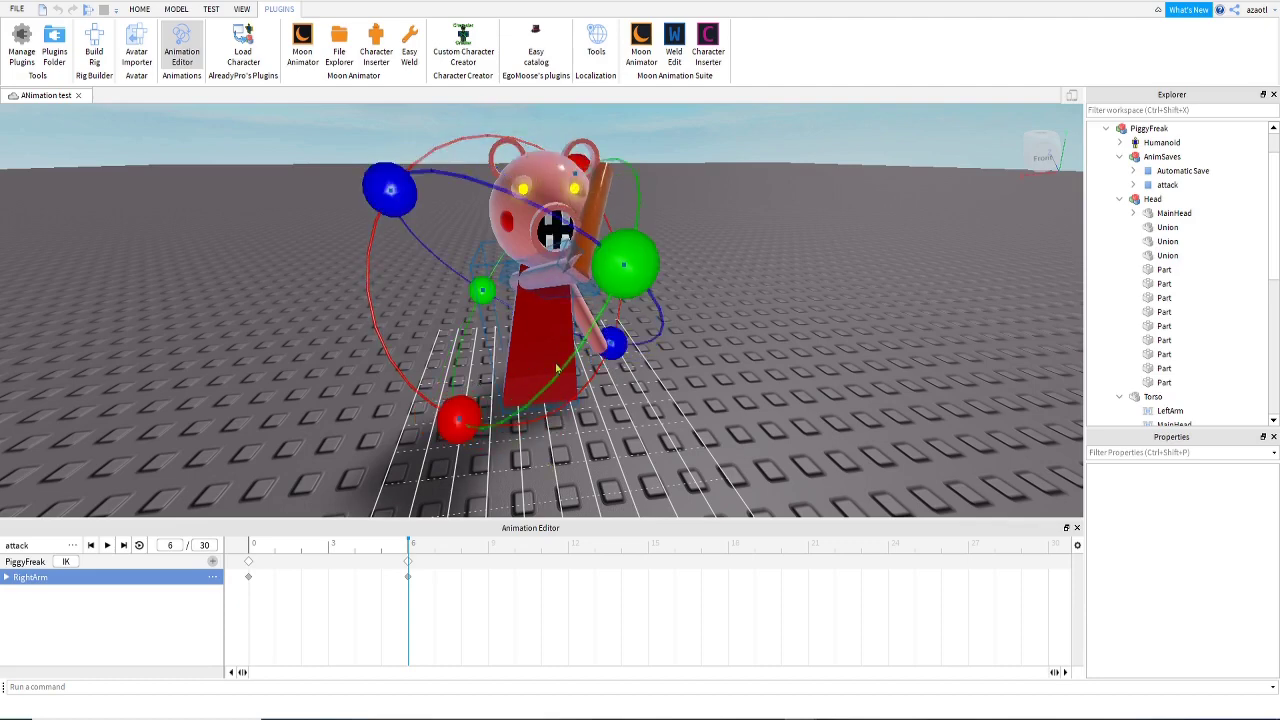
pyautogui.moveTo(612, 357); pyautogui.dragTo(652, 300)
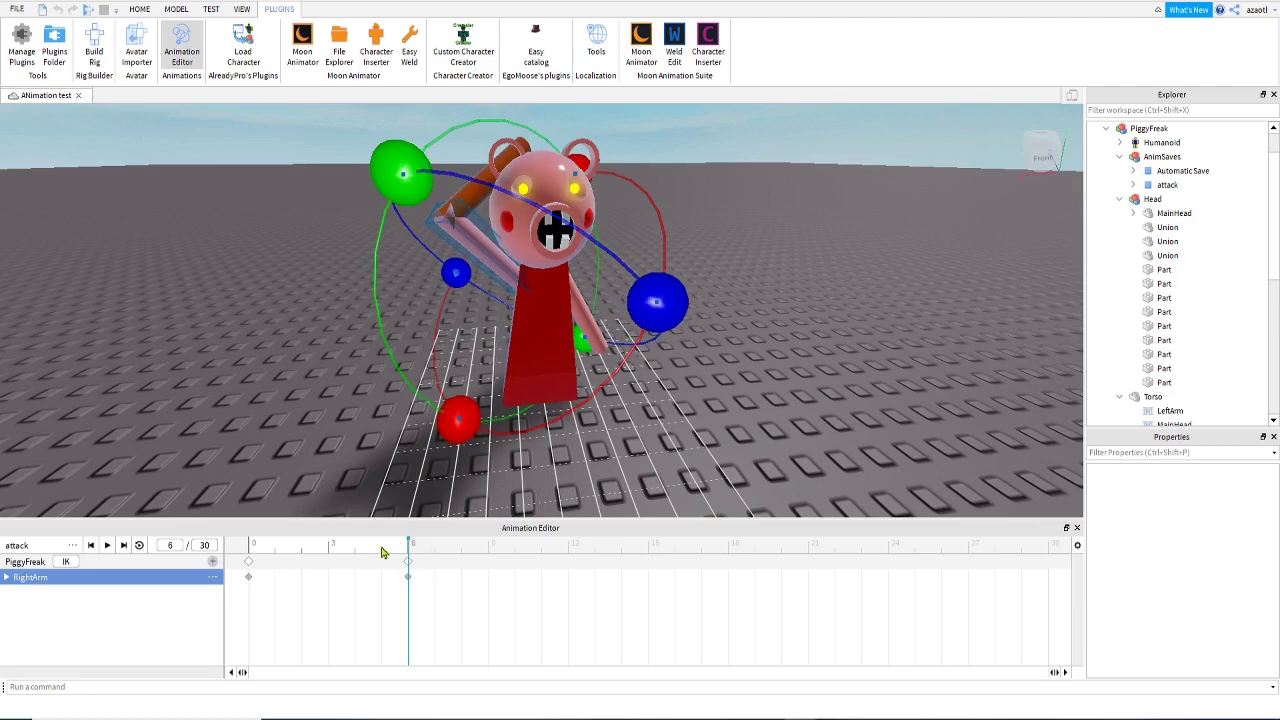
pyautogui.click(249, 544)
pyautogui.moveTo(249, 544); pyautogui.dragTo(413, 561)
pyautogui.click(336, 550)
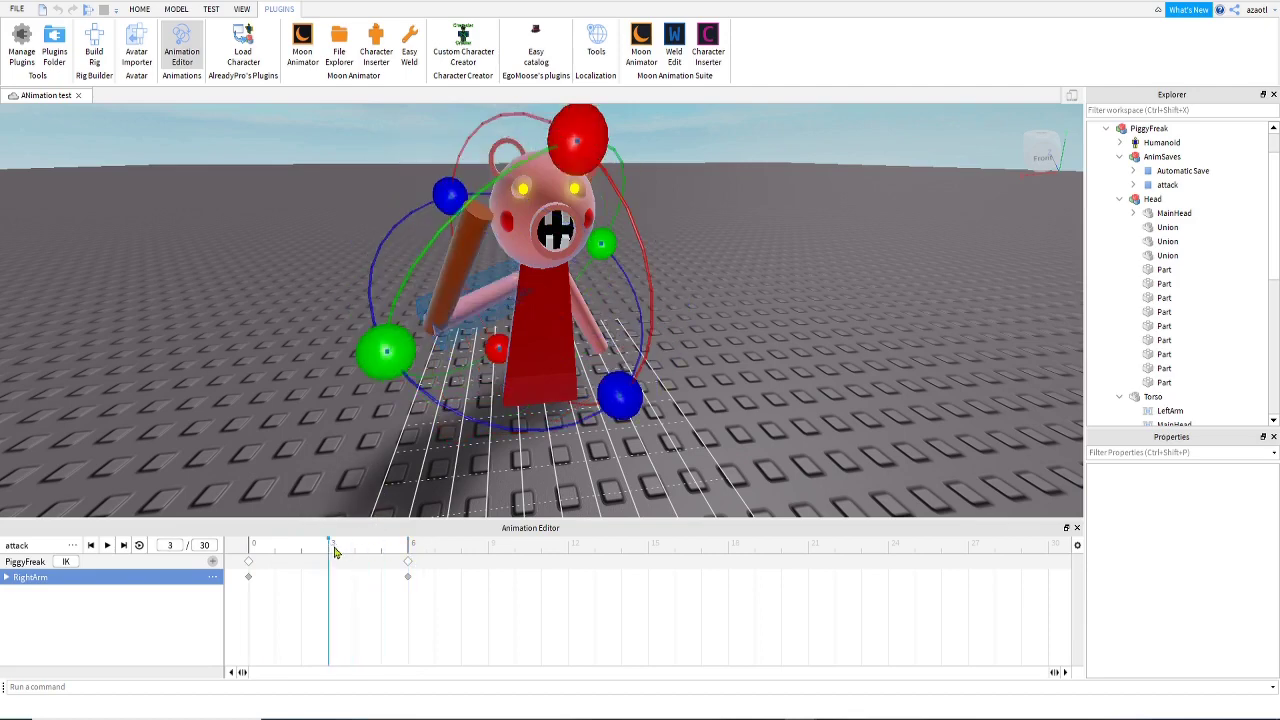
pyautogui.moveTo(342, 551); pyautogui.dragTo(420, 561)
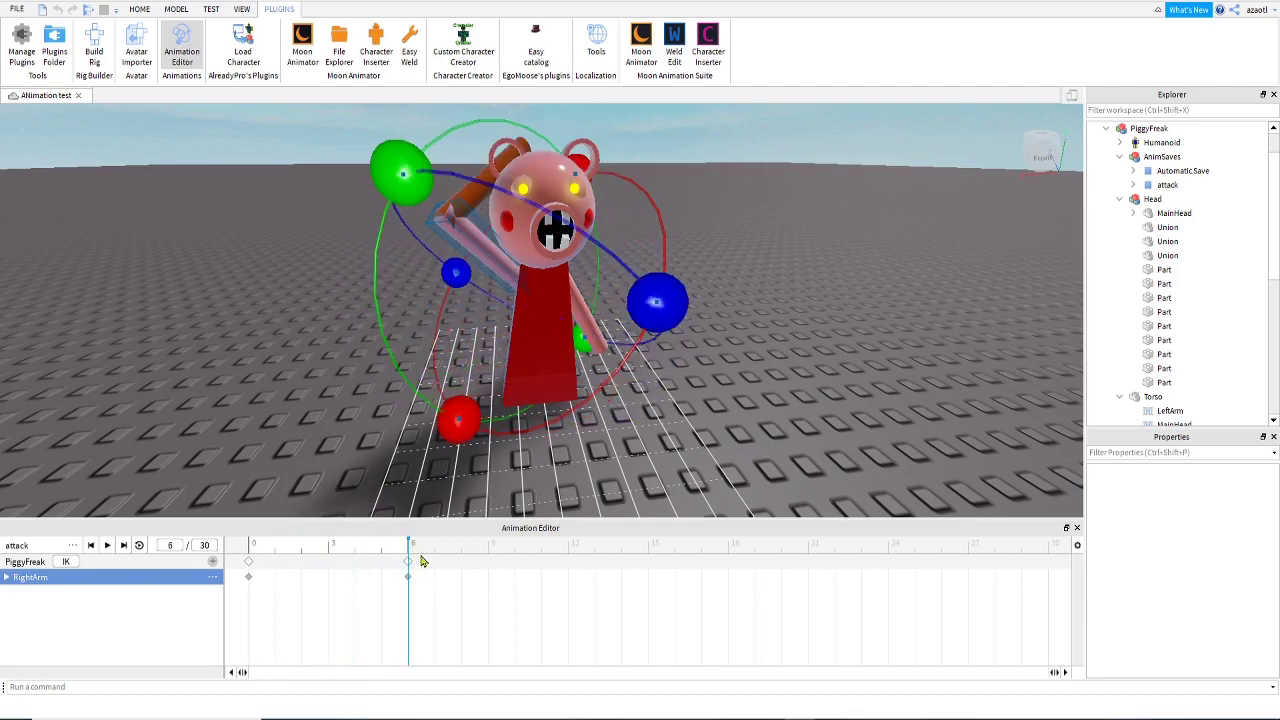
# - Rotate the Bat at frame 6 so it points upward and tilts slightly toward the head, playing the clip to check
pyautogui.click(470, 206)
pyautogui.moveTo(397, 300); pyautogui.dragTo(398, 272, button='right')
pyautogui.moveTo(329, 396); pyautogui.dragTo(455, 455)
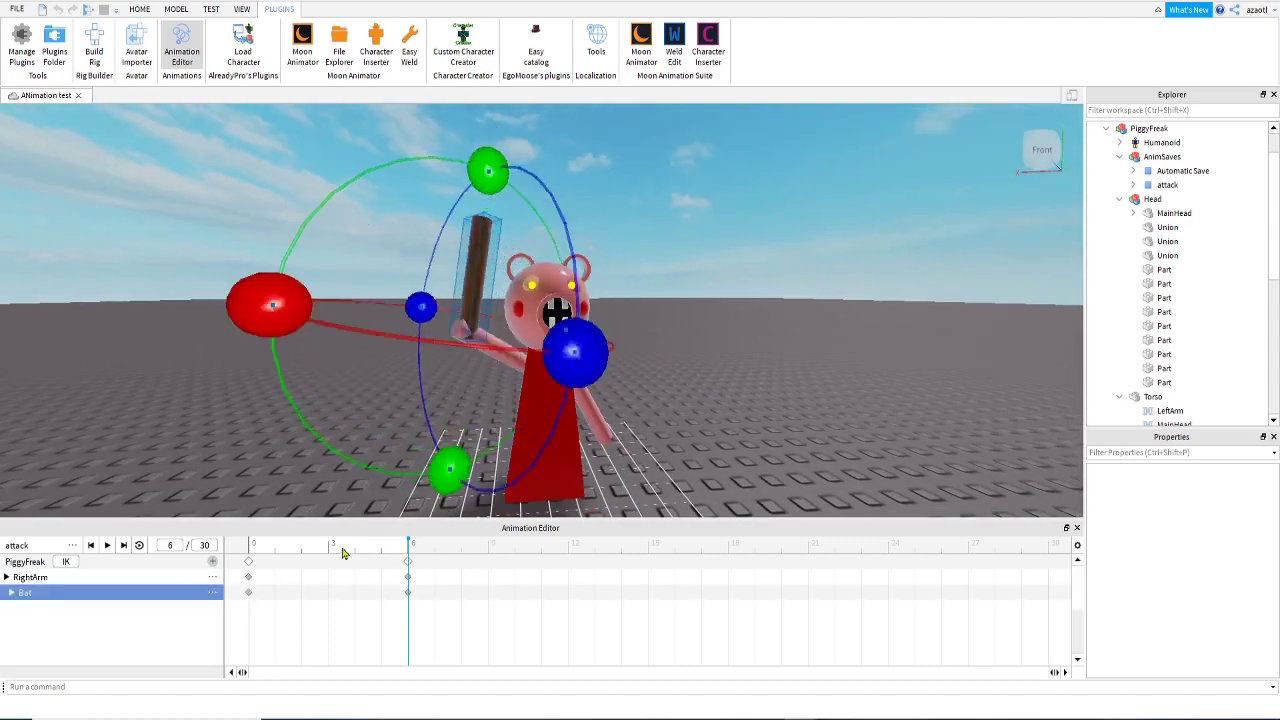
pyautogui.click(256, 550)
pyautogui.press('space')
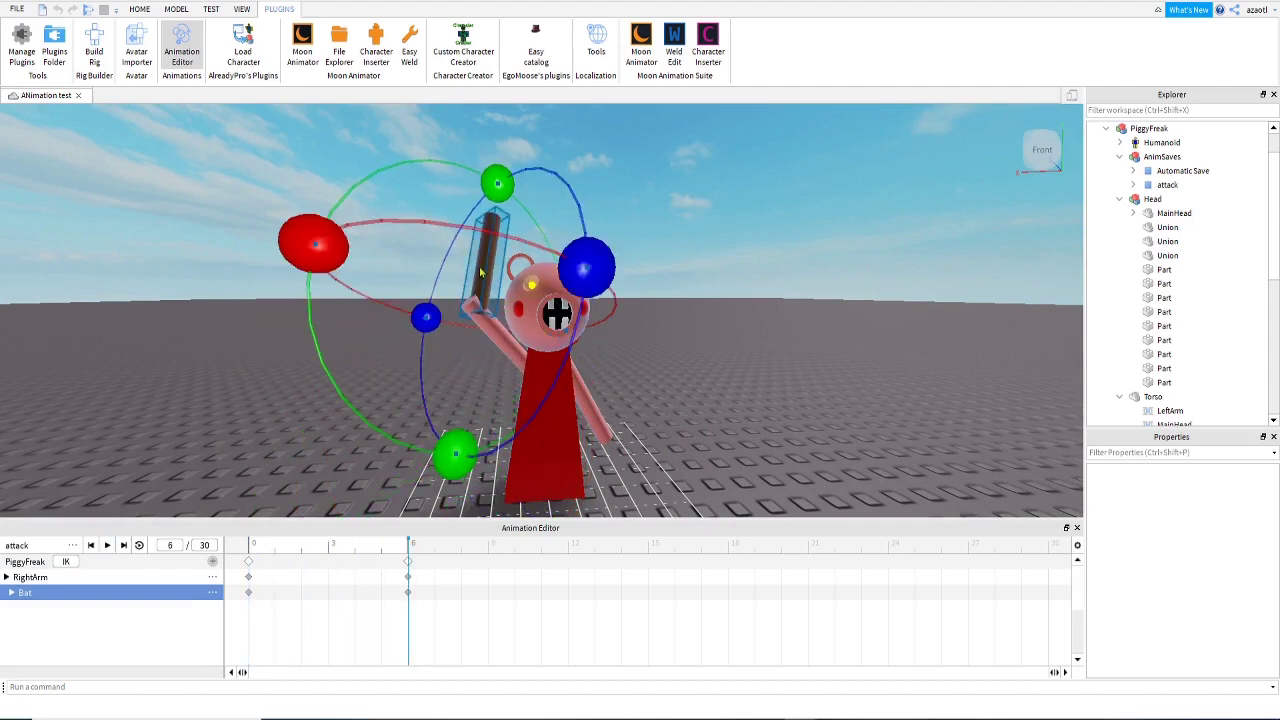
pyautogui.moveTo(457, 463); pyautogui.dragTo(437, 452)
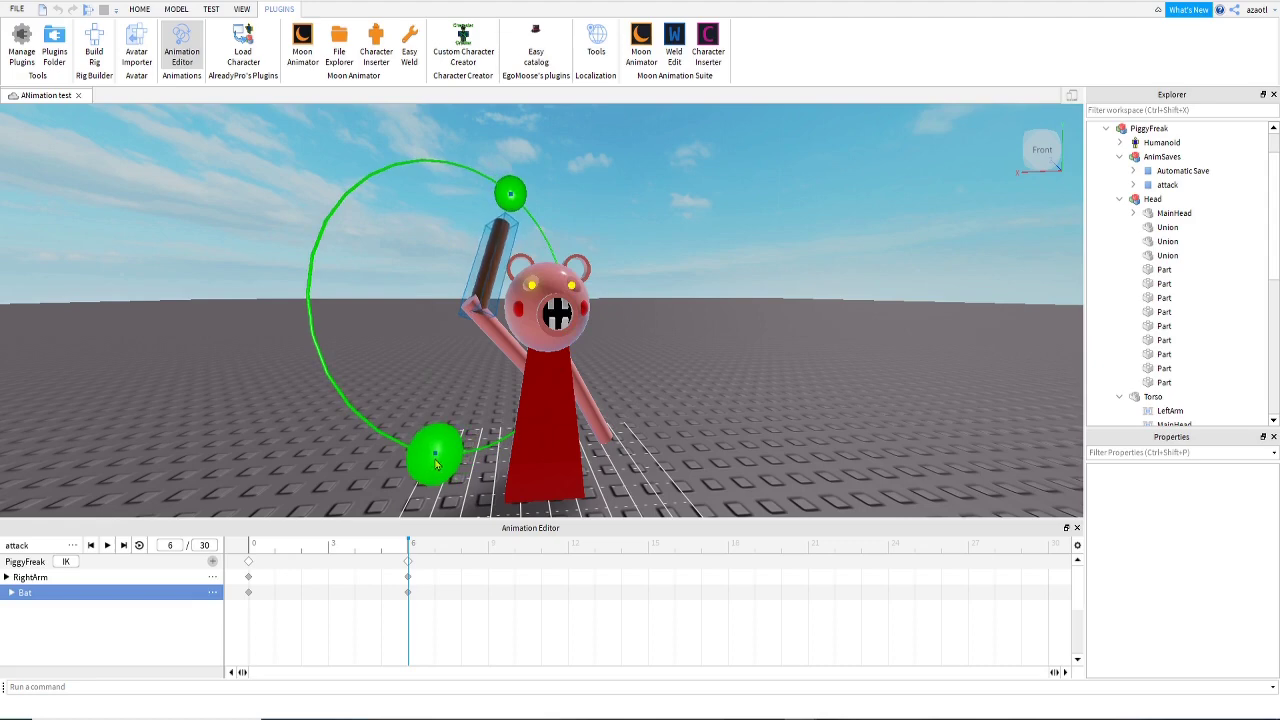
# - Add small rotations of the Bat and RightArm at frame 8 so the raised arm moves slightly toward the head
pyautogui.moveTo(386, 552); pyautogui.dragTo(455, 577)
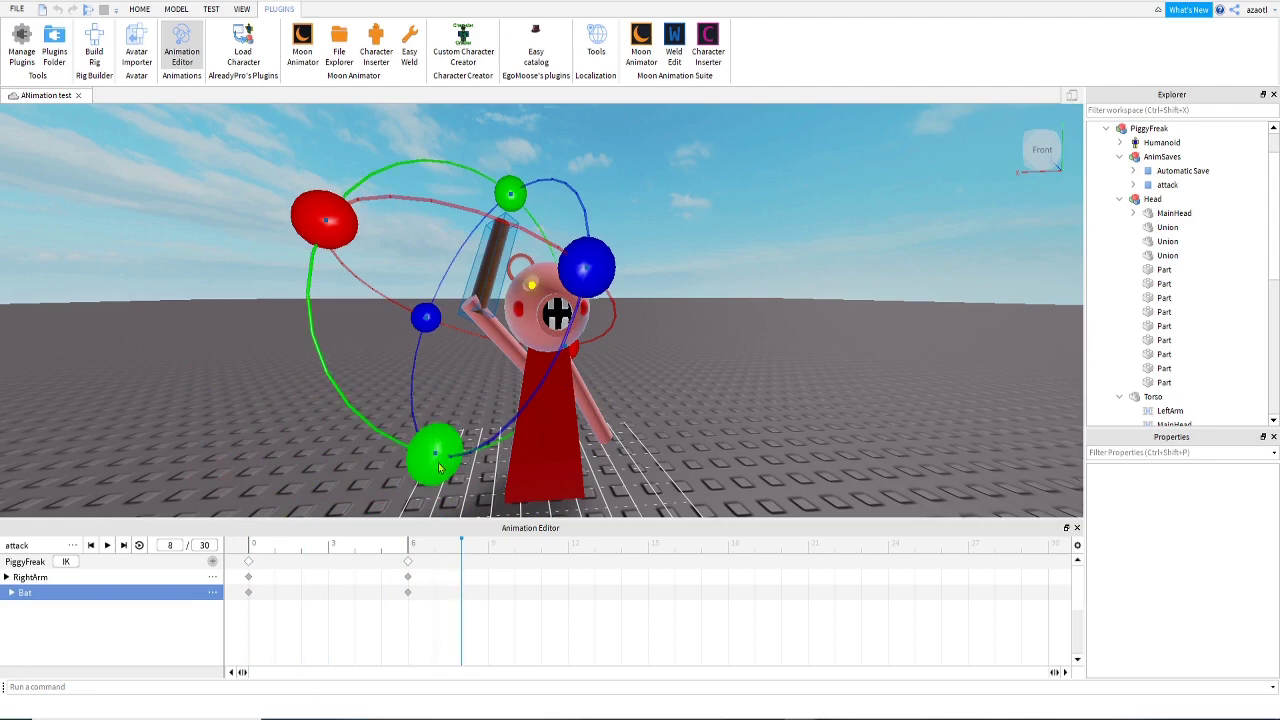
pyautogui.moveTo(452, 483); pyautogui.dragTo(480, 360)
pyautogui.click(505, 337)
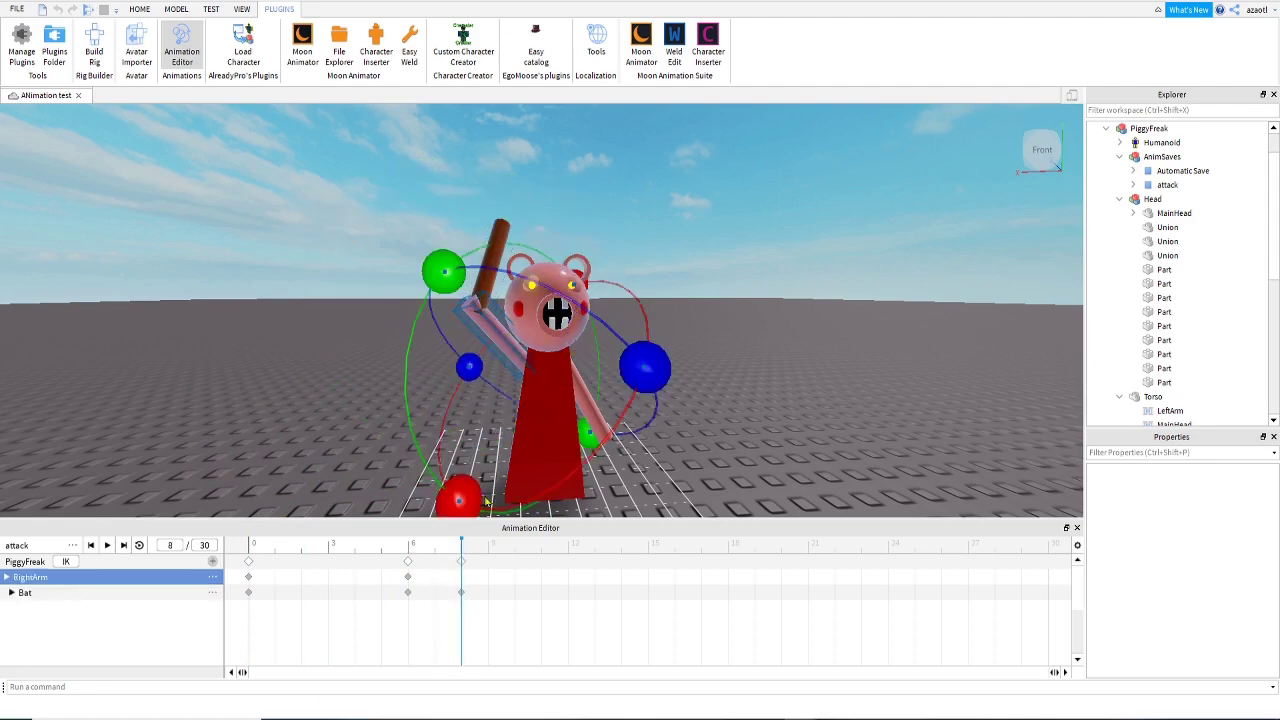
pyautogui.moveTo(445, 281); pyautogui.dragTo(456, 270)
# - Copy the RightArm and Bat keyframes at frame 6 to frame 10 and play the animation
pyautogui.click(408, 548)
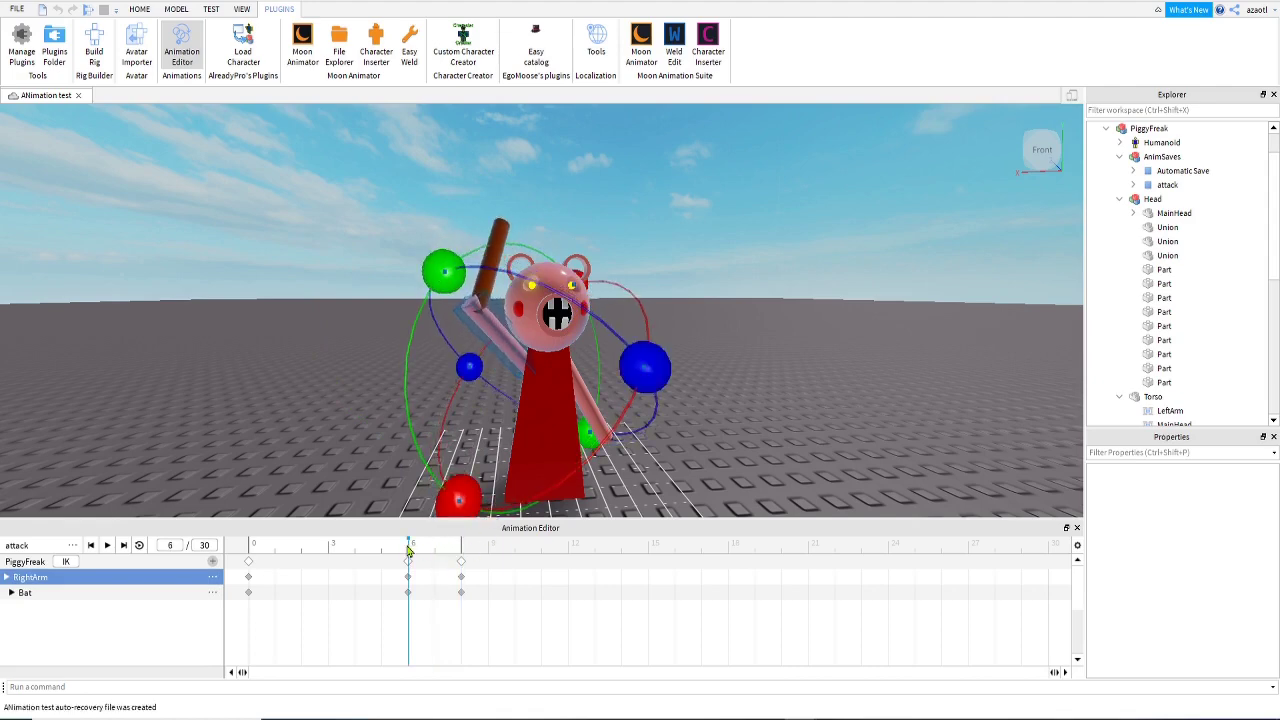
pyautogui.click(408, 562)
pyautogui.moveTo(421, 553); pyautogui.dragTo(505, 561)
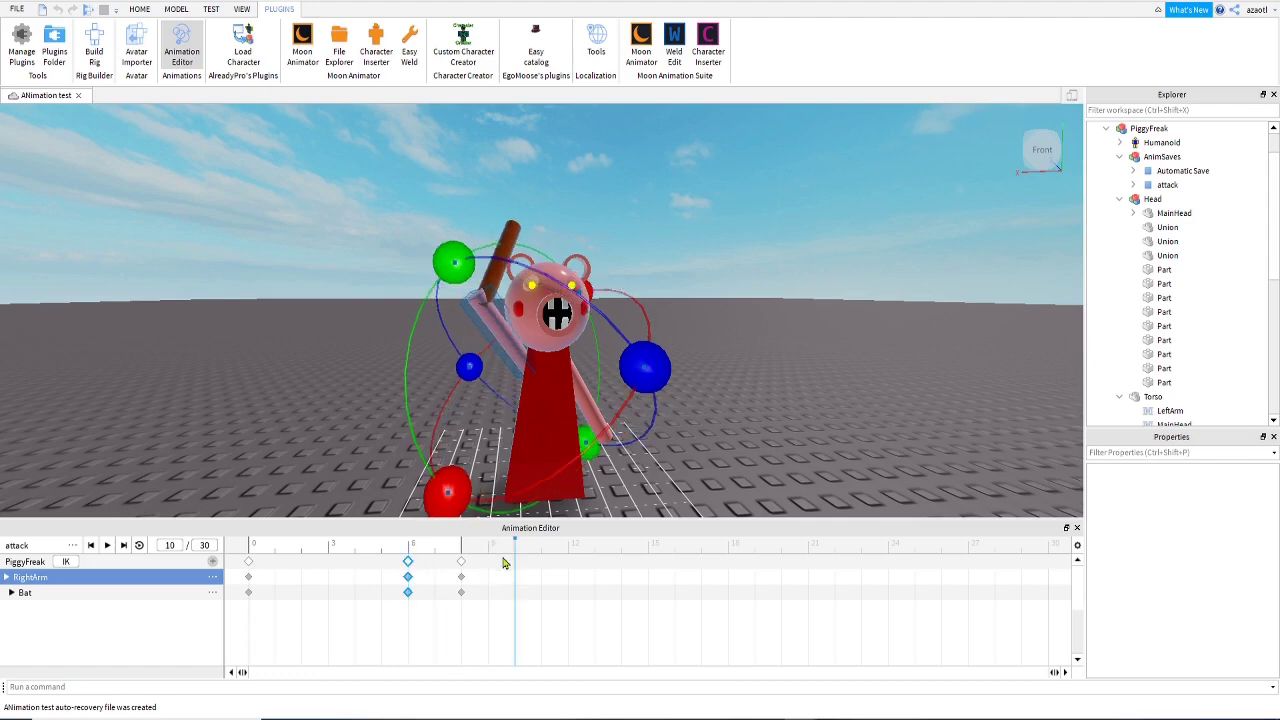
pyautogui.hotkey('ctrl', 'v')
pyautogui.press('space')
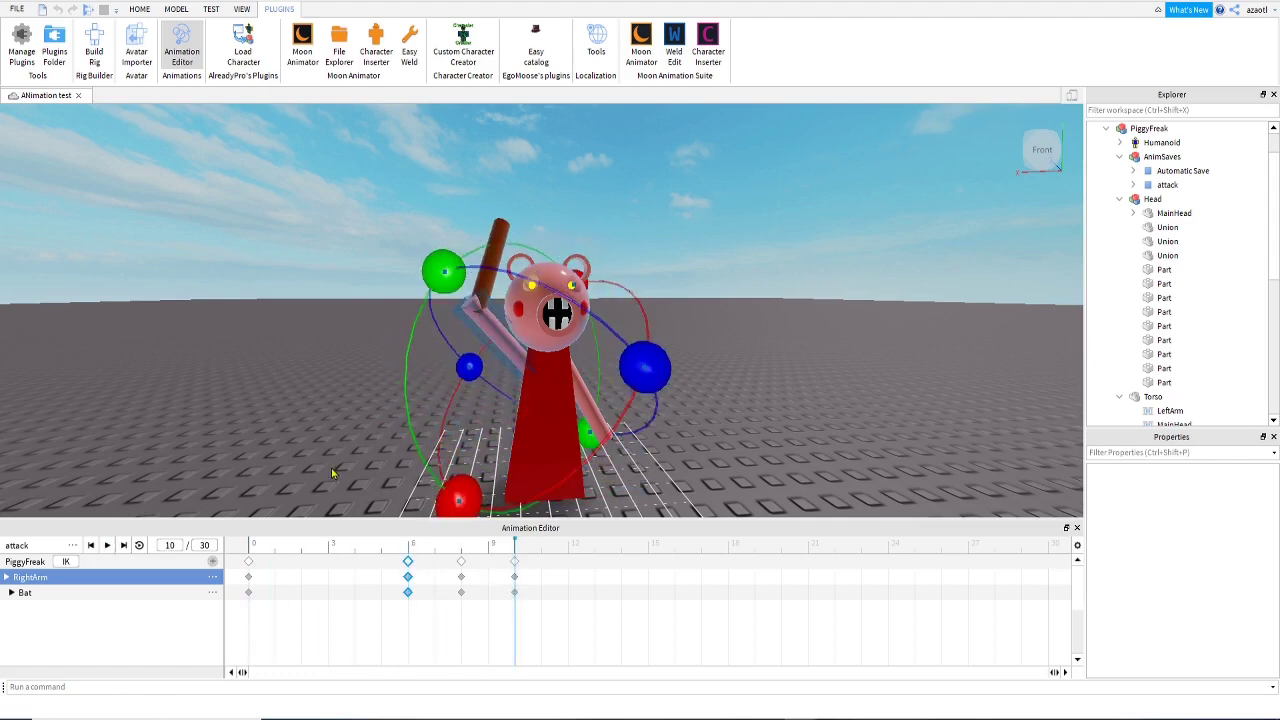
# - Rotate RightArm slightly further toward the head at frame 8 and replay the animation
pyautogui.moveTo(436, 546); pyautogui.dragTo(463, 557)
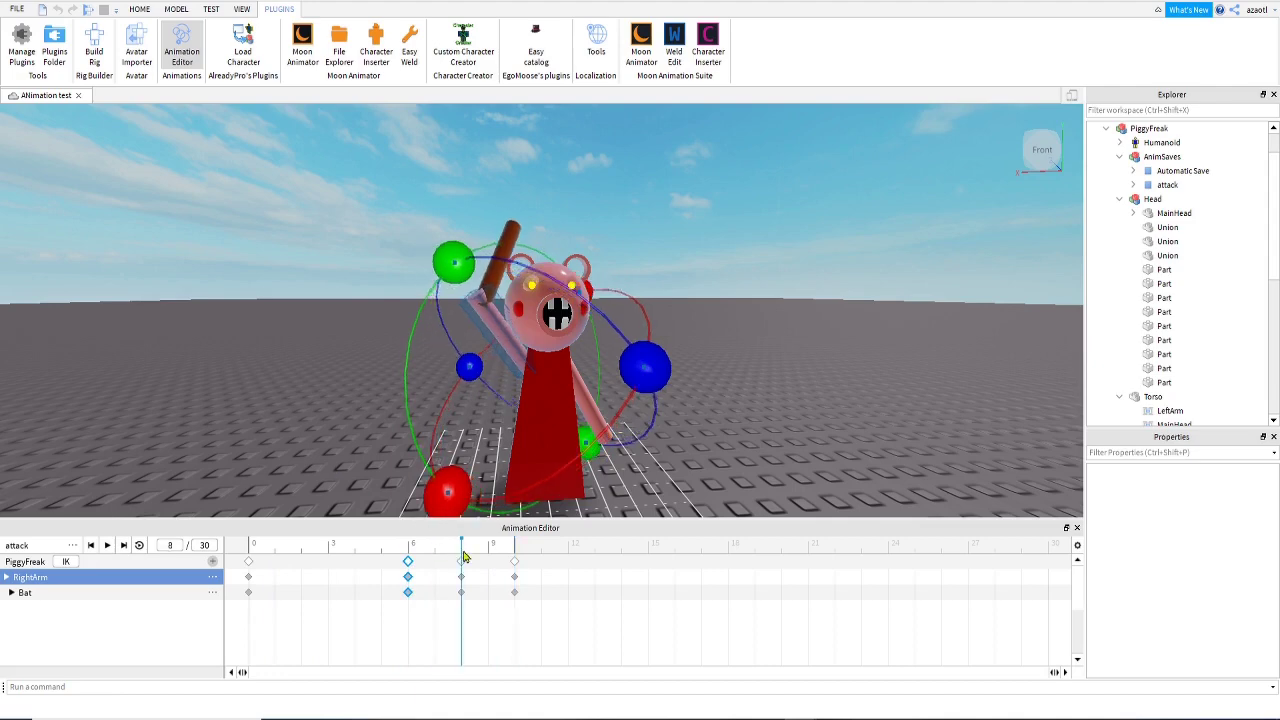
pyautogui.moveTo(455, 264); pyautogui.dragTo(466, 254)
pyautogui.press('space')
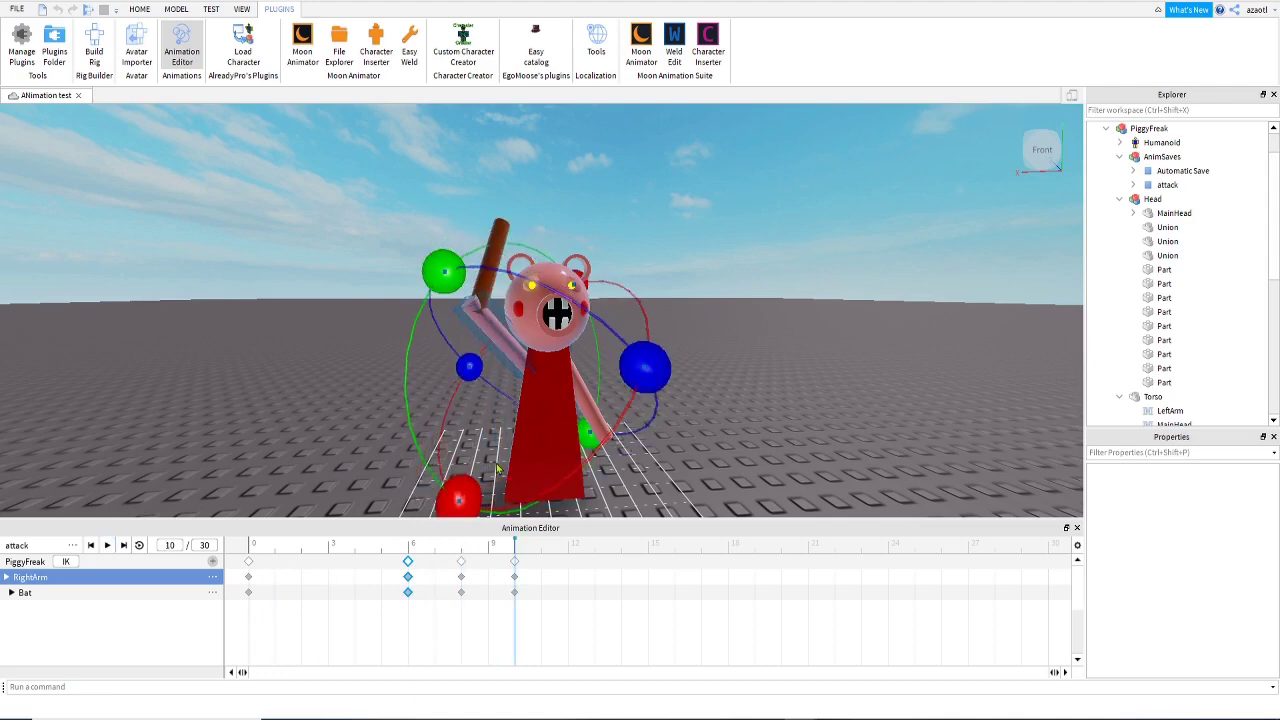
pyautogui.press('space')
pyautogui.press('space')
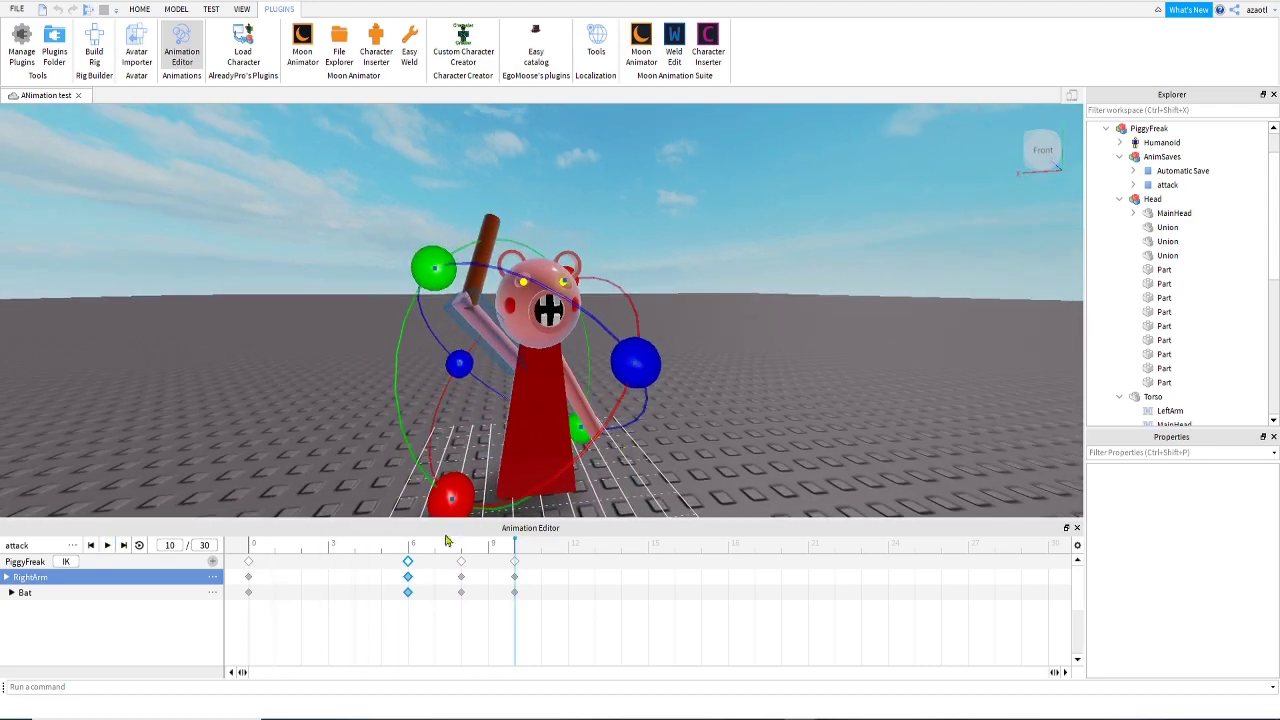
# - Rotate MainHead slightly at frame 6 and play the attack from frame 0 to check the motion
pyautogui.click(374, 549)
pyautogui.click(413, 551)
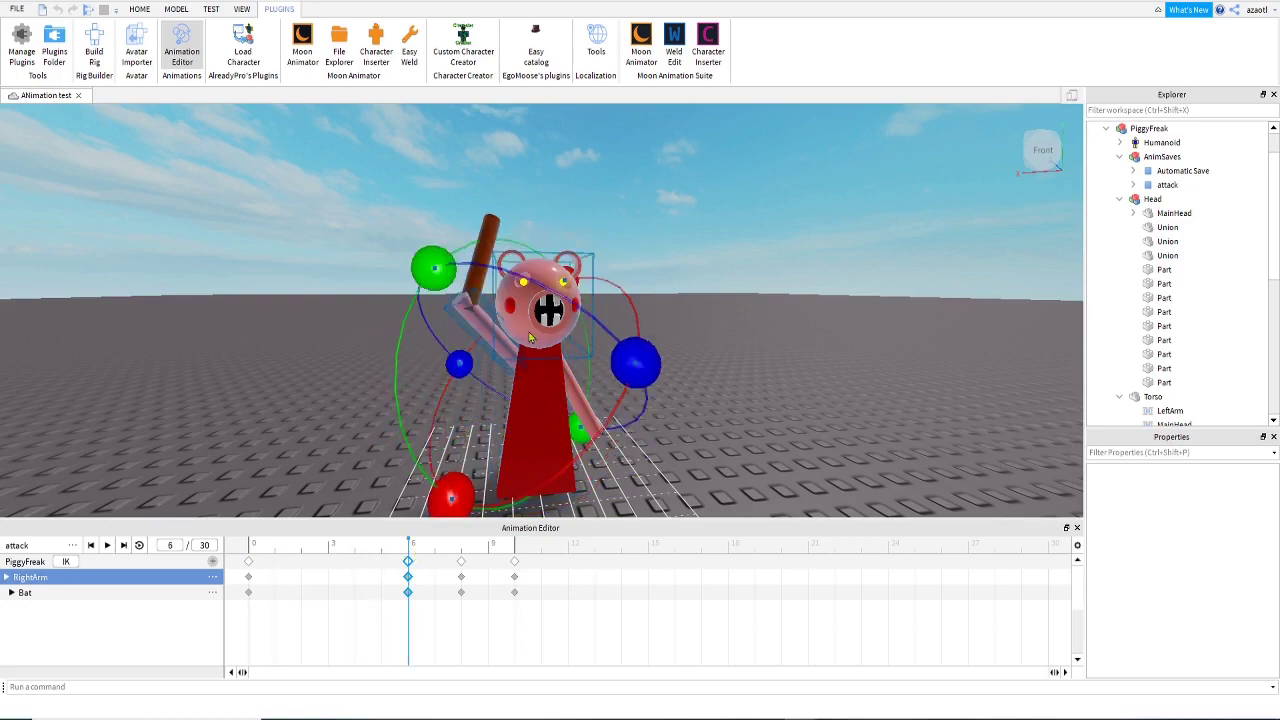
pyautogui.click(549, 295)
pyautogui.moveTo(630, 451); pyautogui.dragTo(630, 452, button='right')
pyautogui.press('s')
pyautogui.moveTo(575, 417); pyautogui.dragTo(571, 403)
pyautogui.moveTo(620, 437); pyautogui.dragTo(623, 438, button='right')
pyautogui.press('a')
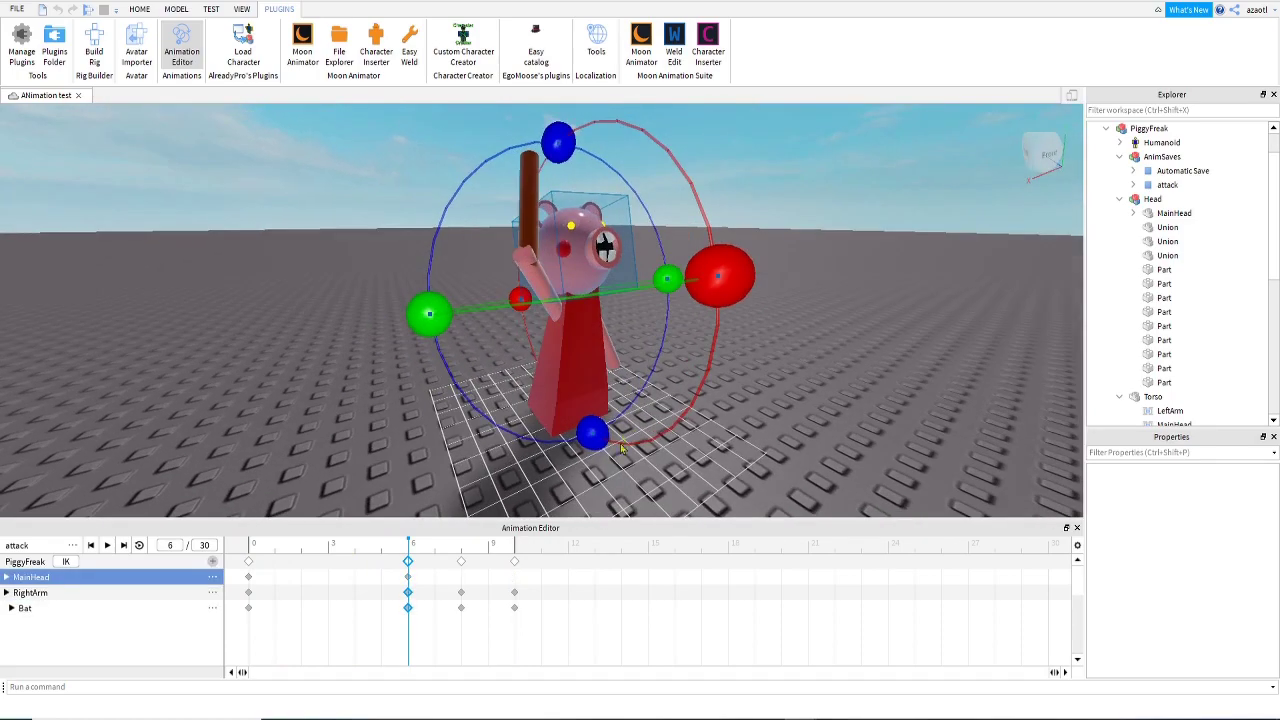
pyautogui.moveTo(409, 553); pyautogui.dragTo(245, 553)
pyautogui.press('space')
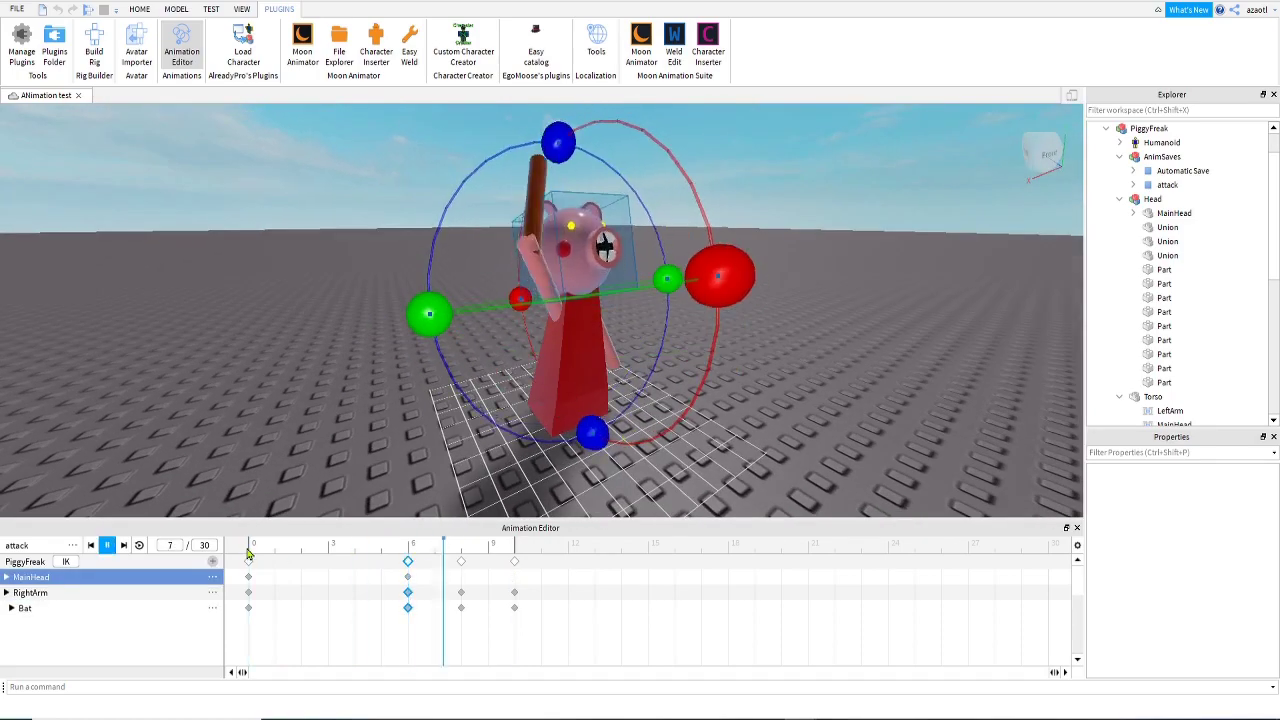
pyautogui.moveTo(597, 365); pyautogui.dragTo(600, 368, button='right')
pyautogui.press('d')
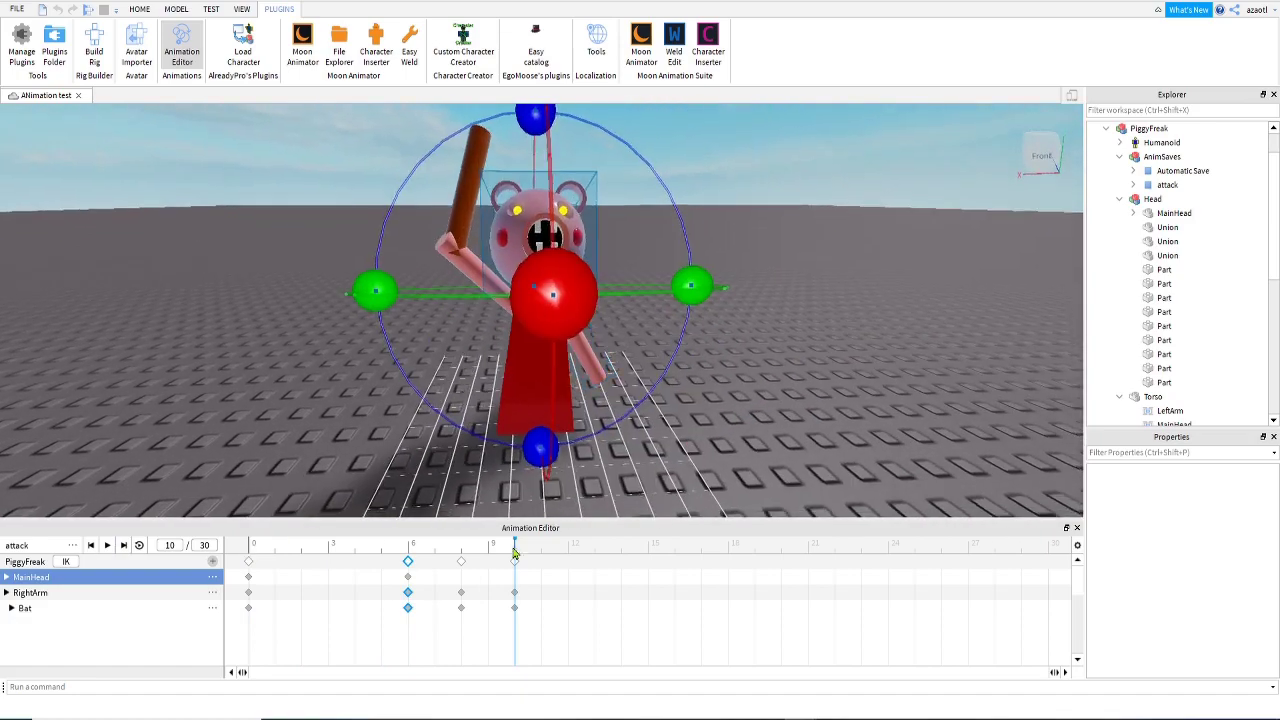
# - Swing RightArm down at frame 15 so it extends forward in front of the torso with the bat upright
pyautogui.moveTo(515, 553); pyautogui.dragTo(655, 560)
pyautogui.moveTo(609, 450); pyautogui.dragTo(609, 450, button='right')
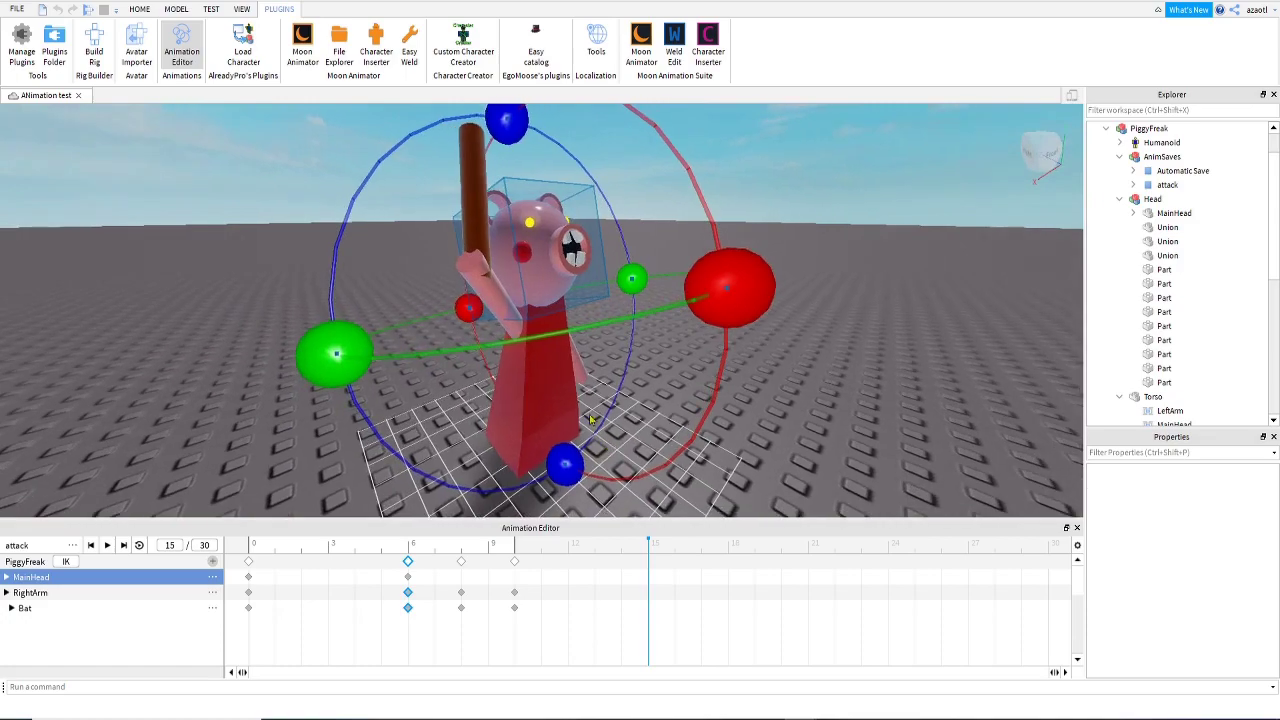
pyautogui.click(507, 312)
pyautogui.moveTo(507, 312); pyautogui.dragTo(443, 400, button='right')
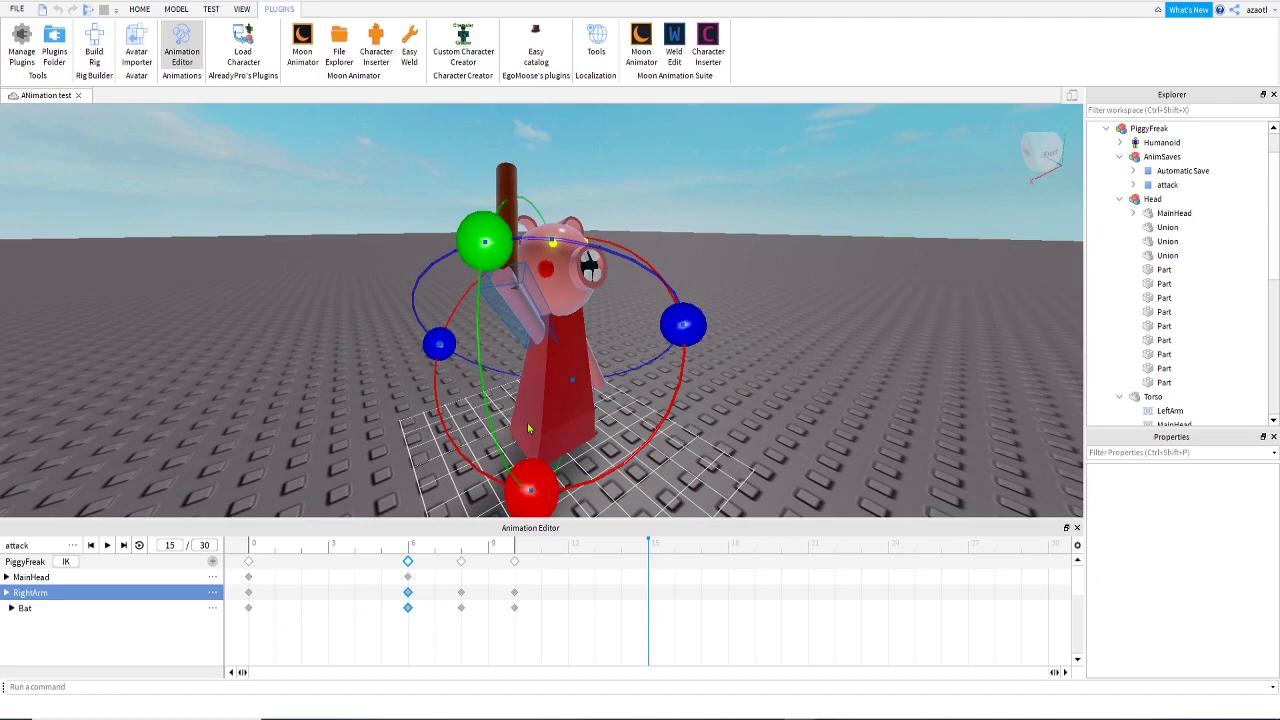
pyautogui.moveTo(436, 342); pyautogui.dragTo(537, 326)
pyautogui.moveTo(616, 400); pyautogui.dragTo(618, 403, button='right')
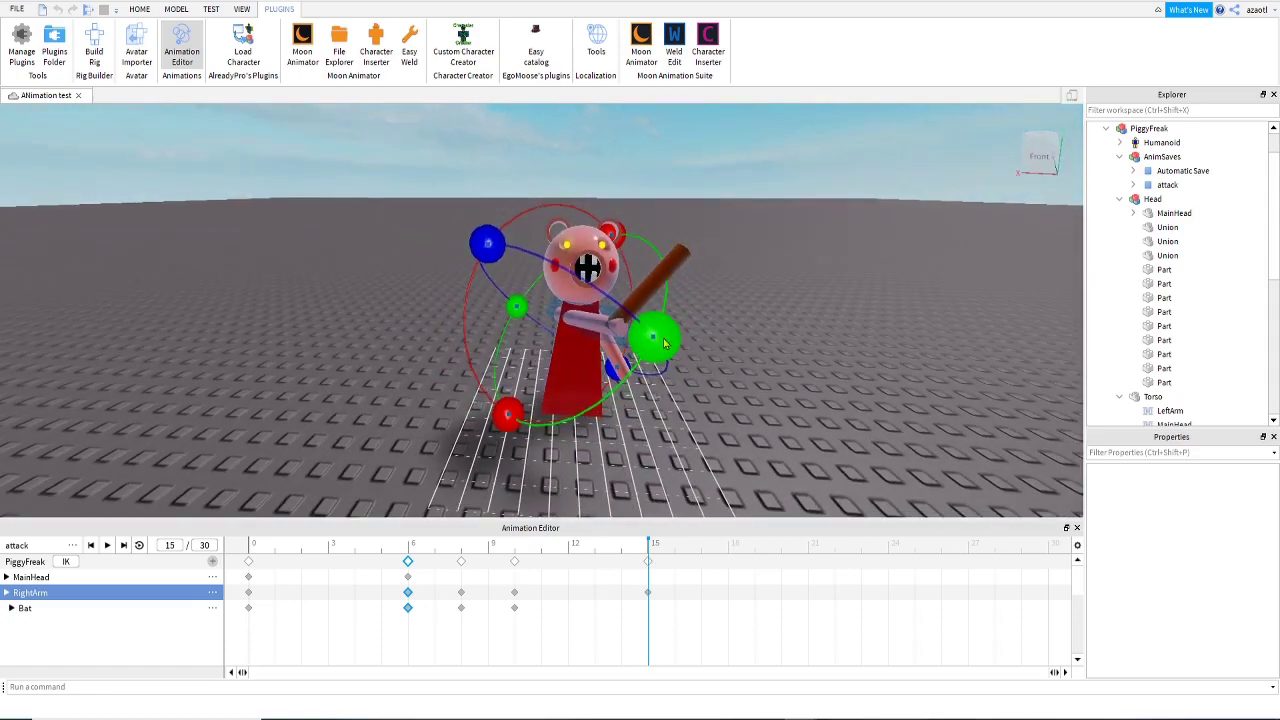
pyautogui.moveTo(663, 343); pyautogui.dragTo(634, 371)
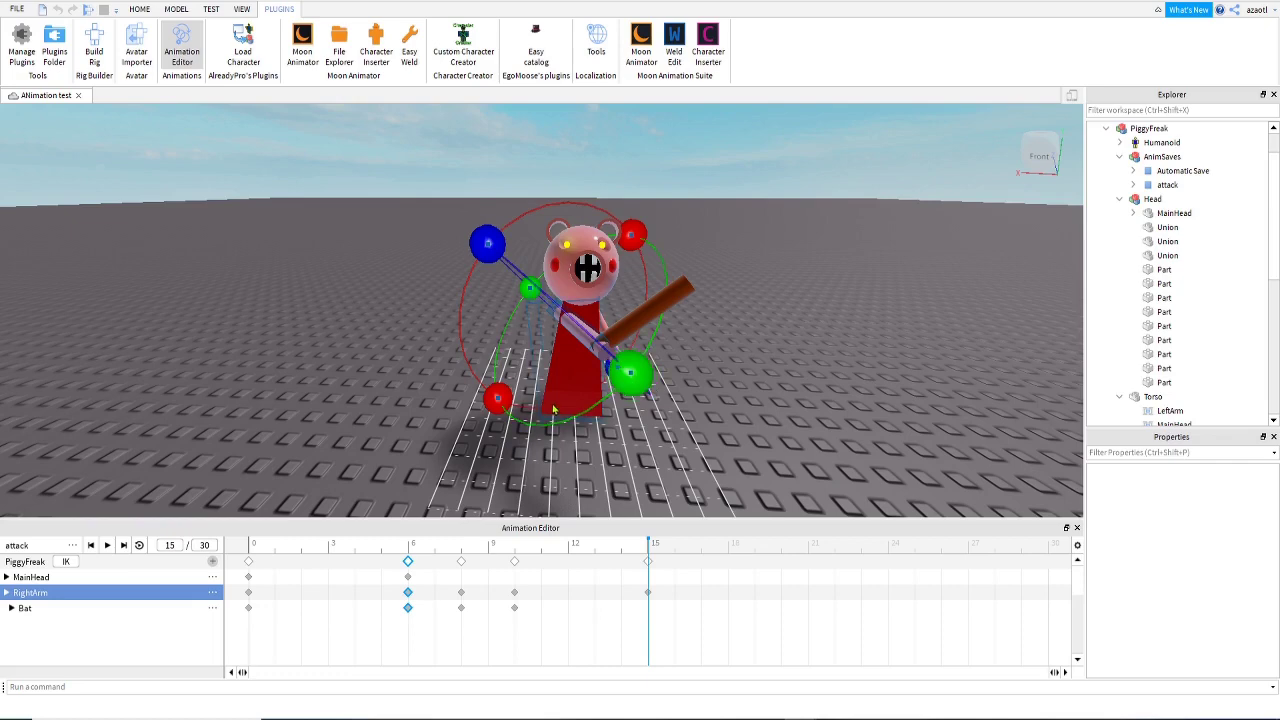
pyautogui.moveTo(488, 256); pyautogui.dragTo(640, 385)
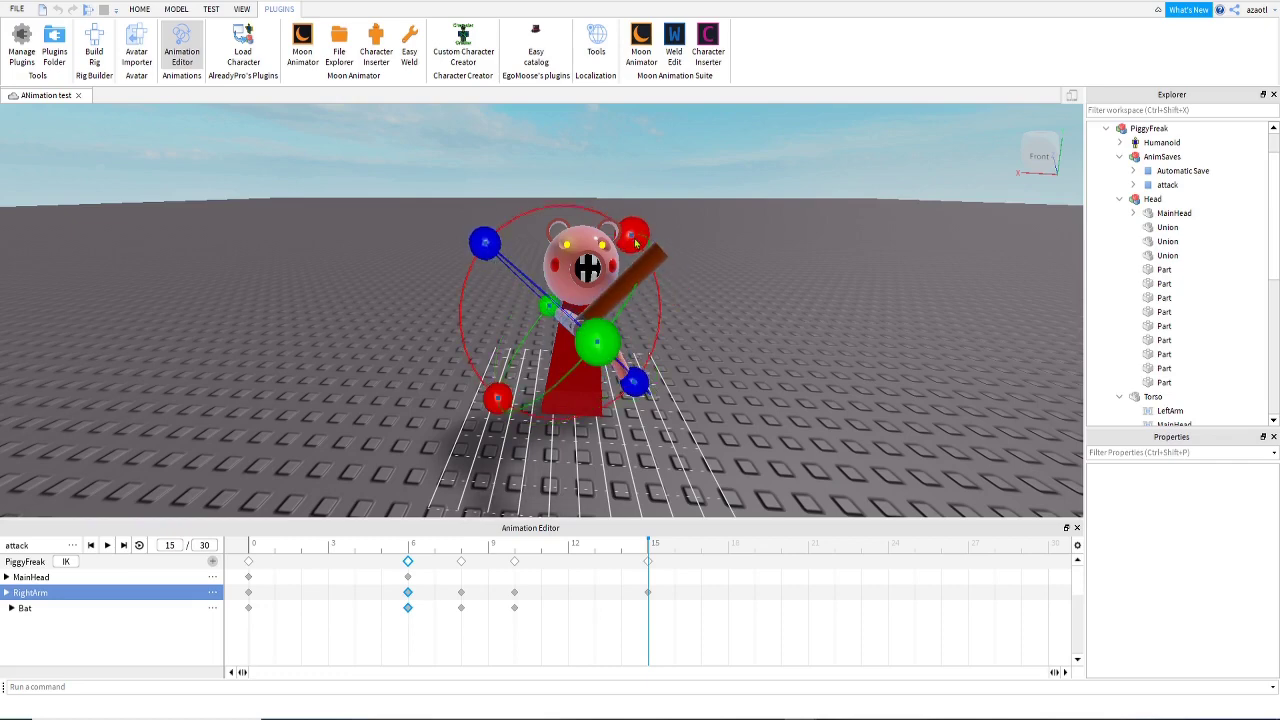
pyautogui.moveTo(632, 234); pyautogui.dragTo(549, 260)
pyautogui.moveTo(658, 290); pyautogui.dragTo(674, 293)
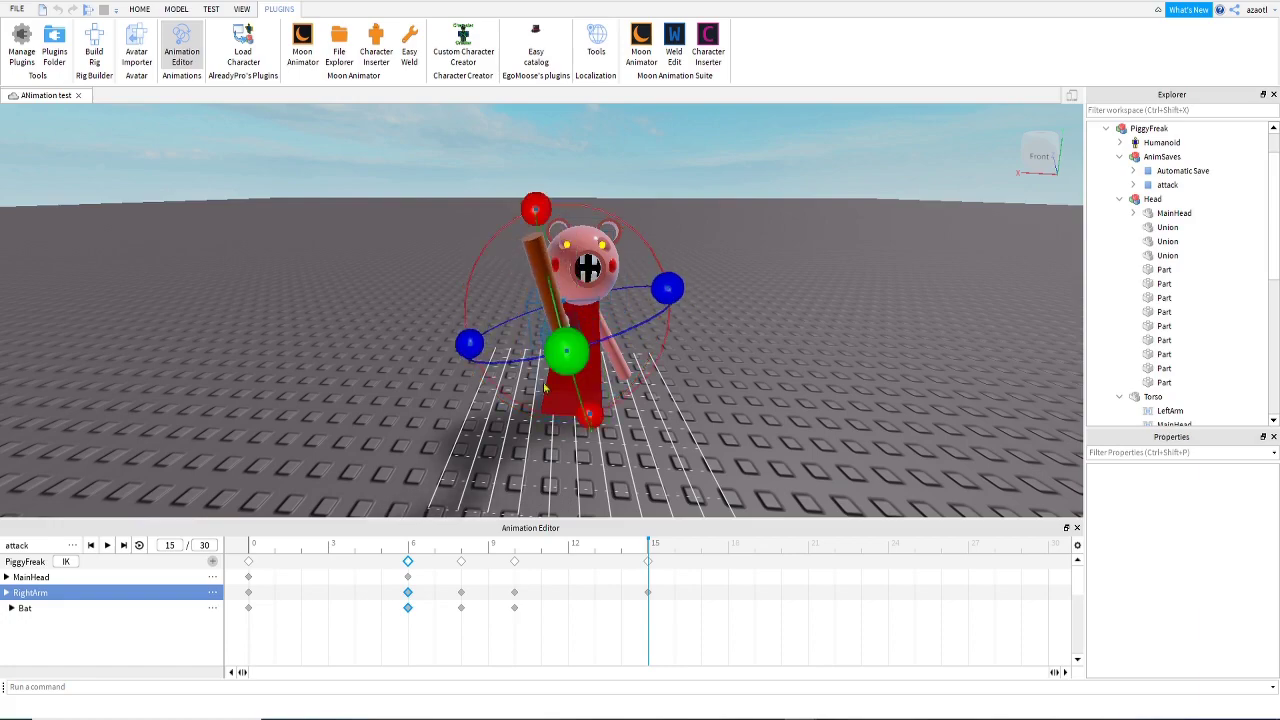
# - Rotate the Bat forward in line with the arm at frame 15, shift it outward along its length, and play from frame 0
pyautogui.moveTo(622, 304); pyautogui.dragTo(618, 306, button='right')
pyautogui.click(616, 307)
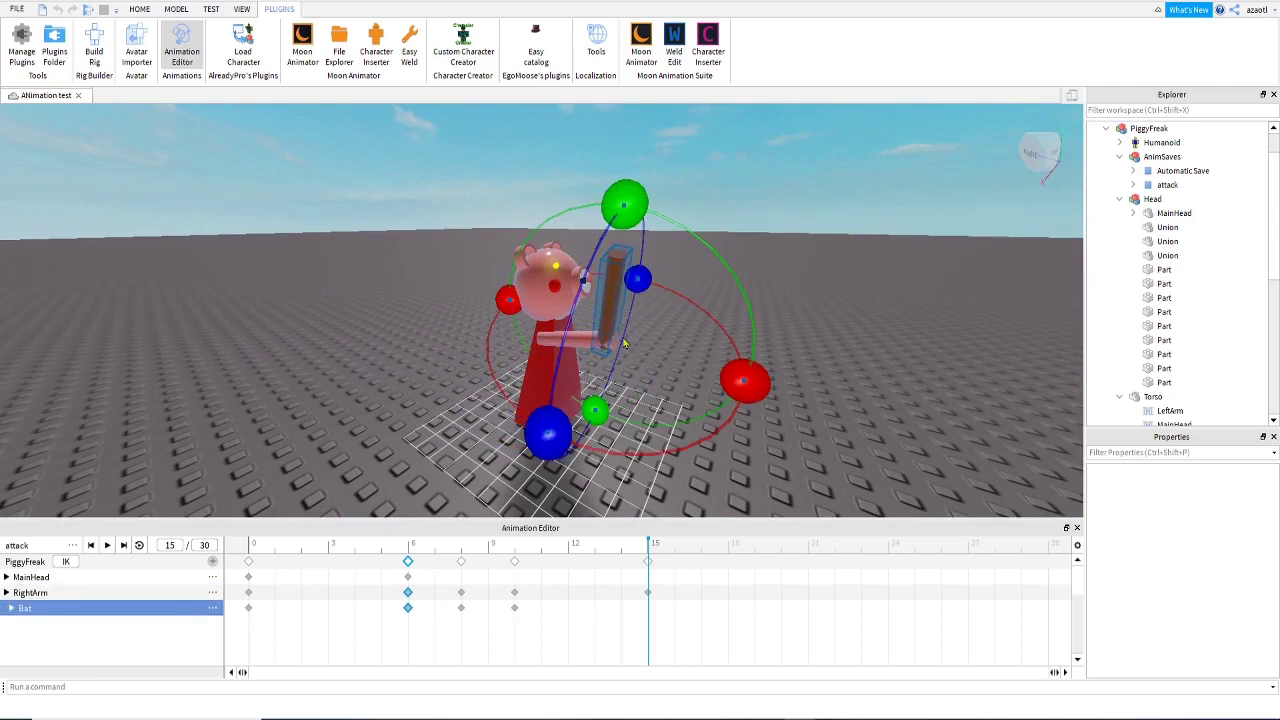
pyautogui.moveTo(624, 208); pyautogui.dragTo(708, 318)
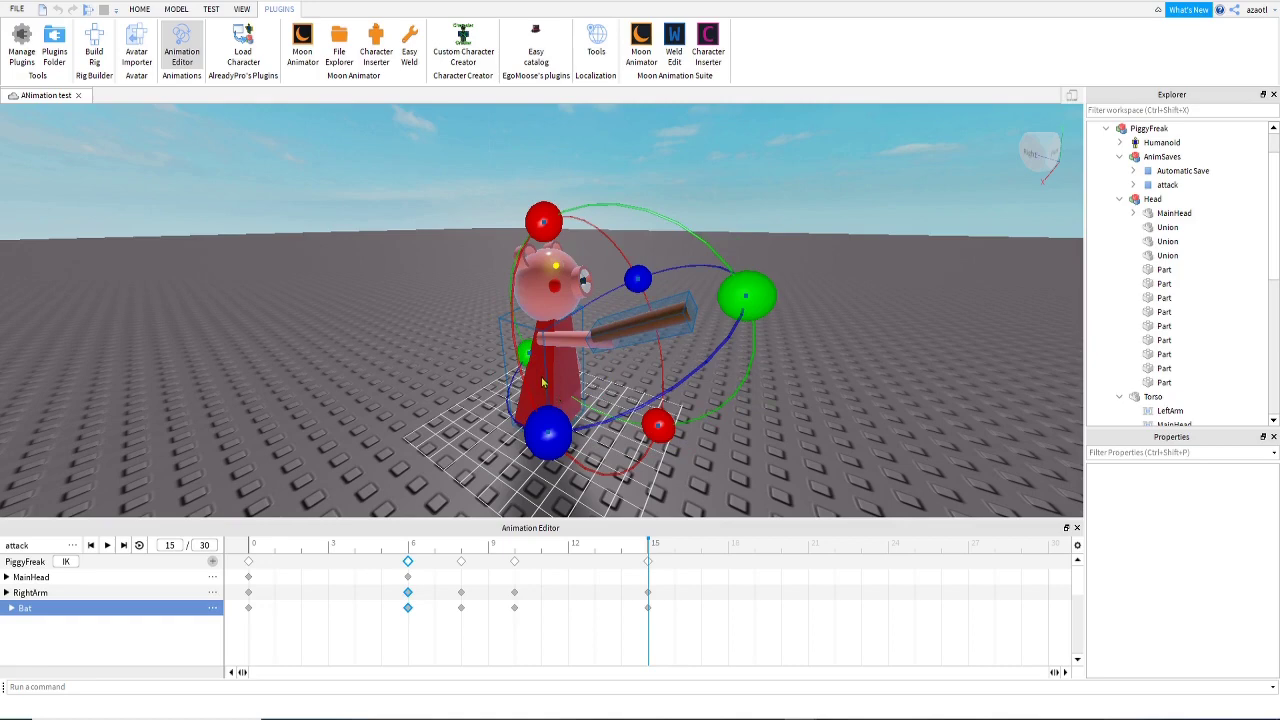
pyautogui.hotkey('ctrl', '2')
pyautogui.moveTo(747, 297); pyautogui.dragTo(779, 291)
pyautogui.moveTo(575, 248)
pyautogui.mouseDown()
pyautogui.moveTo(568, 234)
pyautogui.moveTo(578, 262)
pyautogui.mouseUp()
pyautogui.moveTo(627, 549); pyautogui.dragTo(245, 553)
pyautogui.press('space')
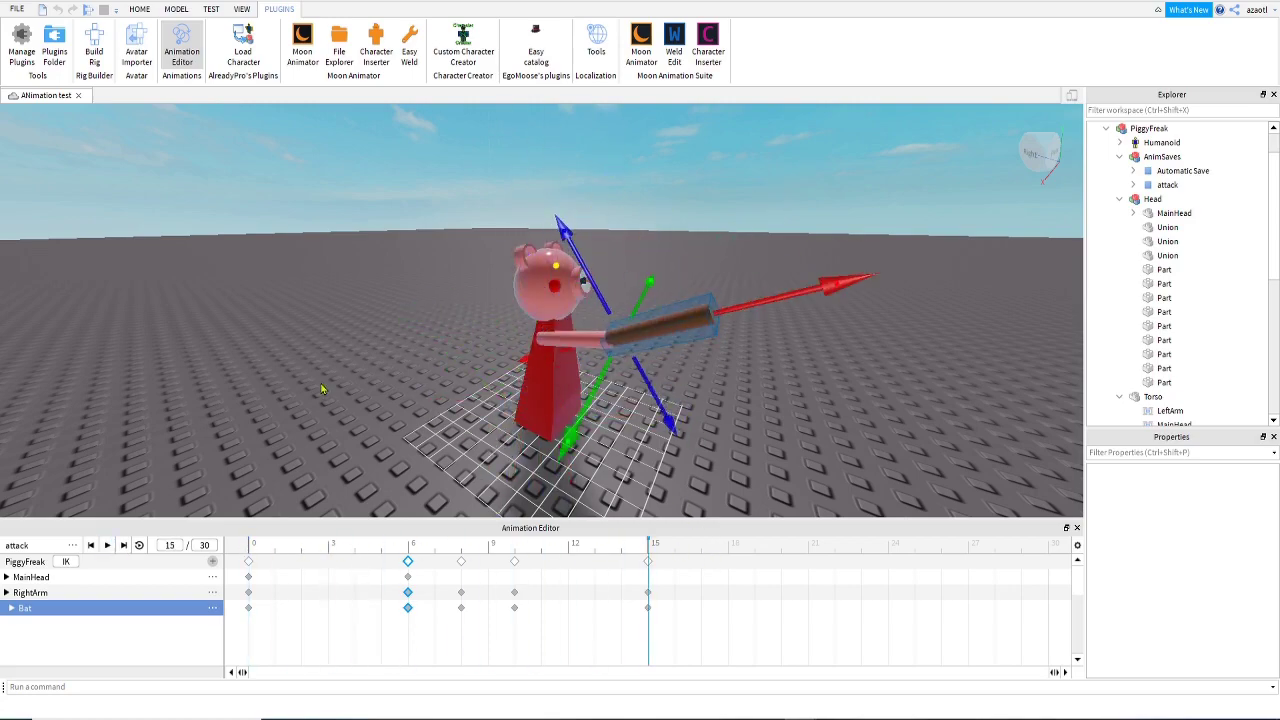
# - Scrub the swing from frame 6 to 15, tilt MainHead downward at frame 15, and replay the animation
pyautogui.moveTo(380, 398)
pyautogui.mouseDown(button='right')
pyautogui.moveTo(366, 389)
pyautogui.moveTo(380, 400)
pyautogui.mouseUp(button='right')
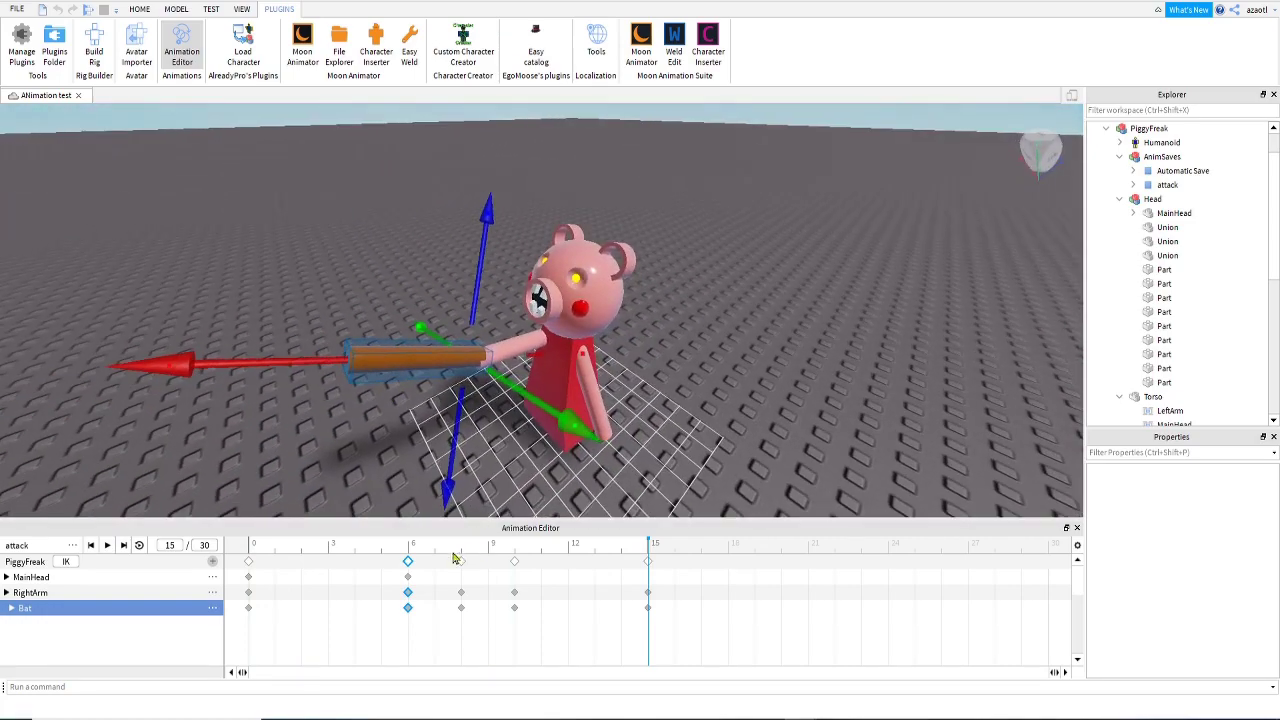
pyautogui.click(410, 545)
pyautogui.click(511, 547)
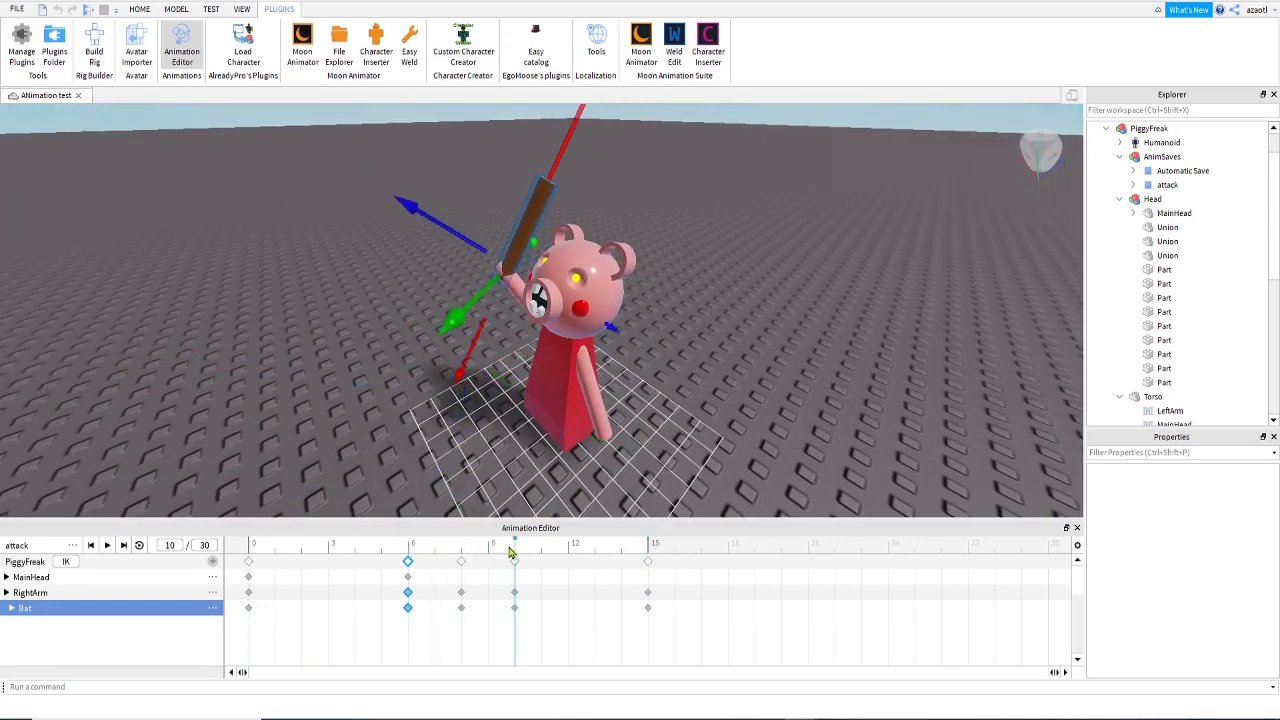
pyautogui.moveTo(516, 553); pyautogui.dragTo(648, 562)
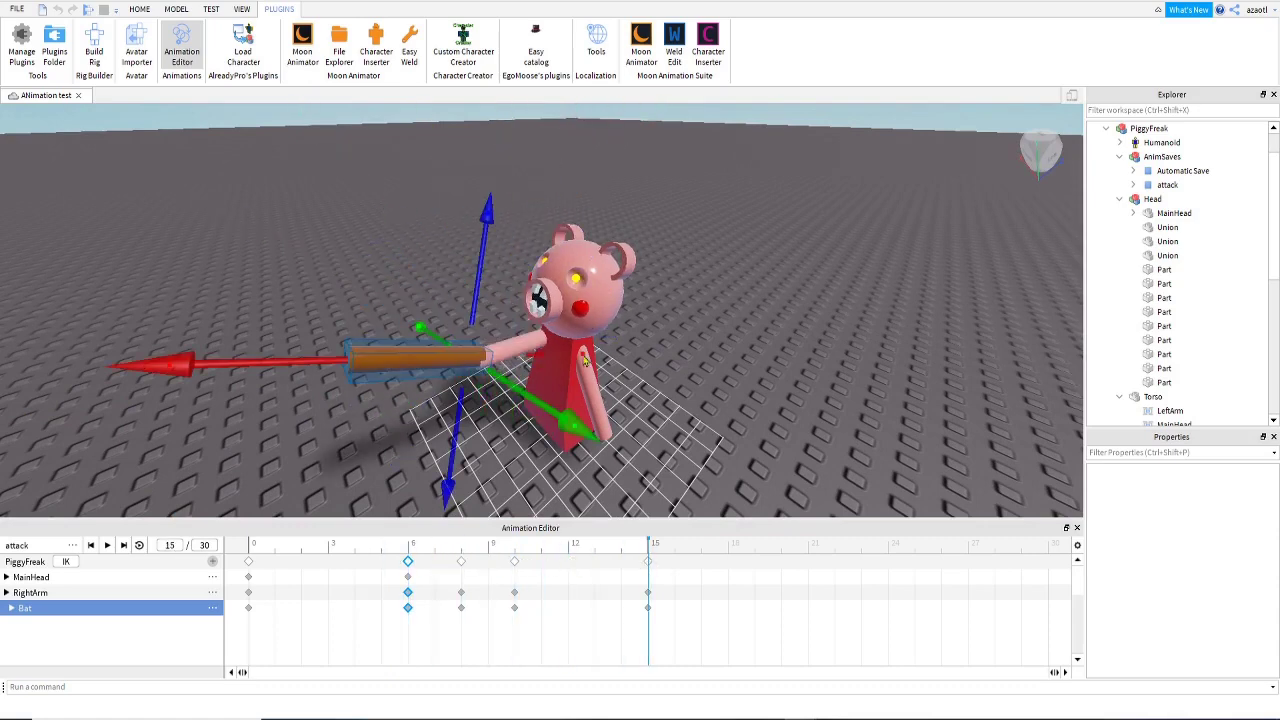
pyautogui.click(611, 317)
pyautogui.hotkey('ctrl', '4')
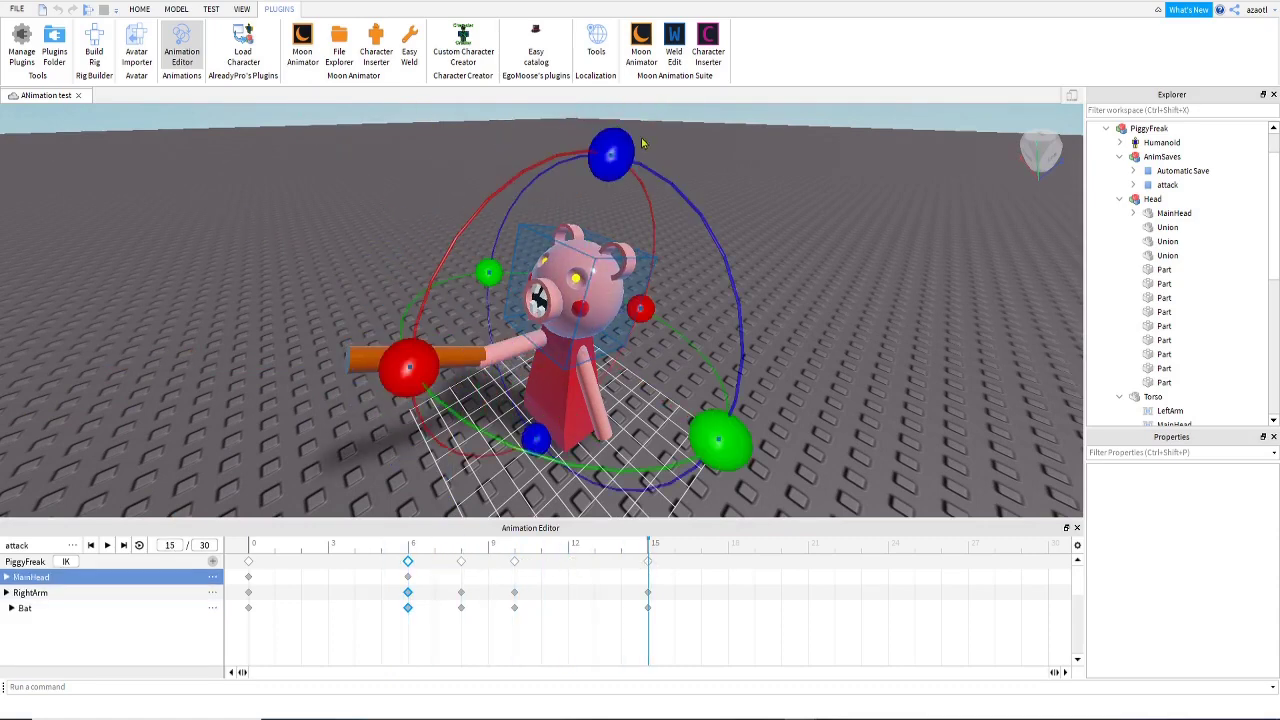
pyautogui.moveTo(409, 388); pyautogui.dragTo(555, 495)
pyautogui.press('space')
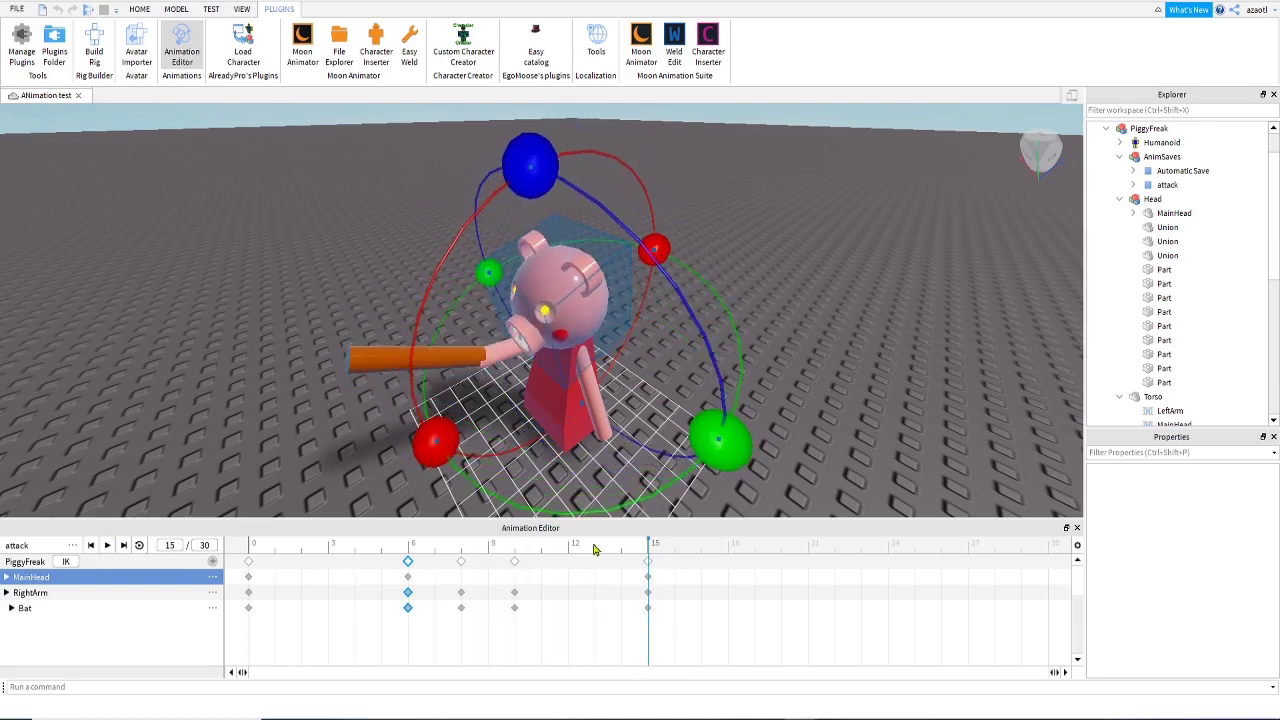
pyautogui.press('space')
# - Rotate the Bat sideways at frame 15 so it angles inward across the front of the body
pyautogui.moveTo(600, 428); pyautogui.dragTo(600, 428, button='right')
pyautogui.press('a')
pyautogui.press('w')
pyautogui.press('s')
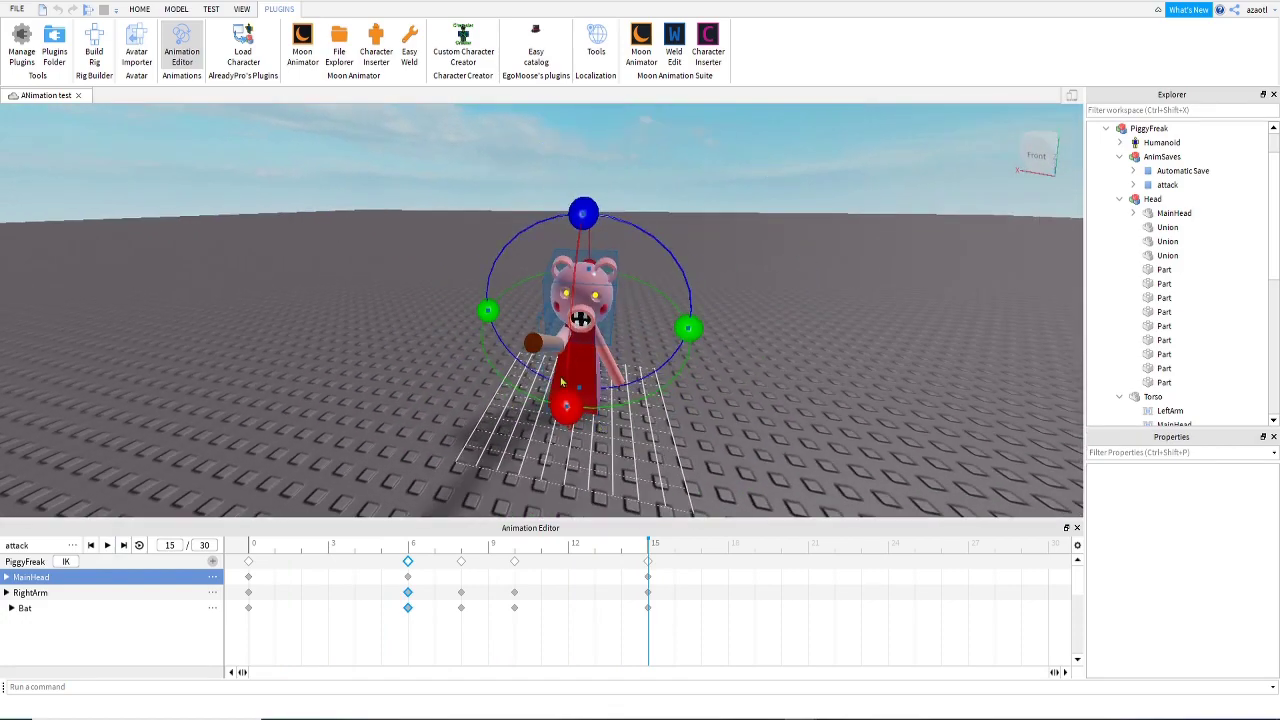
pyautogui.click(546, 352)
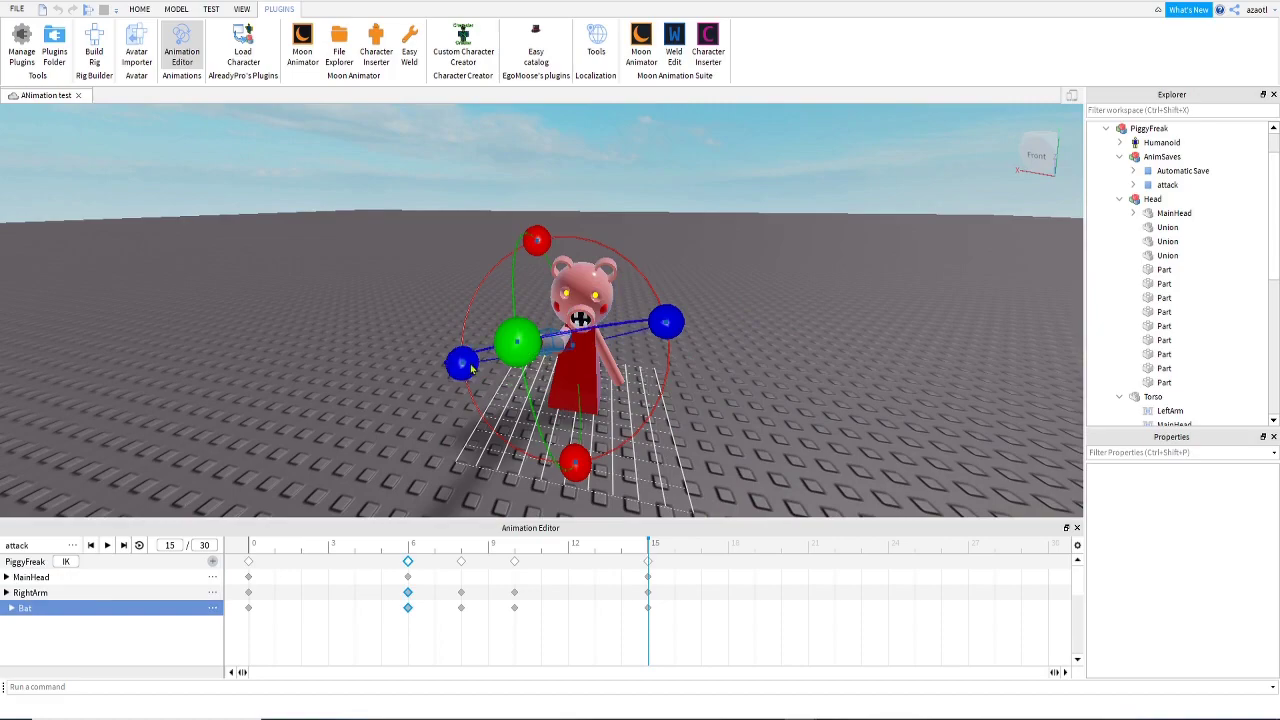
pyautogui.moveTo(473, 369); pyautogui.dragTo(481, 369)
pyautogui.moveTo(484, 367); pyautogui.dragTo(444, 432, button='right')
pyautogui.press('a')
pyautogui.press('w')
pyautogui.scroll(-1, 444, 432)
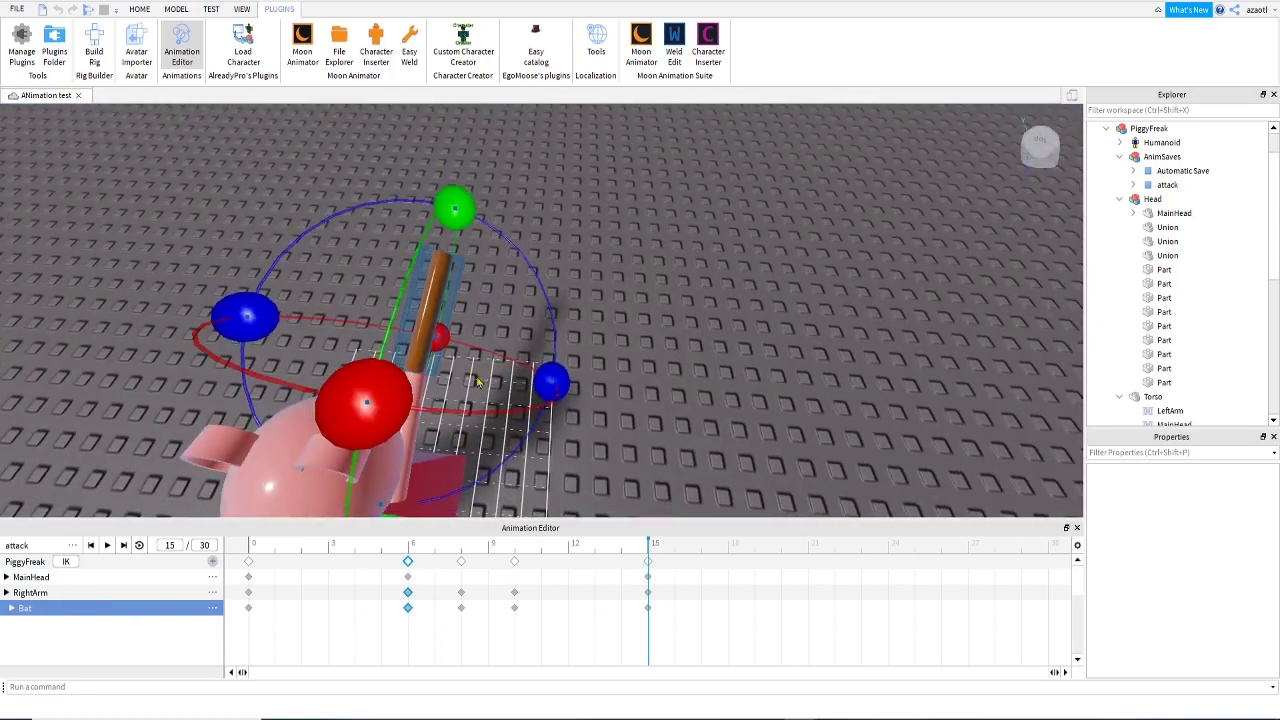
pyautogui.moveTo(547, 382); pyautogui.dragTo(546, 335)
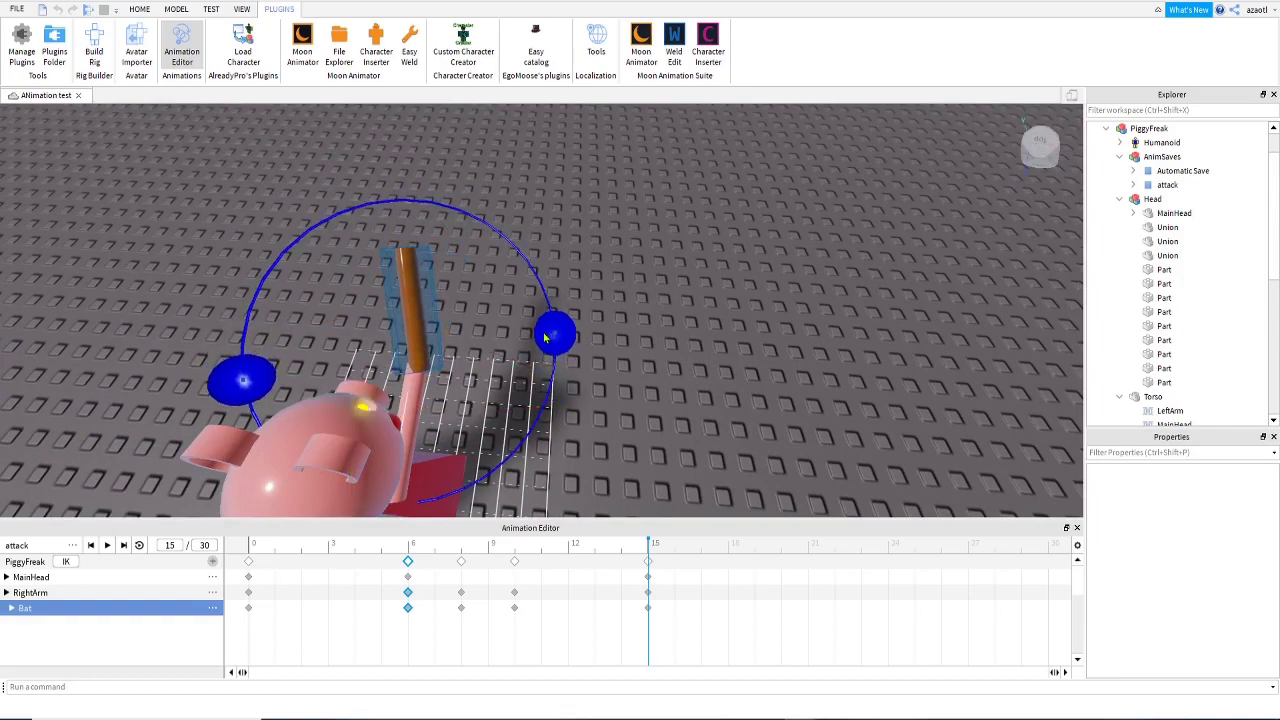
# - Move the MainHead, RightArm and Bat keyframes from frame 15 to frame 12
pyautogui.press('d')
pyautogui.moveTo(547, 345); pyautogui.dragTo(546, 395, button='right')
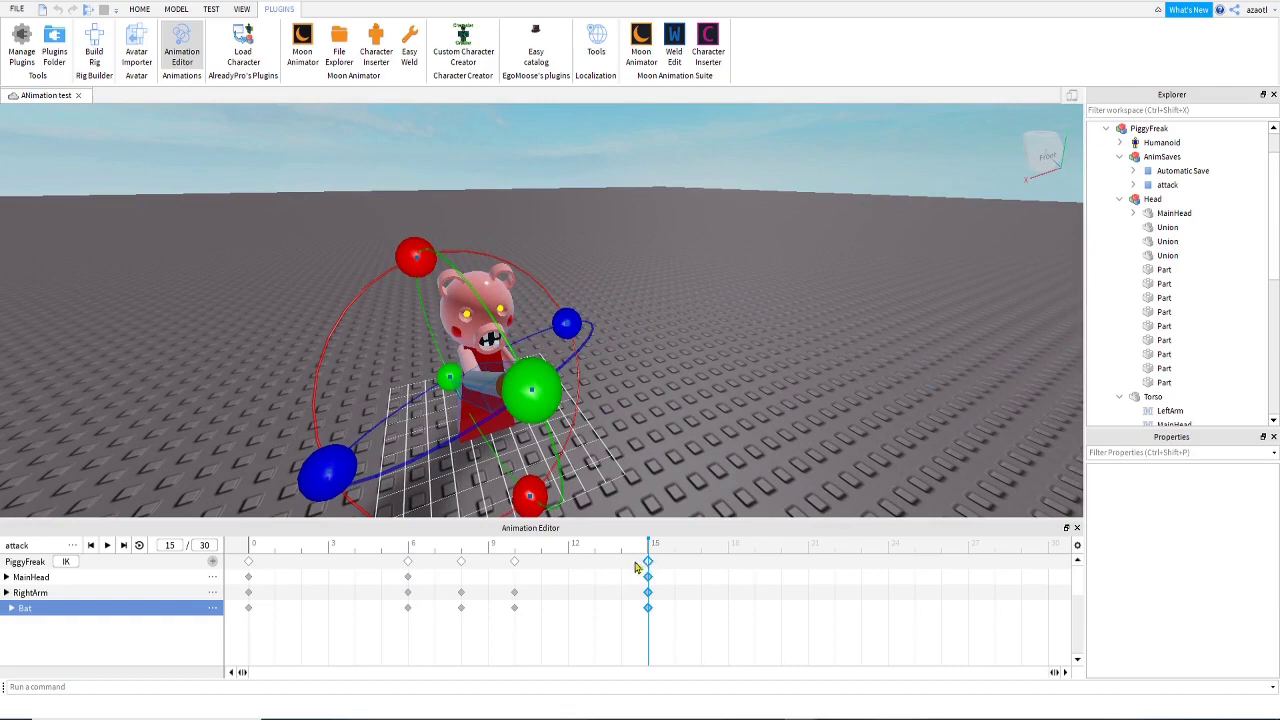
pyautogui.moveTo(635, 567); pyautogui.dragTo(577, 564)
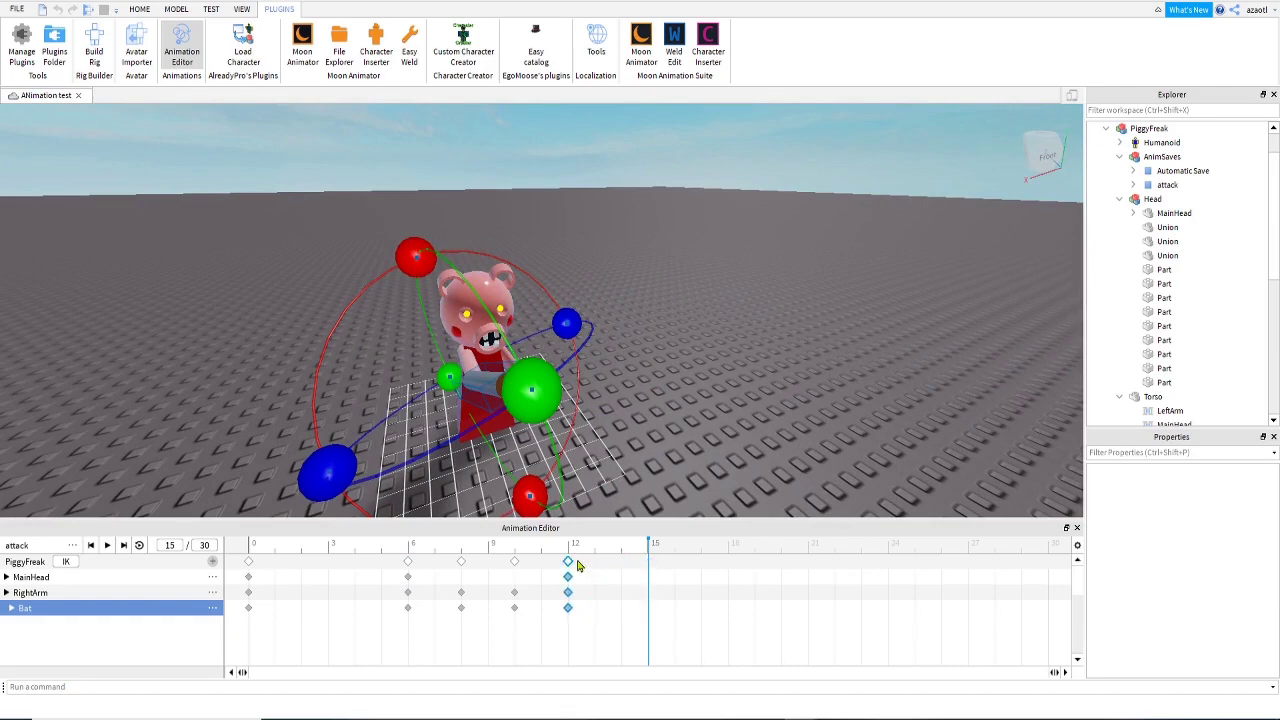
# - Replay the swing, and rotate the Bat downward at frame 12 so it lines up with the outstretched right arm
pyautogui.click(576, 544)
pyautogui.press('space')
pyautogui.press('space')
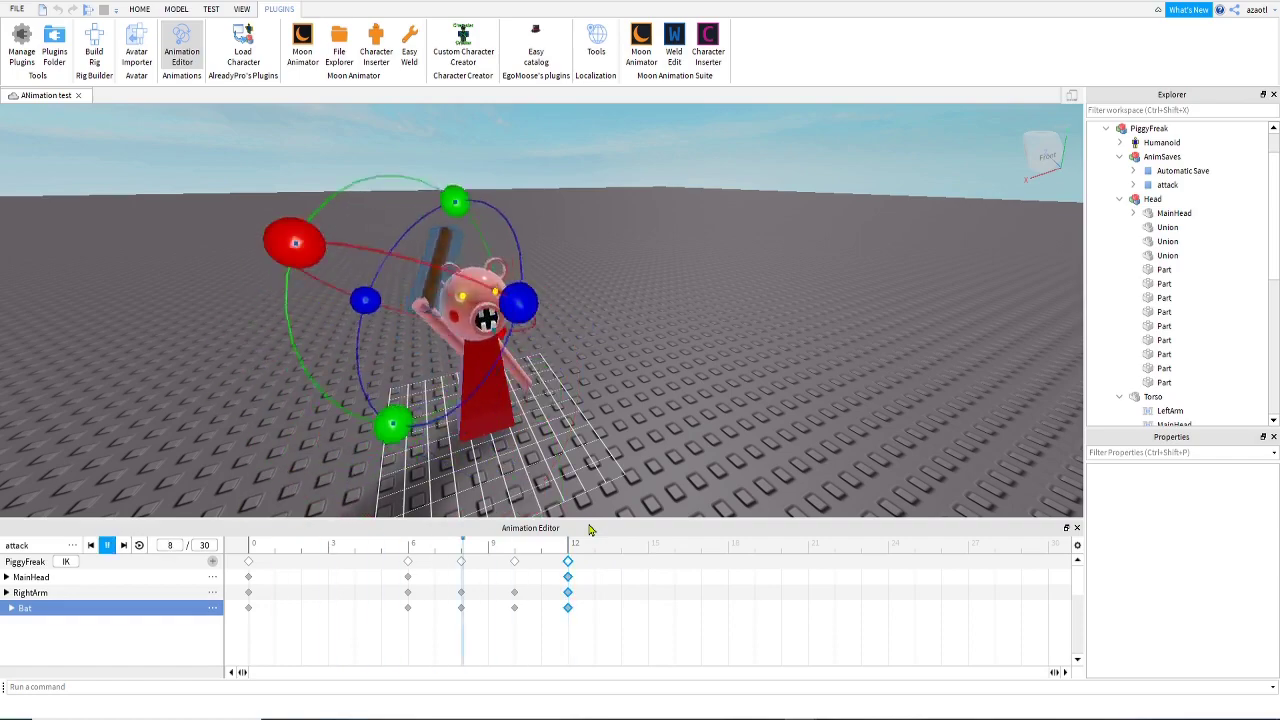
pyautogui.moveTo(622, 445); pyautogui.dragTo(620, 438, button='right')
pyautogui.press('q')
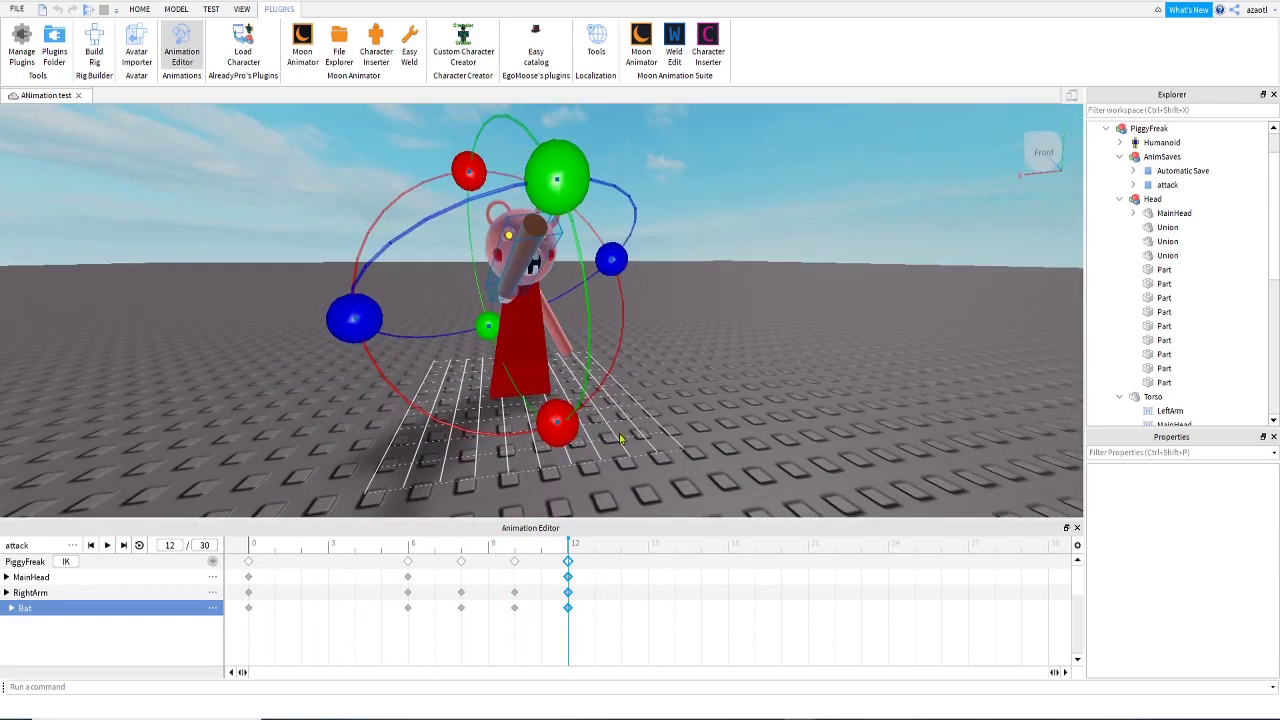
pyautogui.press('space')
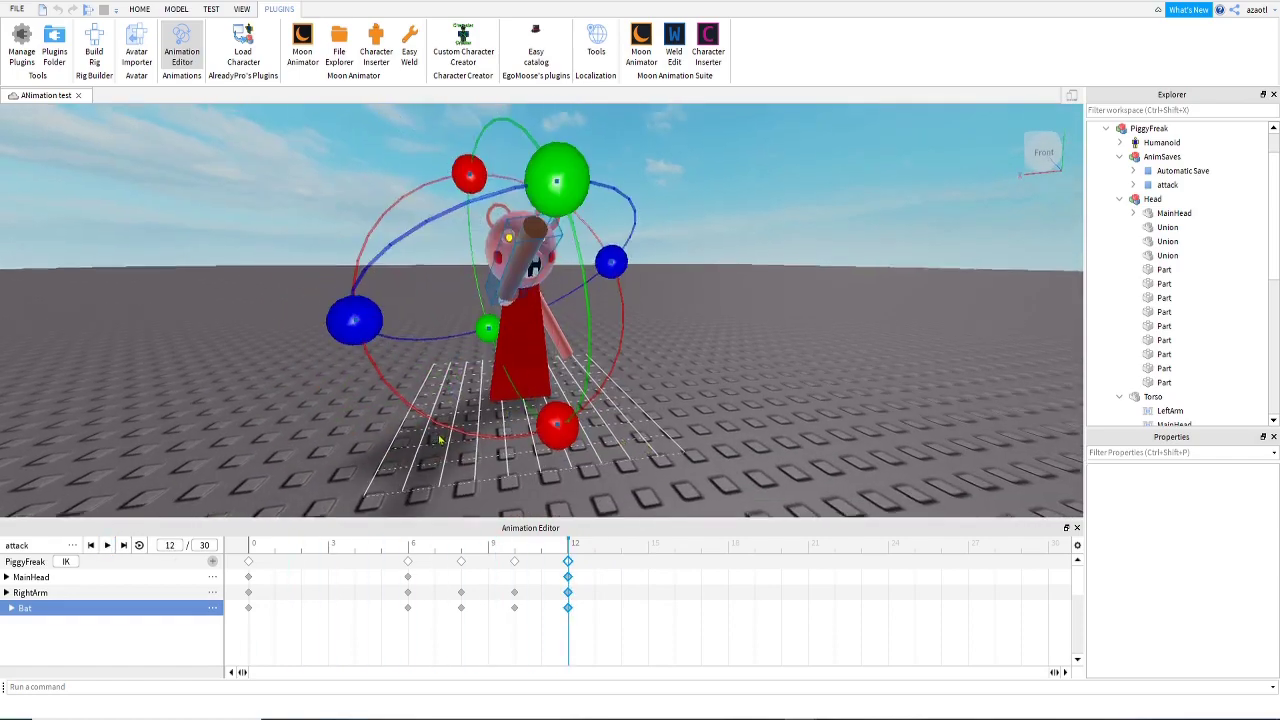
pyautogui.press('a')
pyautogui.moveTo(646, 445); pyautogui.dragTo(414, 437, button='right')
pyautogui.press('a')
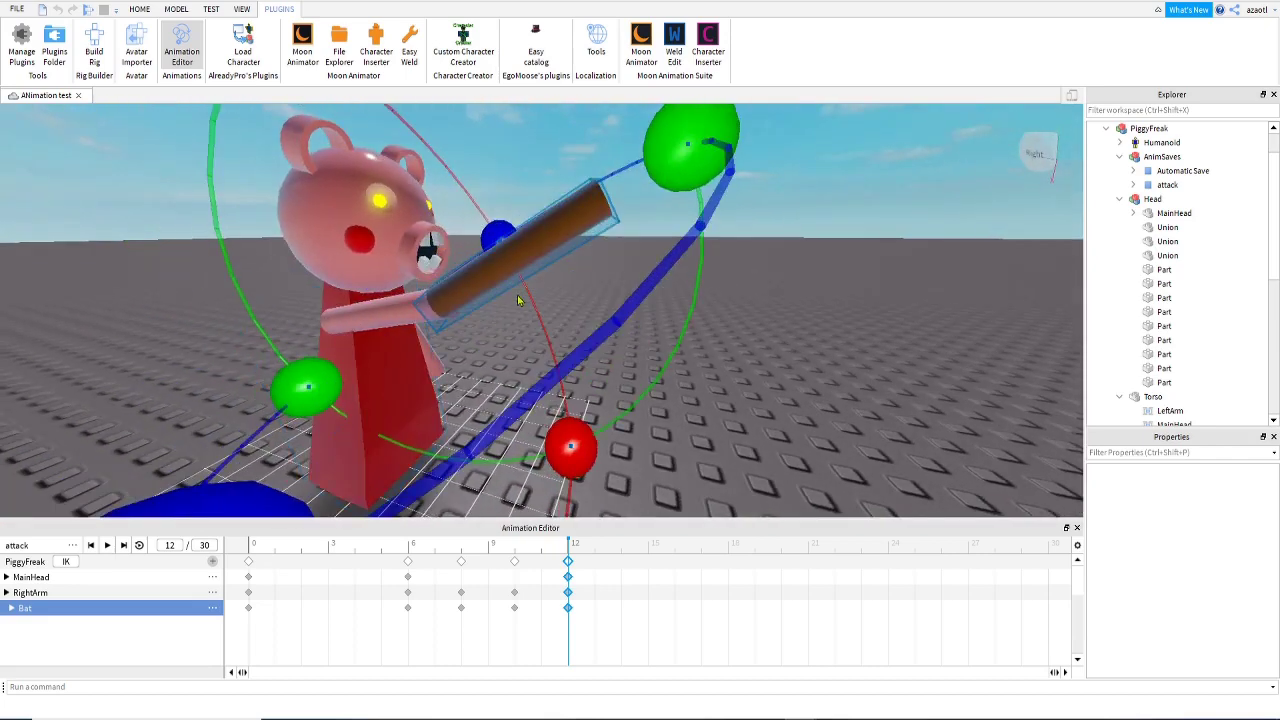
pyautogui.scroll(-3, 518, 300)
pyautogui.moveTo(628, 211); pyautogui.dragTo(641, 258)
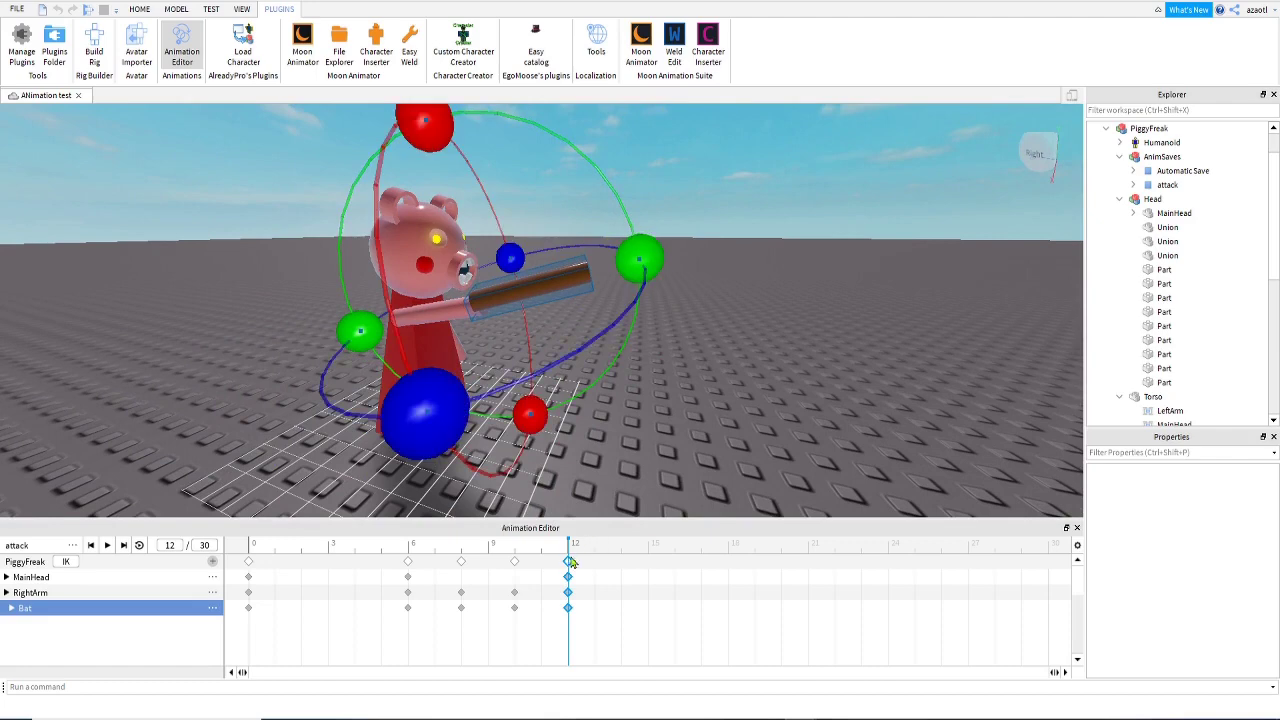
# - Replay the attack from frame 0, and move the MainHead, RightArm and Bat keyframes from frame 12 to frame 14
pyautogui.moveTo(570, 555); pyautogui.dragTo(250, 588)
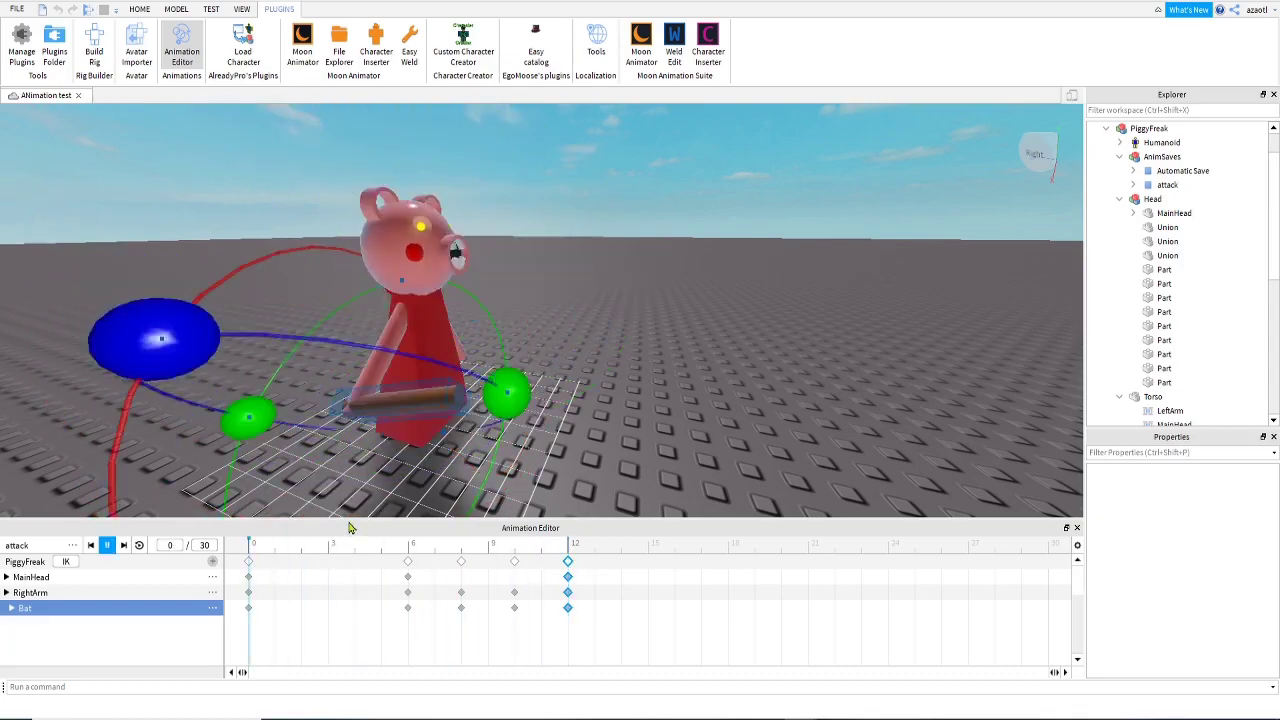
pyautogui.press('d')
pyautogui.moveTo(614, 408); pyautogui.dragTo(614, 408, button='right')
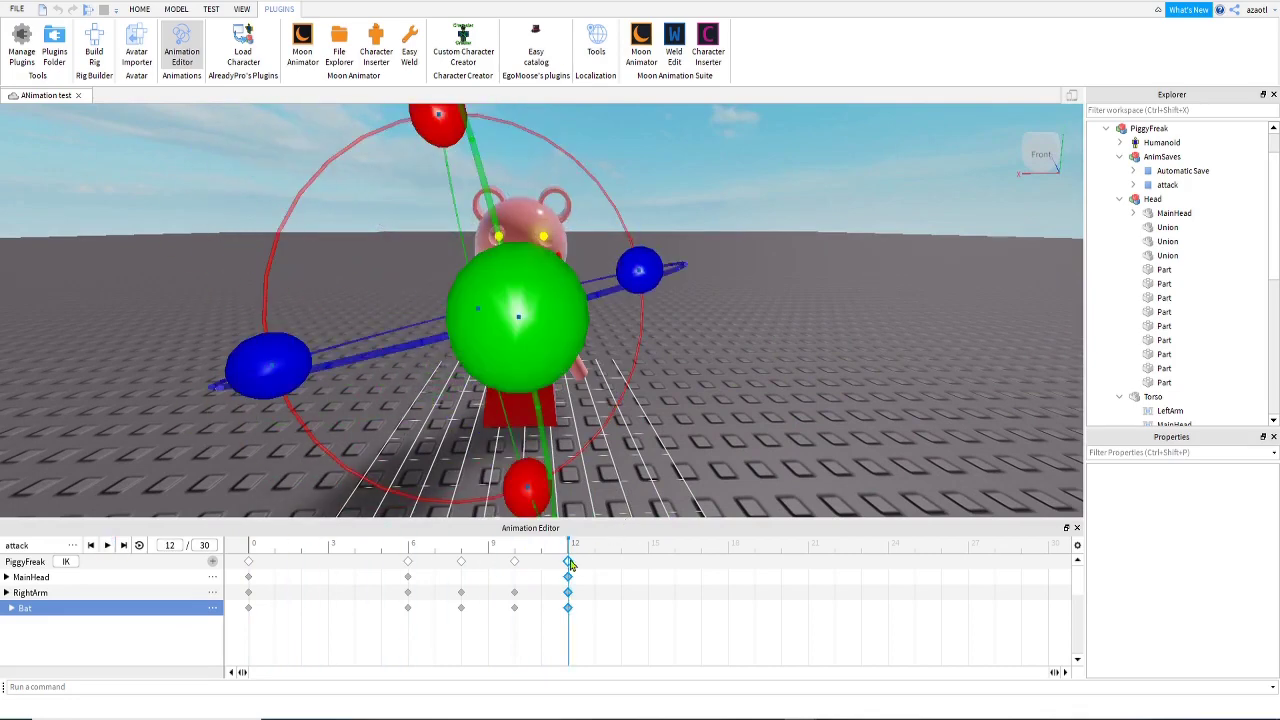
pyautogui.moveTo(586, 563); pyautogui.dragTo(595, 566)
pyautogui.press('space')
pyautogui.press('space')
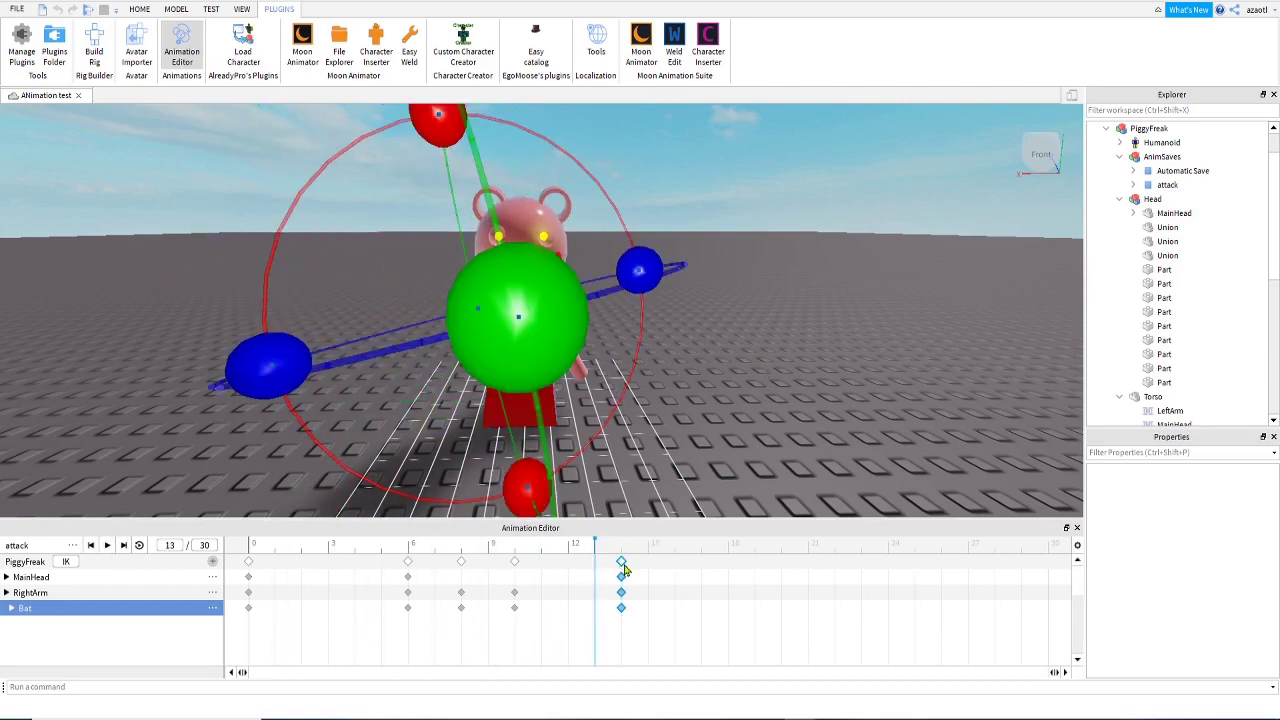
pyautogui.press('space')
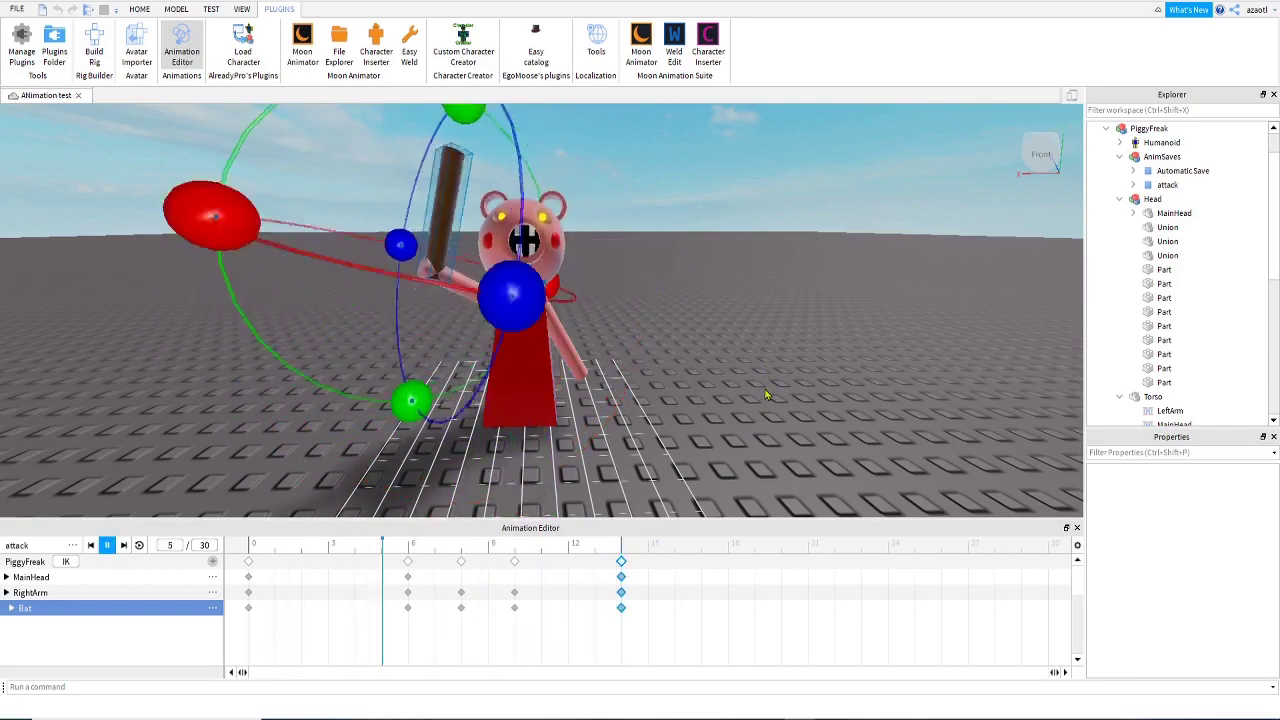
# - Replay the attack animation from a closer front view to examine the timing of the swing
pyautogui.press('w')
pyautogui.press('d')
pyautogui.moveTo(765, 394); pyautogui.dragTo(775, 393, button='right')
pyautogui.press('a')
pyautogui.press('space')
pyautogui.press('a')
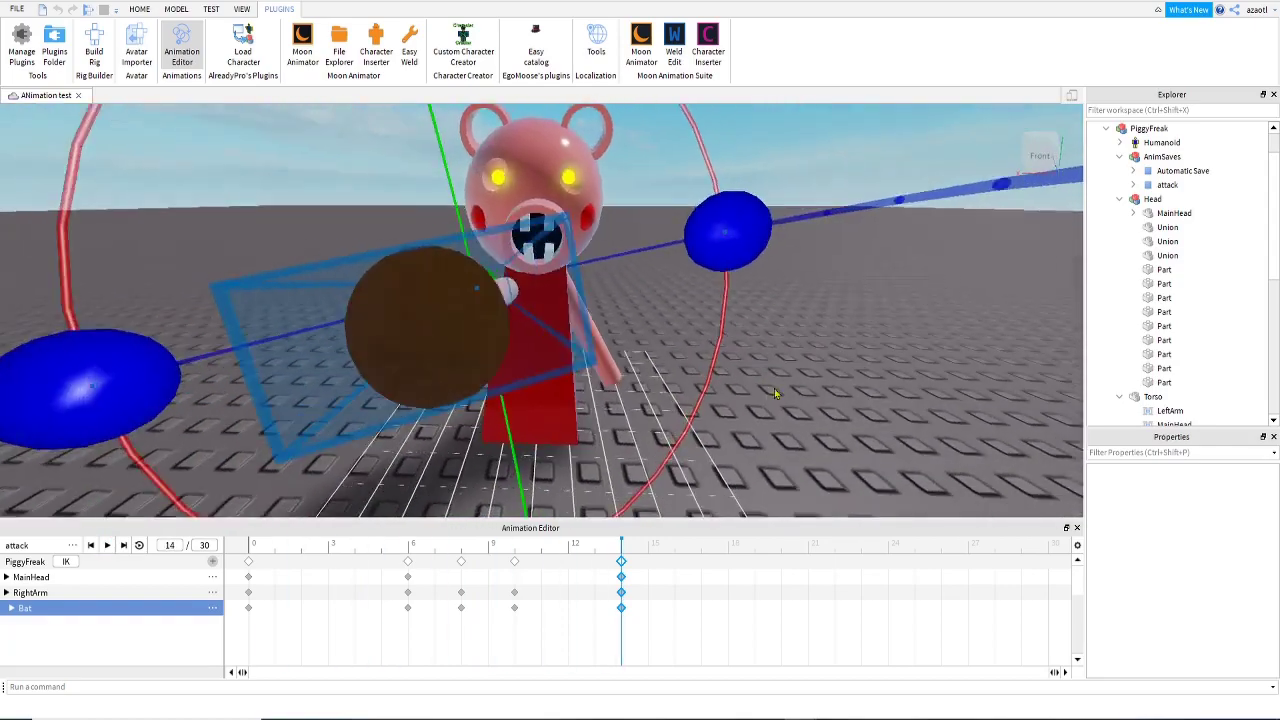
pyautogui.press('space')
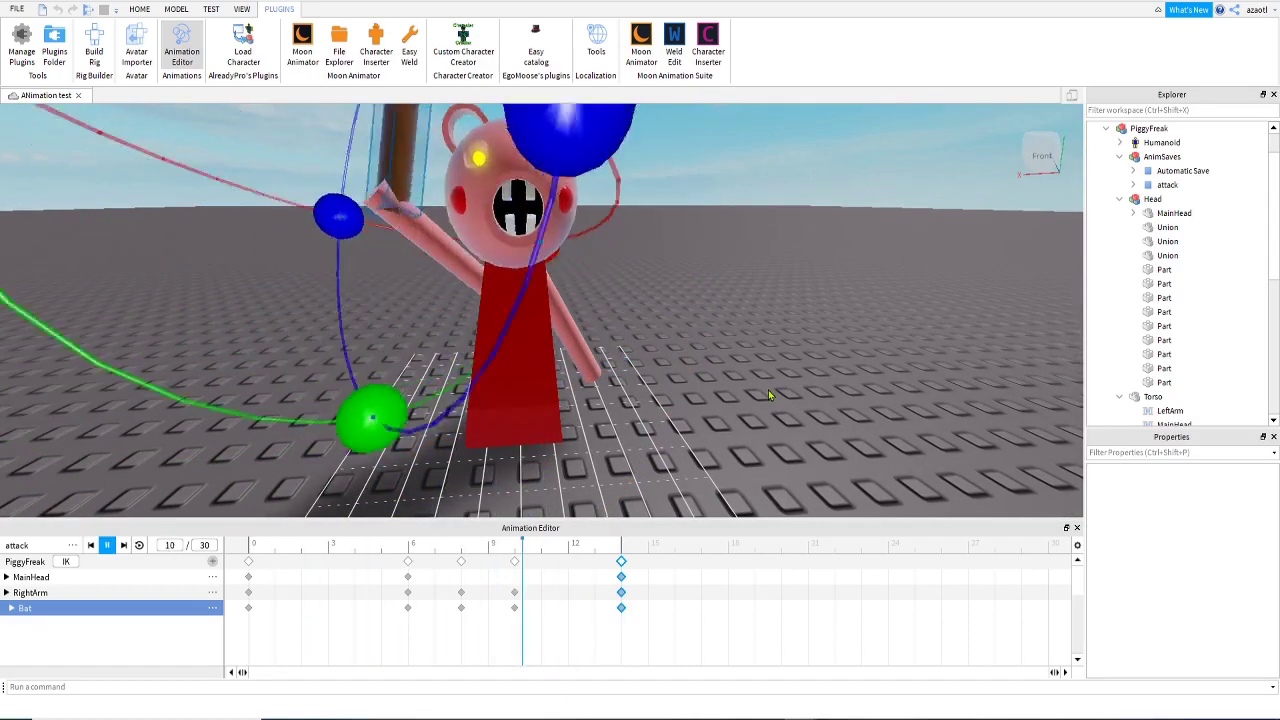
# - Move the final swing keyframes to frame 17, copy the frame 10 RightArm and Bat keyframes to frame 12, and replay
pyautogui.moveTo(423, 555); pyautogui.dragTo(512, 560)
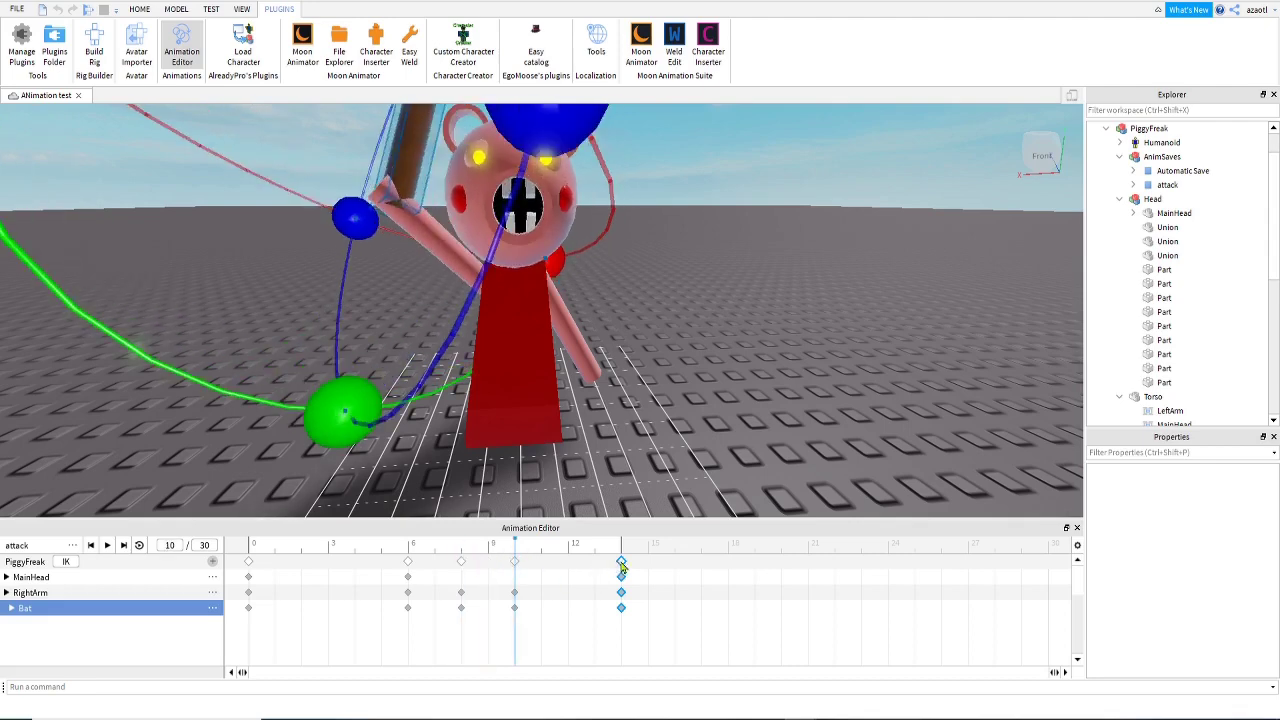
pyautogui.moveTo(621, 565); pyautogui.dragTo(701, 565)
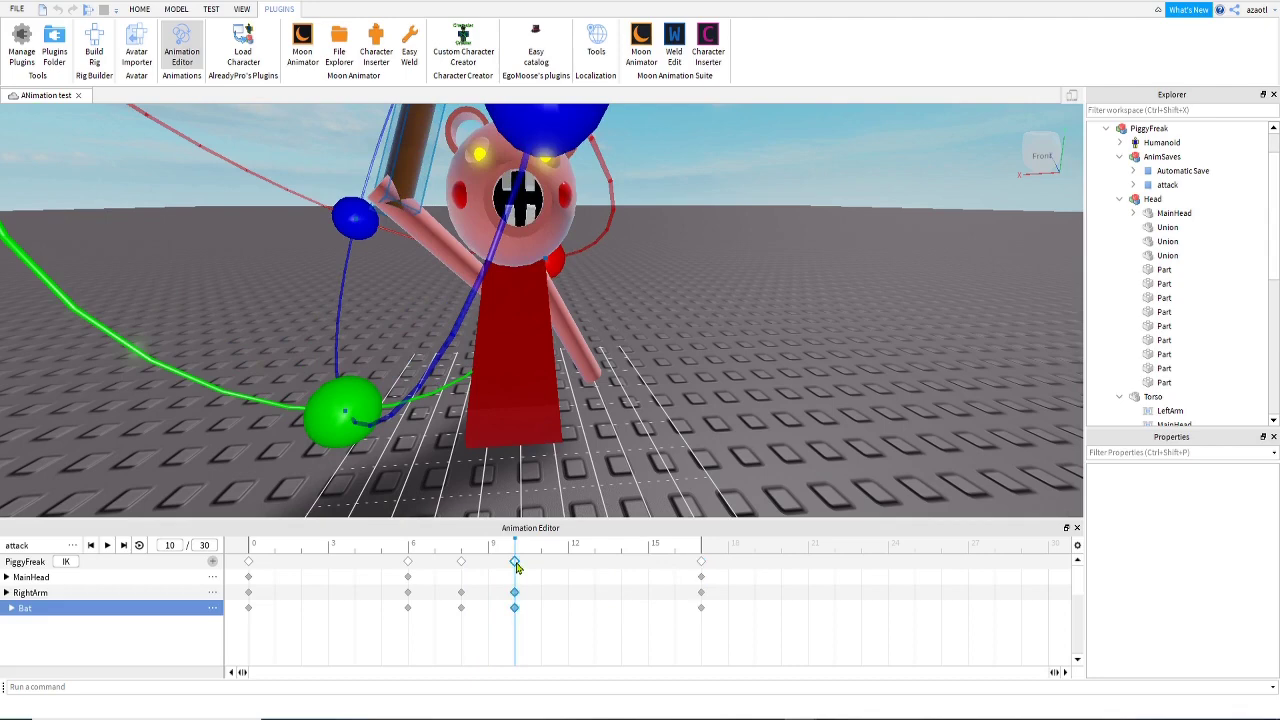
pyautogui.click(545, 557)
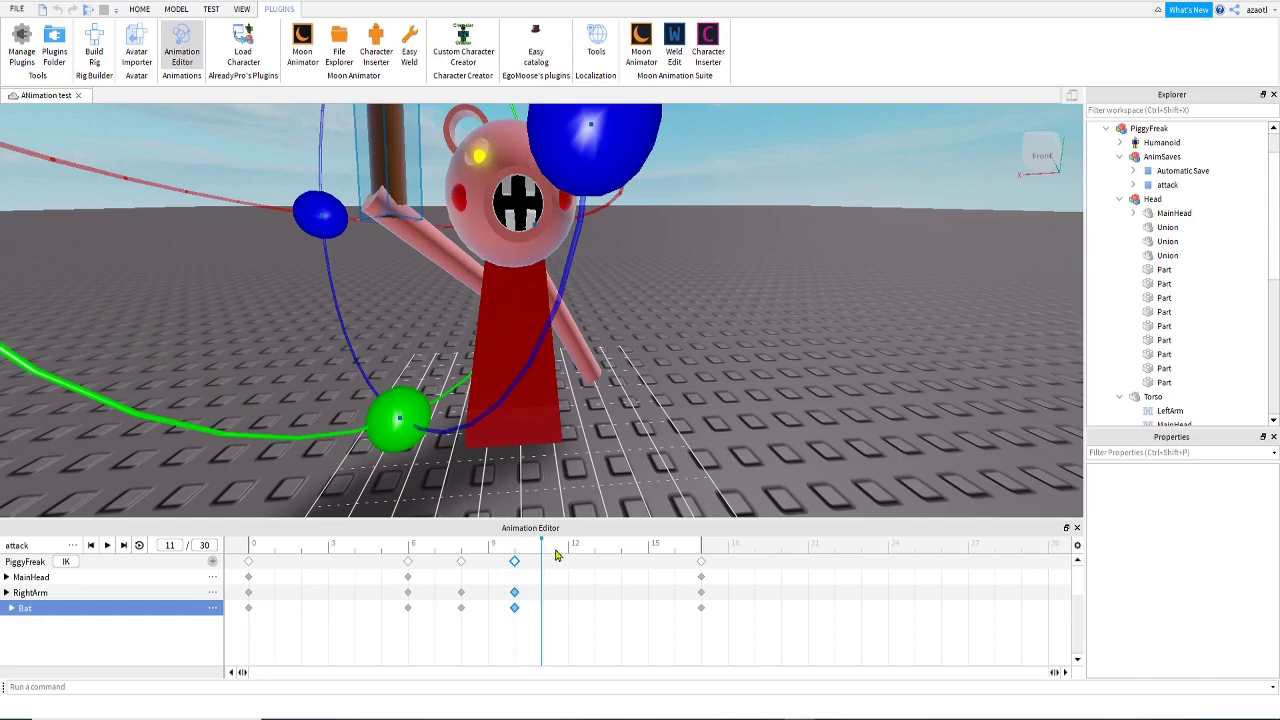
pyautogui.click(563, 557)
pyautogui.hotkey('ctrl', 'v')
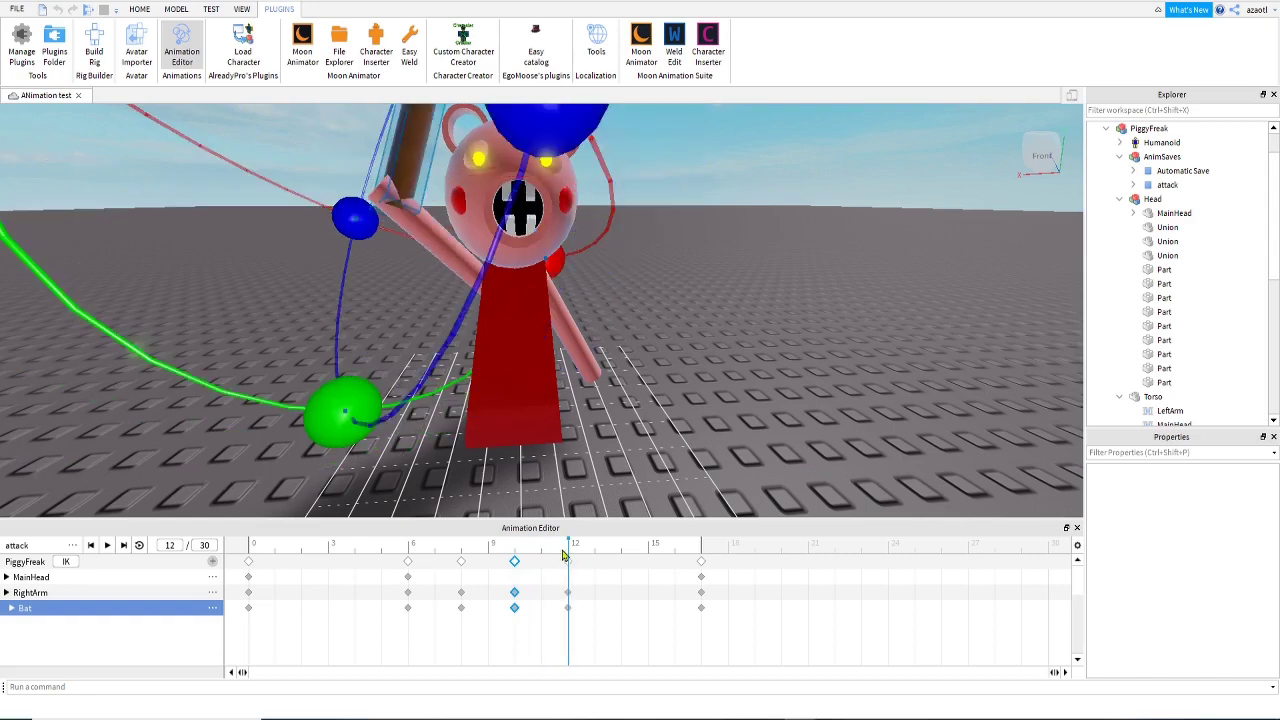
pyautogui.moveTo(564, 553); pyautogui.dragTo(257, 570)
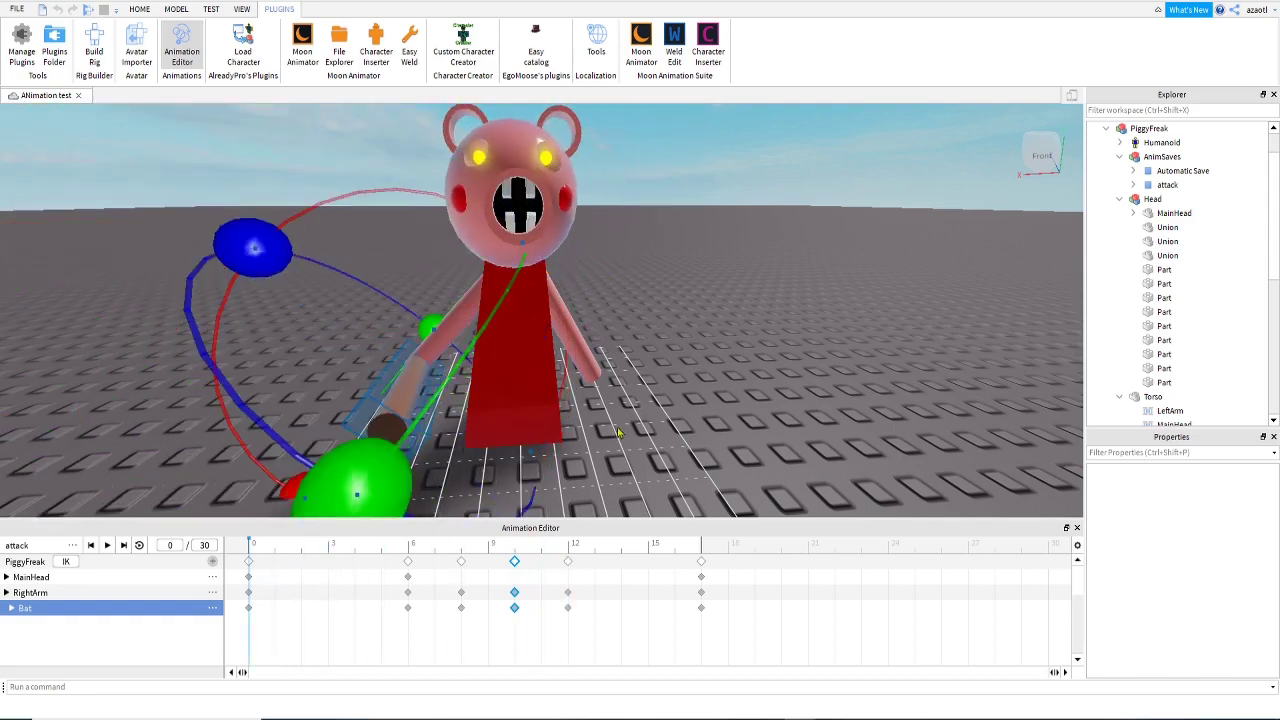
pyautogui.moveTo(738, 409); pyautogui.dragTo(738, 412, button='right')
pyautogui.press('space')
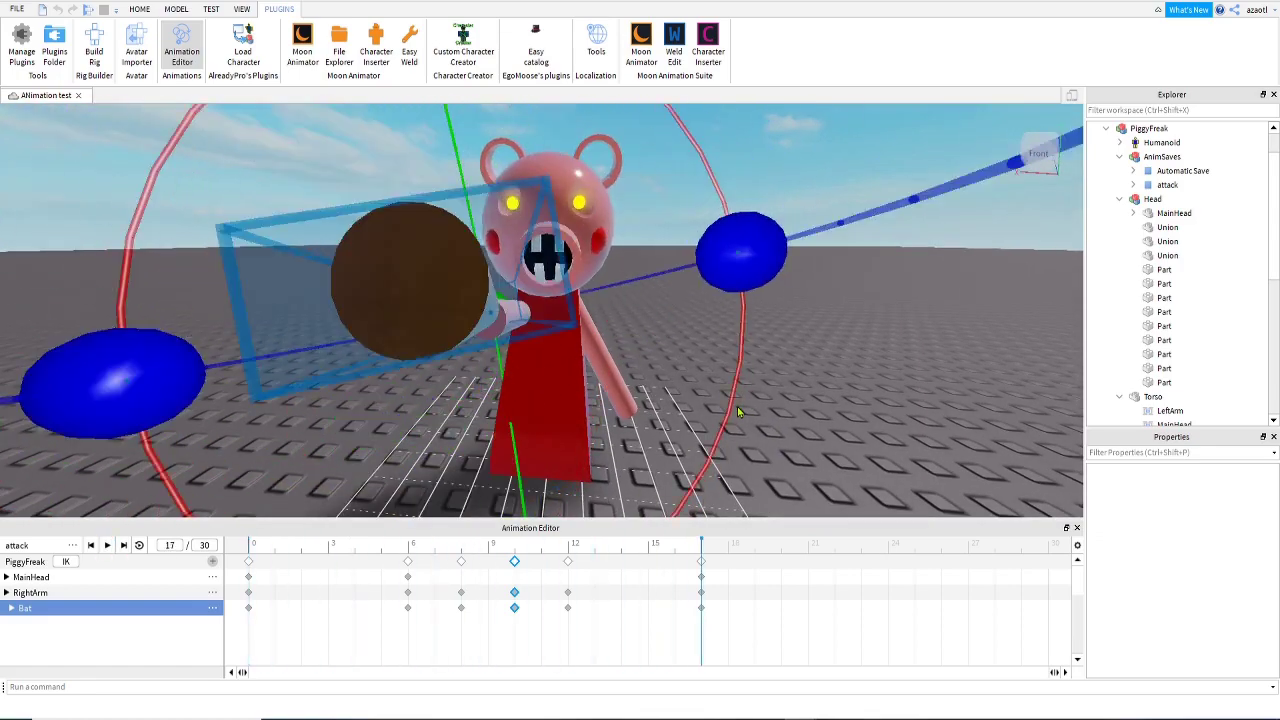
# - Move the final swing keyframes to frame 16 and the frame 12 RightArm and Bat keyframes to frame 13, checking the playback
pyautogui.click(698, 566)
pyautogui.moveTo(702, 566); pyautogui.dragTo(650, 566)
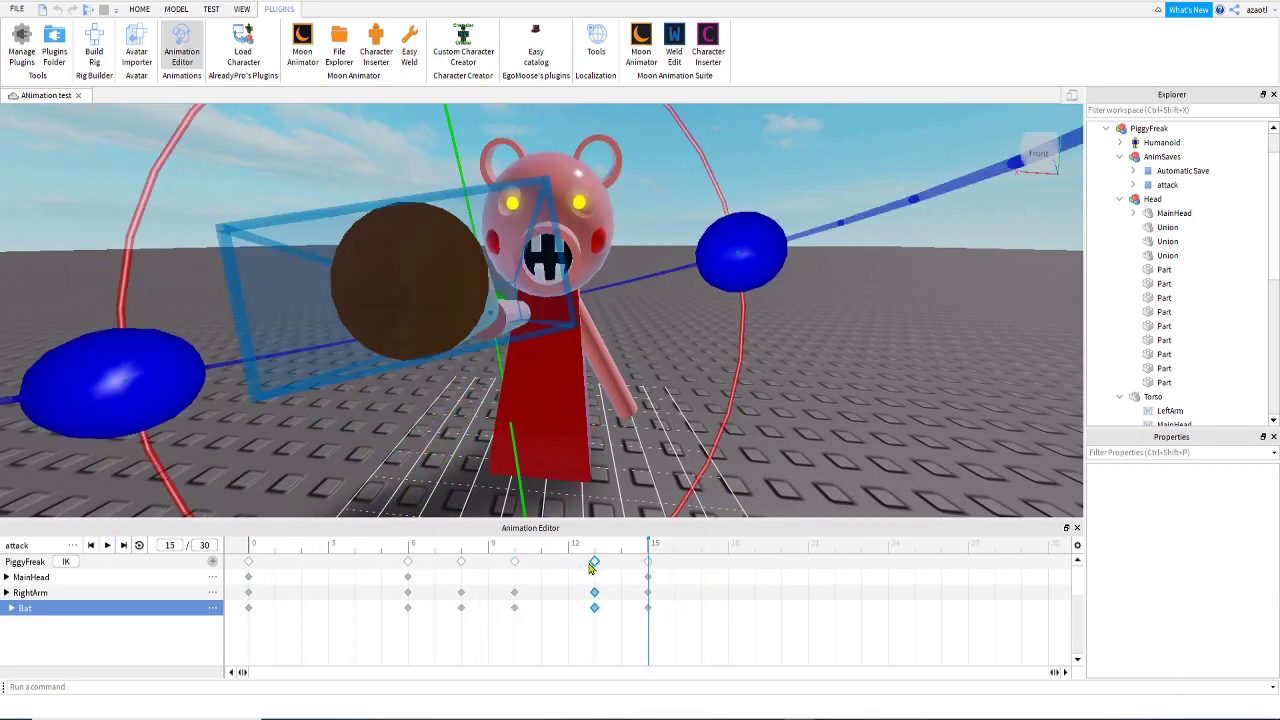
pyautogui.moveTo(645, 568); pyautogui.dragTo(662, 568)
pyautogui.click(674, 556)
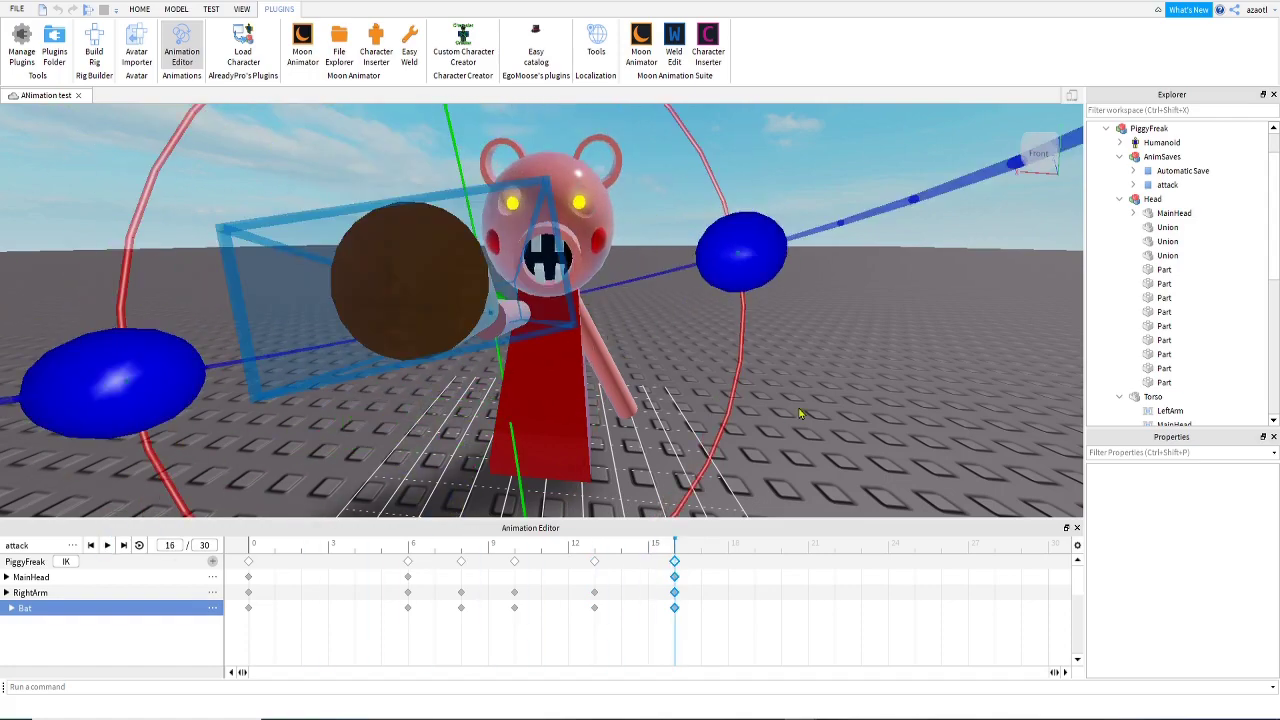
pyautogui.press('space')
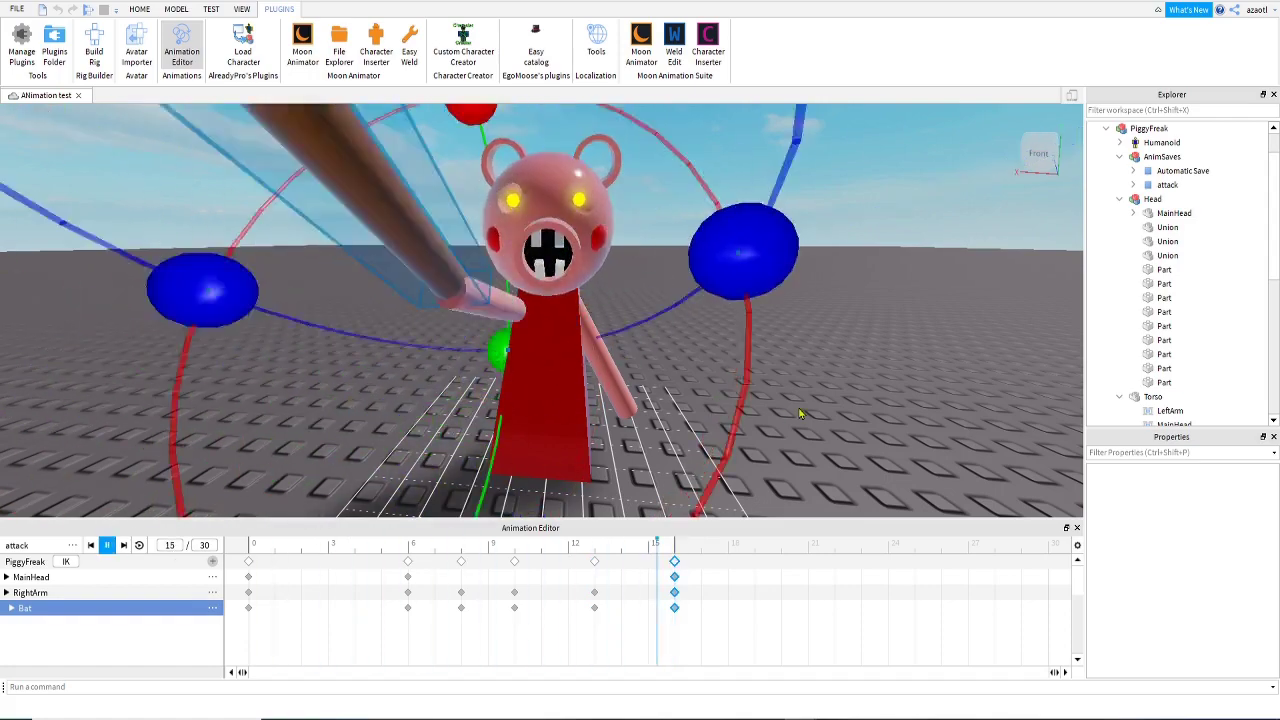
pyautogui.moveTo(800, 413); pyautogui.dragTo(800, 413, button='right')
pyautogui.press('s')
pyautogui.press('a')
pyautogui.press('d')
pyautogui.press('w')
pyautogui.press('s')
pyautogui.press('w')
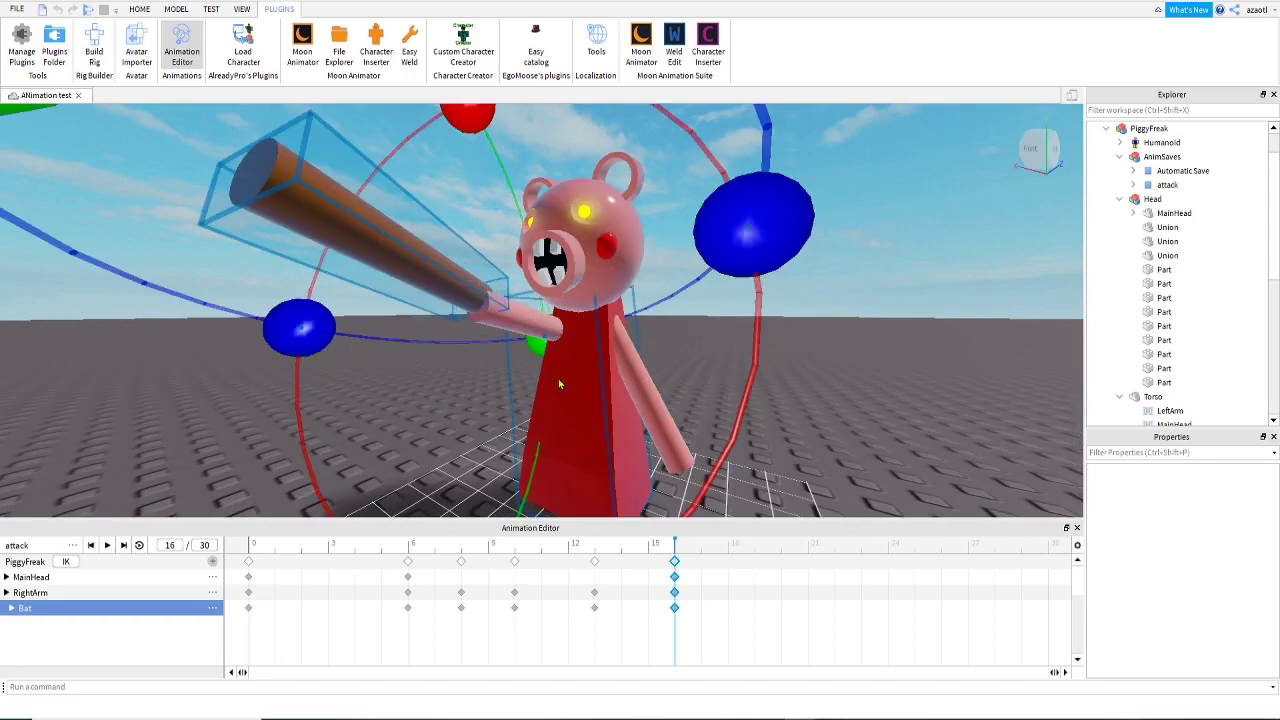
# - Shift the RightArm slightly outward from the shoulder at frame 16 and replay the swing
pyautogui.click(510, 386)
pyautogui.click(552, 326)
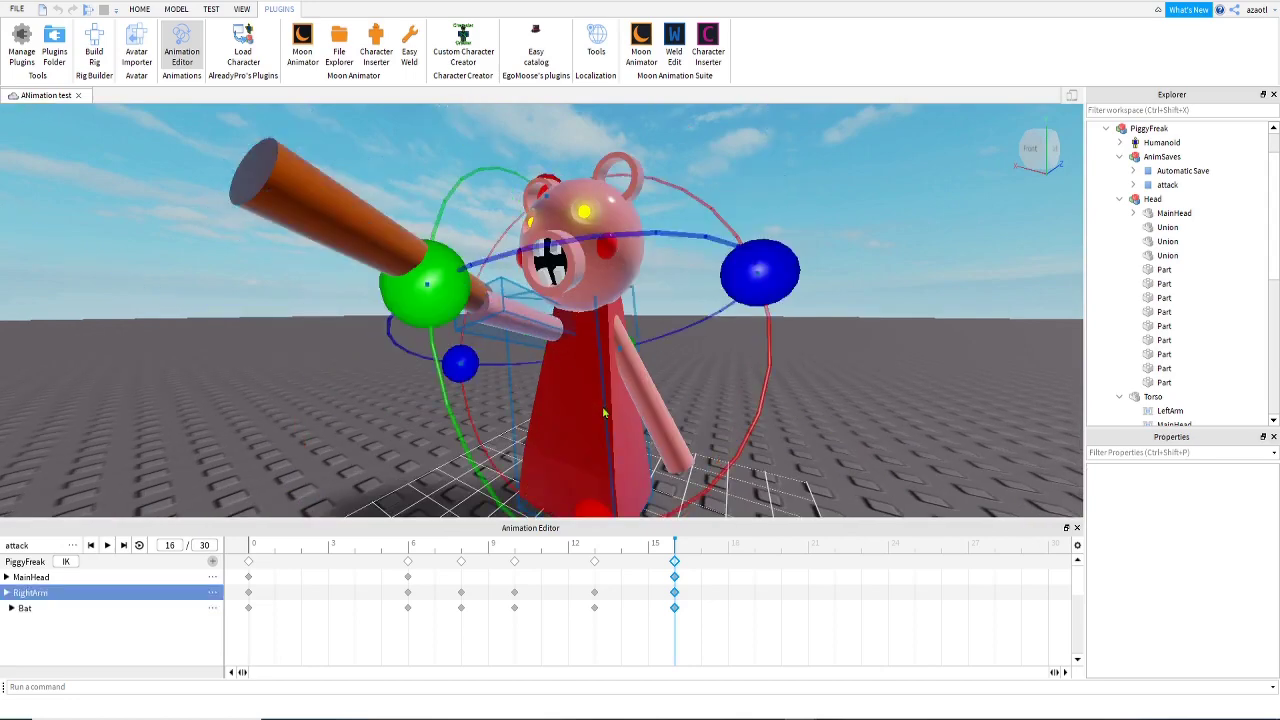
pyautogui.hotkey('ctrl', '2')
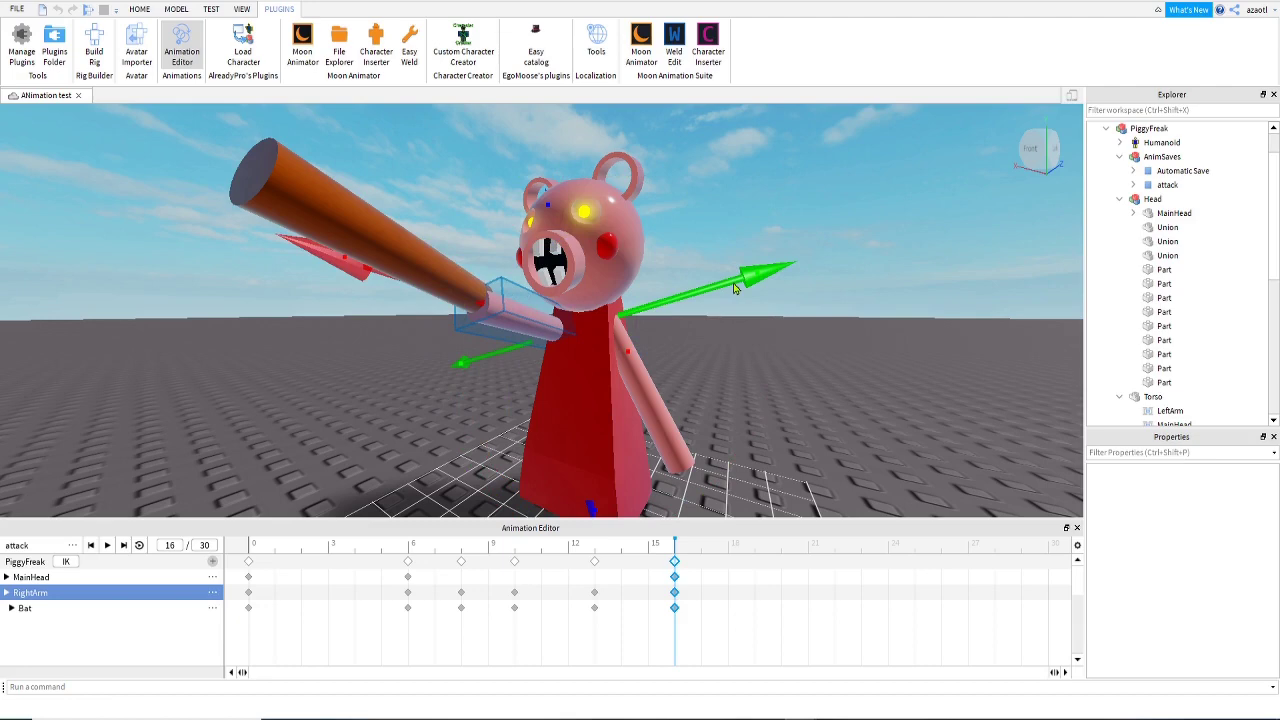
pyautogui.moveTo(734, 288); pyautogui.dragTo(720, 300)
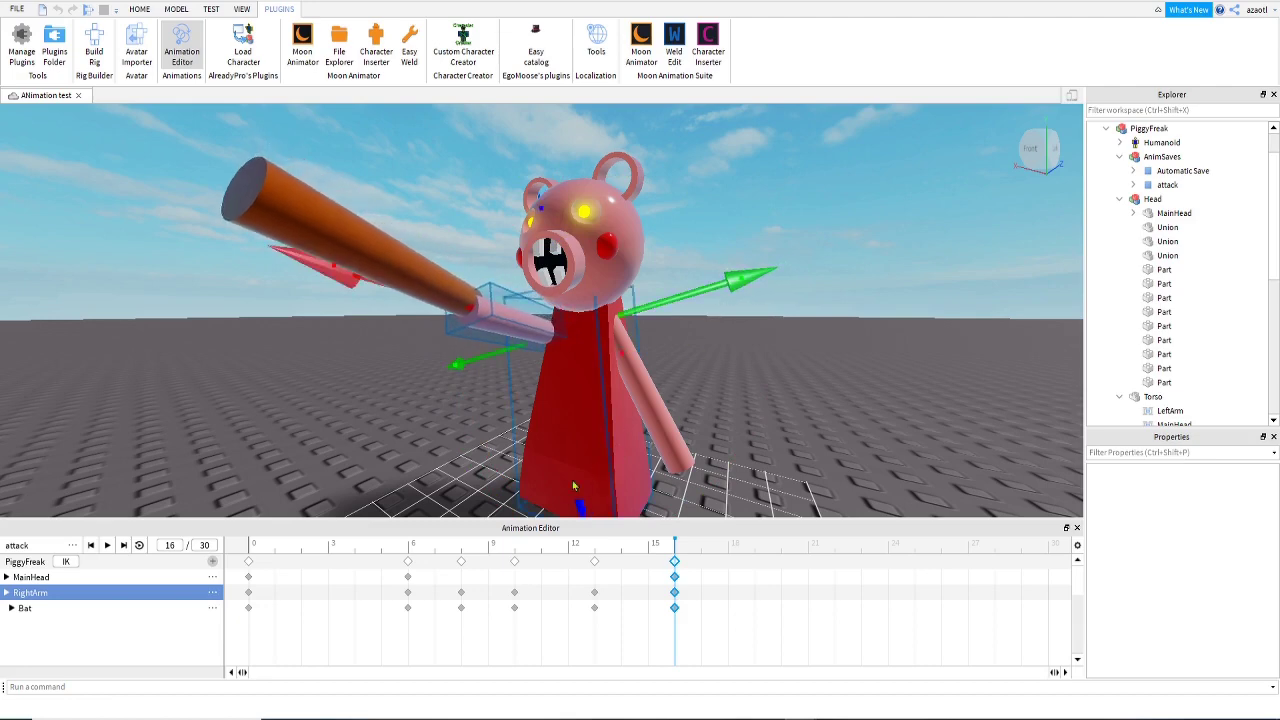
pyautogui.moveTo(567, 486); pyautogui.dragTo(586, 503, button='right')
pyautogui.moveTo(576, 496); pyautogui.dragTo(574, 490)
pyautogui.press('space')
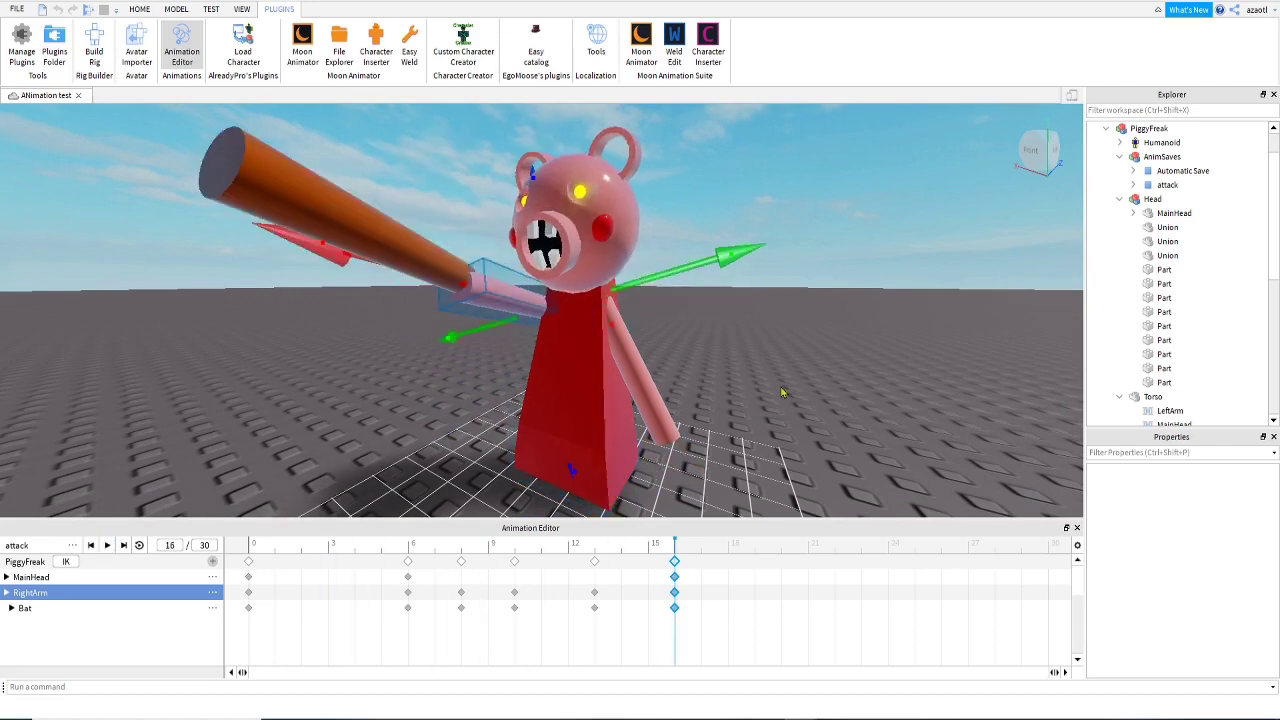
pyautogui.press('space')
# - Rotate the LeftArm in toward the torso at frame 6 of the wind-up
pyautogui.moveTo(672, 543); pyautogui.dragTo(401, 576)
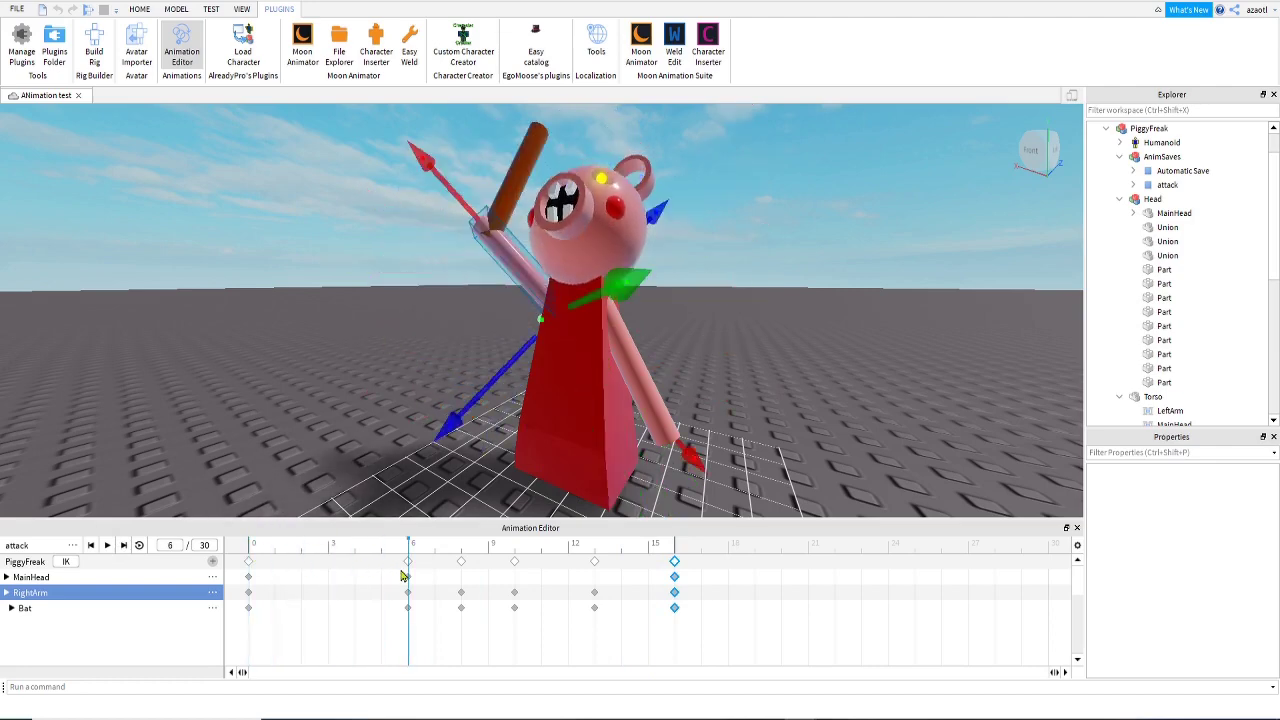
pyautogui.click(622, 344)
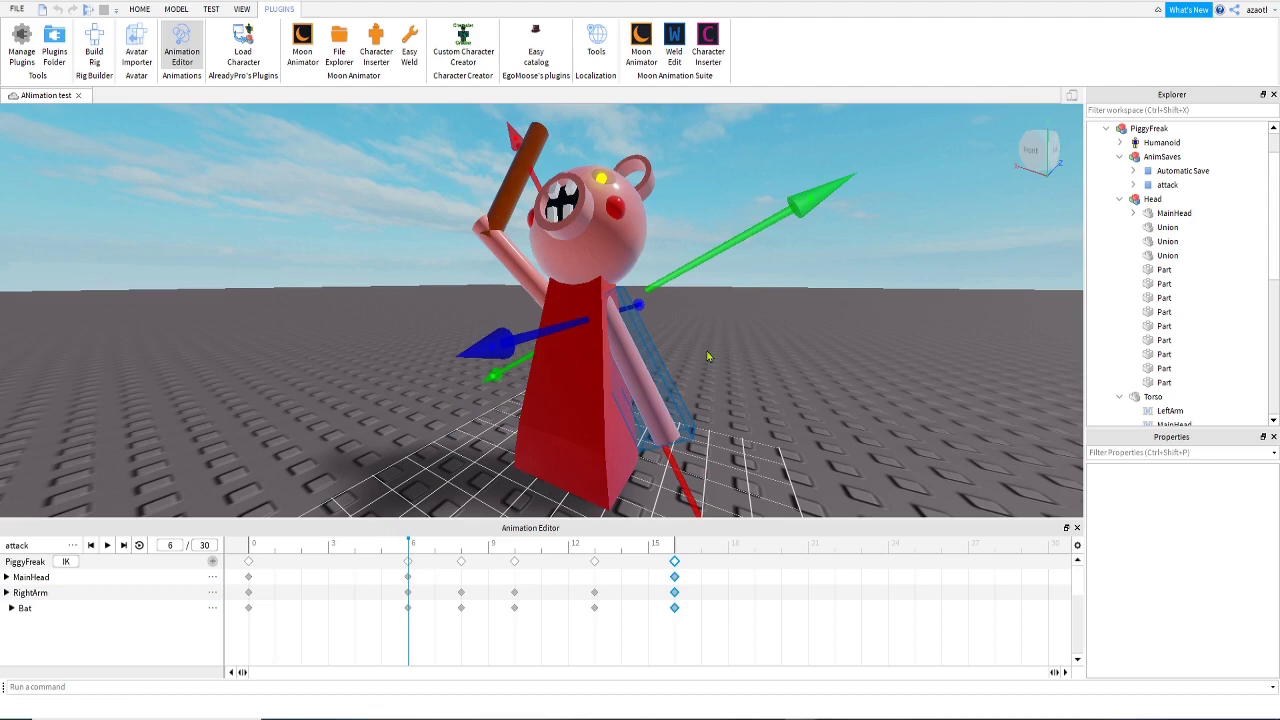
pyautogui.hotkey('ctrl', '4')
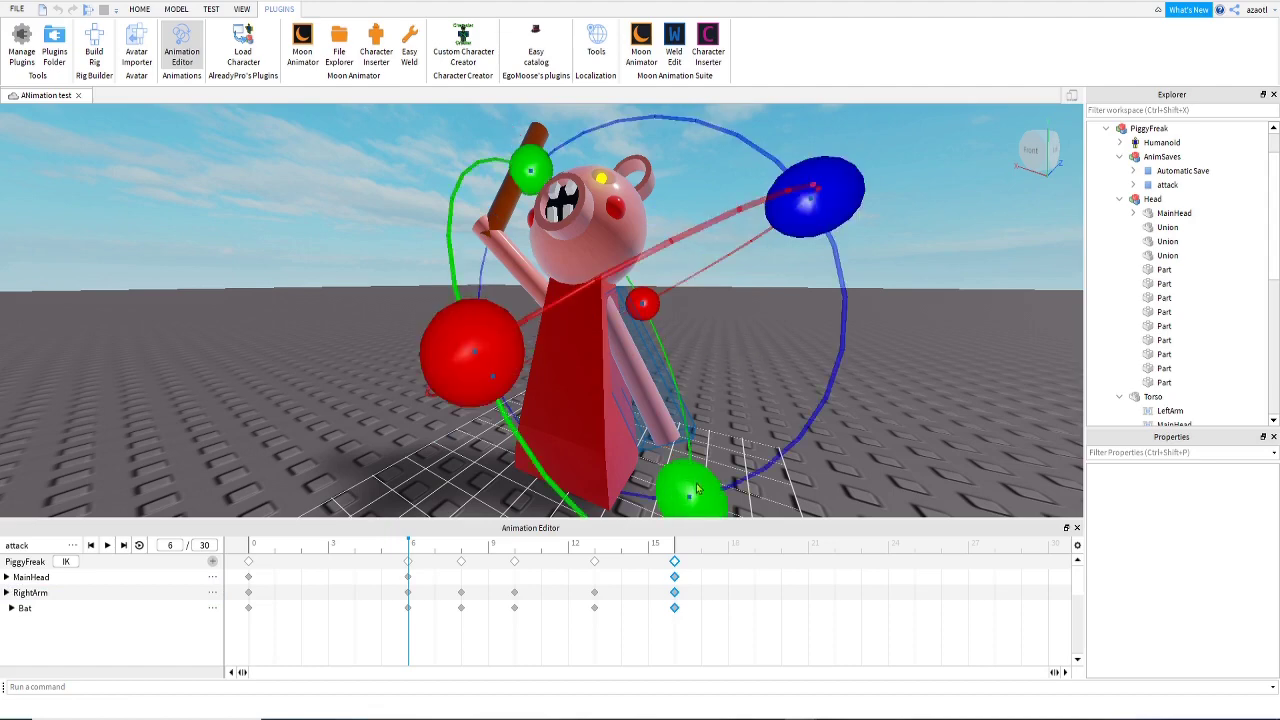
pyautogui.moveTo(736, 411); pyautogui.dragTo(730, 436, button='right')
pyautogui.moveTo(699, 454); pyautogui.dragTo(648, 494)
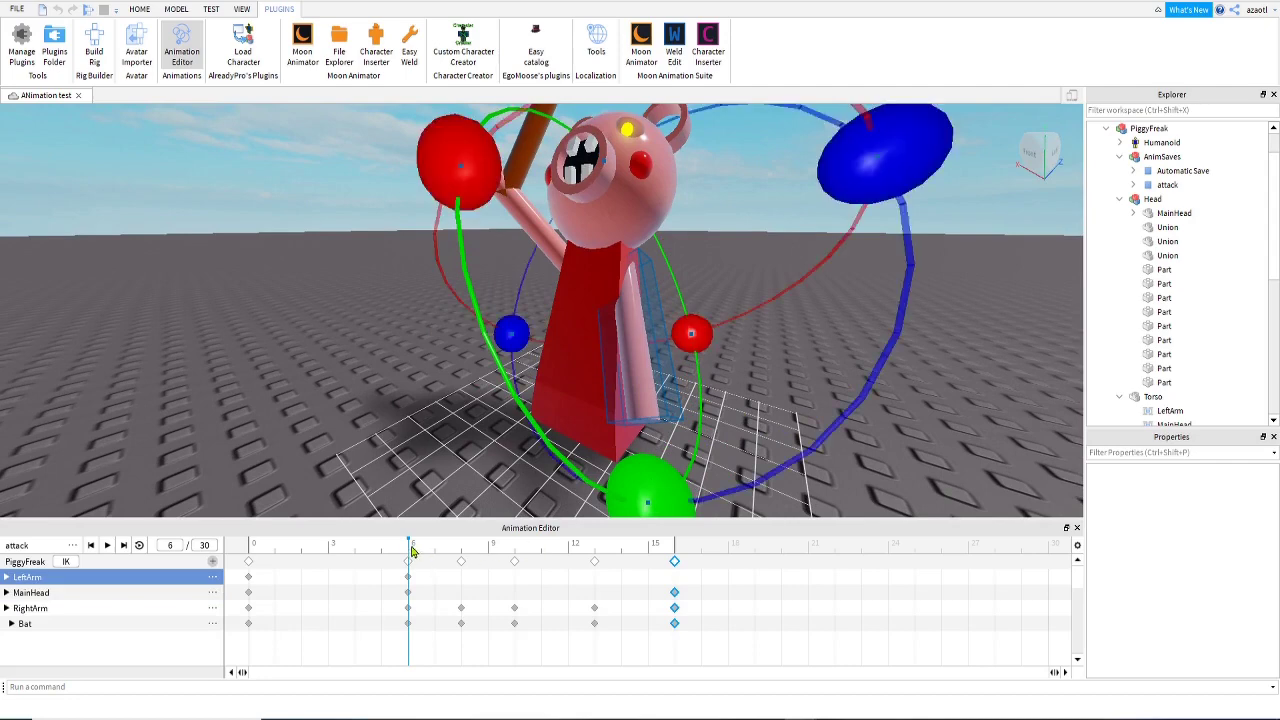
# - Rotate the LeftArm slightly further toward the torso at frame 8 and key a small rotation at frame 10
pyautogui.moveTo(412, 550); pyautogui.dragTo(462, 557)
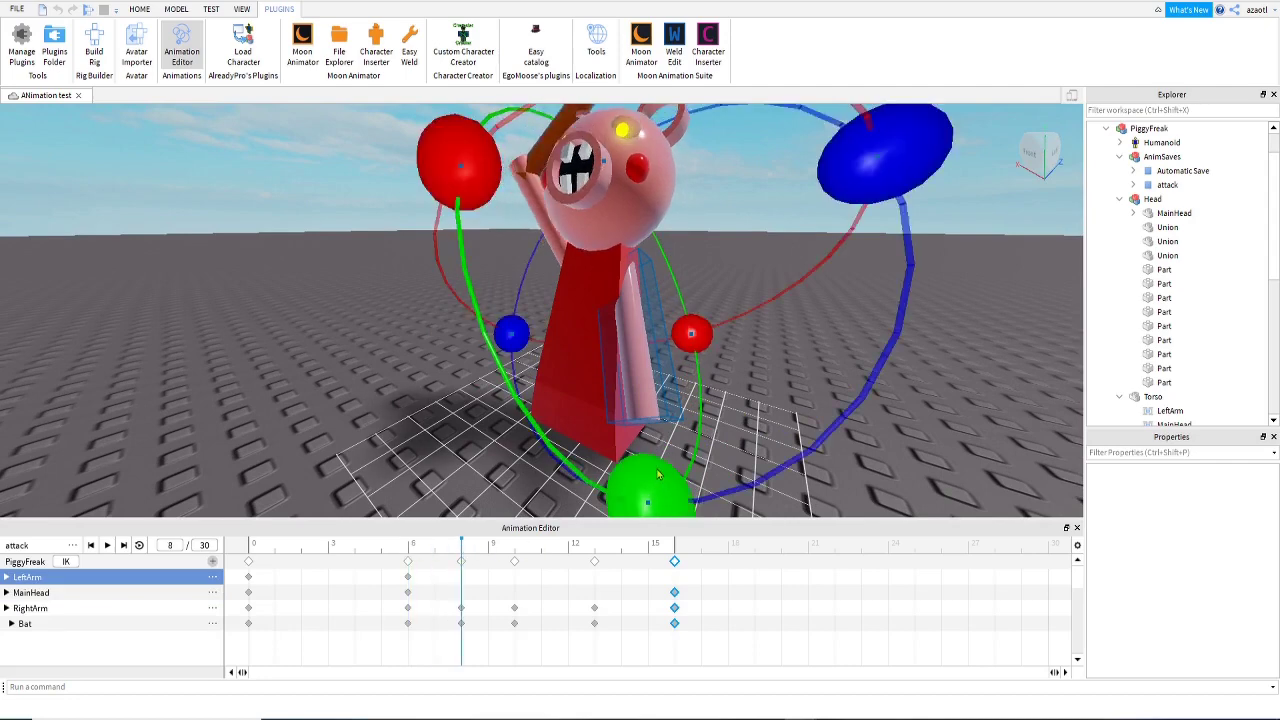
pyautogui.moveTo(648, 486); pyautogui.dragTo(637, 500)
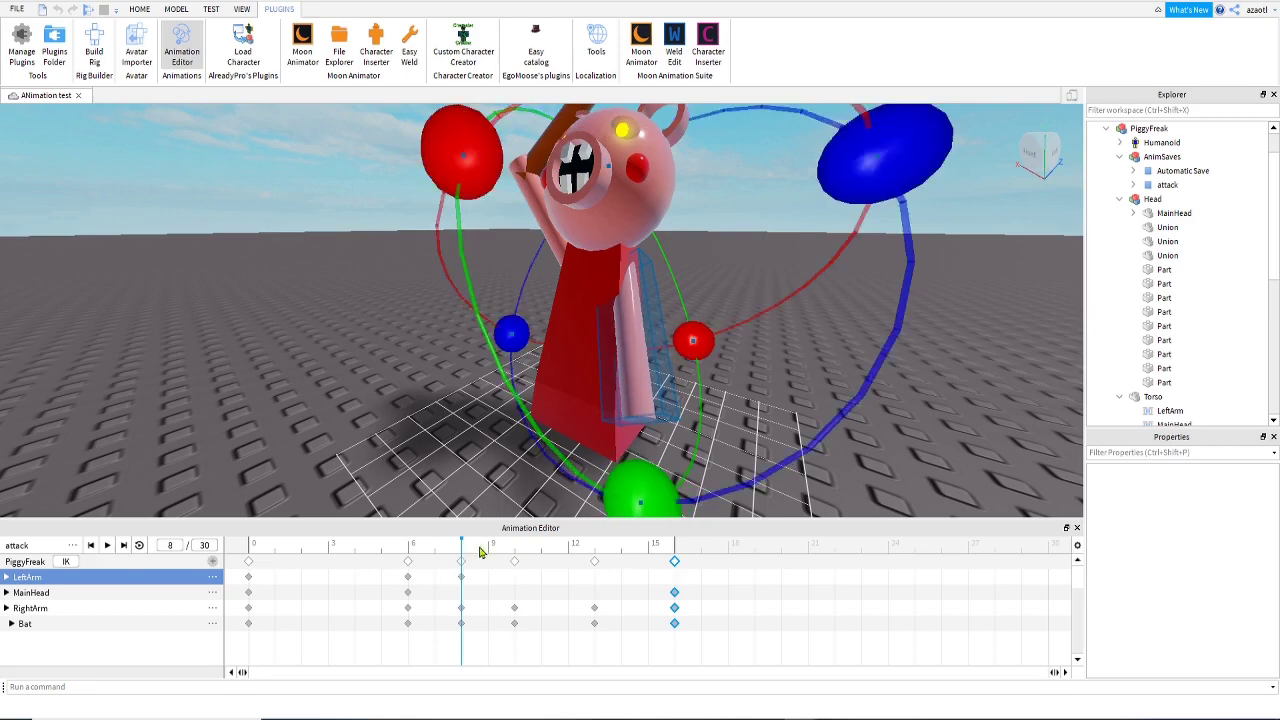
pyautogui.moveTo(480, 552); pyautogui.dragTo(519, 564)
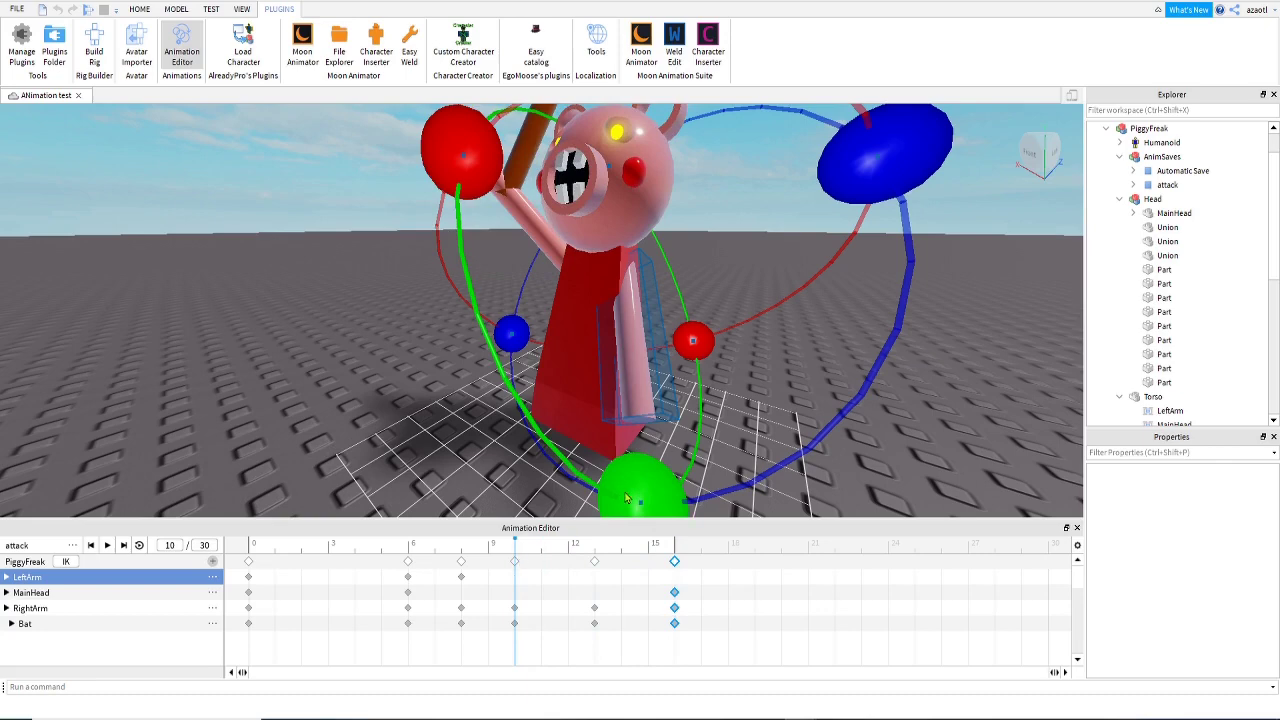
pyautogui.moveTo(589, 513); pyautogui.dragTo(650, 492)
# - Rotate the LeftArm slightly outward at frame 13 and swing it further from the body at frame 16, checking the playback
pyautogui.moveTo(516, 561); pyautogui.dragTo(589, 561)
pyautogui.moveTo(641, 506); pyautogui.dragTo(655, 504)
pyautogui.moveTo(604, 556); pyautogui.dragTo(675, 552)
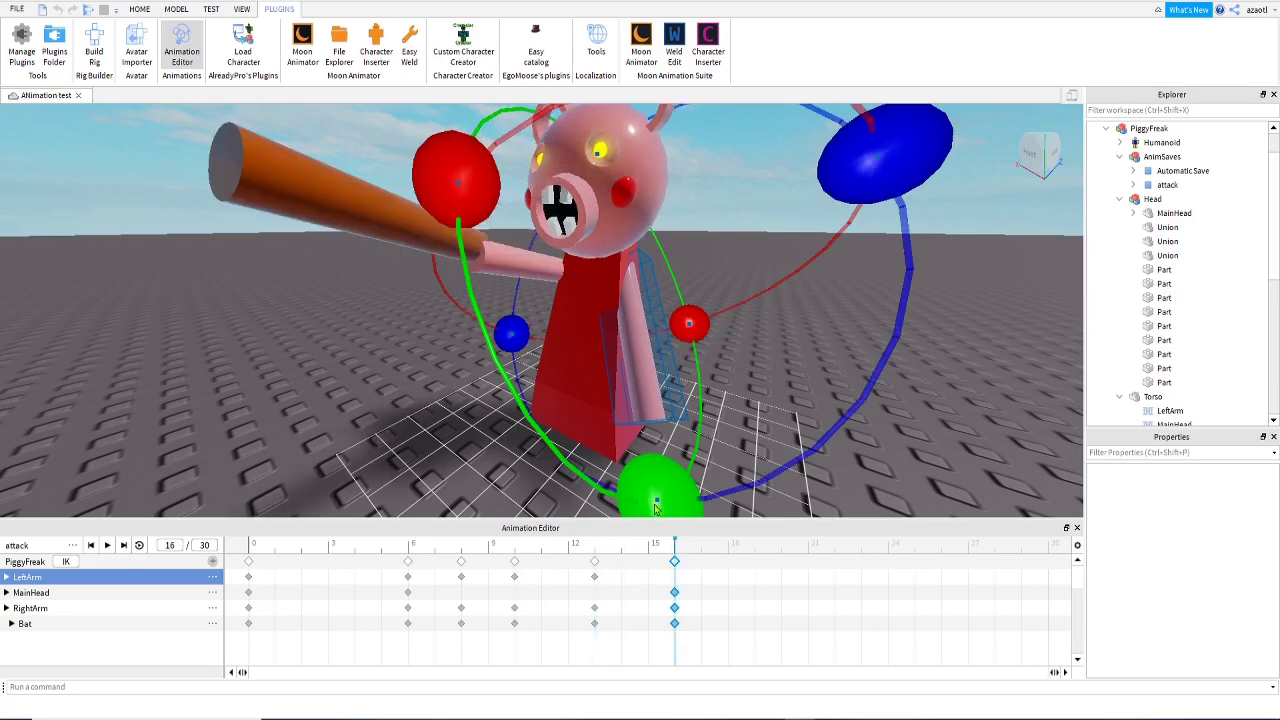
pyautogui.moveTo(655, 510); pyautogui.dragTo(686, 463)
pyautogui.press('space')
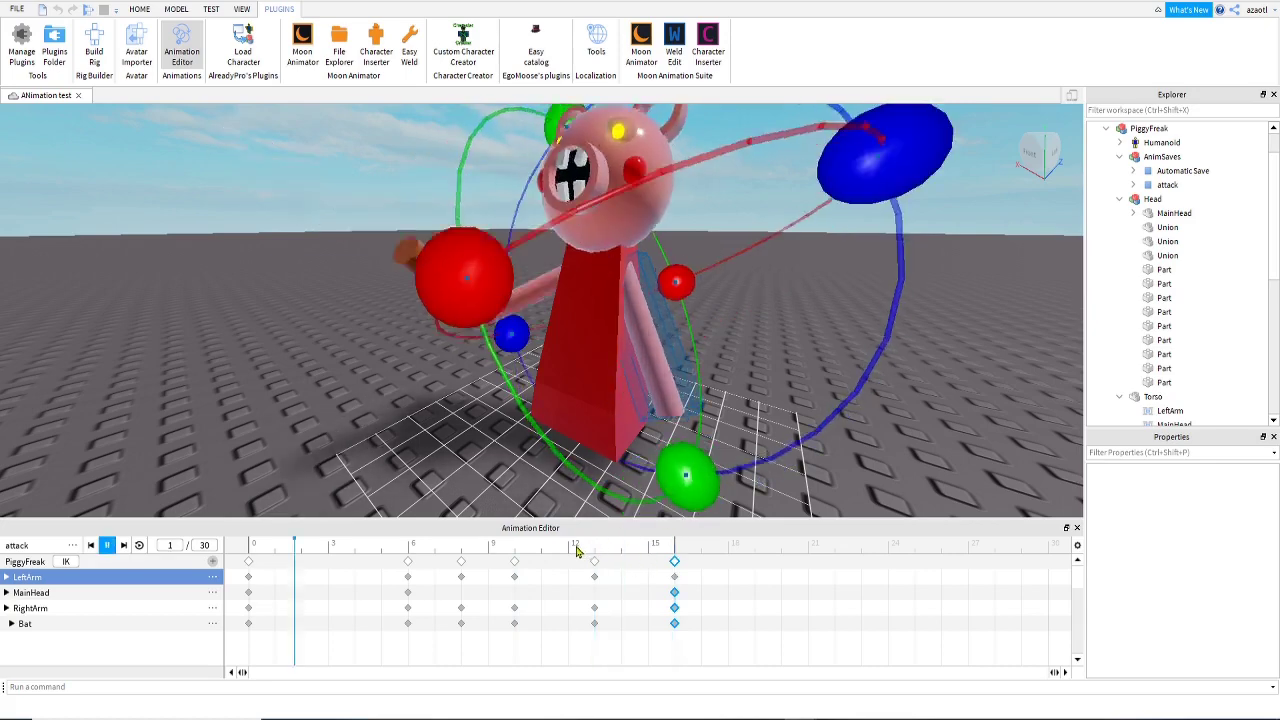
pyautogui.press('space')
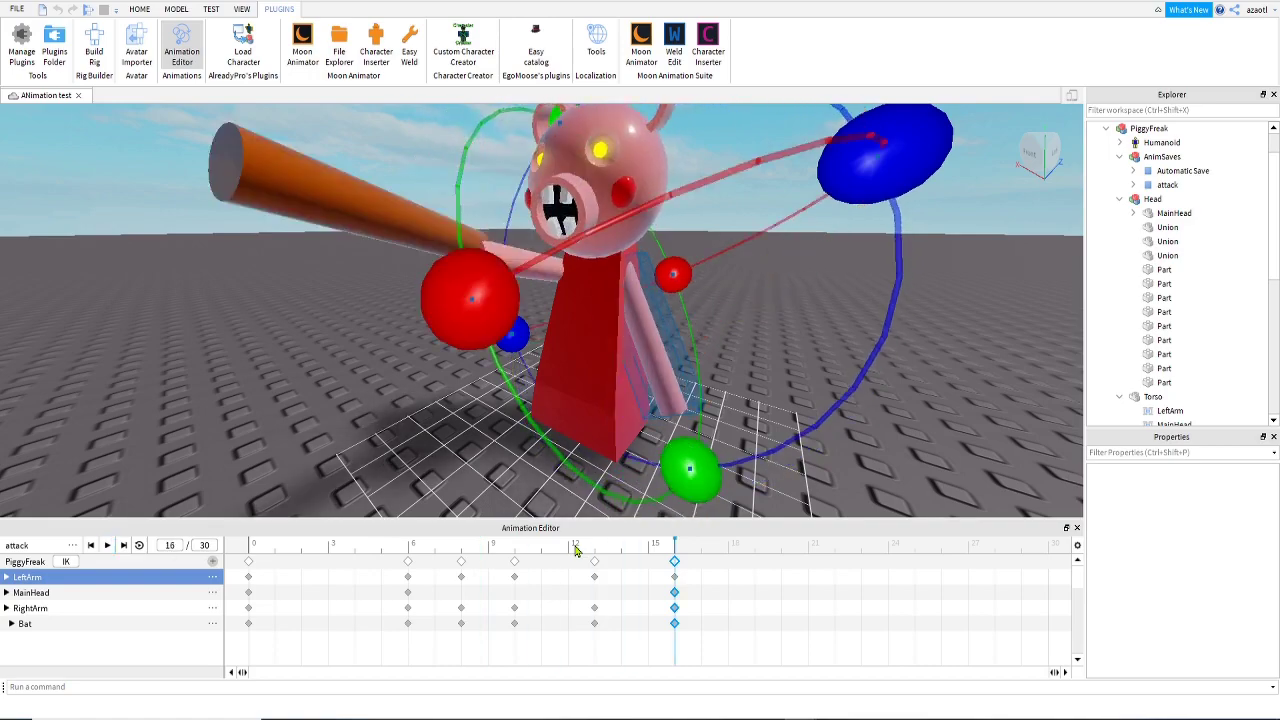
# - Play the attack animation from the front and check how the wind-up and bat swing read
pyautogui.press('a')
pyautogui.moveTo(567, 453); pyautogui.dragTo(568, 447, button='right')
pyautogui.press('s')
pyautogui.press('a')
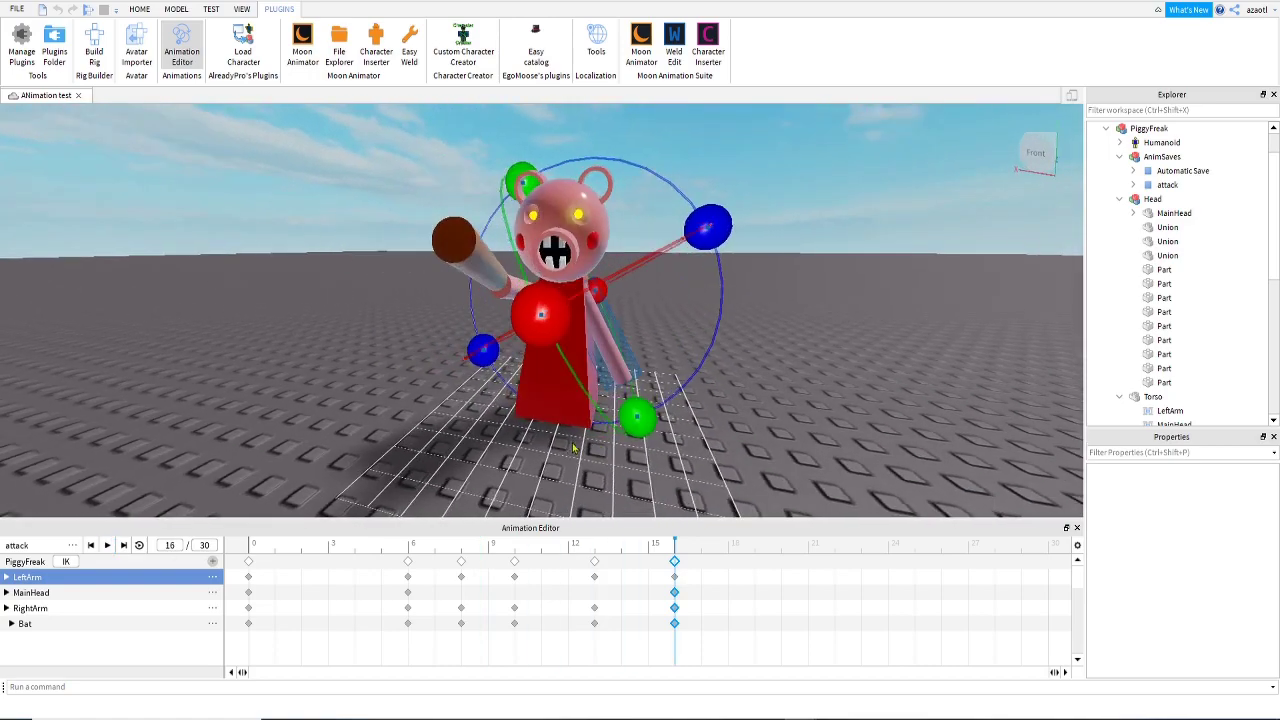
pyautogui.press('space')
pyautogui.press('space')
pyautogui.press('space')
pyautogui.press('space')
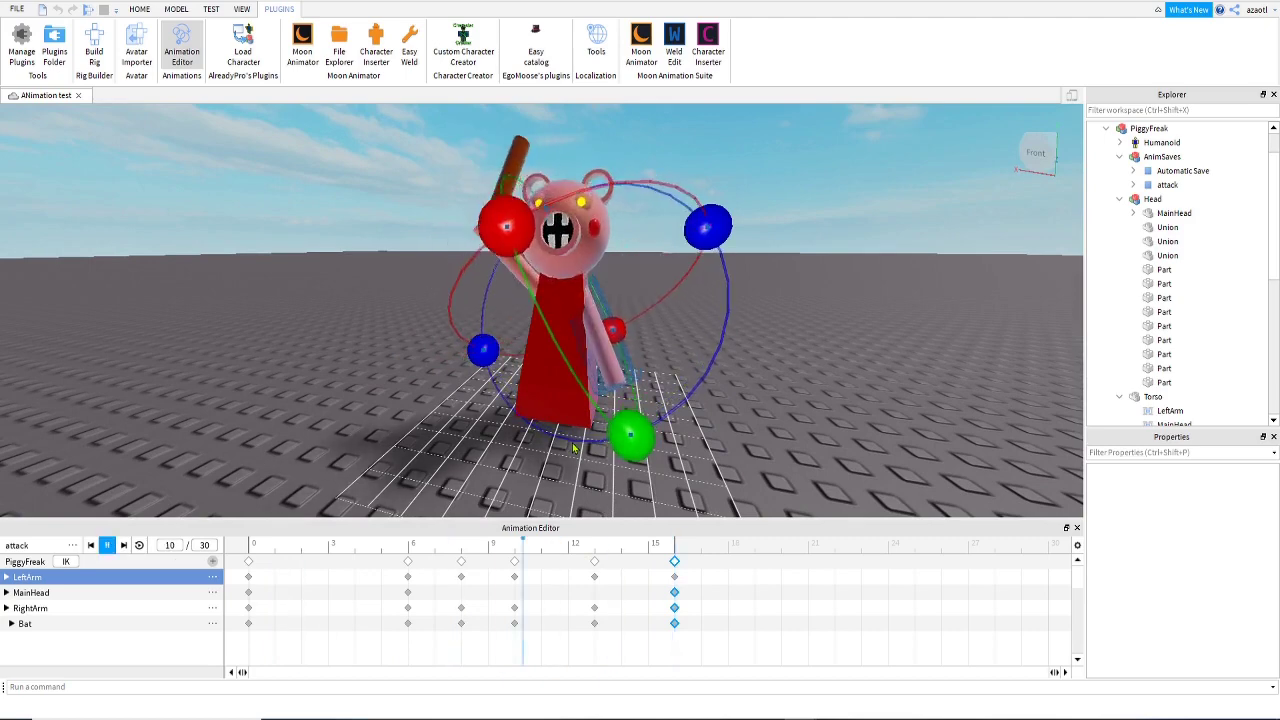
pyautogui.press('space')
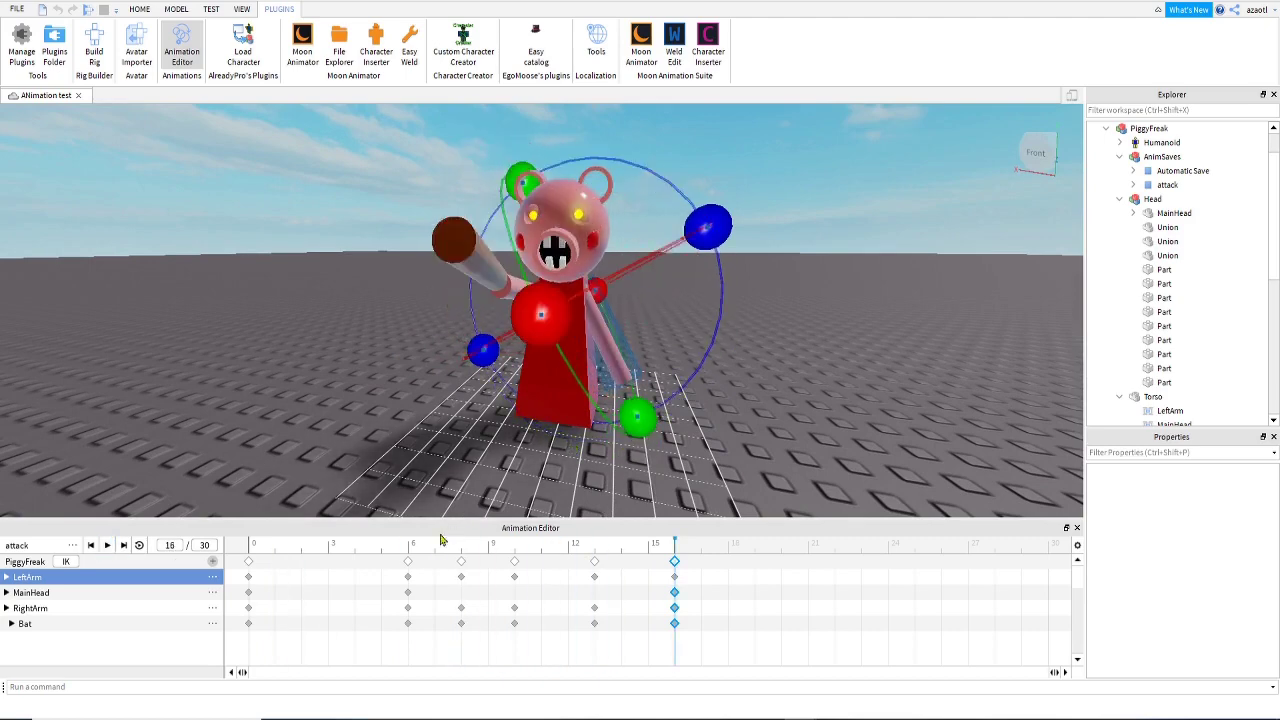
# - Copy the MainHead keyframe from frame 6 to frames 8 and 10, and replay the attack from the front
pyautogui.moveTo(441, 540); pyautogui.dragTo(463, 556)
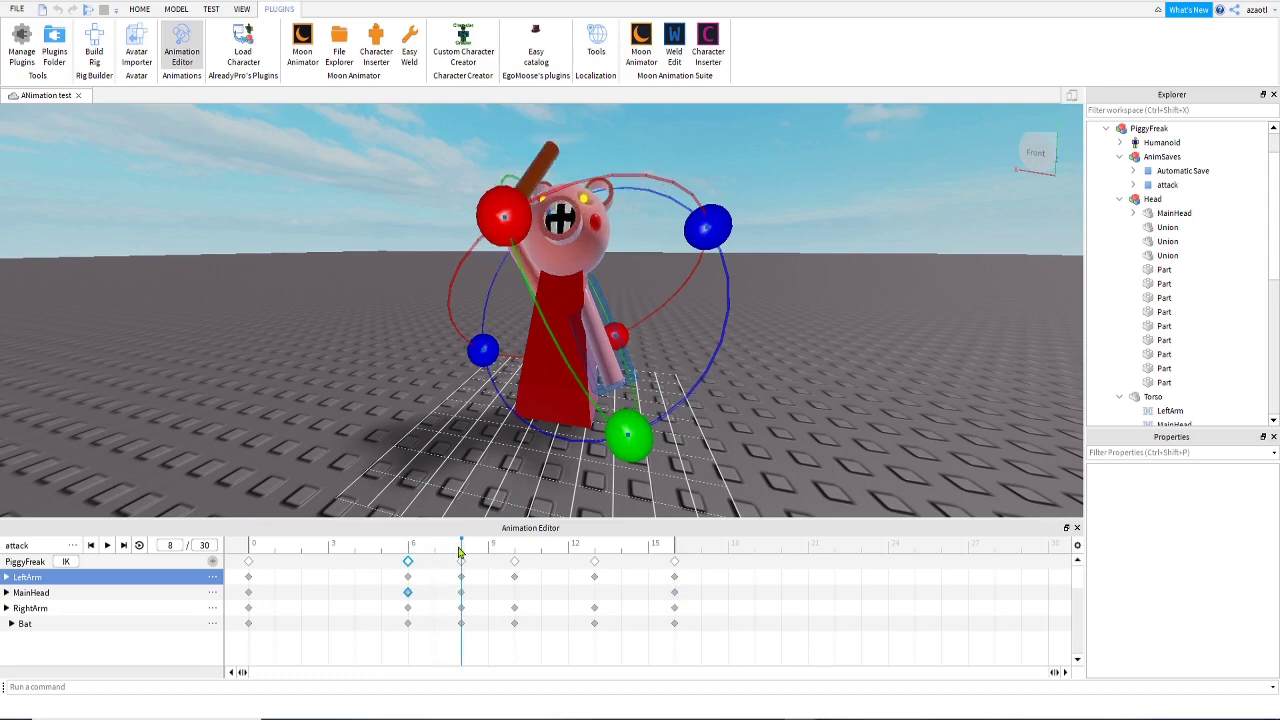
pyautogui.moveTo(478, 555); pyautogui.dragTo(506, 560)
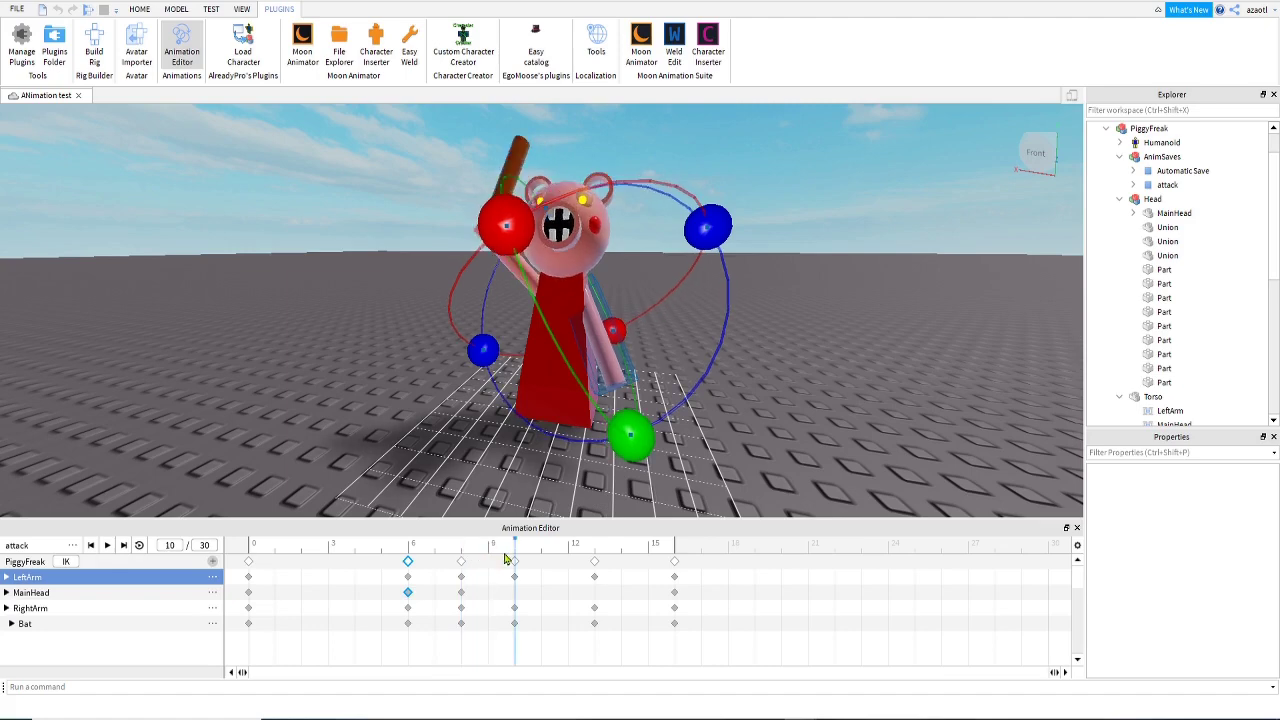
pyautogui.press('space')
pyautogui.press('space')
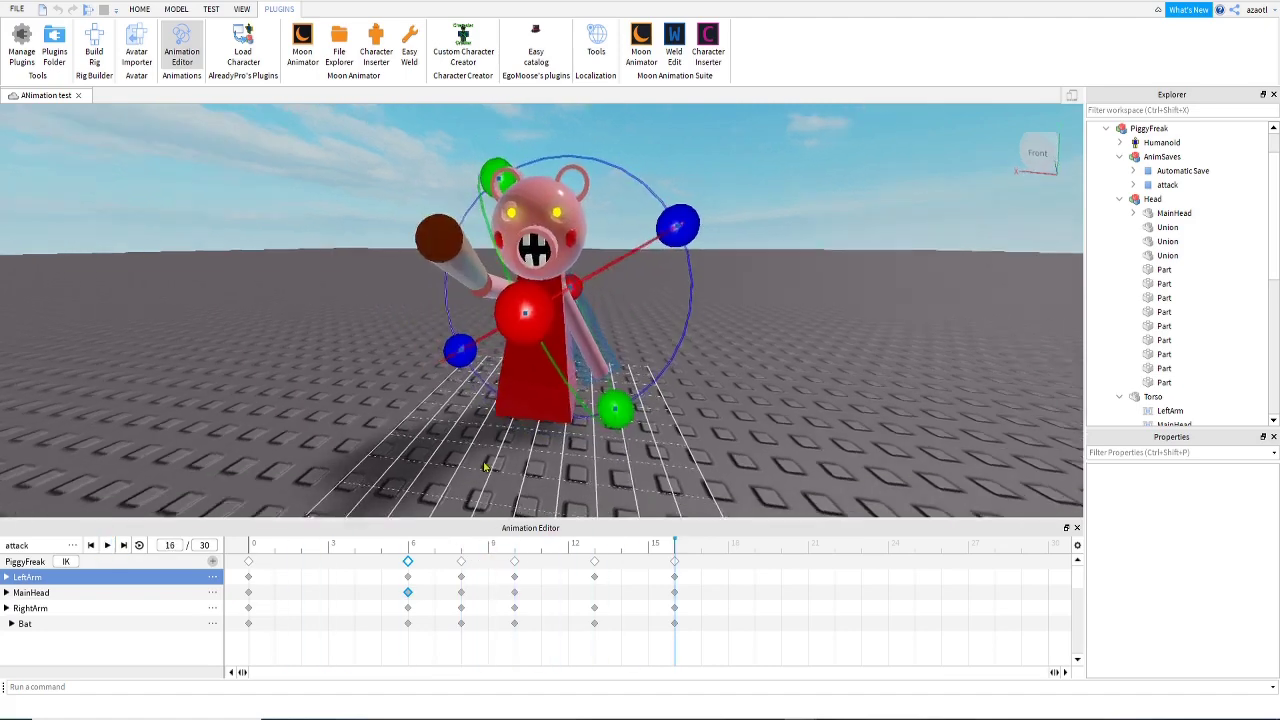
pyautogui.scroll(5, 483, 467)
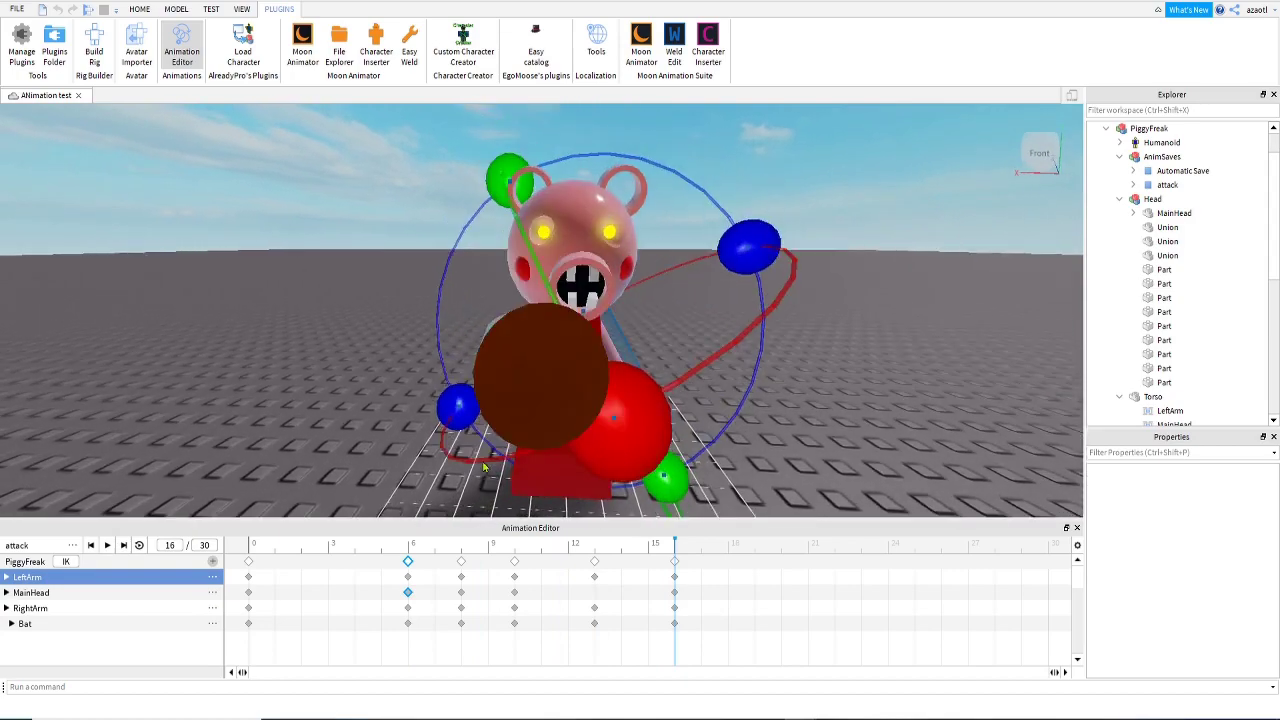
pyautogui.press('space')
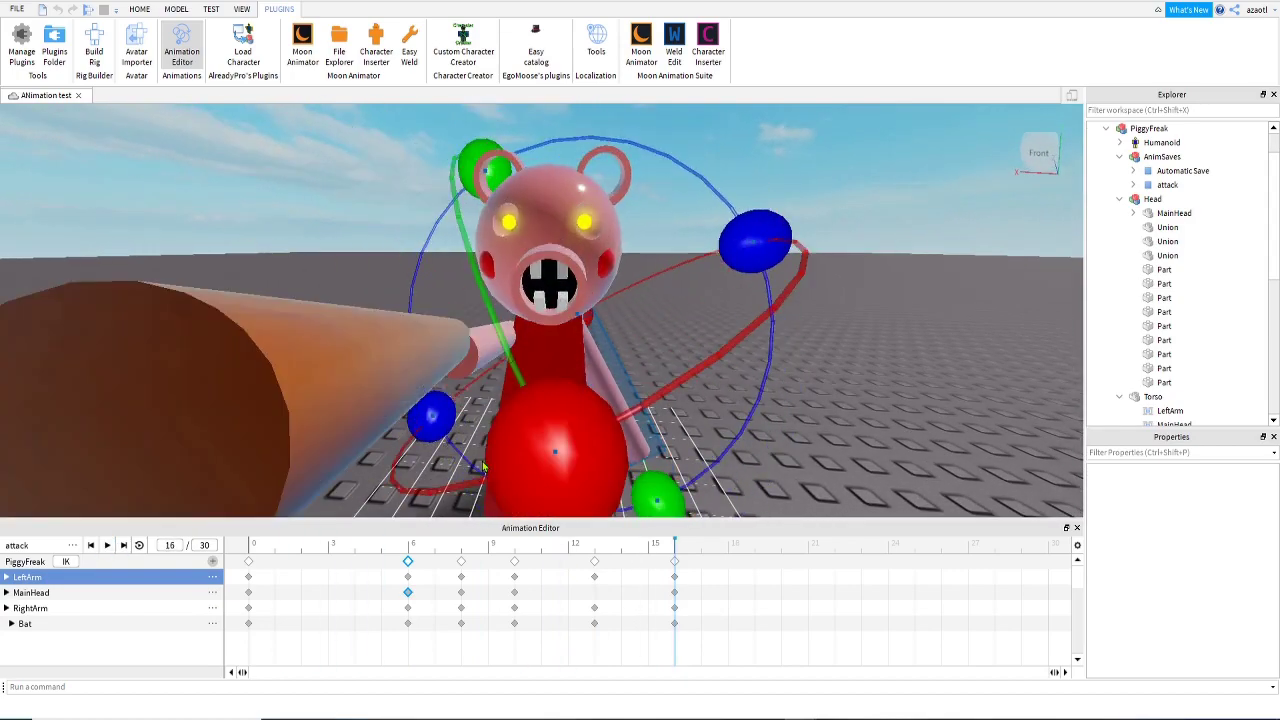
pyautogui.click(866, 433)
pyautogui.press('space')
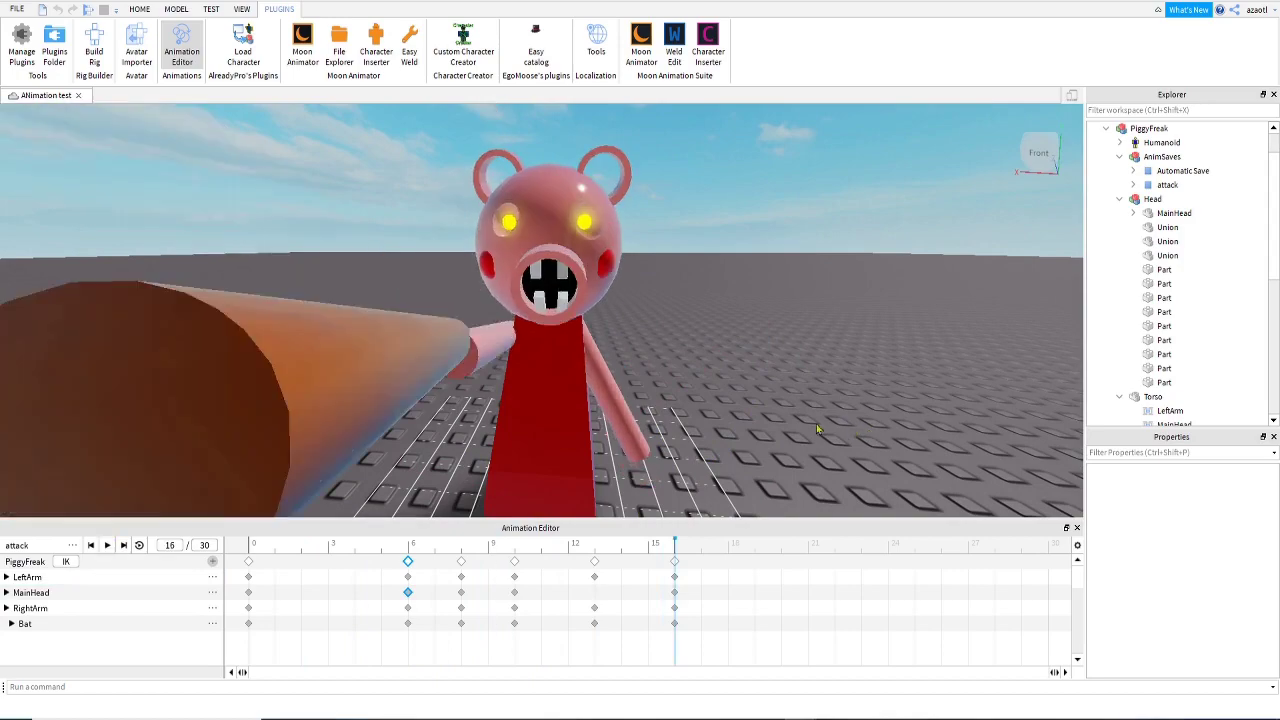
pyautogui.press('space')
pyautogui.press('space')
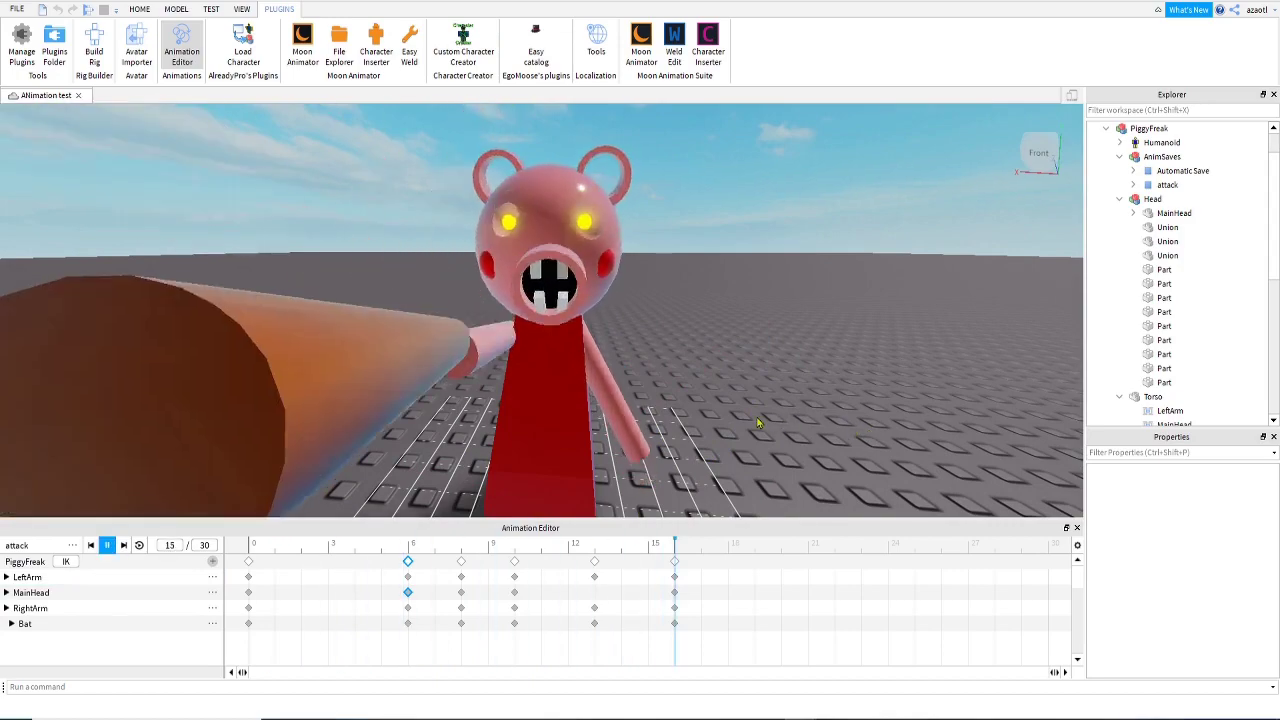
# - Turn the MainHead slightly sideways at frame 10 of the attack
pyautogui.press('d')
pyautogui.moveTo(757, 423); pyautogui.dragTo(620, 423, button='right')
pyautogui.moveTo(443, 551); pyautogui.dragTo(515, 560)
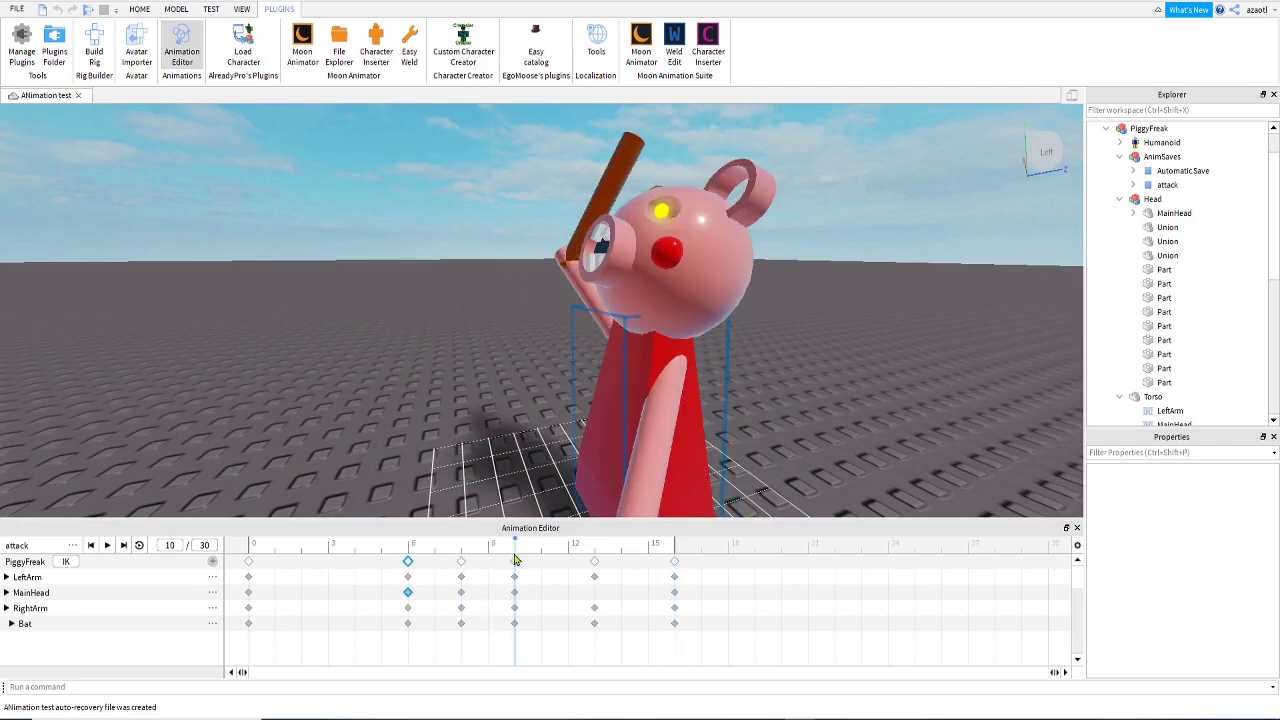
pyautogui.press('s')
pyautogui.moveTo(550, 435); pyautogui.dragTo(549, 435, button='right')
pyautogui.press('a')
pyautogui.press('s')
pyautogui.press('w')
pyautogui.press('e')
pyautogui.press('d')
pyautogui.press('q')
pyautogui.press('a')
pyautogui.press('d')
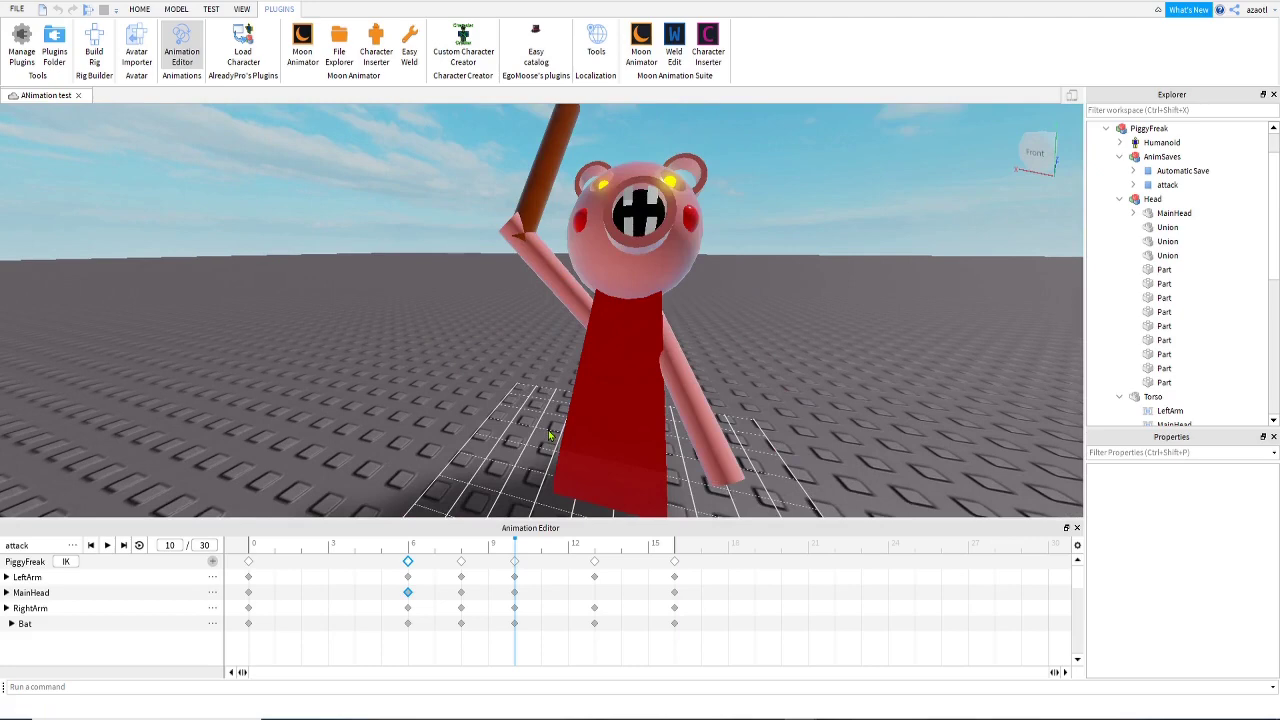
pyautogui.press('e')
pyautogui.click(631, 383)
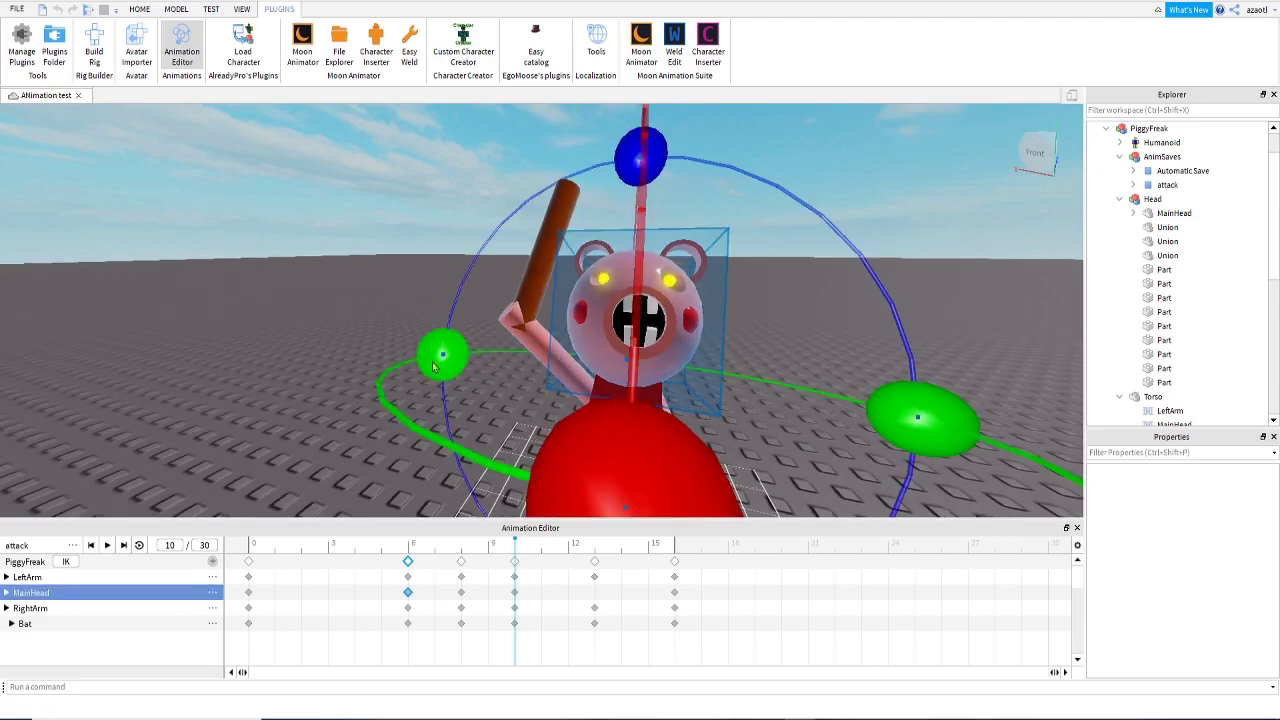
pyautogui.moveTo(443, 366); pyautogui.dragTo(454, 363)
# - Tilt the MainHead slightly upward at frame 13 and replay the attack from the front and the side
pyautogui.moveTo(516, 549); pyautogui.dragTo(593, 556)
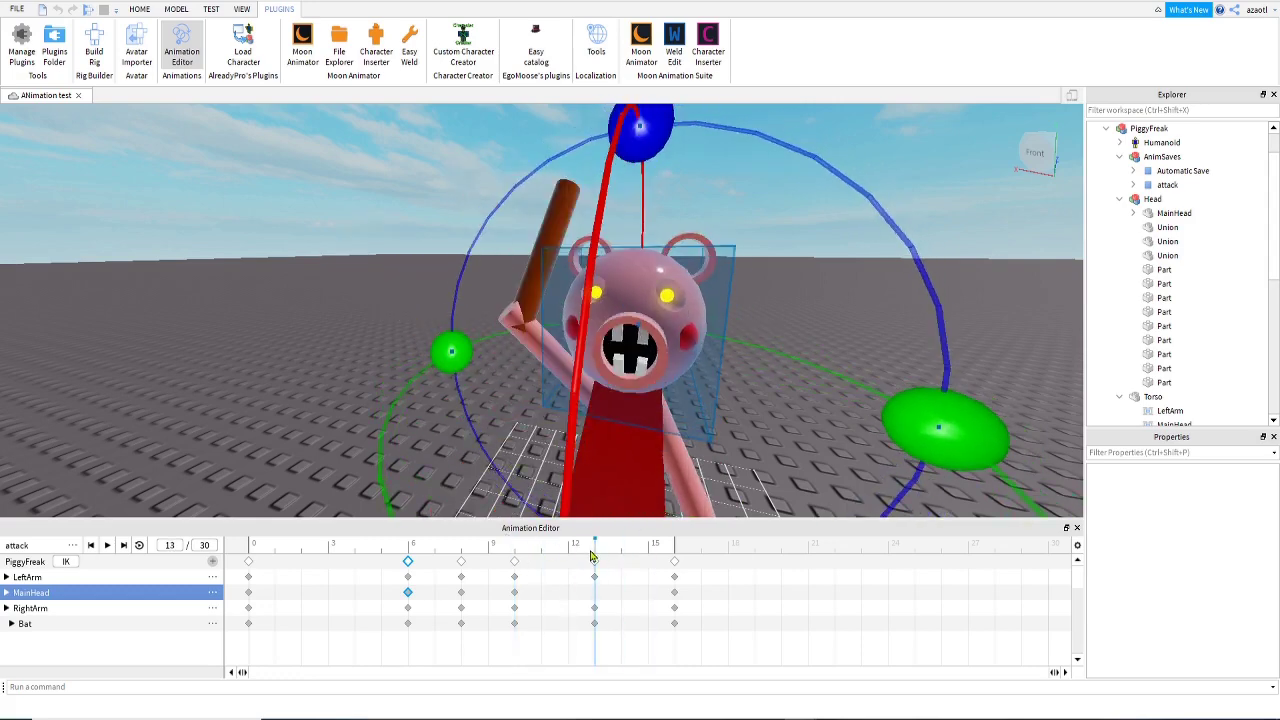
pyautogui.scroll(-3, 640, 458)
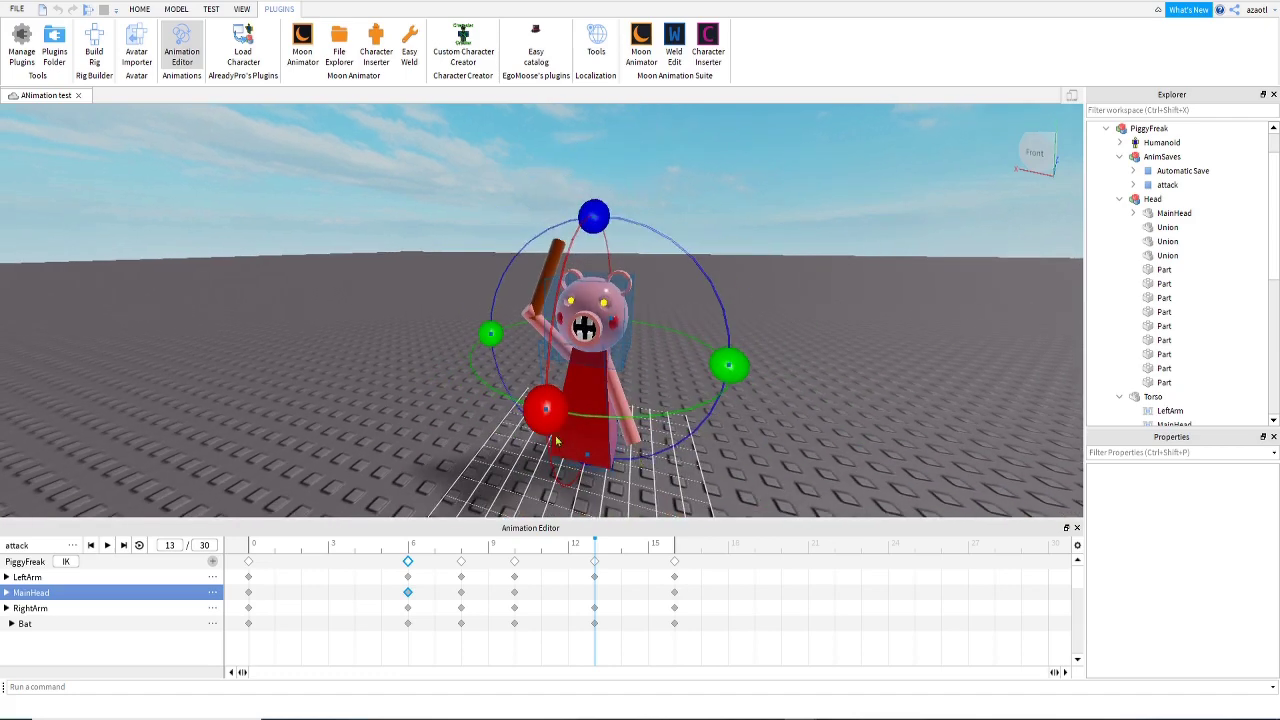
pyautogui.moveTo(550, 434); pyautogui.dragTo(552, 392)
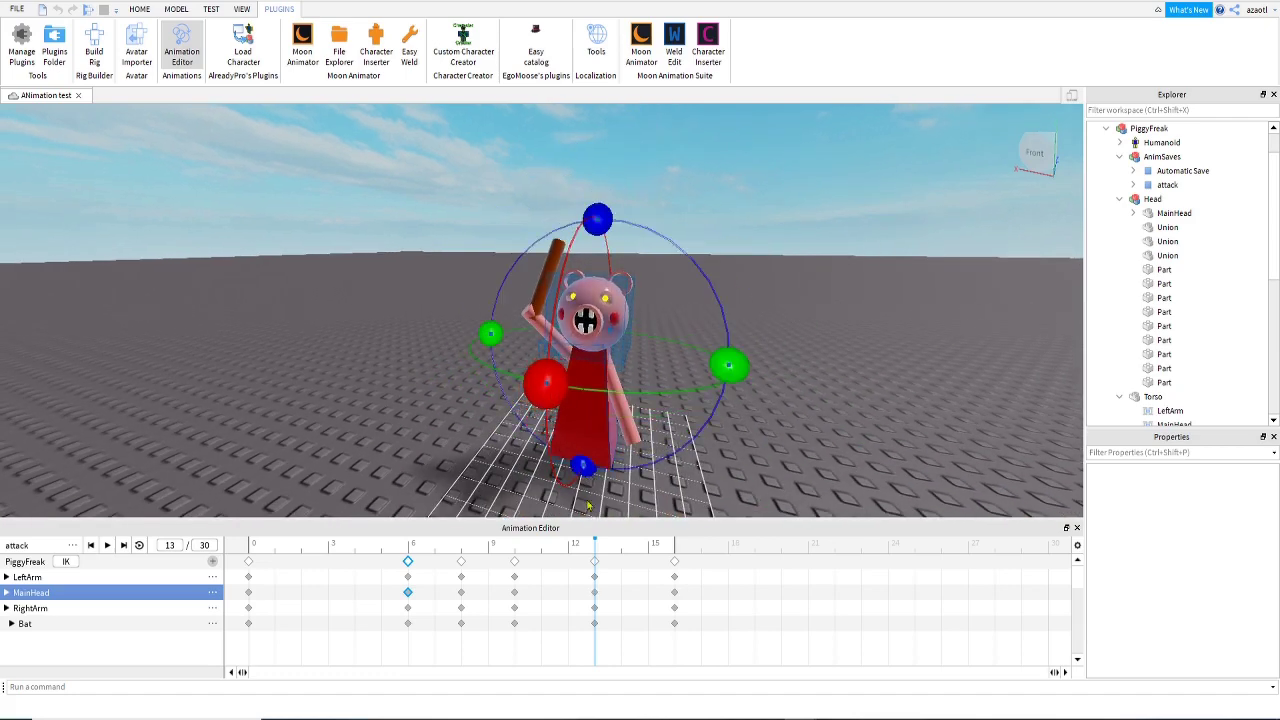
pyautogui.moveTo(585, 550); pyautogui.dragTo(417, 562)
pyautogui.press('space')
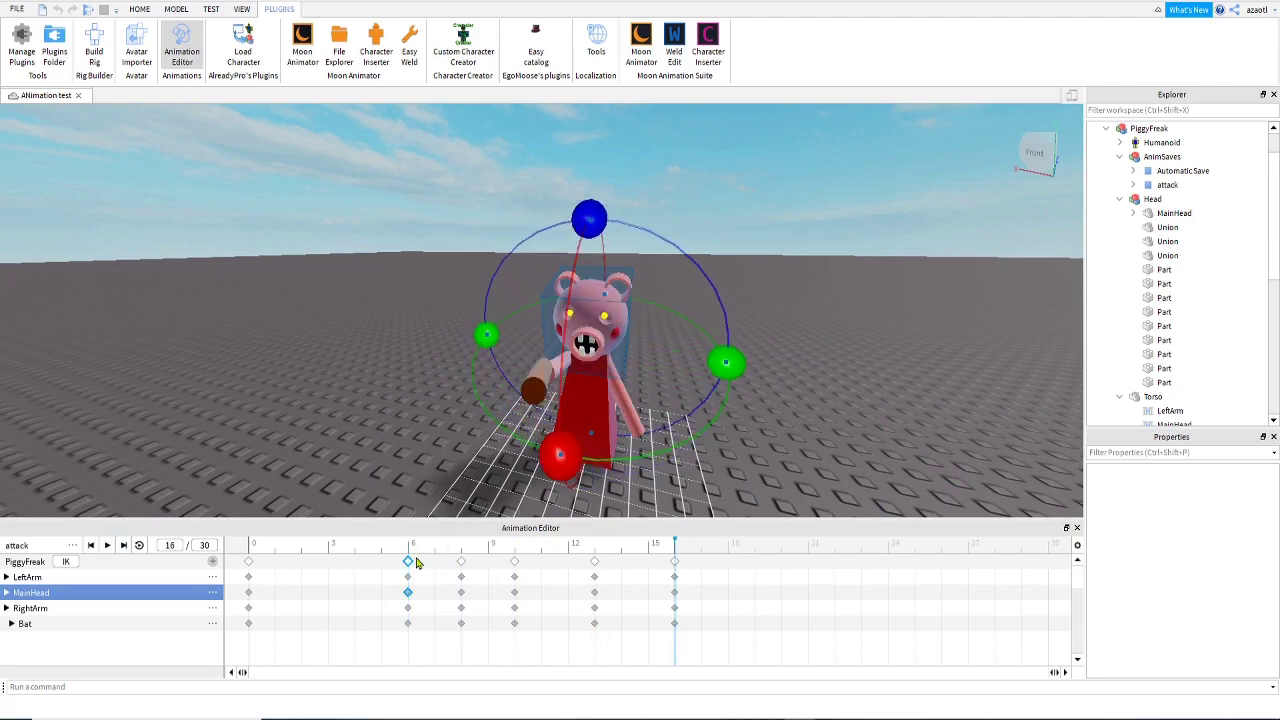
pyautogui.press('f')
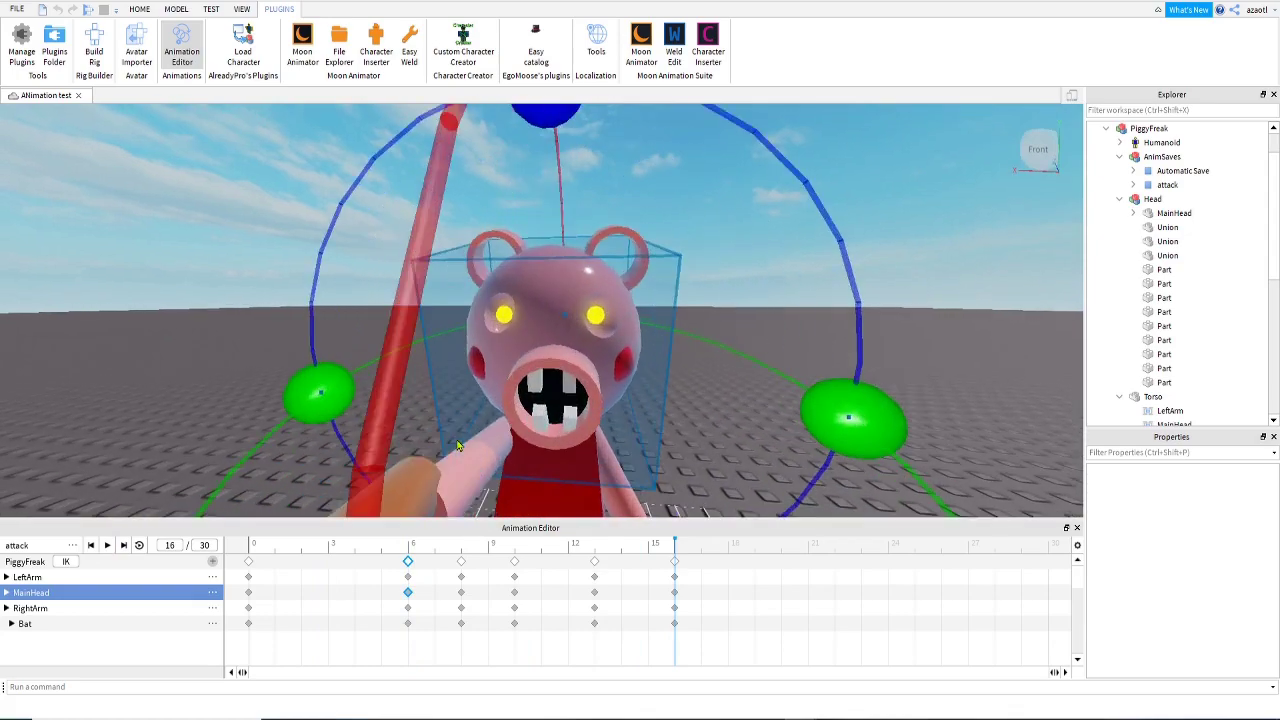
pyautogui.click(907, 324)
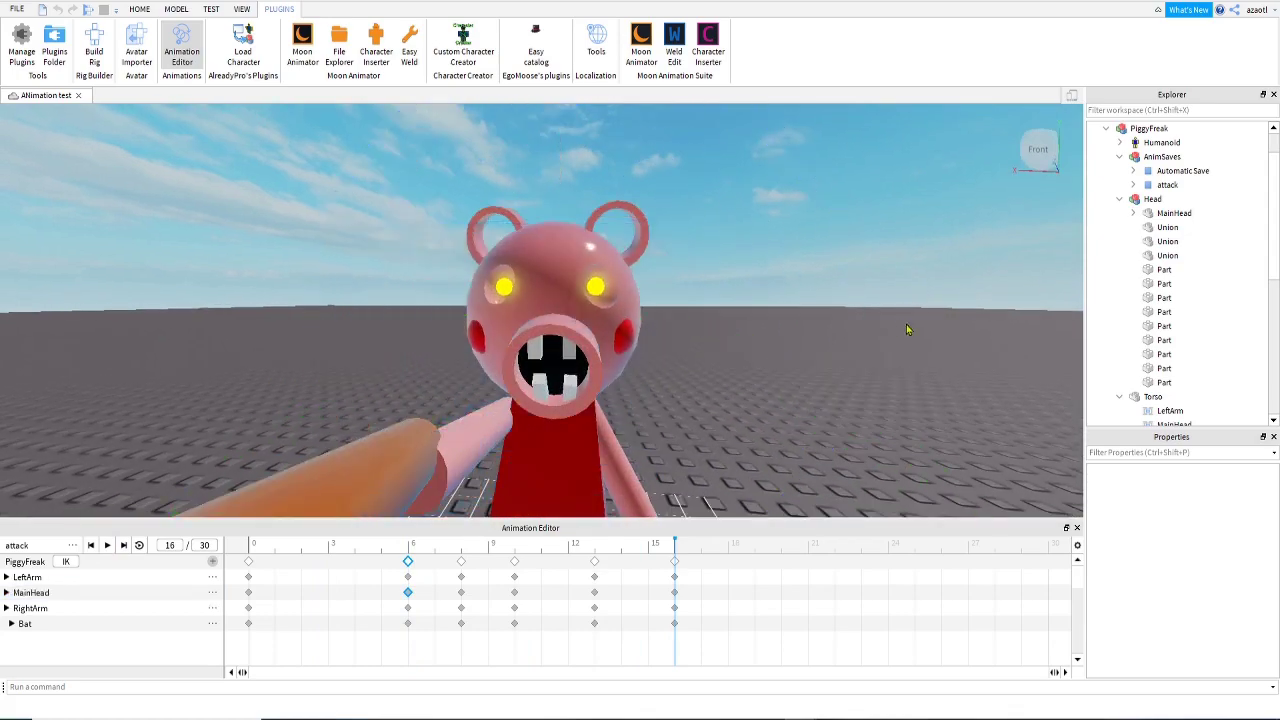
pyautogui.press('space')
pyautogui.moveTo(907, 324); pyautogui.dragTo(876, 357, button='right')
pyautogui.press('space')
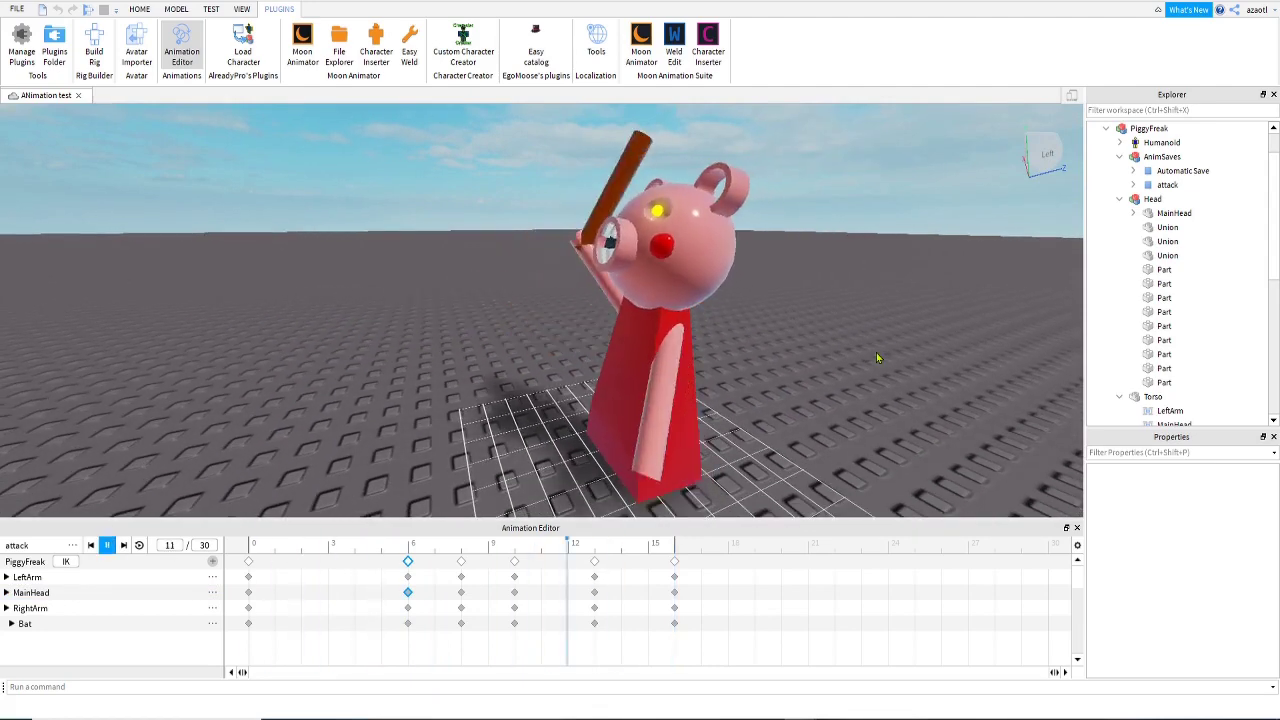
pyautogui.press('space')
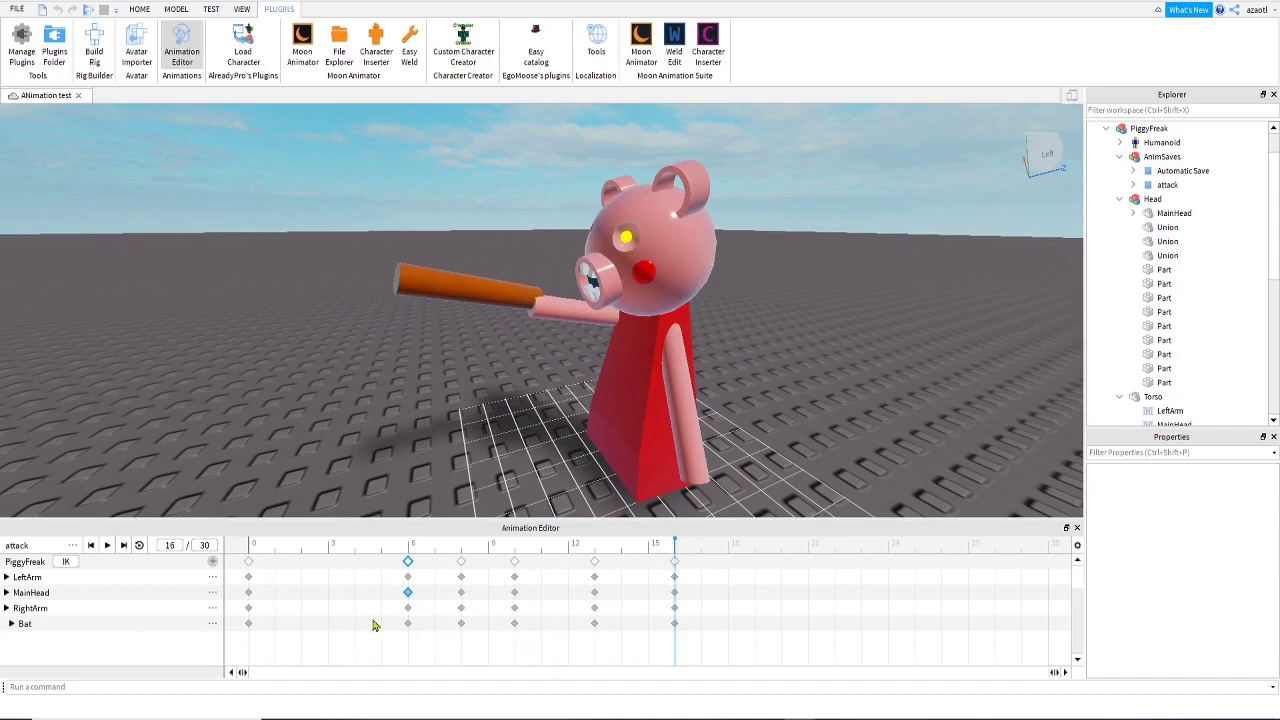
# - Rotate the raised RightArm further back at frame 8 and replay the attack from frame 0
pyautogui.click(411, 555)
pyautogui.press('a')
pyautogui.moveTo(410, 445); pyautogui.dragTo(410, 446, button='right')
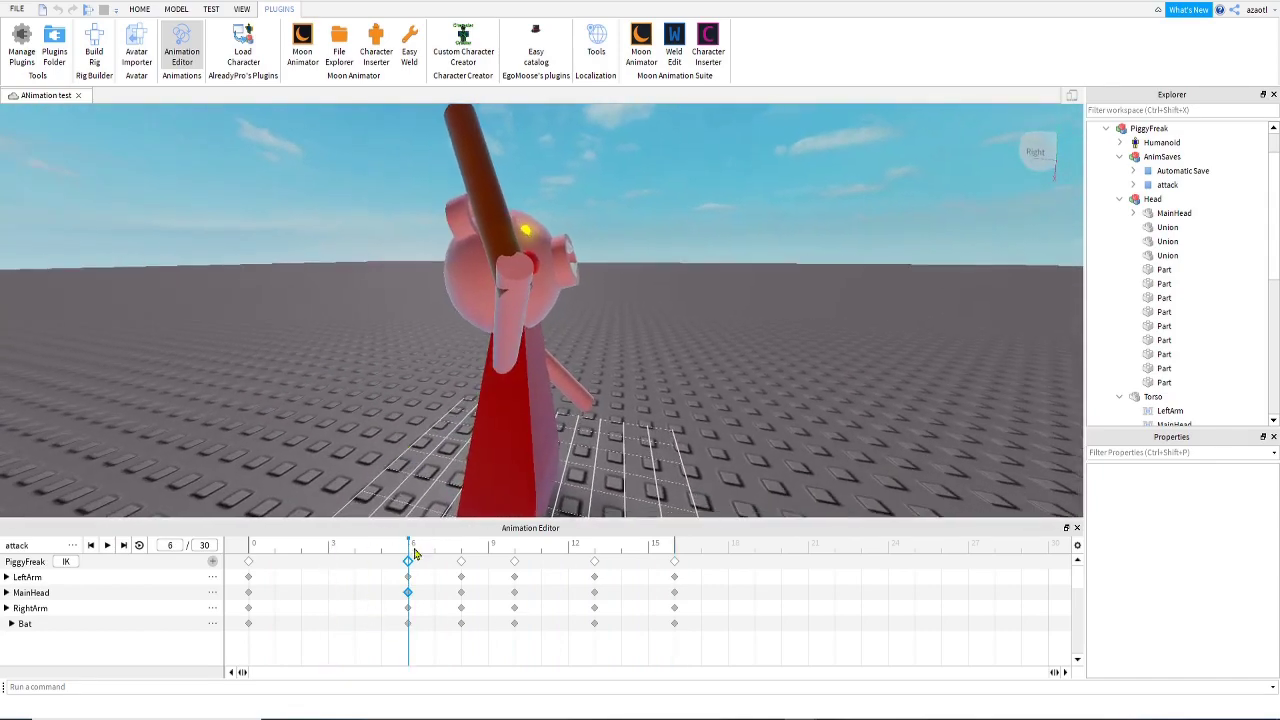
pyautogui.click(452, 556)
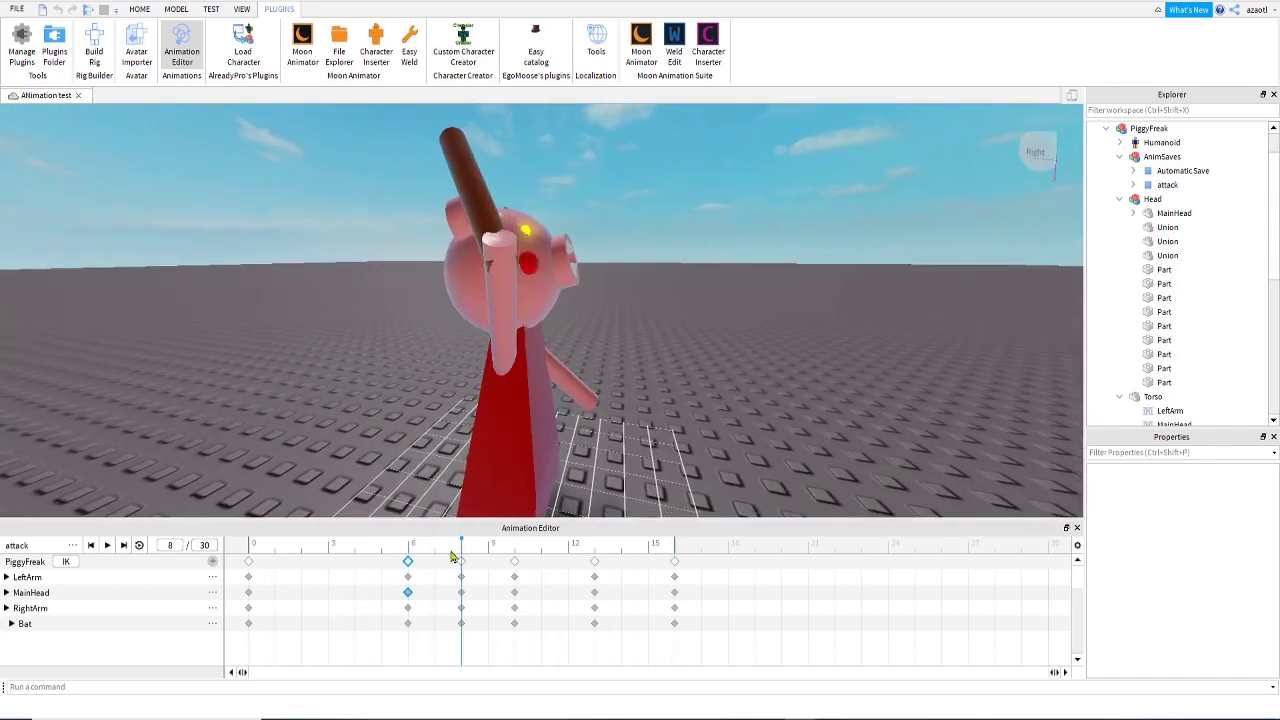
pyautogui.click(507, 336)
pyautogui.moveTo(305, 435); pyautogui.dragTo(348, 498)
pyautogui.moveTo(460, 551); pyautogui.dragTo(251, 554)
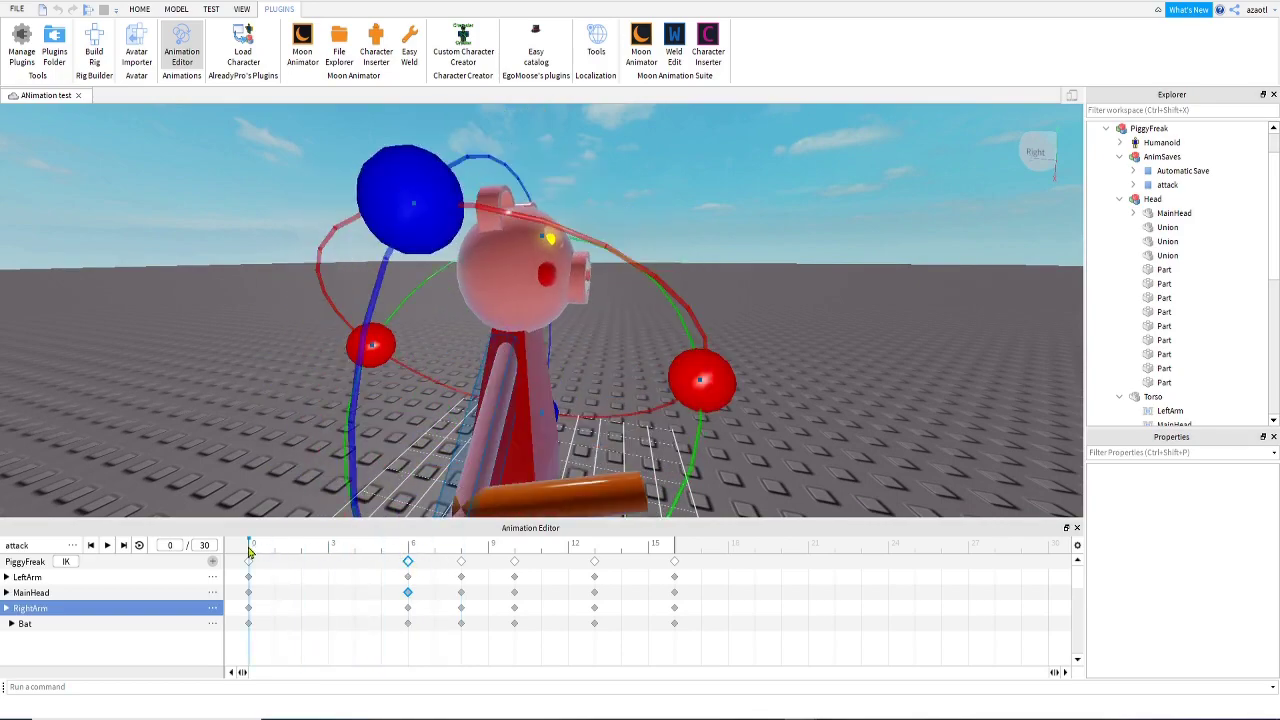
pyautogui.press('space')
pyautogui.moveTo(476, 436); pyautogui.dragTo(610, 426, button='right')
pyautogui.press('space')
pyautogui.press('space')
pyautogui.press('space')
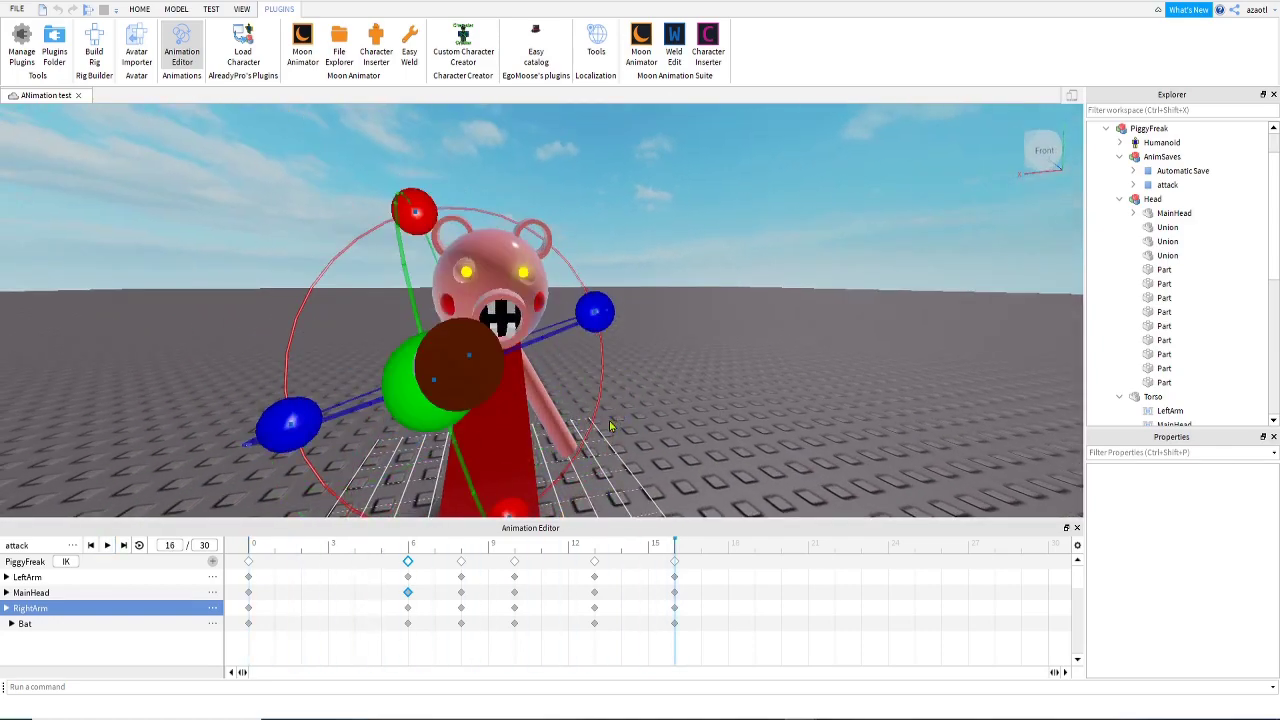
# - Create a new blank animation for the PiggyFreak rig
pyautogui.click(72, 545)
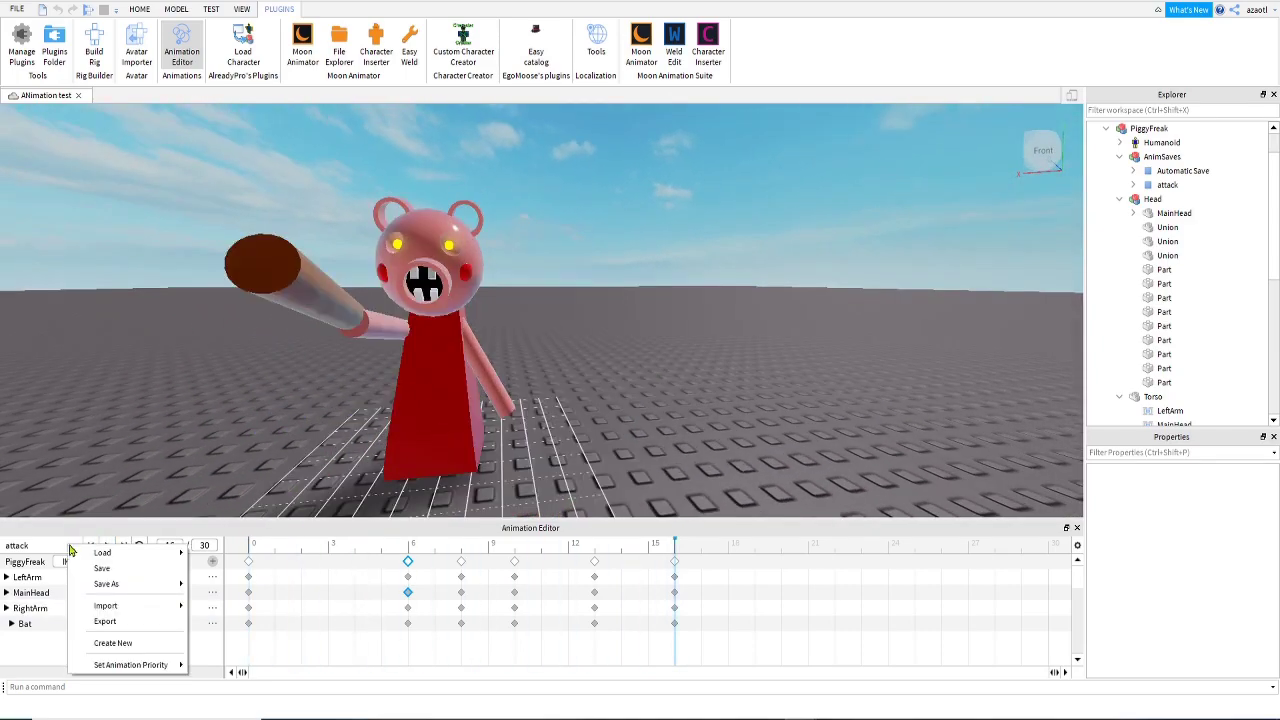
pyautogui.click(145, 646)
pyautogui.click(578, 635)
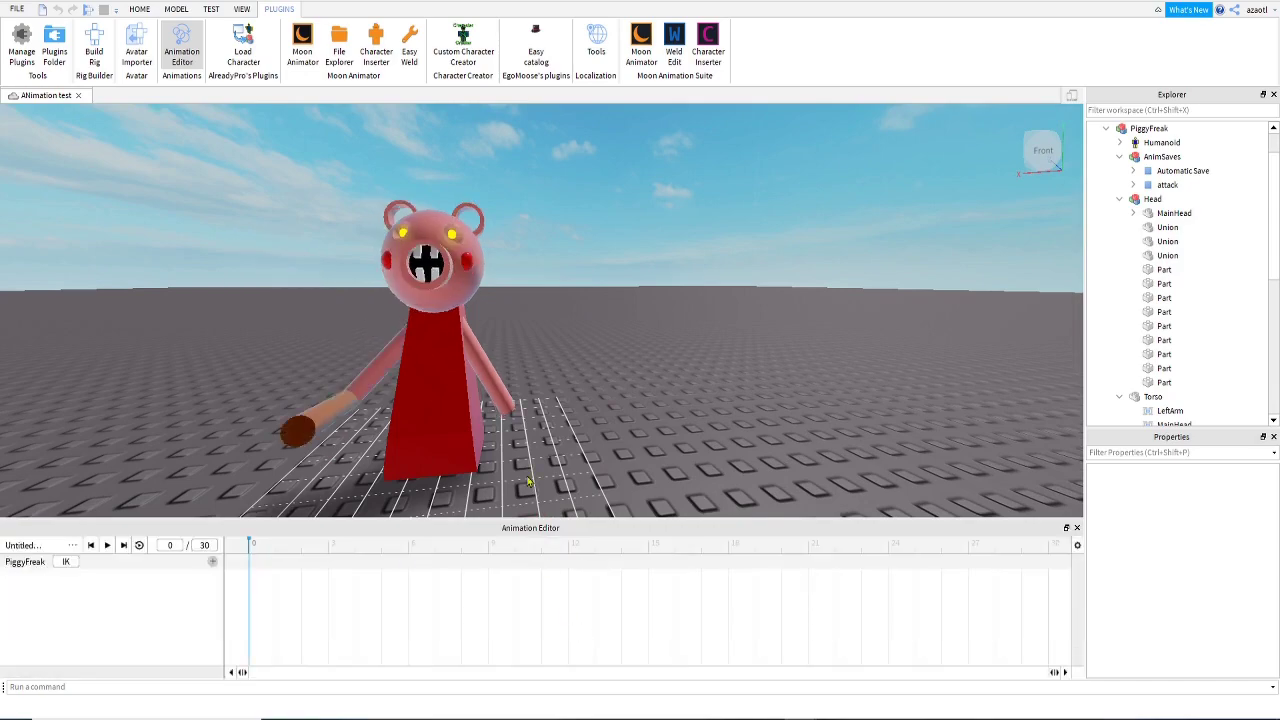
# - Rotate the RightArm backward from the shoulder at frame 0 of the new animation
pyautogui.press('d')
pyautogui.moveTo(596, 464); pyautogui.dragTo(598, 368, button='right')
pyautogui.click(598, 368)
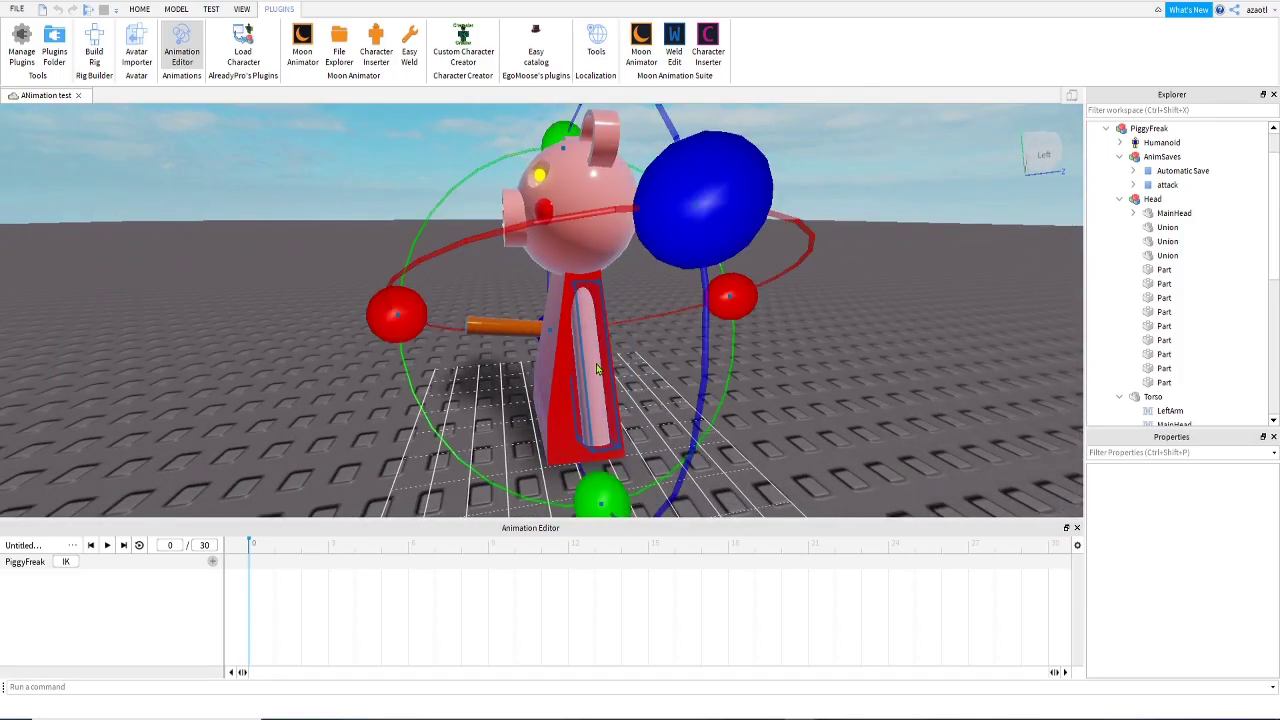
pyautogui.moveTo(572, 427); pyautogui.dragTo(572, 427, button='right')
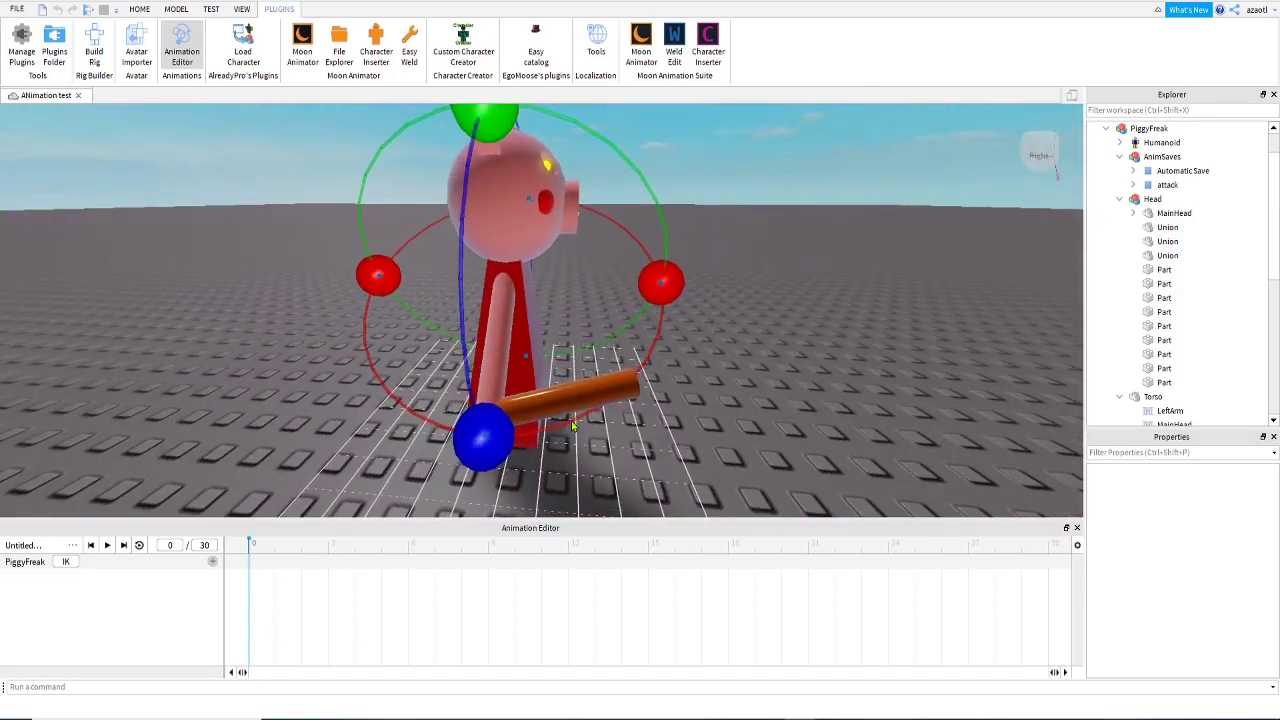
pyautogui.click(505, 311)
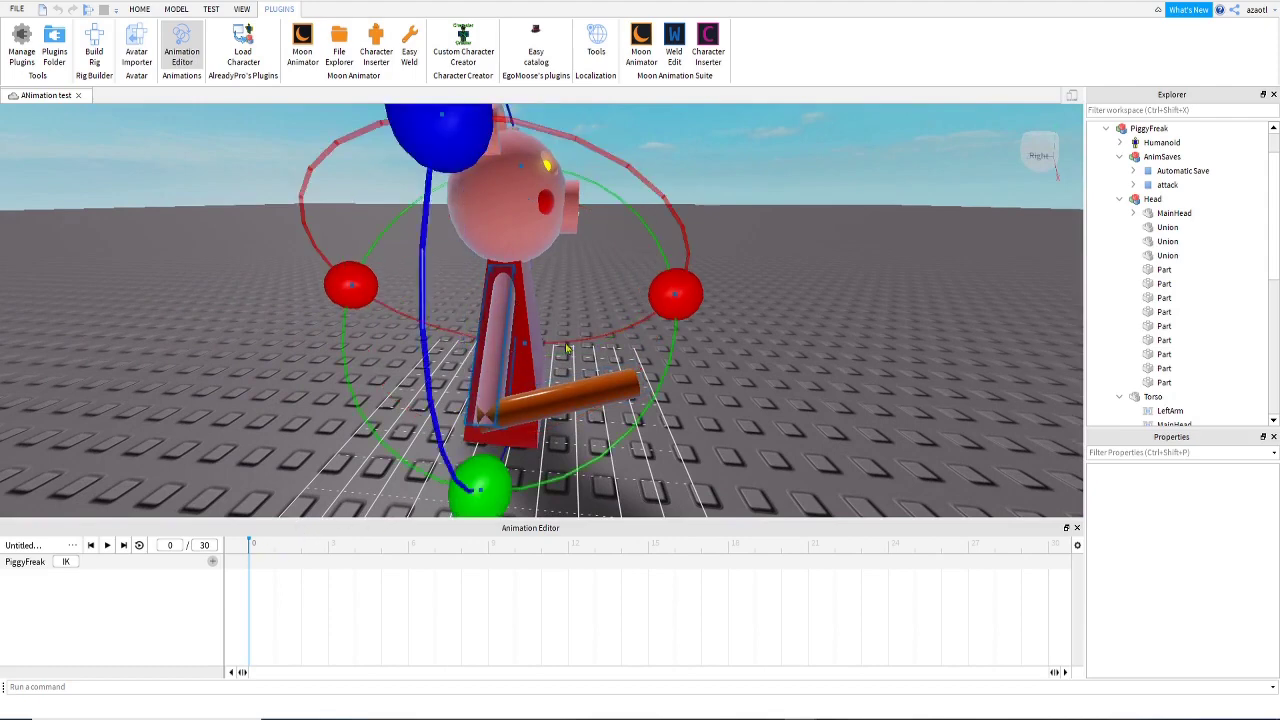
pyautogui.moveTo(480, 487); pyautogui.dragTo(402, 457)
# - Rotate the LeftArm forward from the shoulder at frame 0
pyautogui.moveTo(591, 414); pyautogui.dragTo(591, 414, button='right')
pyautogui.click(535, 360)
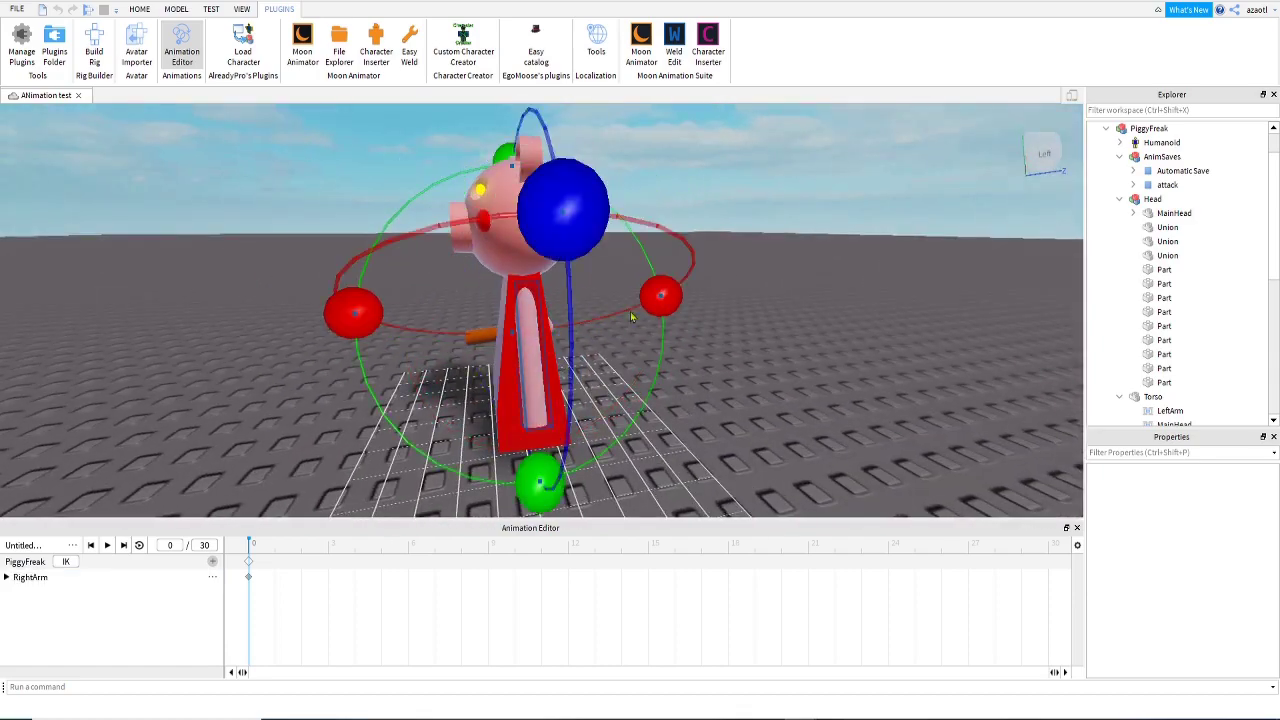
pyautogui.moveTo(537, 478); pyautogui.dragTo(465, 480)
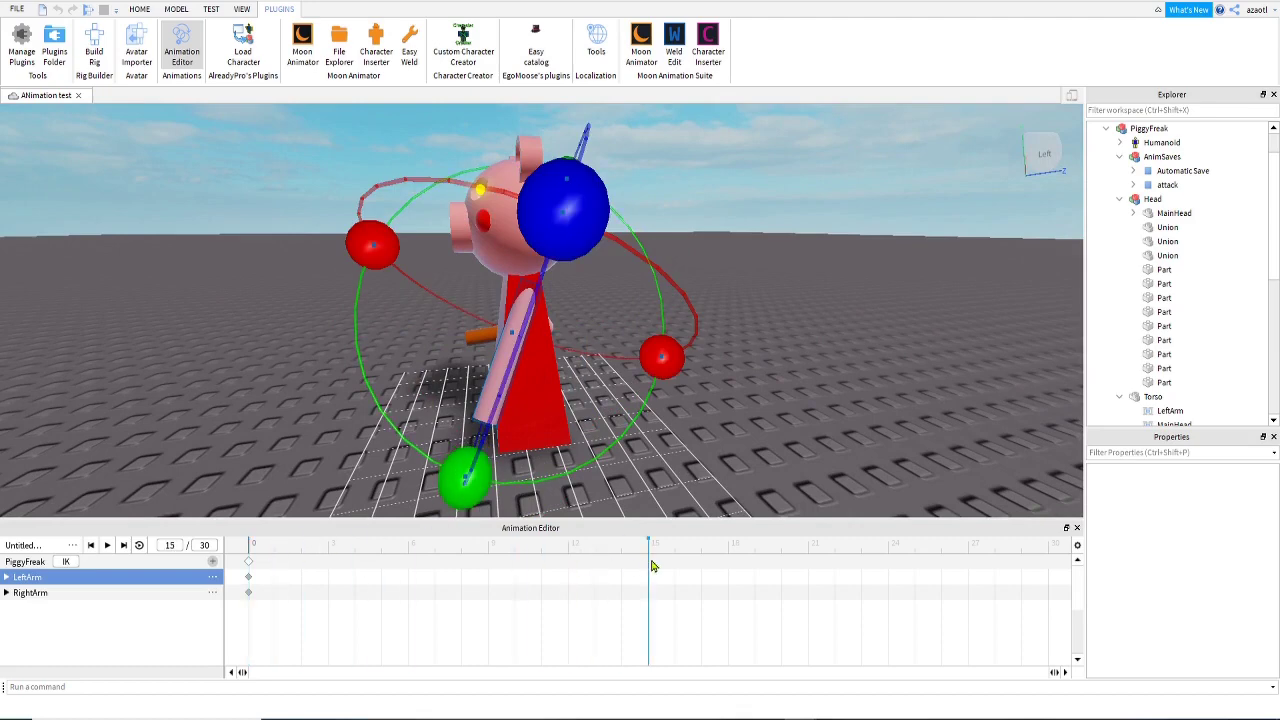
# - Rotate the LeftArm backward and the RightArm forward at frame 15
pyautogui.scroll(-5, 577, 495)
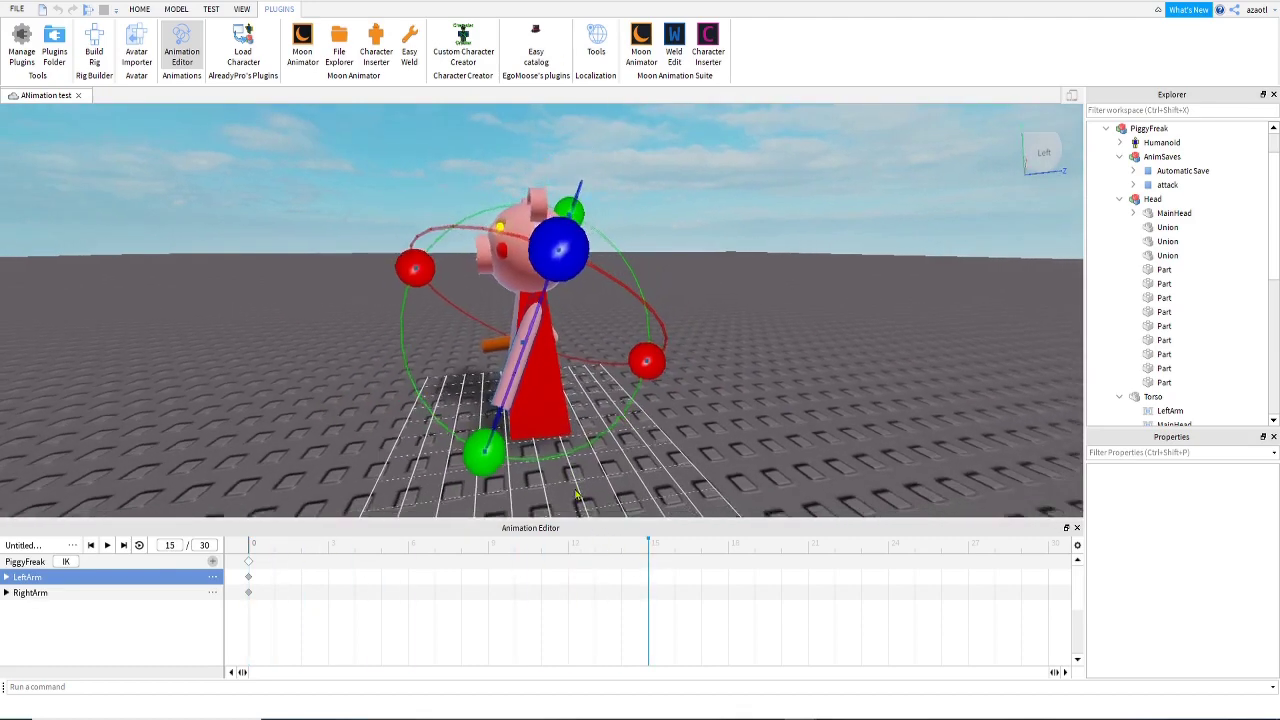
pyautogui.moveTo(489, 457); pyautogui.dragTo(565, 450)
pyautogui.moveTo(565, 450); pyautogui.dragTo(517, 382, button='right')
pyautogui.click(540, 390)
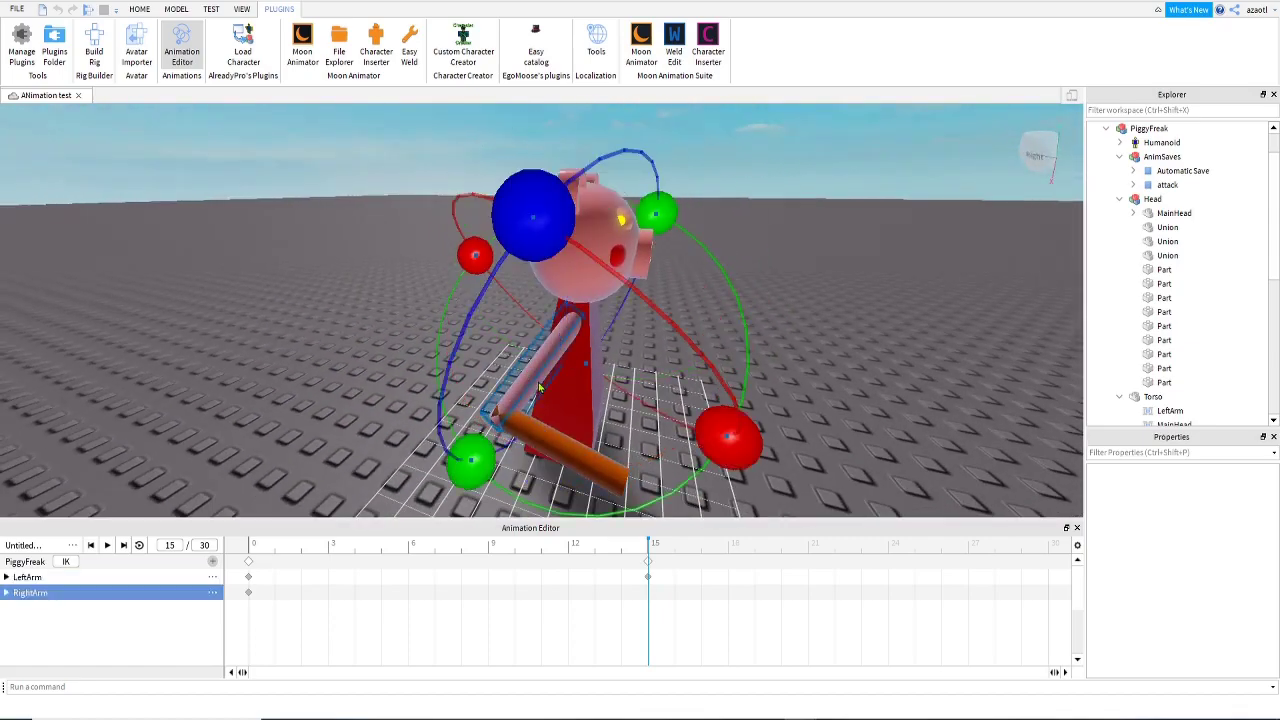
pyautogui.moveTo(471, 458); pyautogui.dragTo(525, 508)
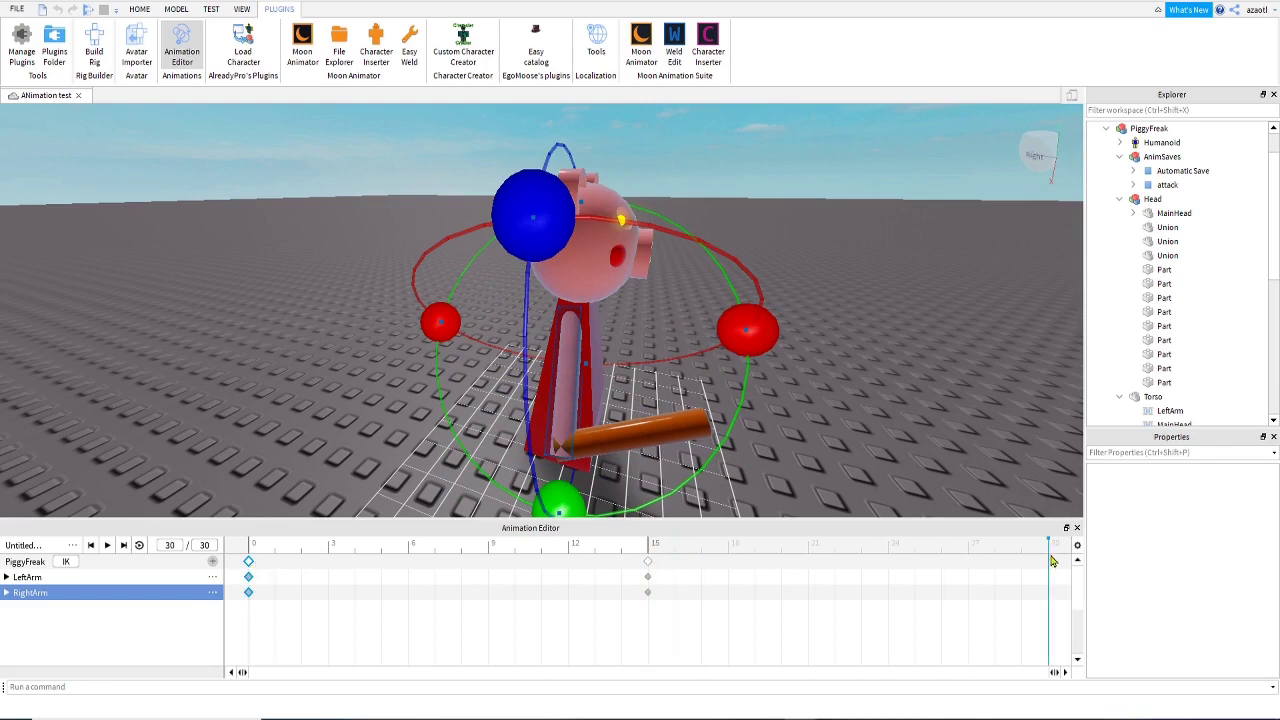
# - Duplicate the LeftArm and RightArm keyframes from frame 0 at frame 30 and turn on looping
pyautogui.click(1050, 562)
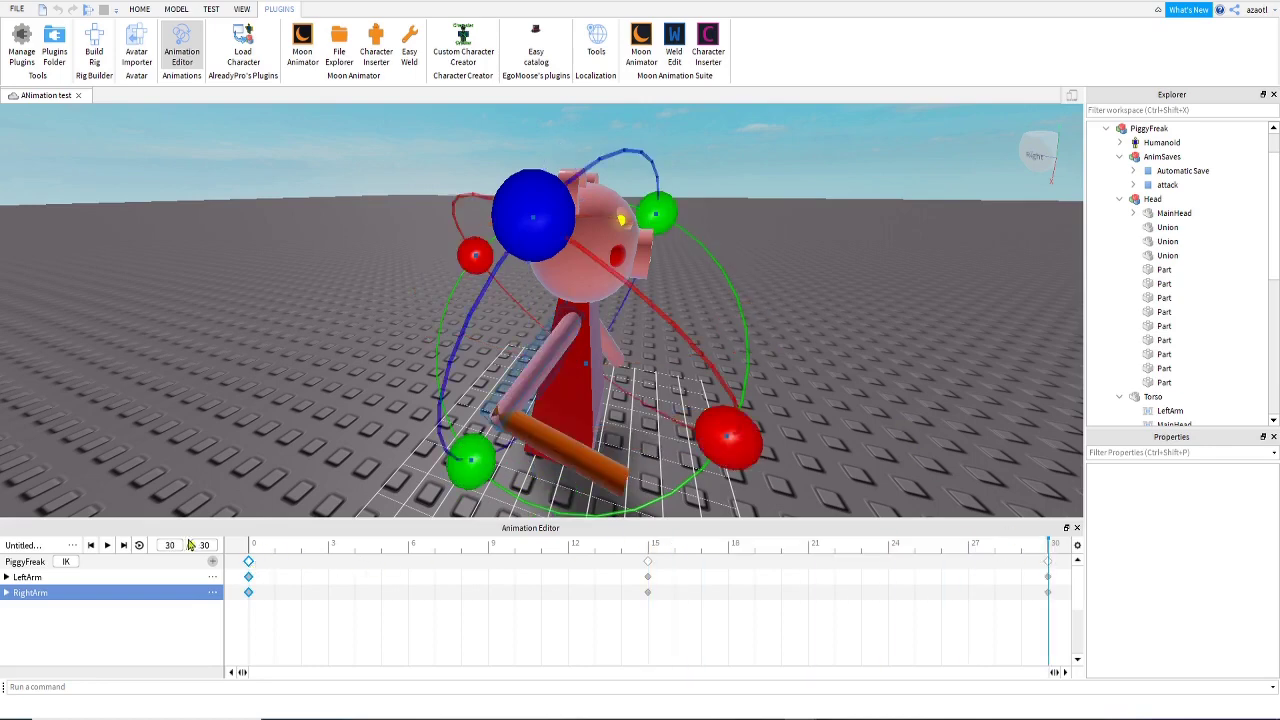
pyautogui.click(139, 545)
# - Play the looped arm swing and examine the motion of the arms and bat from several angles
pyautogui.press('space')
pyautogui.press('d')
pyautogui.moveTo(285, 424); pyautogui.dragTo(288, 425, button='right')
pyautogui.press('s')
pyautogui.press('w')
pyautogui.press('s')
pyautogui.press('d')
pyautogui.press('a')
pyautogui.press('a')
pyautogui.press('space')
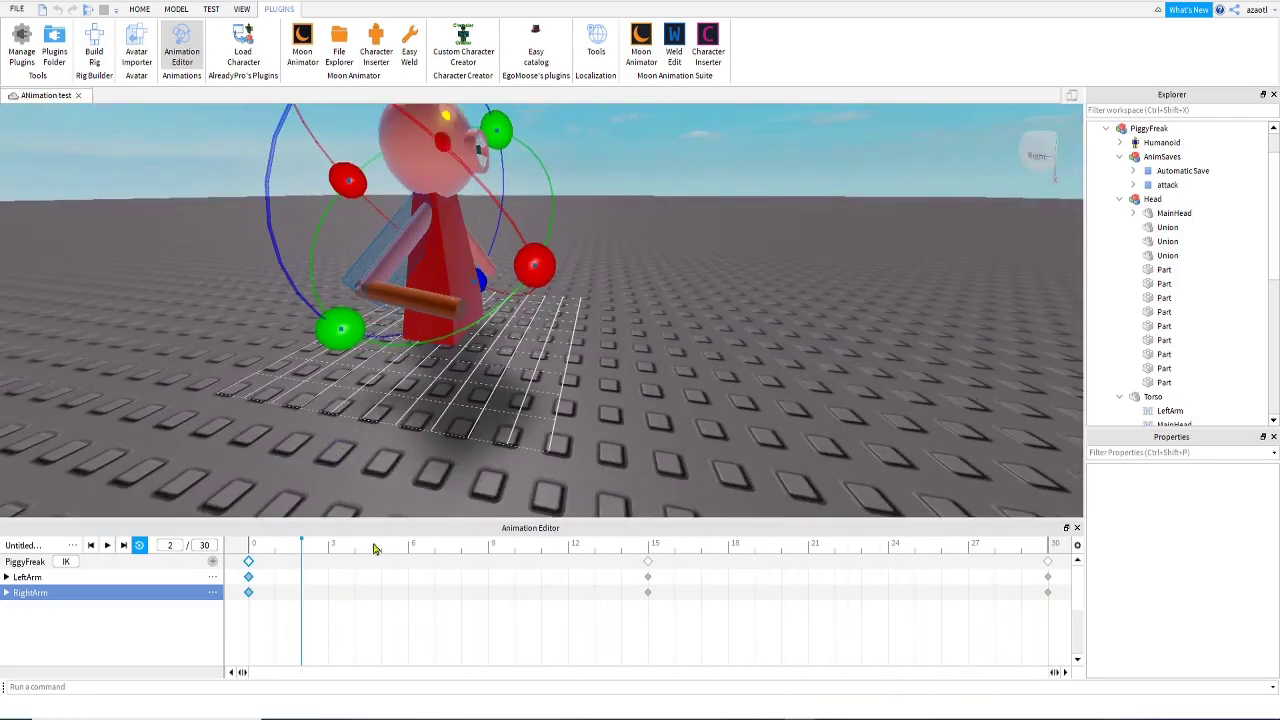
# - Rotate the Bat slightly downward at frame 0
pyautogui.click(246, 548)
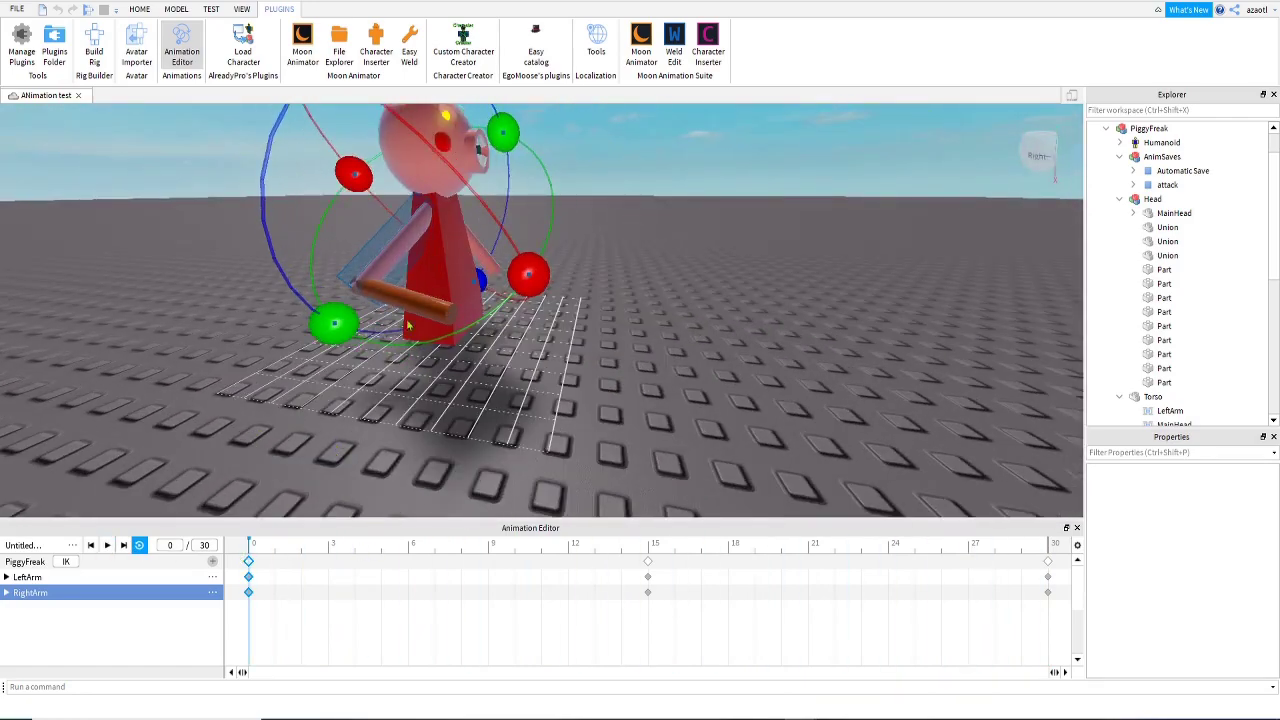
pyautogui.click(446, 312)
pyautogui.press('r')
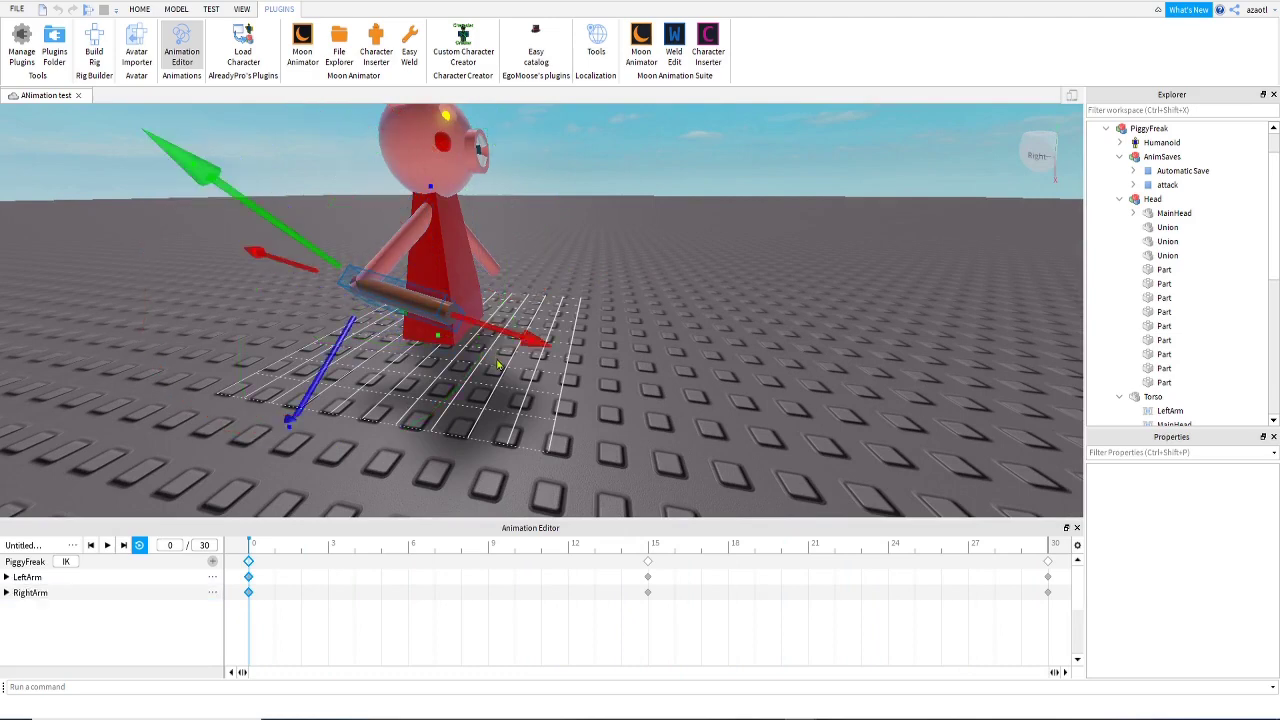
pyautogui.press('r')
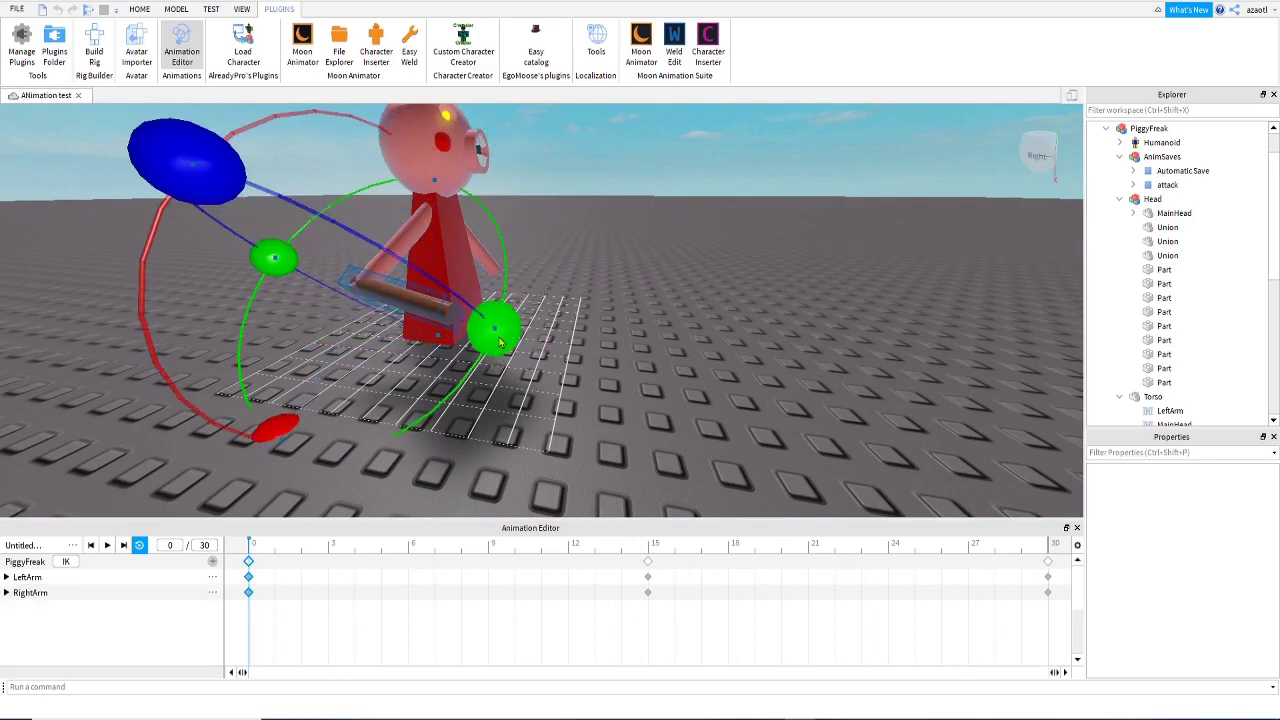
pyautogui.moveTo(500, 342); pyautogui.dragTo(470, 372)
# - Rotate the Bat upward at frame 15 and duplicate its frame 0 keyframe at frame 30
pyautogui.moveTo(277, 553); pyautogui.dragTo(651, 548)
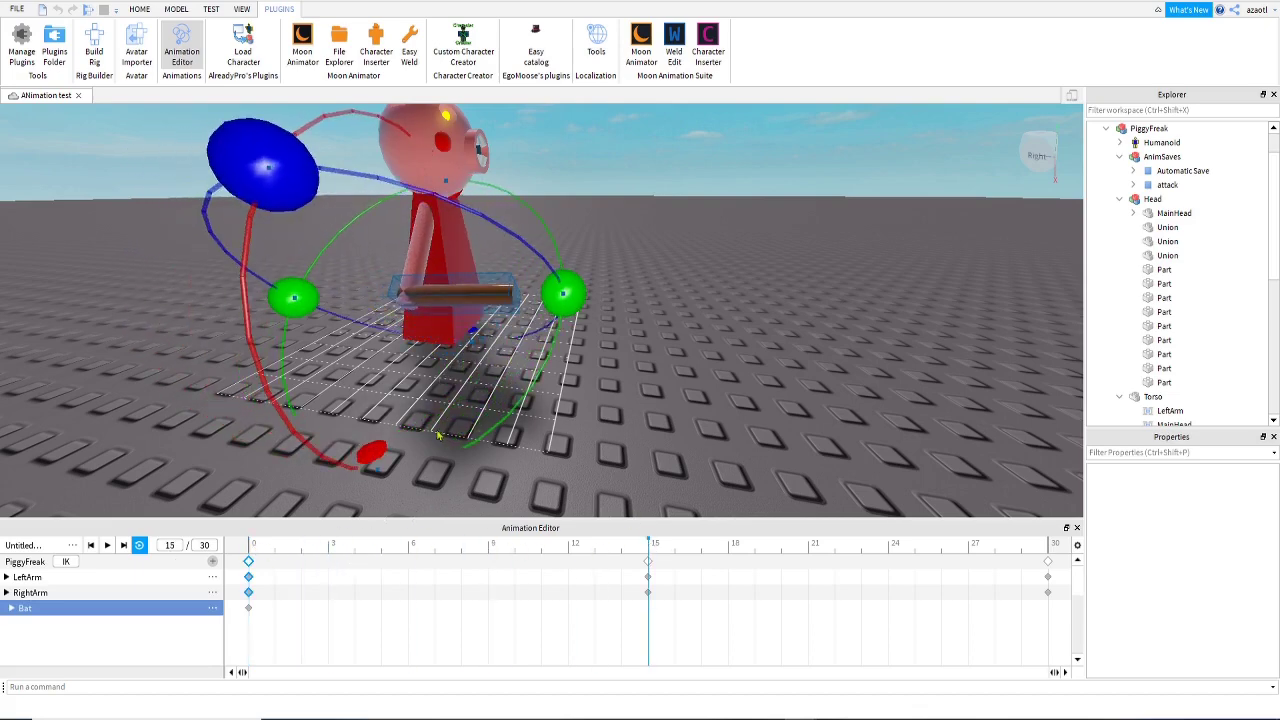
pyautogui.moveTo(565, 292); pyautogui.dragTo(588, 284)
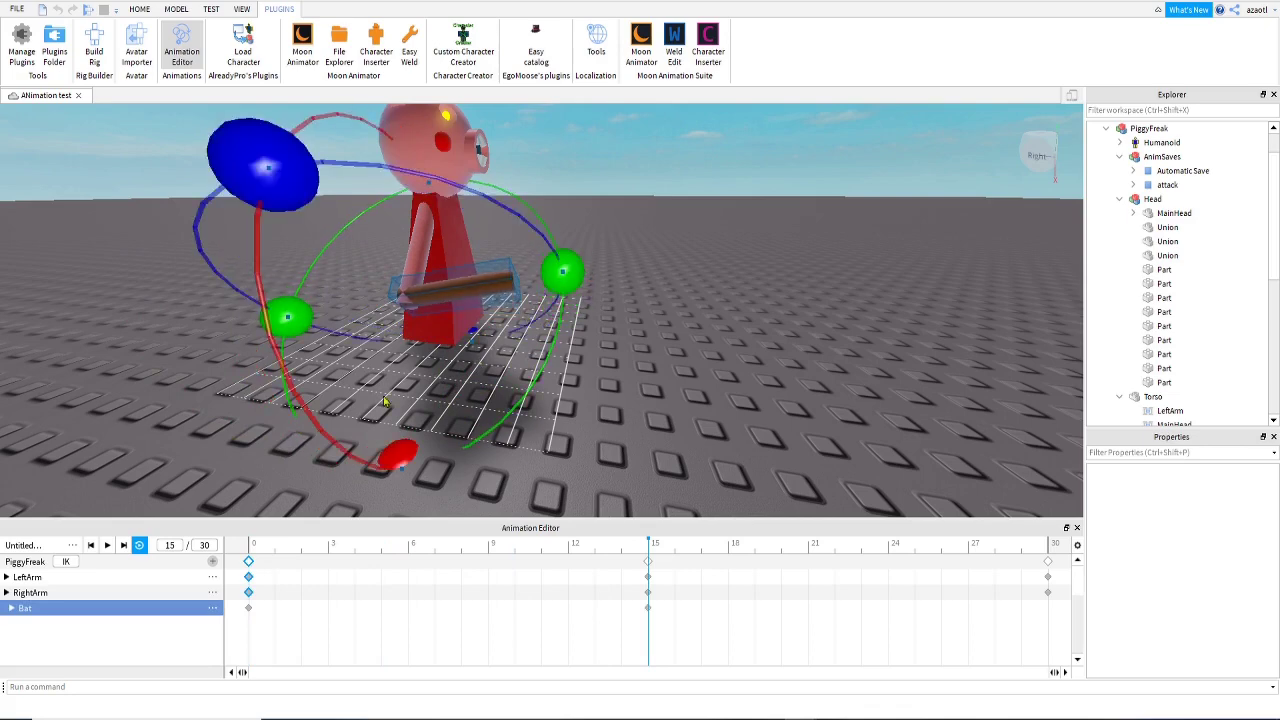
pyautogui.moveTo(256, 180); pyautogui.dragTo(300, 202)
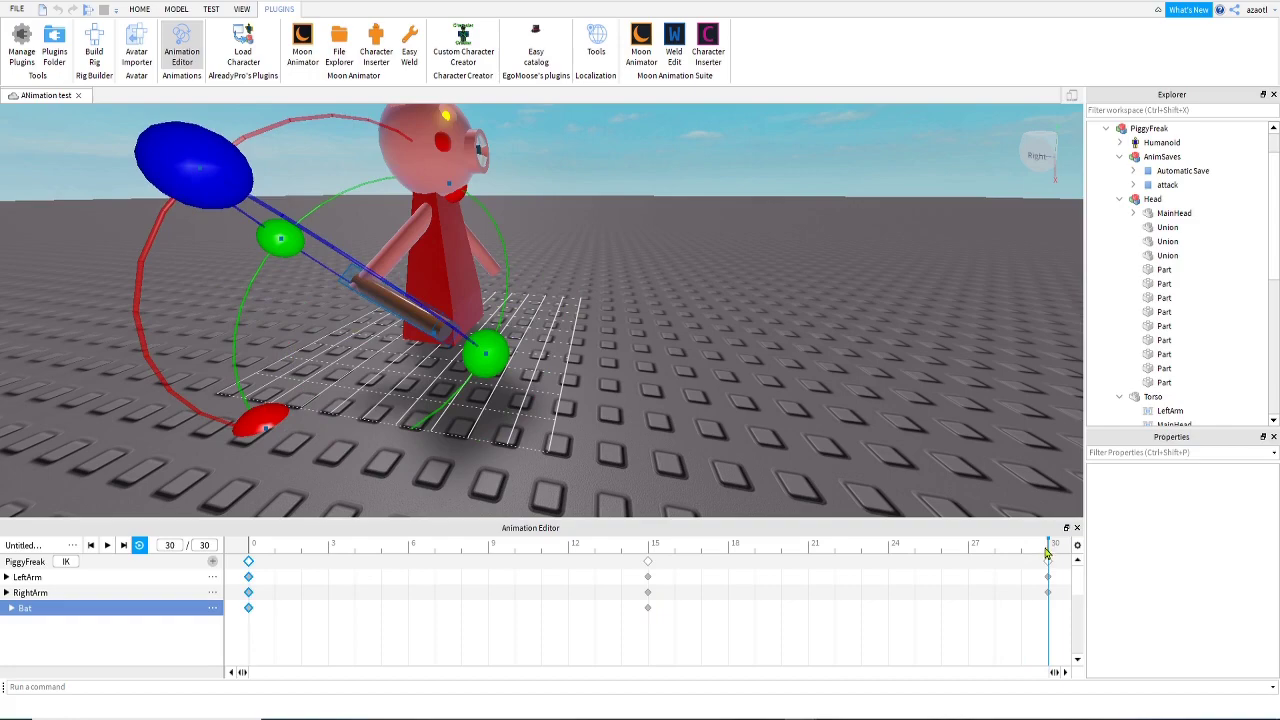
pyautogui.hotkey('ctrl', 'v')
# - Play the looped animation and examine the bat's motion from the front and both sides of the rig
pyautogui.press('space')
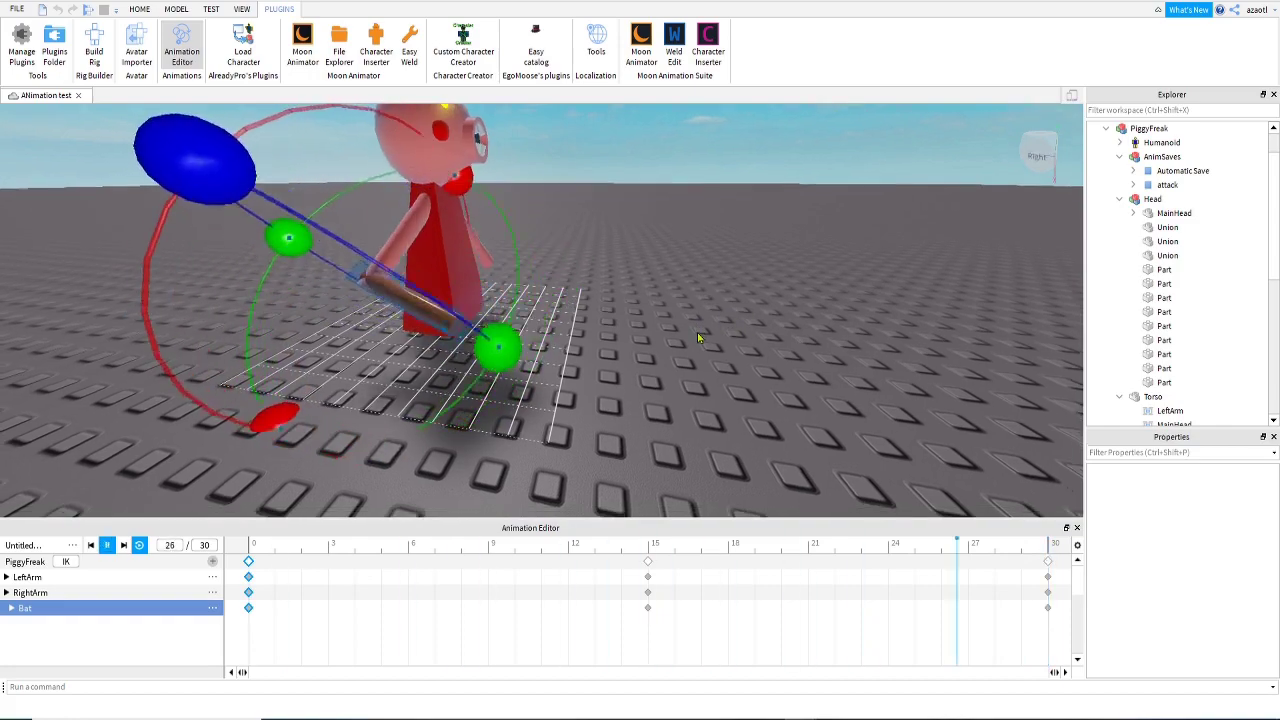
pyautogui.press('d')
pyautogui.moveTo(698, 338); pyautogui.dragTo(699, 338, button='right')
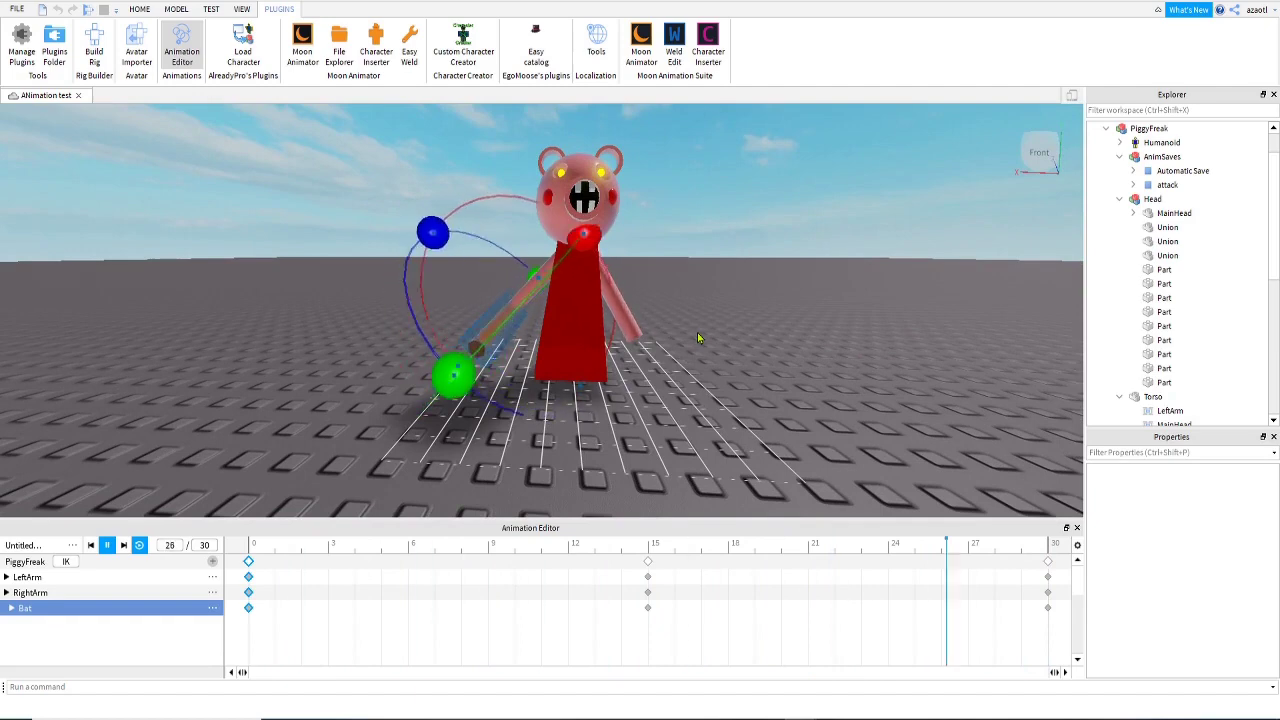
pyautogui.press('space')
pyautogui.click(650, 547)
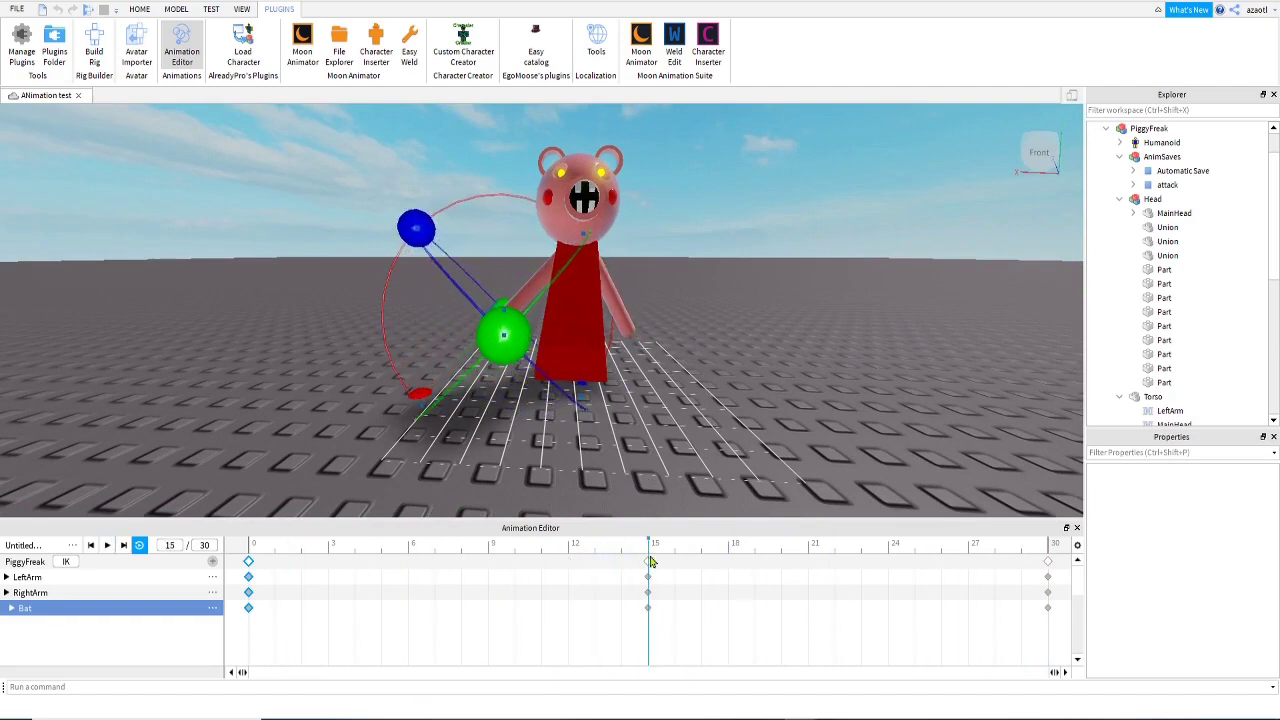
pyautogui.moveTo(547, 445); pyautogui.dragTo(546, 444, button='right')
pyautogui.press('a')
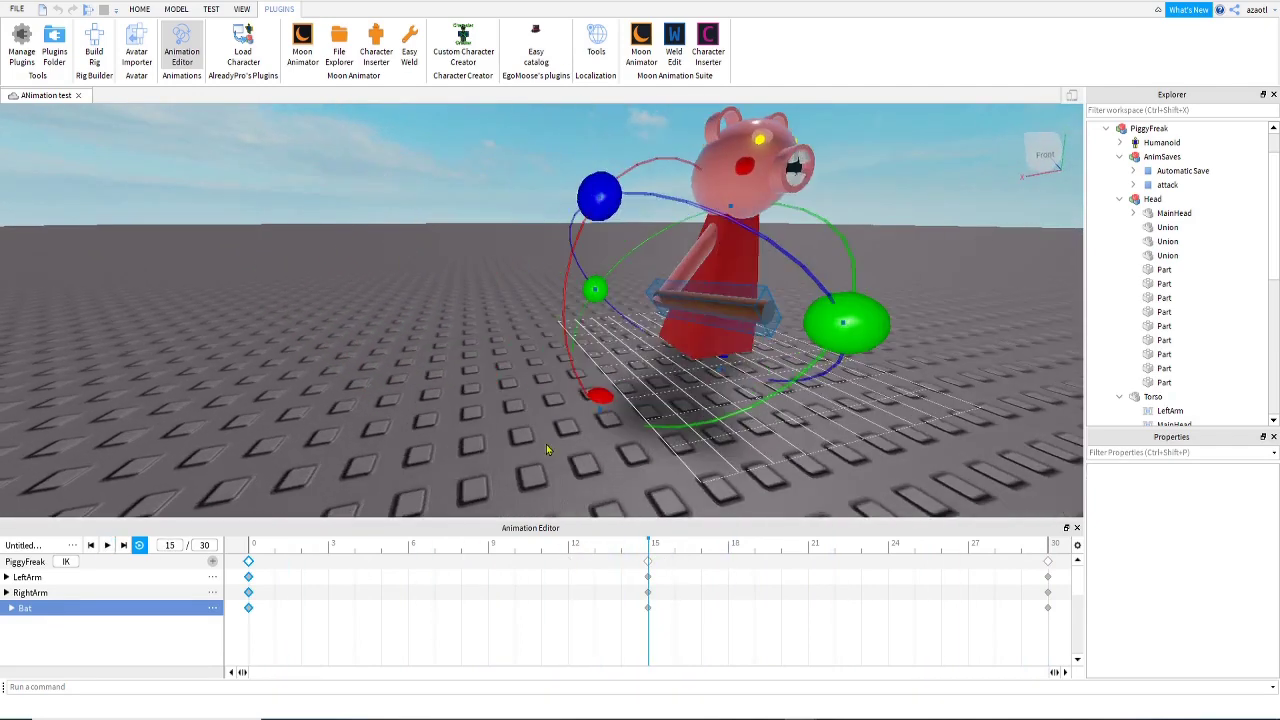
pyautogui.press('space')
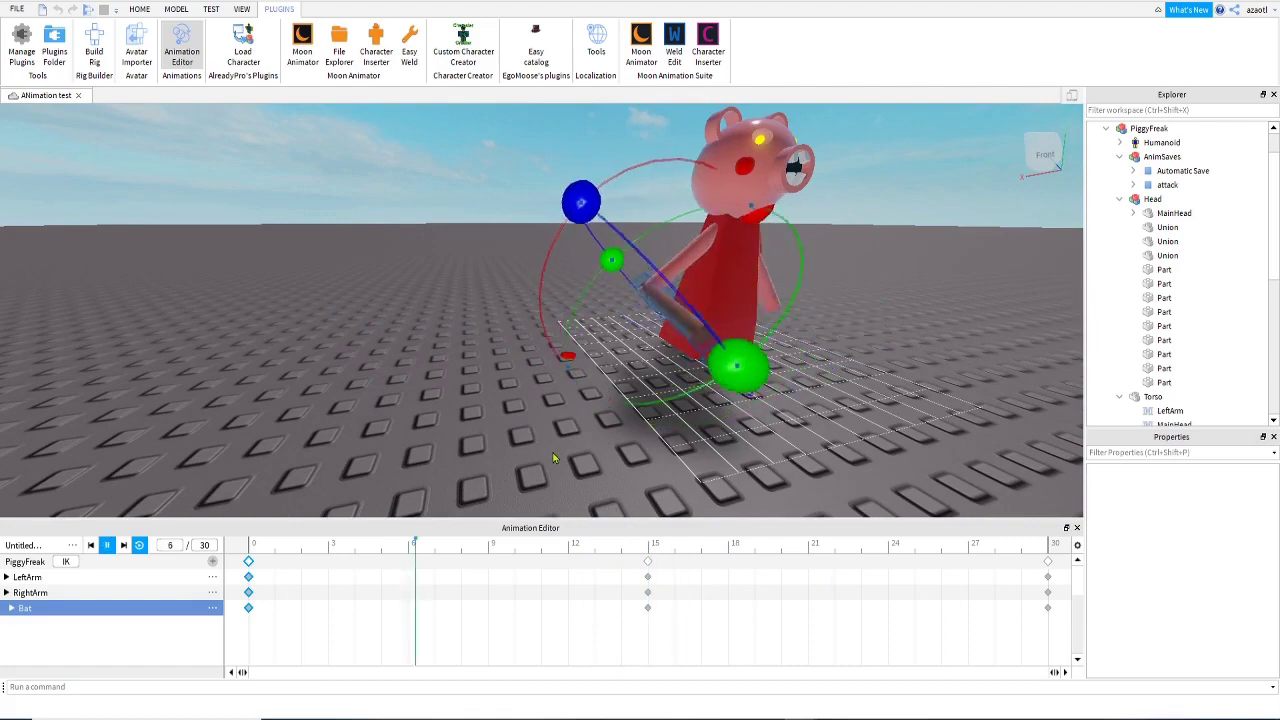
pyautogui.press('d')
pyautogui.moveTo(554, 453); pyautogui.dragTo(554, 453, button='right')
pyautogui.press('space')
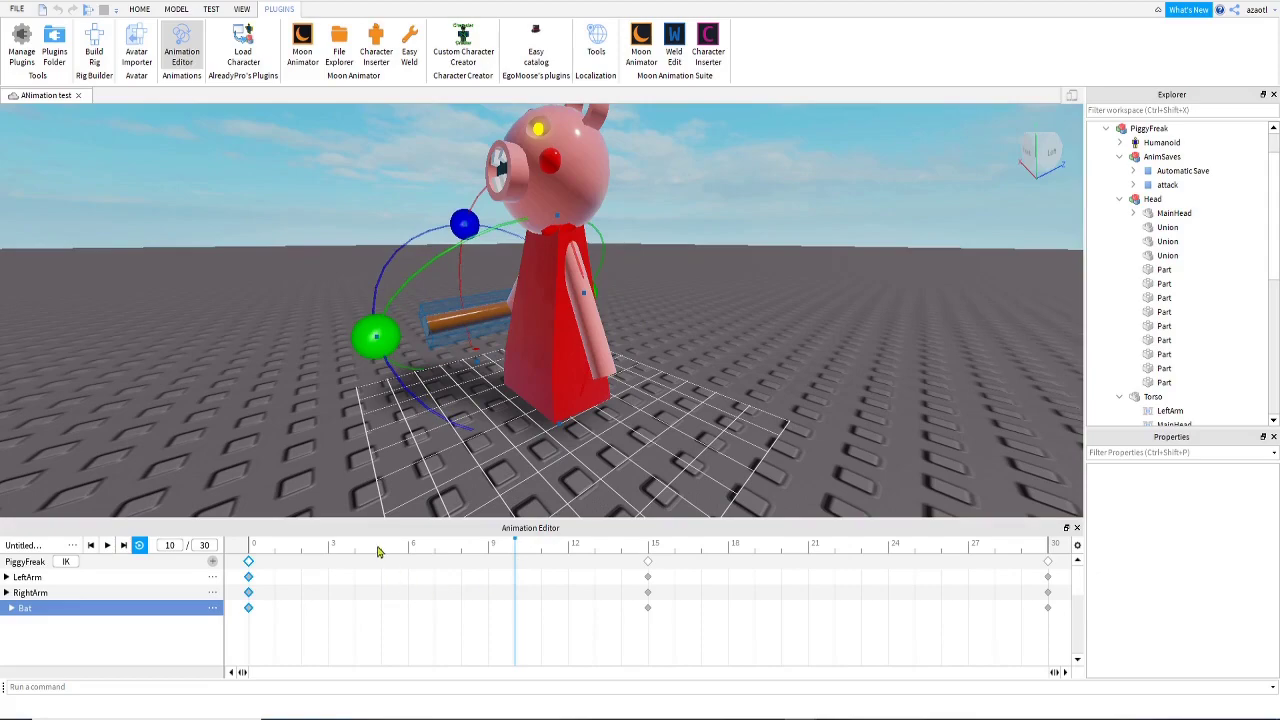
# - Tilt the MainHead downward and slightly sideways at frame 0
pyautogui.click(257, 558)
pyautogui.moveTo(402, 425); pyautogui.dragTo(406, 432, button='right')
pyautogui.moveTo(491, 407); pyautogui.dragTo(491, 407, button='right')
pyautogui.click(488, 231)
pyautogui.moveTo(466, 333); pyautogui.dragTo(465, 333, button='right')
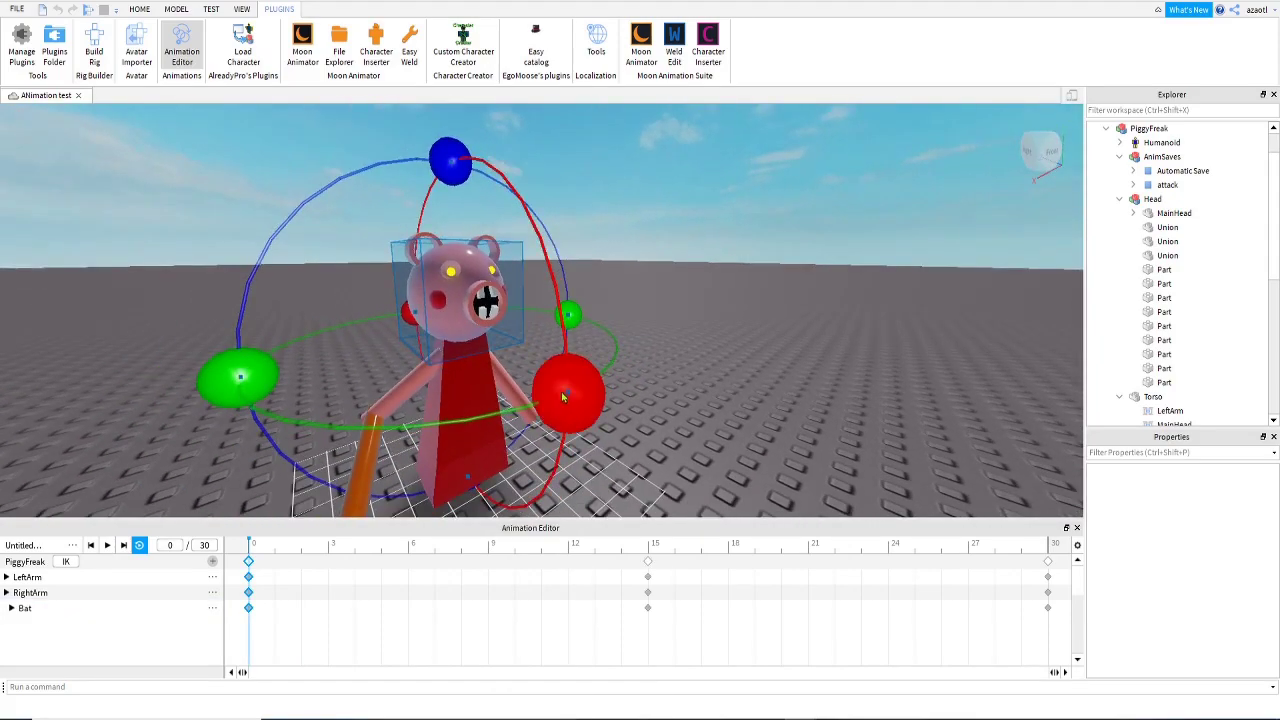
pyautogui.moveTo(568, 393); pyautogui.dragTo(566, 428)
pyautogui.moveTo(609, 413); pyautogui.dragTo(609, 413, button='right')
pyautogui.moveTo(505, 207); pyautogui.dragTo(496, 191)
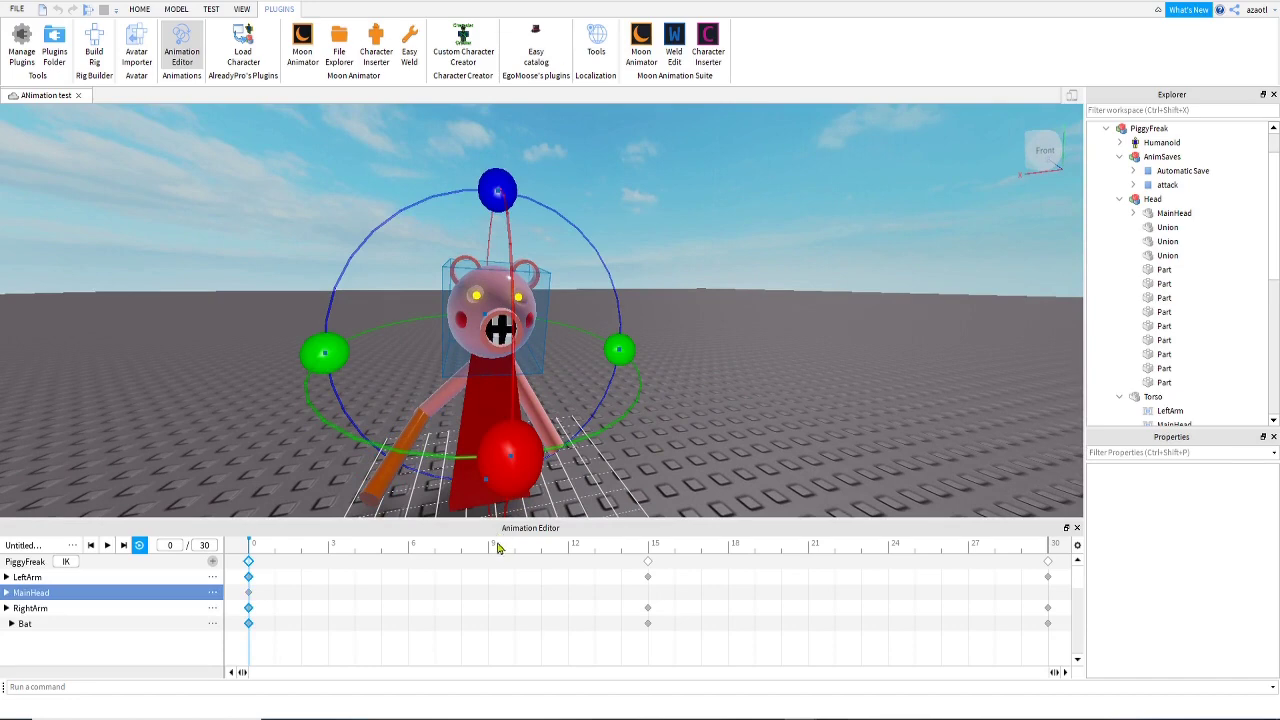
# - Tilt the MainHead sideways toward the bat arm at frame 15 and duplicate its frame 0 keyframe at frame 30
pyautogui.moveTo(498, 548); pyautogui.dragTo(649, 556)
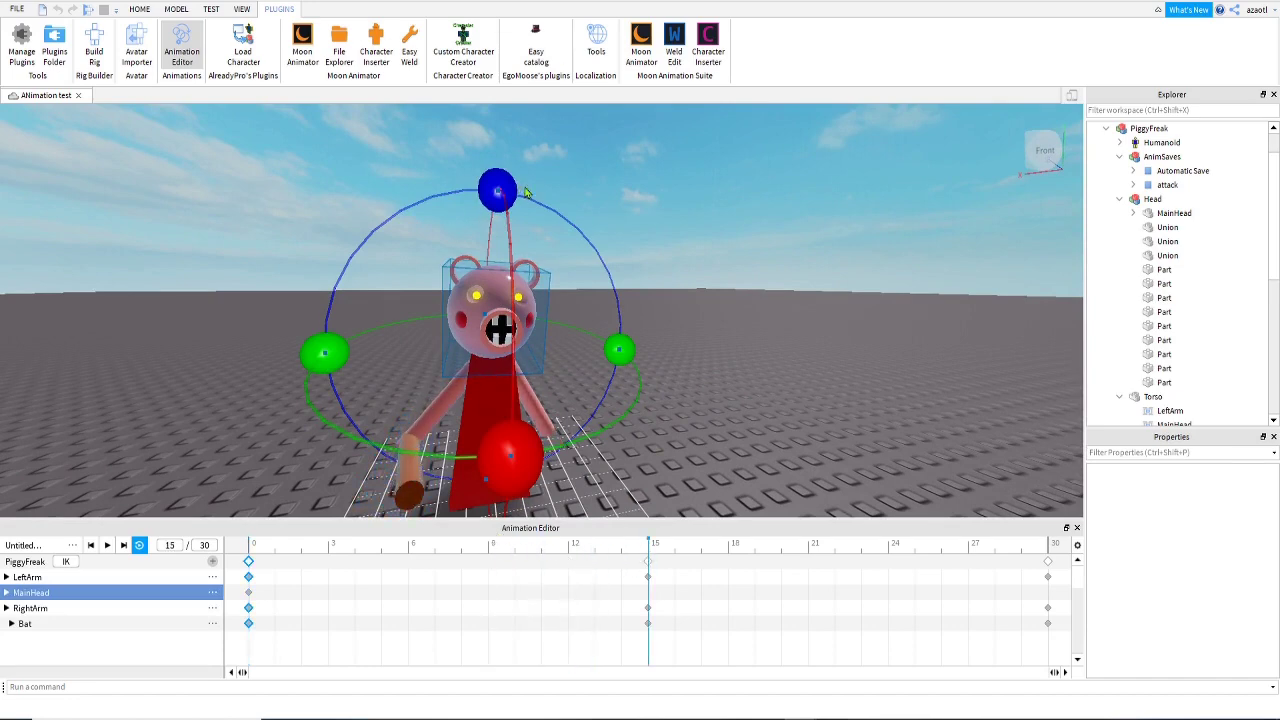
pyautogui.moveTo(498, 190); pyautogui.dragTo(485, 201)
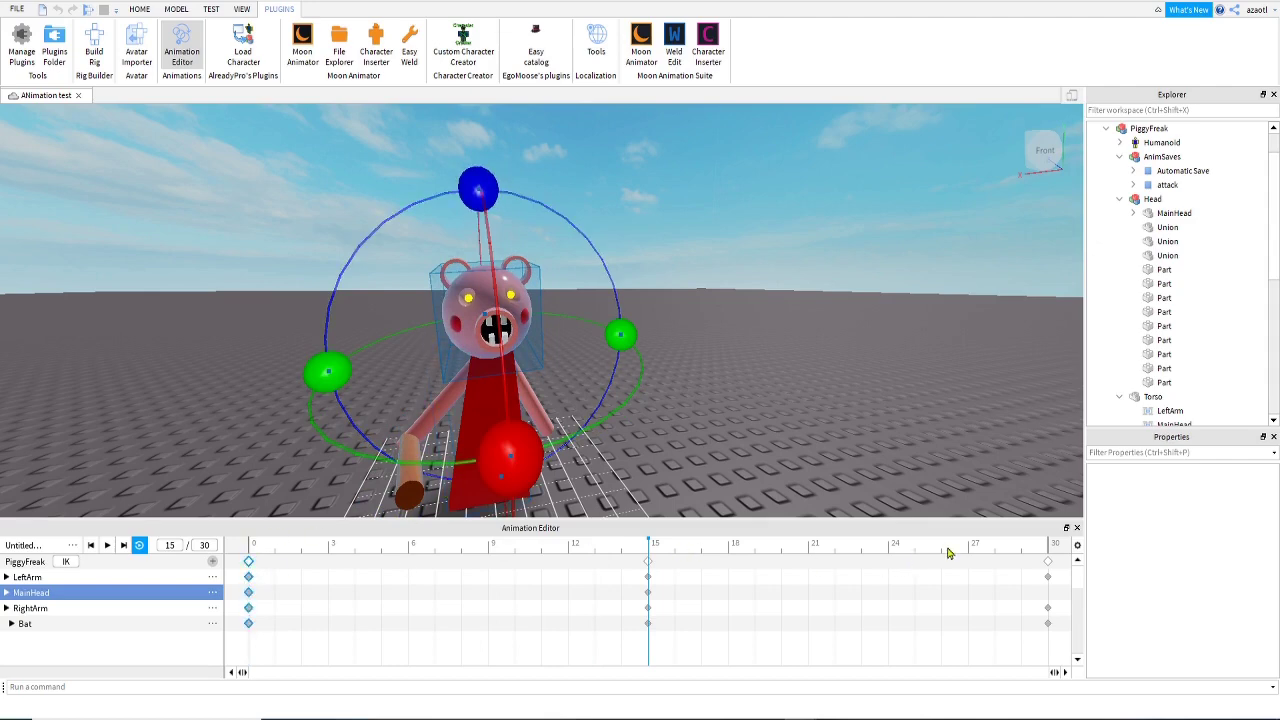
pyautogui.moveTo(1000, 553); pyautogui.dragTo(1037, 557)
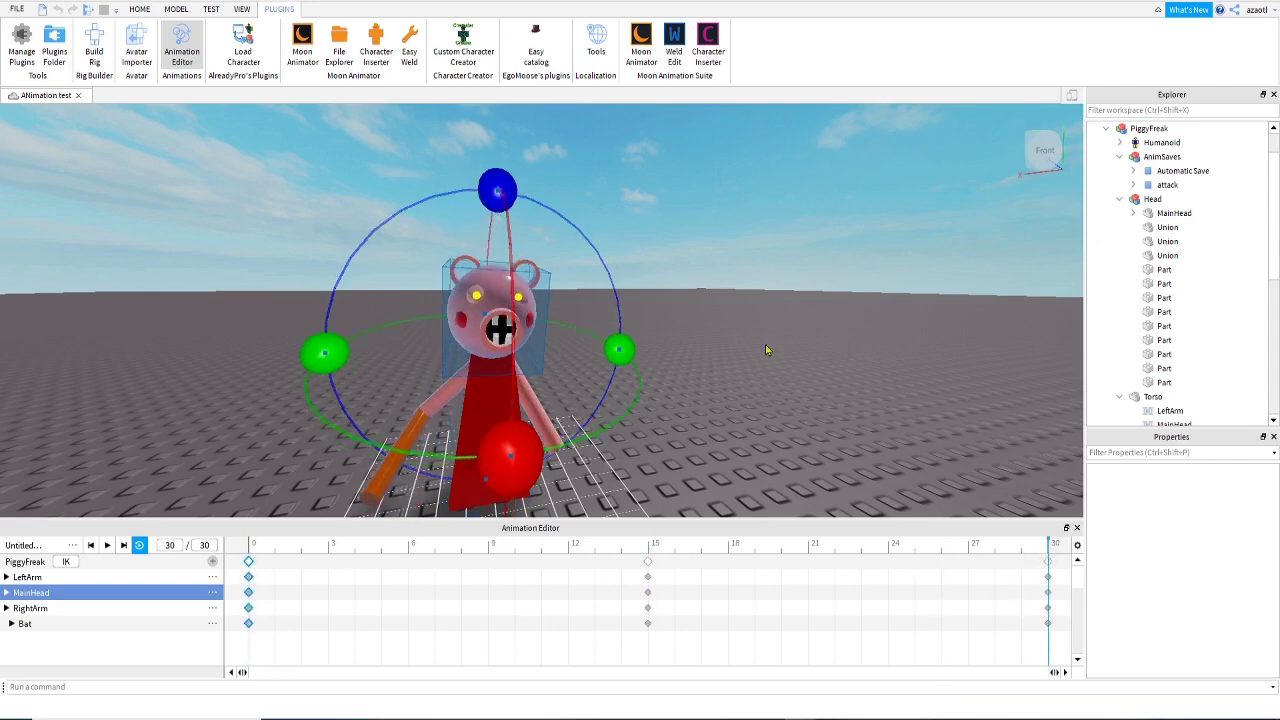
# - Play the looped animation and examine the combined head, arm and bat motion from different viewpoints
pyautogui.press('space')
pyautogui.moveTo(766, 346); pyautogui.dragTo(766, 350, button='right')
pyautogui.press('w')
pyautogui.press('d')
pyautogui.press('s')
pyautogui.press('q')
pyautogui.press('a')
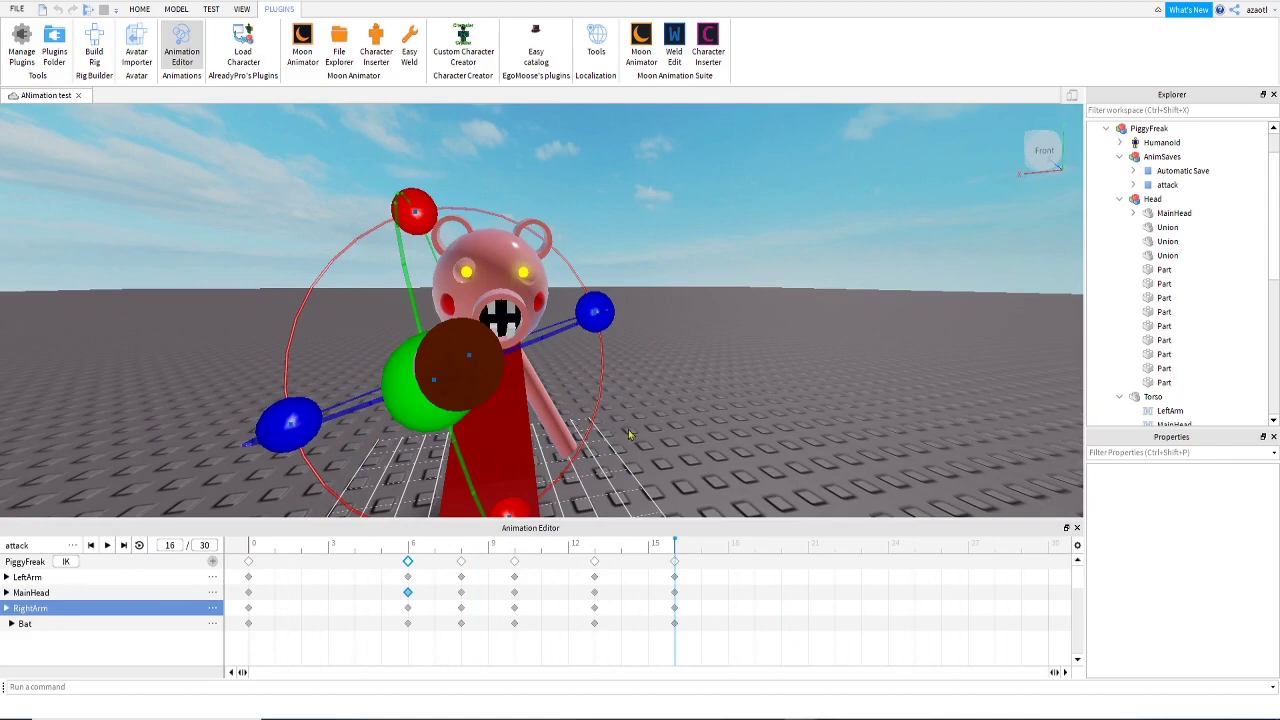
# - Set the attack animation's priority to Action
pyautogui.moveTo(629, 434); pyautogui.dragTo(629, 434, button='right')
pyautogui.click(703, 425)
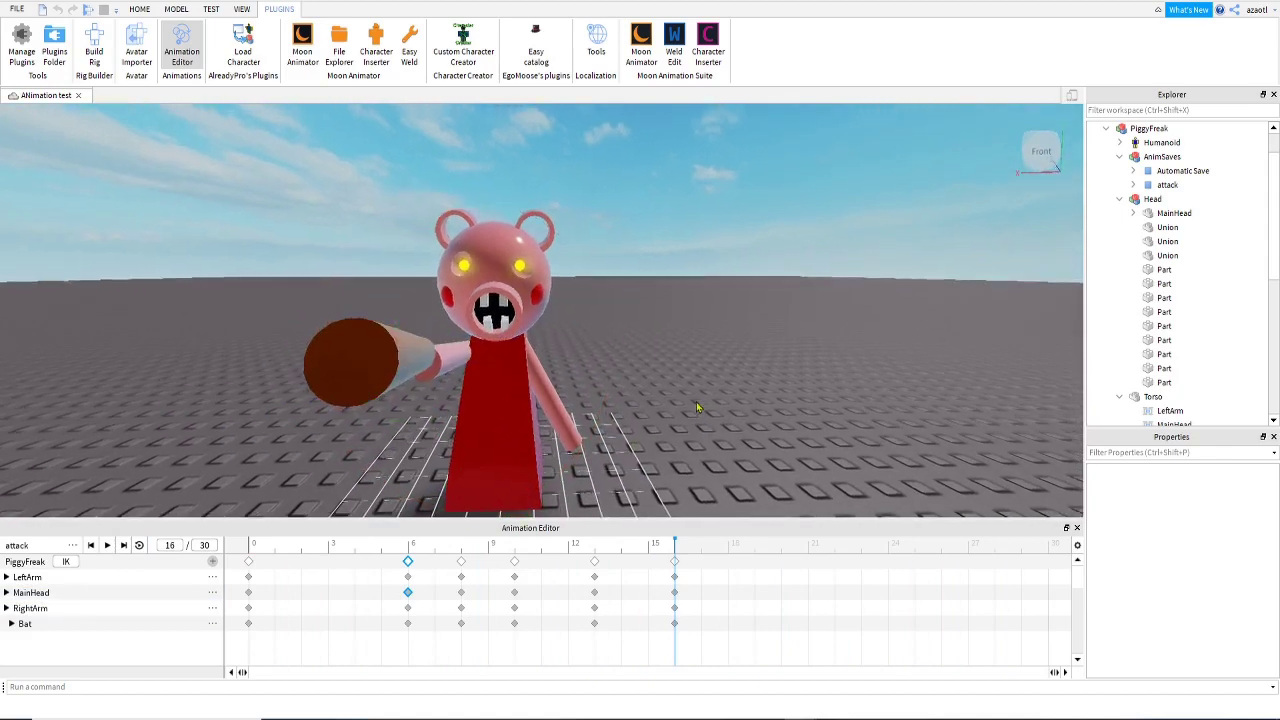
pyautogui.press('q')
pyautogui.moveTo(698, 407); pyautogui.dragTo(699, 407, button='right')
pyautogui.press('w')
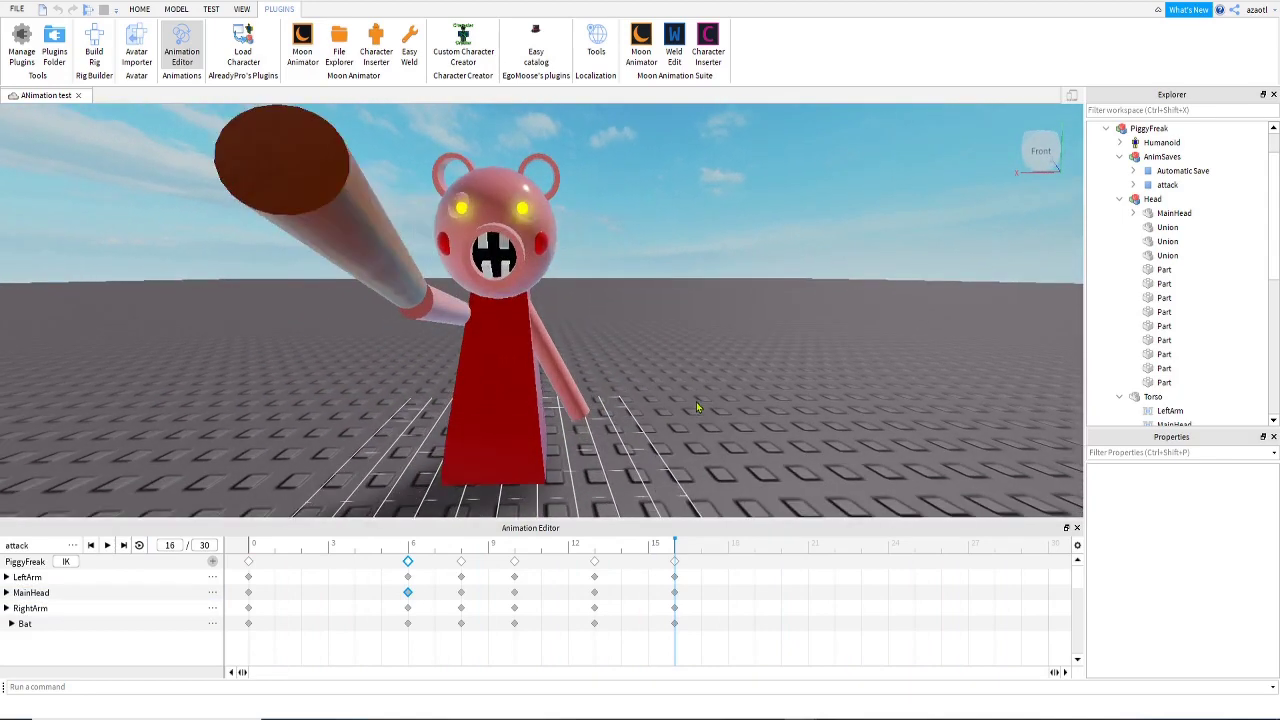
pyautogui.click(71, 548)
pyautogui.moveTo(150, 665)
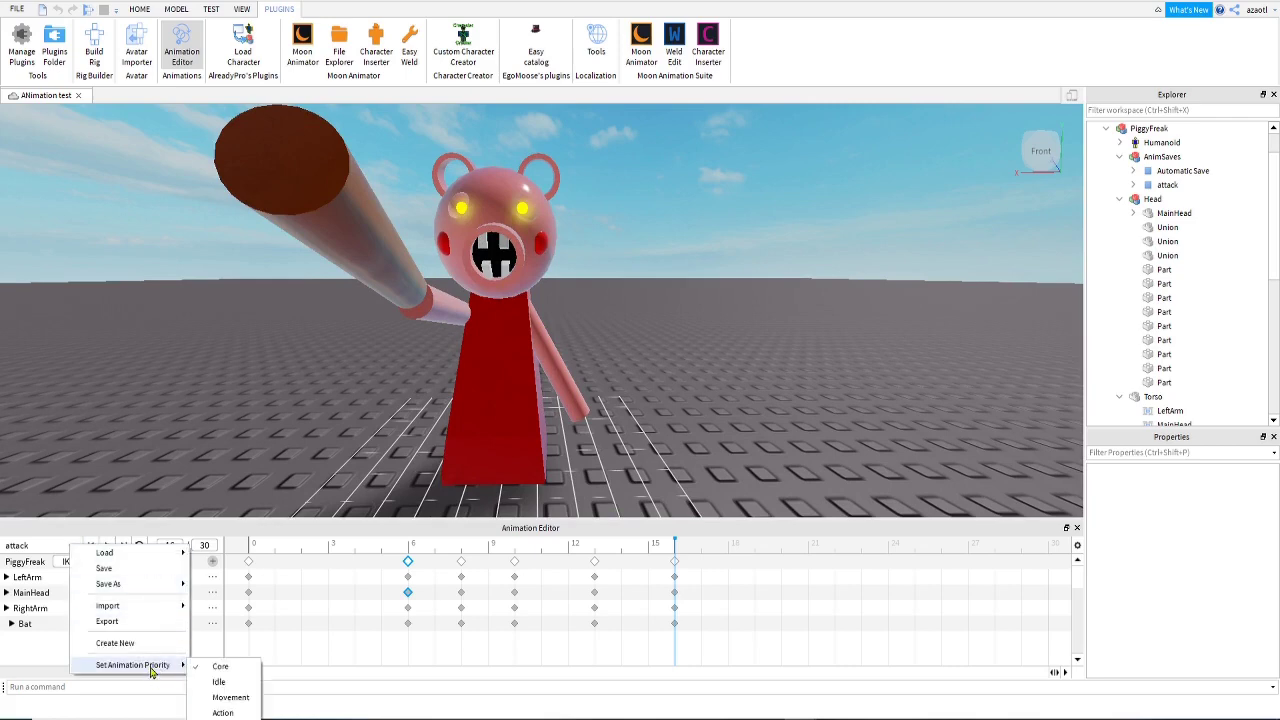
pyautogui.click(228, 712)
# - Export the attack animation to Roblox as a new animation named "Piggy Freak Attack" and return to the Animation Editor
pyautogui.click(71, 548)
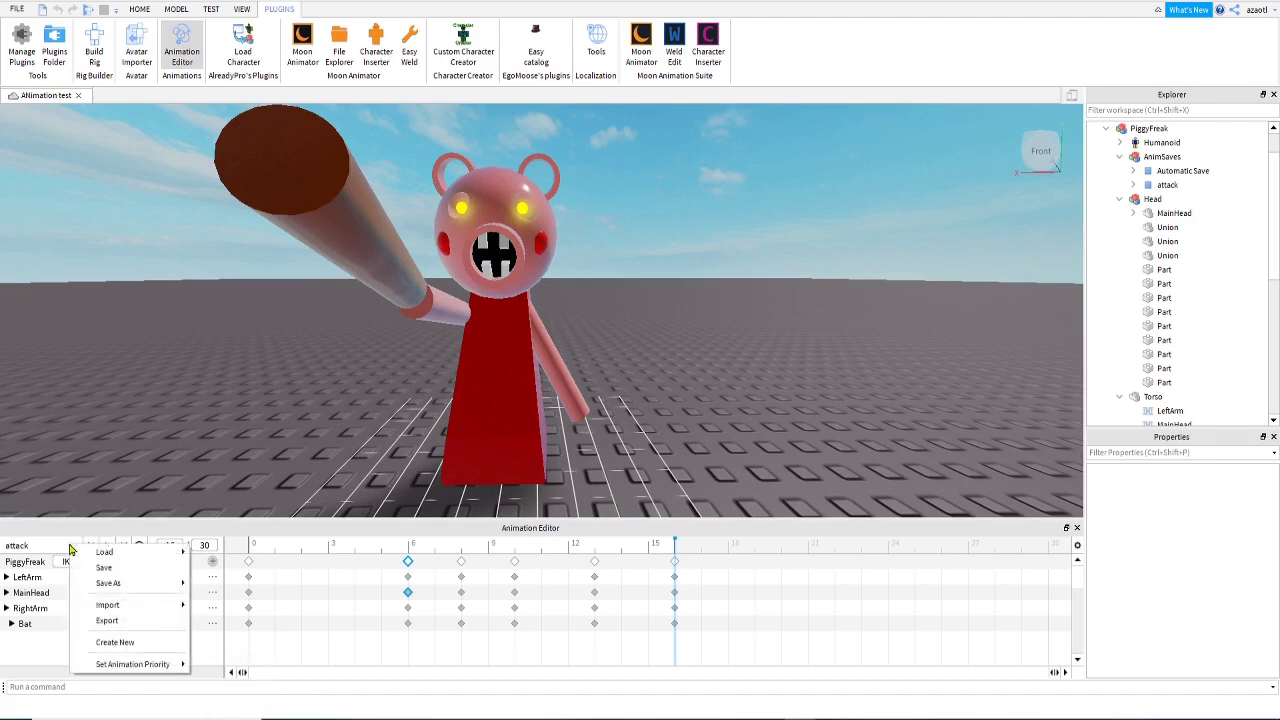
pyautogui.click(106, 621)
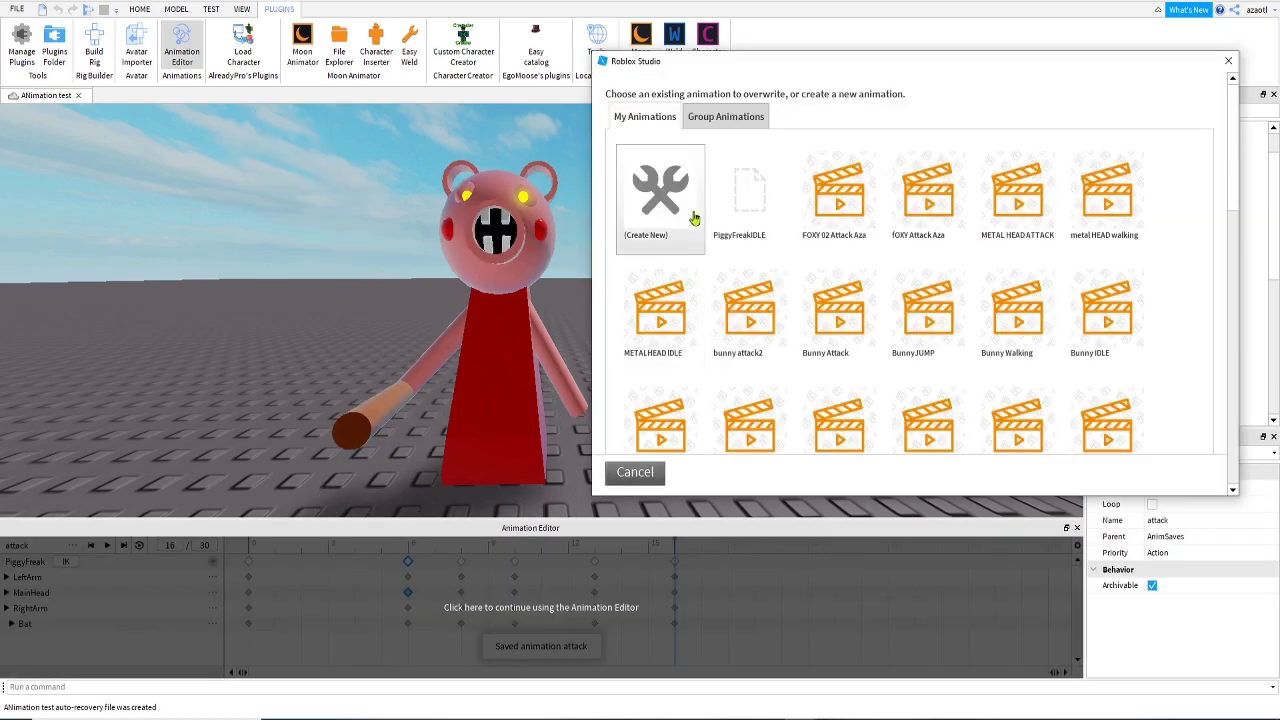
pyautogui.click(677, 200)
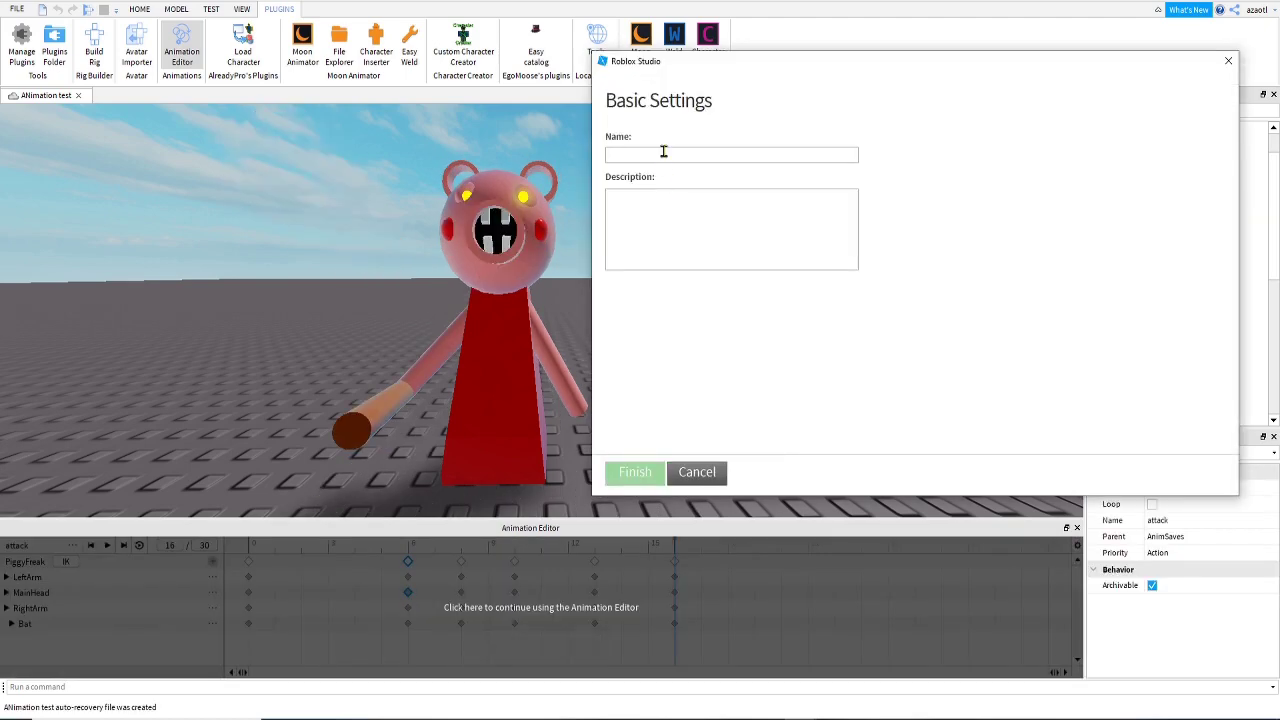
pyautogui.write('Piggy Freak Attack')
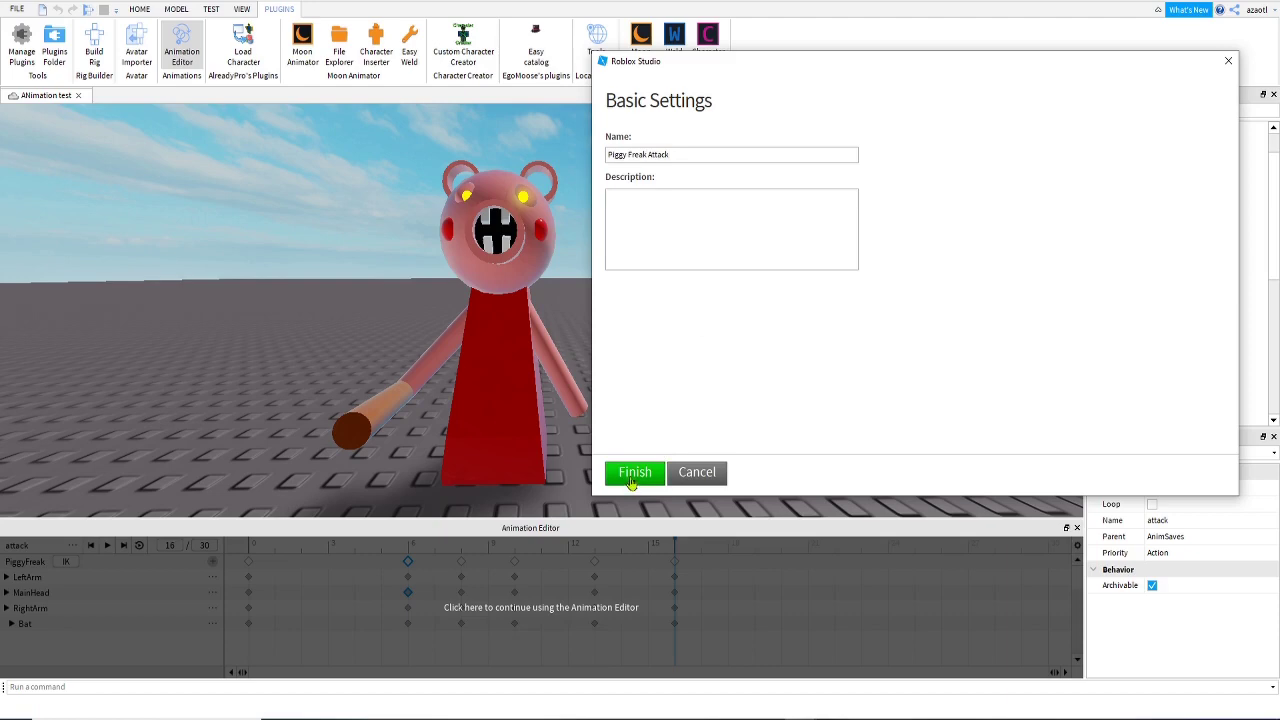
pyautogui.click(631, 474)
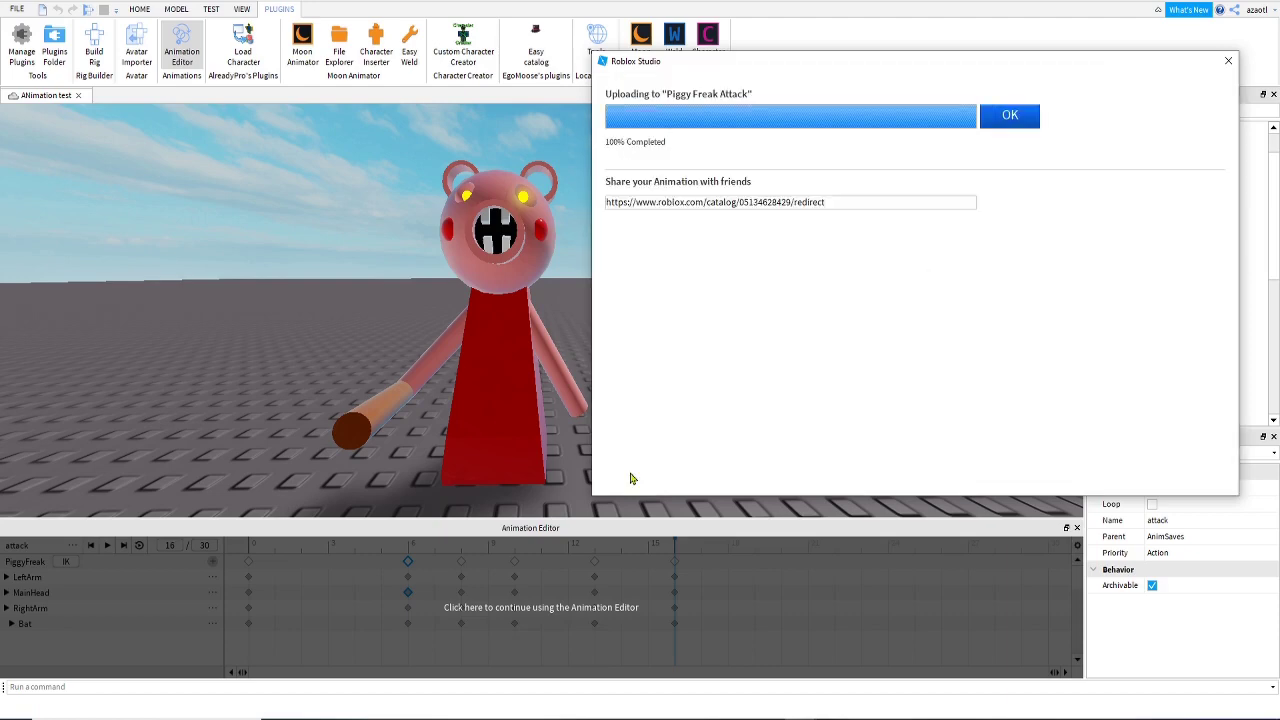
pyautogui.click(1008, 120)
pyautogui.scroll(3, 740, 383)
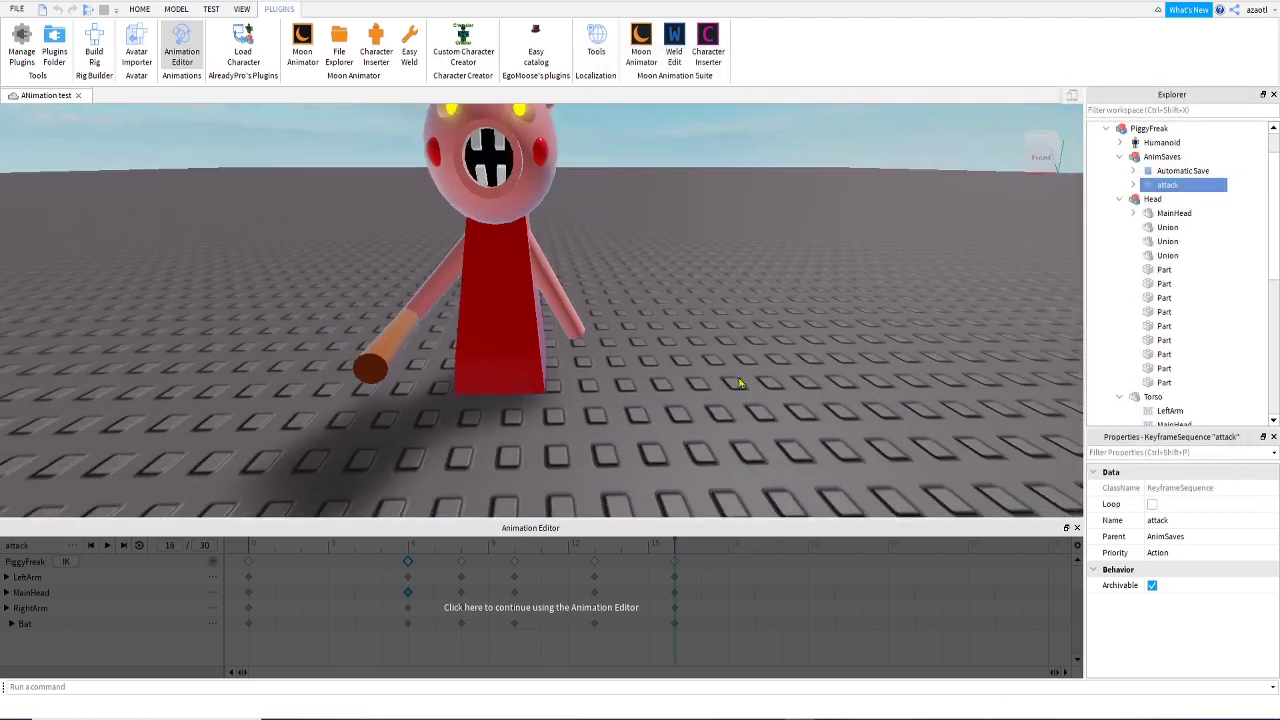
pyautogui.click(623, 580)
# - Play the attack animation repeatedly and examine the bat swing from the front
pyautogui.moveTo(654, 383); pyautogui.dragTo(655, 388, button='right')
pyautogui.press('a')
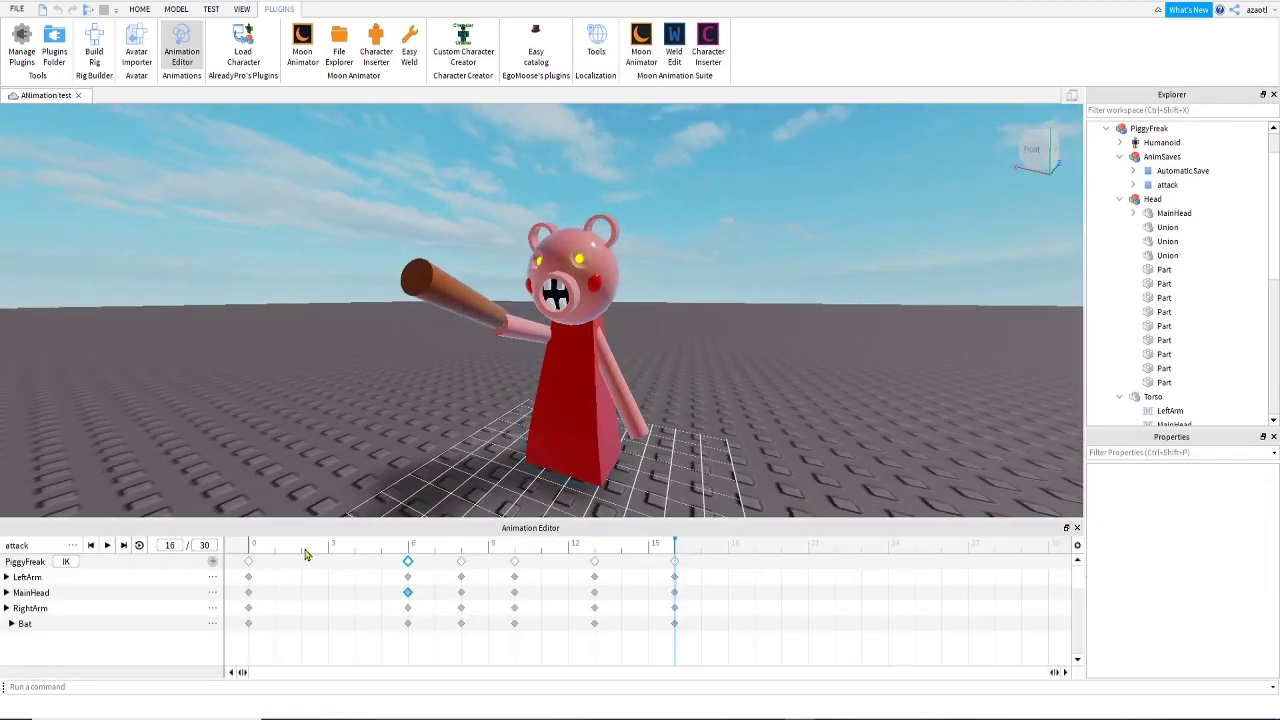
pyautogui.press('space')
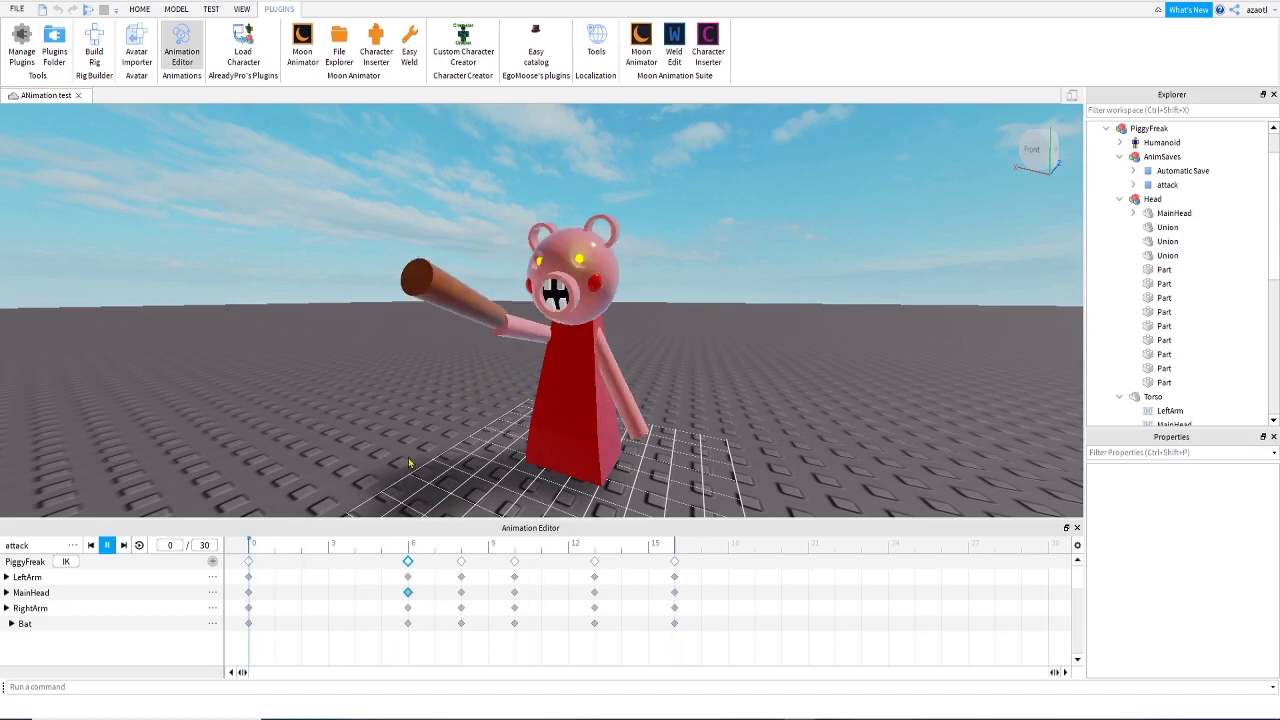
pyautogui.press('space')
pyautogui.moveTo(408, 462); pyautogui.dragTo(413, 462, button='right')
pyautogui.press('d')
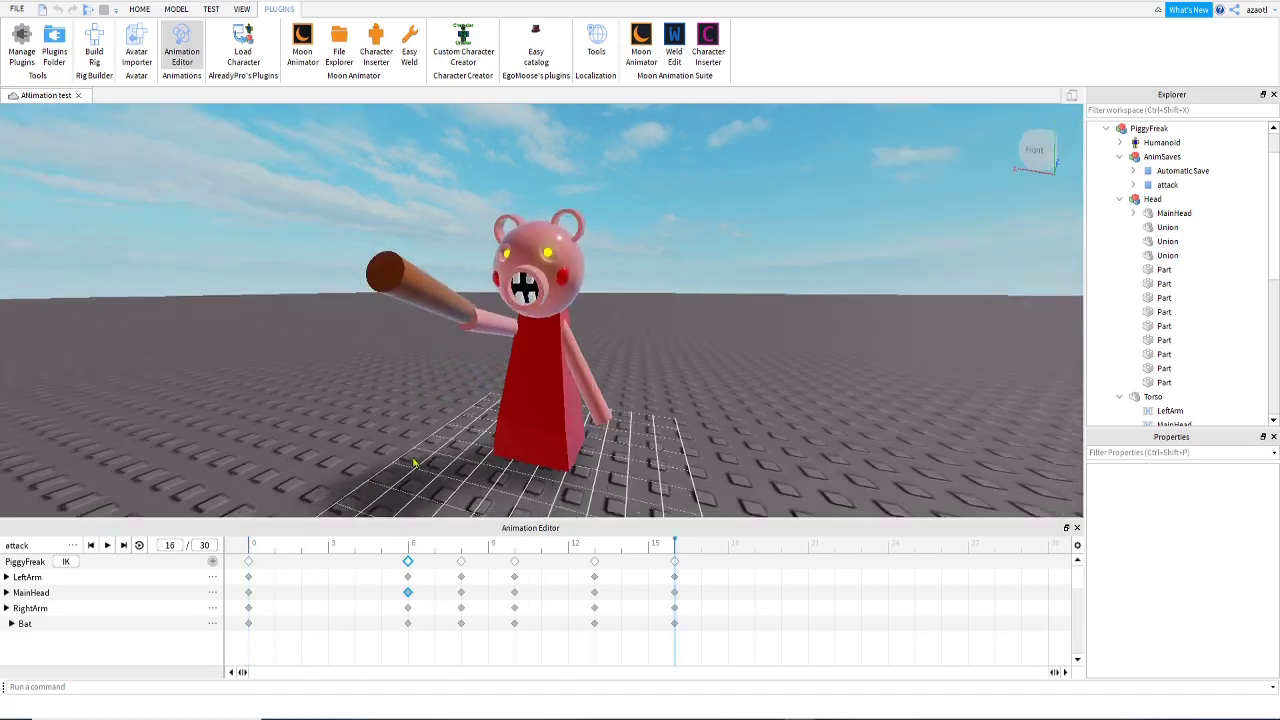
pyautogui.press('d')
pyautogui.press('space')
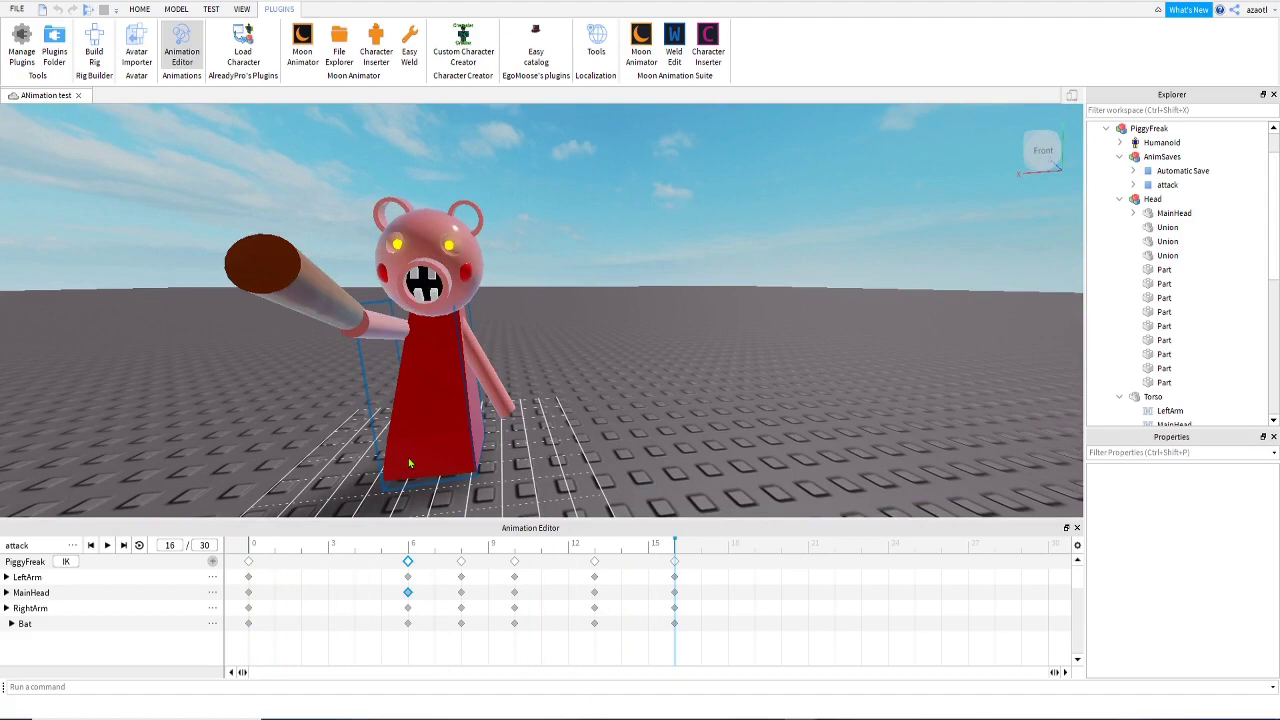
pyautogui.press('space')
pyautogui.press('space')
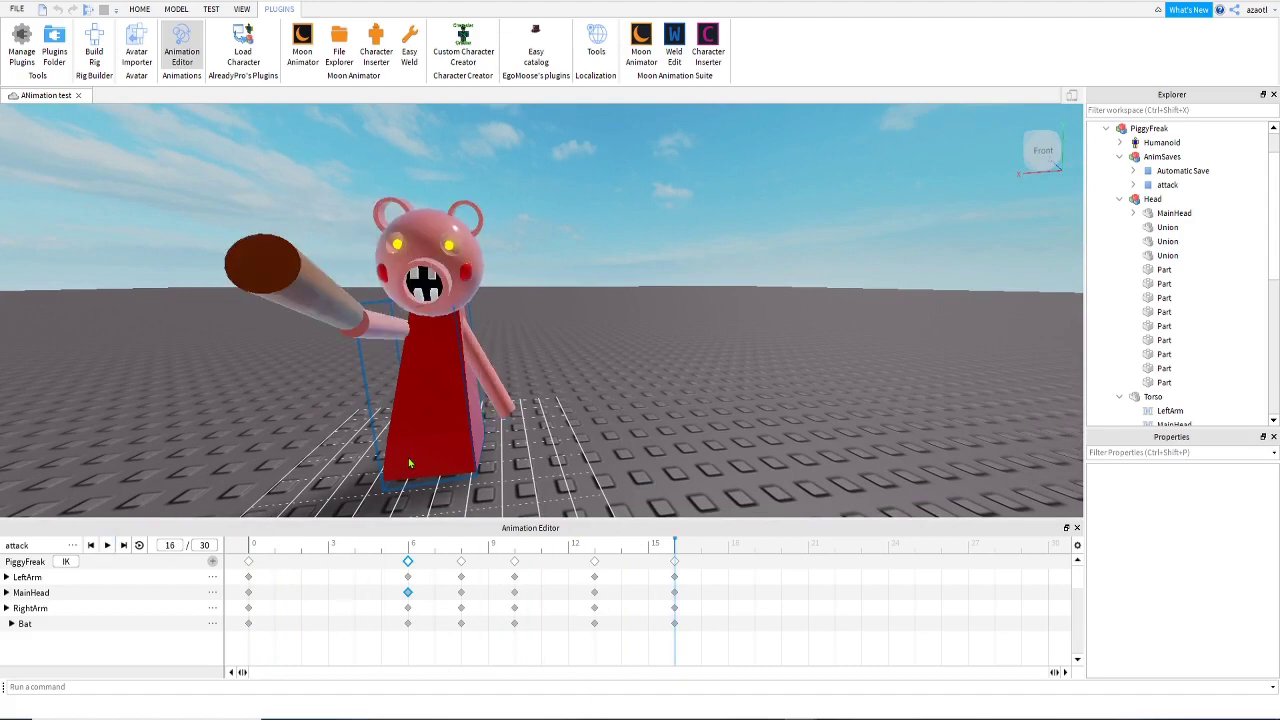